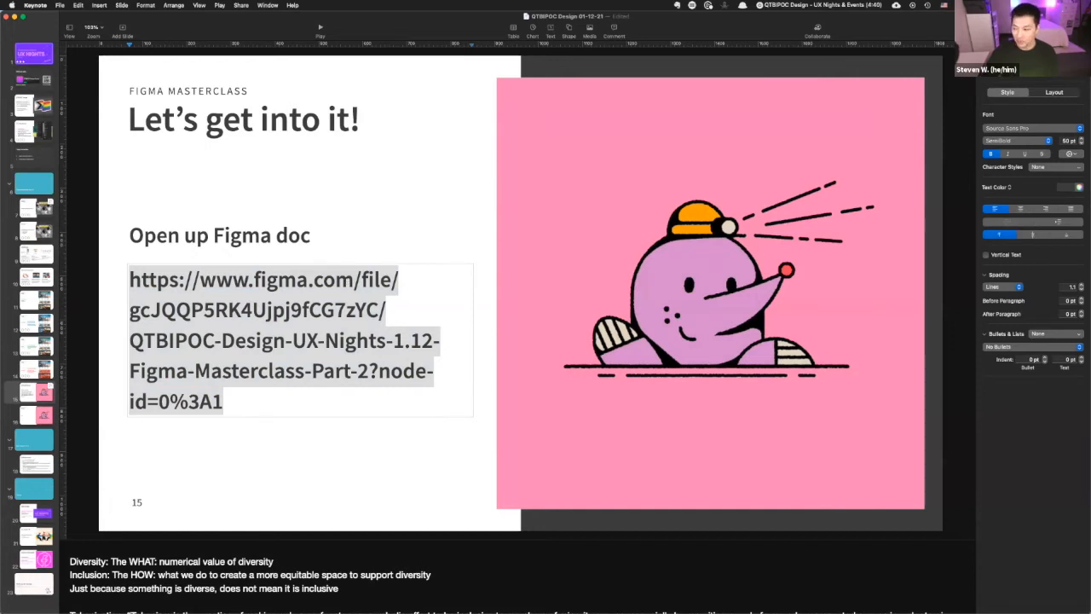
- Switch from the Keynote slides to the masterclass file in Figma
key(super+Tab)
key(super+Tab)
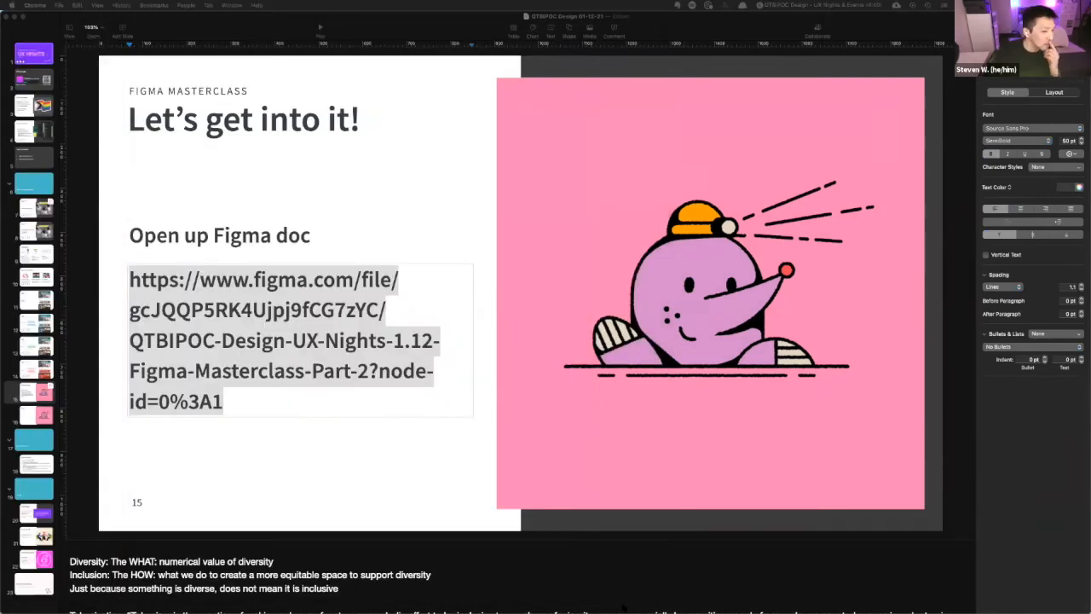
mouse_move(579, 594)
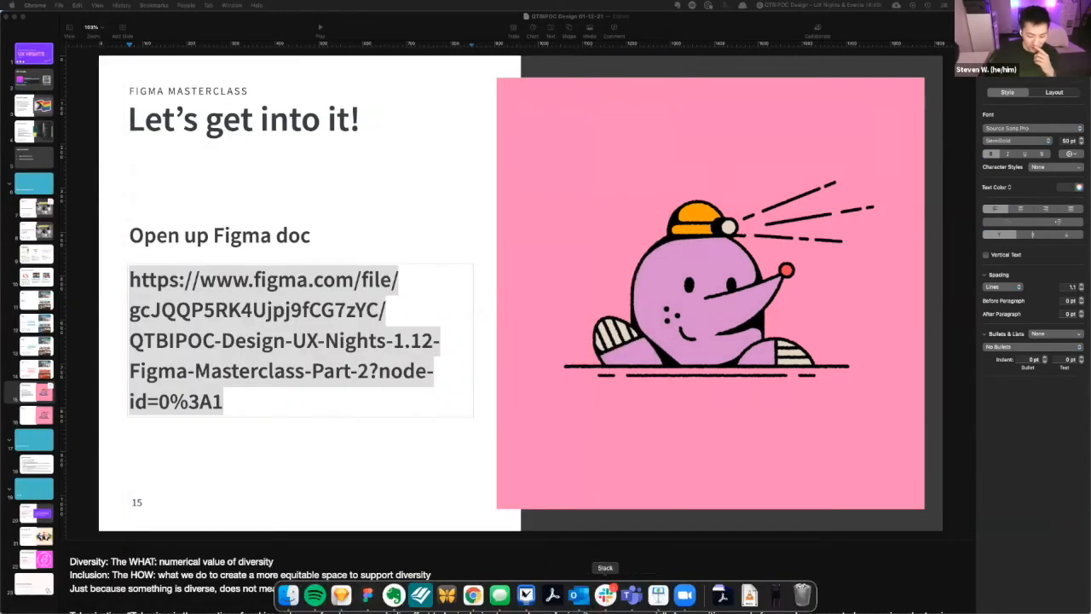
key(super+Tab)
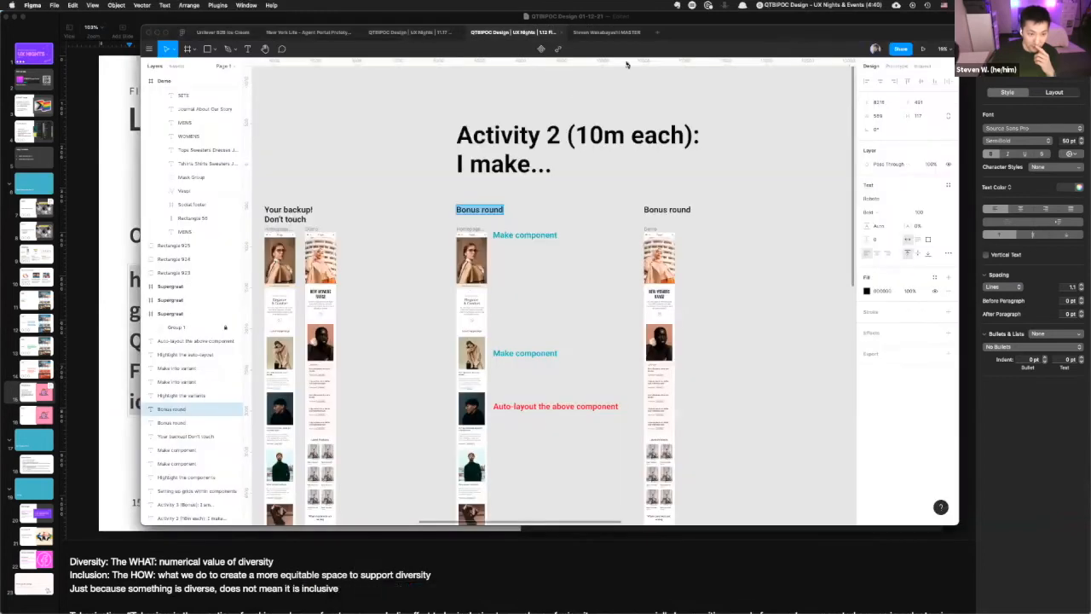
- Leave the "Bonus round" text editing and enlarge the Figma window to fill the screen, with all three activities in view
key(Escape)
scroll(774, 207, down, 5)
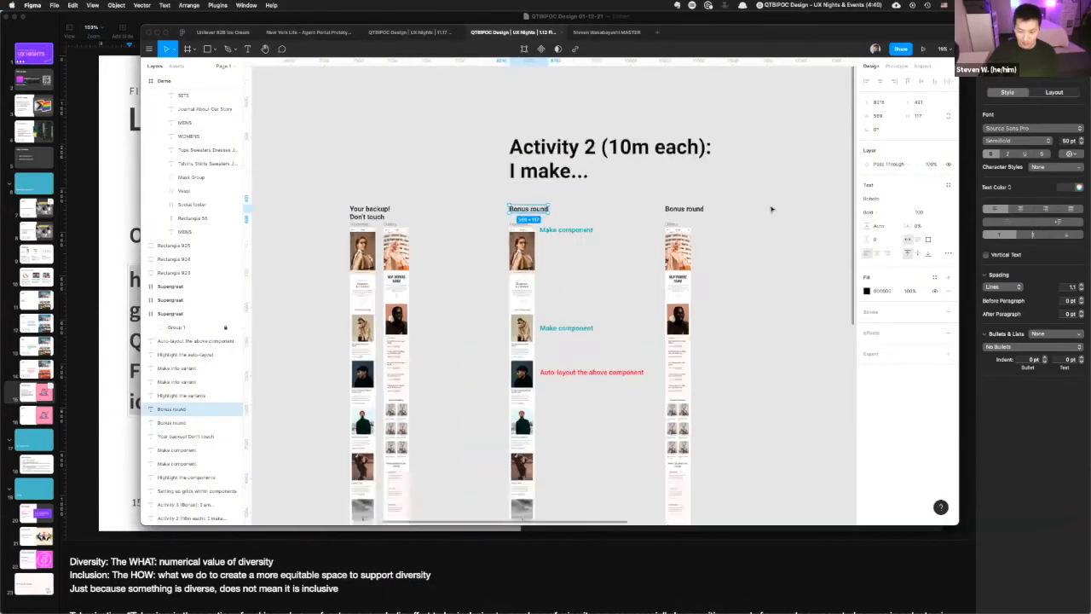
scroll(789, 133, down, 1)
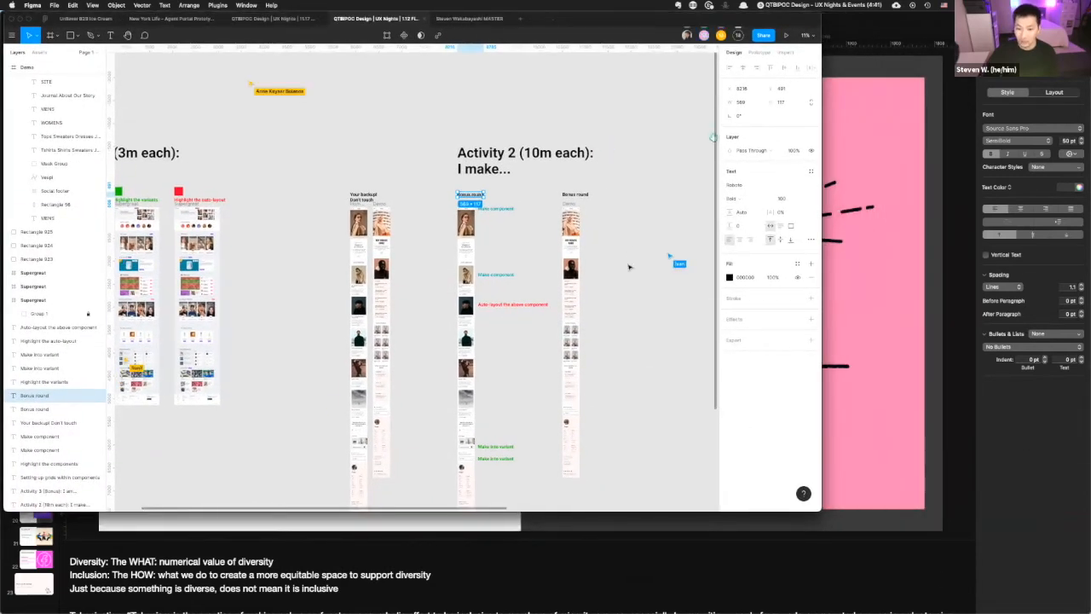
drag(821, 511, 1090, 613)
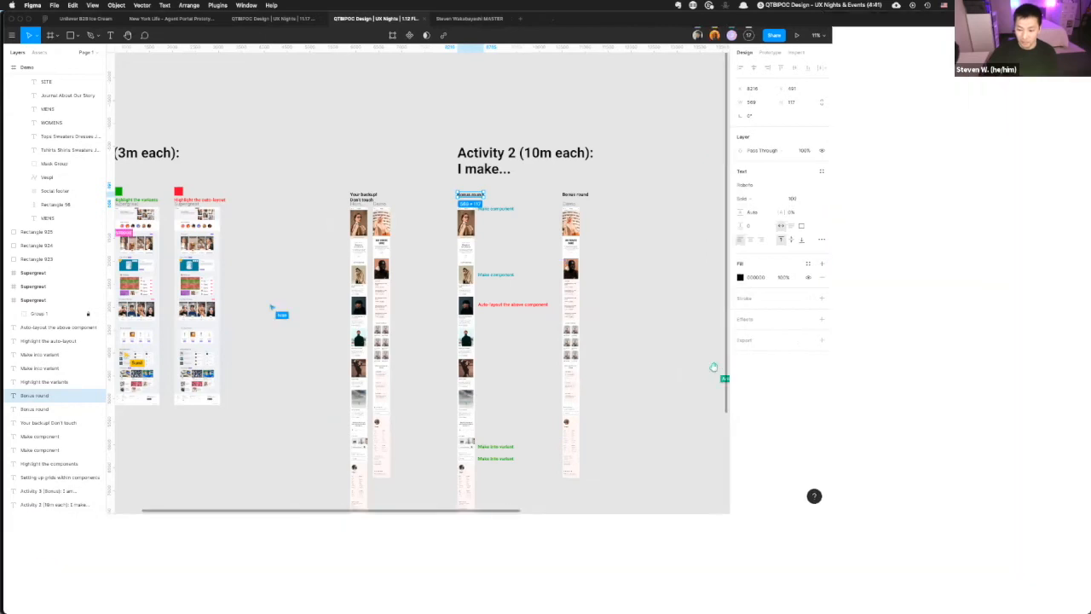
scroll(626, 236, down, 5)
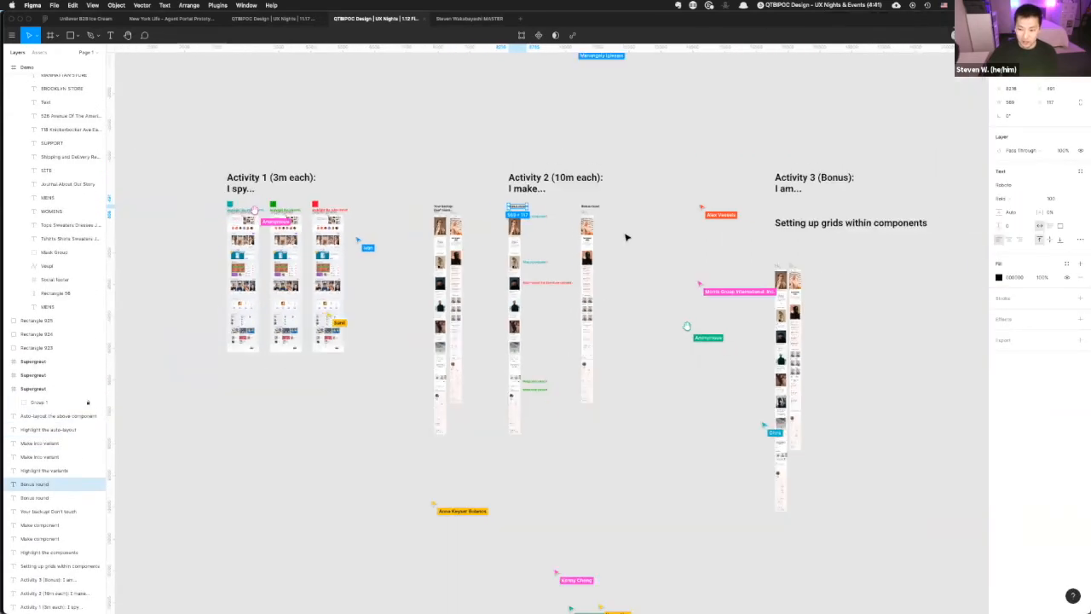
- Delete the mobile page mockups under the Activity 3 text "Setting up grids within components"
drag(698, 245, 780, 452)
click(781, 452)
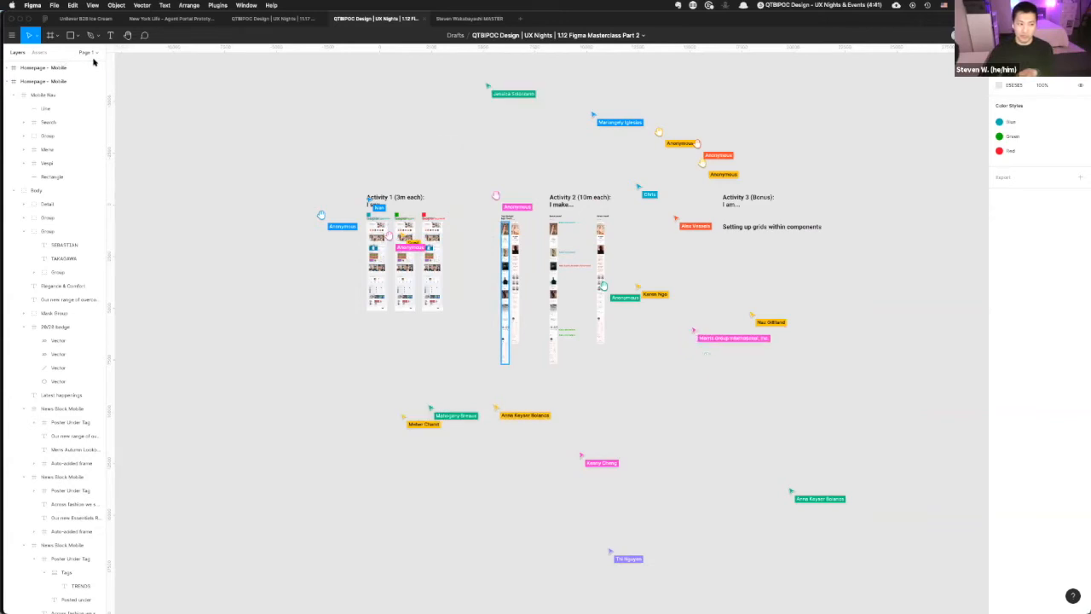
- Show the file's page list and duplicate Page 1
click(37, 52)
click(16, 53)
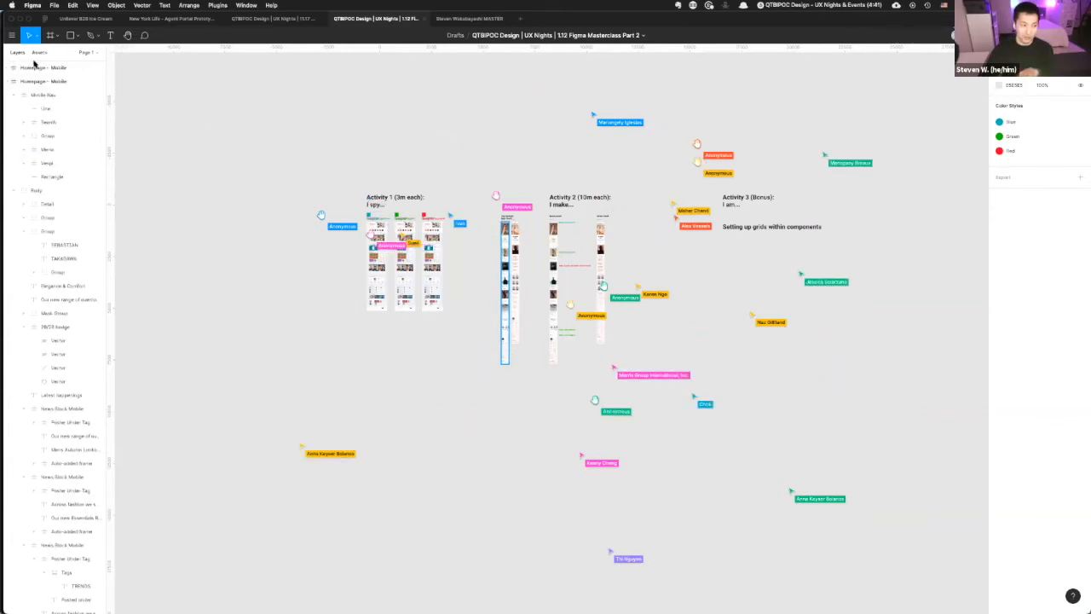
click(89, 52)
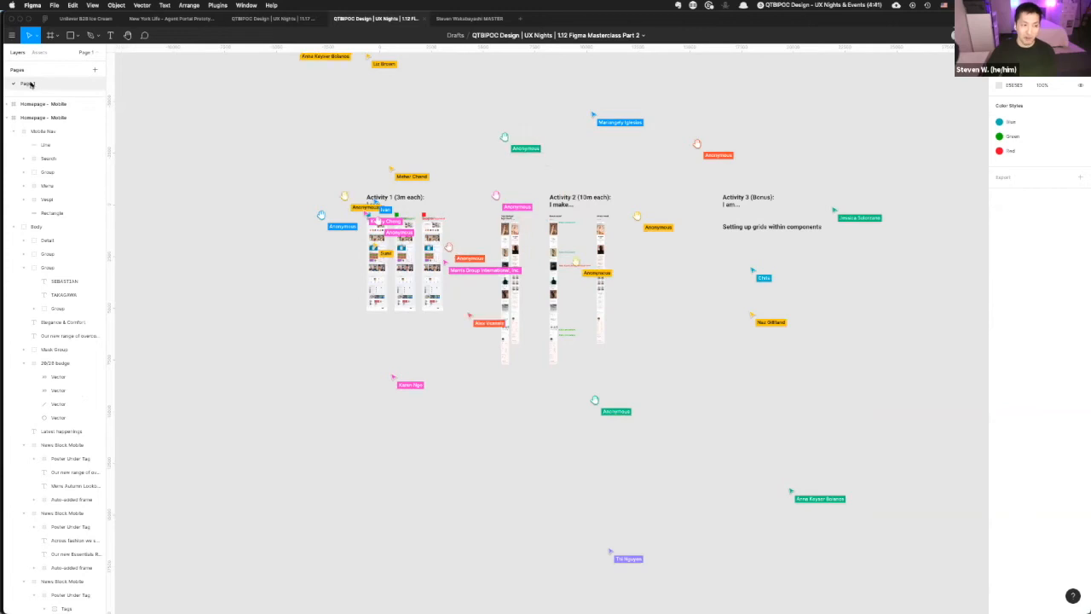
right_click(32, 83)
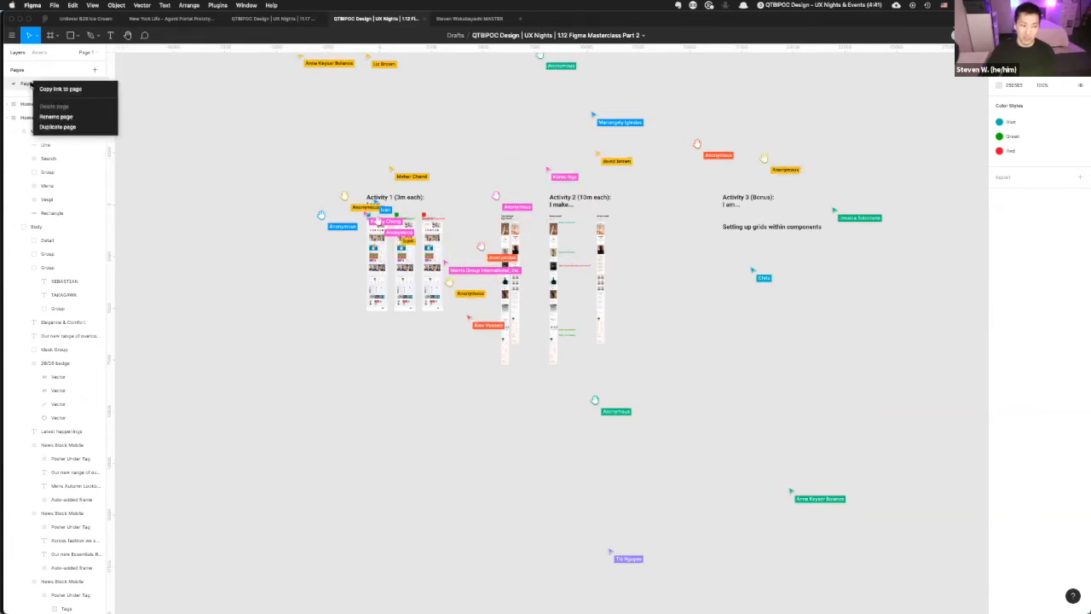
click(68, 127)
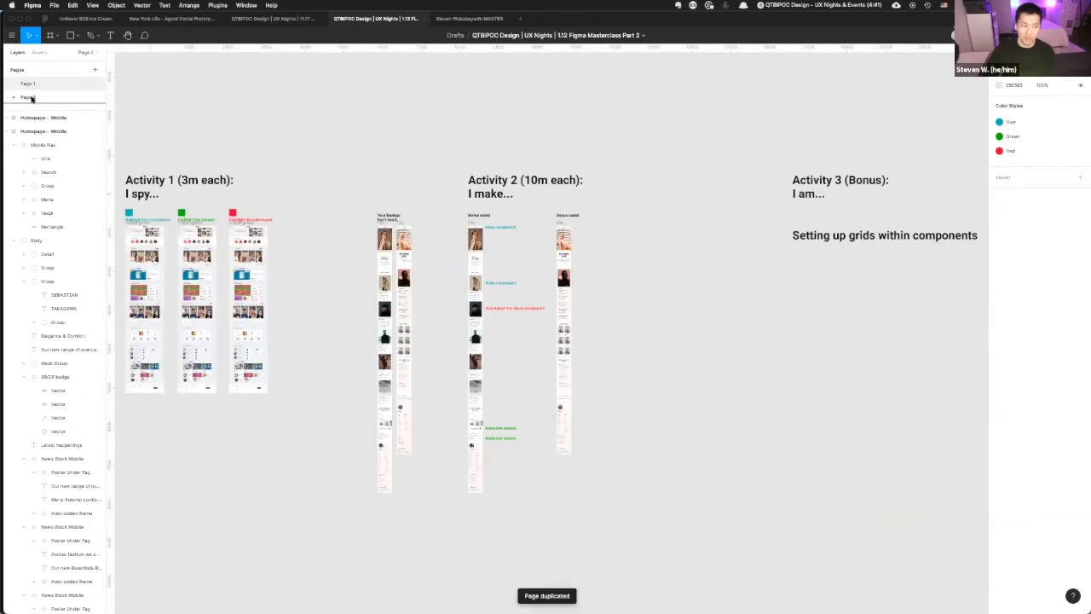
- Rename the duplicated page with the presenter's first name
double_click(34, 97)
text(STeve)
key(BackSpace)
key(BackSpace)
key(BackSpace)
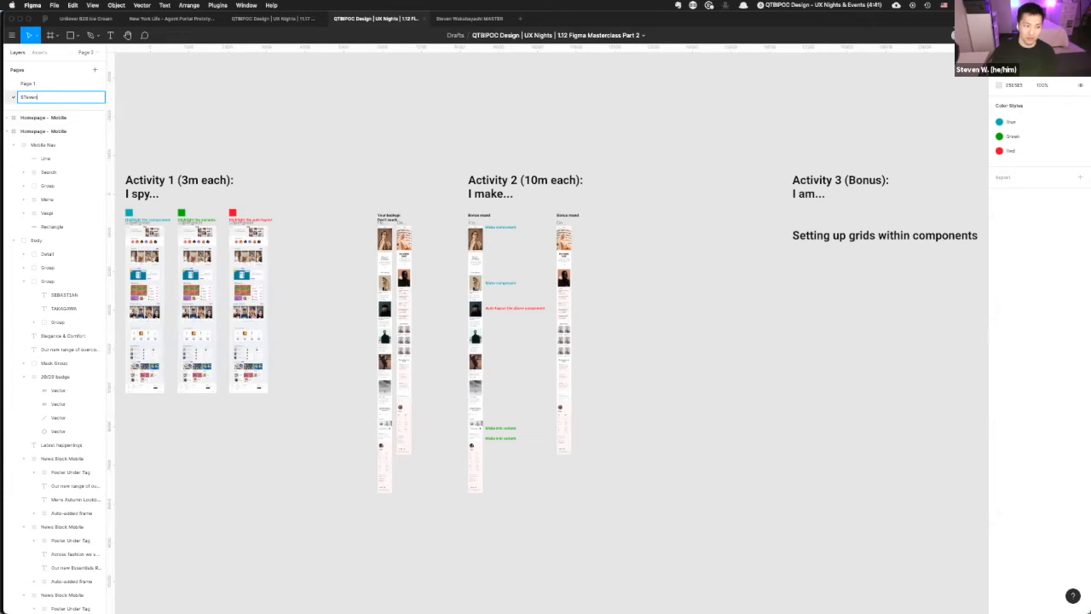
text(even)
key(Return)
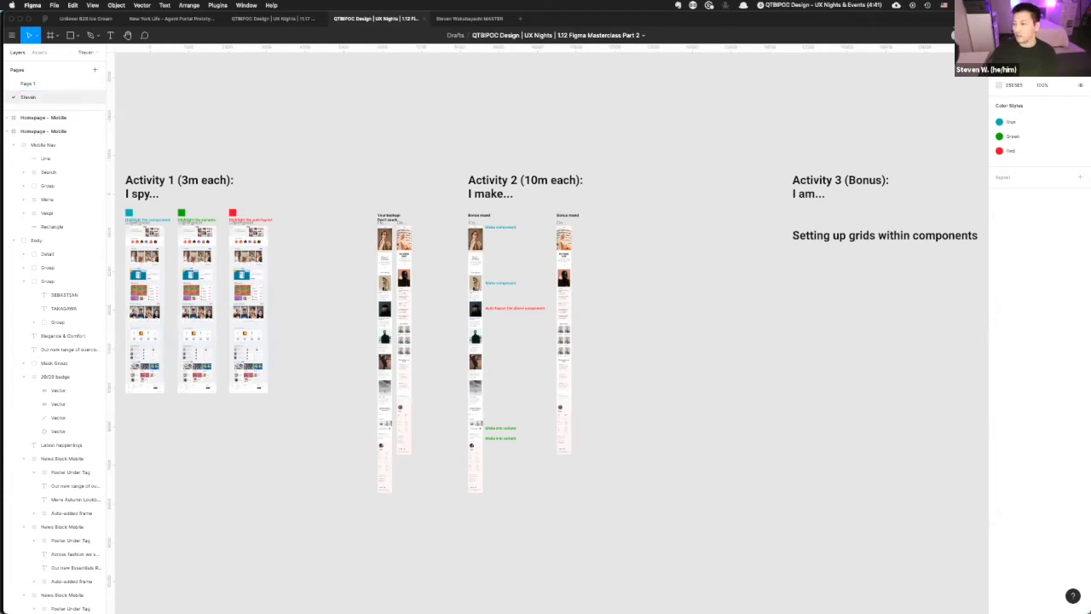
- Rename the original Page 1 as DO NOT RENAME
click(29, 84)
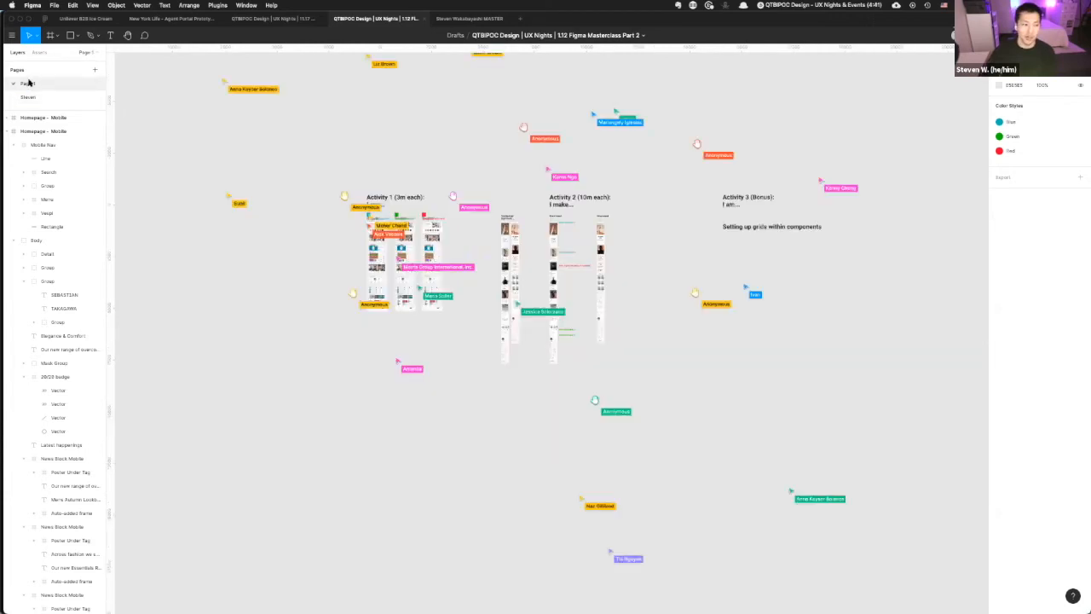
double_click(28, 84)
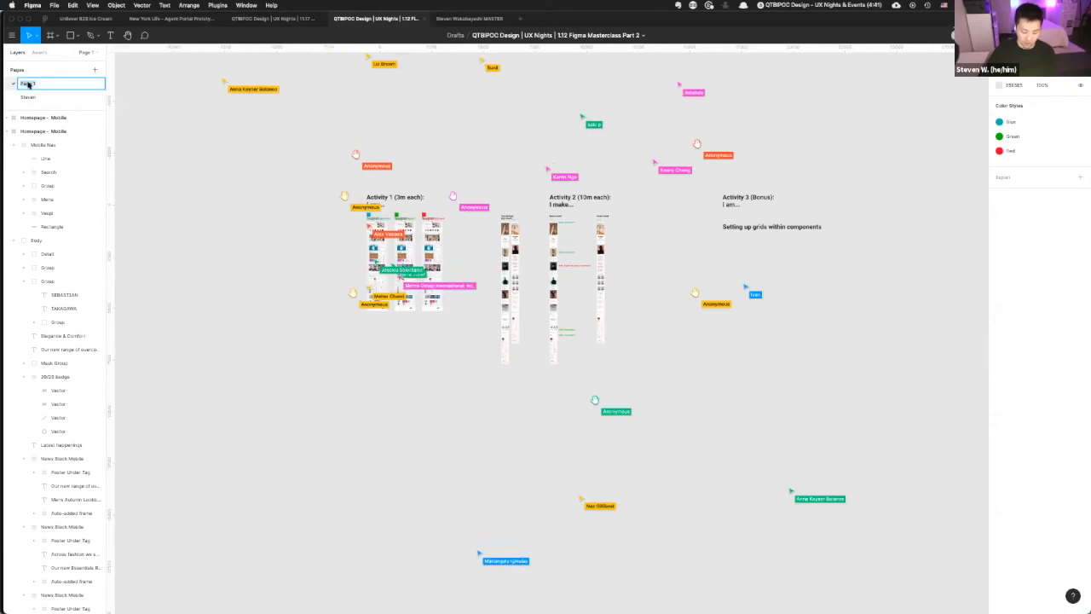
text(DO NOT RENAME)
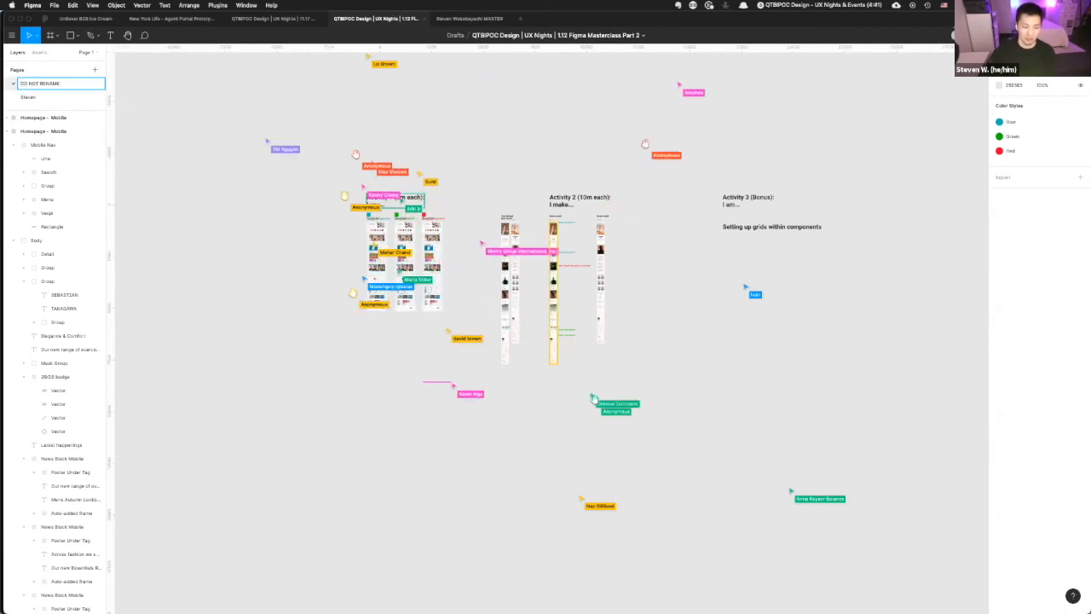
key(Return)
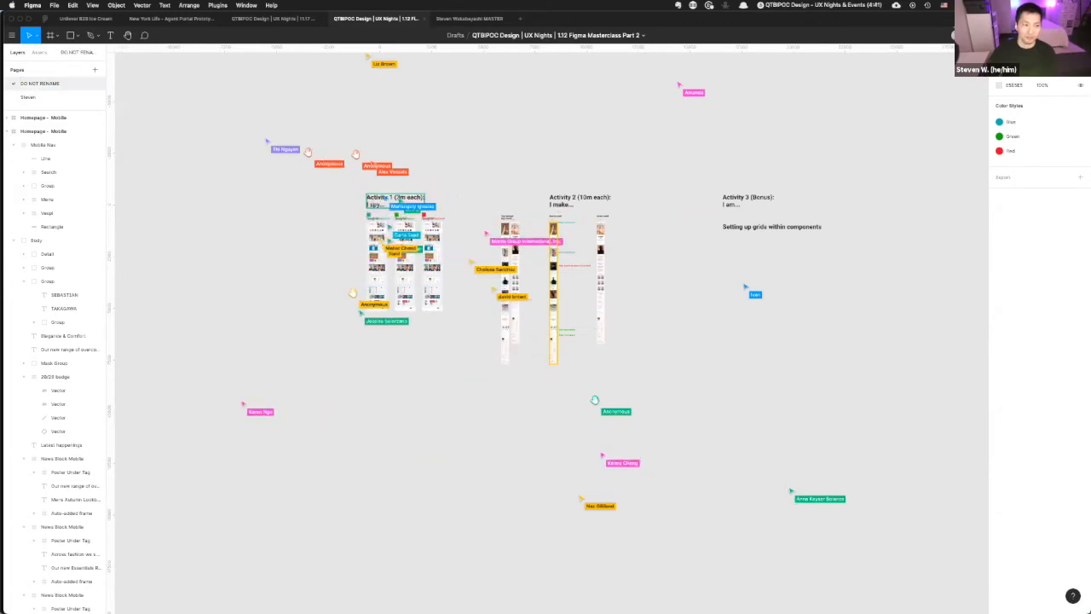
- Enlarge the page list area to make room for more pages
drag(27, 104, 32, 294)
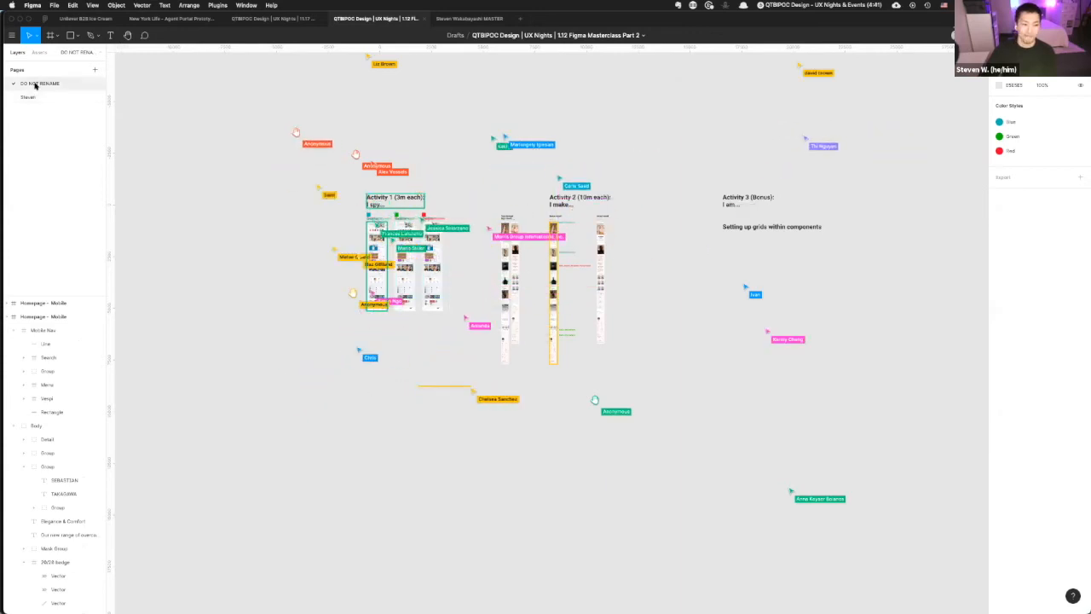
click(35, 84)
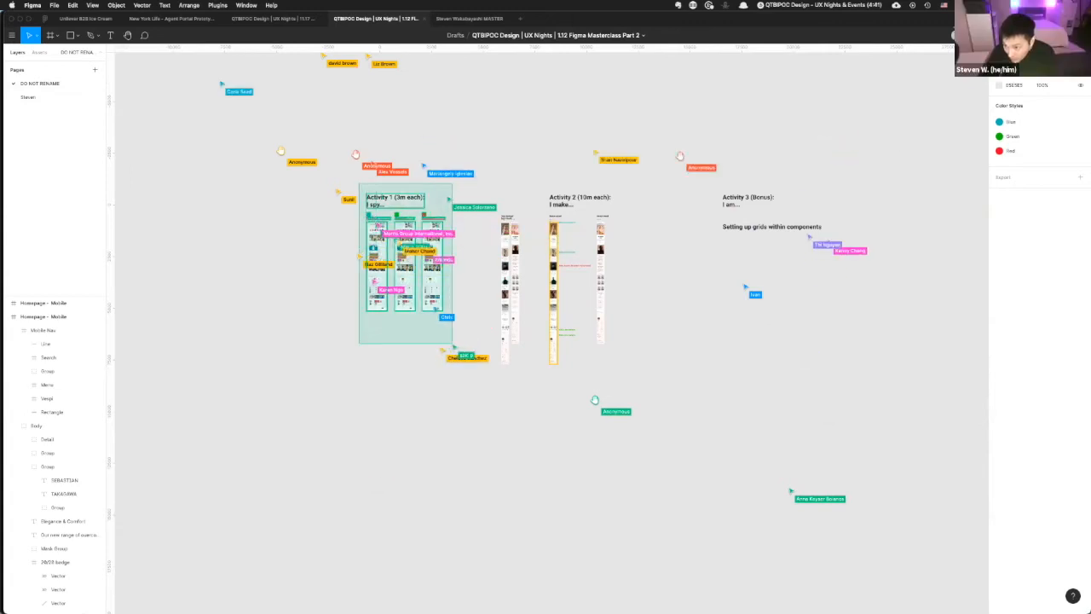
- Set the permission for new invitations to "can edit" in the file's sharing settings and close them
click(1028, 35)
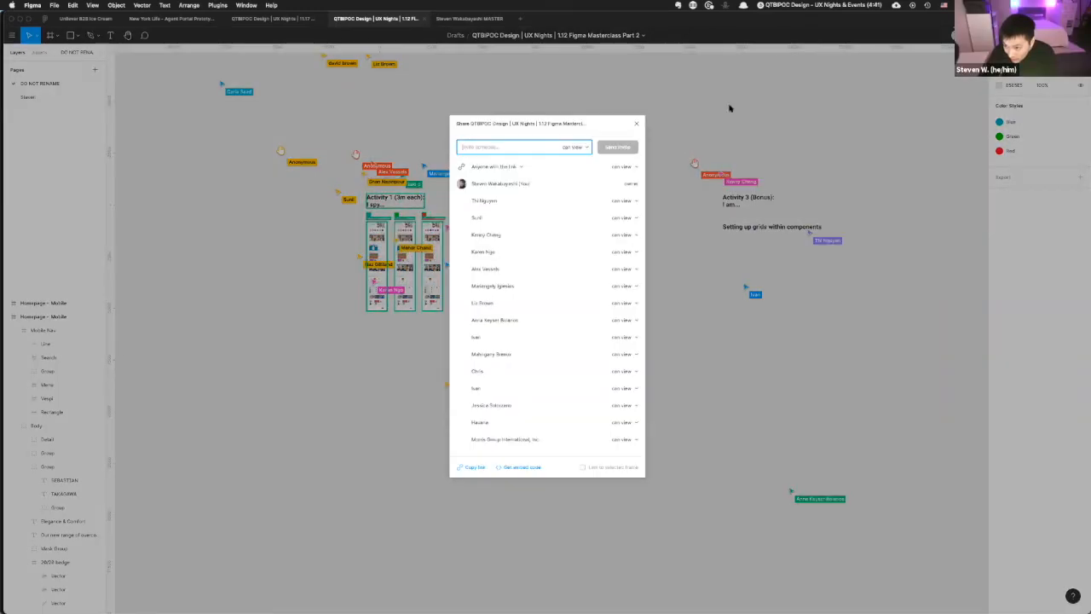
click(575, 147)
click(606, 136)
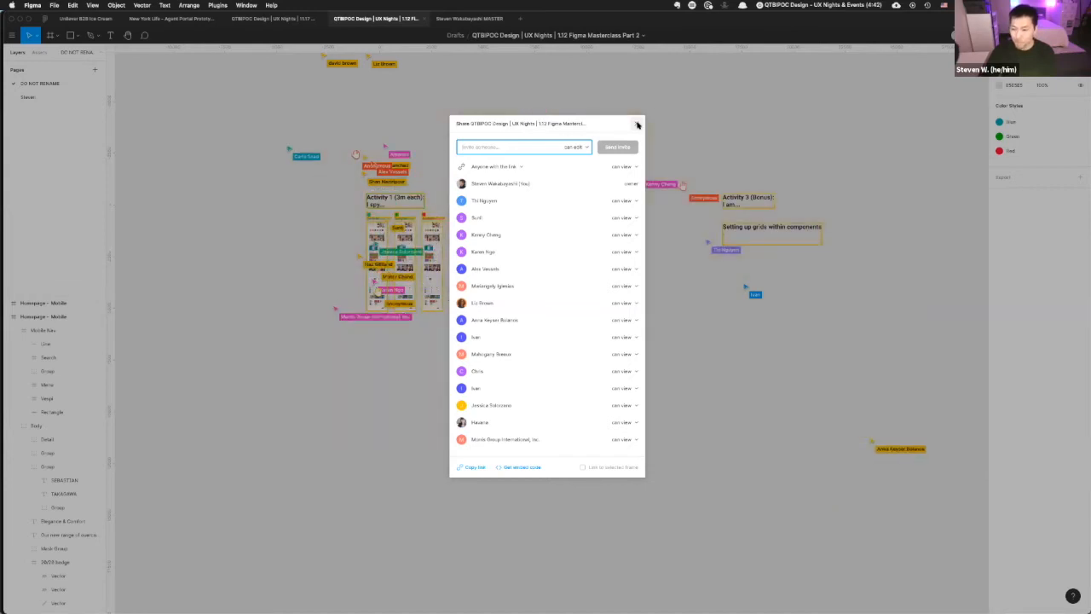
click(636, 124)
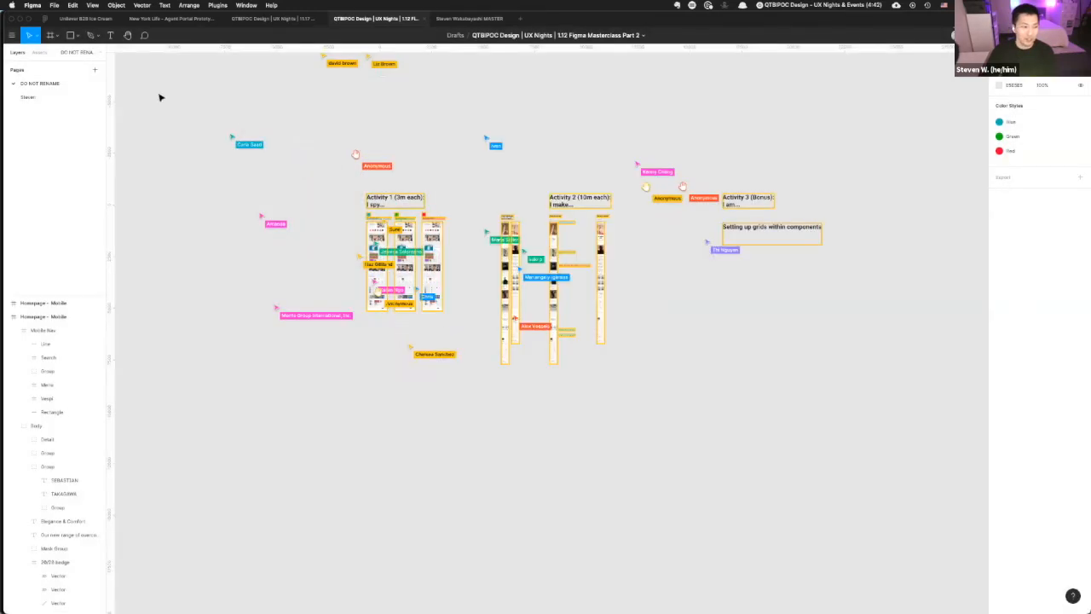
- Duplicate the DO NOT RENAME page
right_click(30, 83)
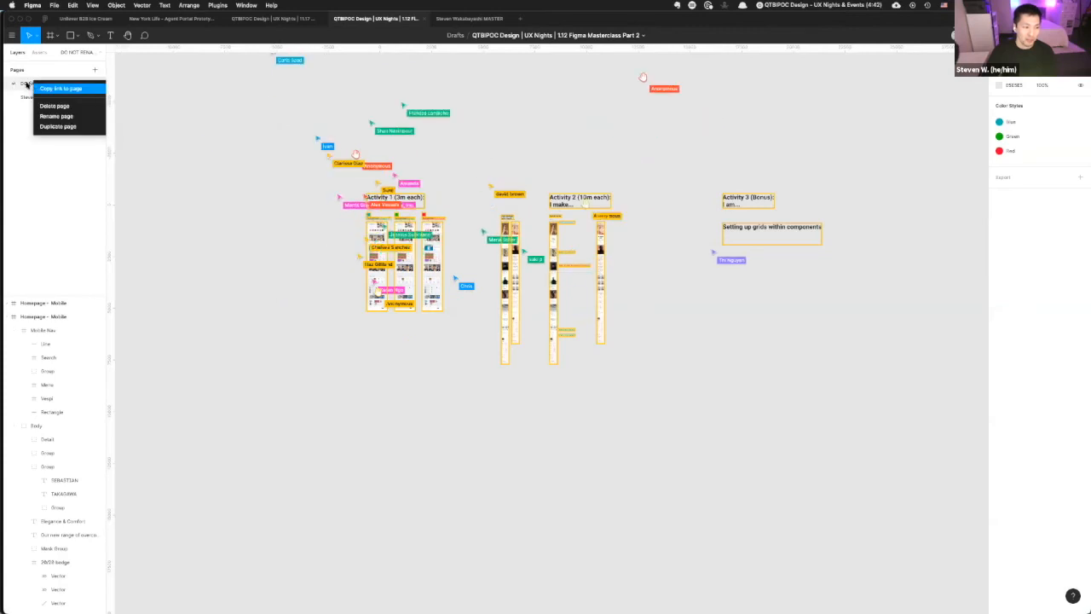
click(31, 83)
right_click(34, 82)
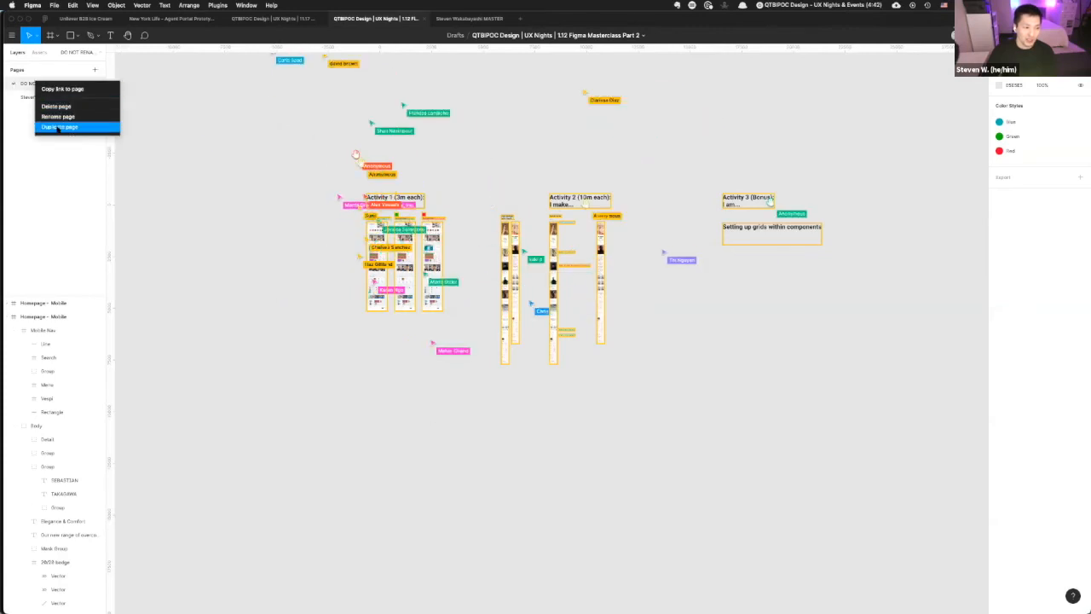
click(58, 127)
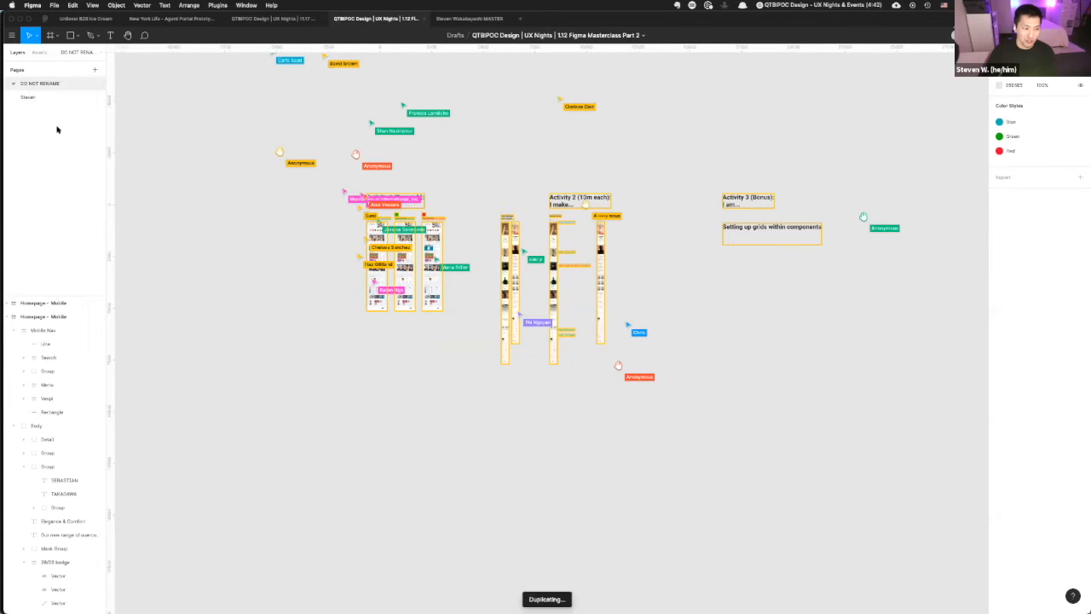
drag(34, 96, 40, 99)
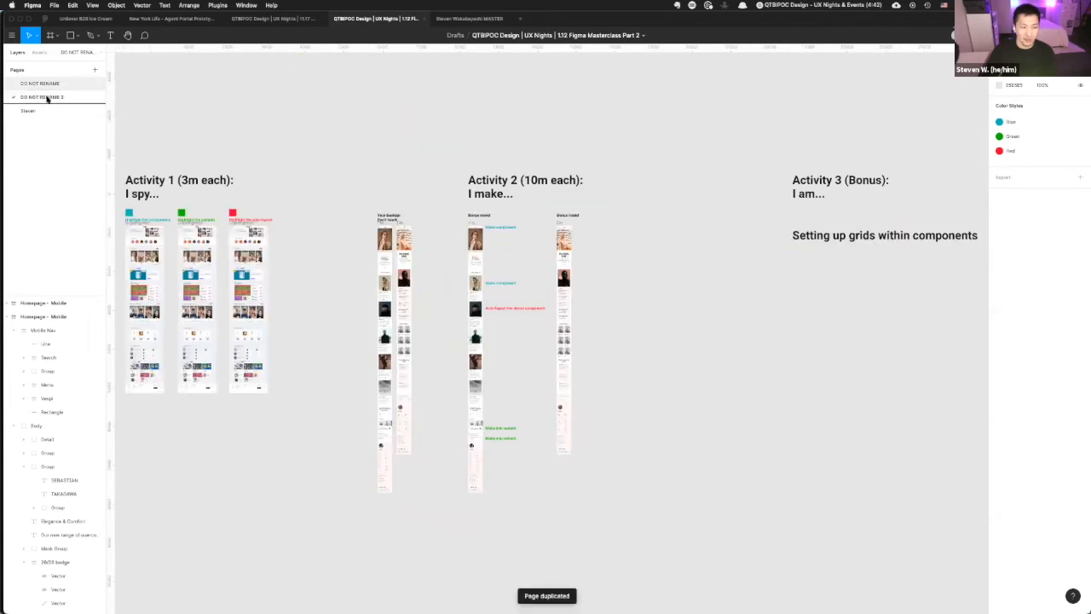
- Rename the original DO NOT RENAME page as MAIN ONE
double_click(50, 98)
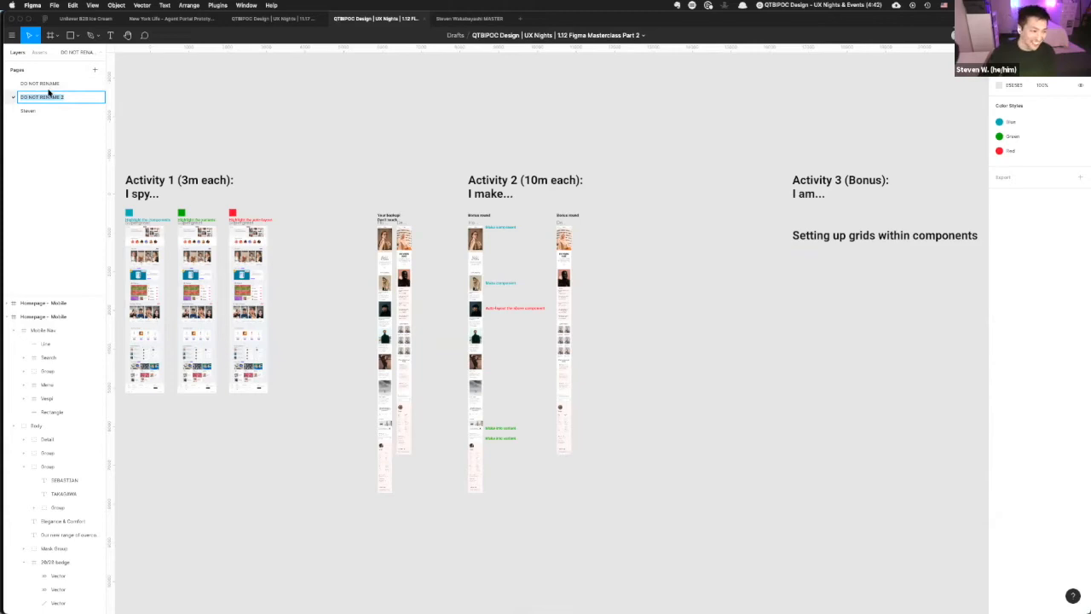
click(42, 85)
double_click(42, 85)
text(MAIN ONE)
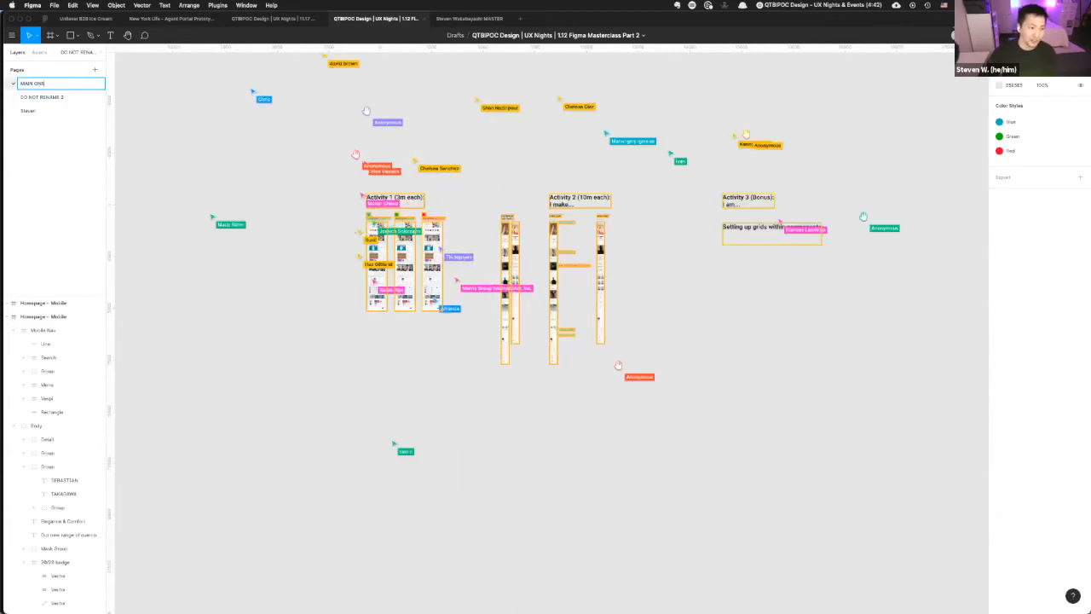
- Rename the DO NOT RENAME 2 copy with the presenter's first name in capitals and delete that page
double_click(38, 97)
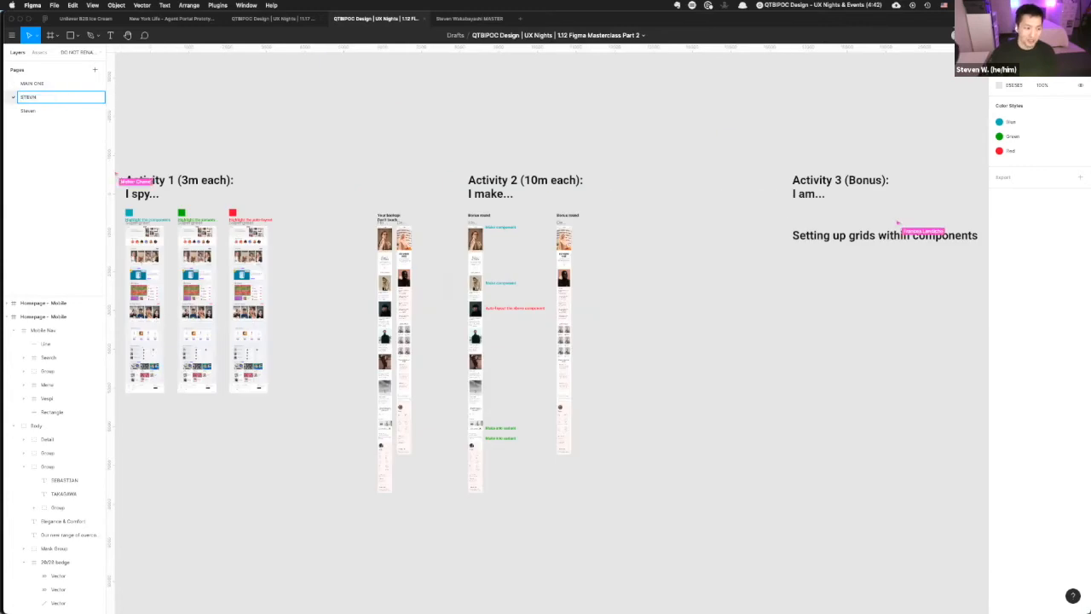
key(Return)
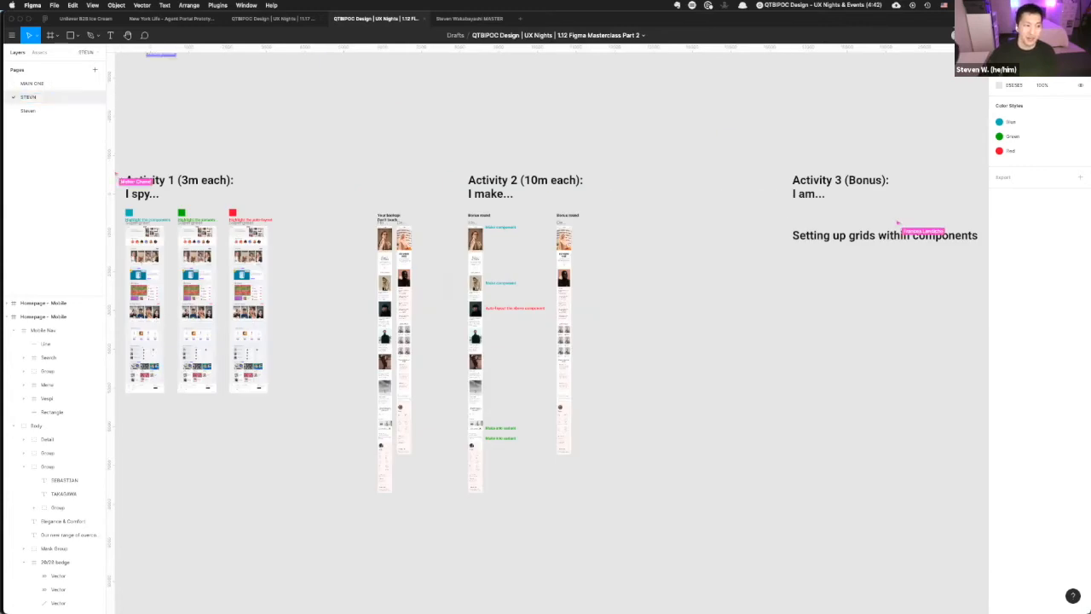
right_click(34, 98)
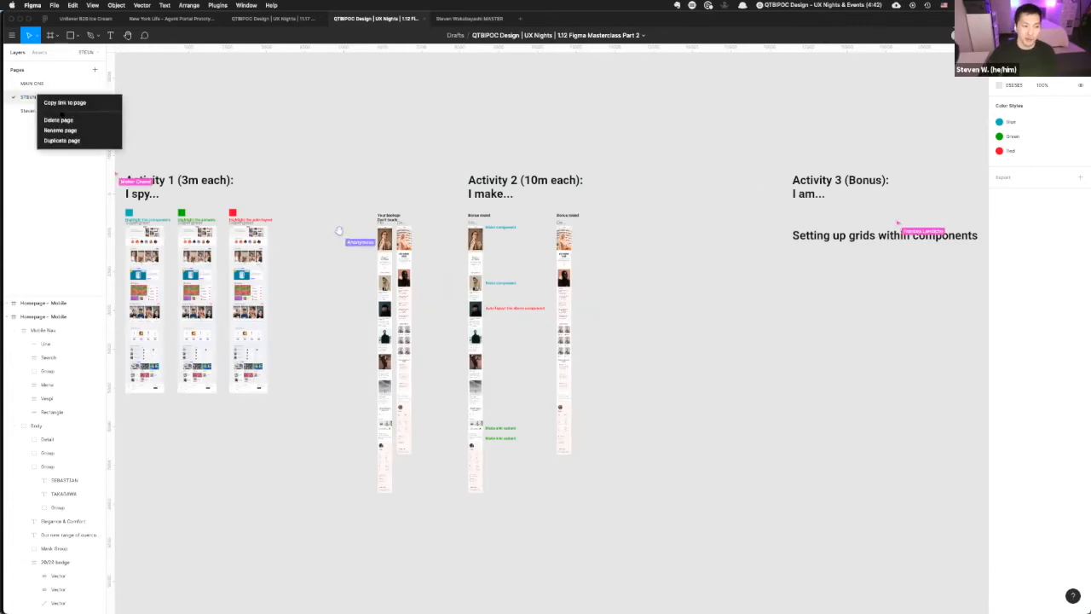
click(60, 121)
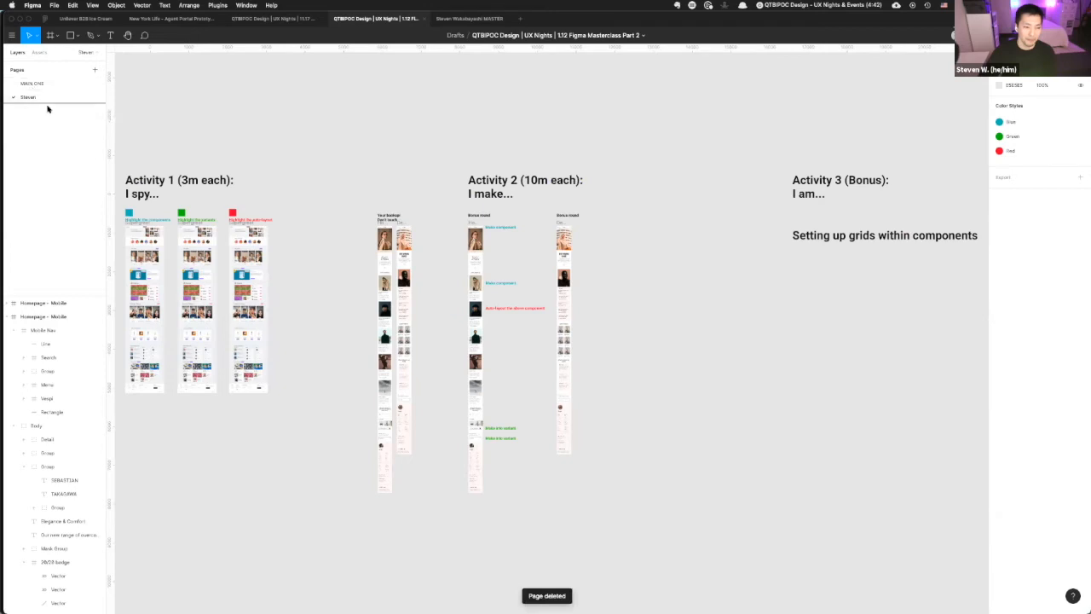
scroll(205, 123, down, 2)
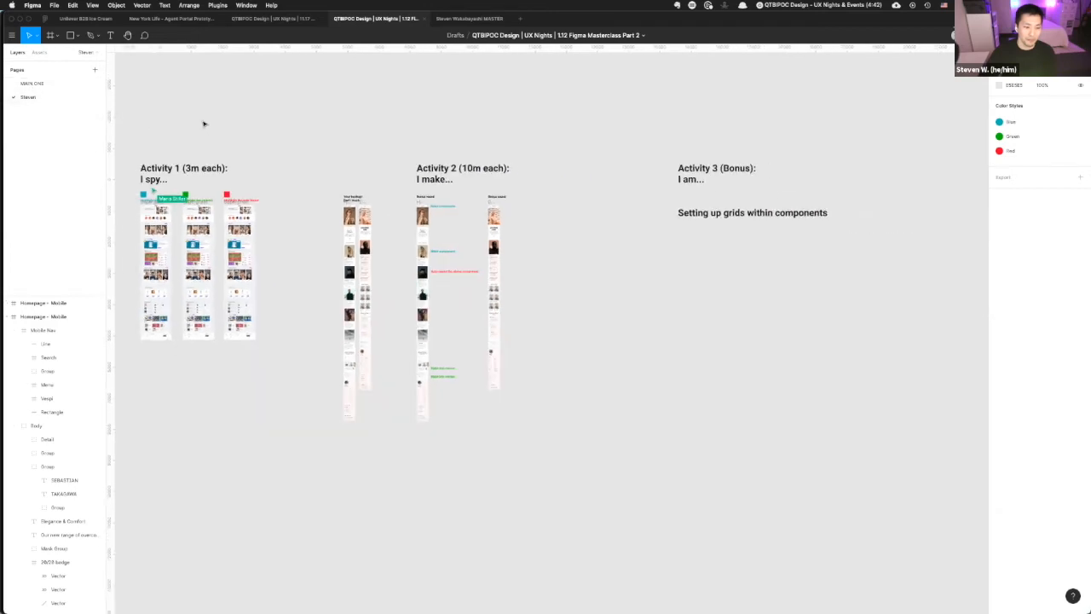
scroll(202, 126, left, 5)
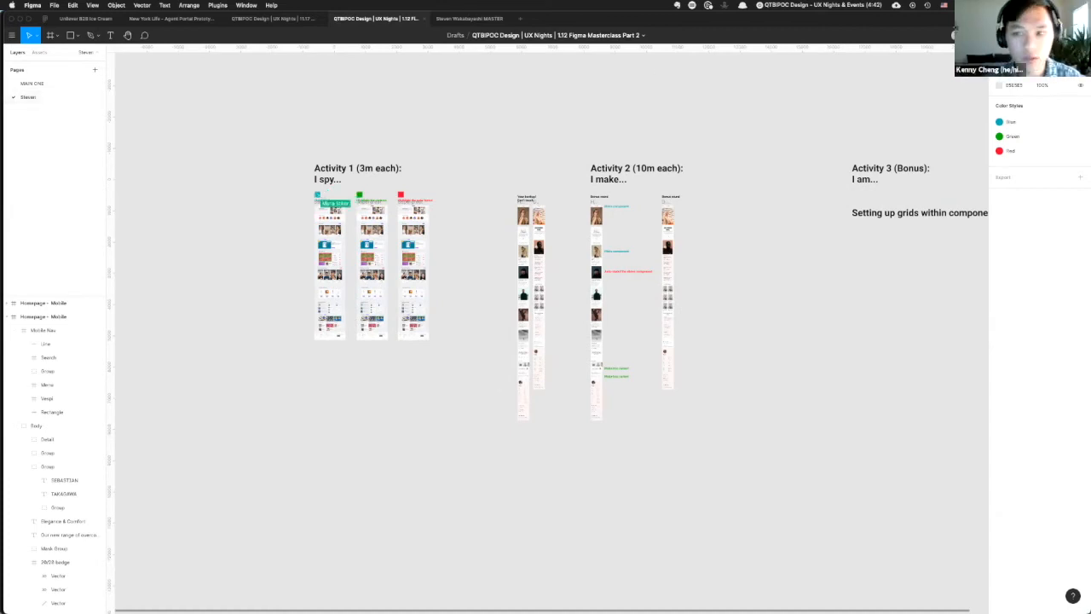
- In the file's sharing settings, set both new invitations and anyone with the link to "can edit", and close the settings
click(1021, 35)
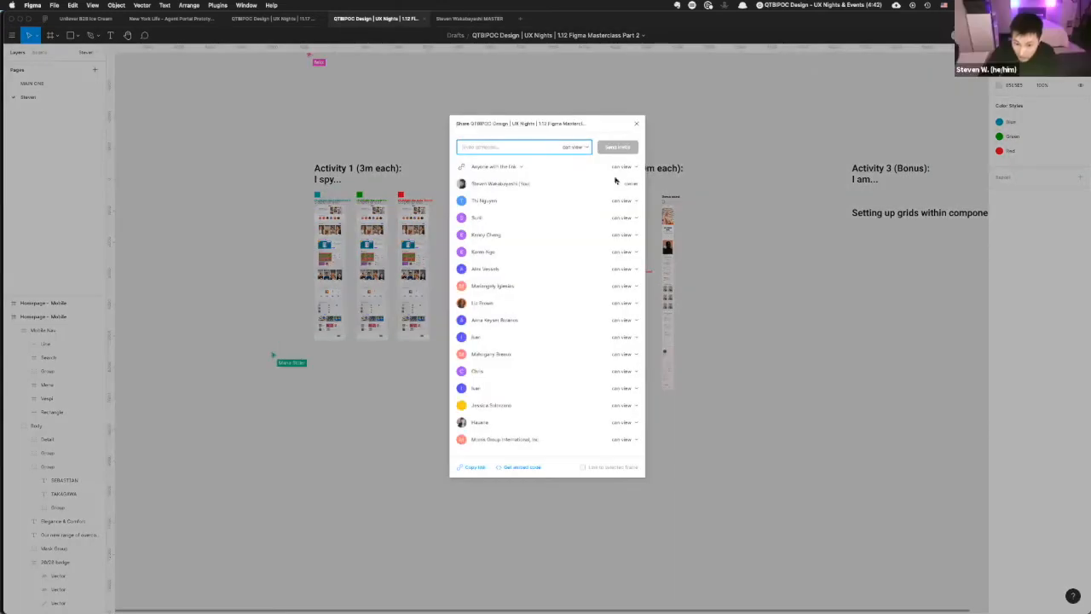
click(574, 146)
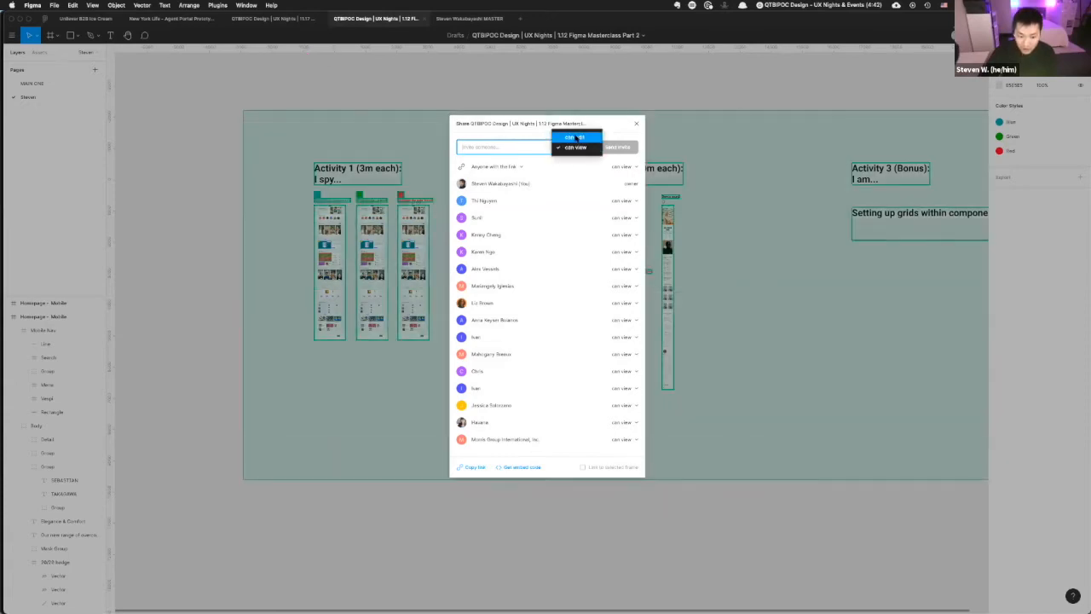
click(575, 137)
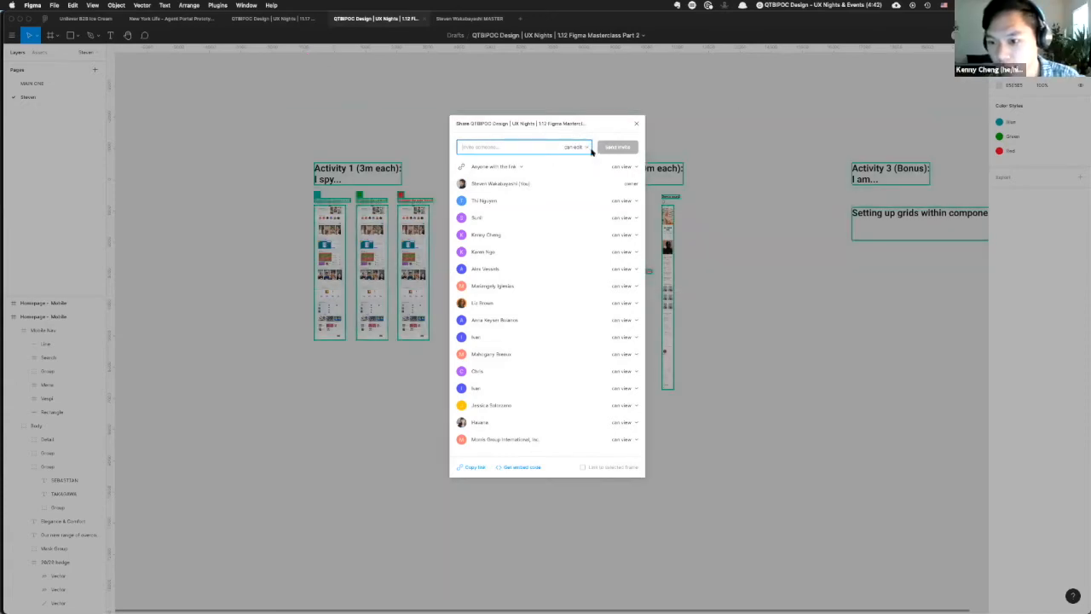
click(627, 166)
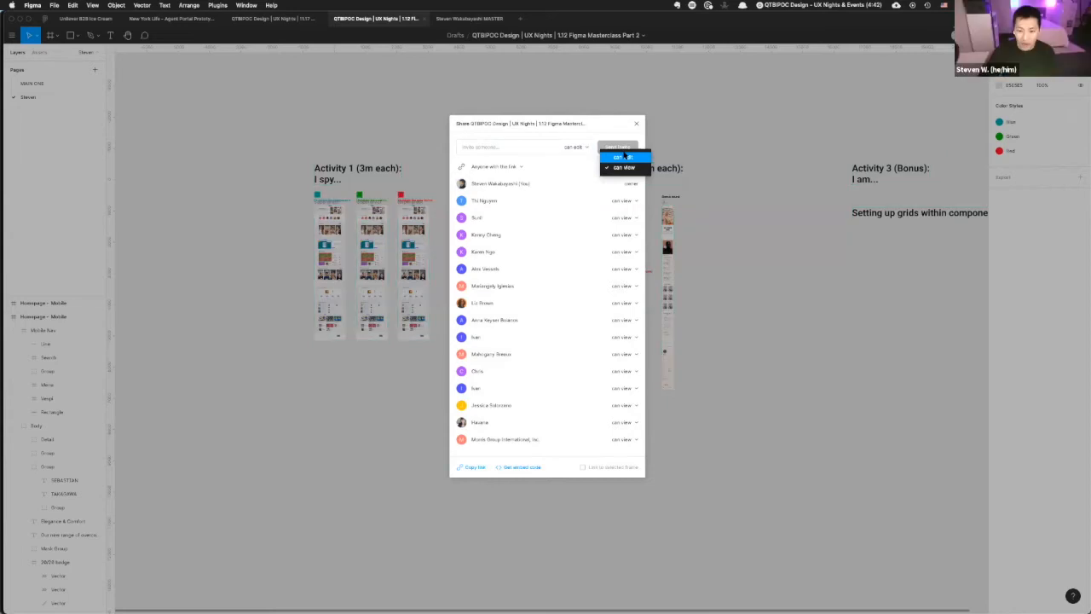
click(624, 155)
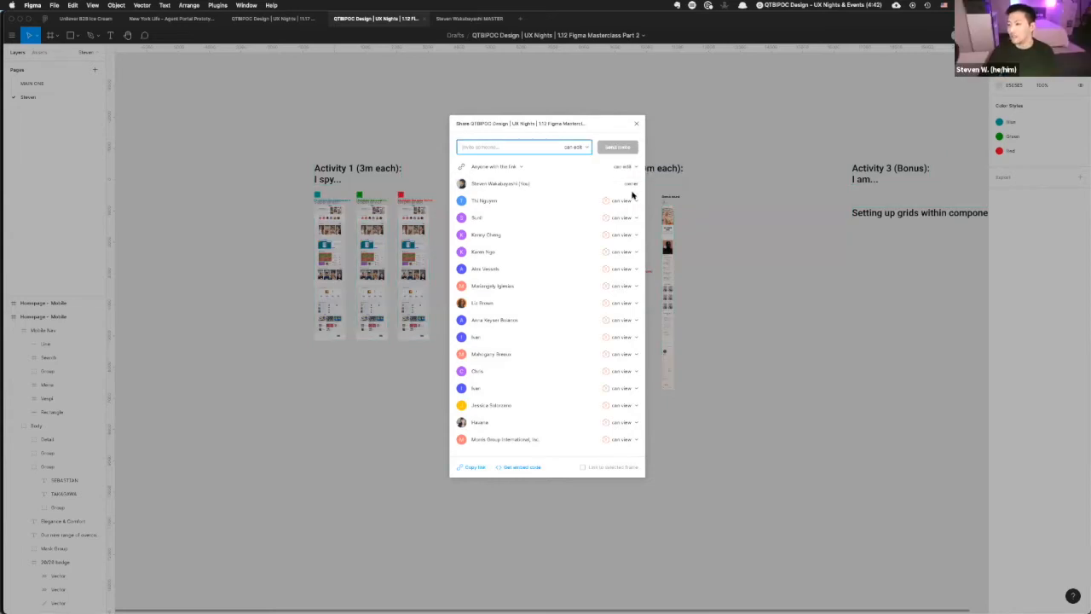
click(635, 124)
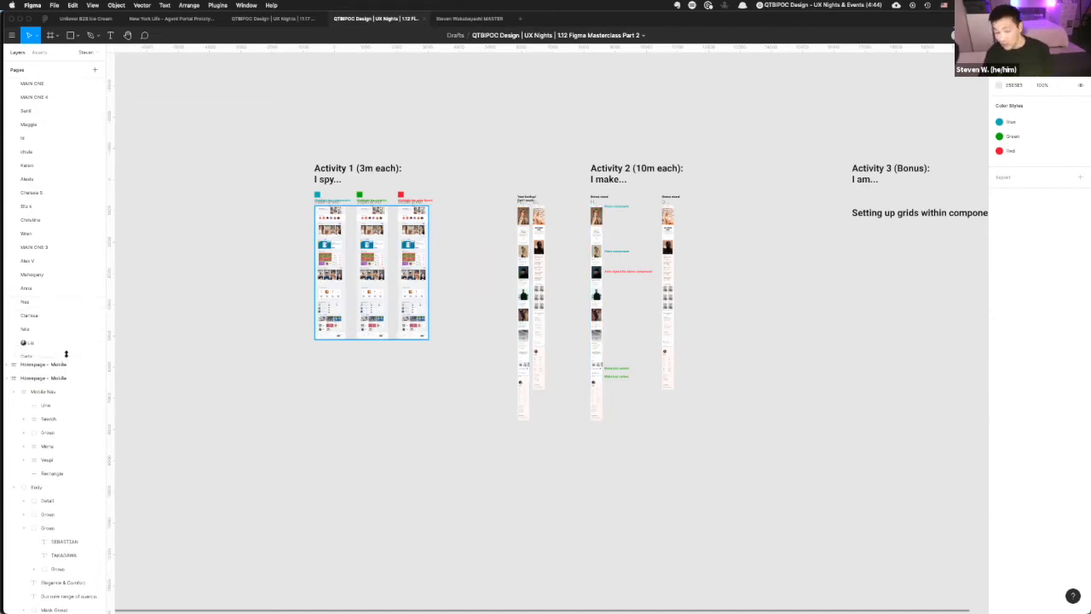
- Move the MAIN ONE page to the top of the page list
scroll(252, 216, down, 1)
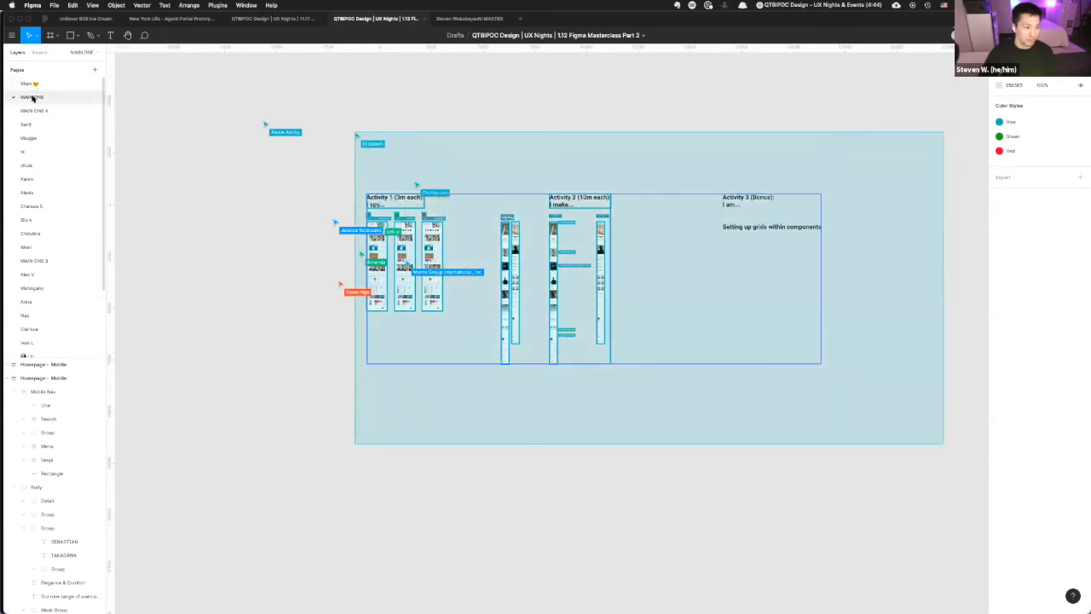
drag(32, 99, 30, 81)
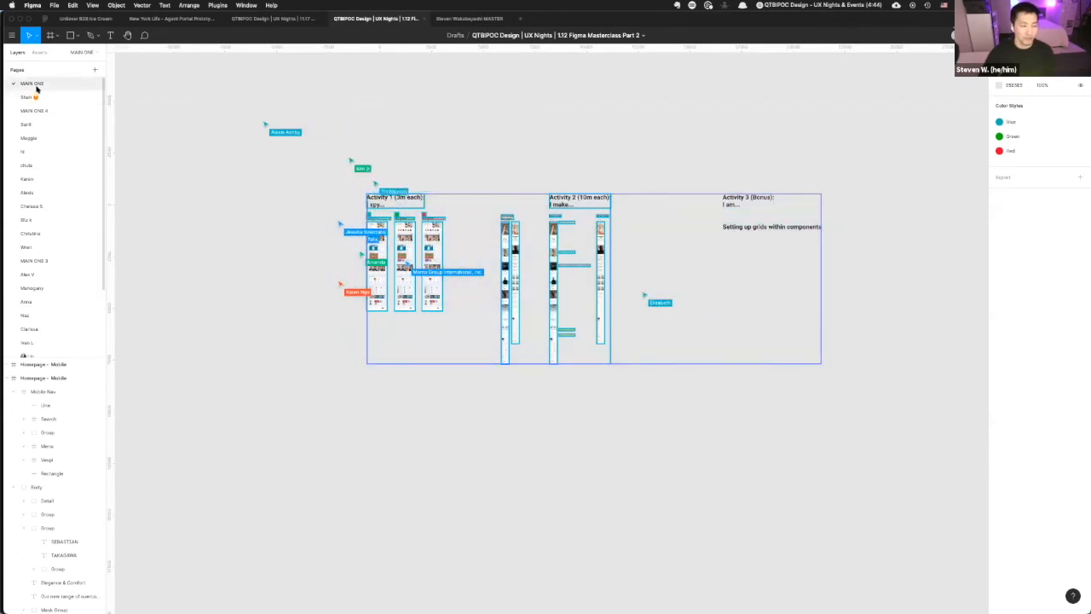
right_click(39, 85)
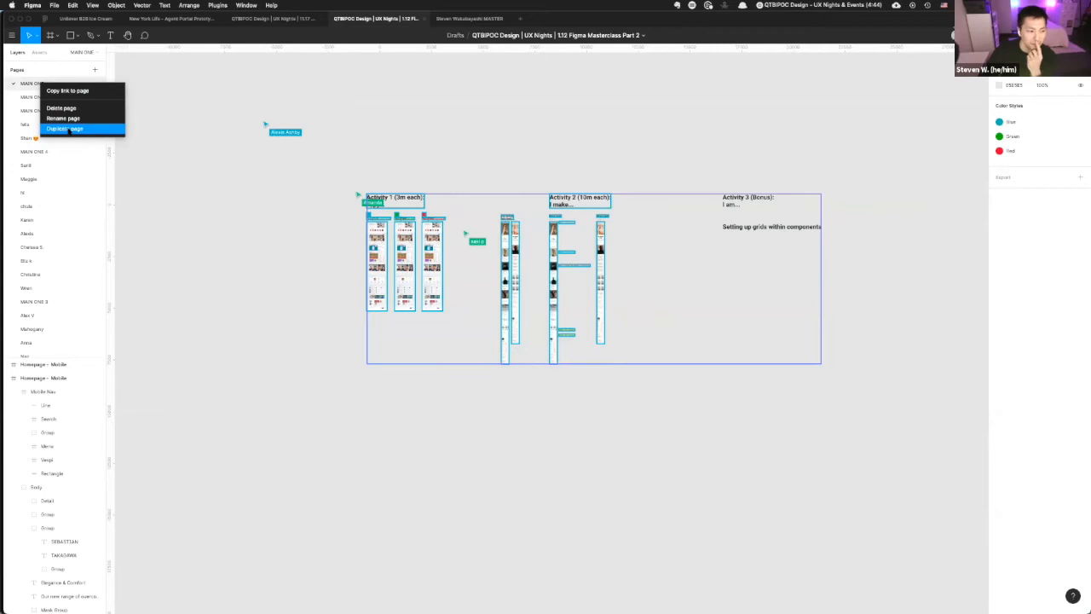
click(28, 84)
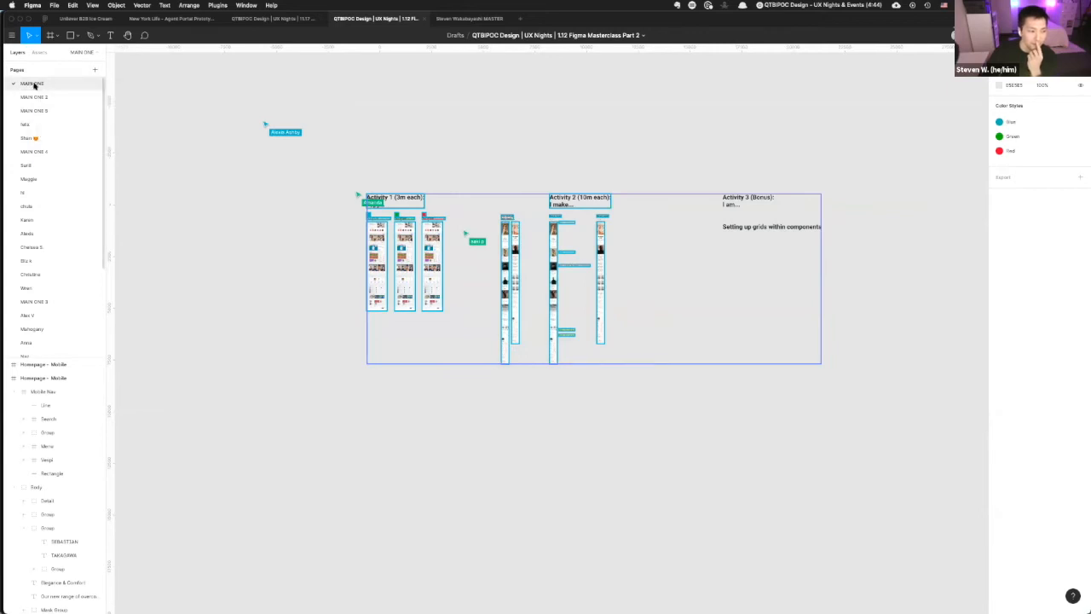
- Delete the page named after the presenter near the end of the page list
scroll(34, 213, down, 3)
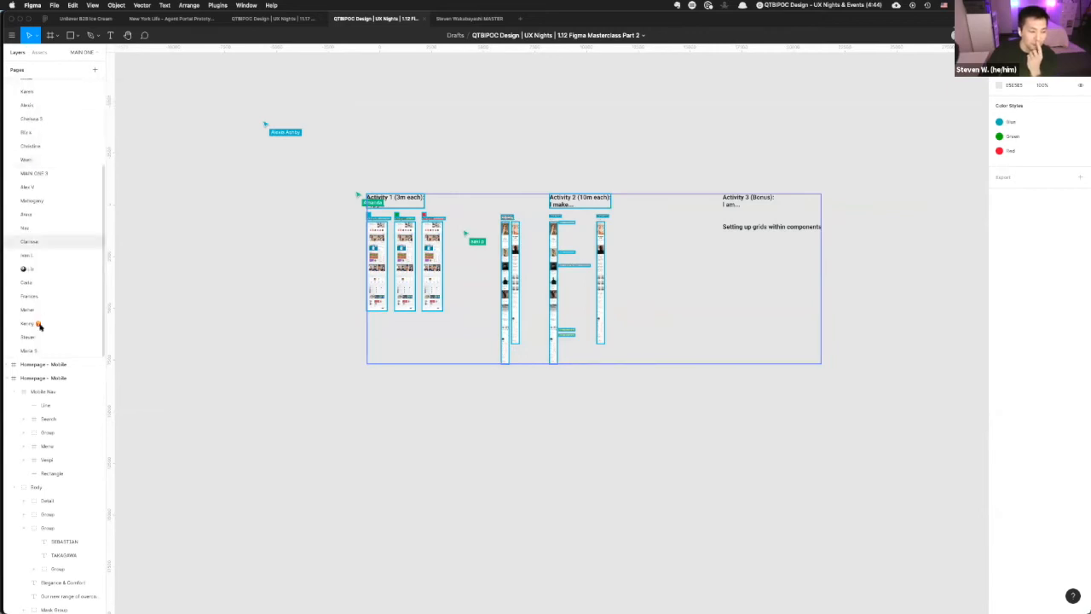
right_click(33, 337)
click(55, 359)
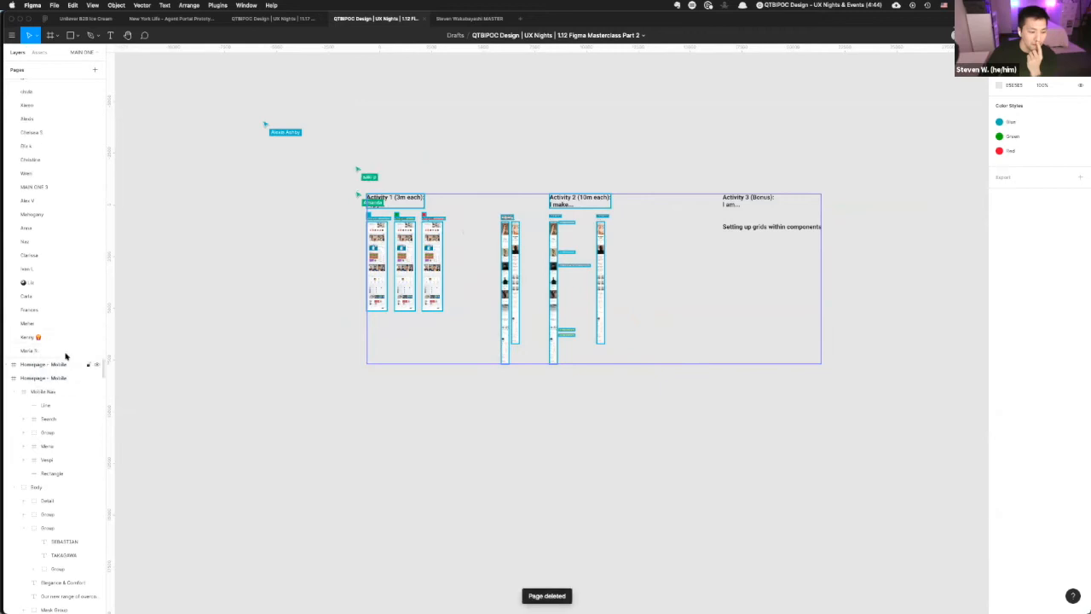
scroll(29, 119, up, 3)
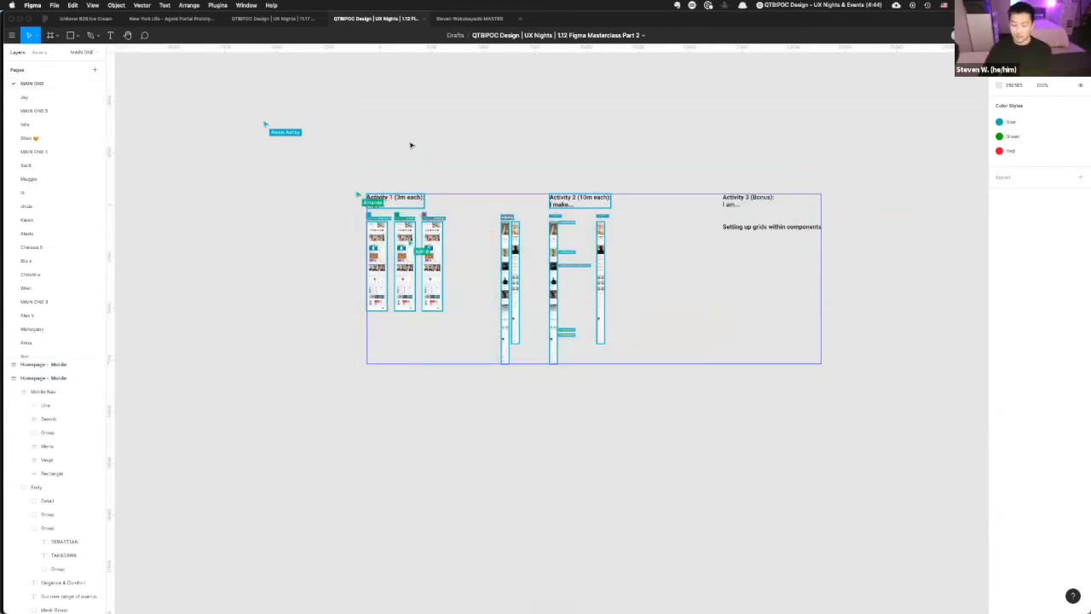
- Examine the Activity 1 section, including its coloured squares and the mockups for highlighting components, variants and auto-layout
scroll(365, 217, up, 5)
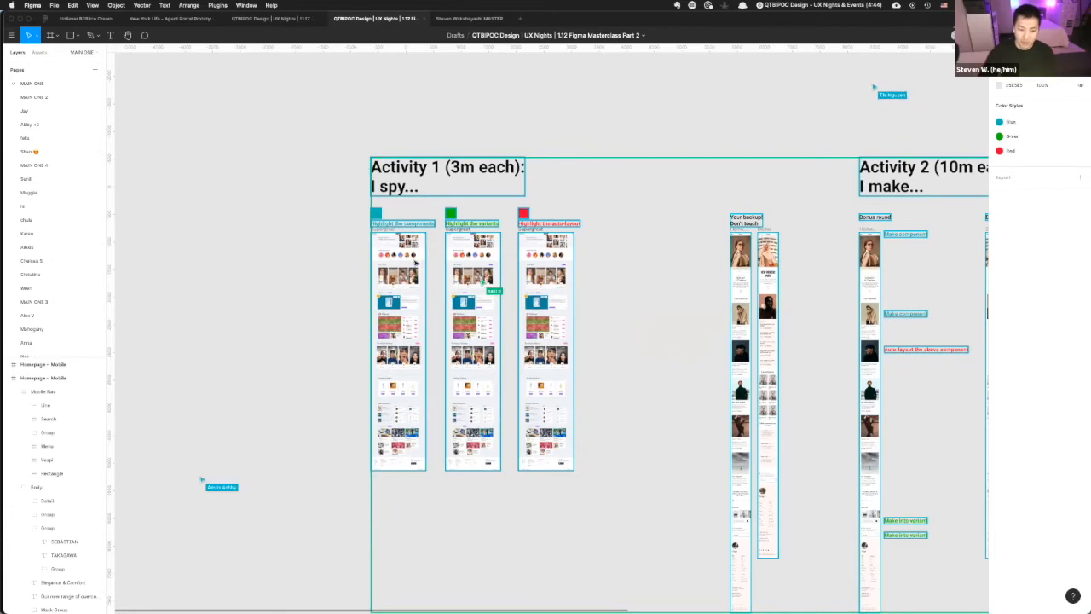
scroll(413, 260, up, 5)
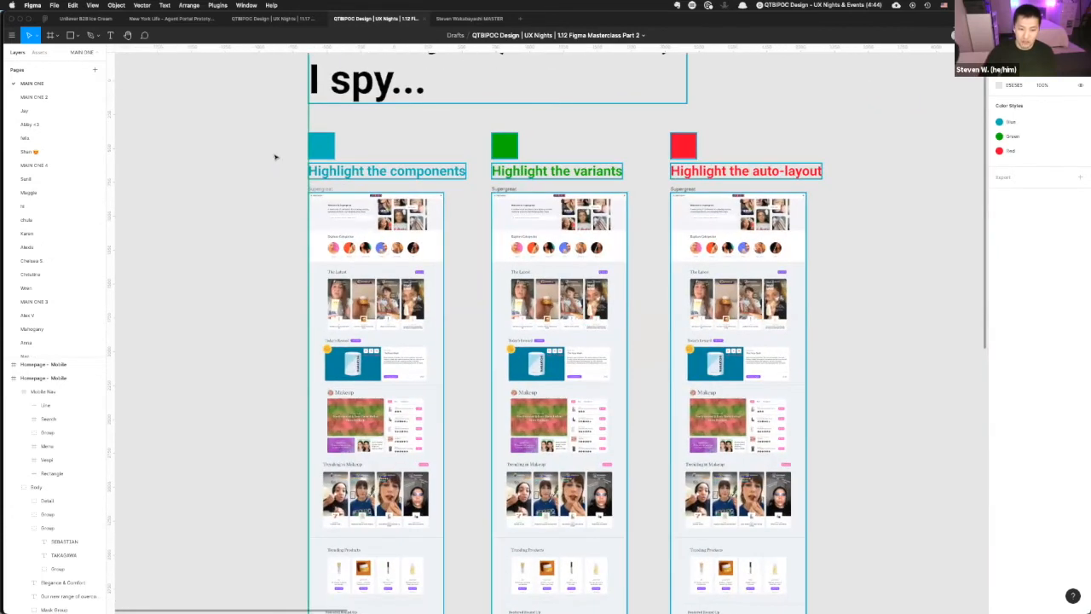
click(325, 151)
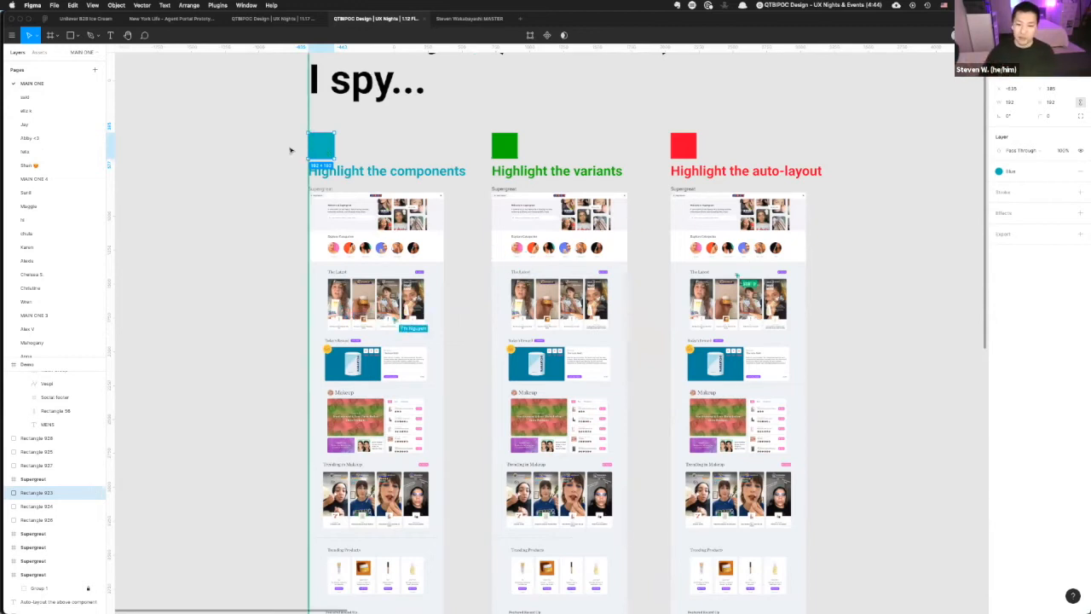
scroll(287, 171, up, 5)
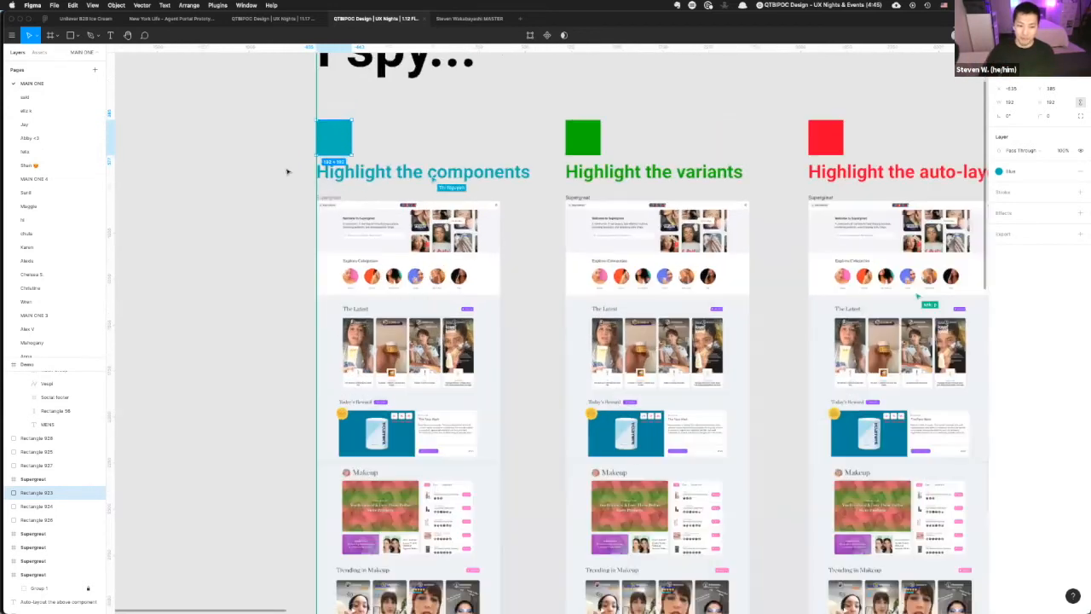
scroll(209, 134, right, 5)
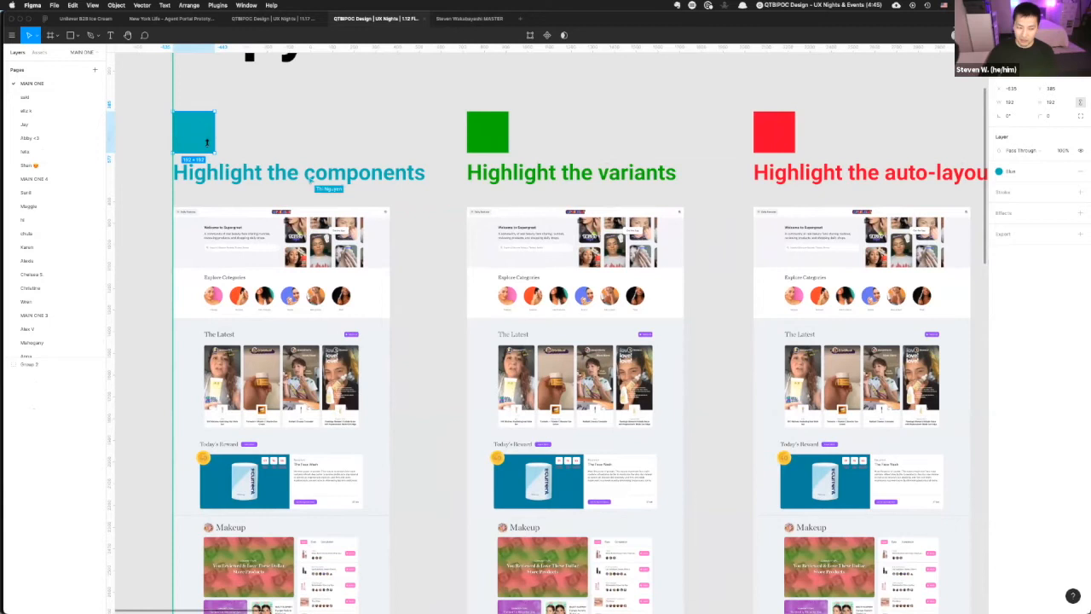
scroll(300, 174, down, 5)
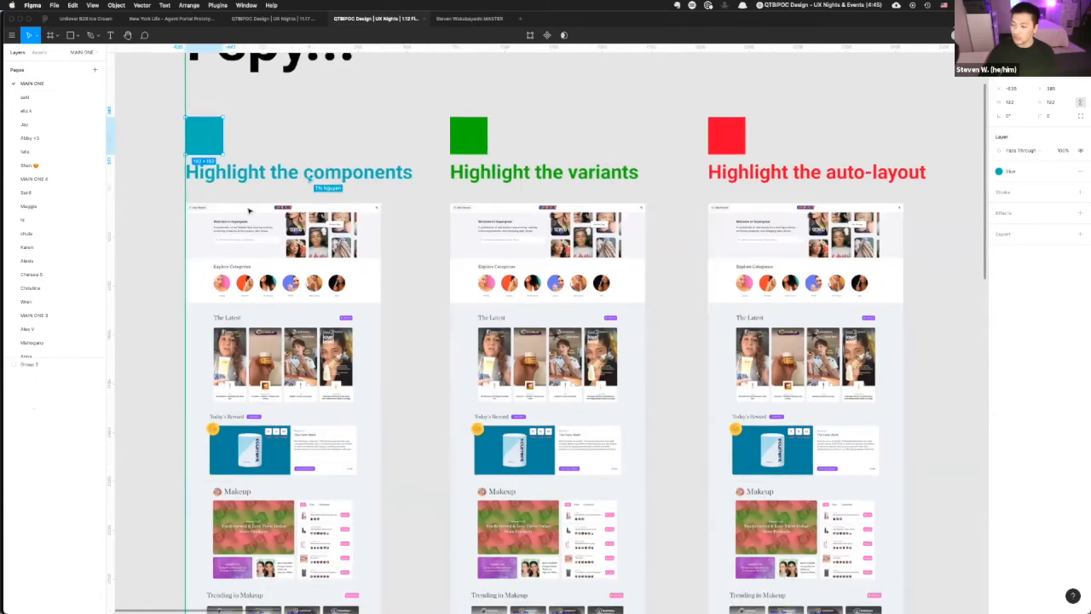
scroll(366, 248, down, 2)
- Switch to the Keynote deck, capture the full Comparison slide as an image, and return to Figma
key(super+Tab)
key(super+Tab)
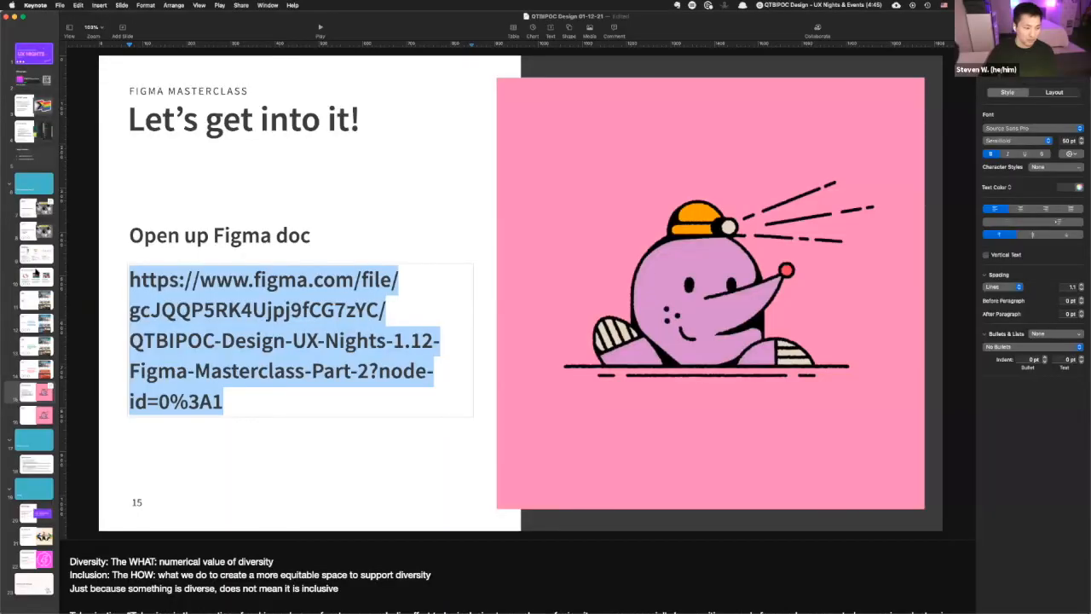
click(36, 272)
key(Up)
drag(103, 60, 938, 529)
key(super+Tab)
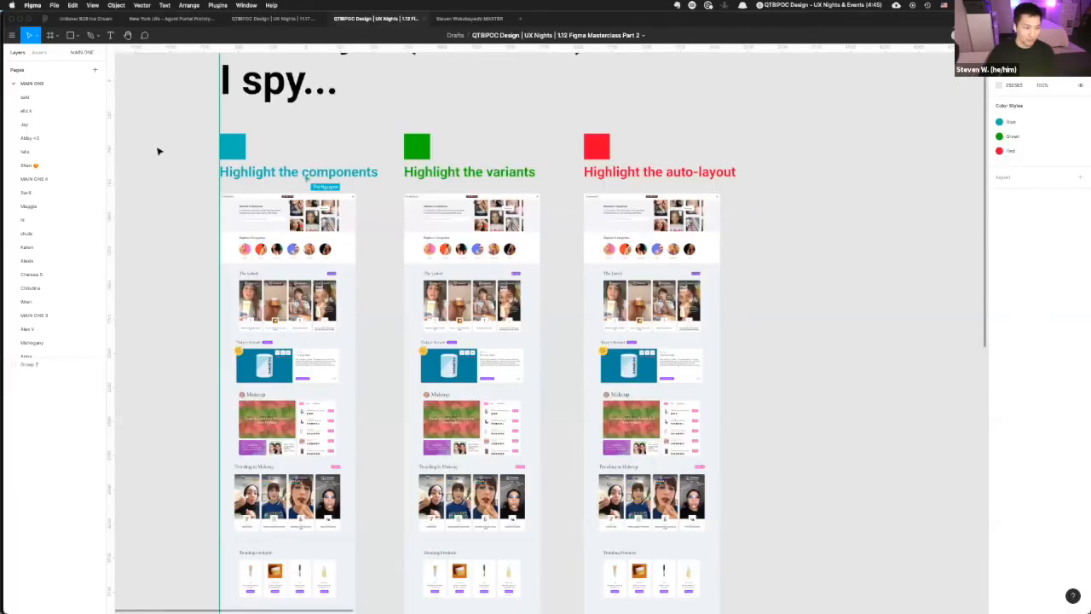
- Add a page named SLIDES and place it above MAIN ONE in the page list
scroll(156, 162, down, 5)
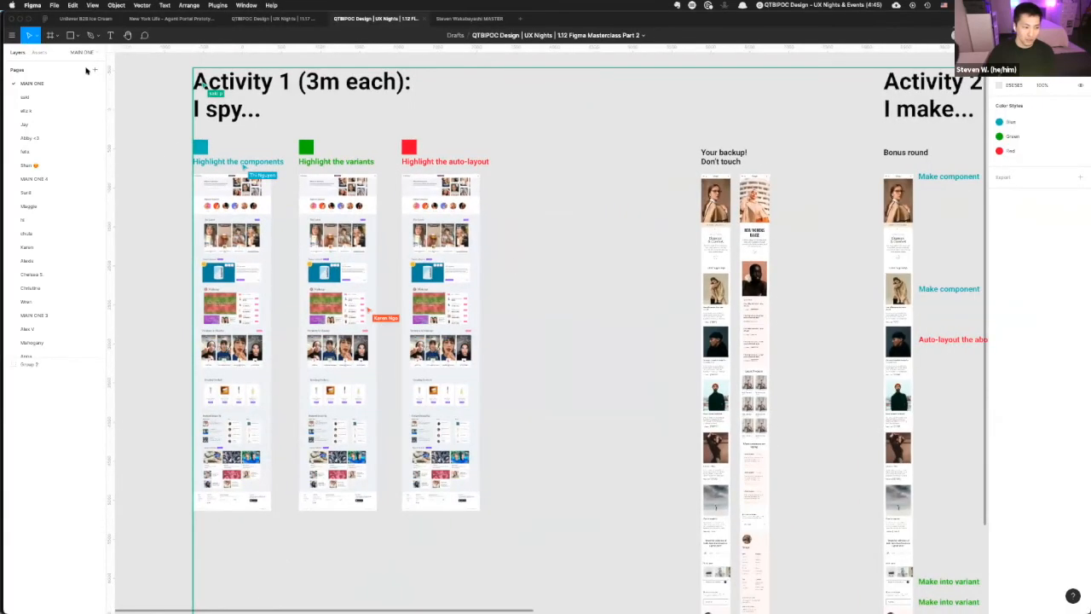
click(94, 69)
text(SLIDES)
key(Return)
drag(37, 85, 37, 83)
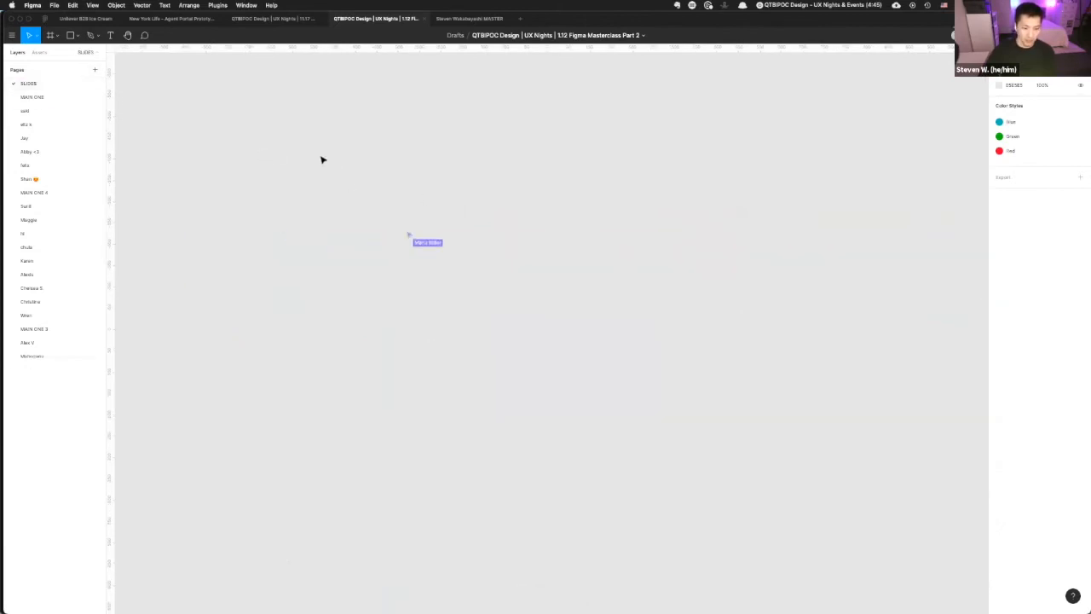
- Paste the Comparison slide image onto the SLIDES page and check the source slide in Keynote
key(cmd+v)
scroll(421, 127, down, 3)
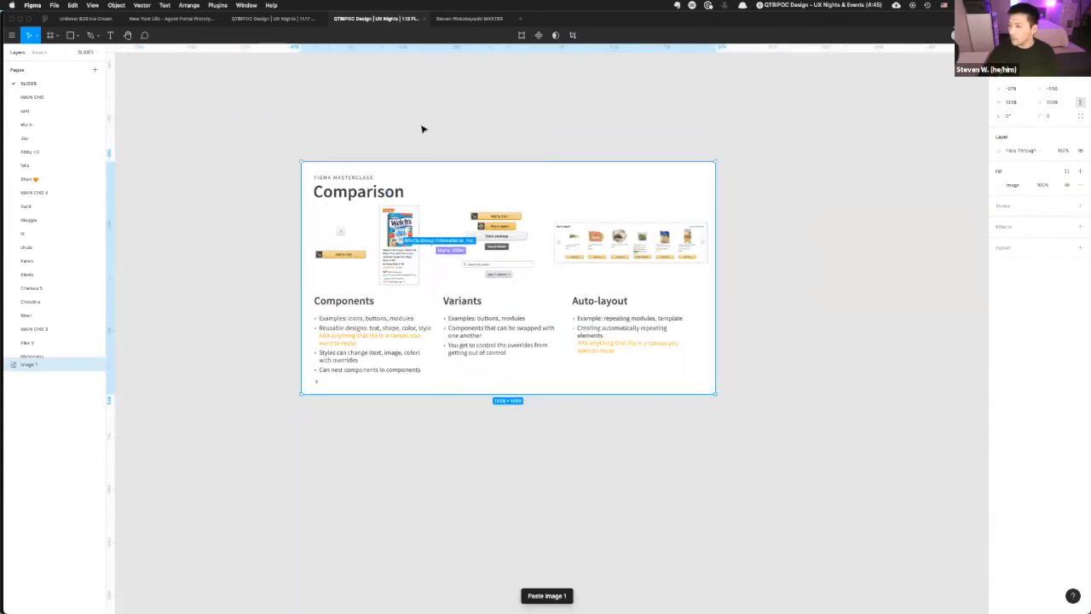
key(super+Tab)
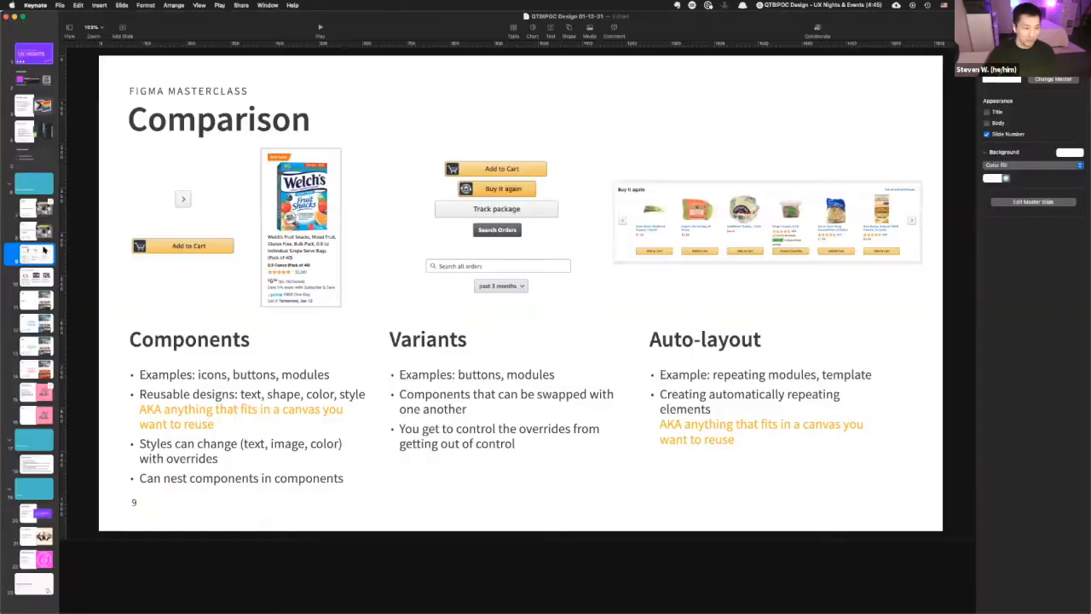
key(super+Tab)
click(171, 108)
- Return to the Activity 1 section of the MAIN ONE page
click(31, 97)
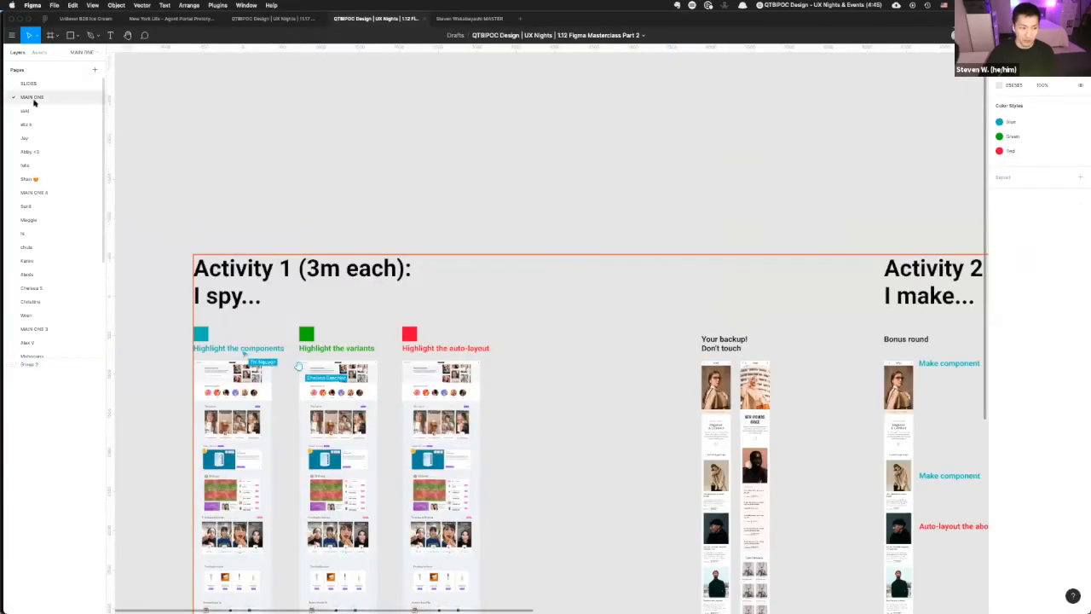
scroll(174, 307, down, 3)
scroll(170, 294, up, 5)
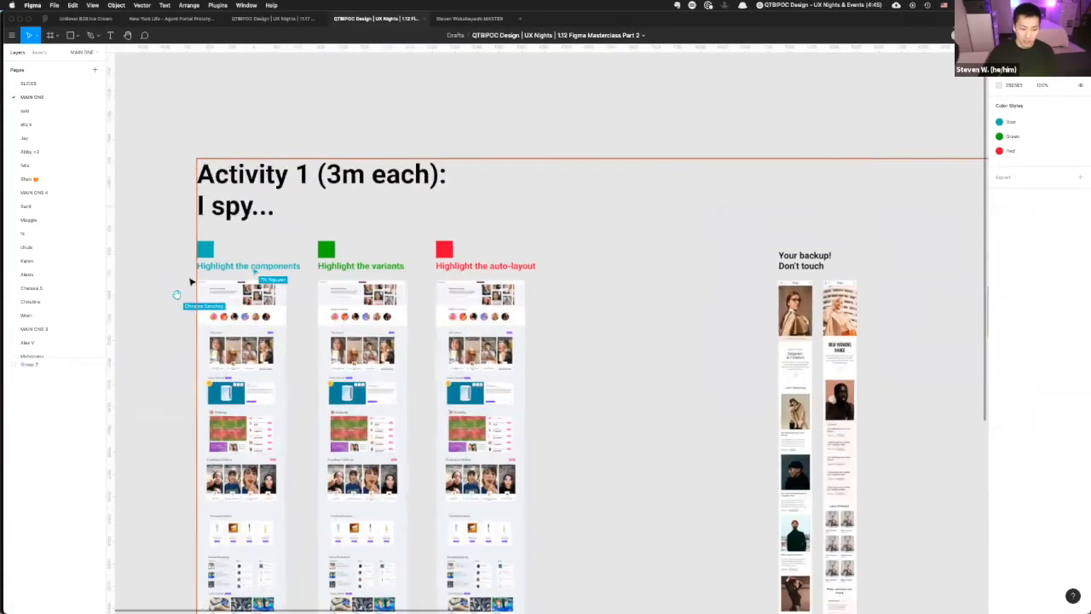
click(249, 211)
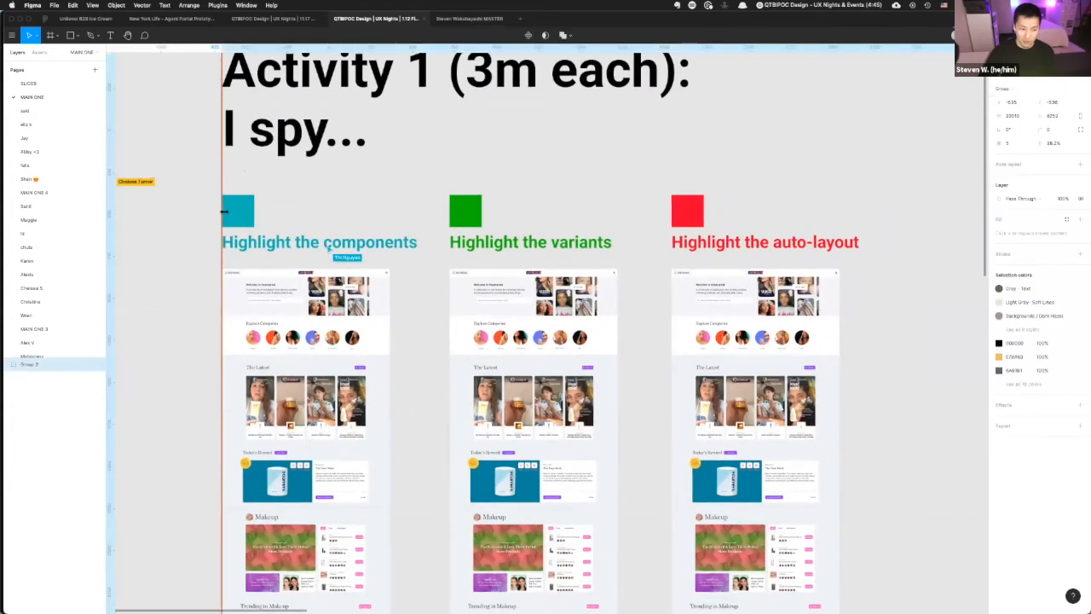
drag(224, 212, 211, 212)
key(super+z)
key(super+z)
- Draw a rectangle about 378 × 322 on the empty canvas just left of the "Highlight the components" mockup
click(245, 216)
key(r)
mouse_move(182, 221)
mouse_down()
mouse_move(254, 280)
mouse_move(184, 276)
mouse_up()
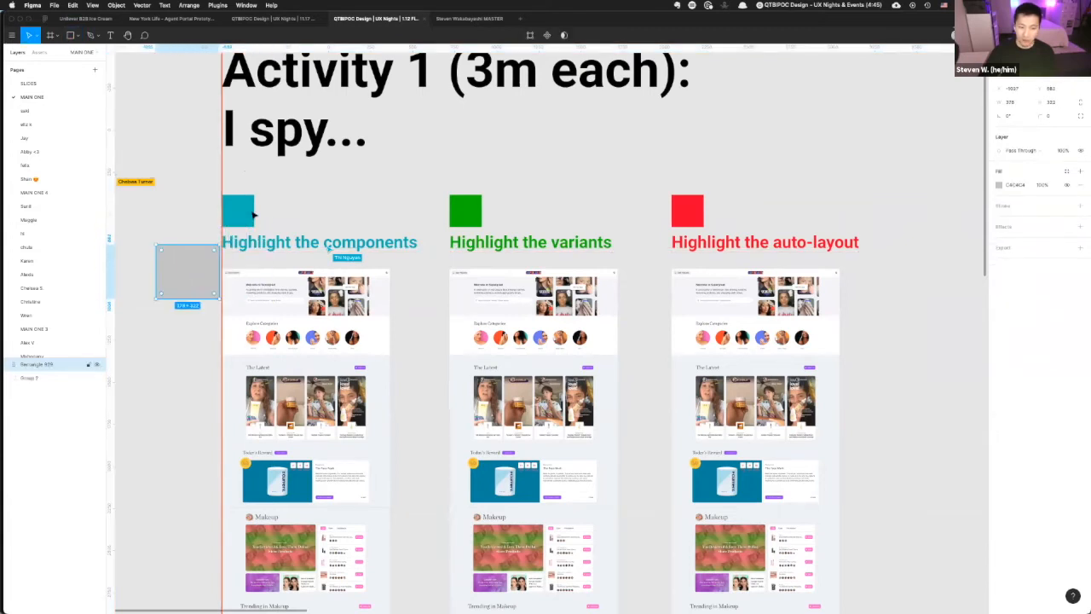
drag(239, 209, 238, 210)
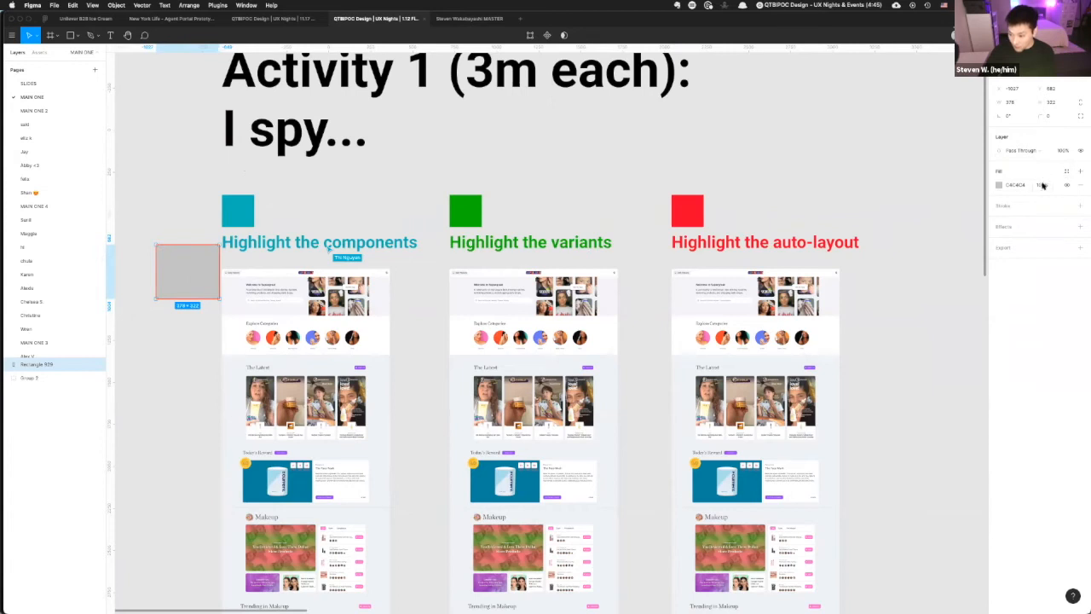
drag(185, 273, 199, 264)
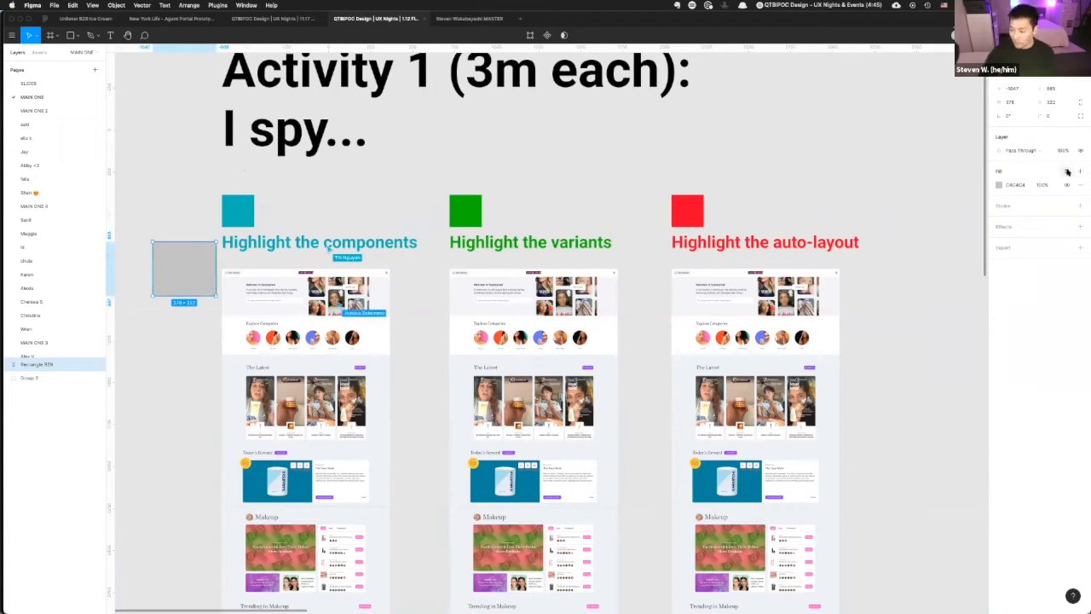
- Set the new rectangle's fill to pure red, FF0000
click(999, 186)
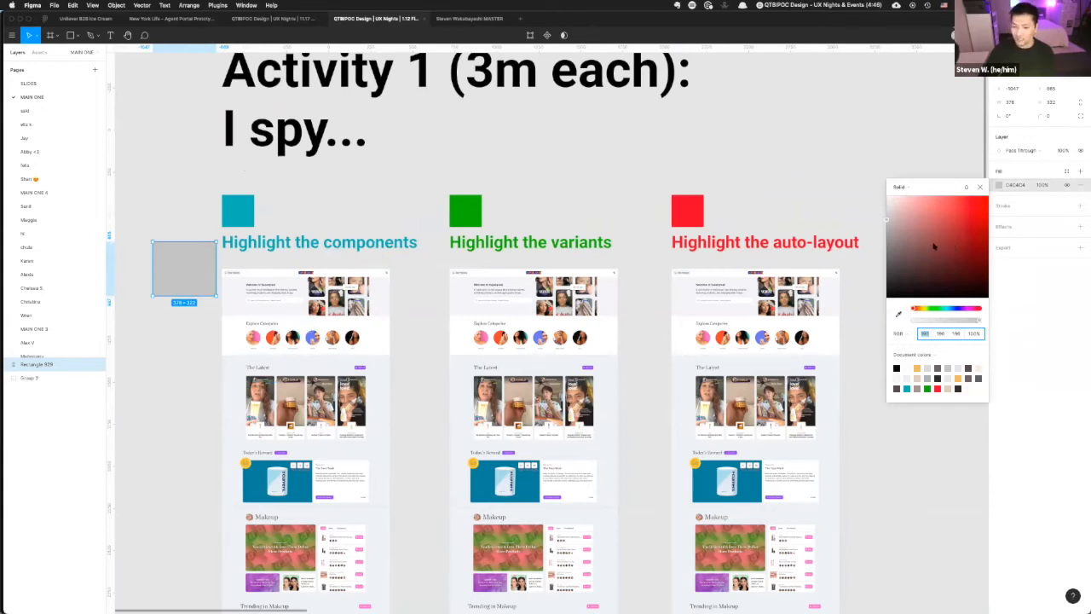
click(922, 246)
click(987, 197)
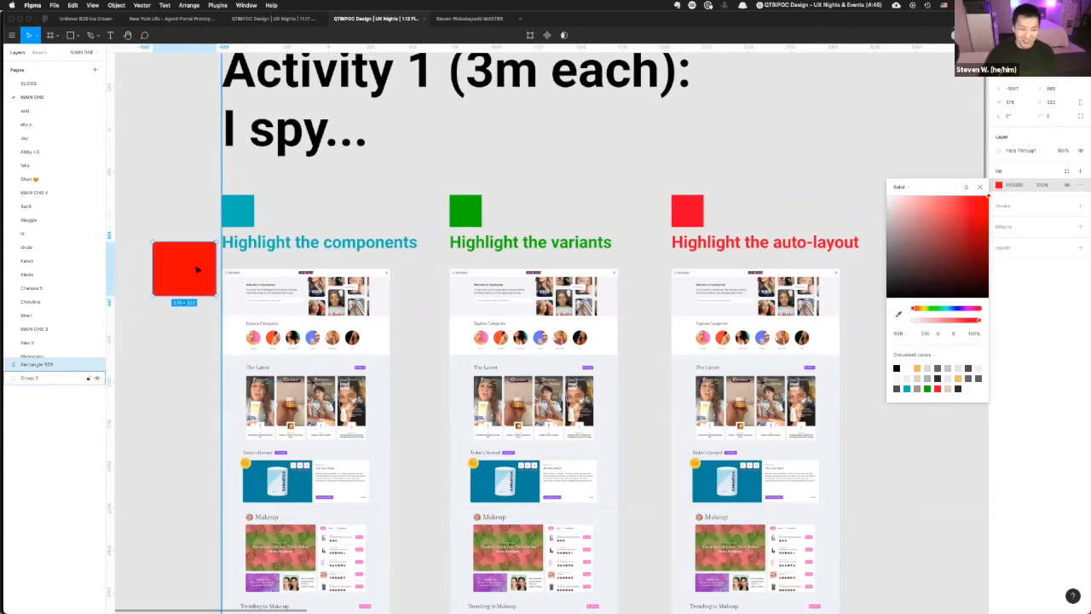
- Move the red rectangle onto the "Highlight the components" mockup, over its Explore Categories row
drag(211, 304, 303, 329)
click(154, 327)
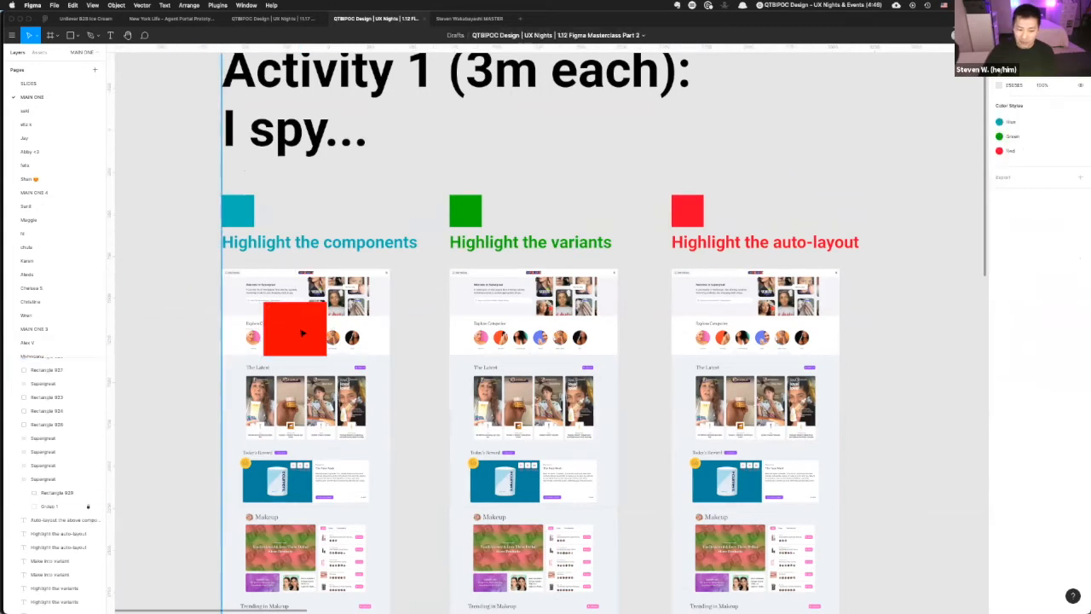
click(302, 333)
double_click(294, 332)
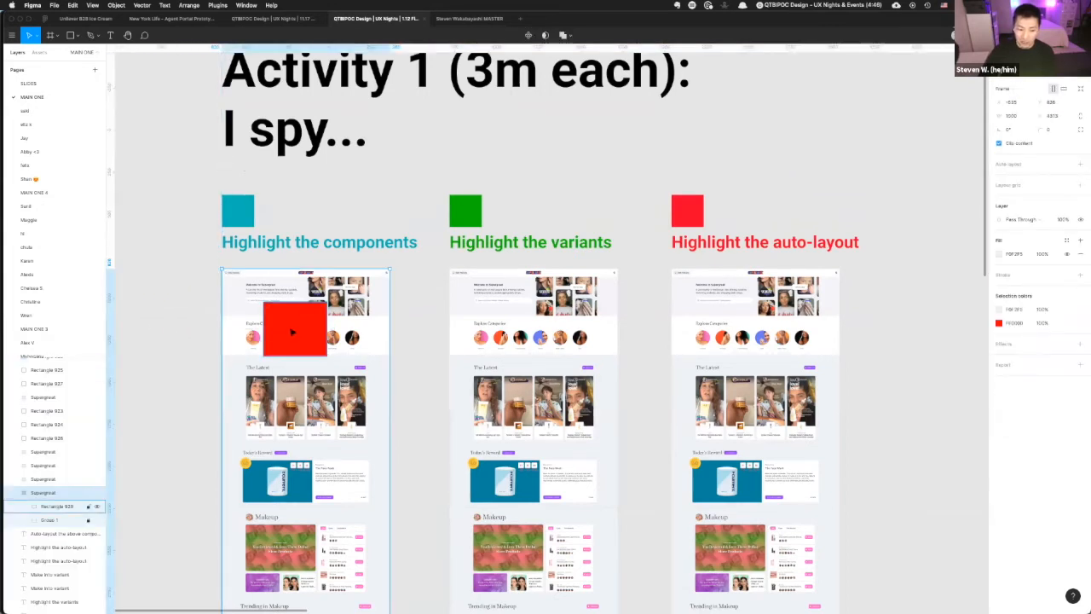
- Return the red rectangle to the empty canvas beside the "Highlight the components" mockup and set its opacity to 50%
key(super+z)
key(super+z)
drag(292, 333, 186, 269)
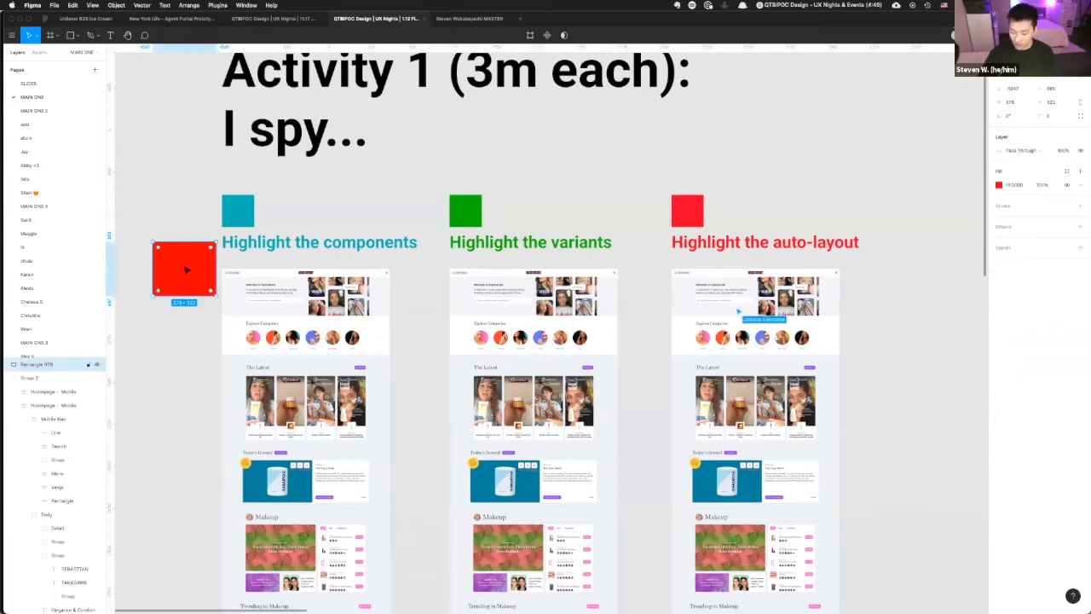
key(5)
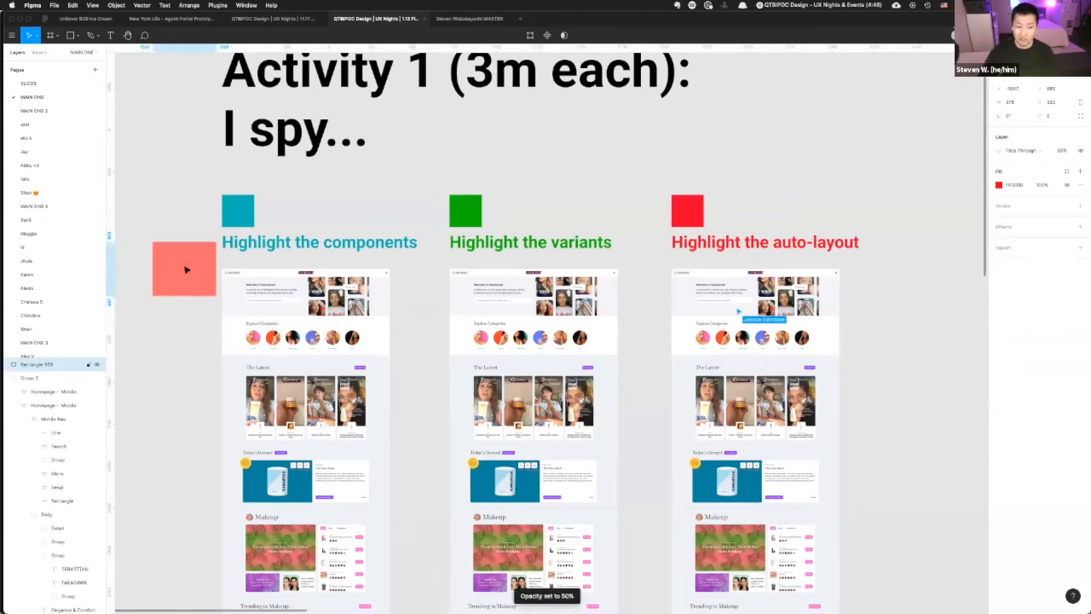
drag(186, 270, 193, 332)
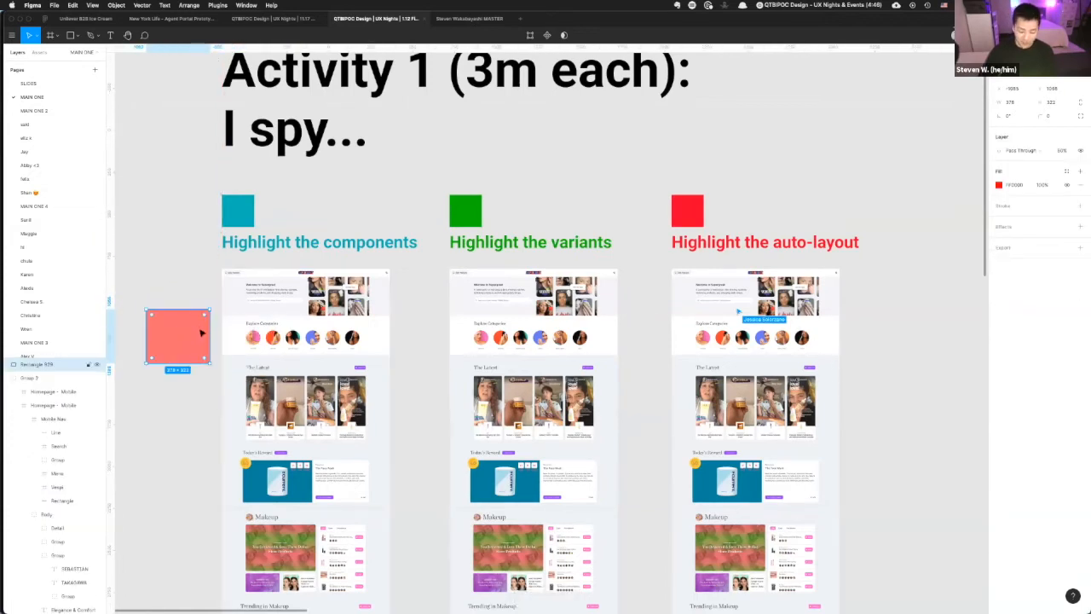
- Resize the red rectangle to about 187 × 203 and place it over the first item in the Explore Categories row
scroll(185, 355, up, 5)
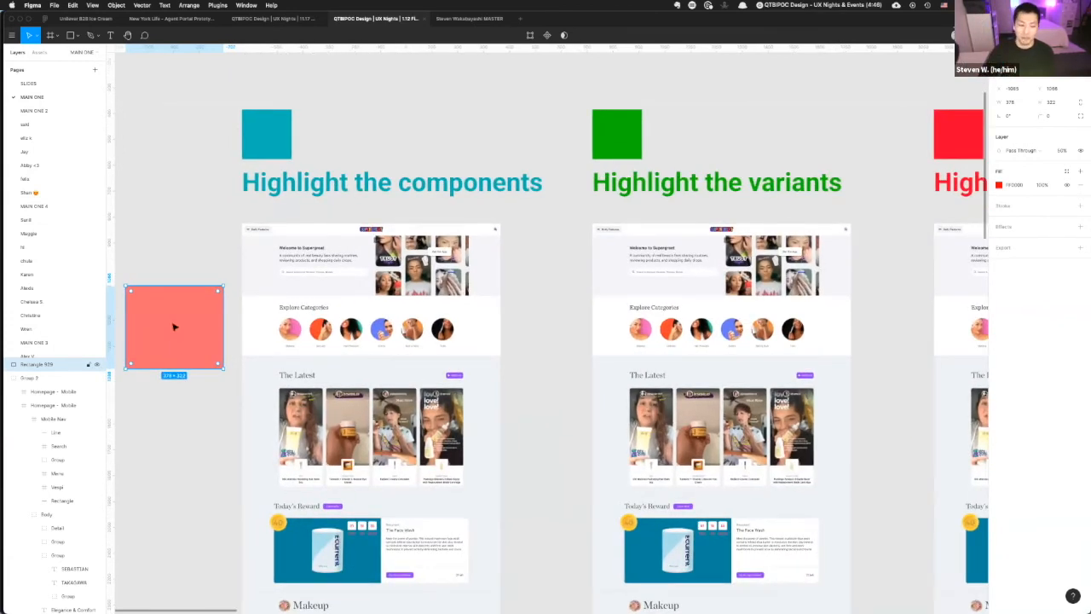
drag(198, 326, 175, 323)
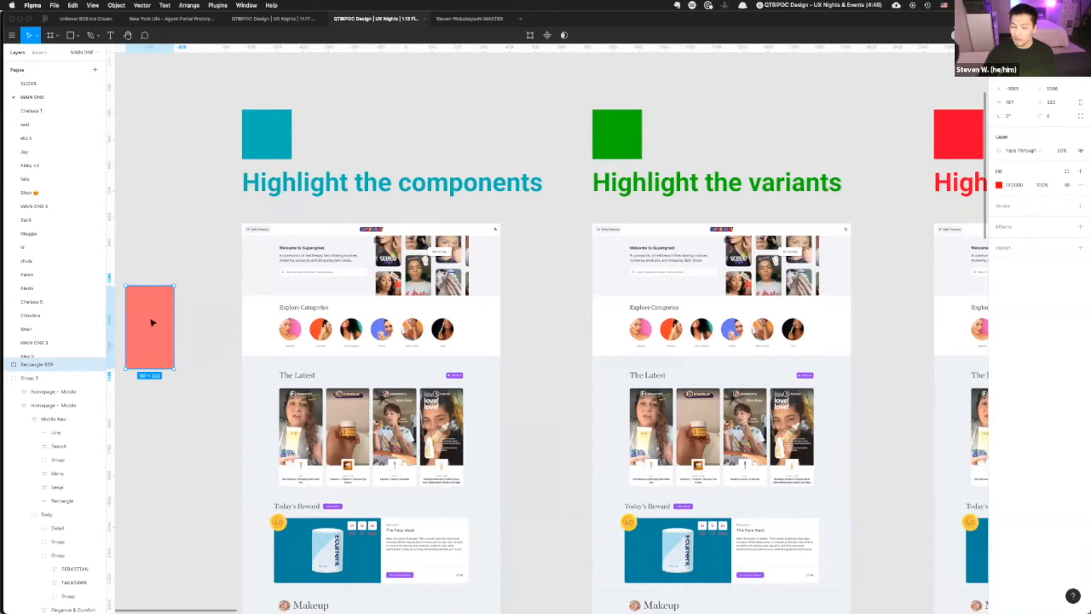
drag(152, 369, 155, 338)
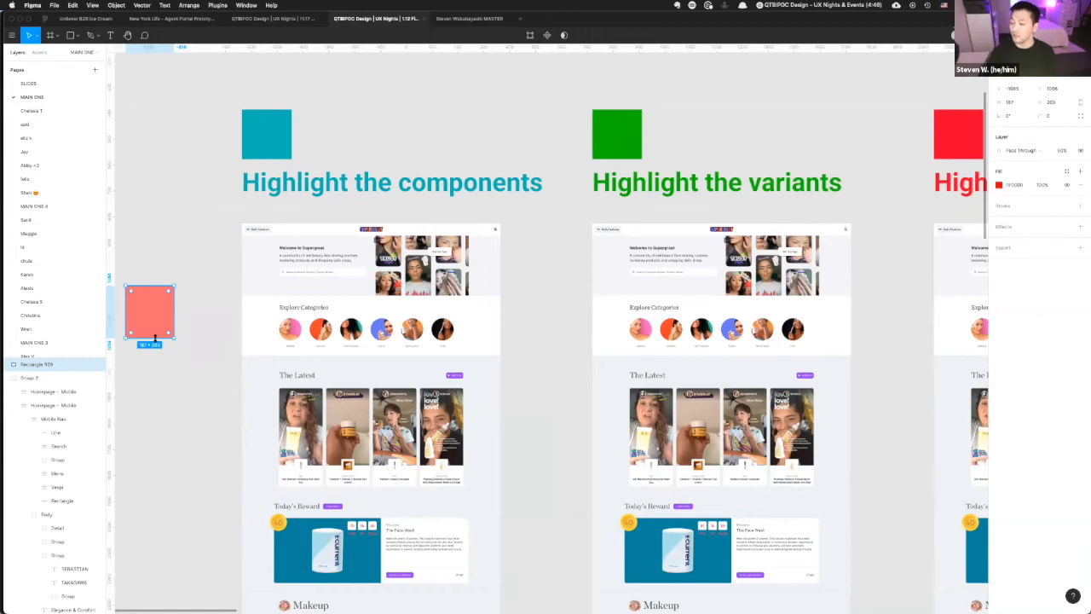
scroll(155, 338, left, 2)
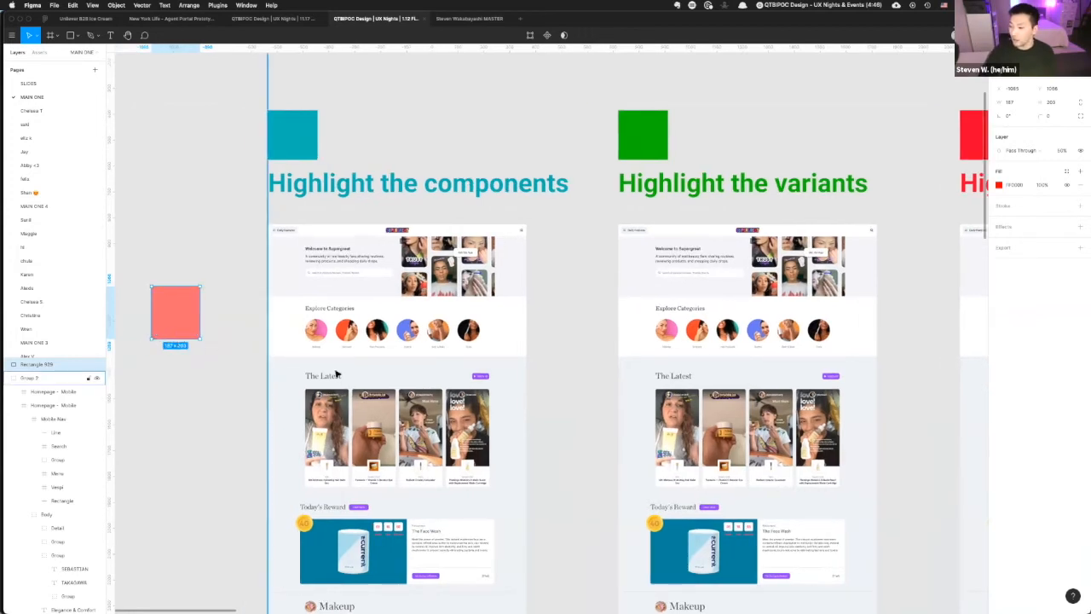
scroll(334, 374, left, 4)
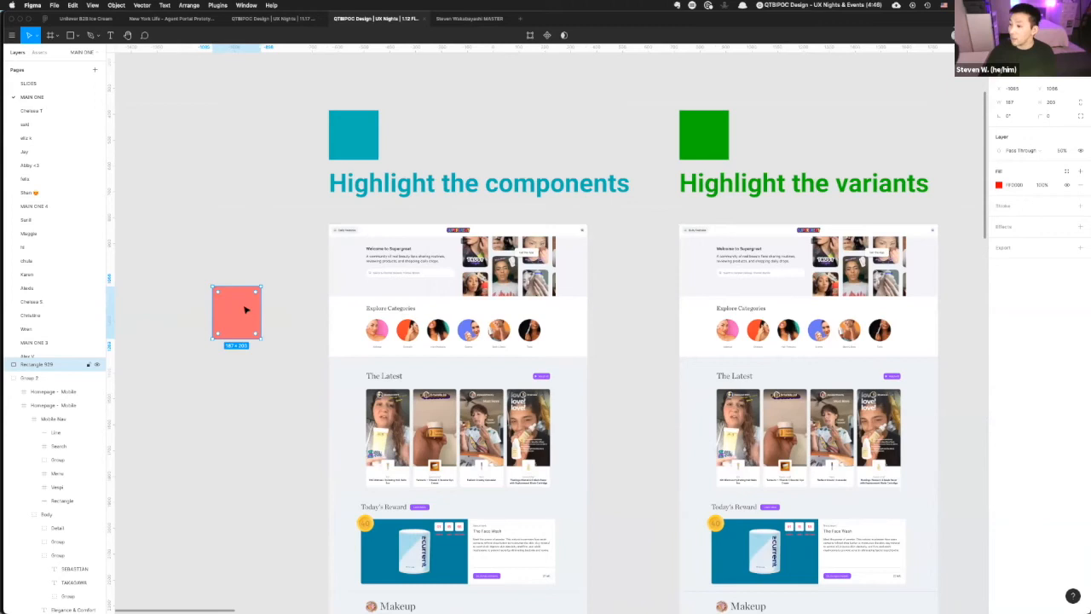
drag(243, 305, 375, 330)
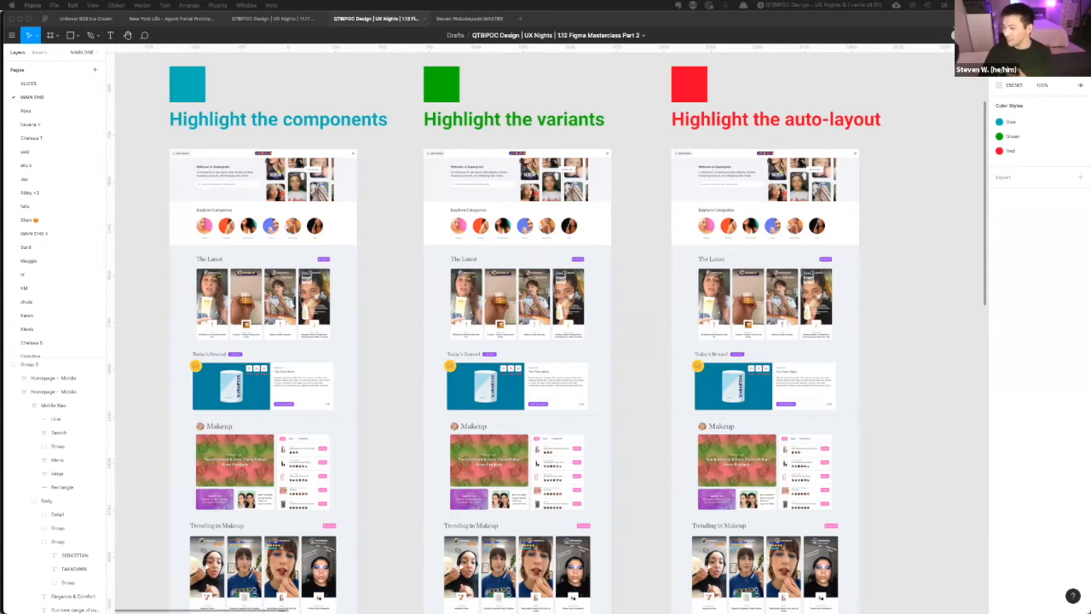
- Hide the editor interface so that only the canvas shows
click(250, 83)
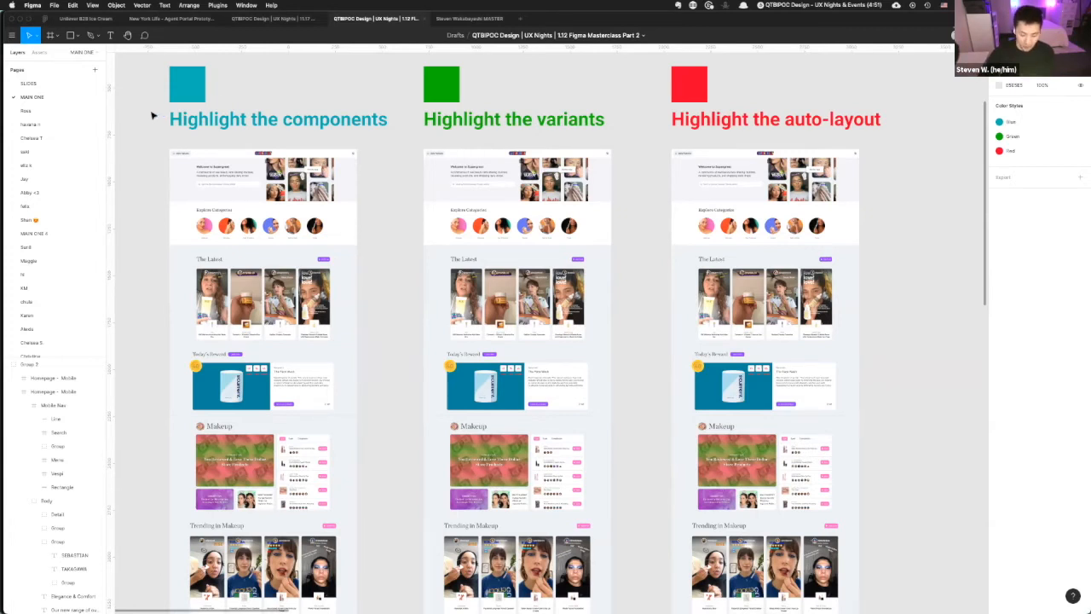
key(super+backslash)
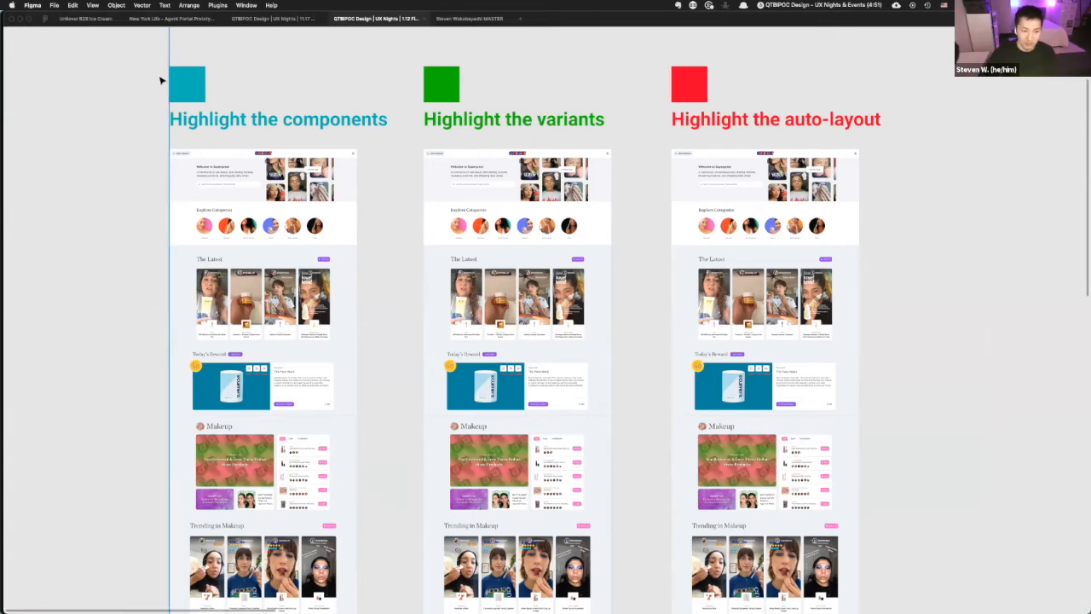
- Place a copy of the teal square on the "Highlight the components" mockup and set its opacity to 50%
scroll(174, 89, up, 3)
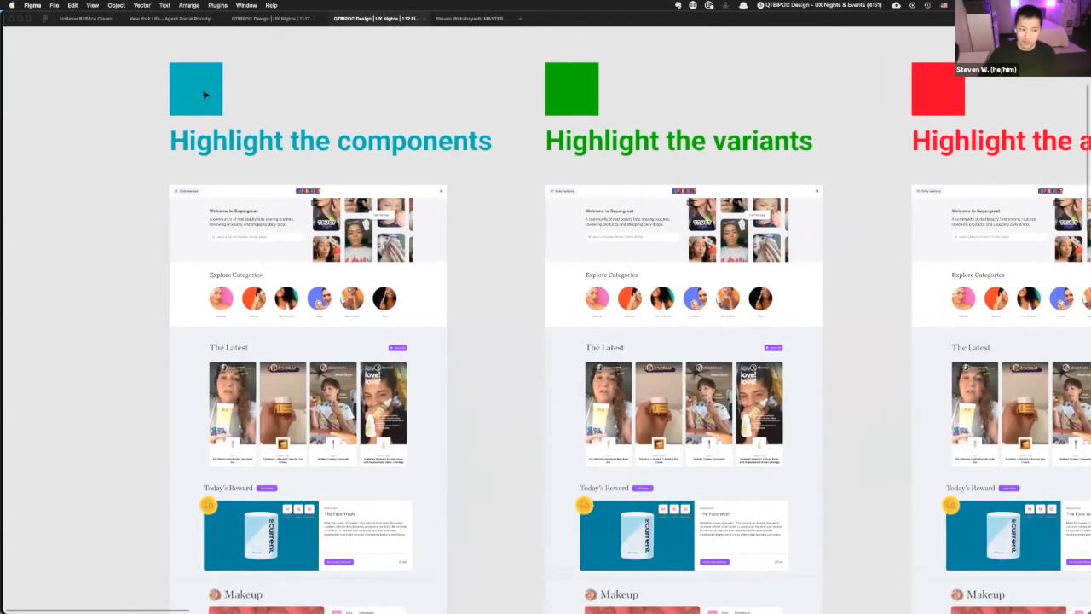
scroll(207, 90, up, 2)
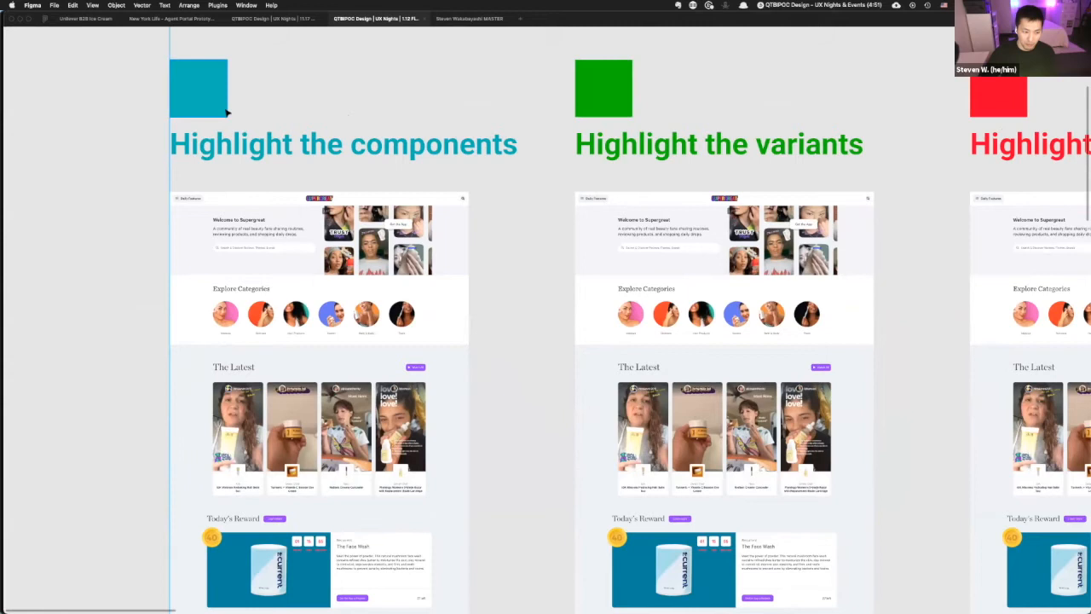
click(206, 91)
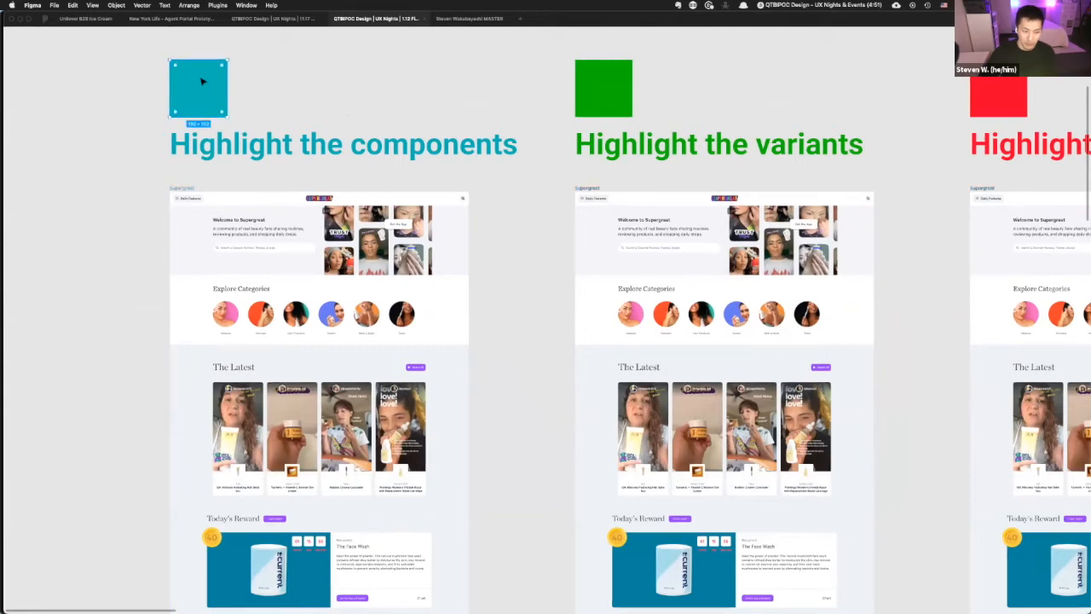
key(0)
drag(205, 91, 243, 260)
key(5)
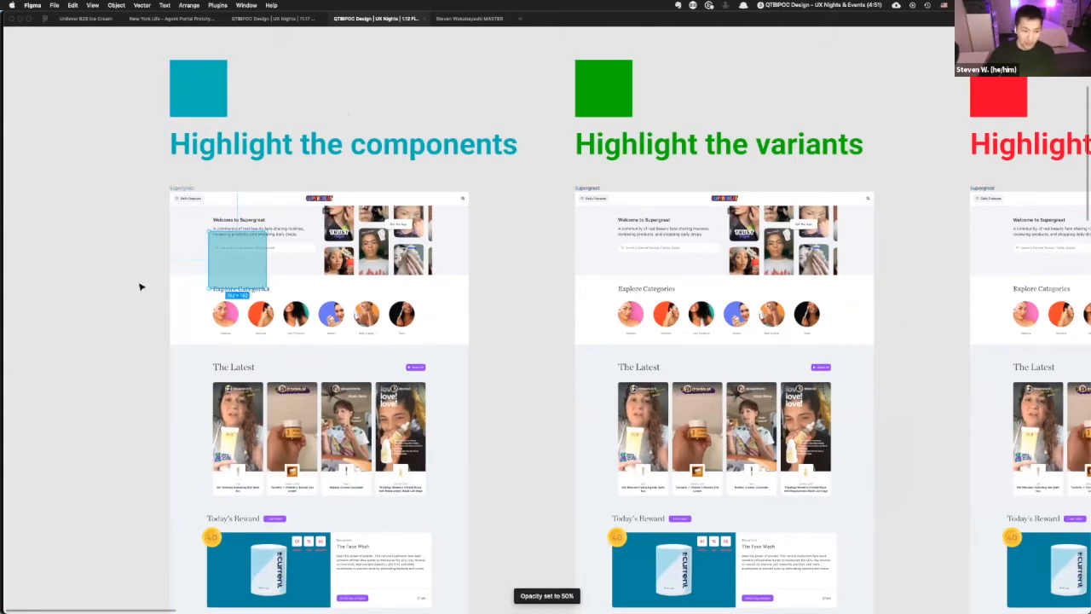
- Fit the teal highlight over the Makeup category and duplicate it over Skincare and Hair Products
scroll(214, 251, up, 5)
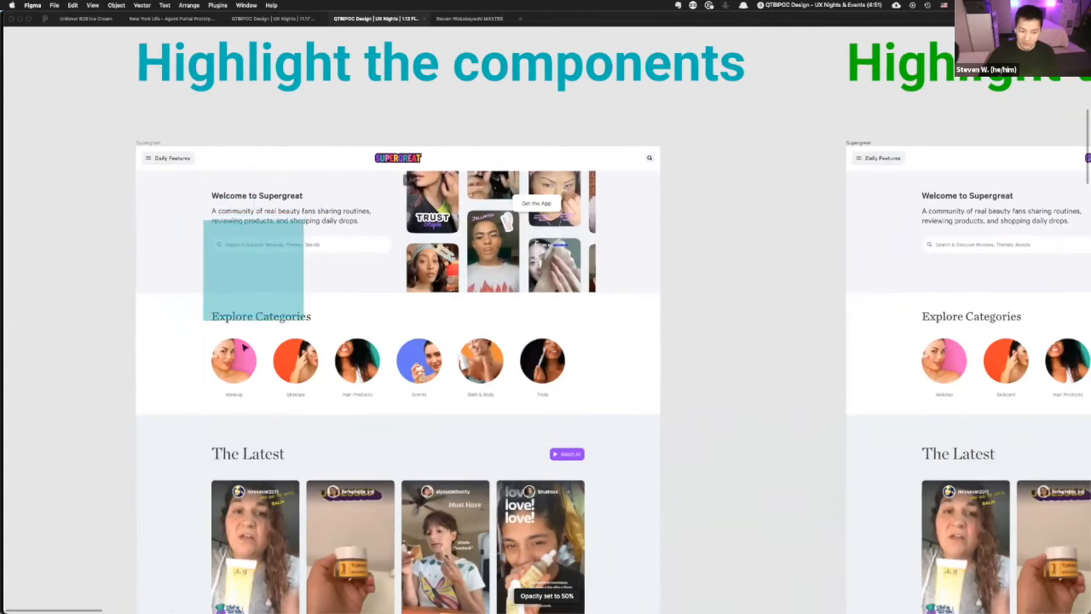
drag(243, 257, 243, 348)
drag(305, 313, 298, 383)
key(super+d)
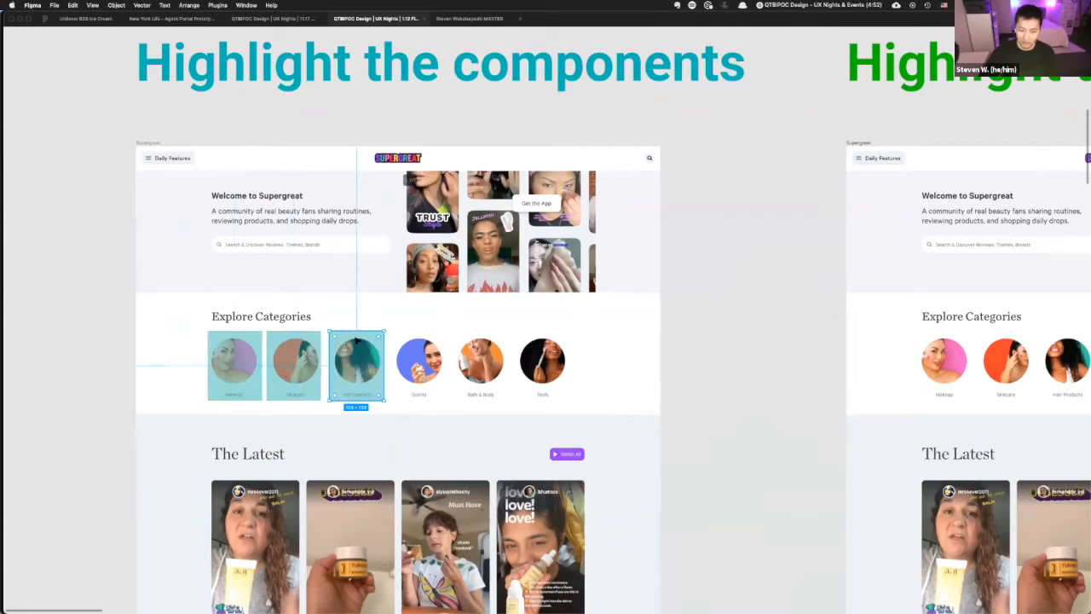
- Copy a category highlight up to the mockup's header and resize it to cover the whole navigation bar, about 1001 × 47
scroll(354, 341, down, 3)
scroll(352, 342, down, 3)
scroll(352, 342, up, 4)
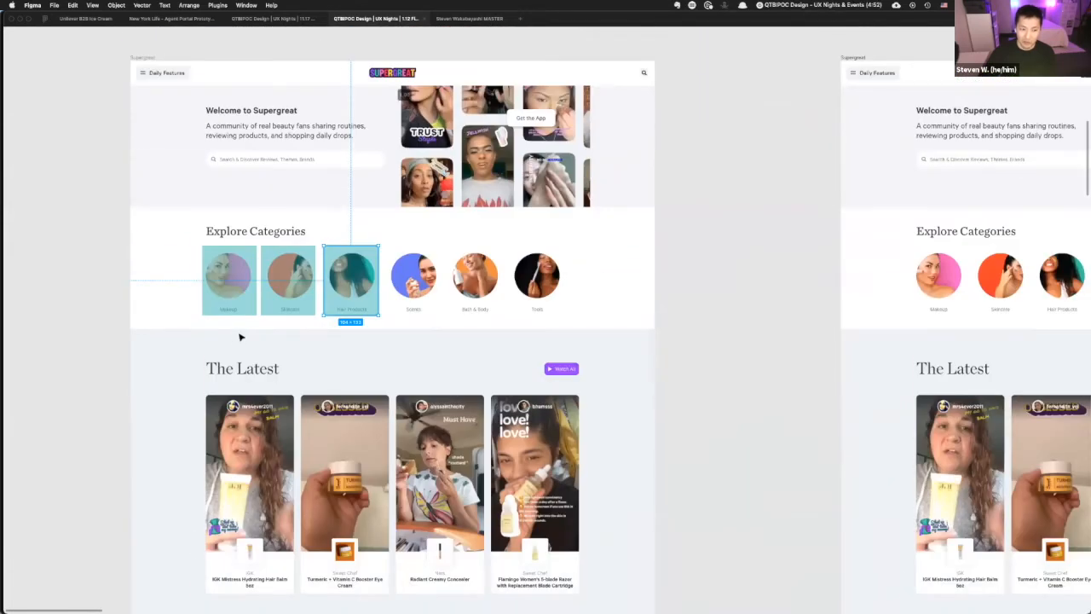
drag(228, 317, 228, 134)
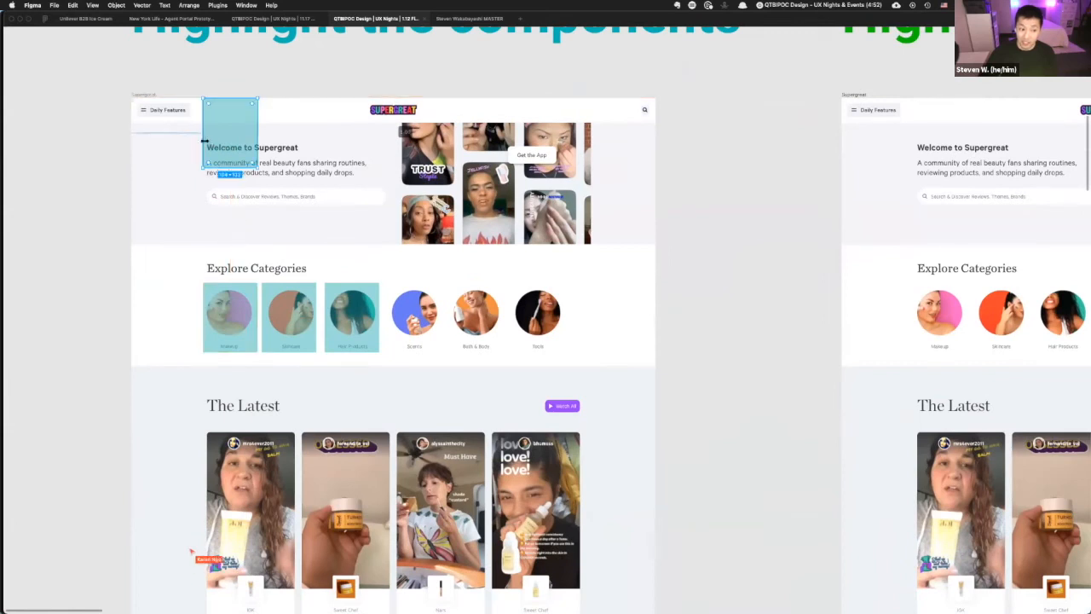
drag(128, 134, 130, 134)
drag(258, 146, 655, 156)
drag(457, 167, 451, 124)
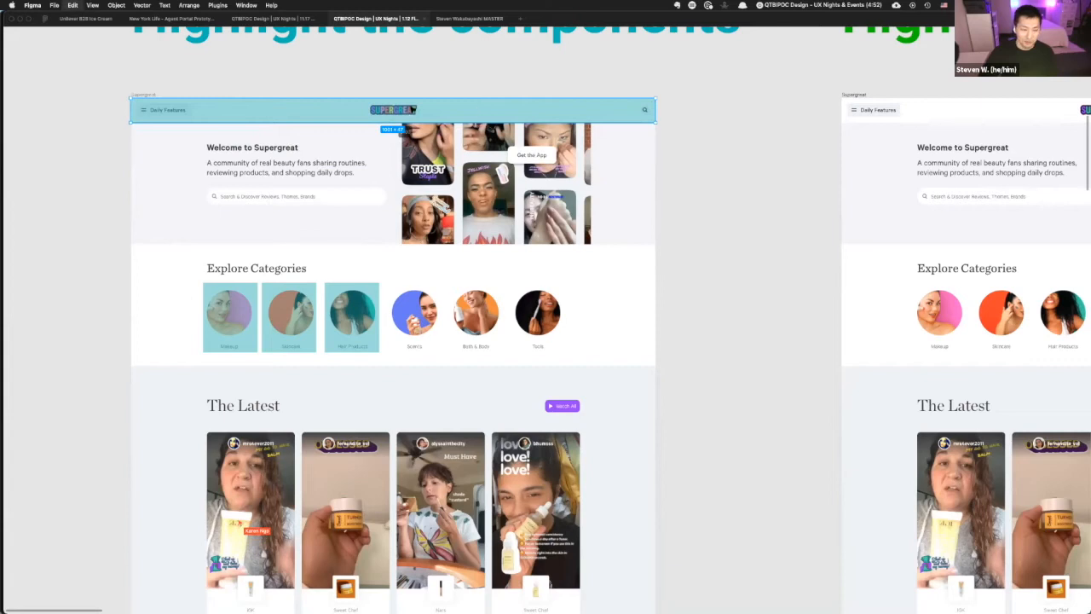
- Add smaller teal highlights inside the navigation bar over the Daily Features button, the Supergreat logo and the search icon
key(ctrl+v)
drag(618, 105, 402, 120)
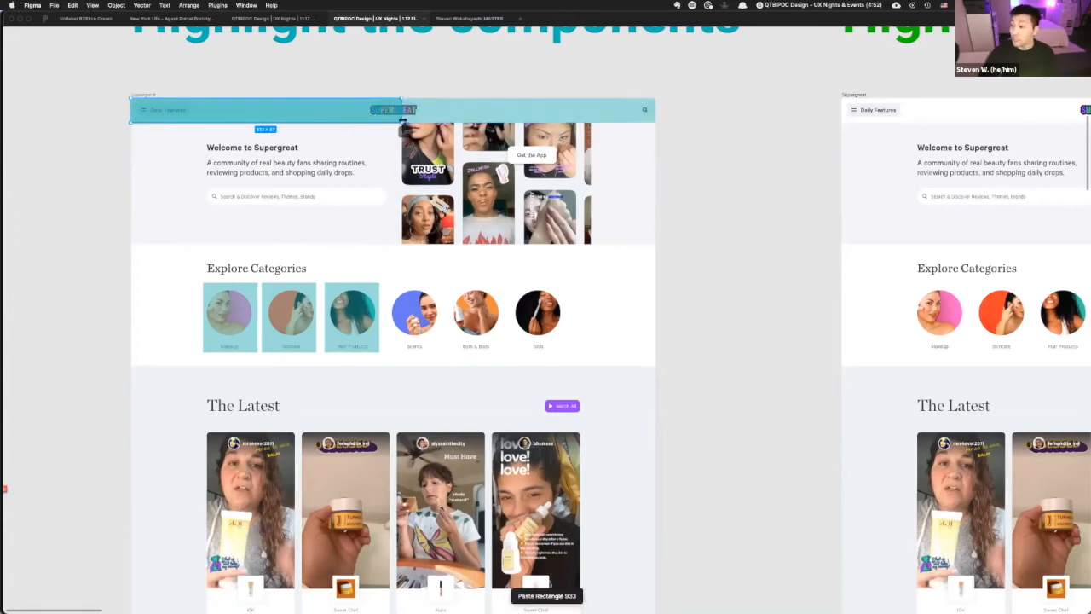
drag(223, 101, 640, 112)
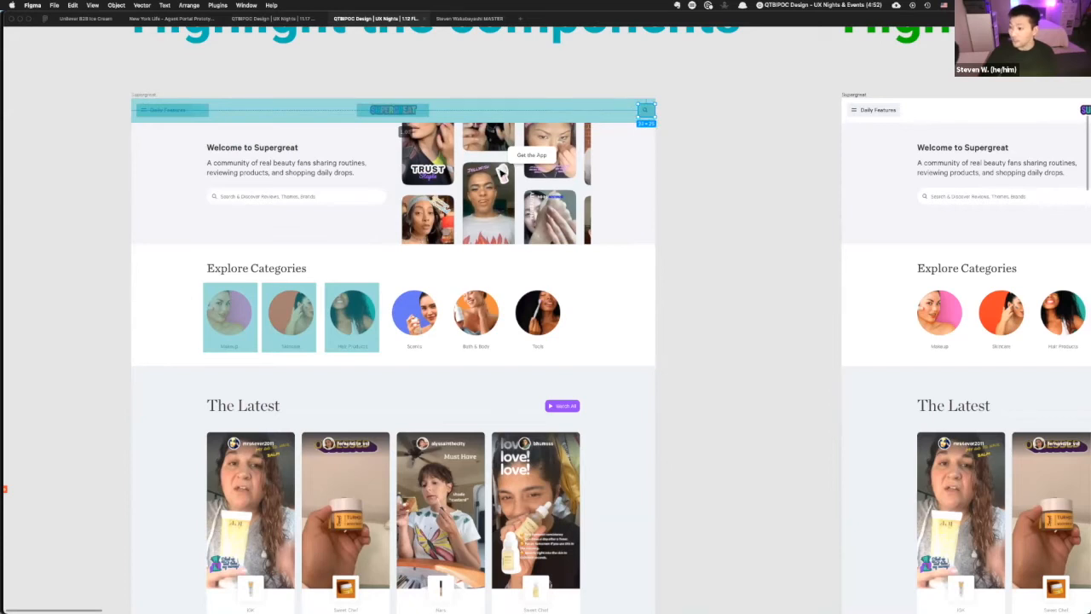
- Paste a copy of the Daily Features highlight and fit it over the search field below the welcome text
click(182, 110)
scroll(294, 119, down, 1)
scroll(294, 119, down, 4)
scroll(221, 175, up, 4)
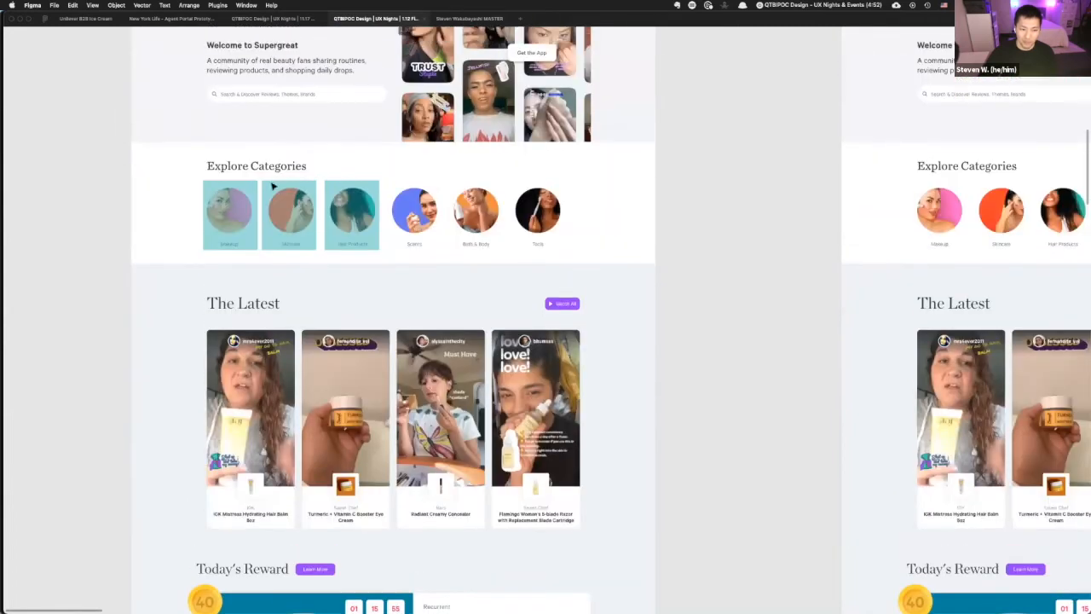
key(ctrl+v)
drag(182, 98, 391, 191)
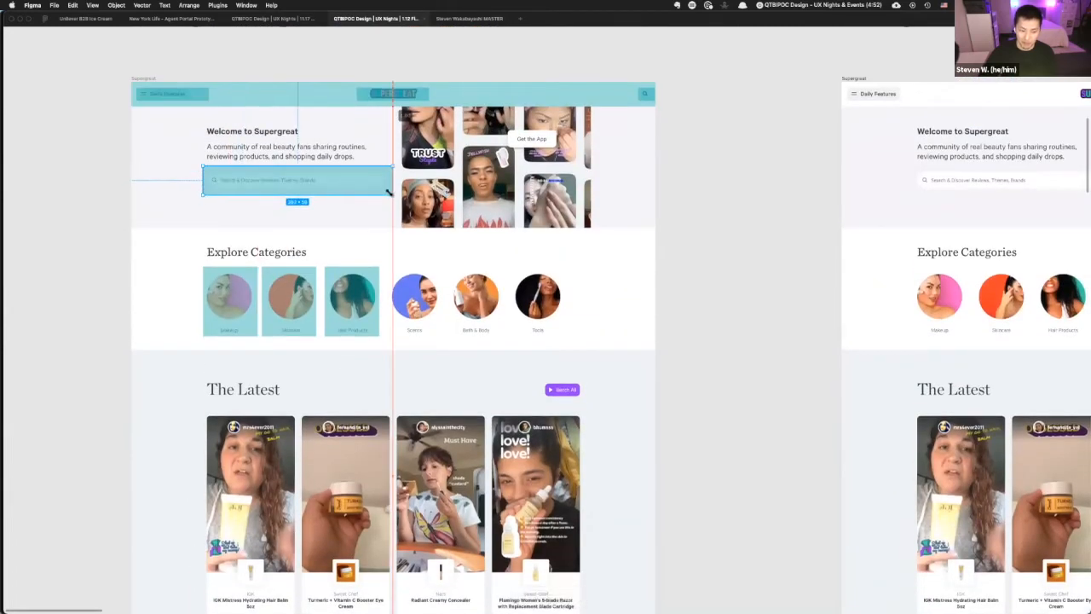
scroll(312, 180, down, 1)
scroll(312, 179, down, 4)
scroll(316, 166, up, 3)
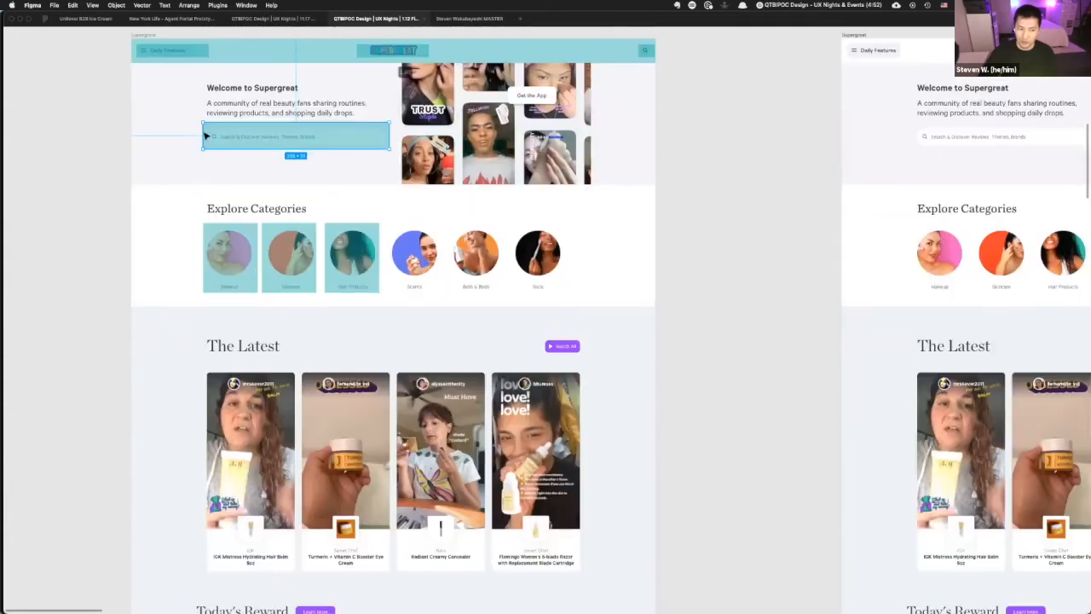
- Paste a highlight over the creator tag on the first card under The Latest, and add a smaller duplicate over its avatar
scroll(288, 177, down, 5)
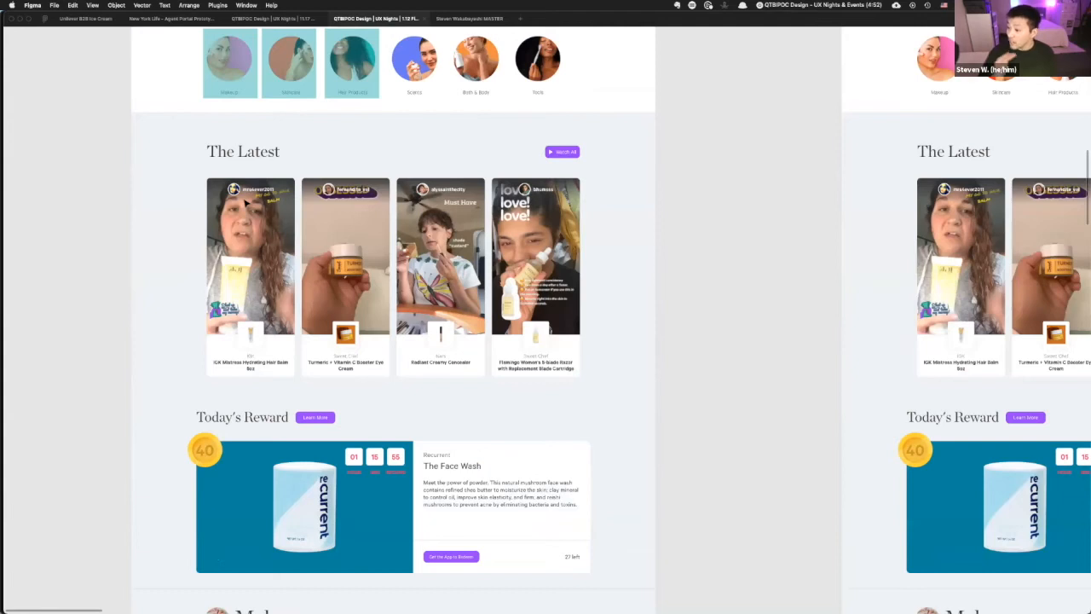
key(super+v)
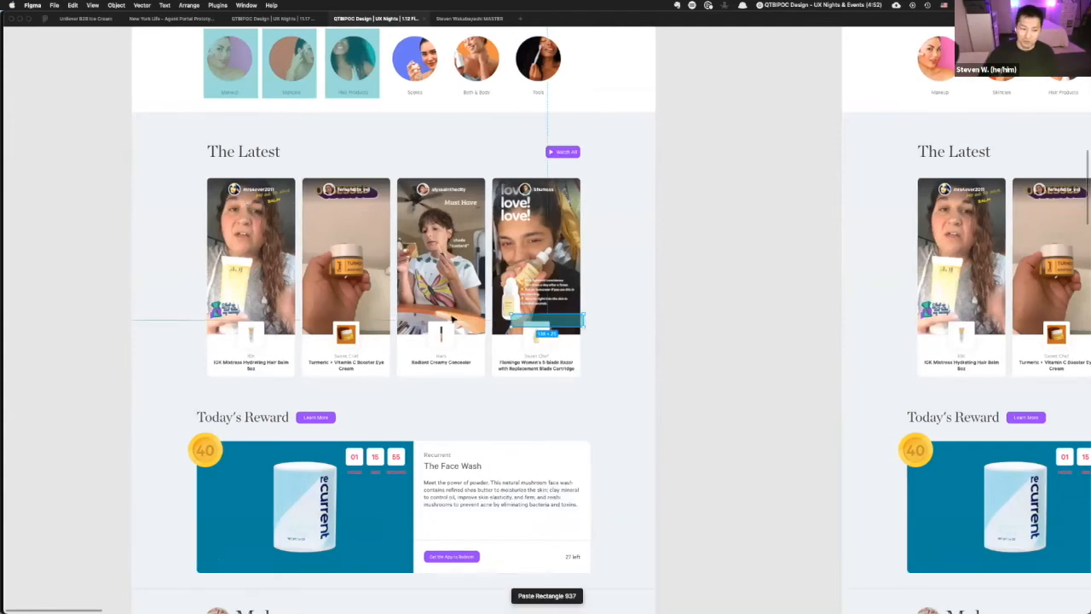
drag(583, 320, 253, 197)
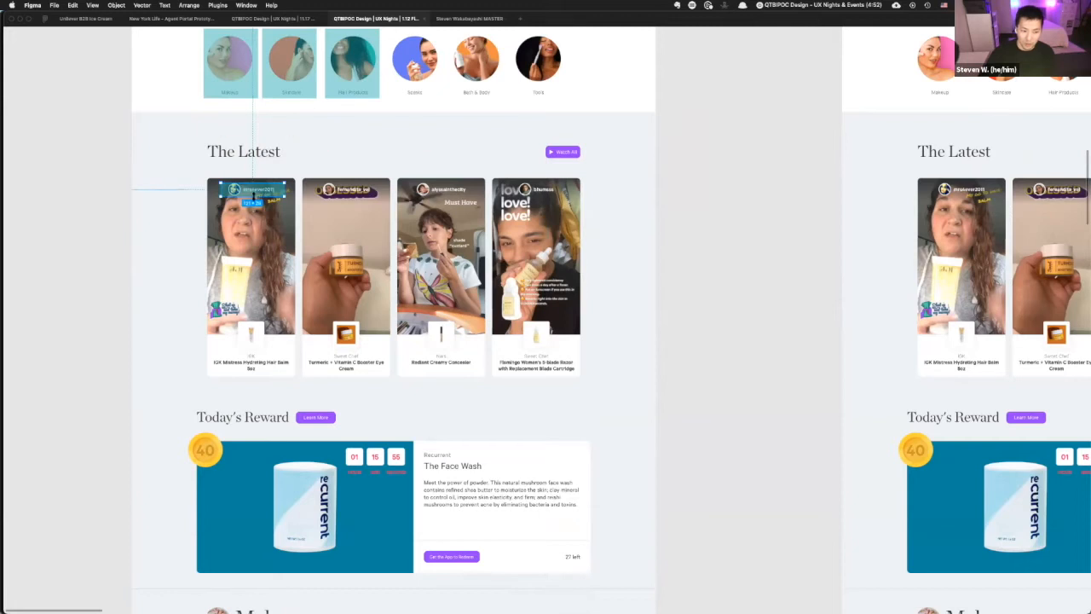
key(super+d)
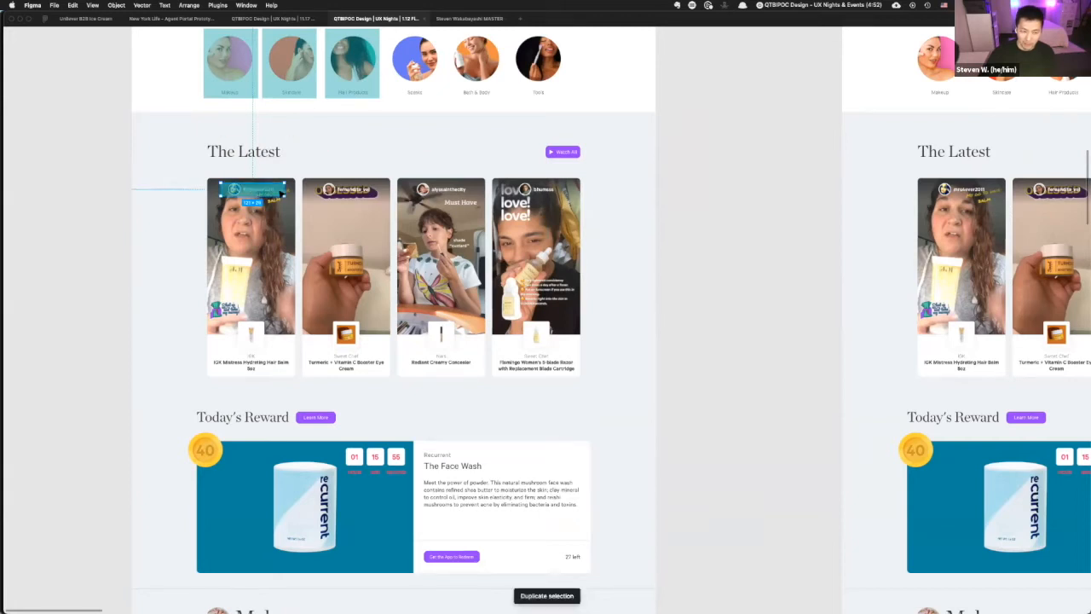
drag(287, 191, 246, 191)
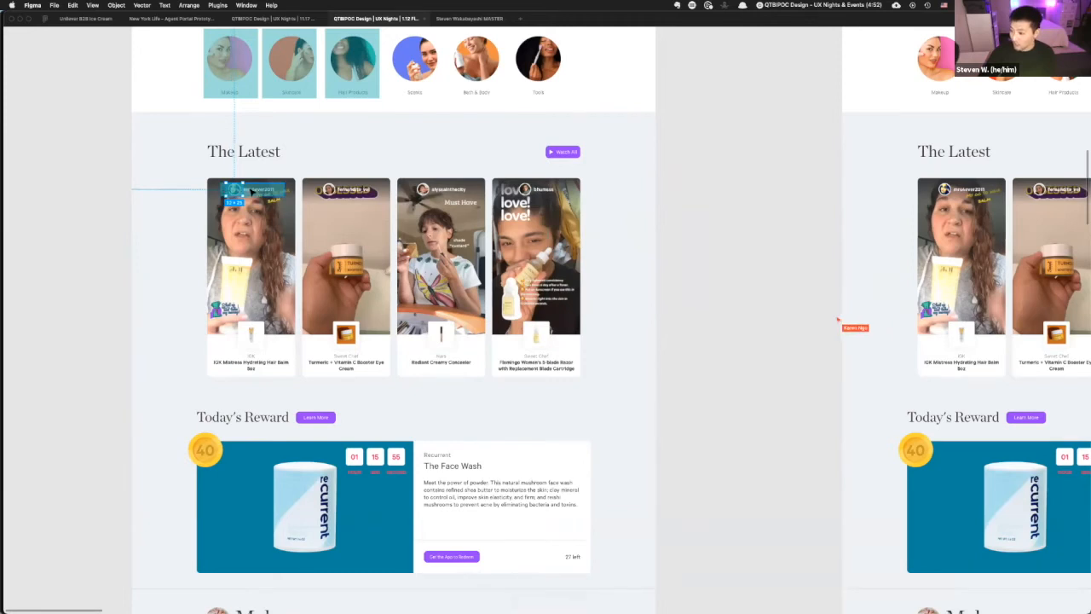
key(Escape)
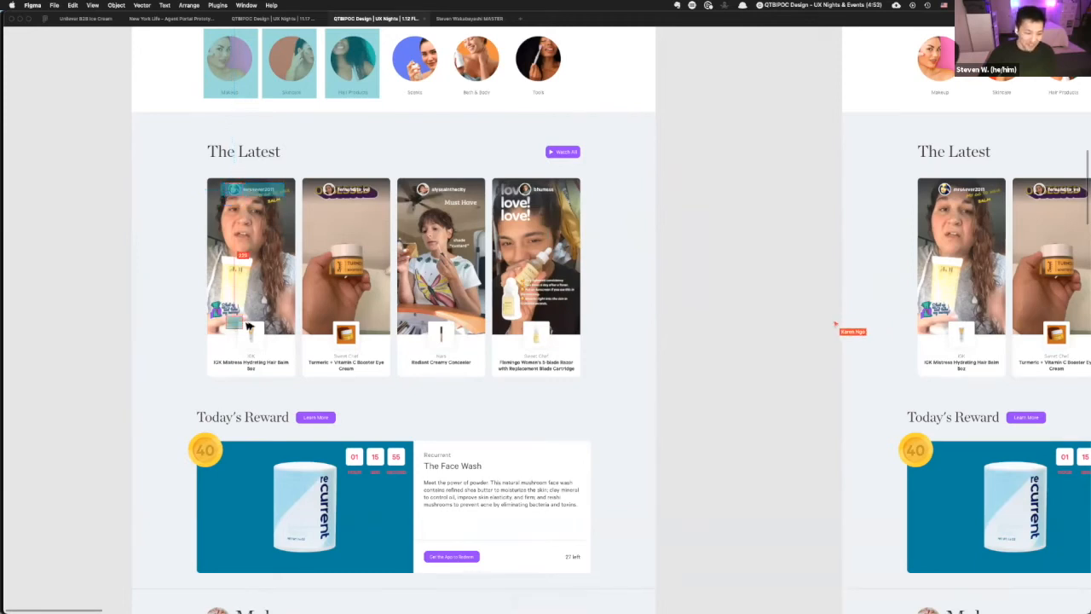
- Add teal highlights over the first card's product thumbnail, product title and video image
mouse_move(245, 328)
mouse_down()
mouse_move(252, 375)
mouse_move(252, 365)
mouse_move(214, 365)
mouse_move(296, 367)
mouse_move(256, 375)
mouse_move(256, 191)
mouse_move(252, 331)
mouse_up()
drag(212, 259, 205, 259)
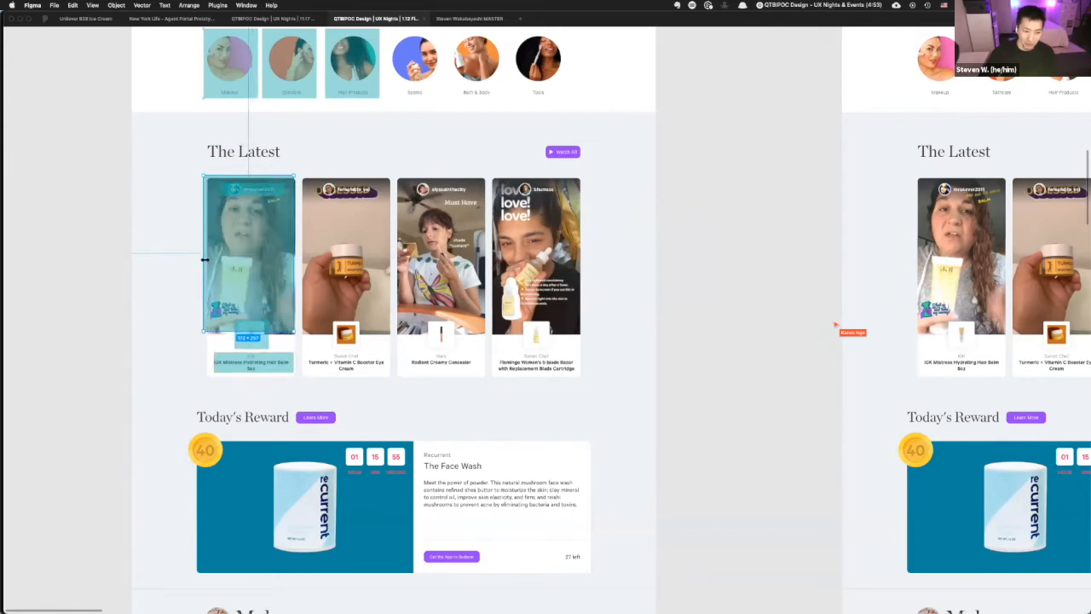
- Add a teal highlight about 174 × 382 covering the entire first card under The Latest
drag(274, 242, 259, 178)
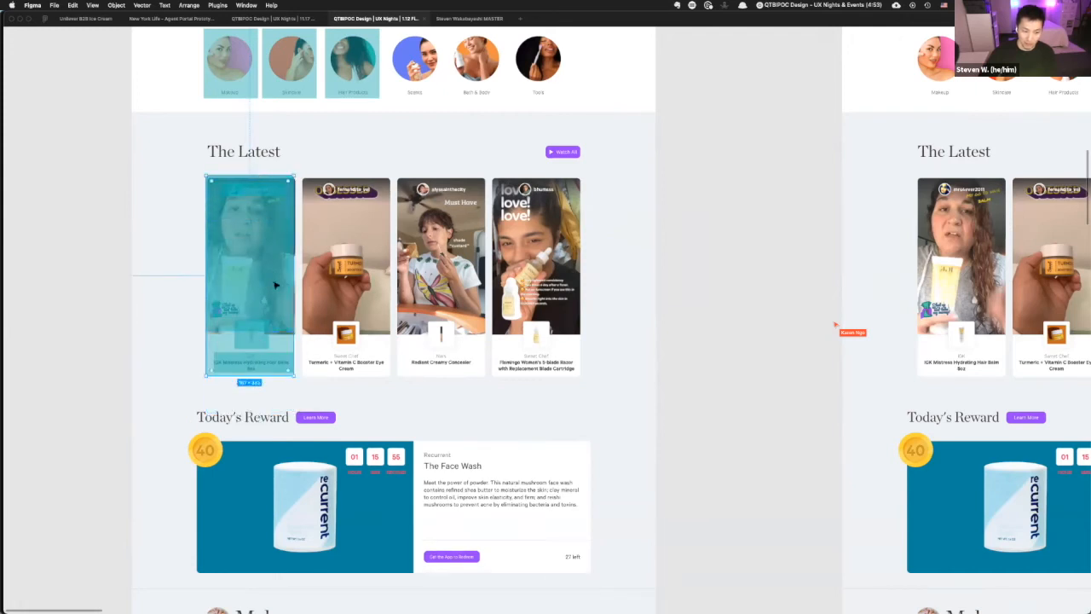
drag(297, 324, 299, 324)
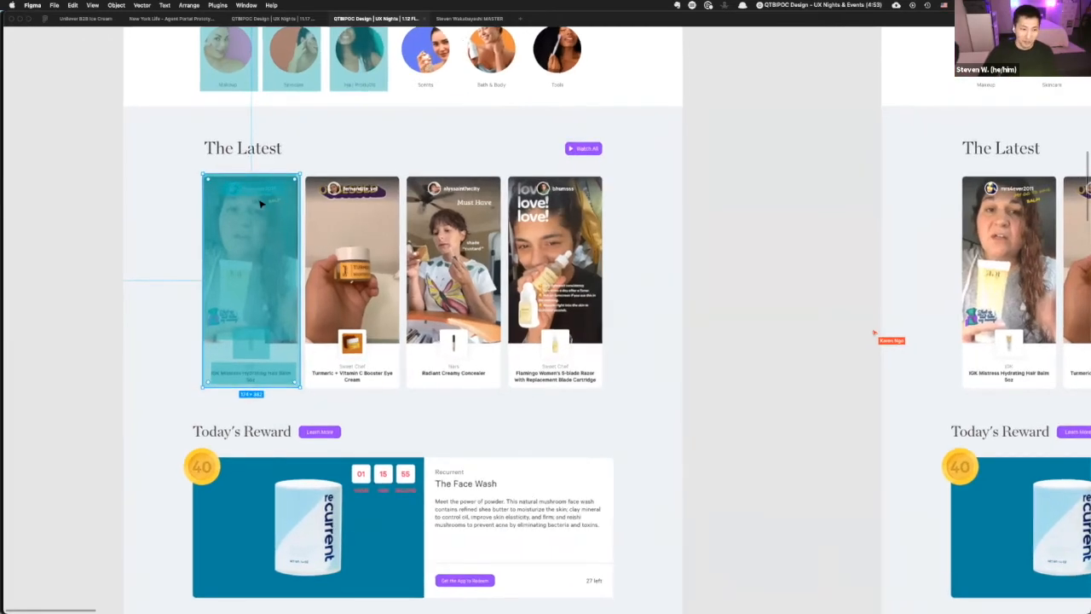
scroll(260, 204, down, 2)
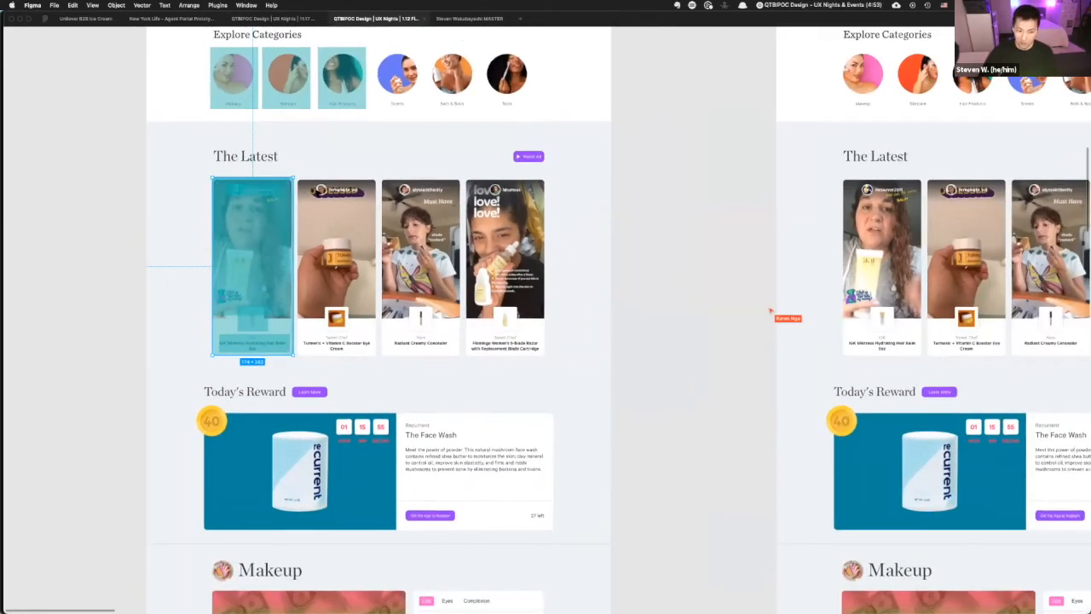
- Duplicate the card highlight into the Makeup section and add teal highlights over the Lips tab and the first product's thumbnail, title and avatars
scroll(315, 189, down, 8)
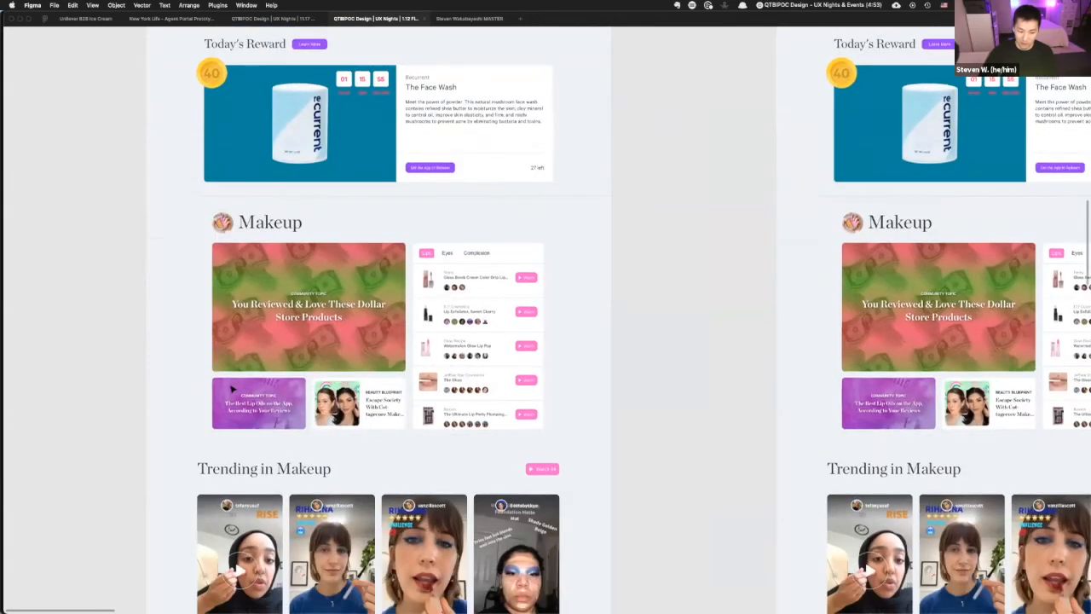
scroll(232, 389, down, 3)
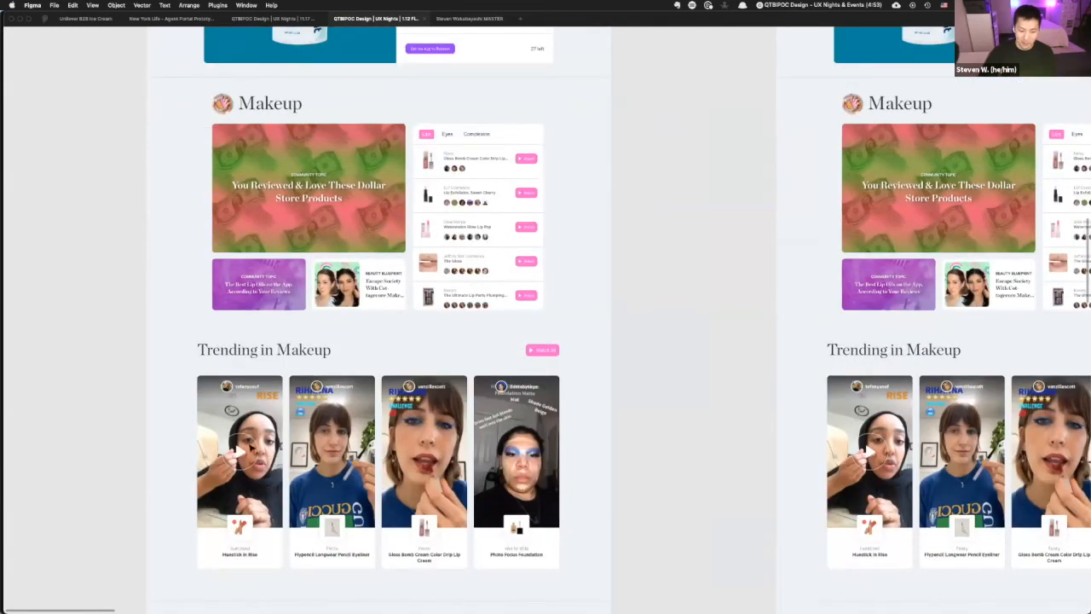
scroll(444, 256, up, 2)
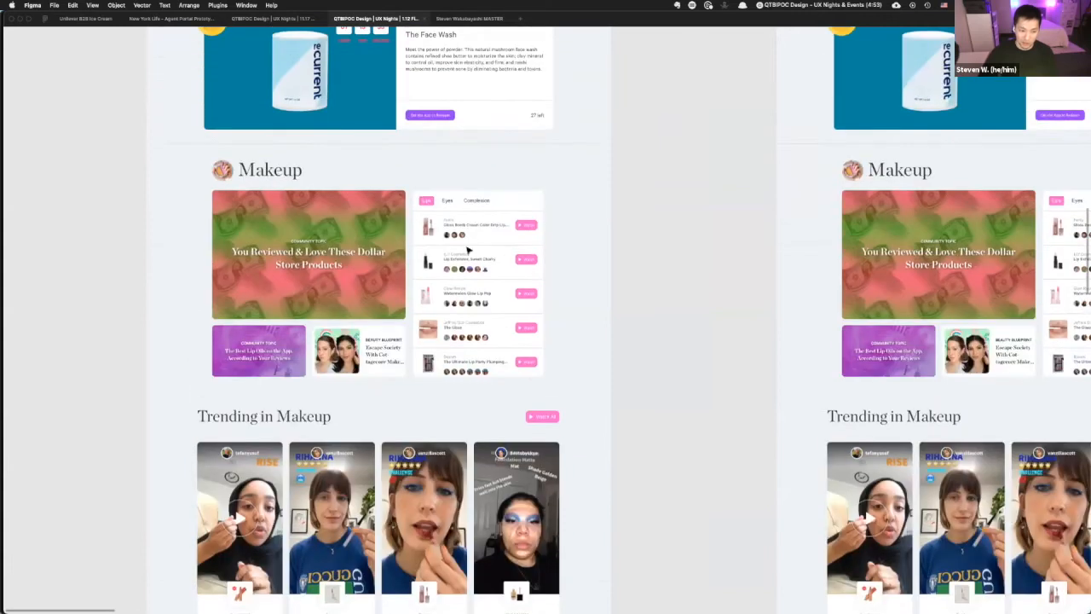
scroll(436, 229, up, 6)
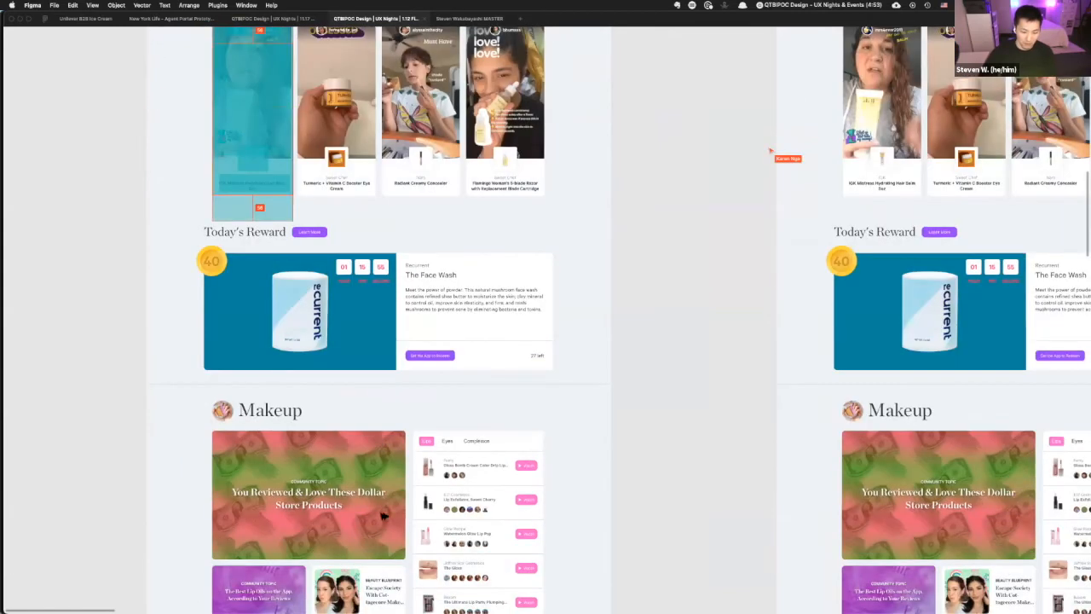
drag(383, 516, 578, 442)
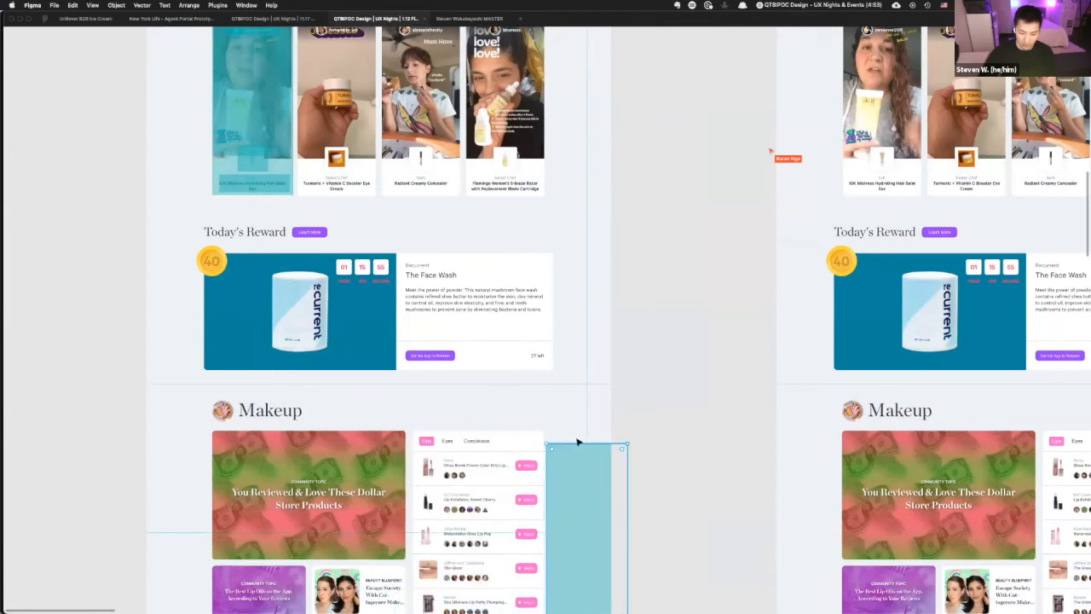
drag(568, 573, 510, 351)
scroll(510, 351, down, 3)
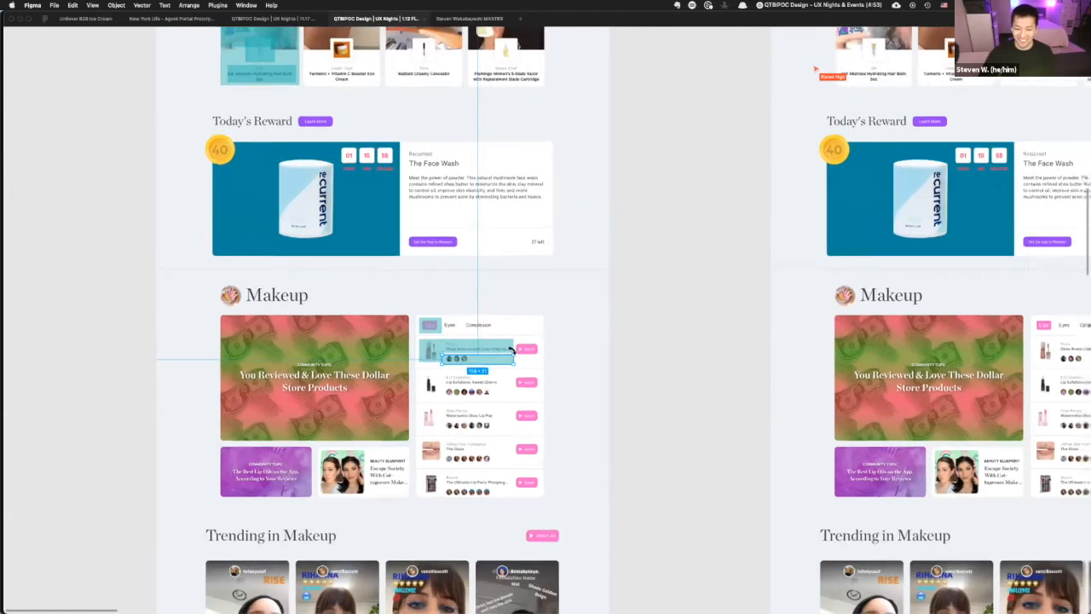
scroll(511, 351, down, 3)
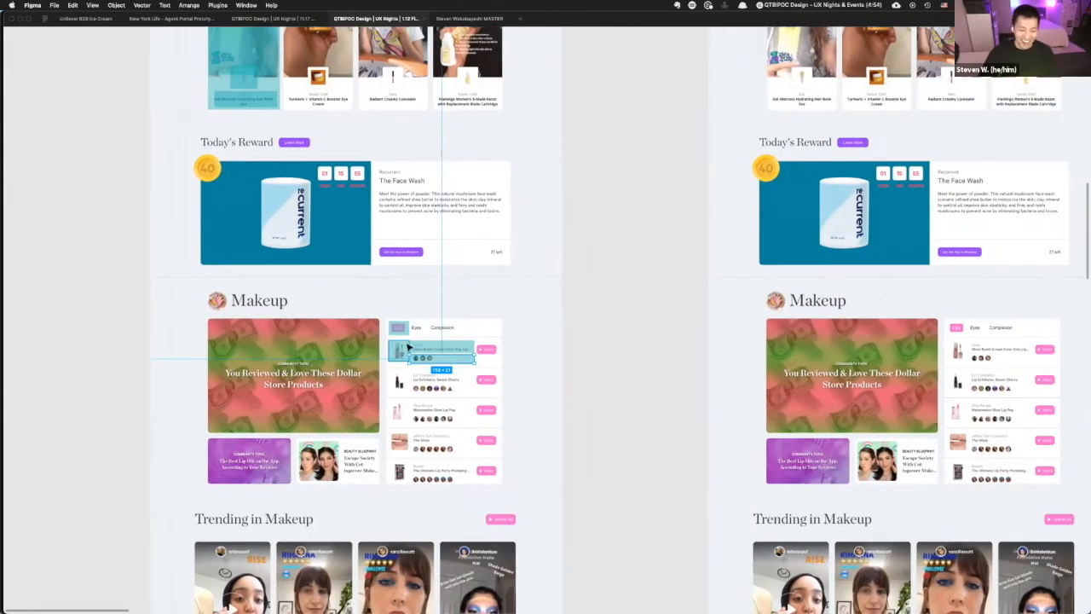
scroll(419, 346, down, 5)
scroll(331, 343, right, 1)
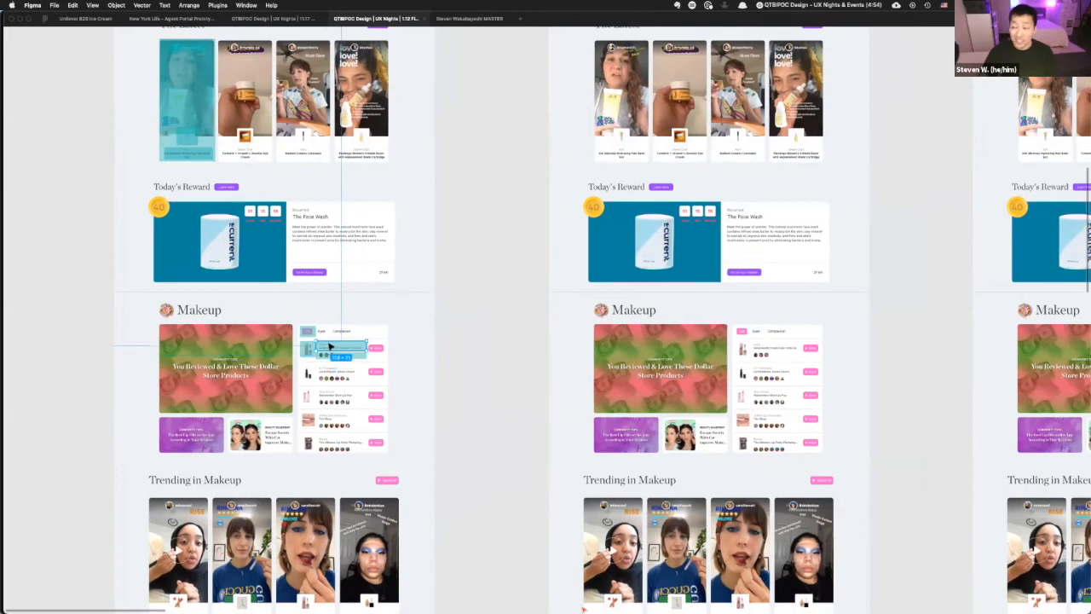
- In the Highlight the variants mockup, paste teal highlights over the Lips, Eyes and Complexion tabs of the Makeup section
scroll(523, 210, right, 10)
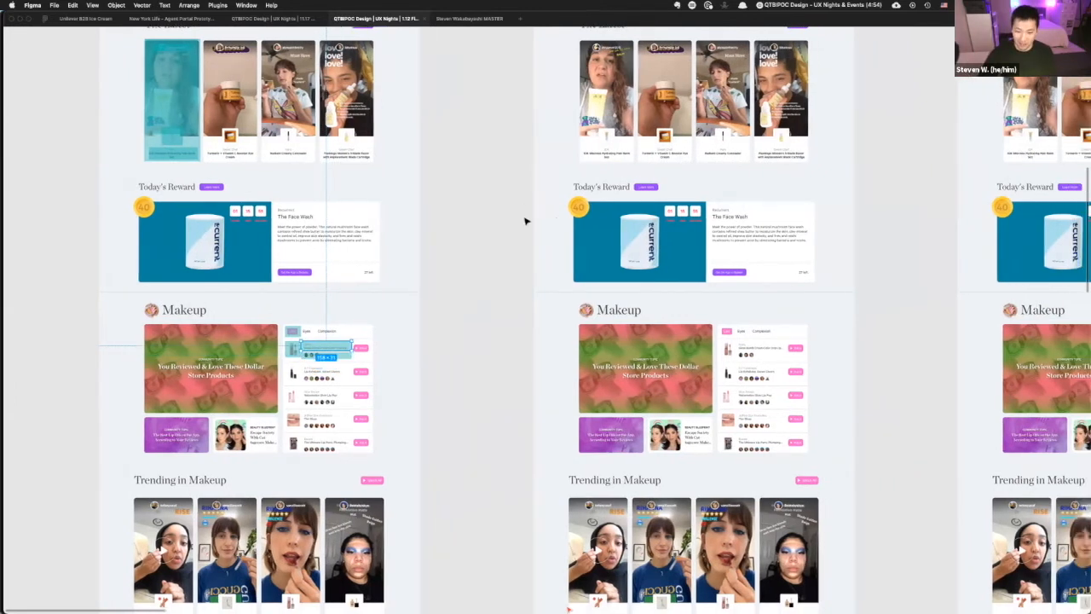
scroll(608, 228, up, 10)
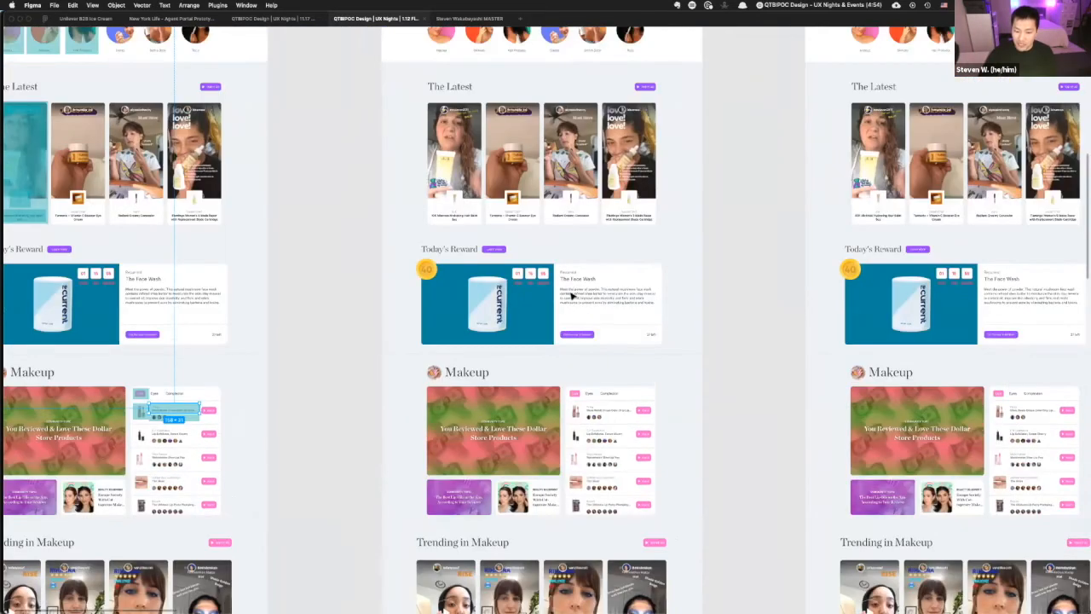
scroll(605, 294, up, 8)
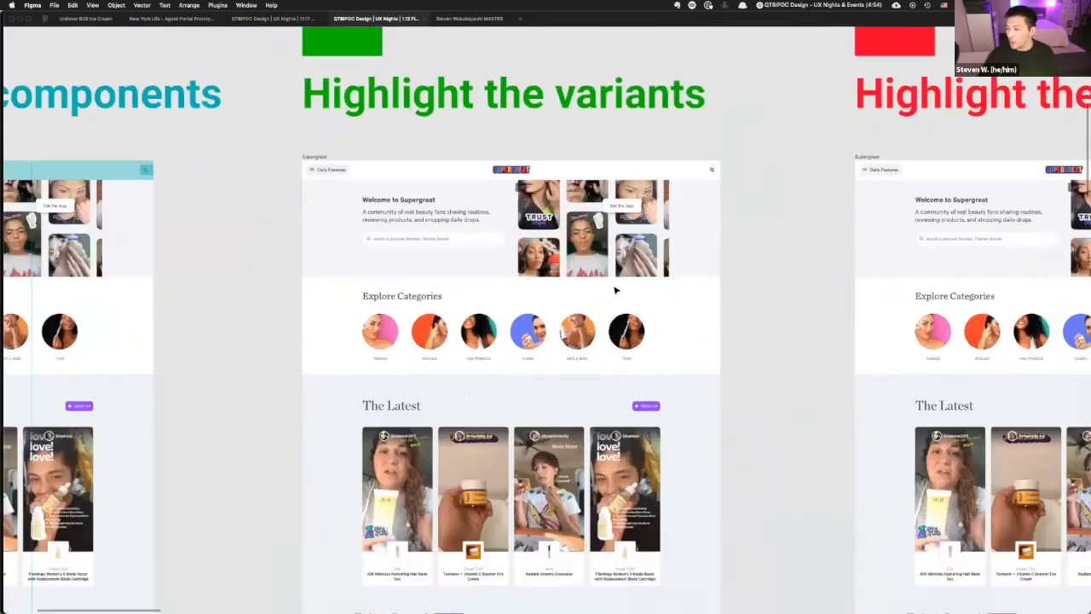
scroll(603, 285, down, 10)
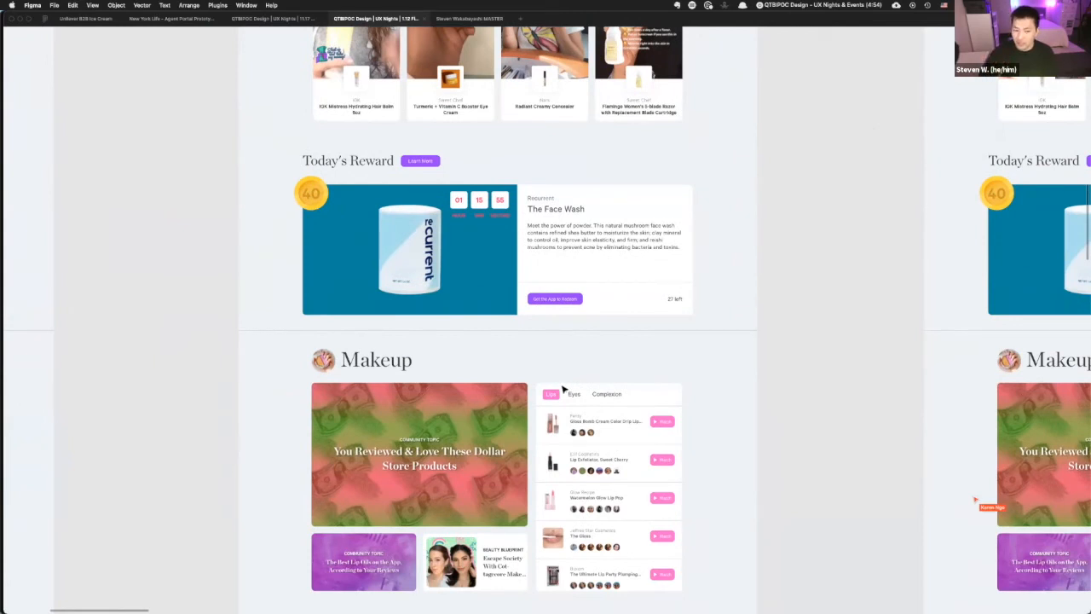
scroll(563, 389, up, 5)
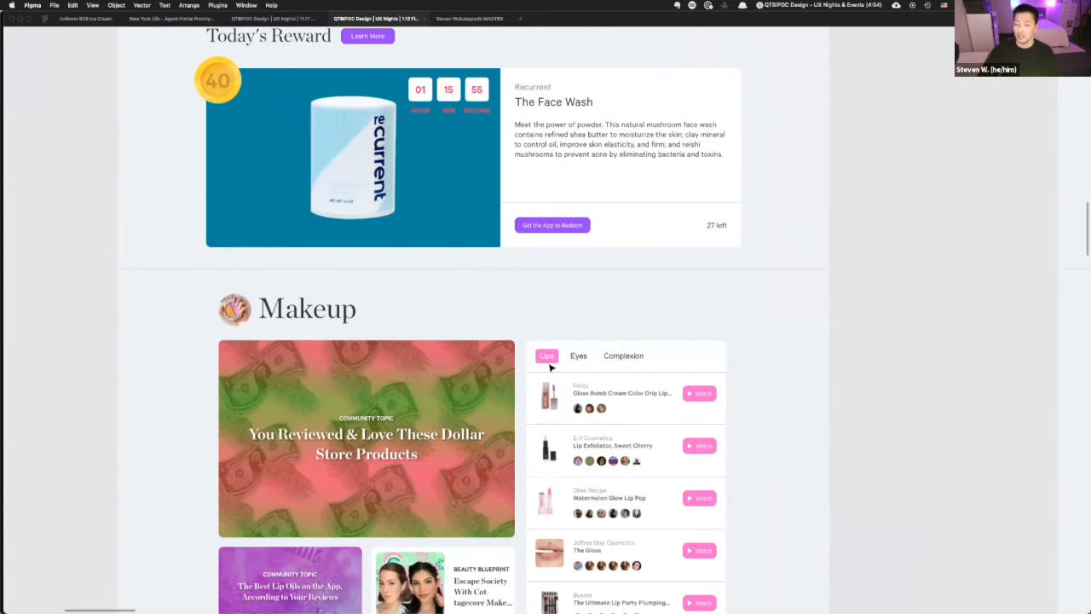
key(super+v)
drag(568, 326, 658, 357)
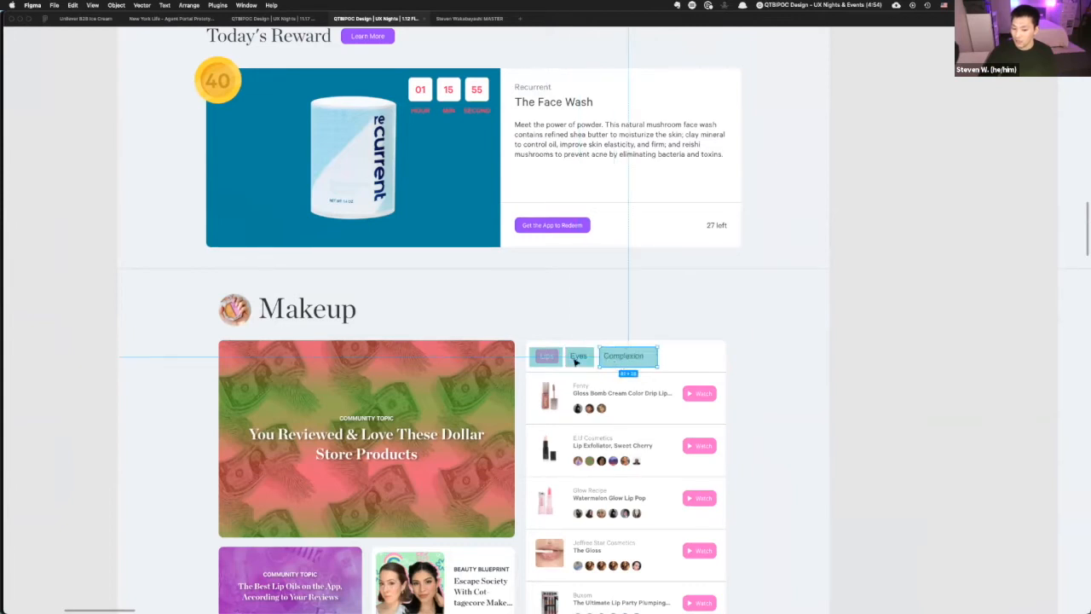
- Paste a copy of the Lips tab highlight over the Browse All button beside Latest Articles and fit it to the button
scroll(575, 359, up, 5)
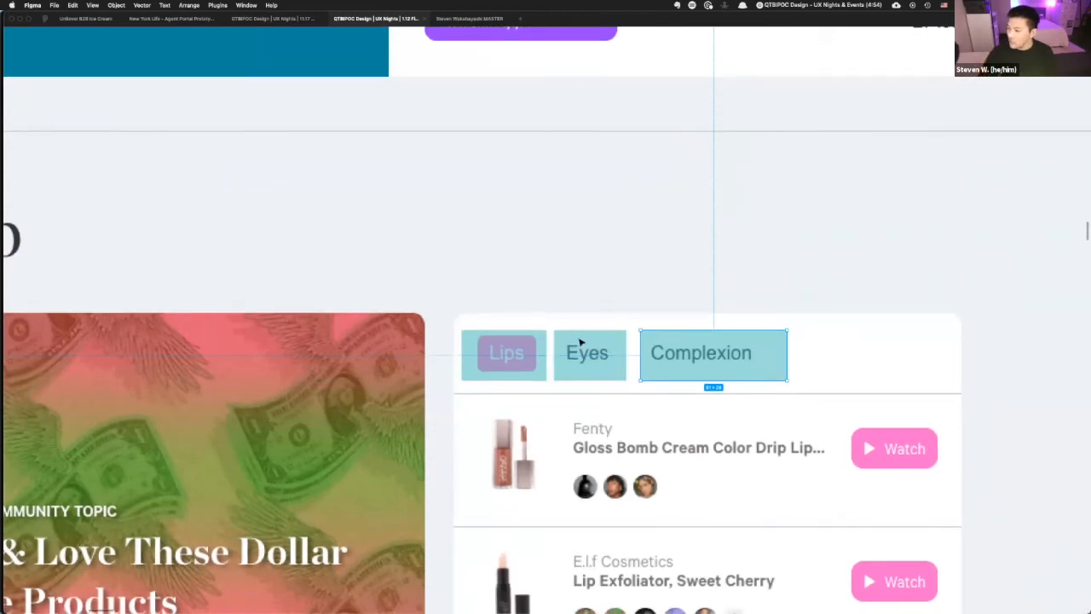
scroll(596, 358, left, 2)
scroll(613, 373, left, 1)
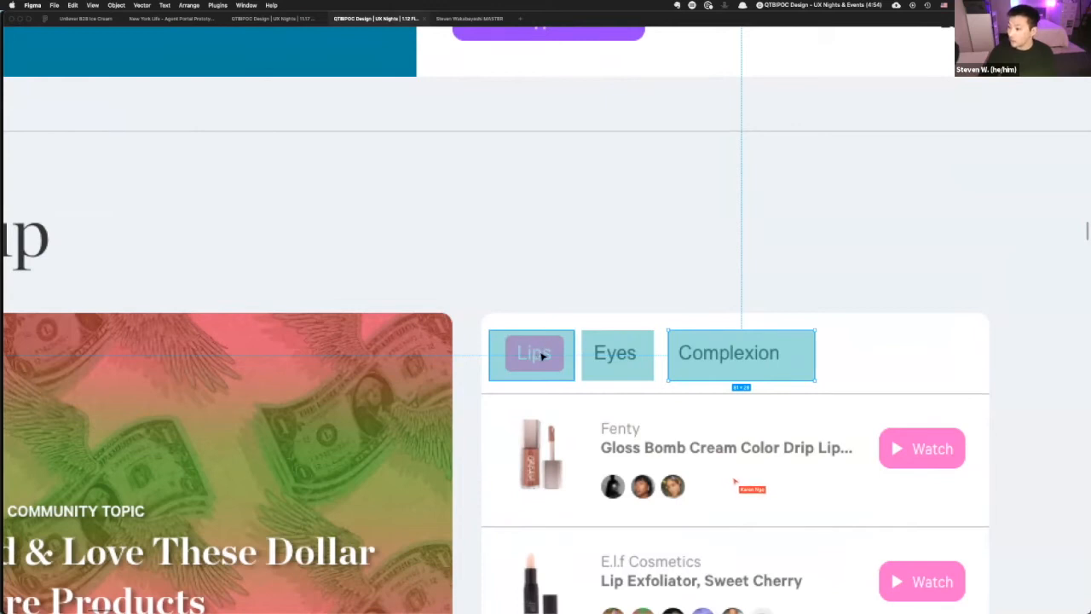
scroll(542, 356, down, 10)
scroll(564, 332, down, 2)
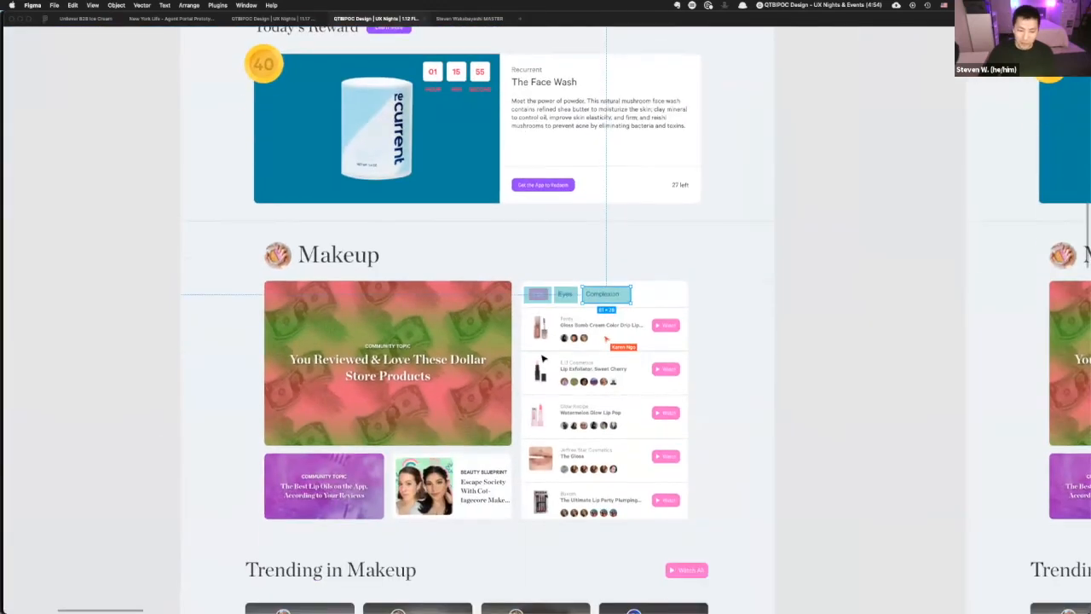
click(546, 296)
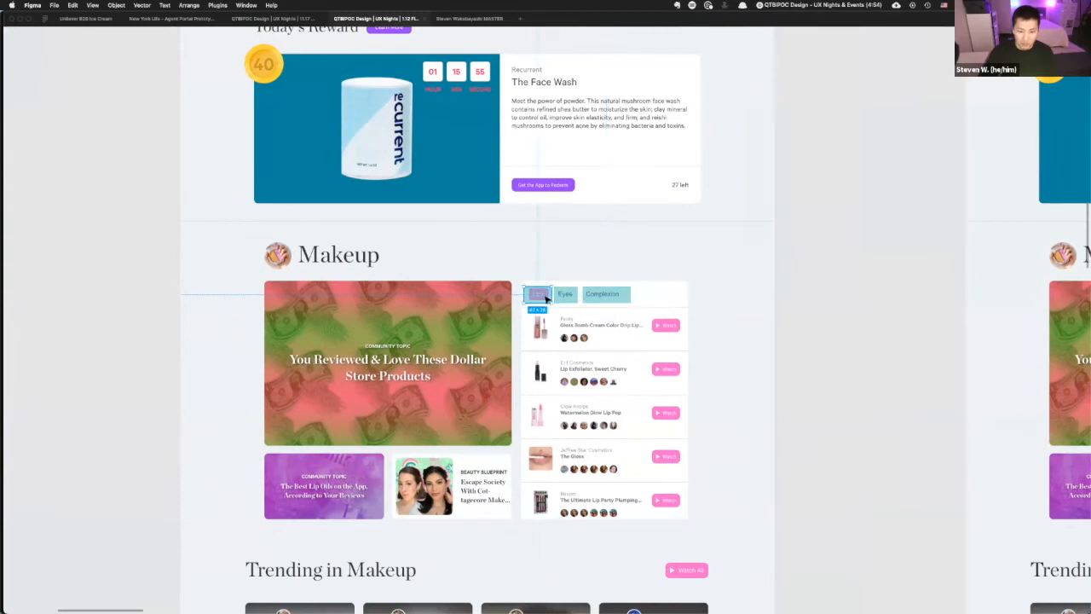
scroll(546, 294, down, 10)
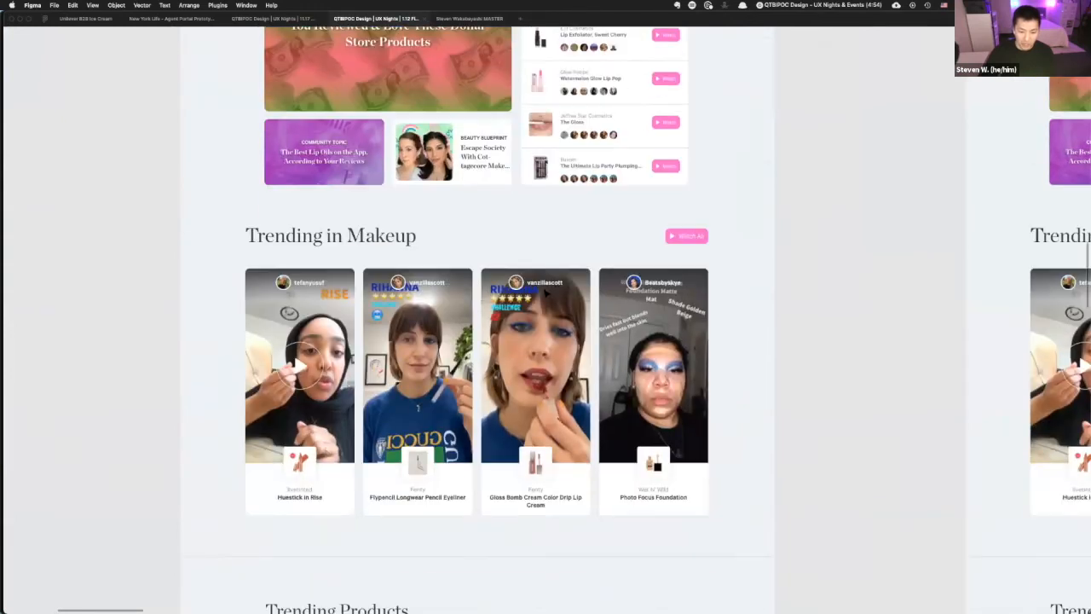
scroll(546, 294, down, 12)
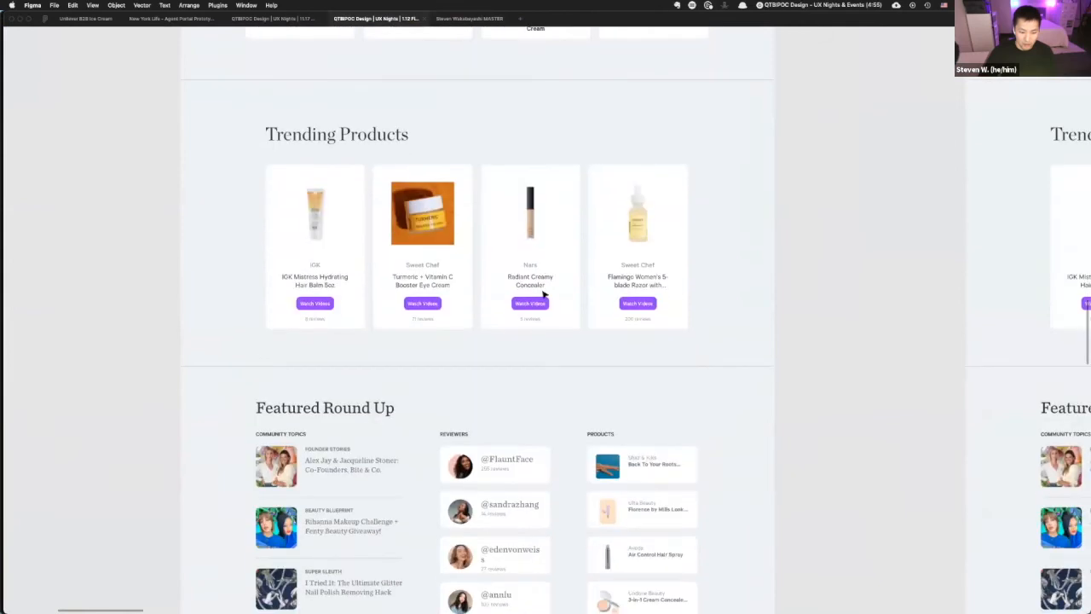
scroll(544, 293, down, 4)
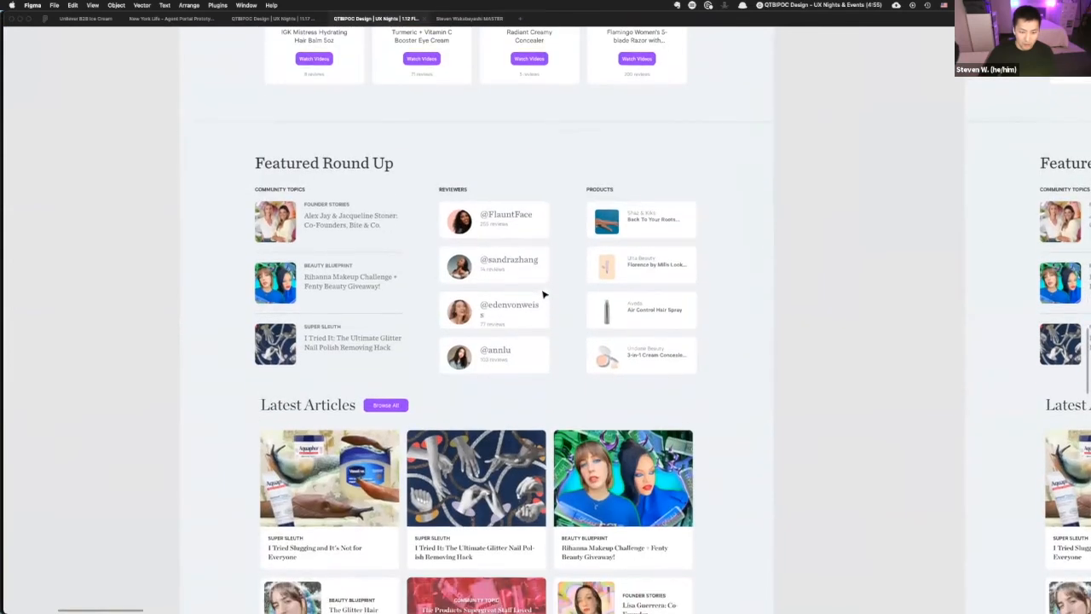
scroll(499, 283, down, 3)
key(ctrl+v)
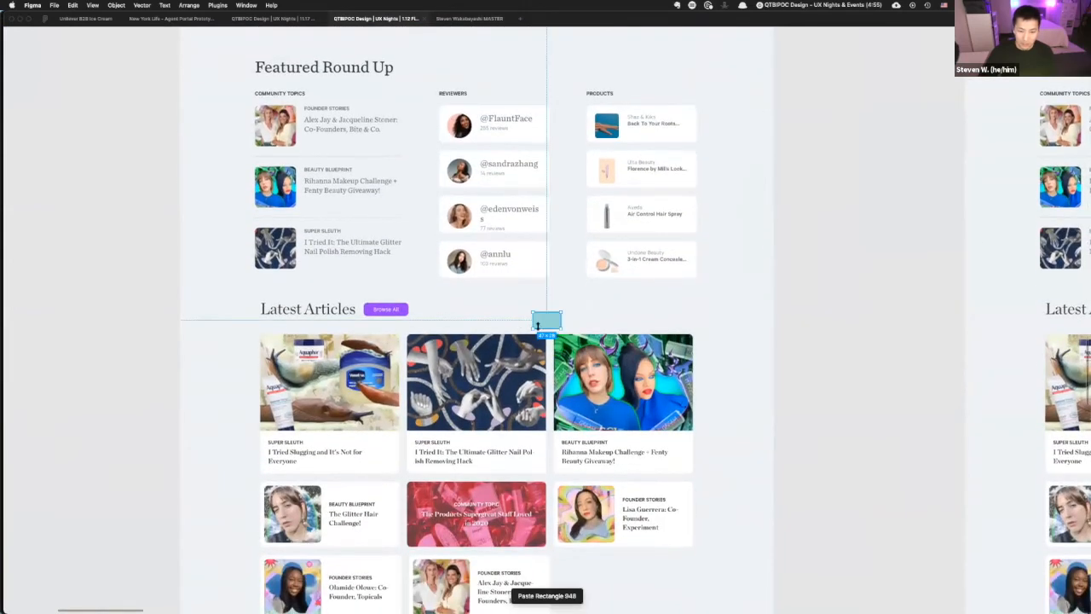
drag(544, 324, 373, 310)
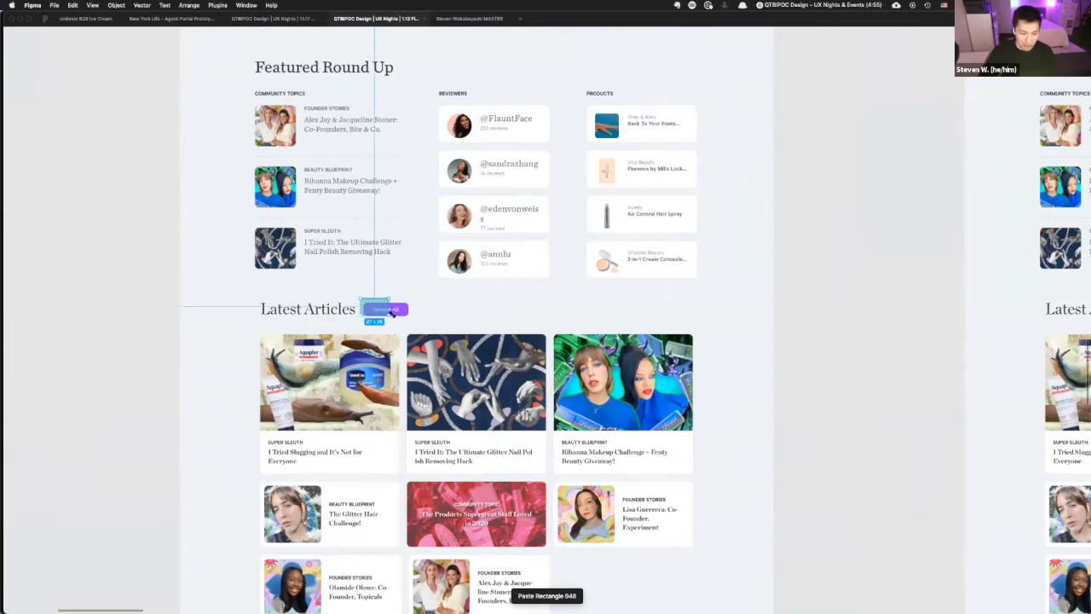
- Duplicate the Browse All highlight onto the footer's newsletter form and widen it over the email field and Submit
scroll(412, 317, down, 6)
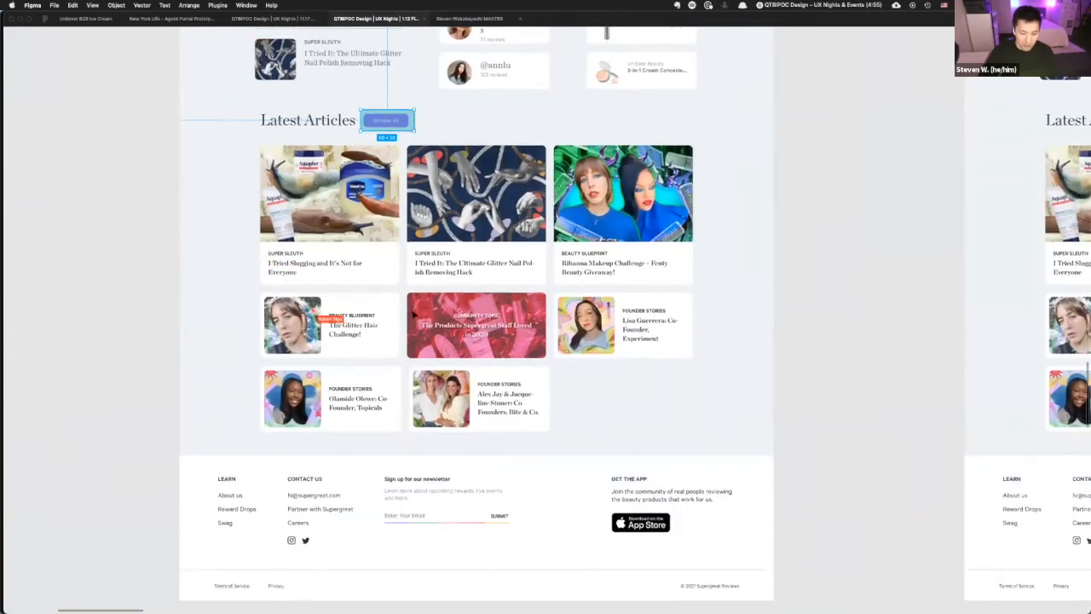
scroll(415, 315, up, 1)
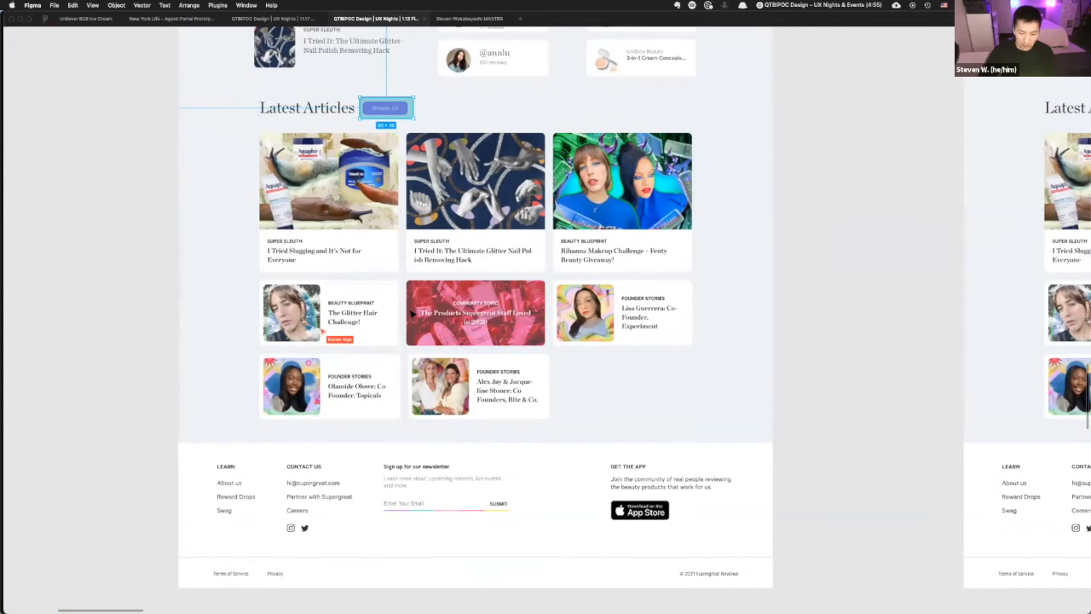
scroll(382, 313, up, 3)
scroll(382, 314, down, 4)
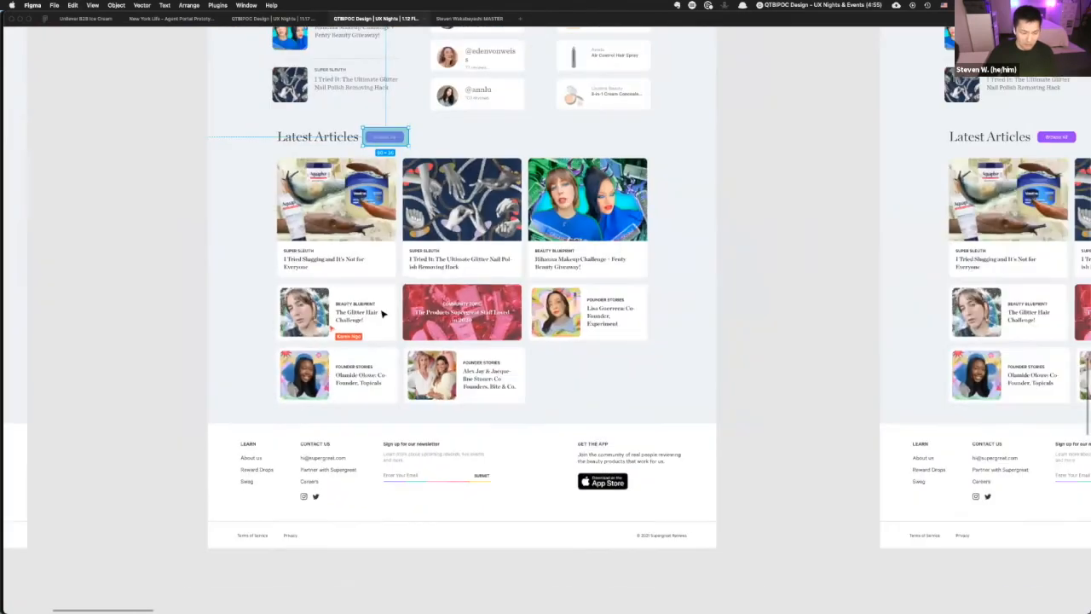
scroll(382, 314, down, 1)
scroll(382, 286, up, 3)
drag(384, 255, 396, 560)
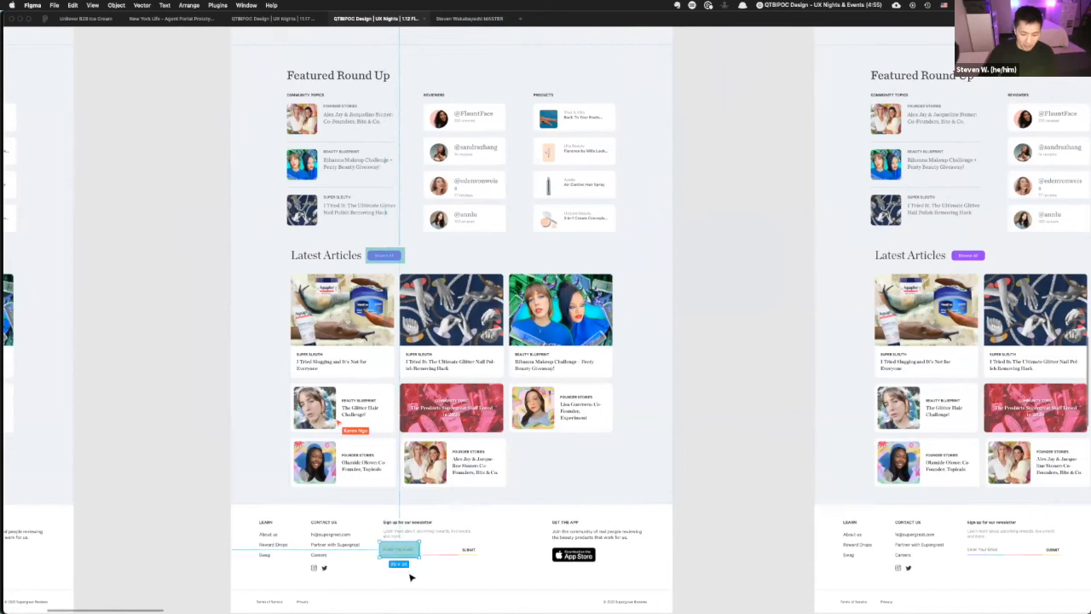
scroll(410, 574, up, 4)
drag(430, 526, 516, 482)
key(super+z)
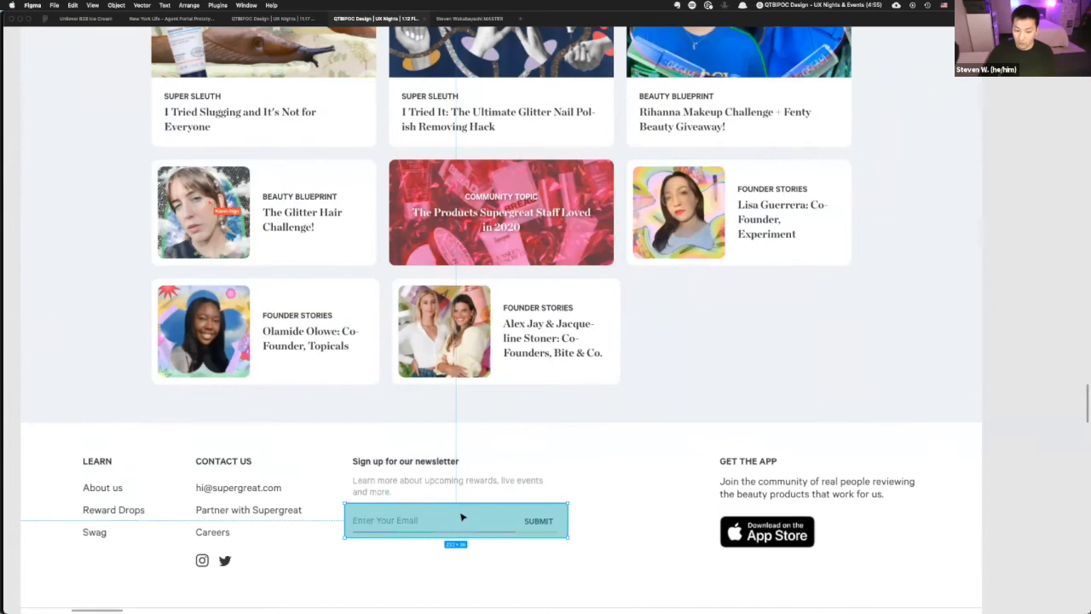
- Examine the Highlight the variants mockup from its header down to the Makeup tabs for elements that have variants
scroll(461, 517, down, 5)
scroll(531, 555, up, 5)
scroll(529, 557, up, 5)
scroll(529, 557, up, 15)
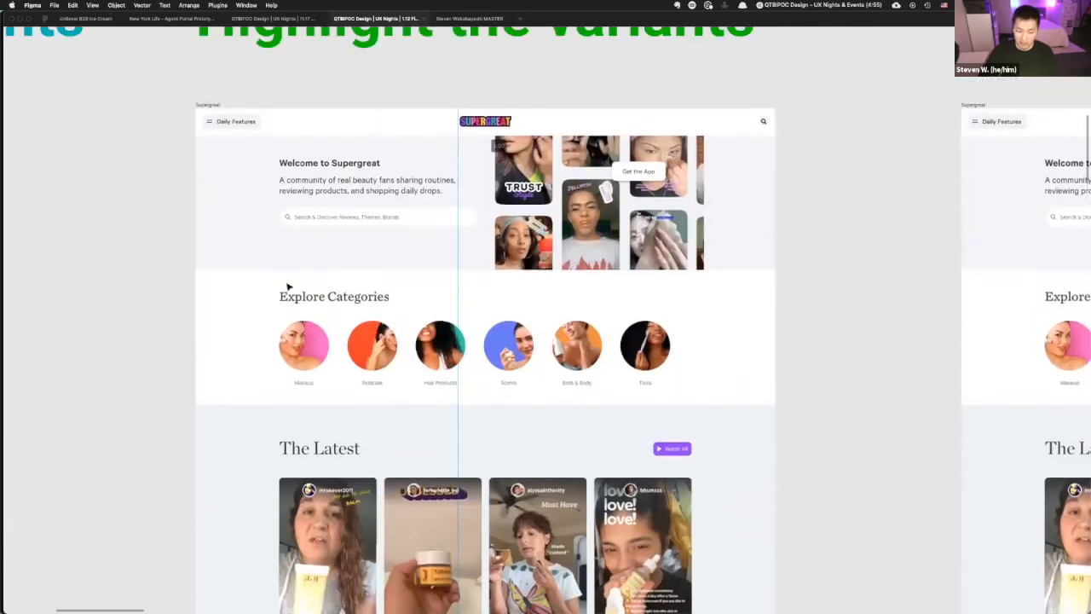
scroll(288, 288, up, 3)
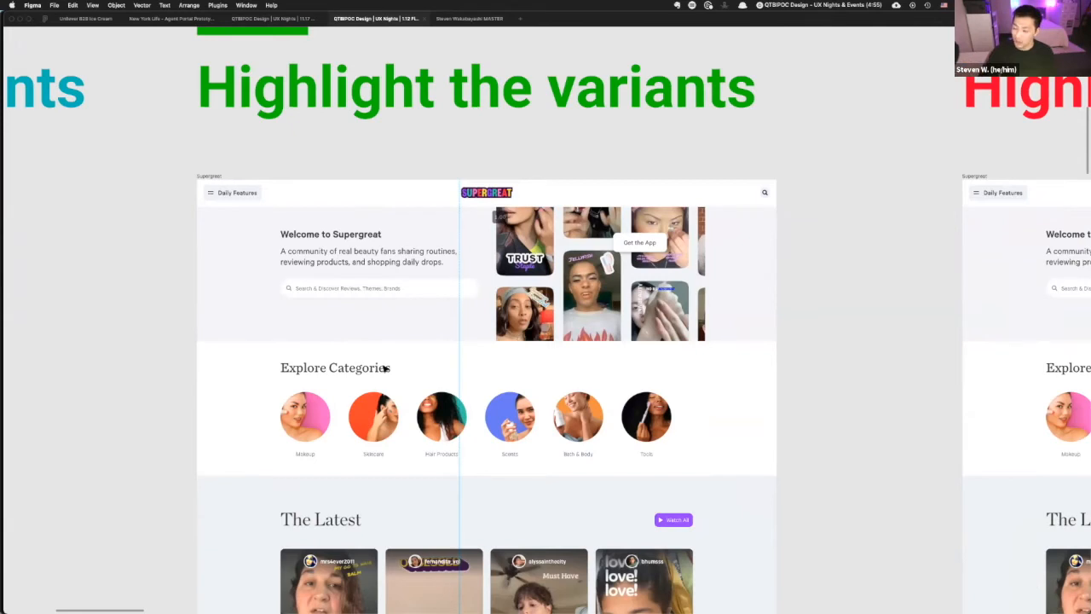
scroll(385, 368, down, 3)
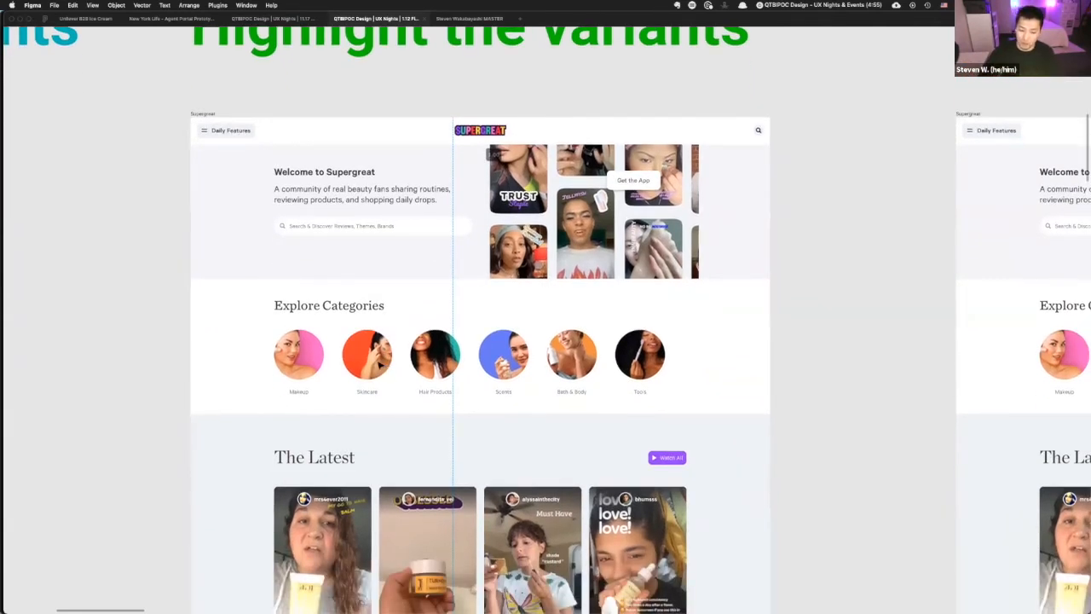
scroll(378, 362, down, 3)
scroll(378, 365, down, 1)
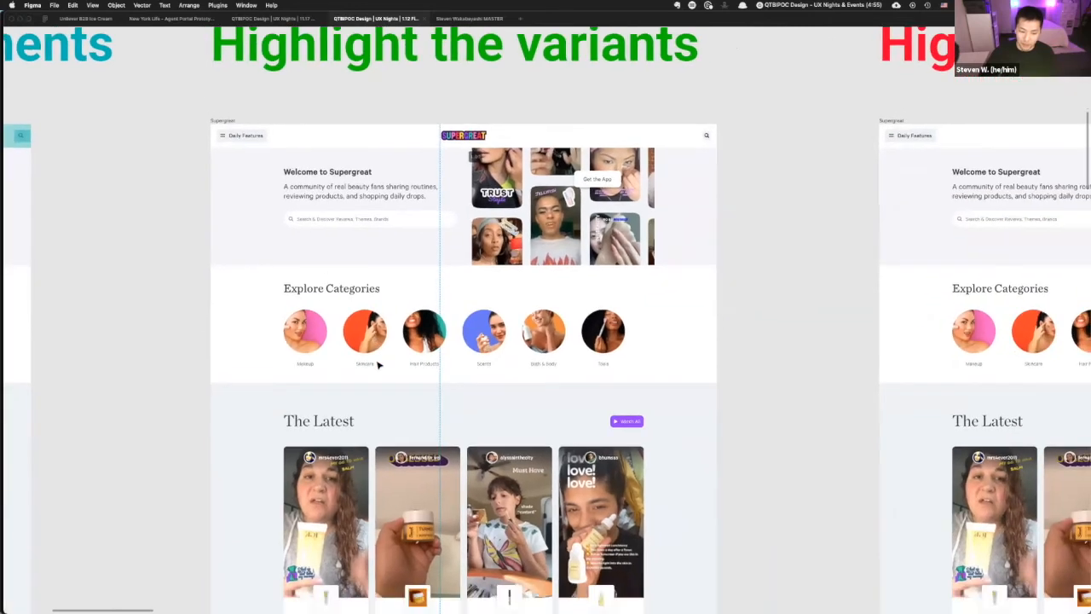
scroll(378, 365, down, 4)
scroll(378, 366, down, 3)
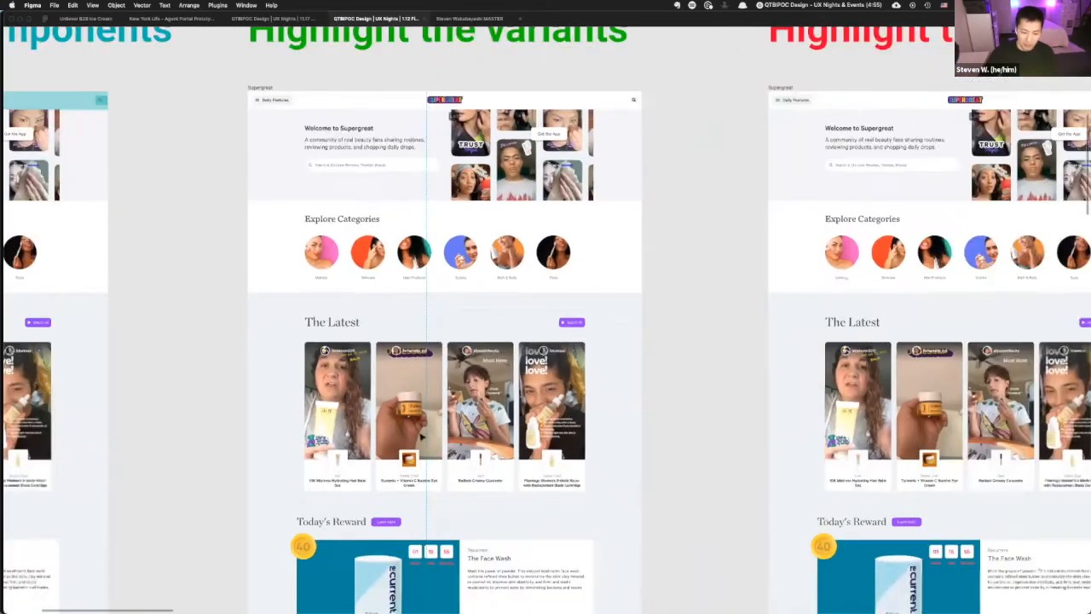
scroll(421, 435, down, 2)
scroll(500, 287, down, 2)
scroll(329, 122, down, 3)
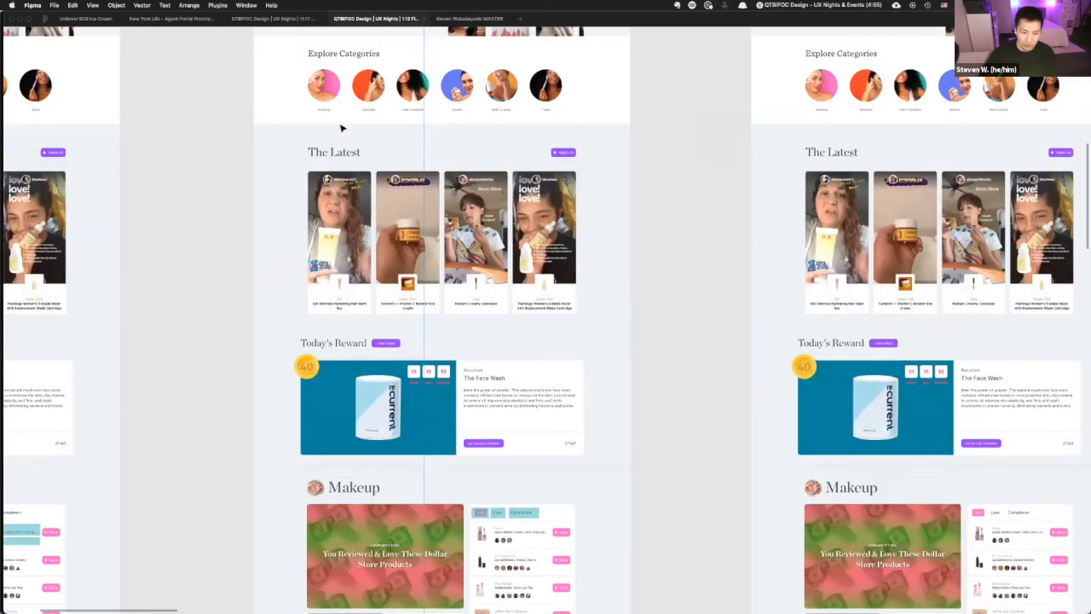
scroll(341, 128, down, 5)
scroll(521, 173, up, 2)
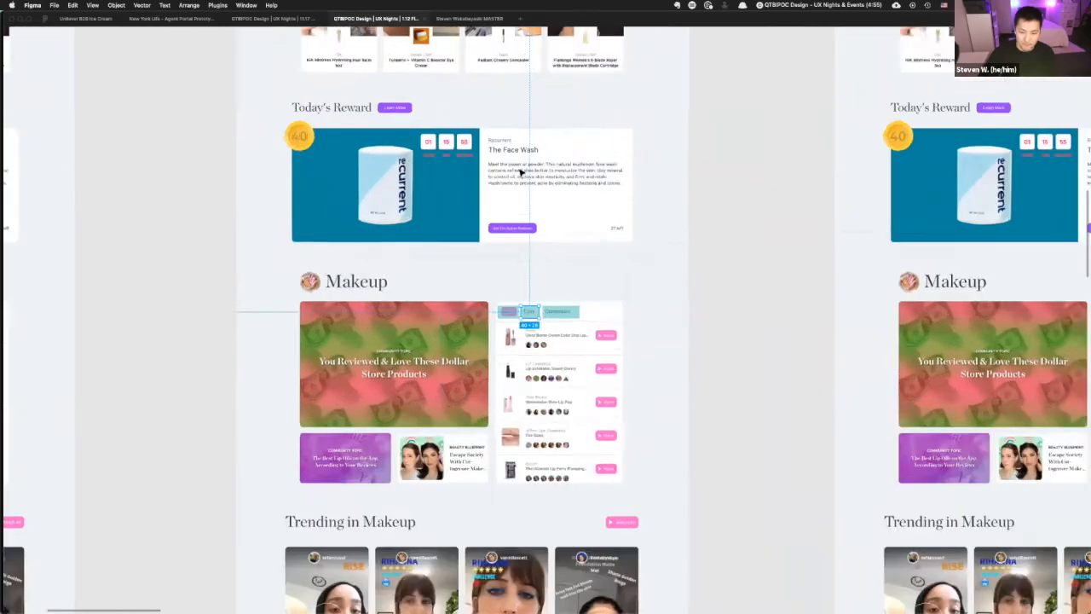
- Examine the variants mockup from Today's Reward down to Latest Articles for more elements that have variants
scroll(521, 172, up, 5)
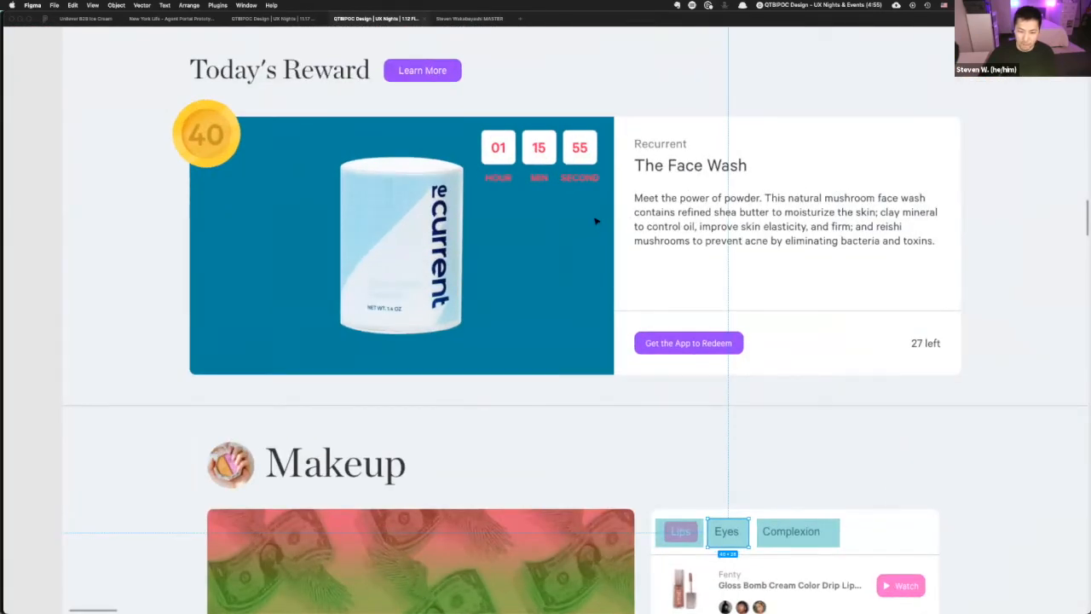
scroll(597, 222, down, 8)
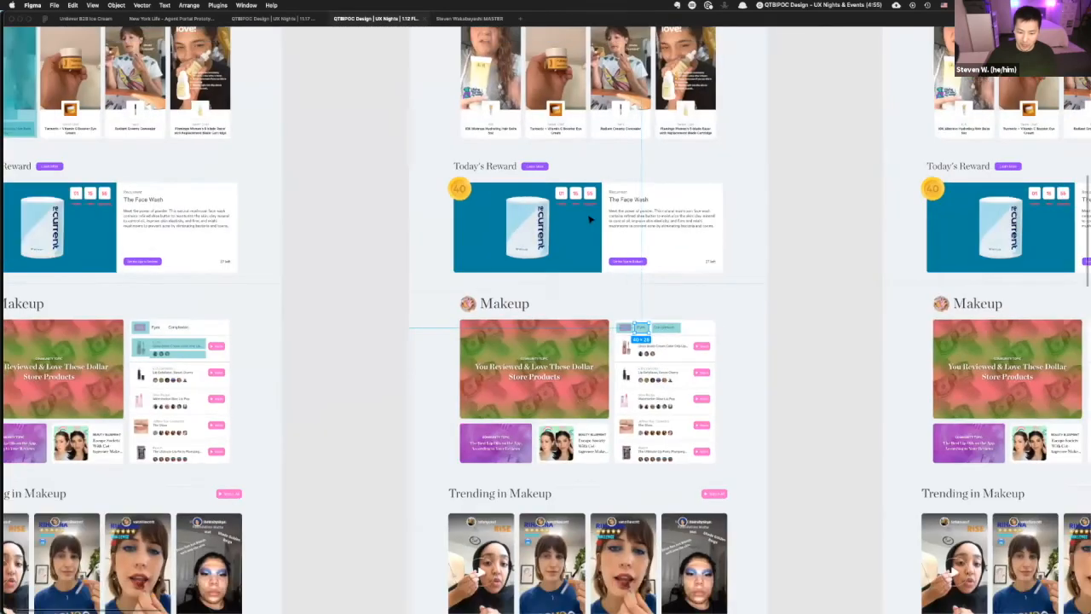
scroll(590, 219, down, 3)
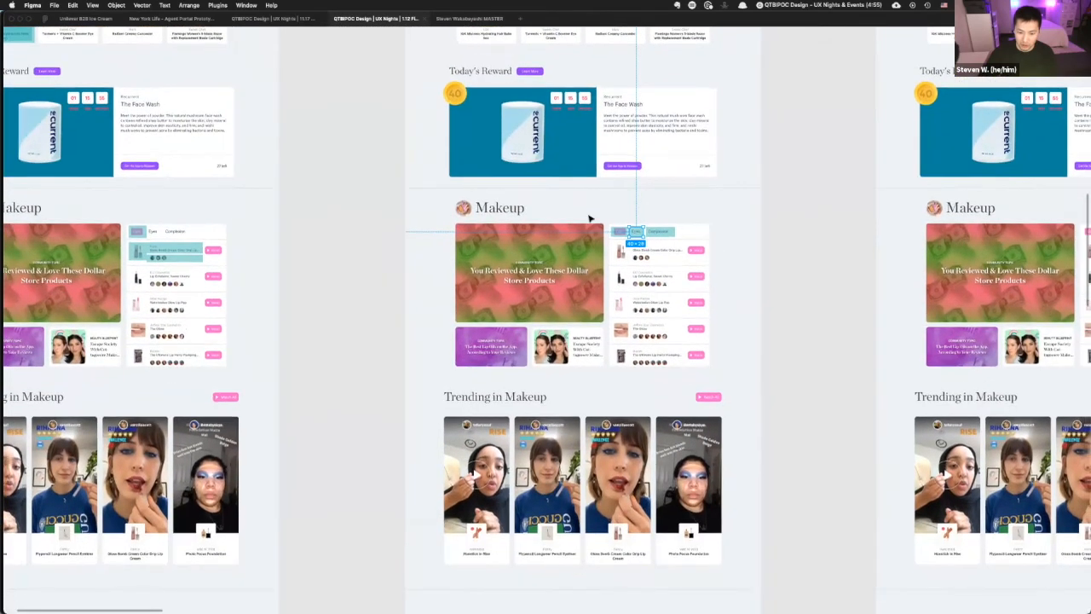
scroll(589, 219, down, 2)
scroll(563, 239, down, 3)
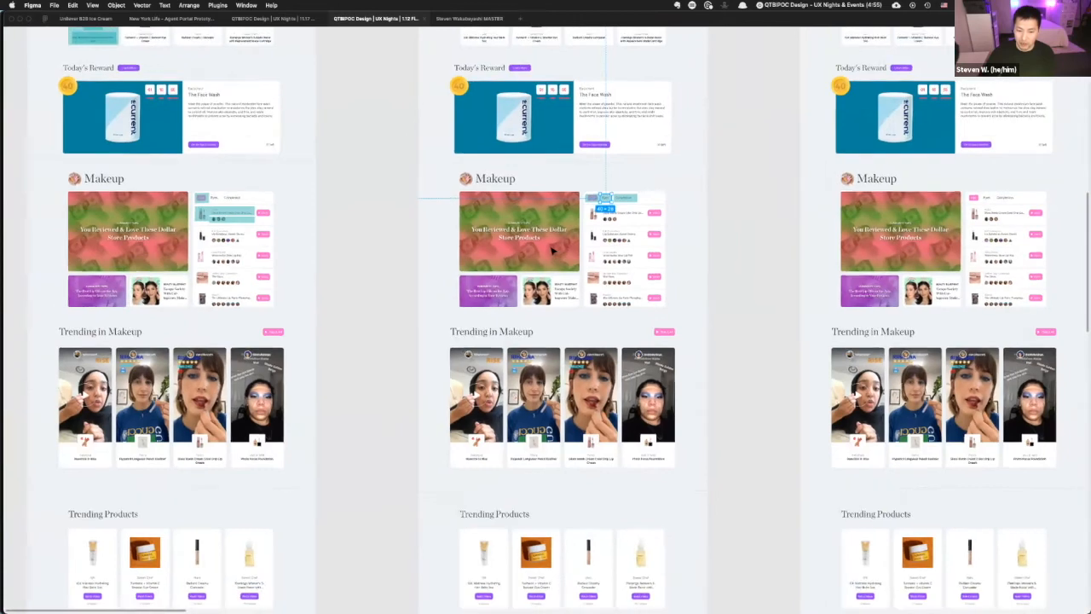
scroll(553, 249, down, 5)
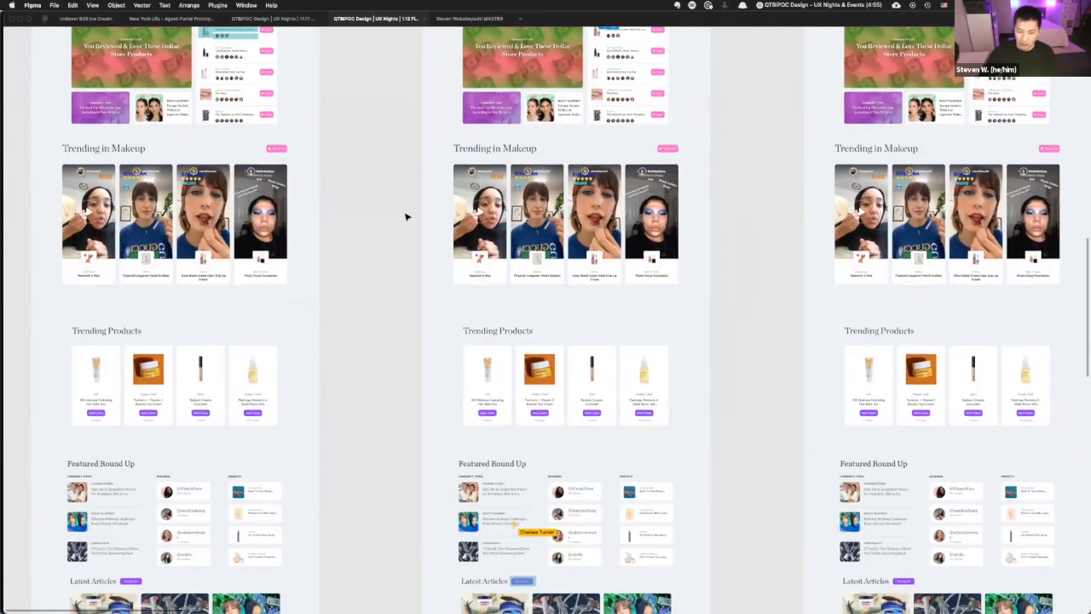
scroll(370, 216, down, 3)
scroll(577, 383, up, 8)
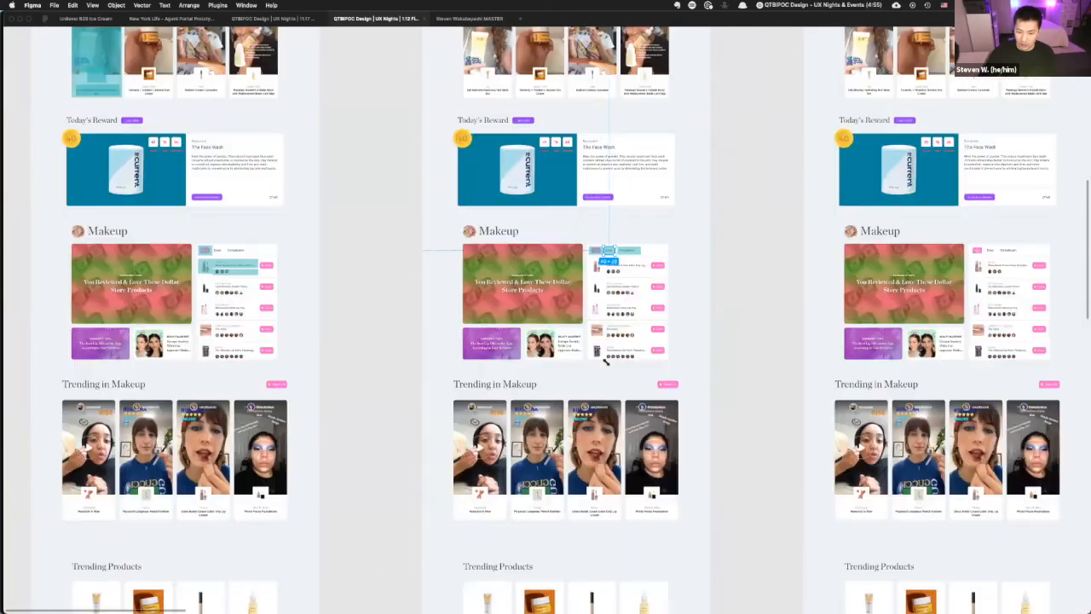
- Place a teal highlight over the Today's Reward product image in the variants mockup and fit it to the image
scroll(606, 361, up, 2)
scroll(478, 282, up, 5)
click(399, 256)
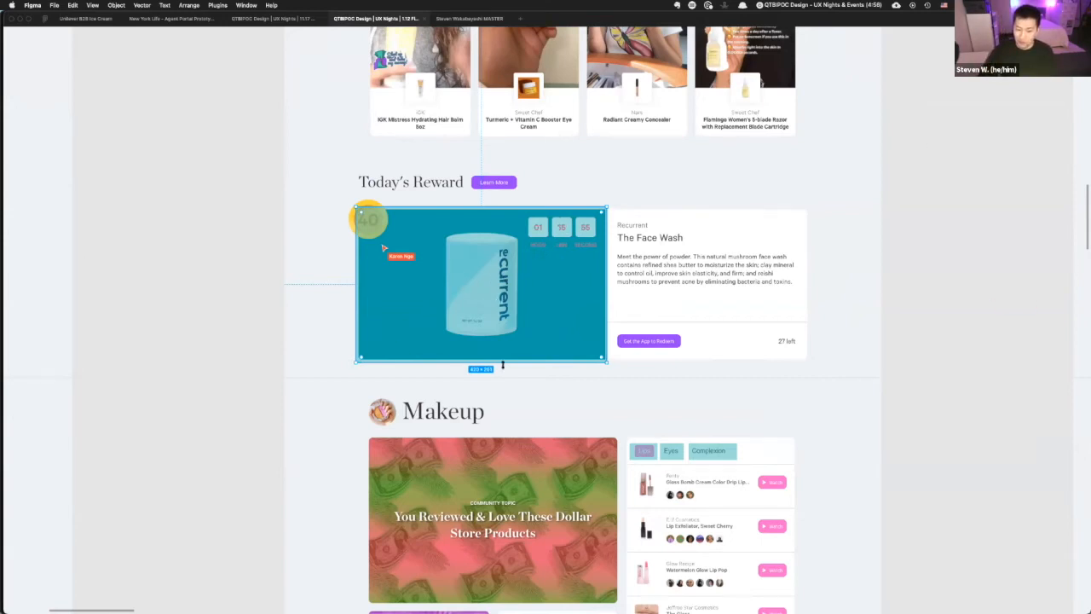
scroll(502, 365, down, 3)
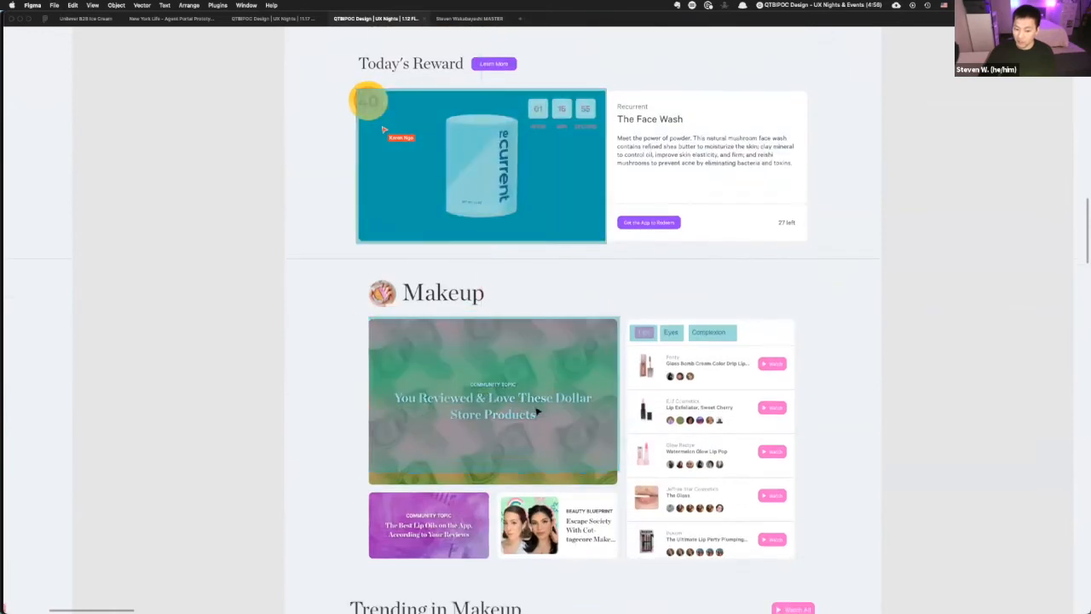
- Cover the large Makeup topic banner and the smaller Community Topic card below it with teal highlights fitted to each card
click(529, 415)
drag(520, 471, 523, 484)
scroll(447, 431, down, 2)
drag(484, 363, 481, 432)
drag(613, 466, 483, 464)
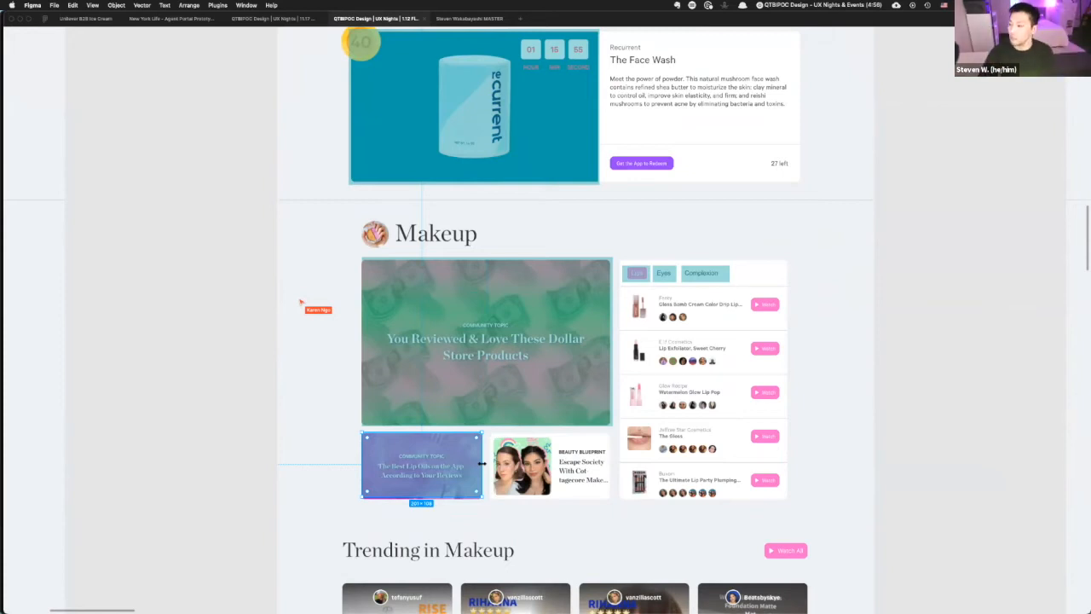
- In the Highlight the auto-layout mockup, cover each of the four Trending in Makeup video cards with a teal highlight
scroll(478, 480, down, 3)
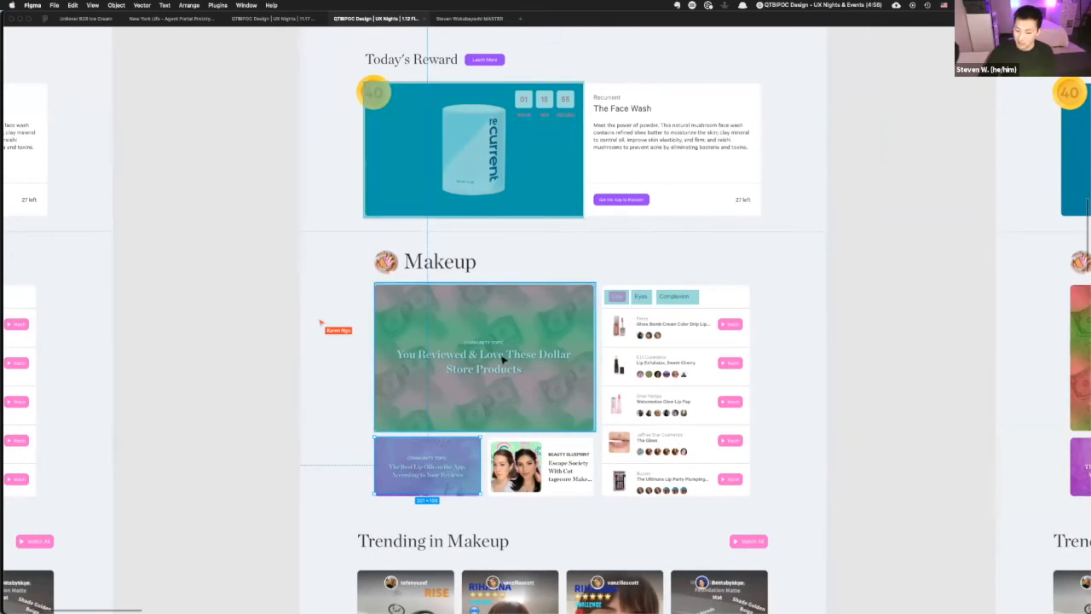
scroll(503, 362, down, 10)
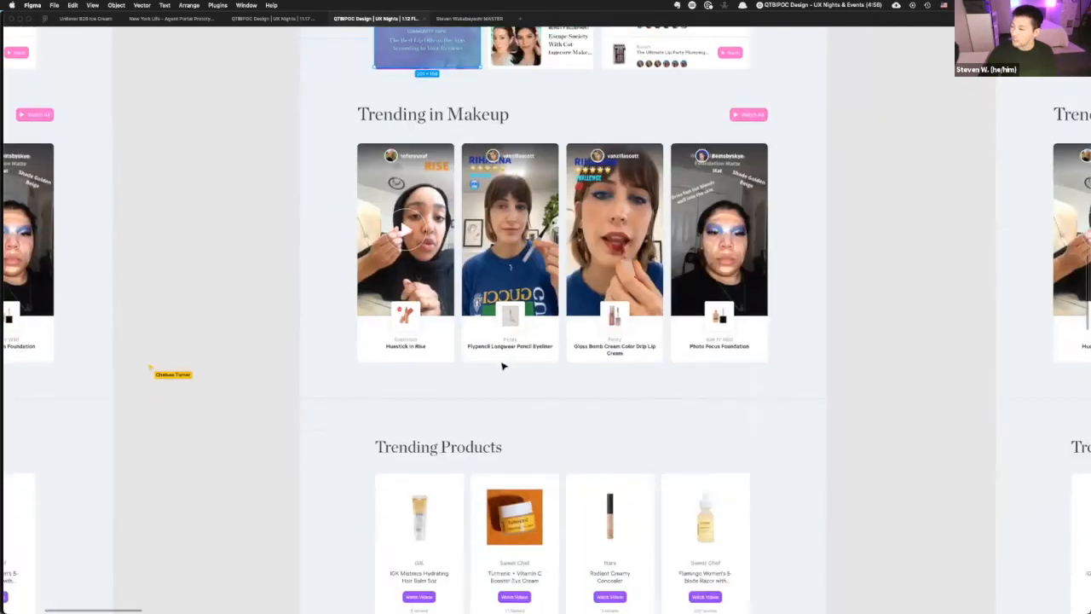
scroll(503, 366, down, 5)
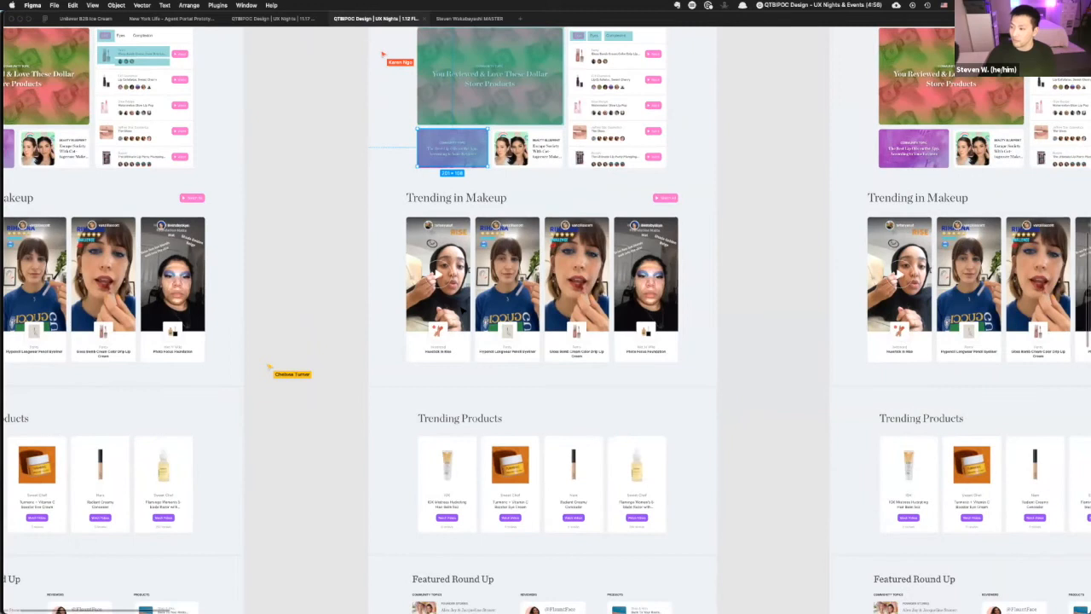
scroll(462, 311, down, 2)
scroll(469, 324, right, 5)
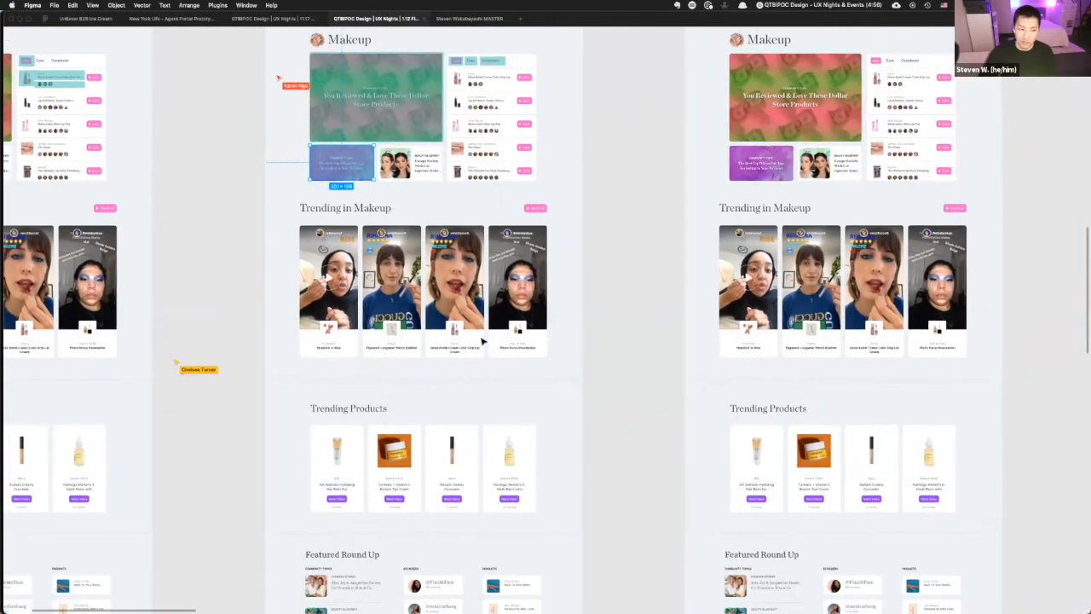
scroll(482, 341, right, 6)
scroll(567, 298, up, 3)
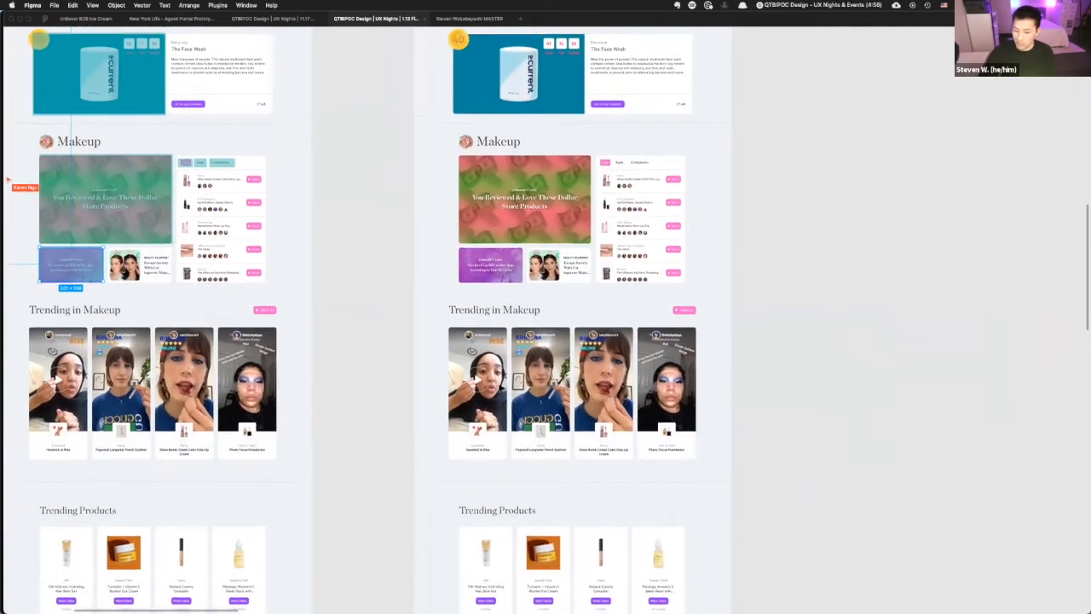
scroll(406, 320, up, 2)
drag(508, 452, 691, 471)
- Cover the Latest, Today's Reward and Makeup sections of the auto-layout mockup with separate teal highlights spanning the full page width
scroll(665, 470, up, 5)
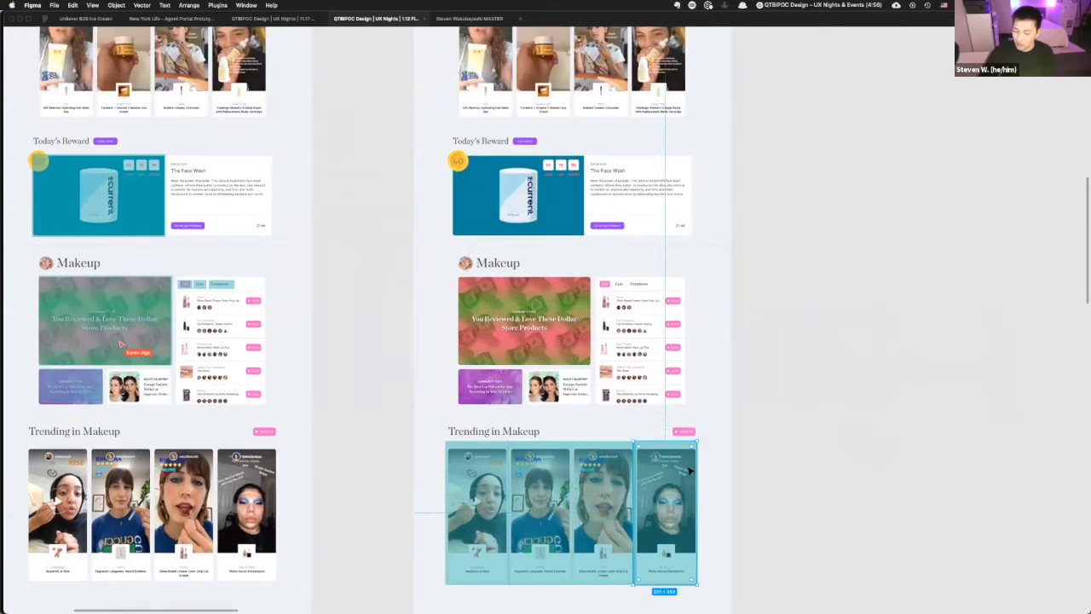
scroll(650, 442, up, 5)
scroll(639, 438, up, 3)
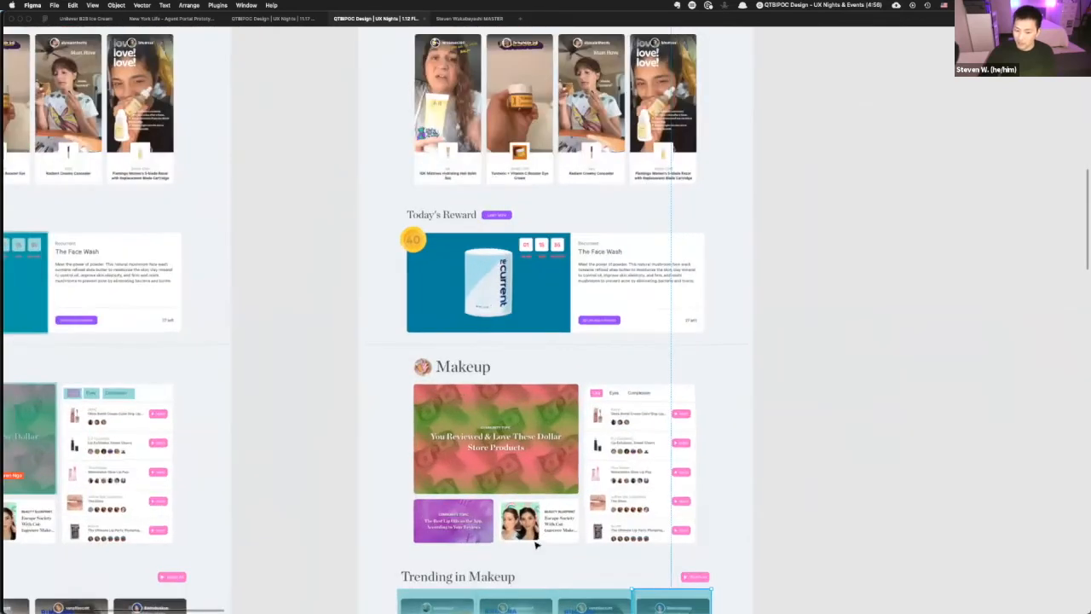
scroll(636, 436, down, 5)
drag(520, 559, 463, 200)
drag(538, 209, 710, 217)
drag(588, 324, 595, 438)
drag(596, 485, 600, 512)
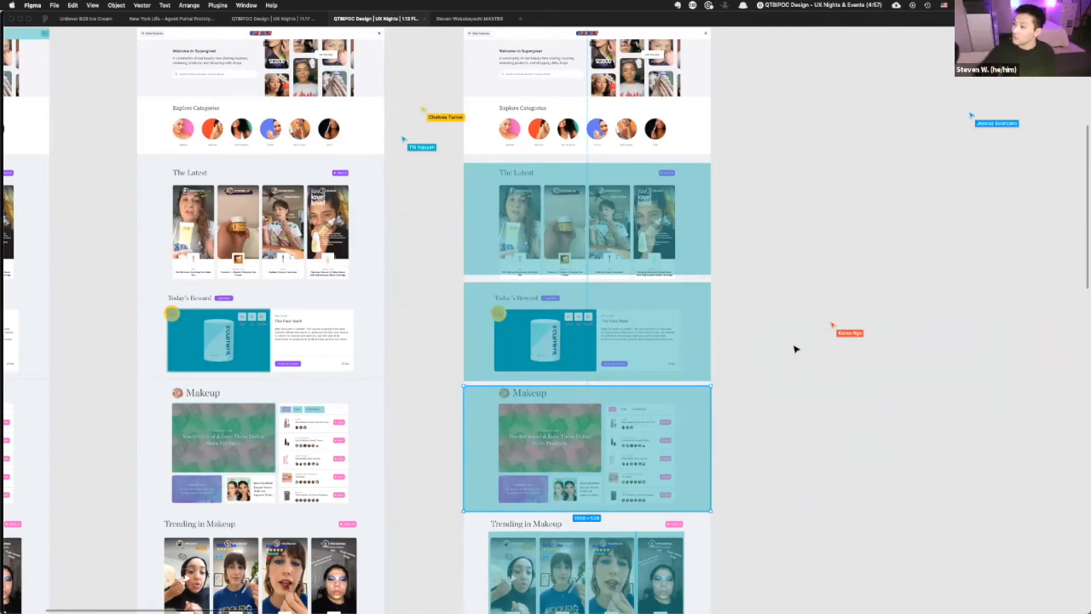
- Divide the highlight on The Latest into a heading strip and a separate block over the row of video cards
scroll(560, 226, up, 5)
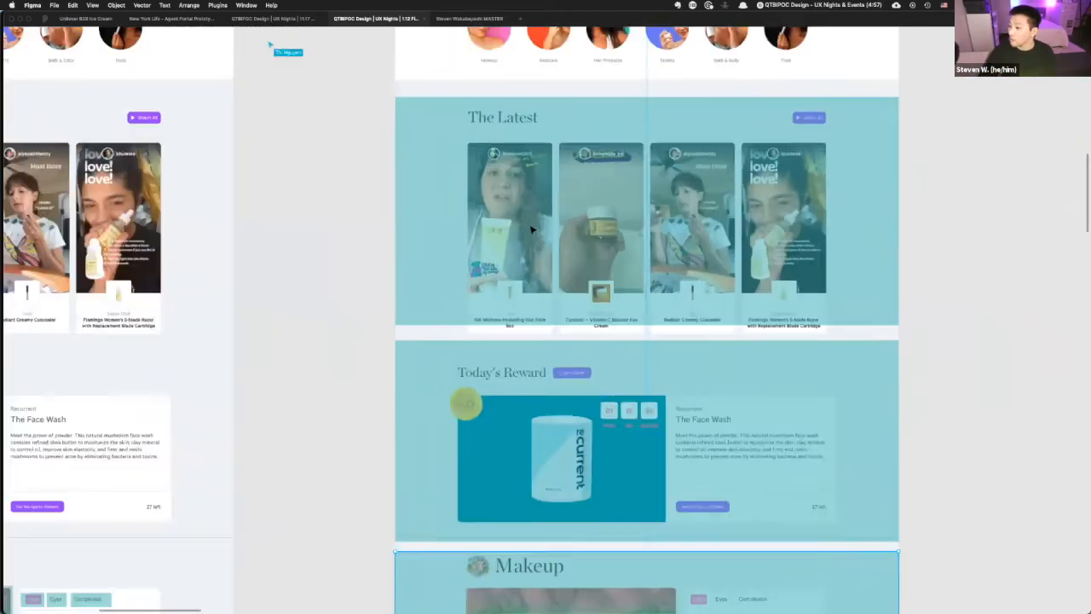
scroll(603, 228, right, 2)
drag(641, 345, 585, 356)
- Delete the full-width teal highlight from the Today's Reward section of the auto-layout mockup
click(602, 424)
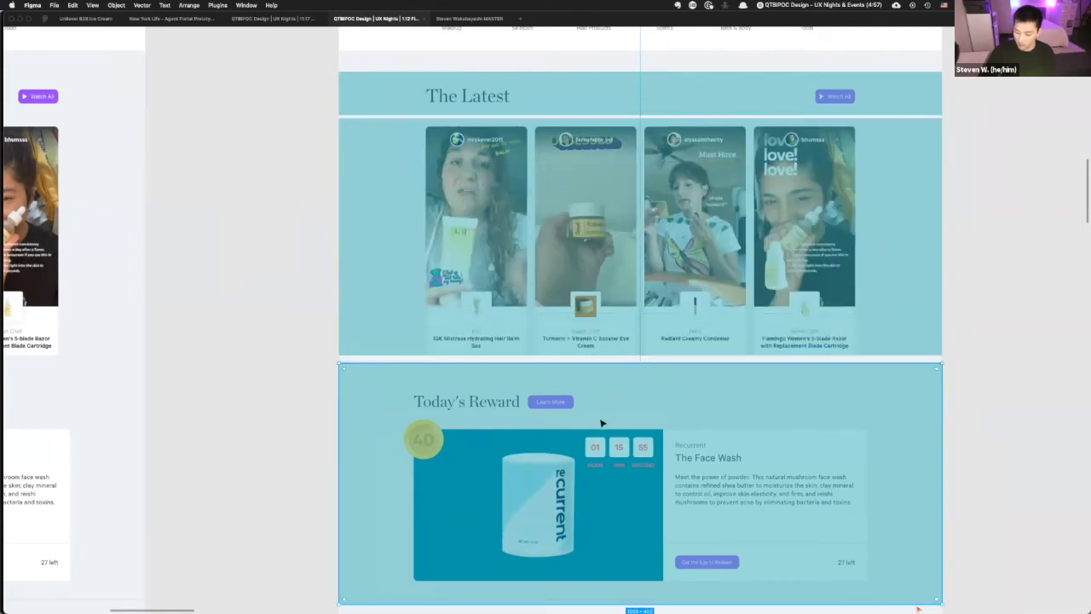
key(Escape)
scroll(656, 123, down, 1)
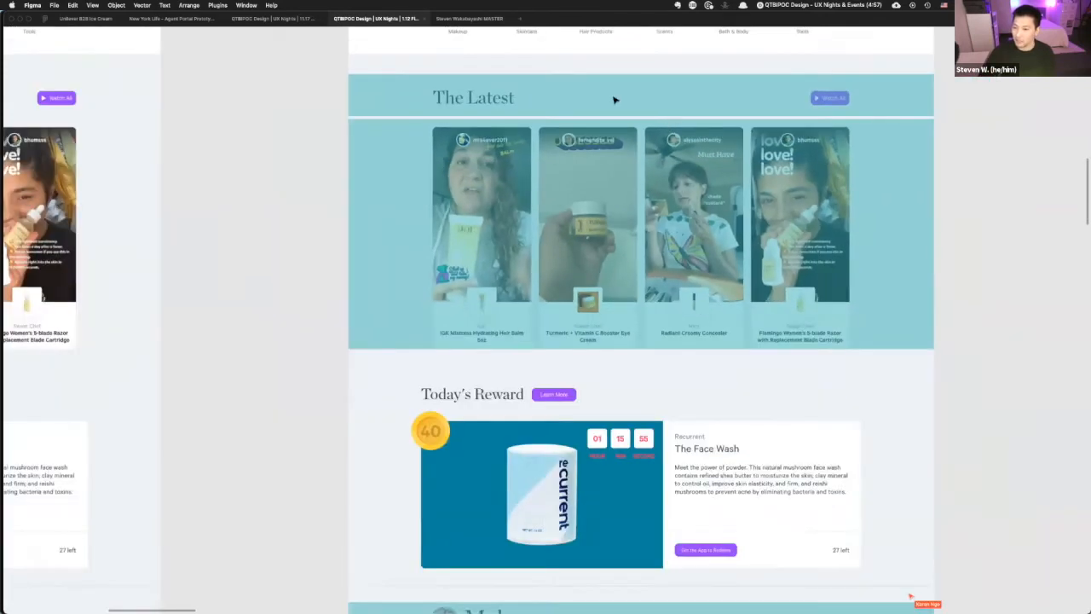
scroll(614, 99, down, 2)
- Narrow a copy of The Latest's card-row highlight to one video card and repeat it across all four cards
click(611, 151)
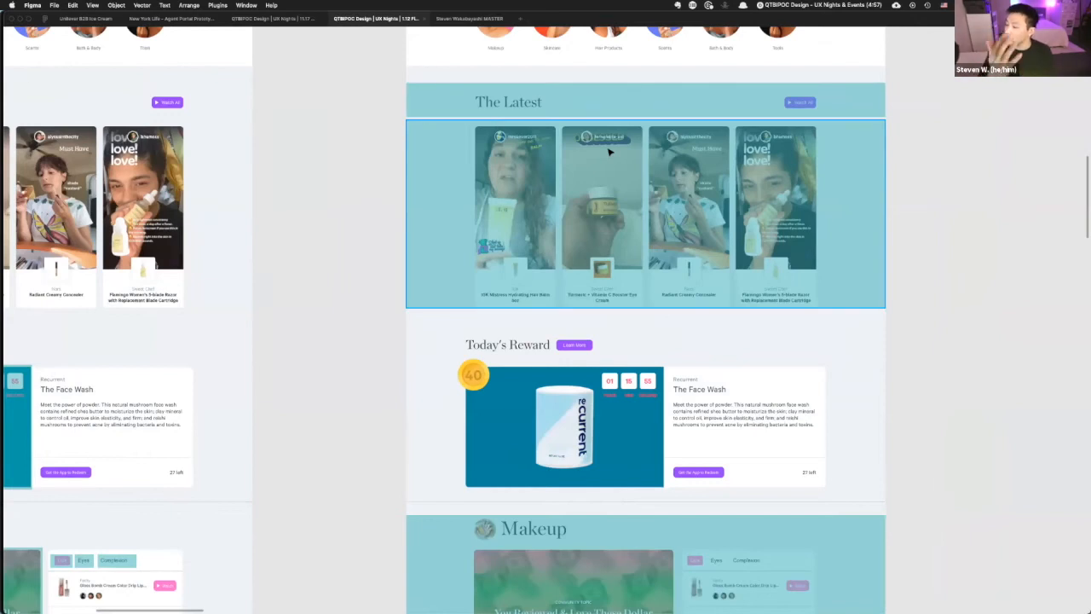
drag(885, 182, 560, 186)
drag(402, 177, 802, 194)
- Try deleting the nested highlights on The Latest's card row and heading, and undo each deletion
drag(382, 146, 997, 256)
click(453, 102)
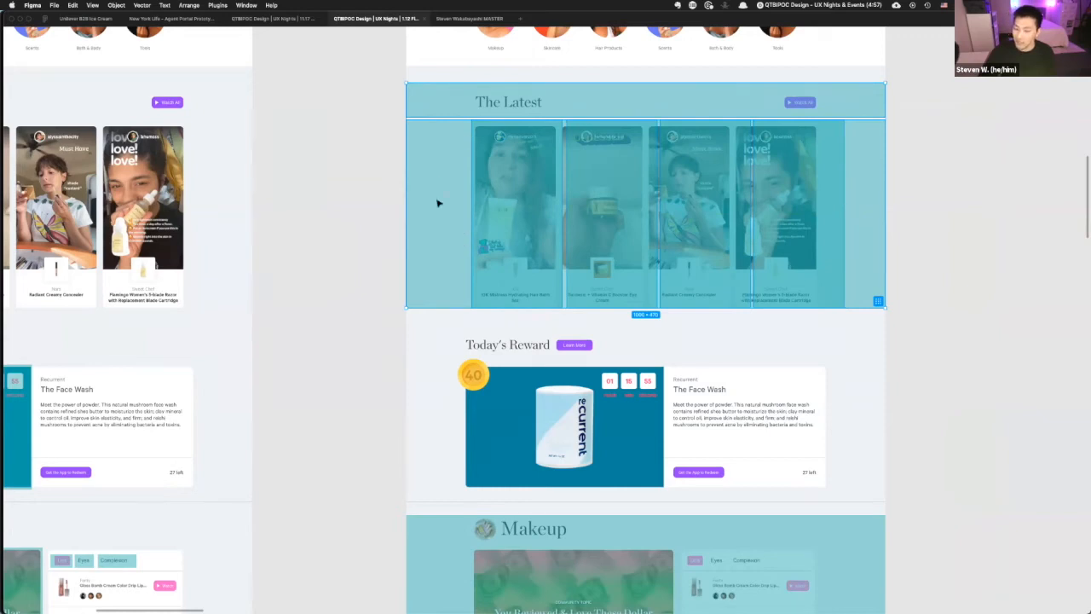
key(Delete)
key(super+z)
click(409, 203)
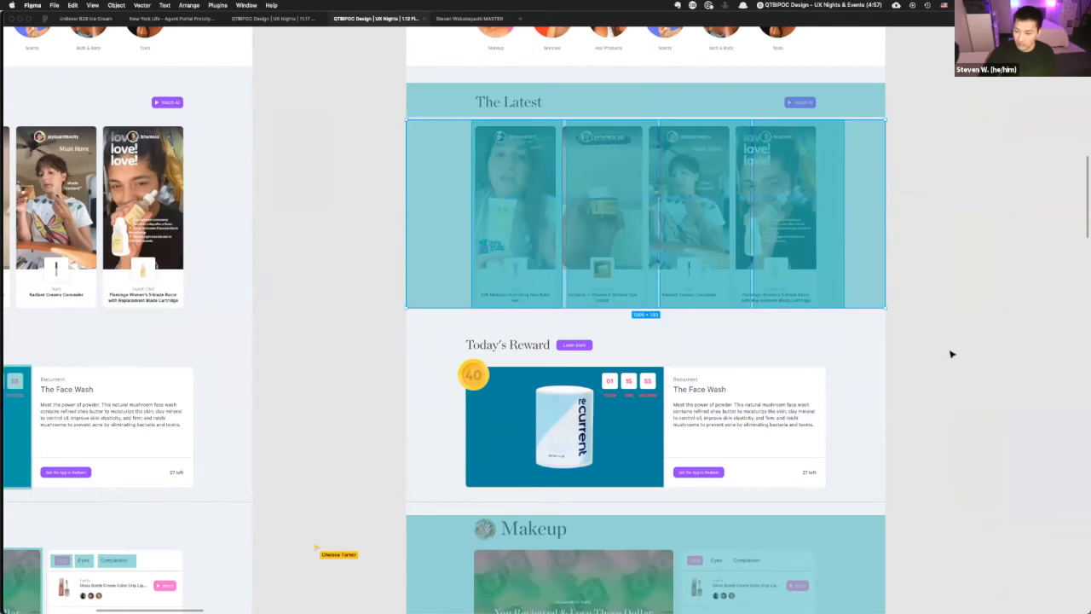
key(Delete)
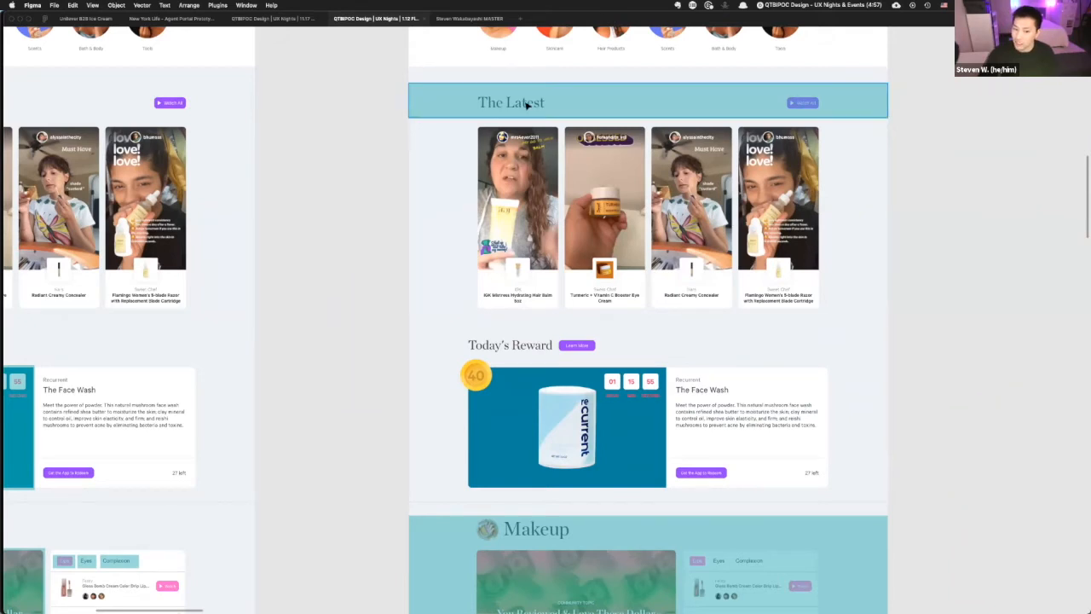
key(super+z)
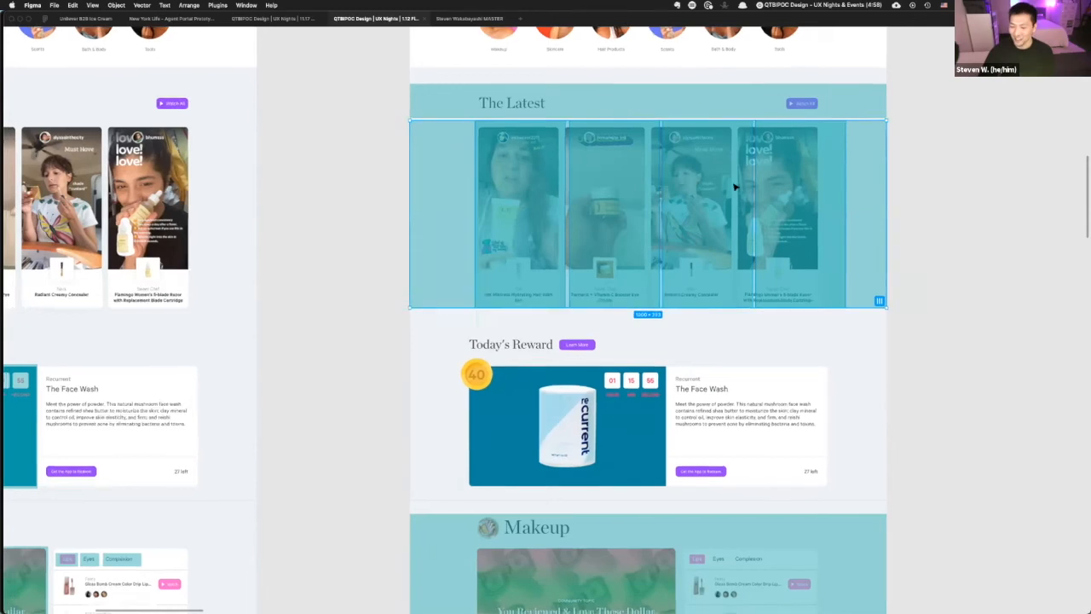
- Review the highlighted variants and auto-layout mockups, and examine the backup and Bonus round mockups of the following activity
scroll(736, 185, down, 5)
scroll(800, 207, up, 5)
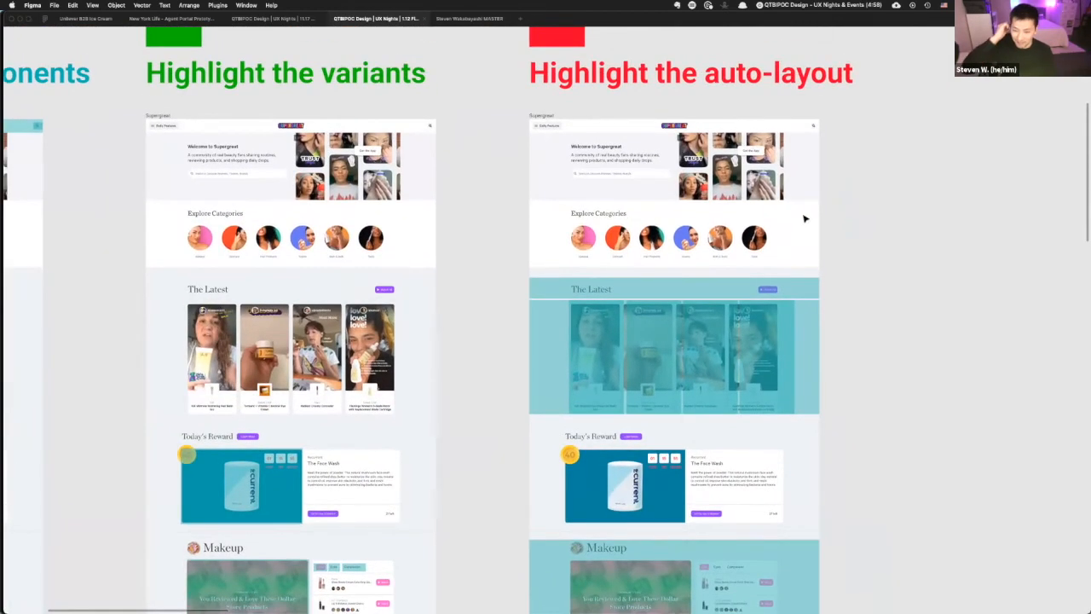
scroll(828, 199, down, 5)
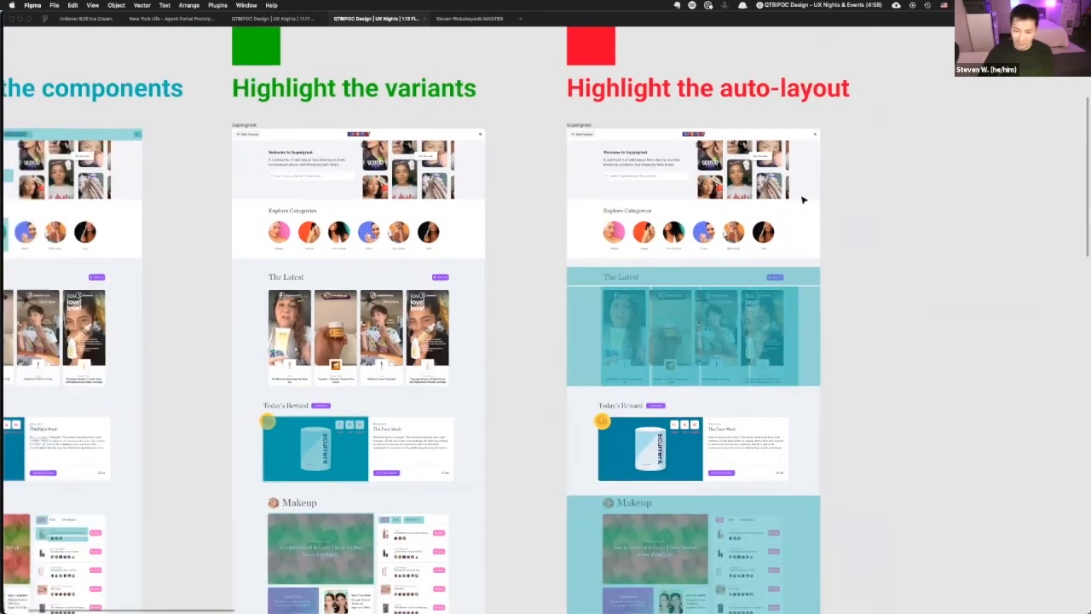
scroll(577, 318, up, 4)
scroll(613, 307, down, 2)
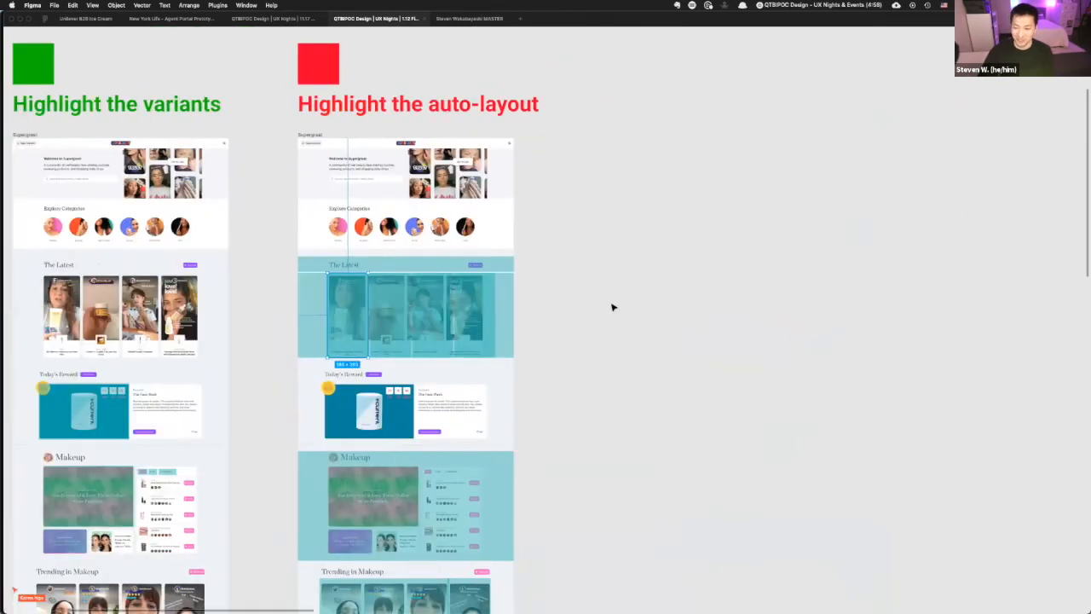
scroll(616, 305, right, 6)
scroll(622, 302, right, 4)
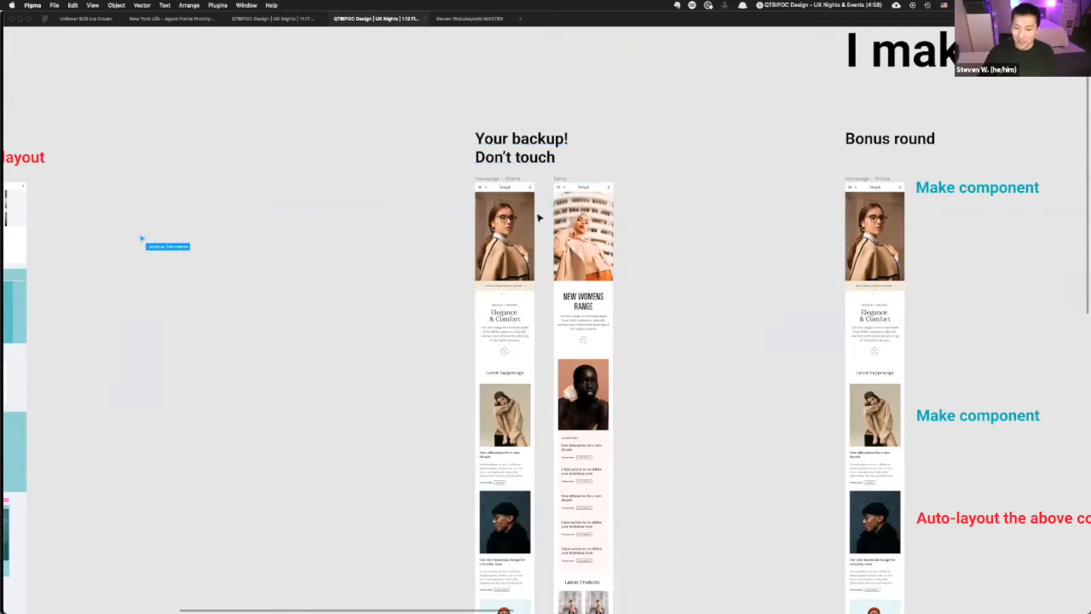
scroll(541, 213, up, 3)
scroll(537, 208, right, 5)
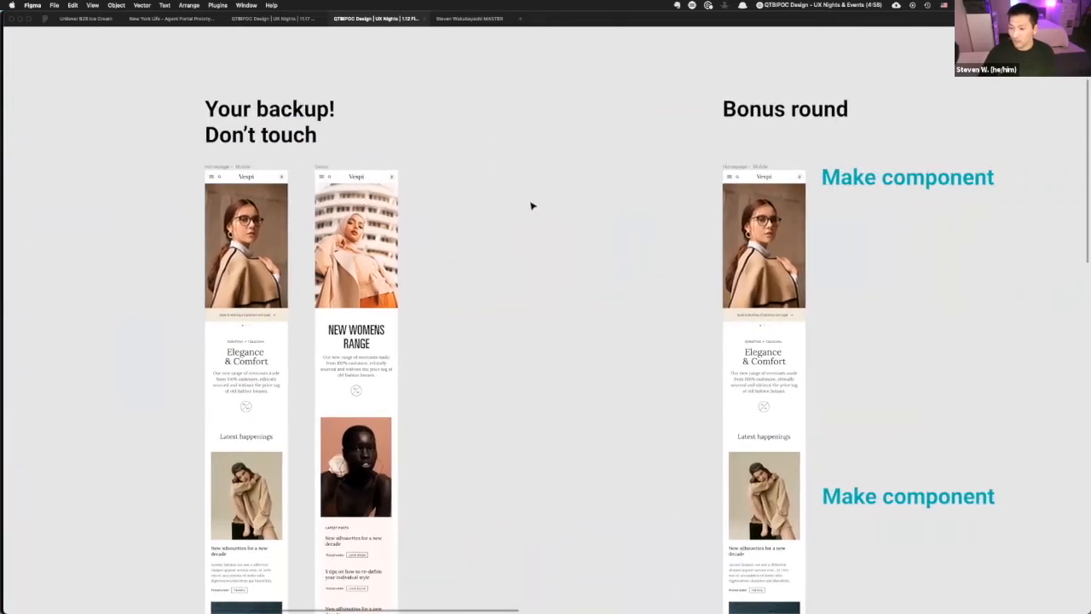
scroll(533, 204, down, 2)
scroll(522, 203, right, 3)
scroll(510, 202, right, 2)
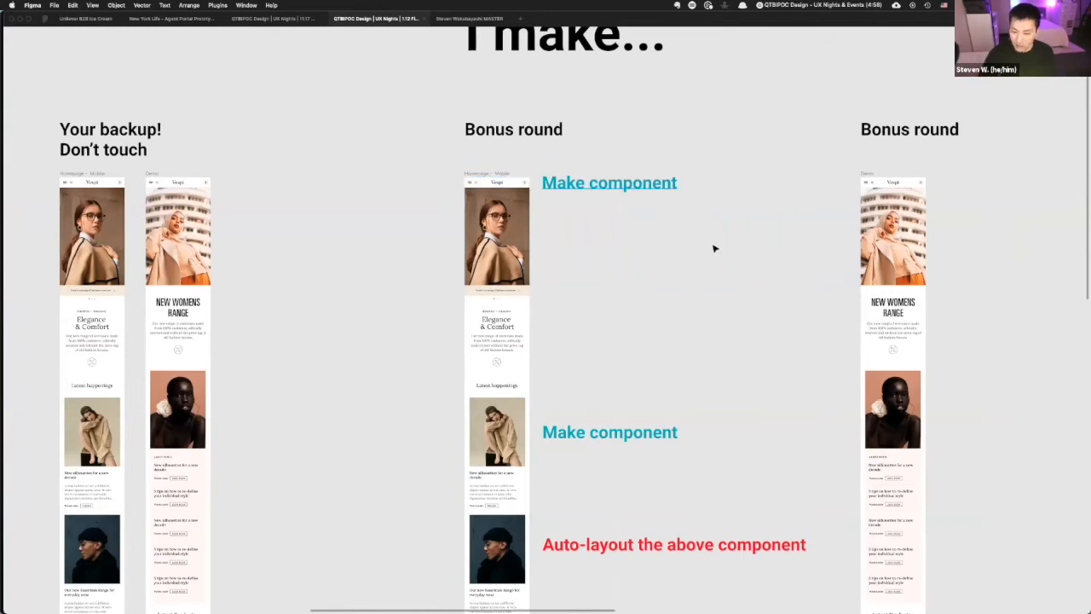
- Show the hidden interface panels and select the mobile navigation bar of the Homepage mockup under Bonus round
key(super+backslash)
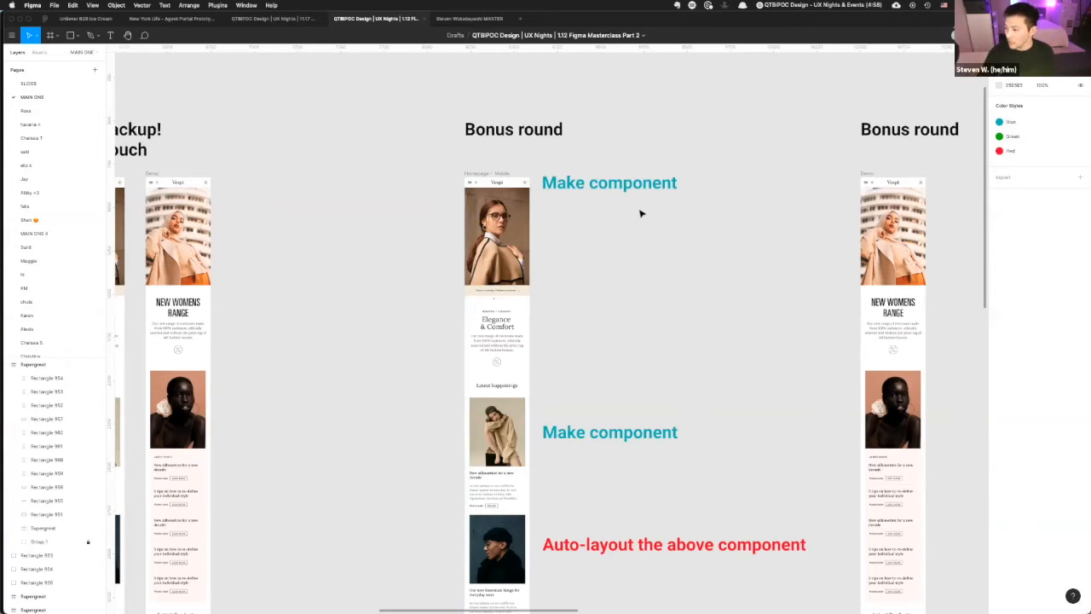
scroll(575, 224, up, 1)
ctrl+scroll(602, 247, up, 5)
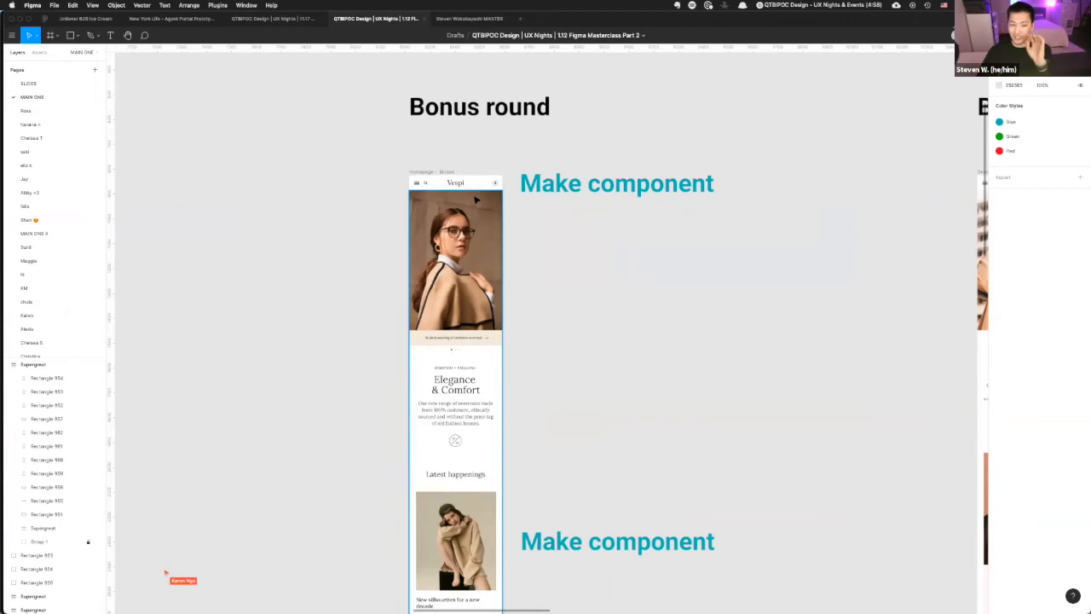
click(499, 187)
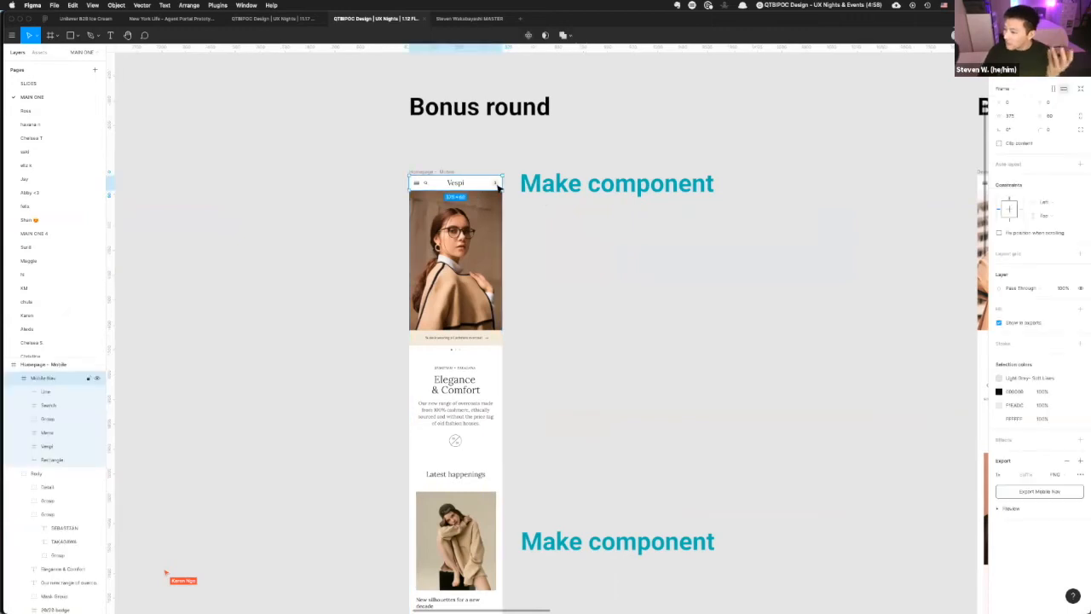
scroll(497, 187, down, 5)
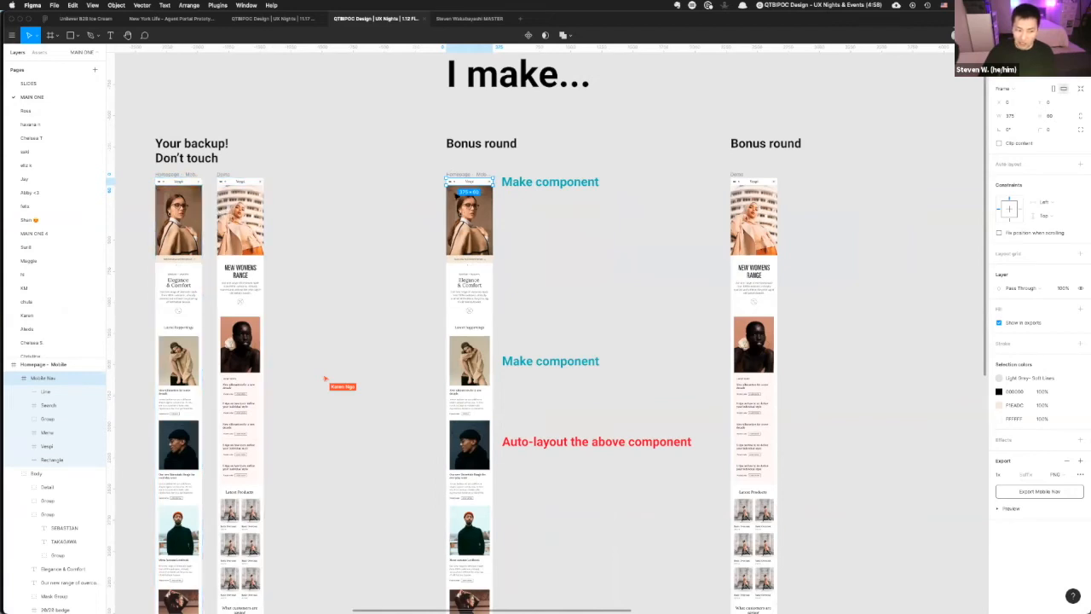
- Delete the Bonus round heading above the Homepage mockup in the I make... section
click(464, 142)
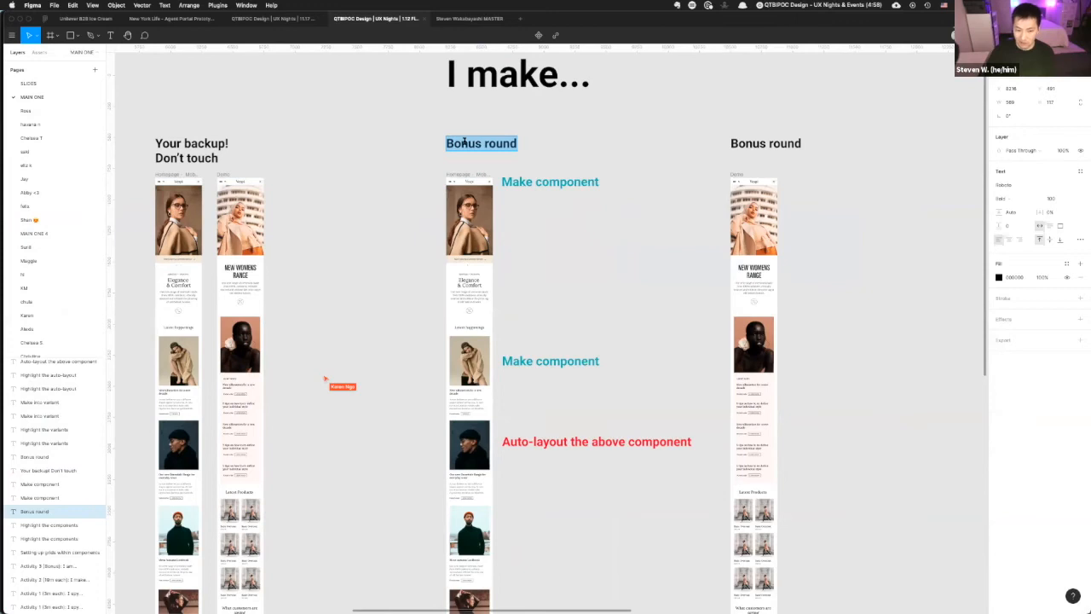
key(Delete)
scroll(554, 149, right, 2)
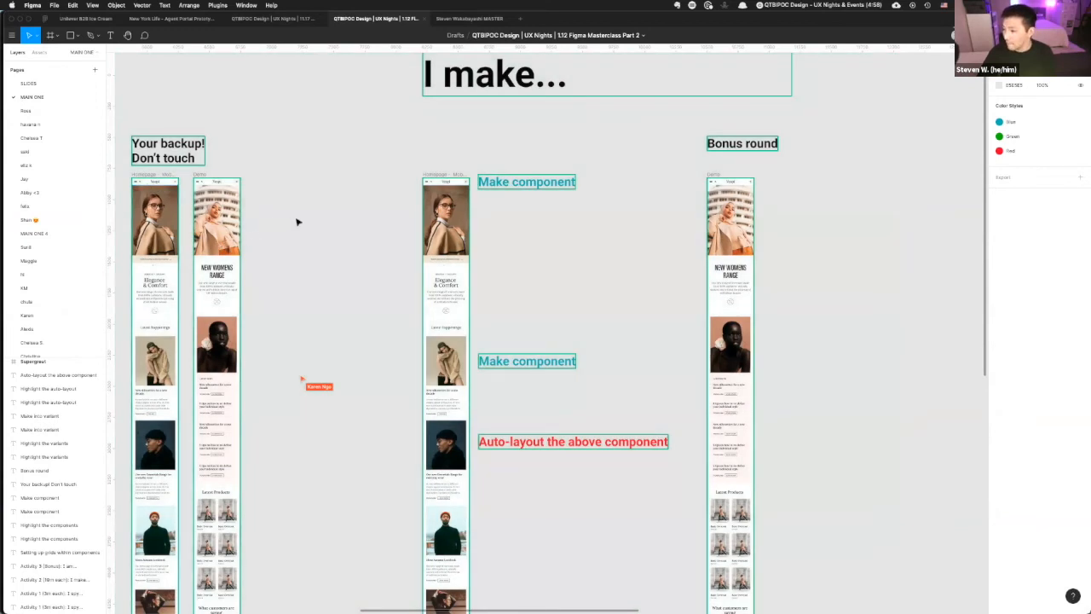
- Try turning the Homepage mockup's mobile navigation bar into a component, and undo the conversion
scroll(469, 196, up, 10)
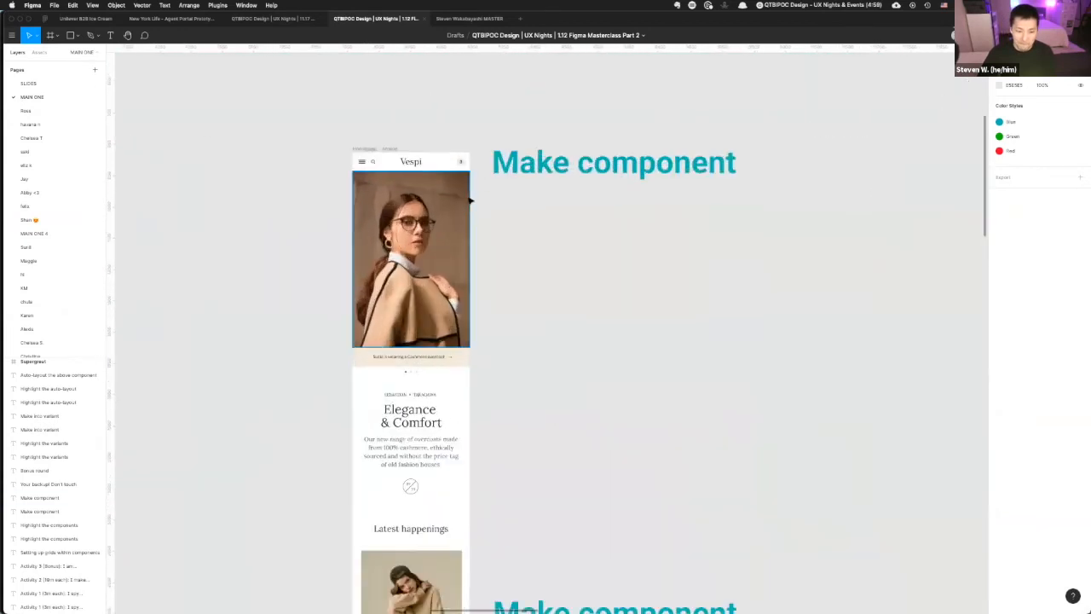
click(407, 148)
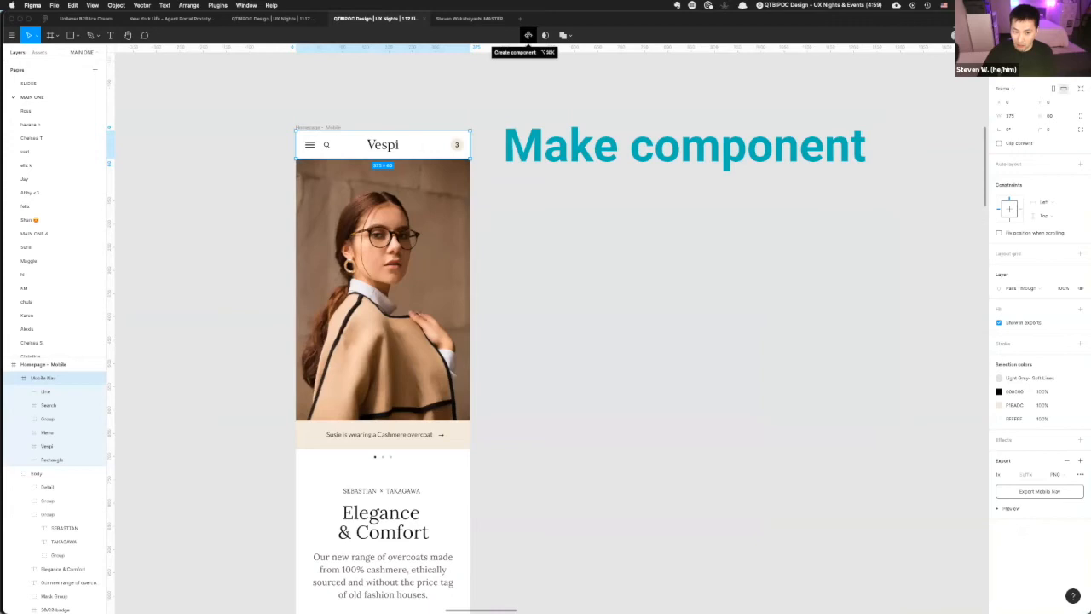
click(528, 35)
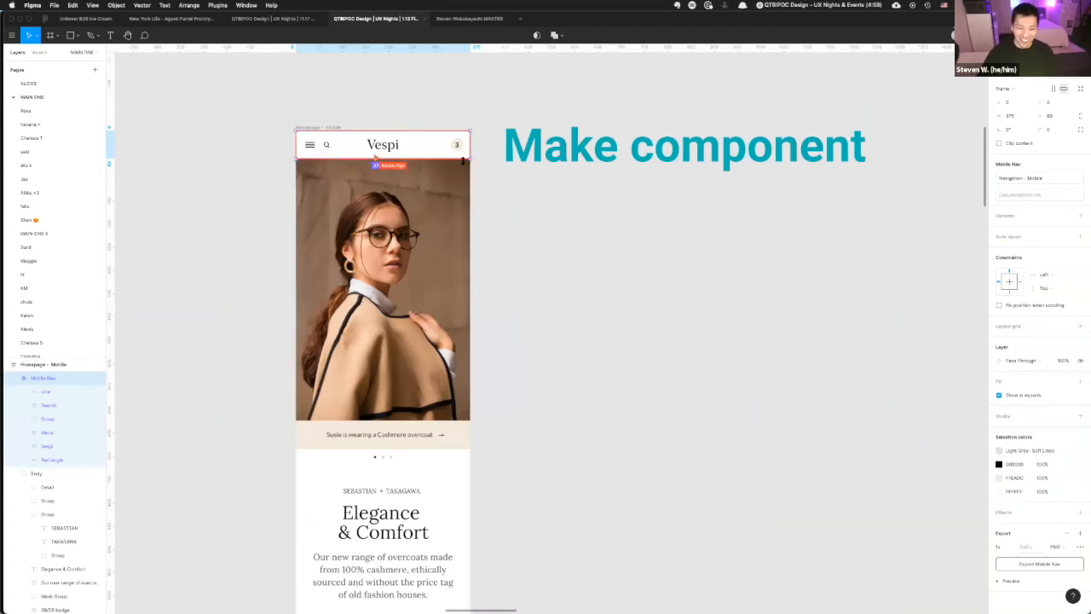
key(super+z)
click(383, 122)
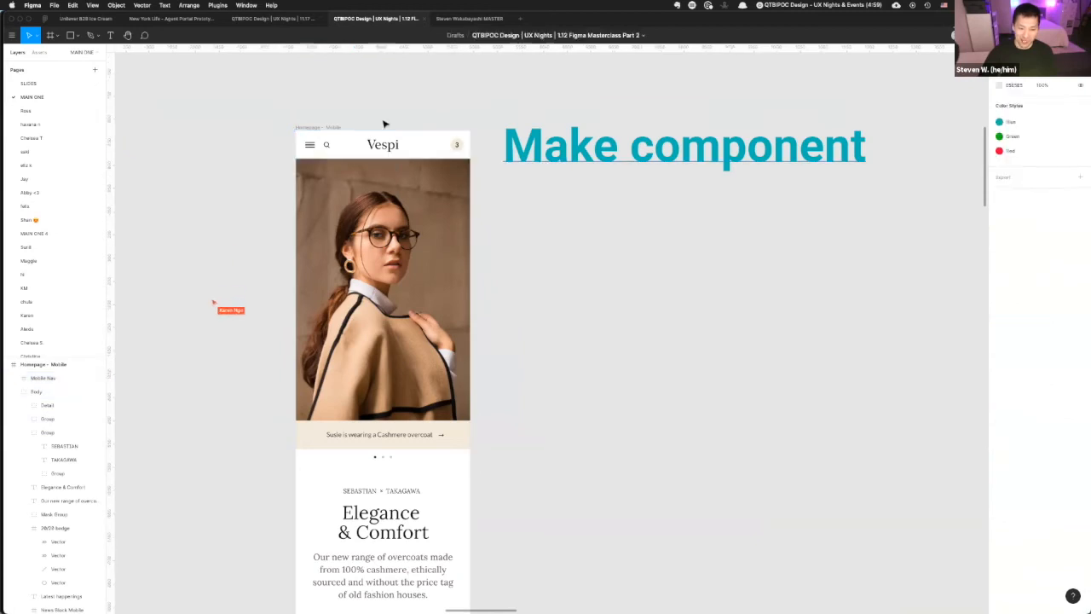
- Convert the mobile navigation bar into a component once more and revert it to a plain frame
click(441, 146)
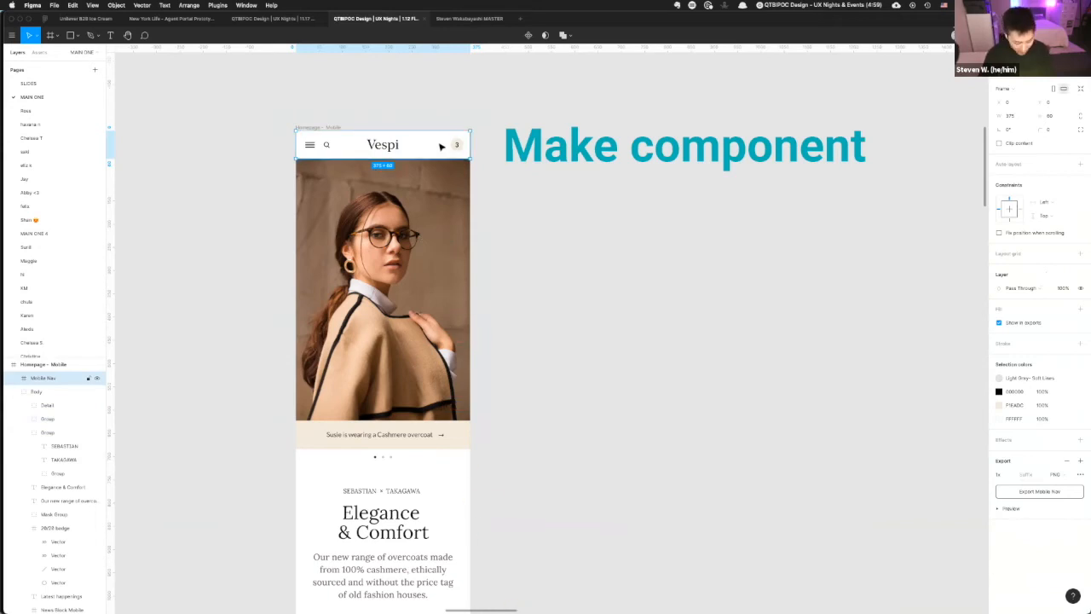
key(super+alt+k)
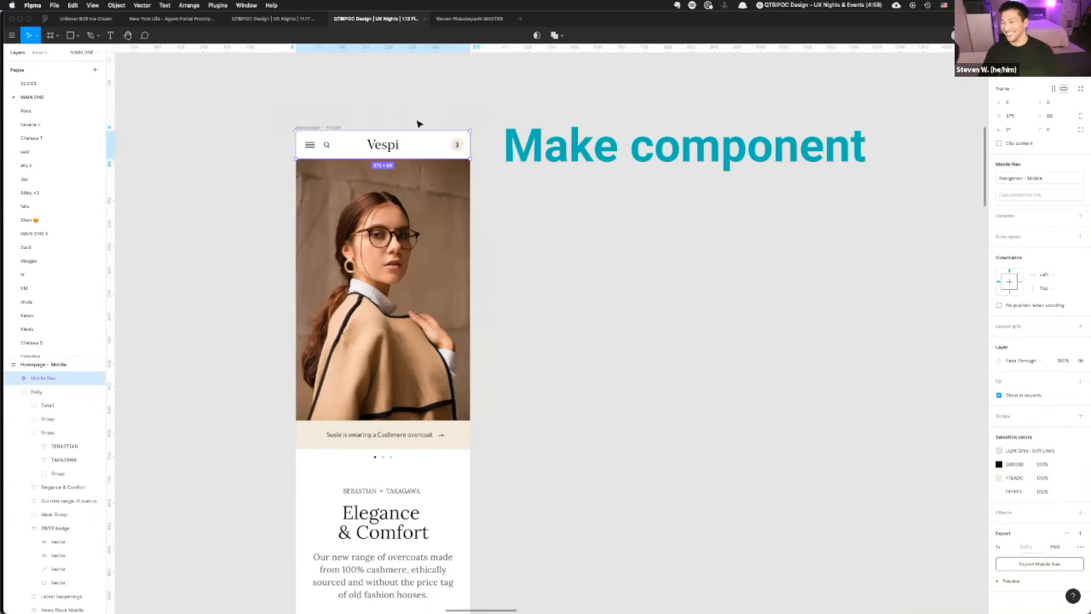
click(504, 195)
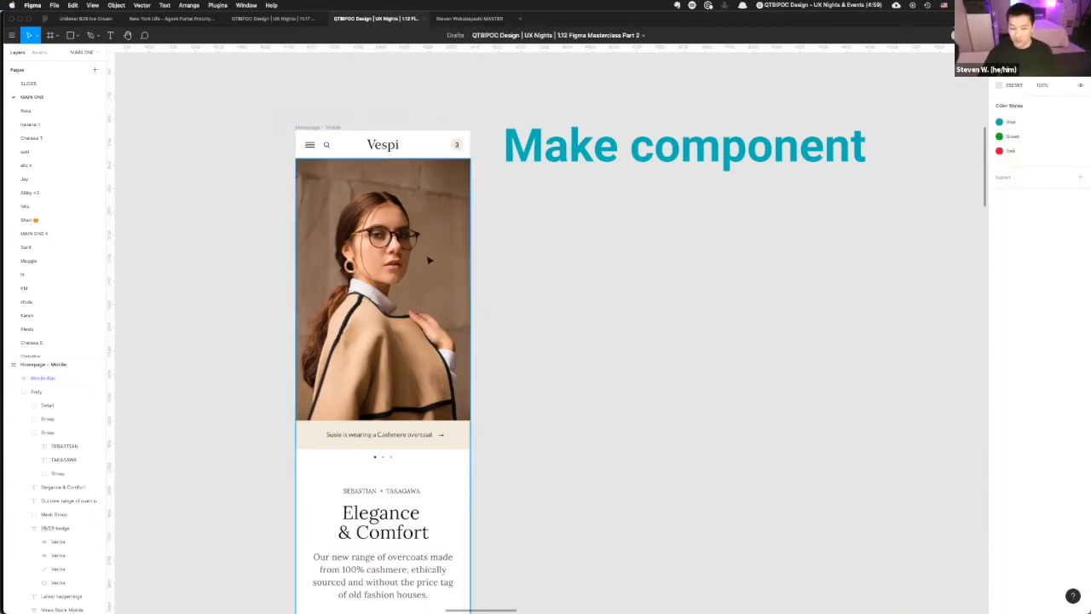
scroll(430, 263, down, 1)
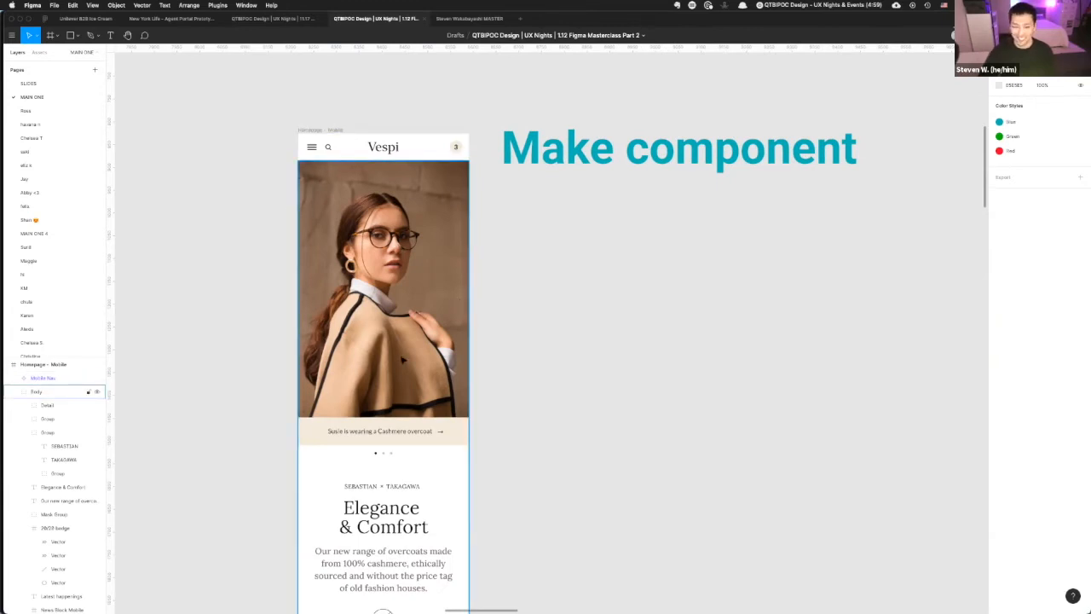
click(384, 154)
key(Escape)
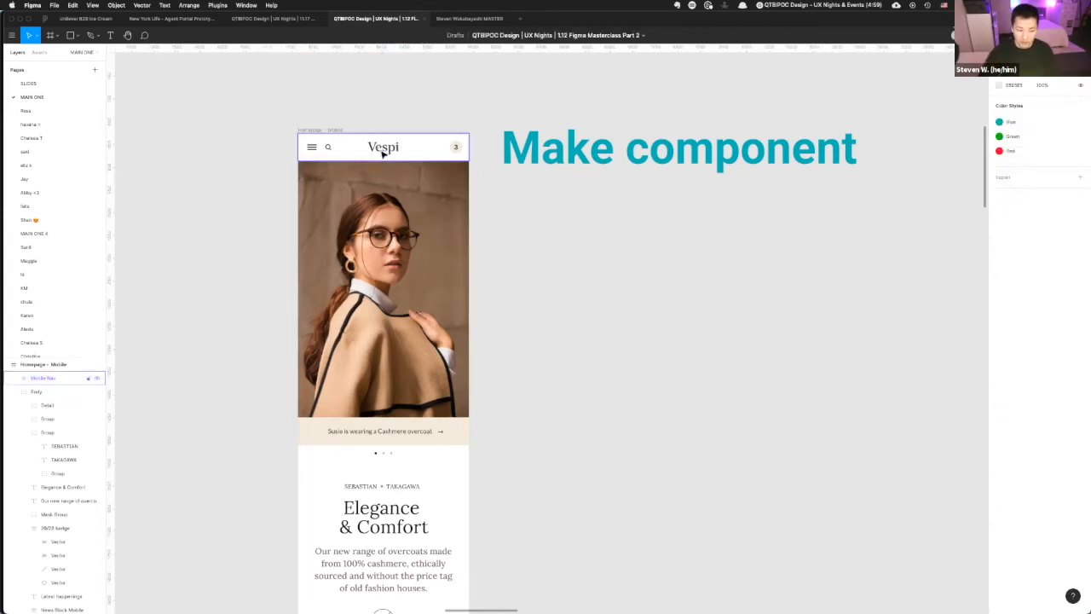
click(383, 154)
key(Escape)
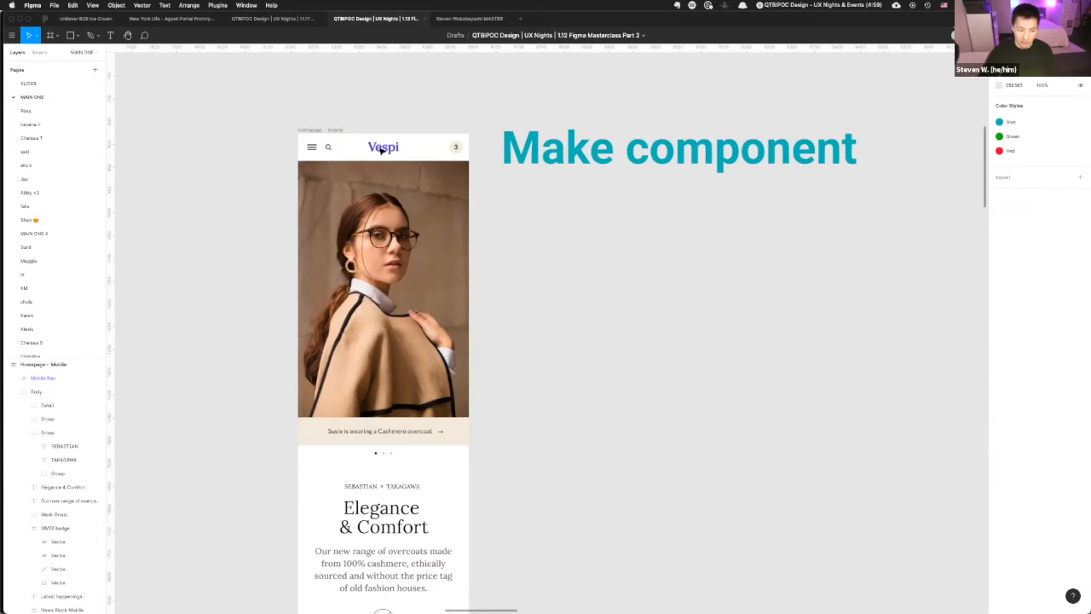
click(382, 150)
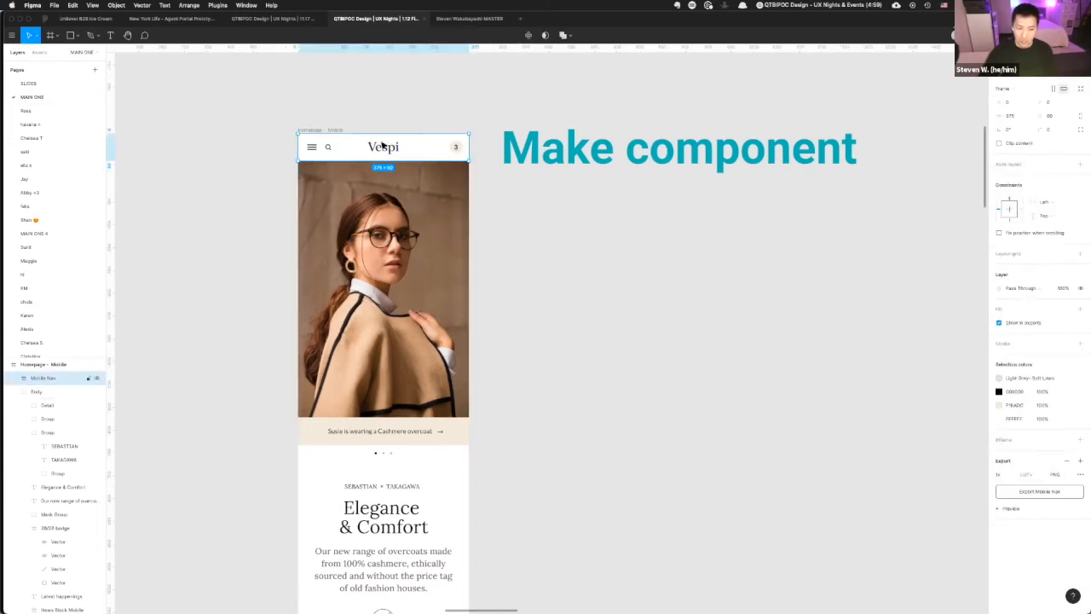
- Stack two copies of the Make component label beneath the one beside the navigation bar and combine all three into a single component
click(537, 164)
drag(575, 159, 568, 203)
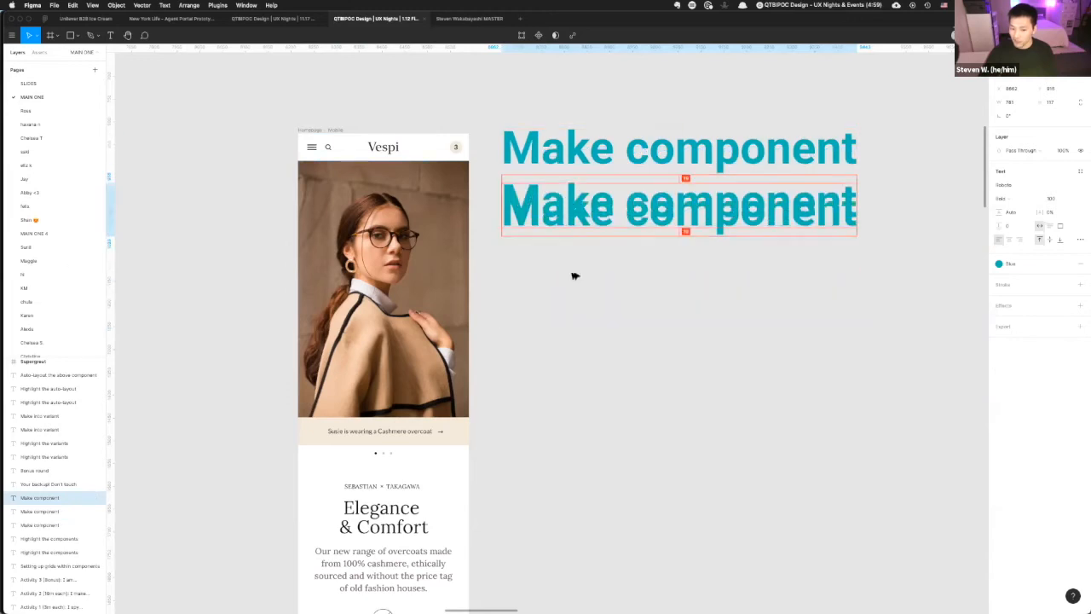
key(super+d)
click(618, 350)
drag(618, 351, 620, 135)
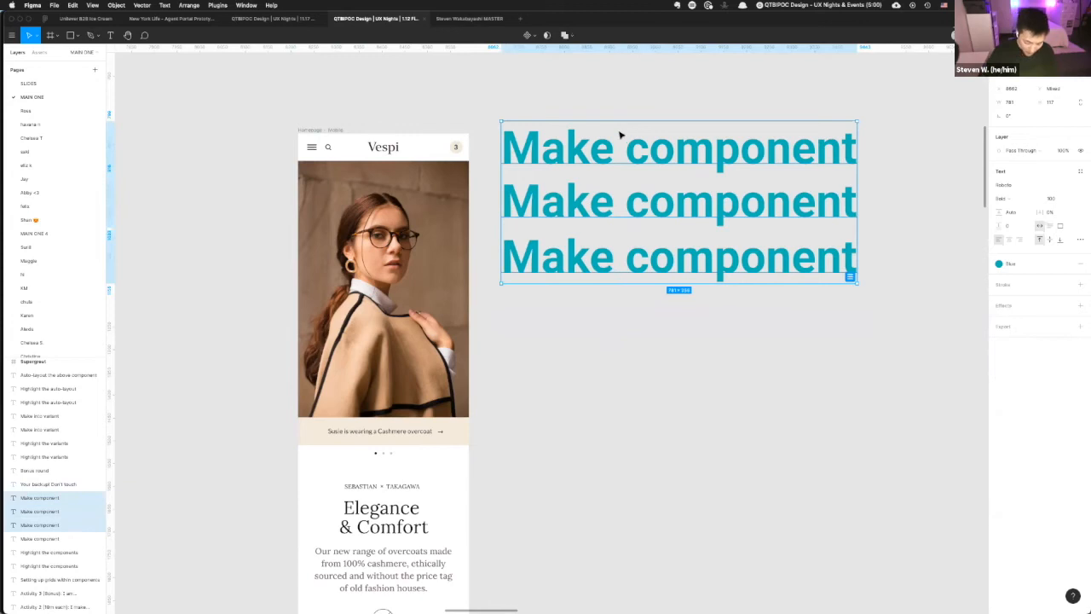
key(super+alt+k)
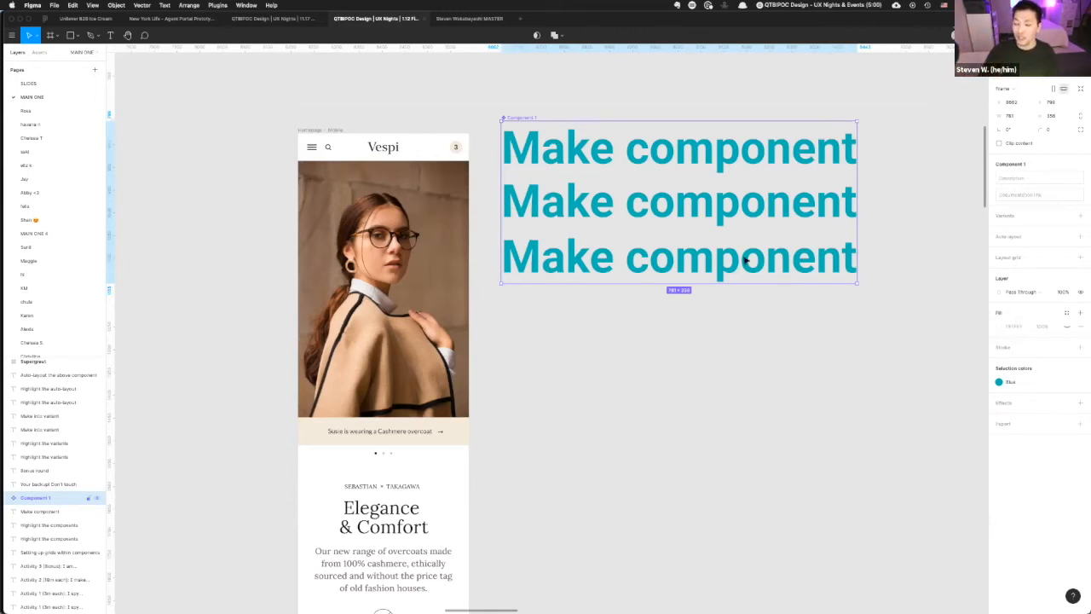
- Turn the Homepage mockup's mobile navigation bar into a component
scroll(744, 260, right, 5)
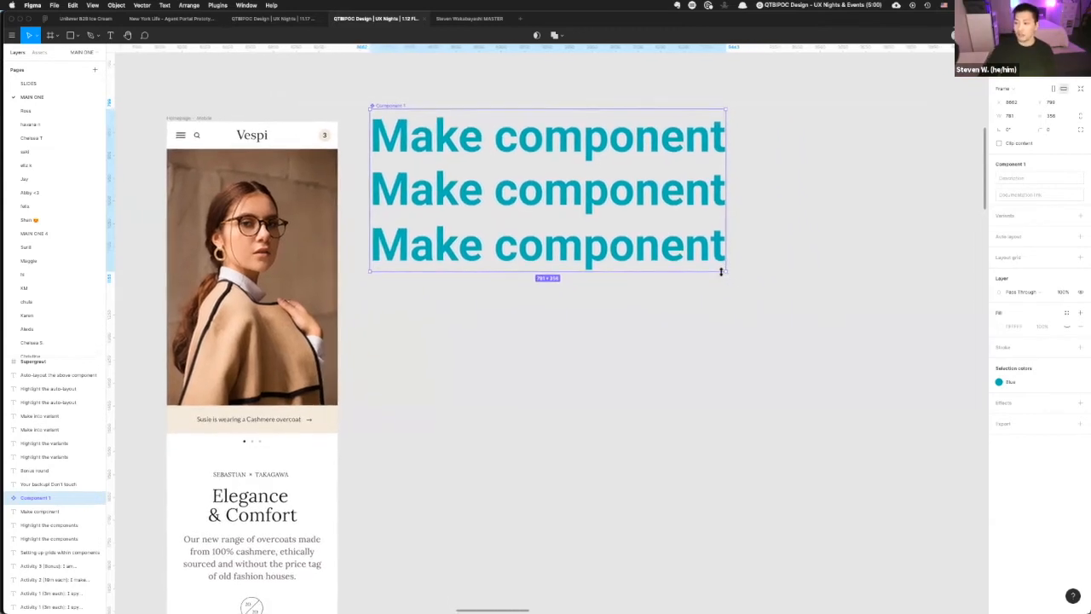
scroll(719, 271, right, 1)
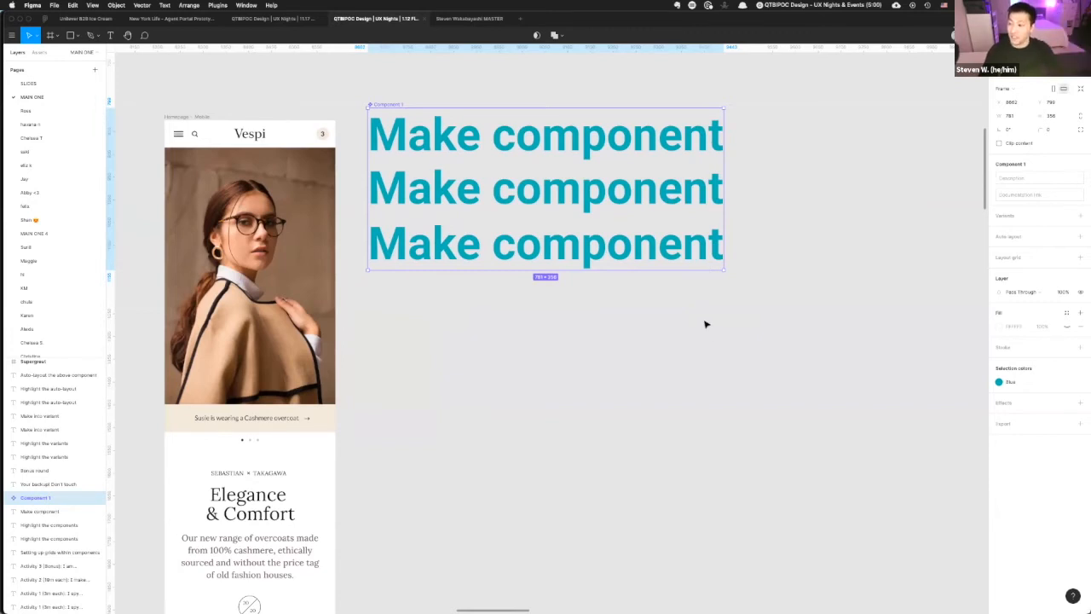
click(242, 134)
key(alt)
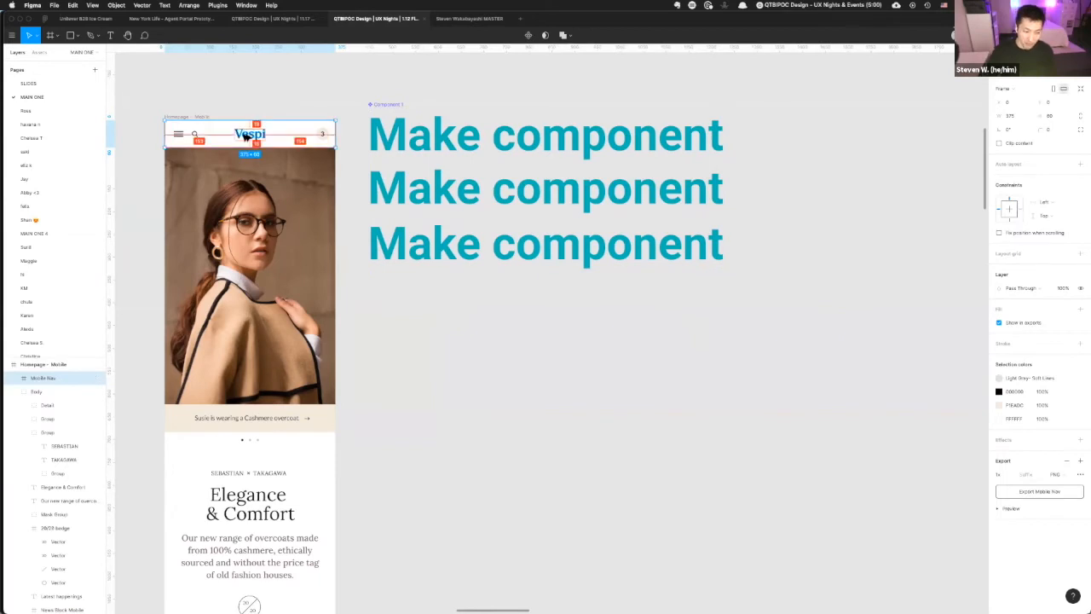
key(super+alt+k)
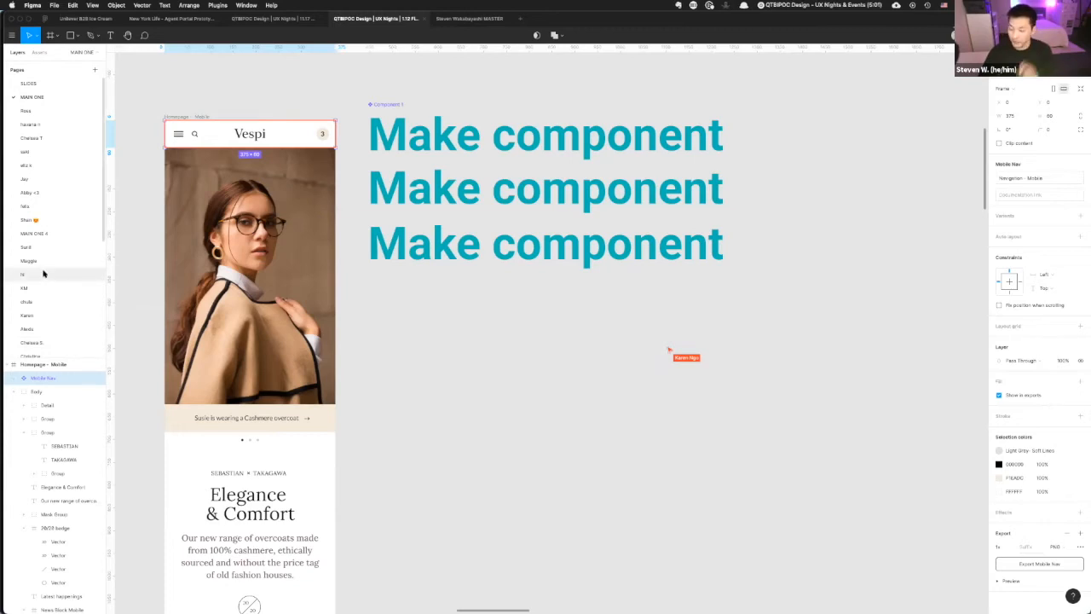
- Try duplicating the three-label component below the original, and undo each duplicate
click(512, 153)
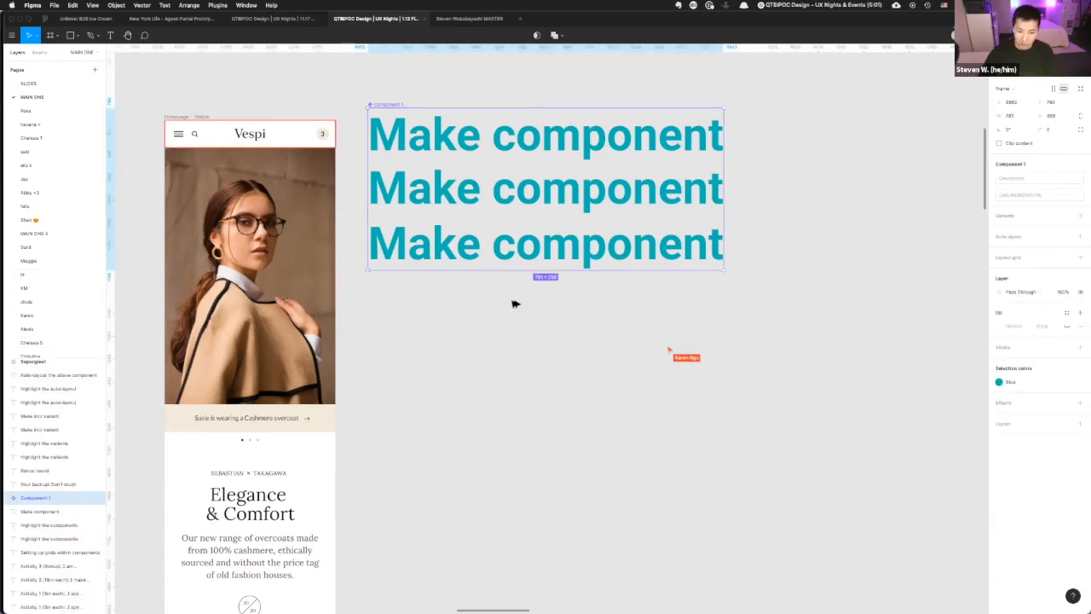
key(super+d)
key(super+z)
drag(438, 207, 439, 387)
key(super+z)
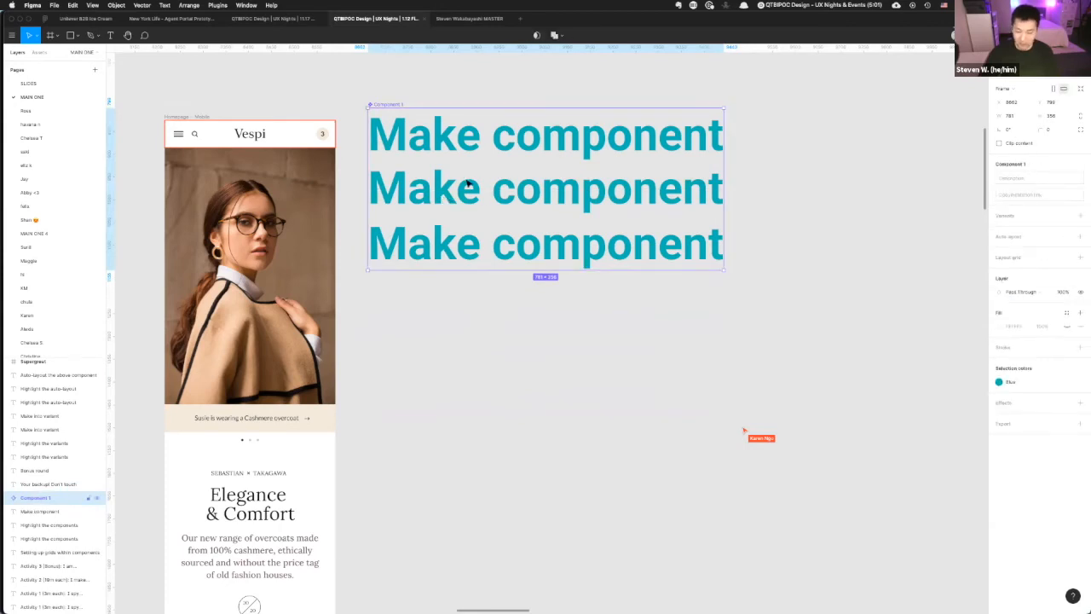
click(524, 292)
click(441, 182)
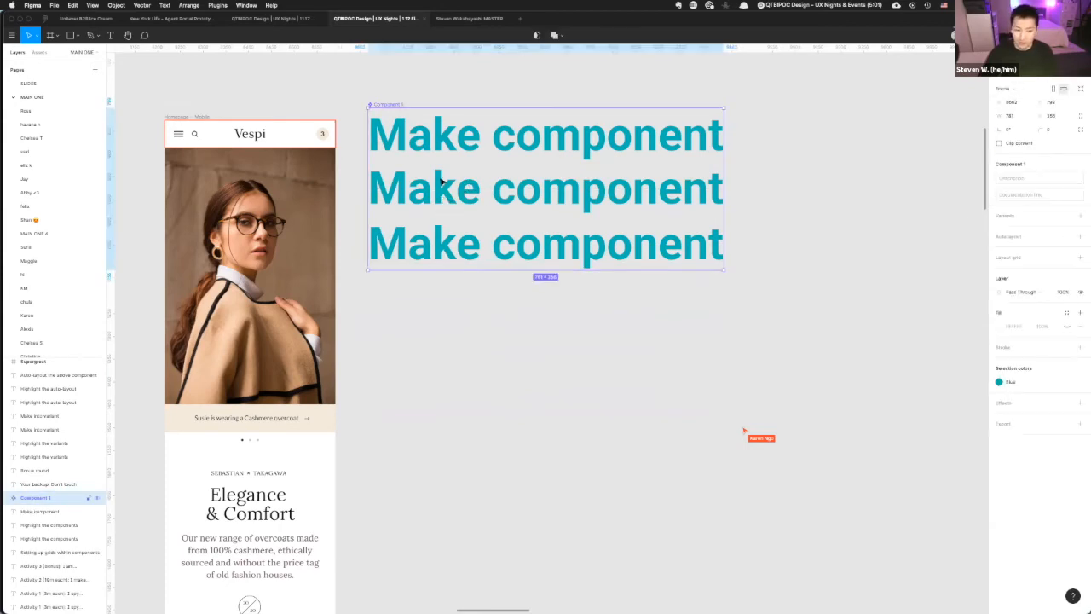
right_click(422, 179)
mouse_move(431, 185)
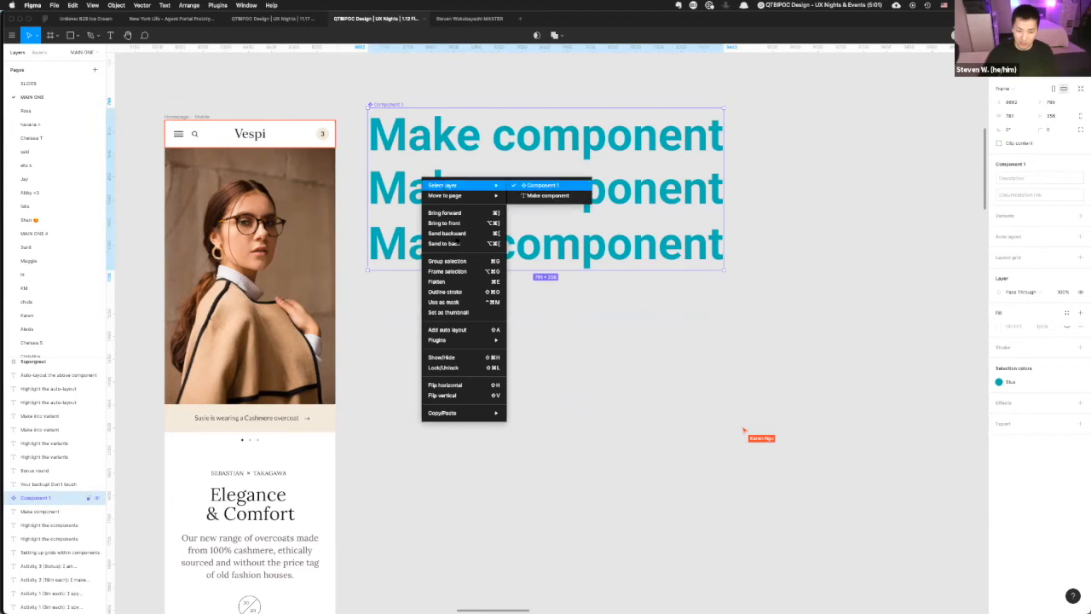
mouse_move(439, 340)
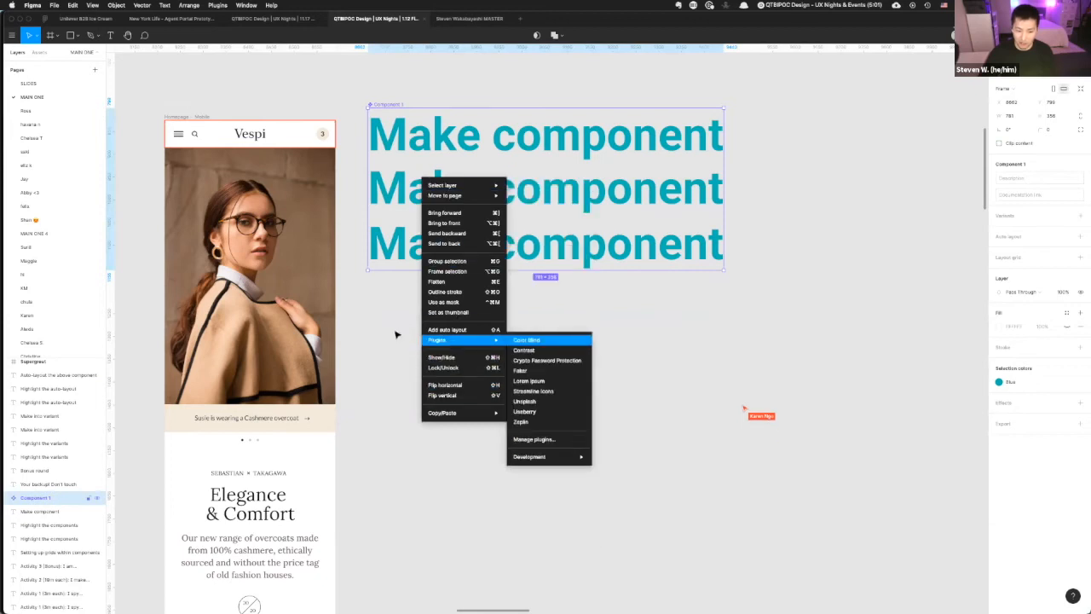
key(Escape)
- Place an instance of the three-label component directly beneath the original and delete that instance
key(ctrl+v)
drag(458, 437, 453, 328)
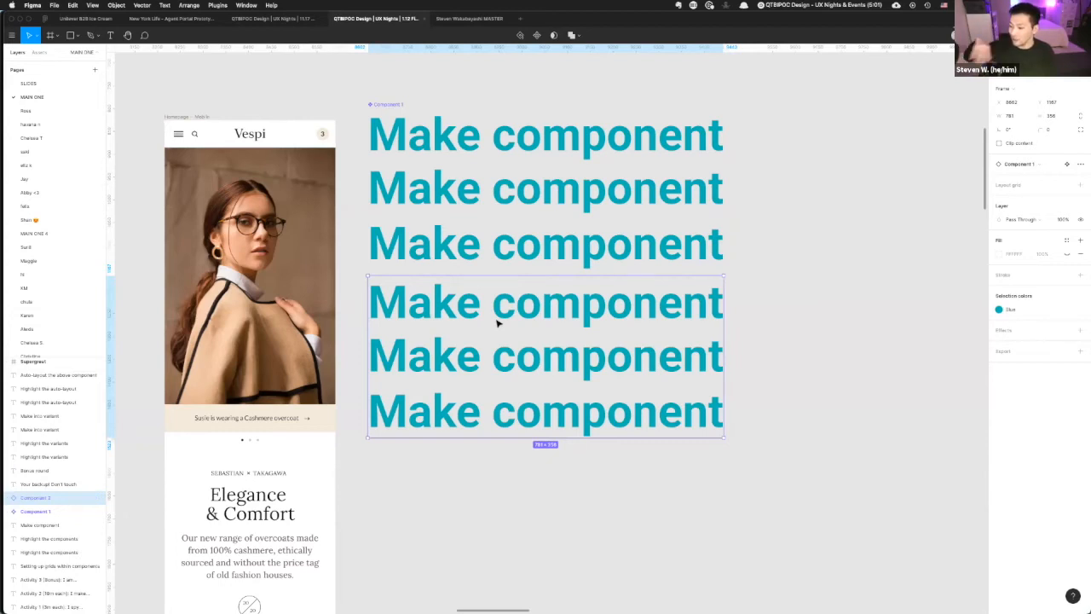
click(748, 299)
click(585, 318)
key(Delete)
- Duplicate the three-label component, move the duplicate below the original with a gap, and undo both actions
click(457, 224)
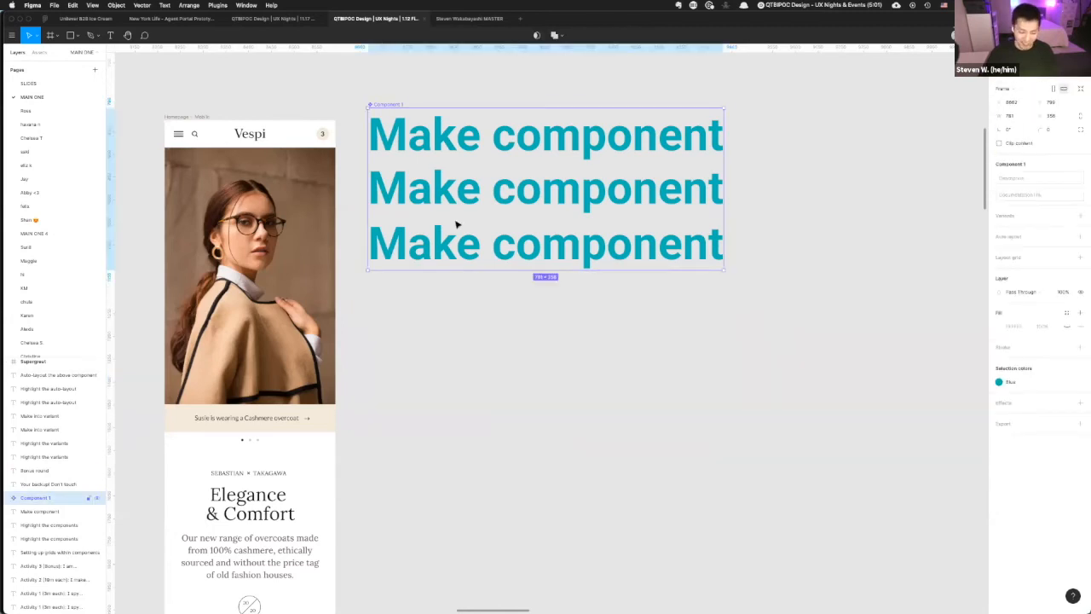
key(super+d)
drag(467, 188, 474, 385)
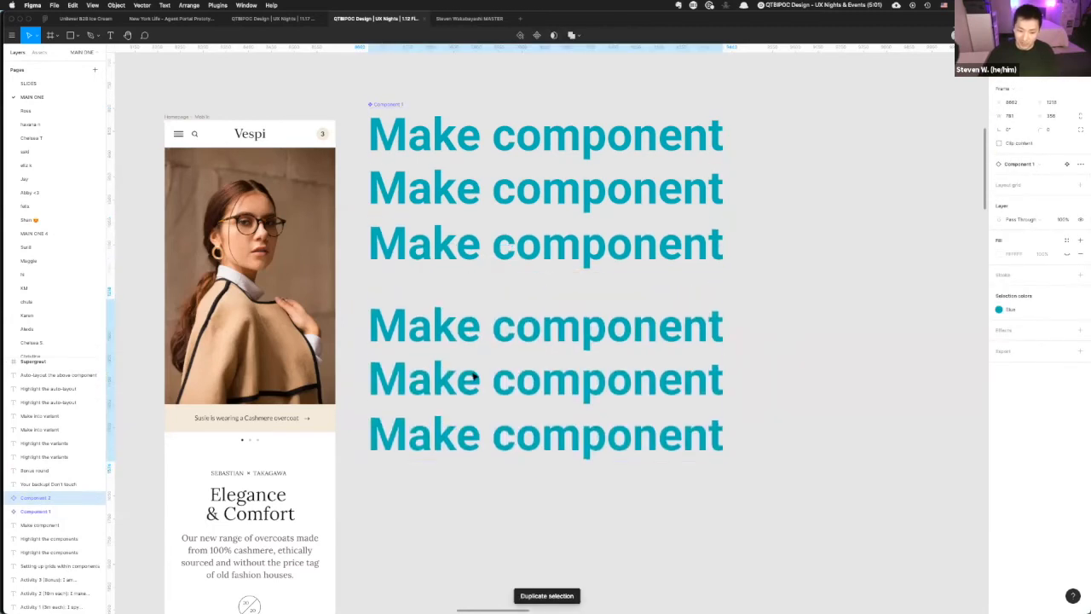
key(super+z)
key(super+z)
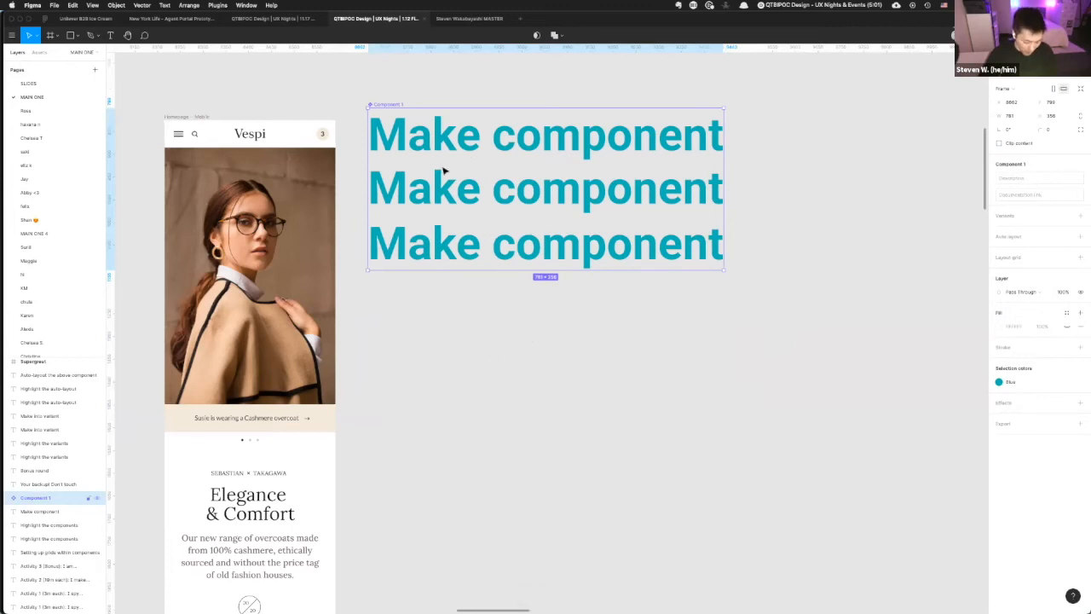
- Place an instance well below the three-label component, undo and restore it, move it closer to the original, and delete it
drag(441, 176, 450, 446)
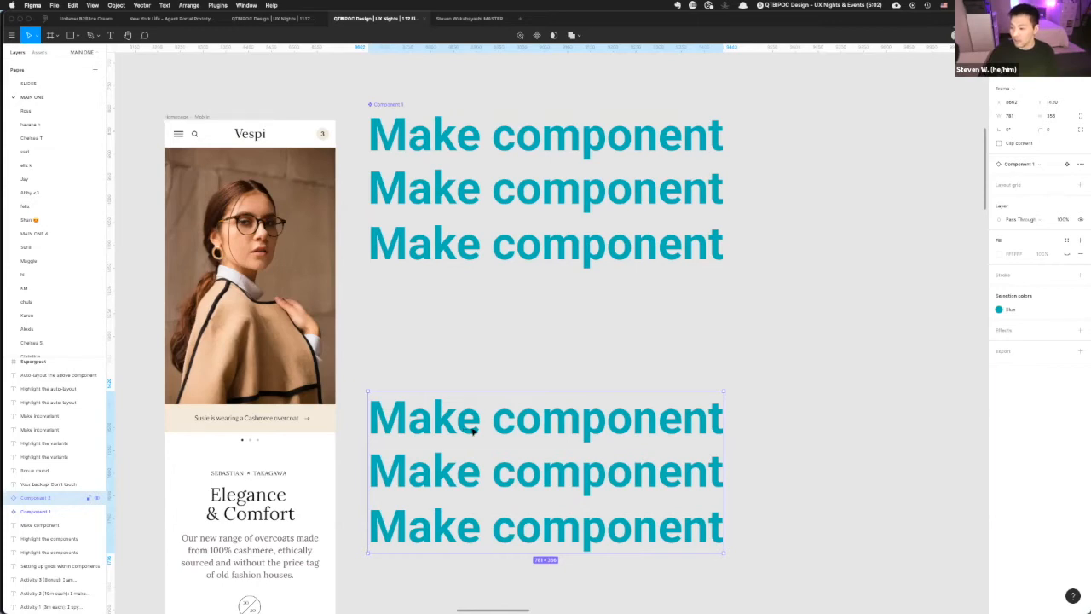
key(super+z)
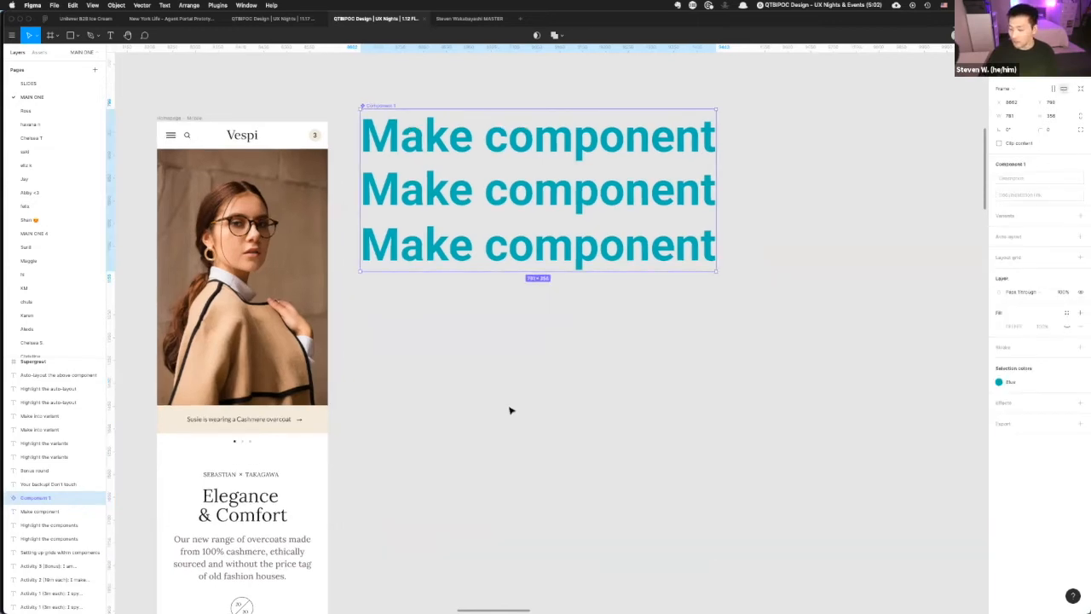
key(super+shift+z)
drag(458, 426, 458, 315)
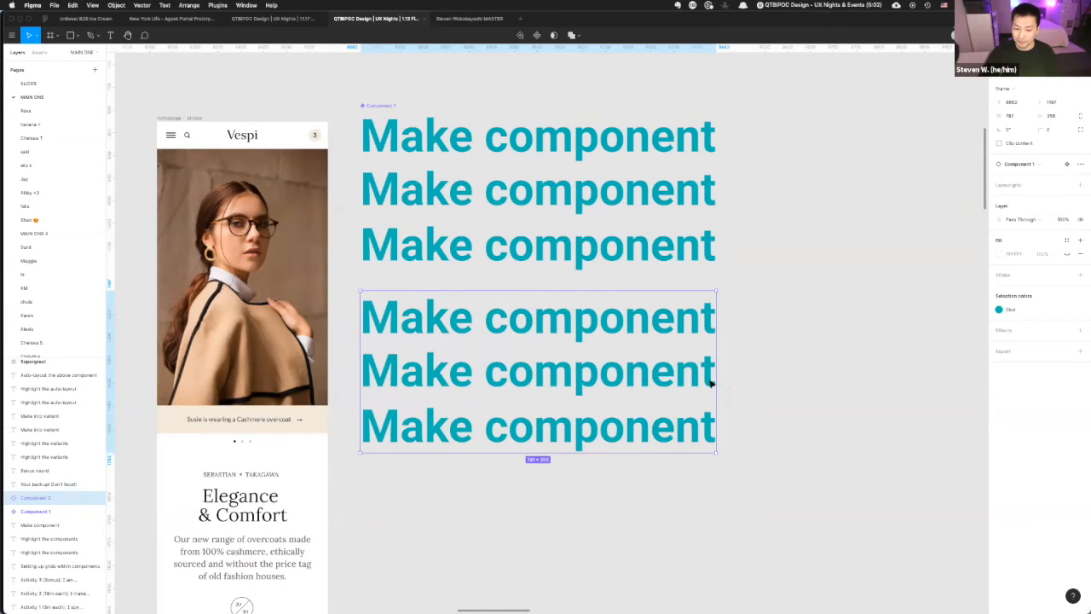
key(Delete)
- Try placing a copy of the three-label component beside the original and moving it underneath, and delete the copy
click(412, 243)
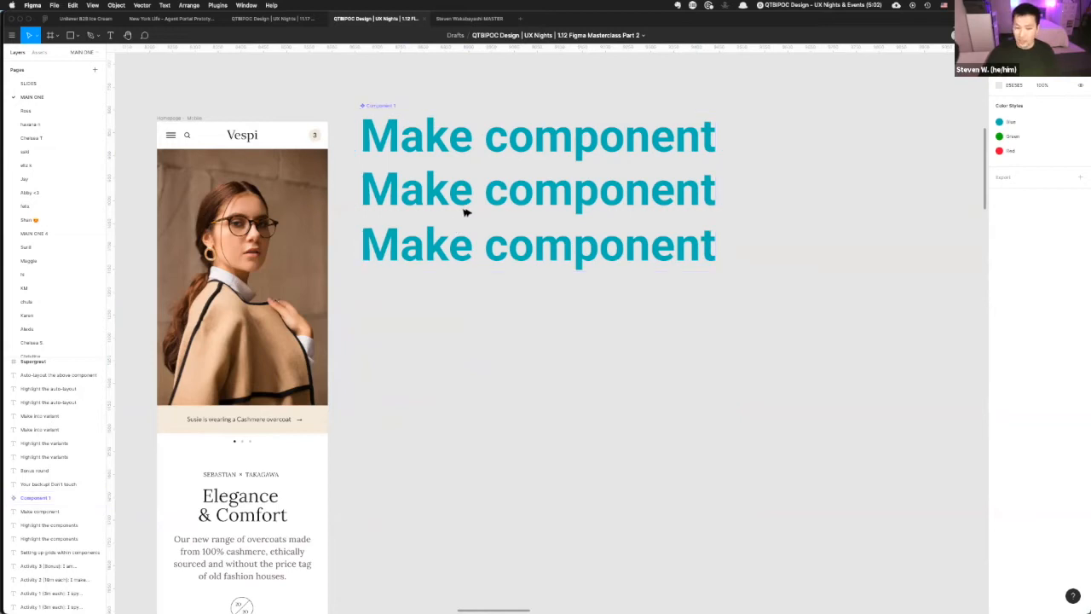
drag(460, 183, 922, 237)
drag(616, 198, 480, 335)
key(Delete)
- Add two instances of the three-label component in an evenly spaced column below the original
click(436, 161)
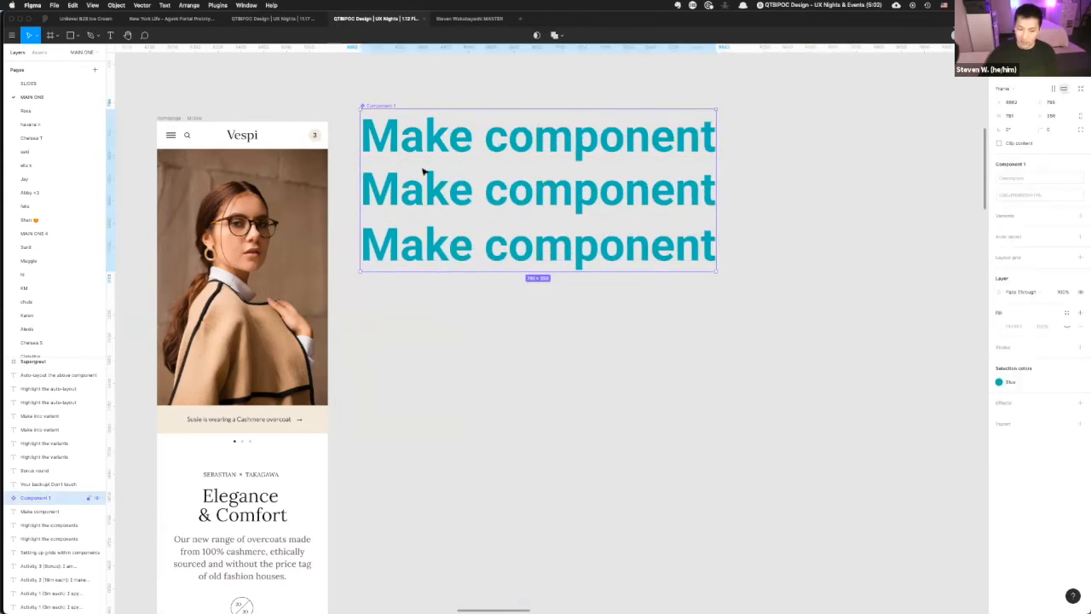
key(super+d)
key(super+d)
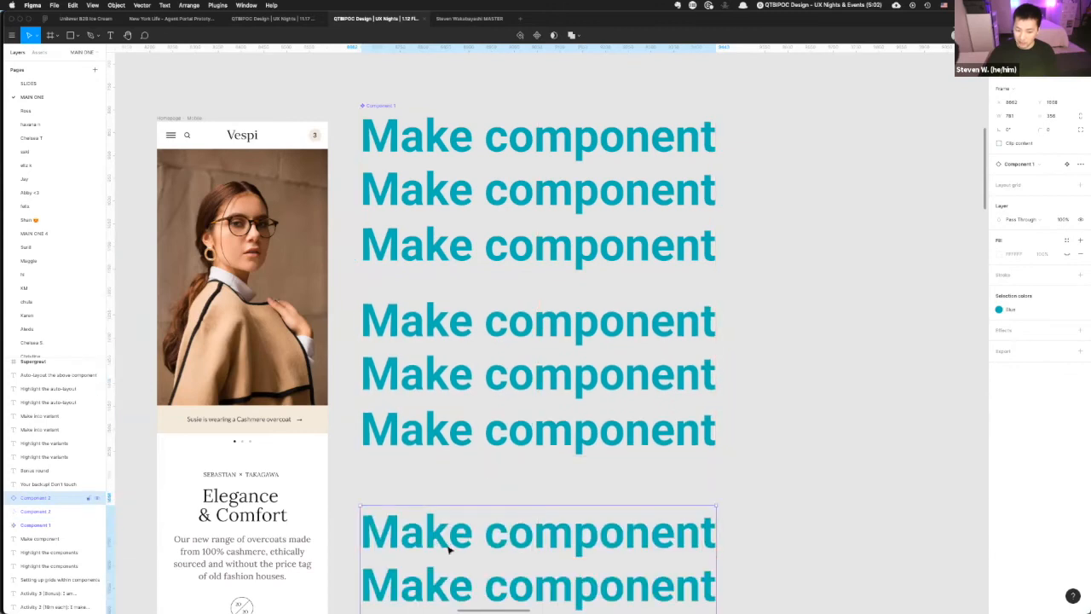
- Move the lowest instance up closer to the instance above it in the component column
drag(446, 511, 448, 495)
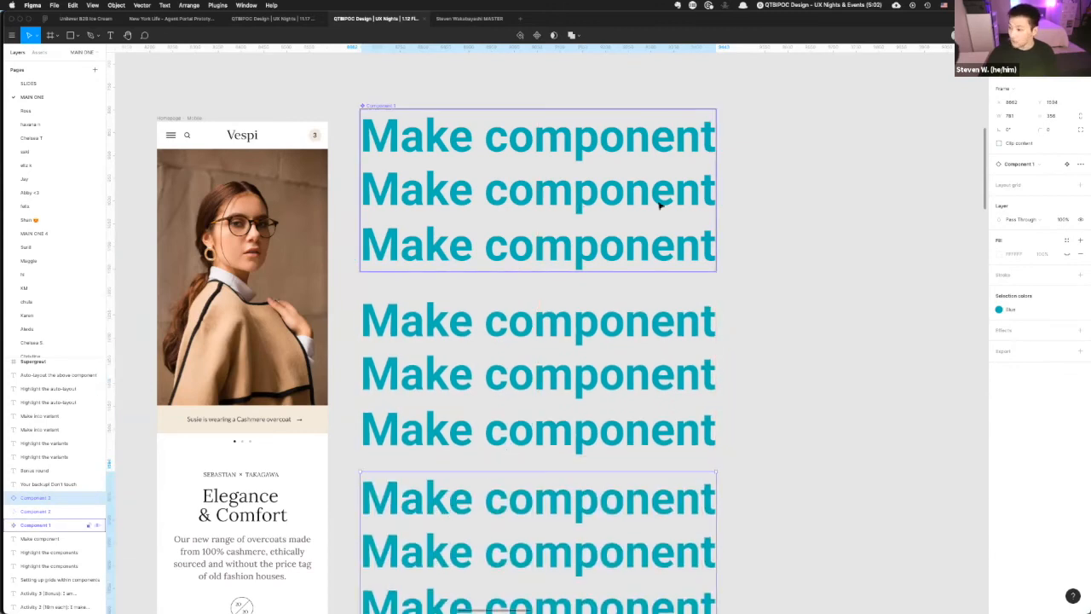
scroll(528, 415, down, 3)
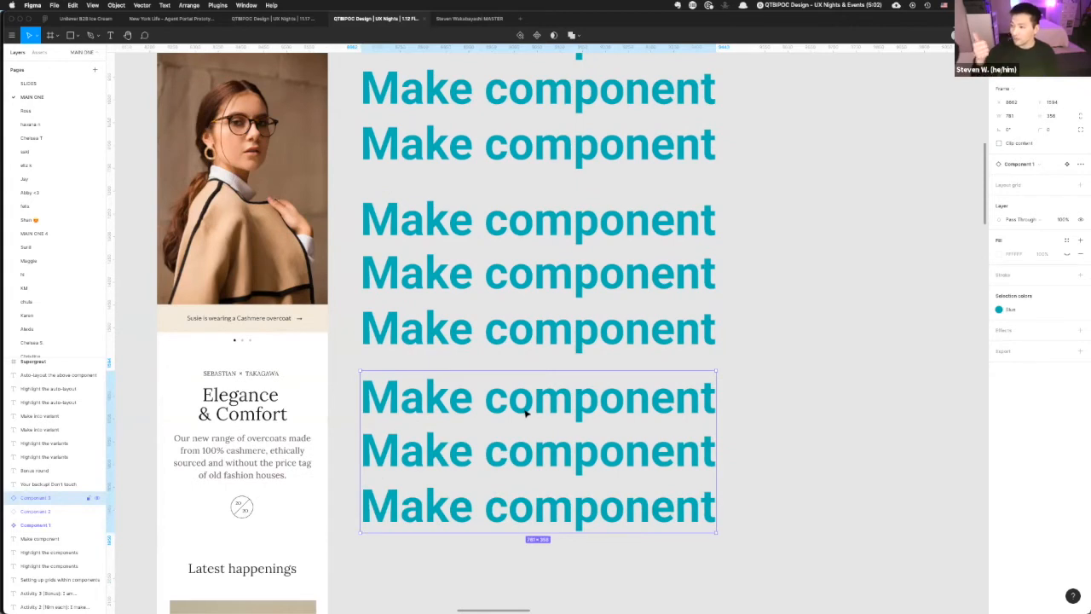
scroll(524, 417, down, 2)
scroll(685, 404, down, 2)
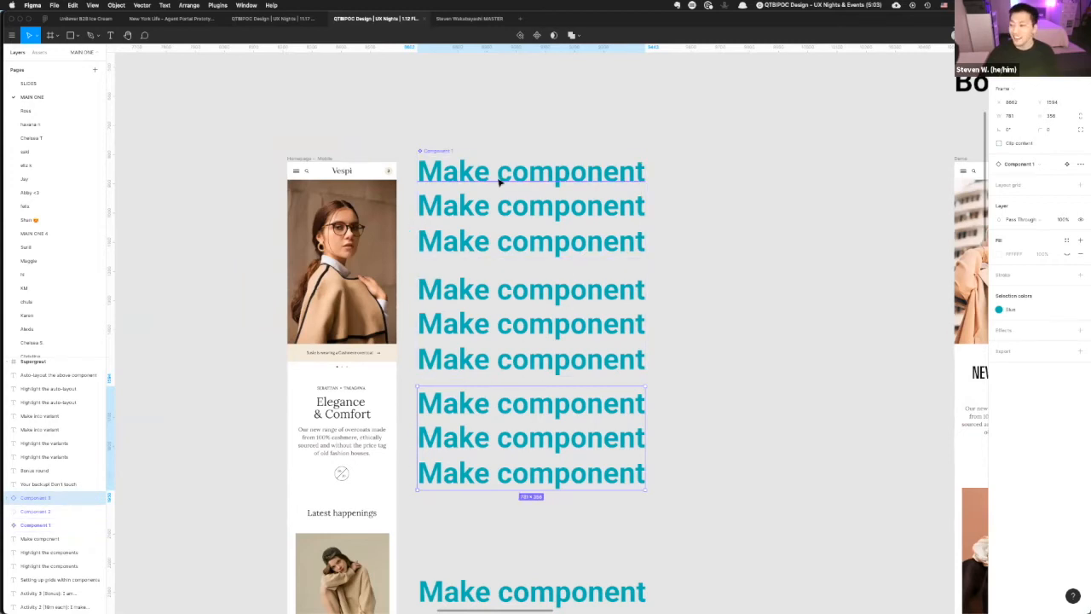
scroll(500, 178, up, 3)
scroll(421, 164, up, 4)
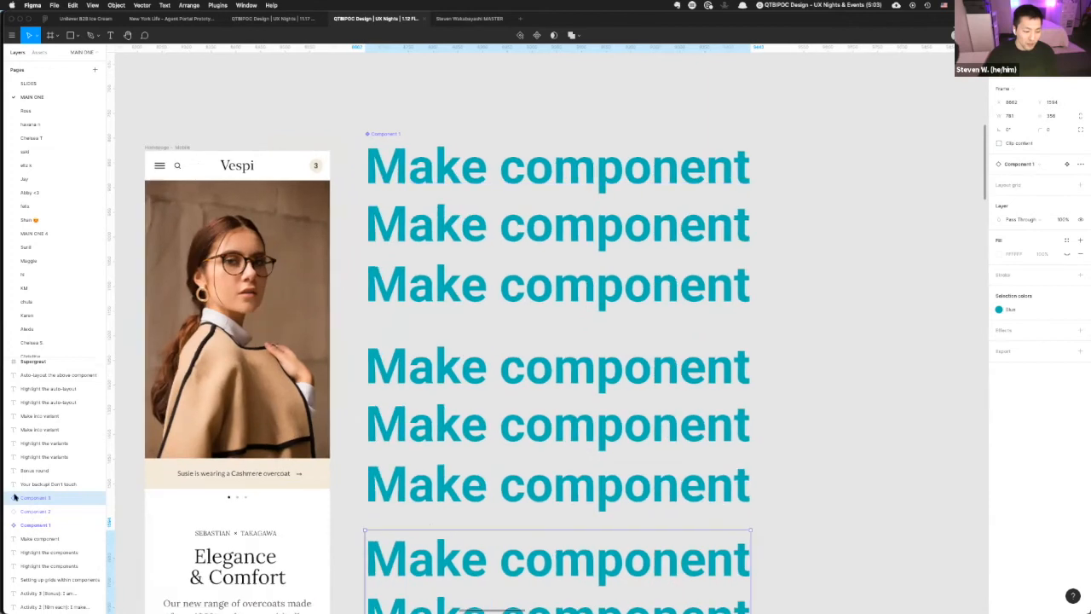
- Try pulling the third label down out of the main three-label component, and undo the last moves
mouse_move(374, 130)
mouse_down()
mouse_move(374, 36)
mouse_move(376, 110)
mouse_up()
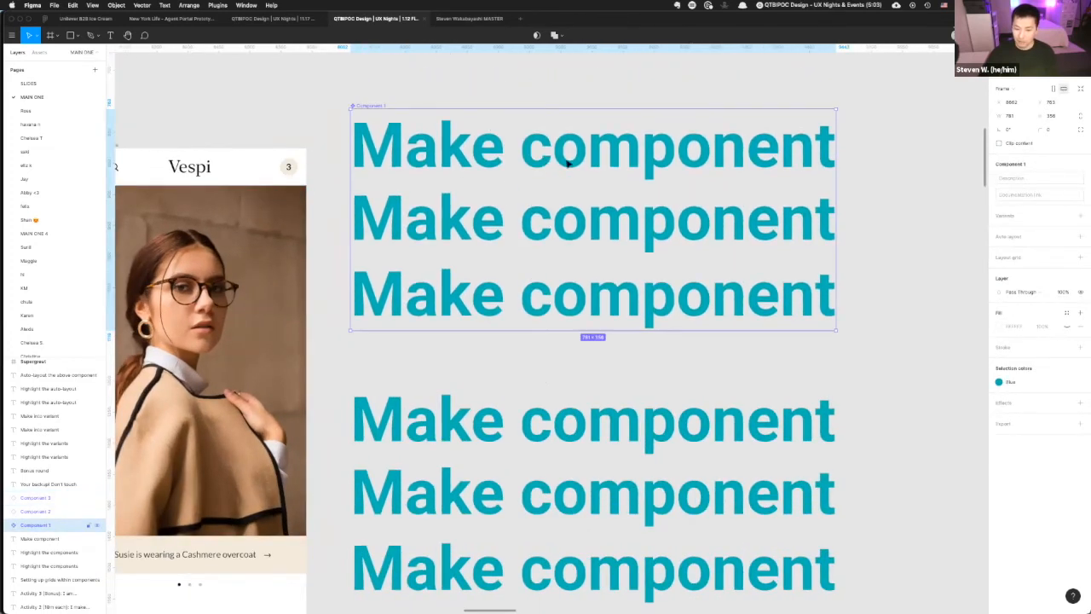
double_click(568, 162)
click(570, 232)
click(585, 312)
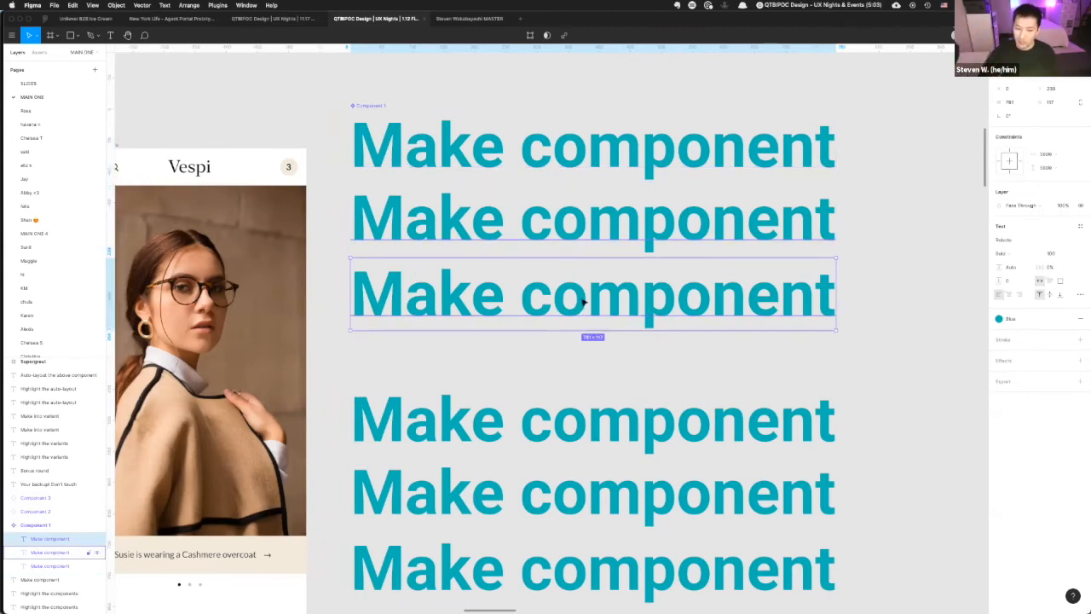
scroll(580, 299, down, 1)
drag(579, 300, 580, 337)
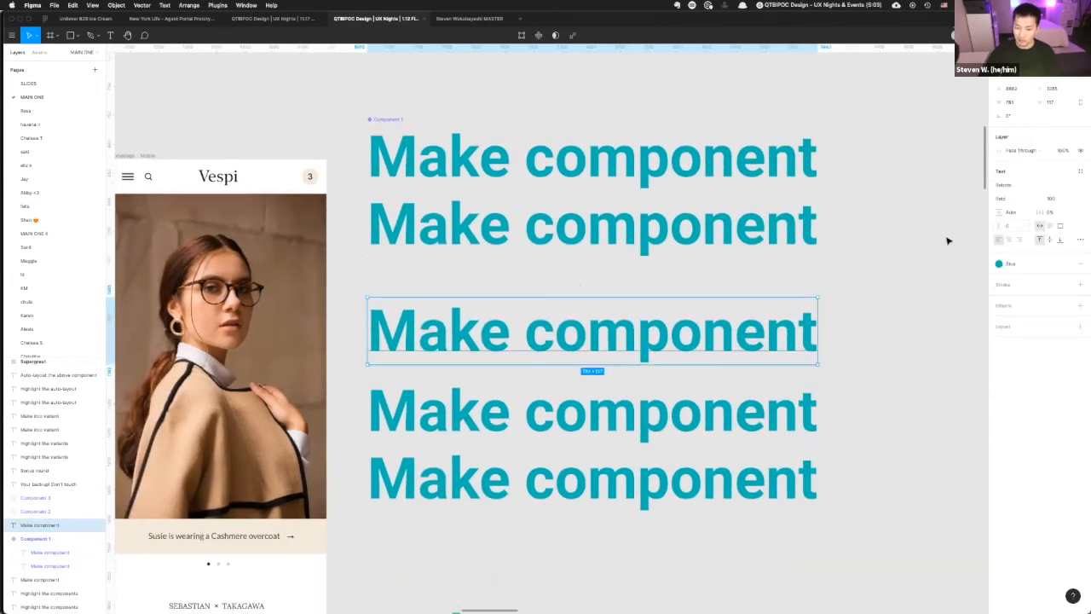
scroll(946, 239, down, 3)
scroll(910, 259, down, 1)
drag(792, 230, 816, 132)
key(super+z)
key(super+z)
- Move the main component higher above its instances and remove its third label
click(742, 195)
drag(743, 195, 742, 94)
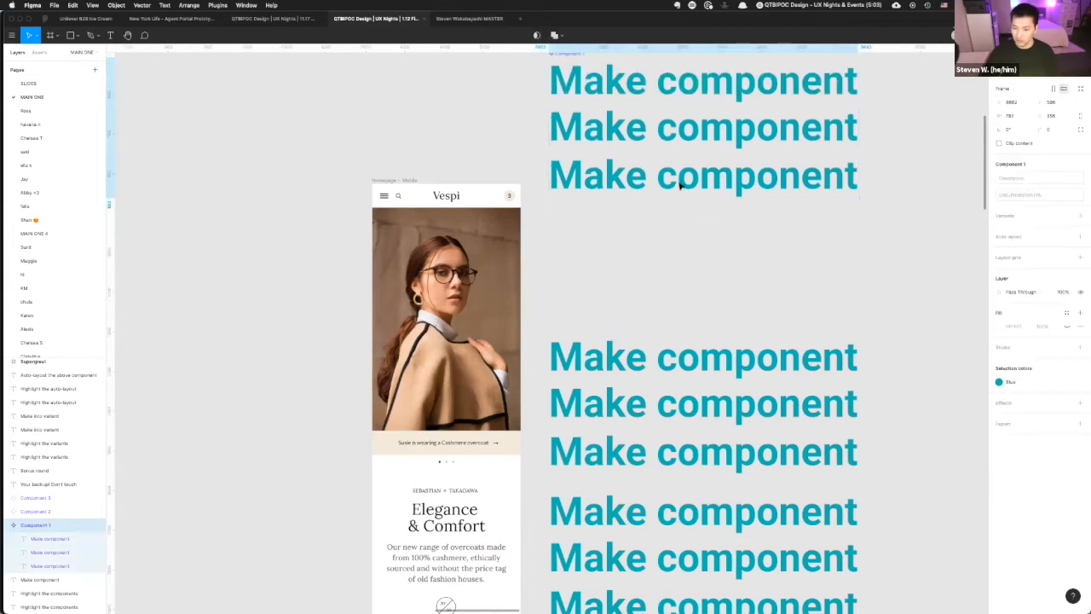
double_click(673, 186)
drag(682, 188, 671, 221)
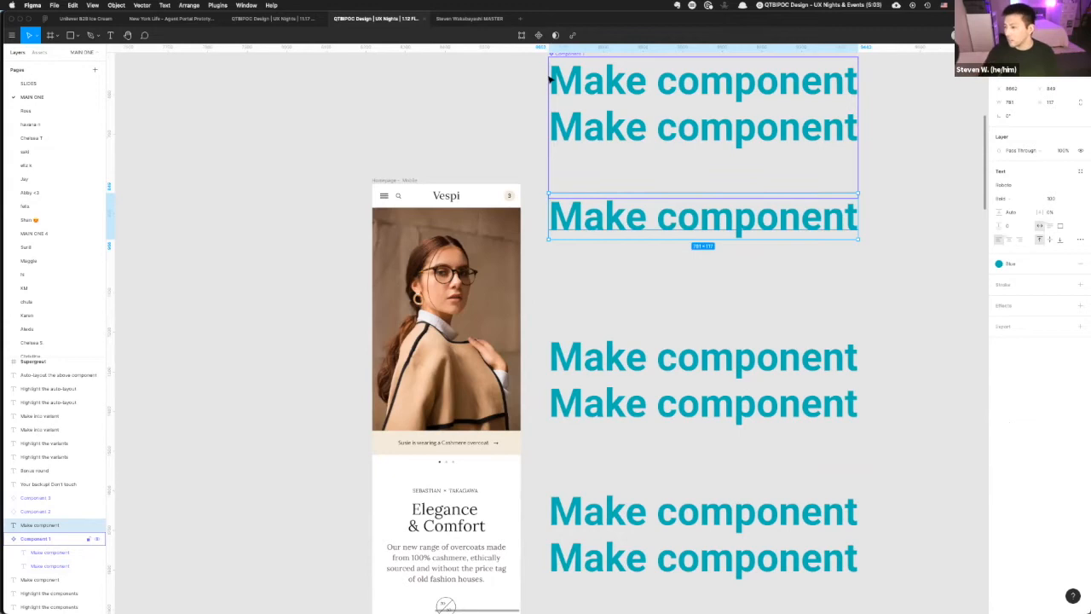
key(Delete)
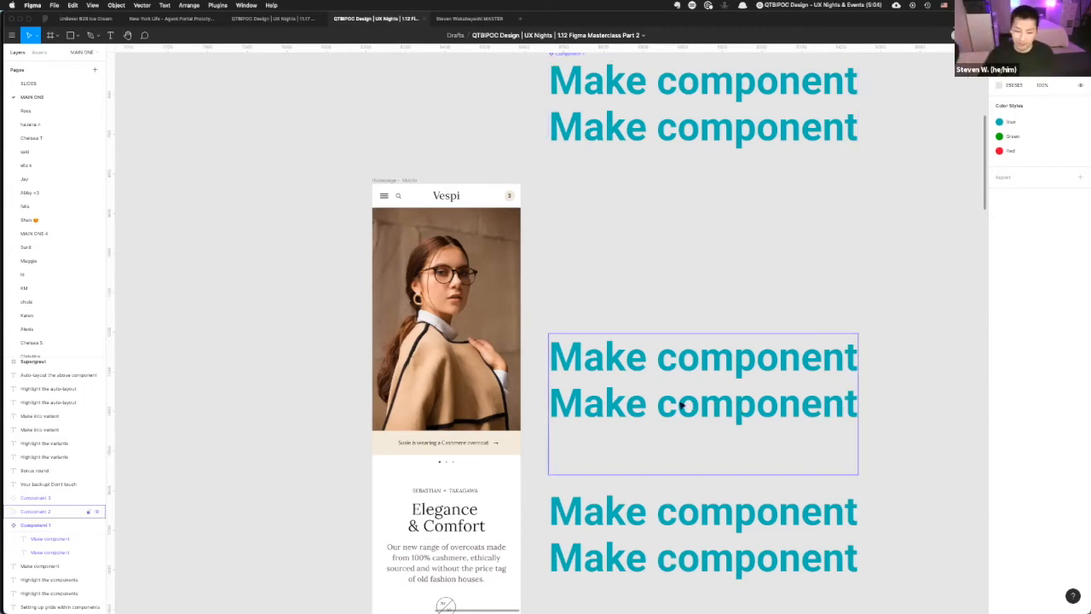
- Examine the edited main component and its instances, the mobile mockup's navigation bar, and the article blocks under Latest happenings
scroll(551, 275, down, 5)
click(586, 180)
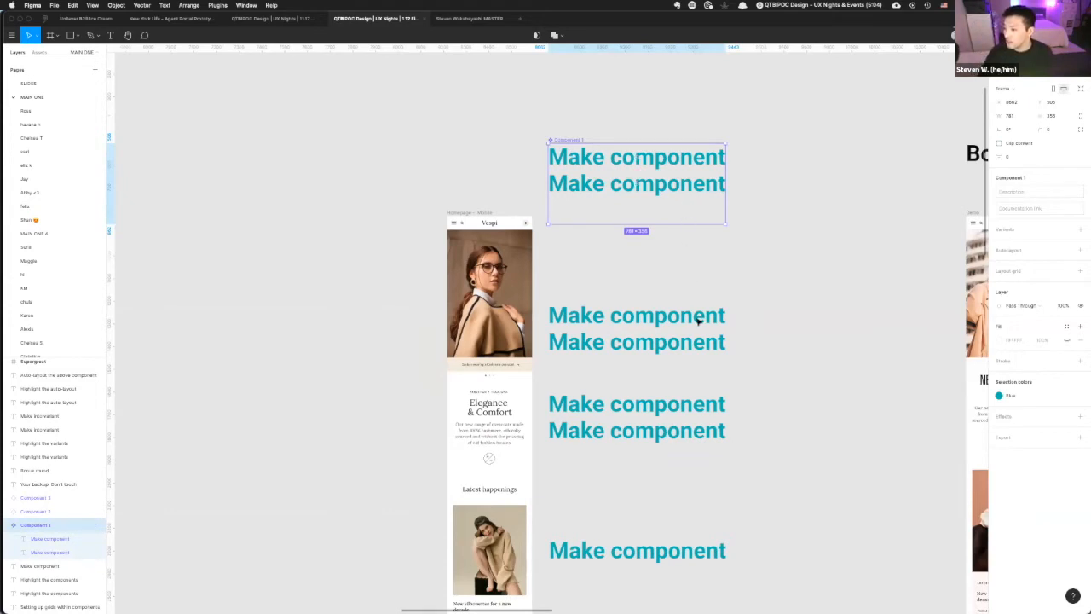
scroll(509, 333, down, 2)
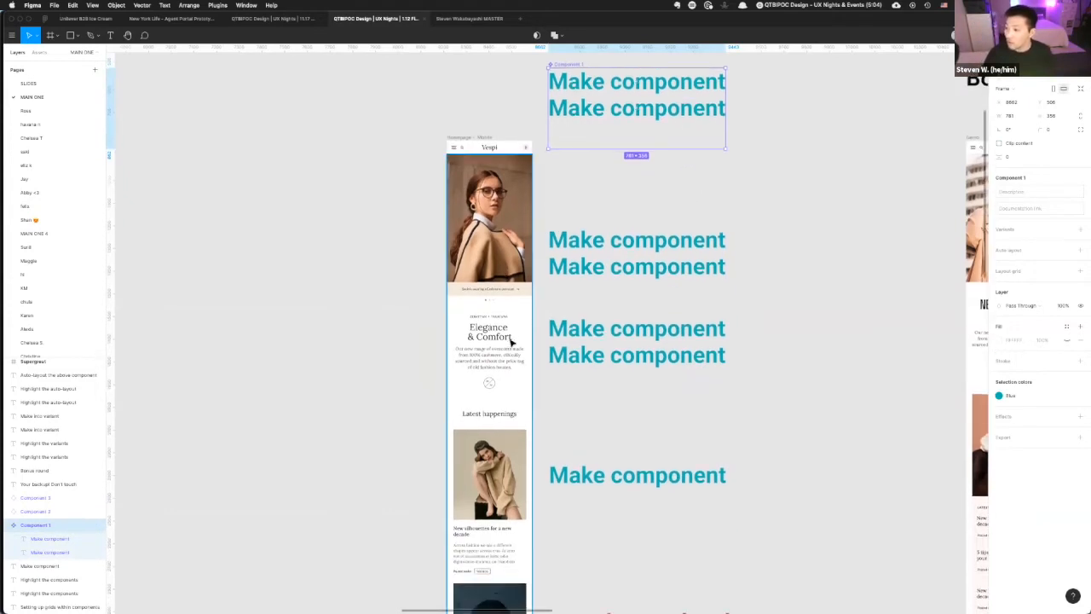
click(498, 148)
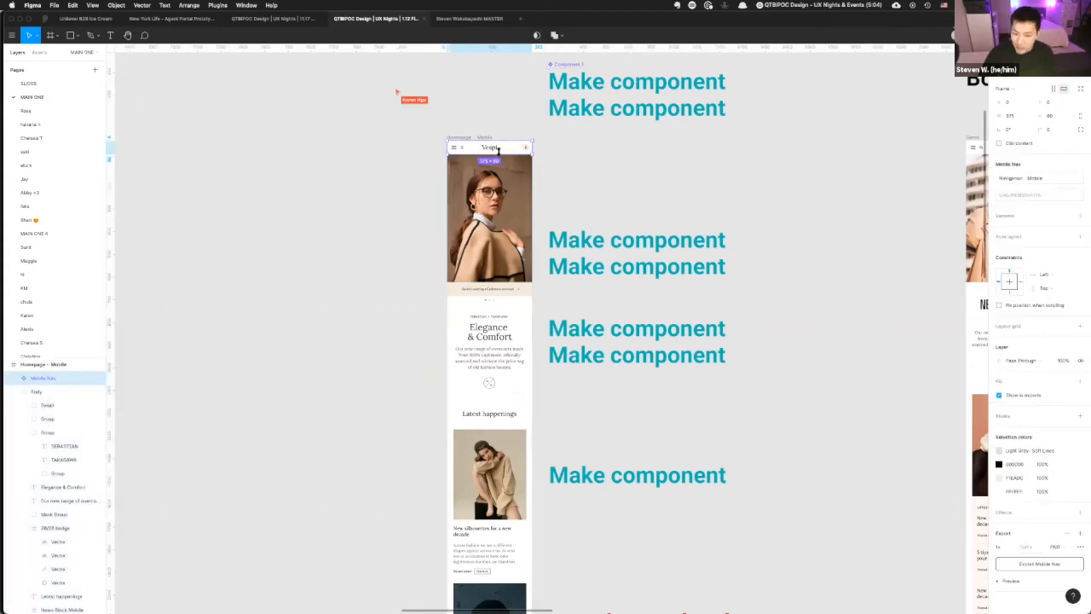
scroll(543, 415, down, 3)
scroll(543, 415, down, 3)
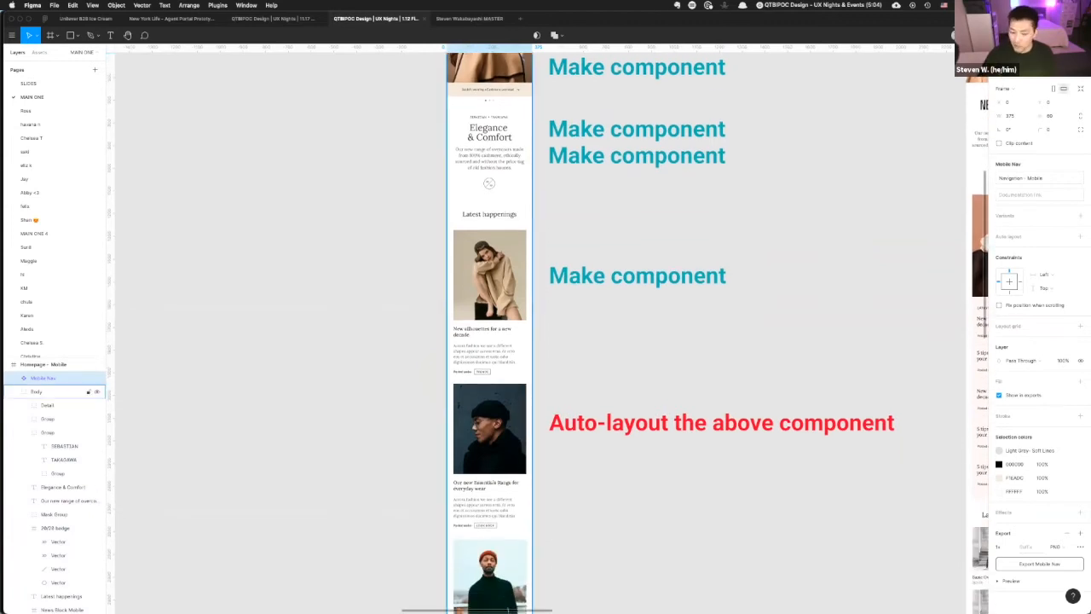
scroll(488, 381, down, 8)
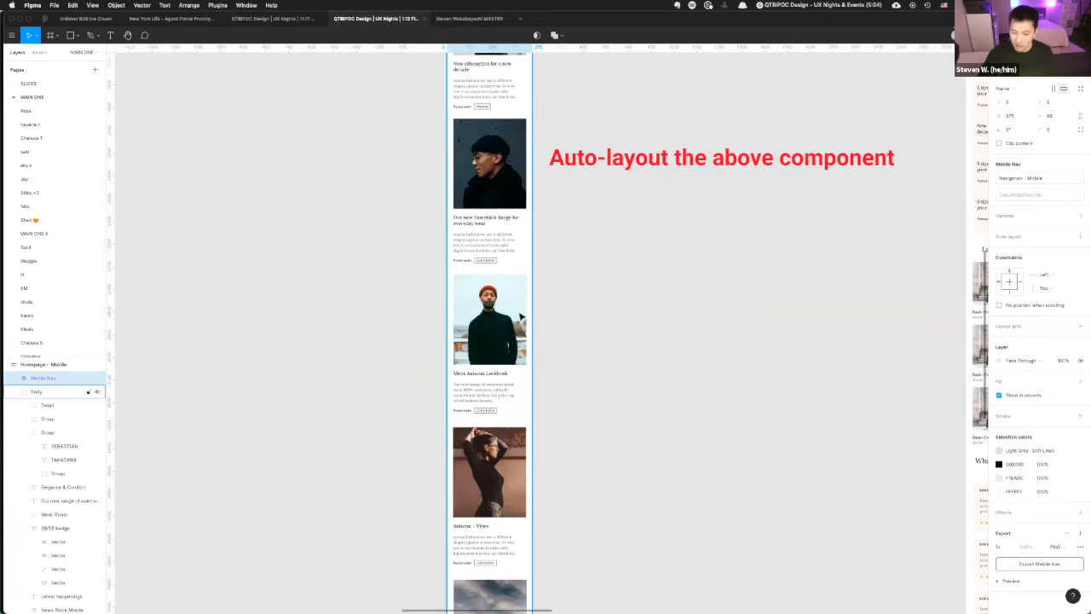
scroll(520, 316, down, 2)
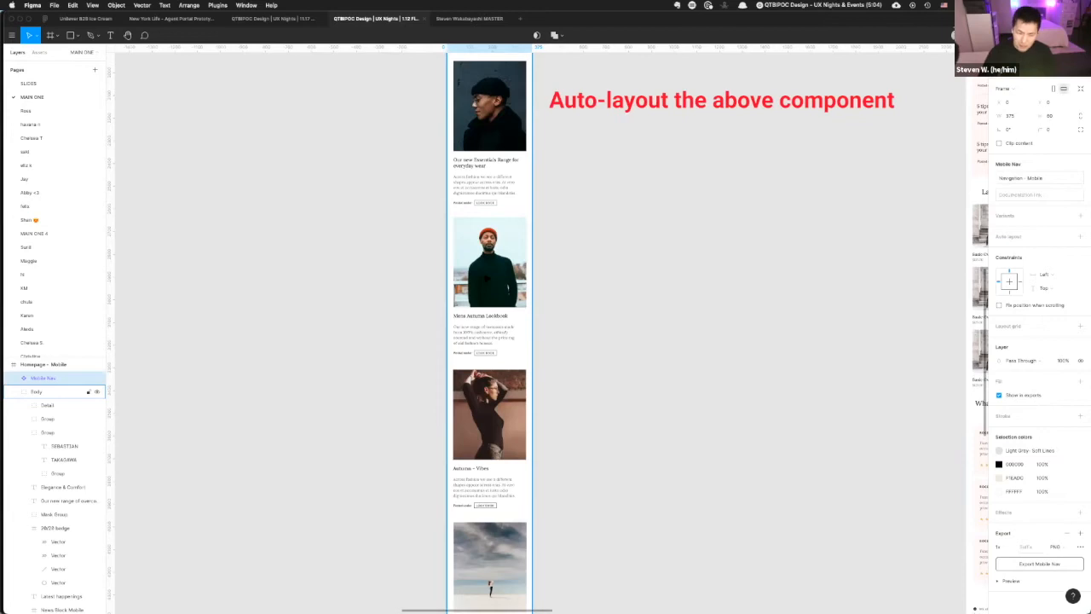
click(490, 260)
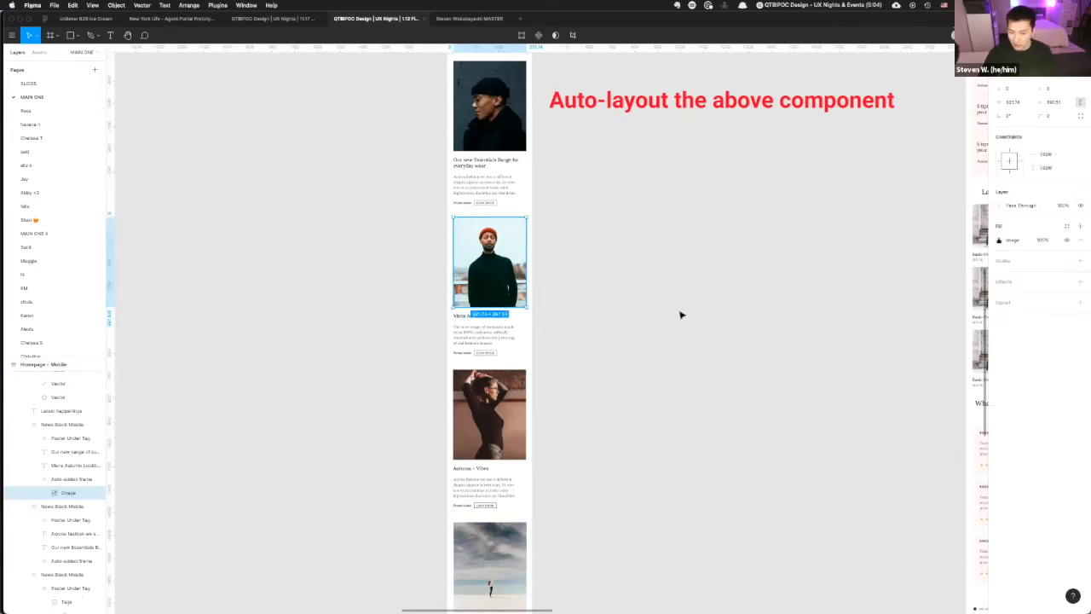
click(593, 178)
scroll(602, 183, up, 5)
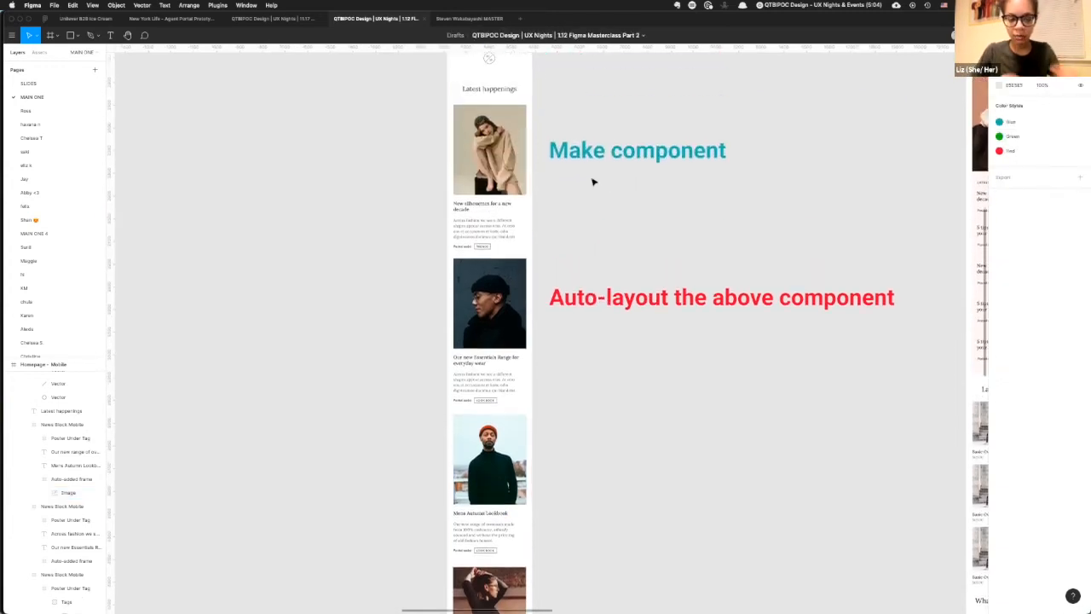
scroll(560, 112, up, 5)
scroll(619, 248, up, 4)
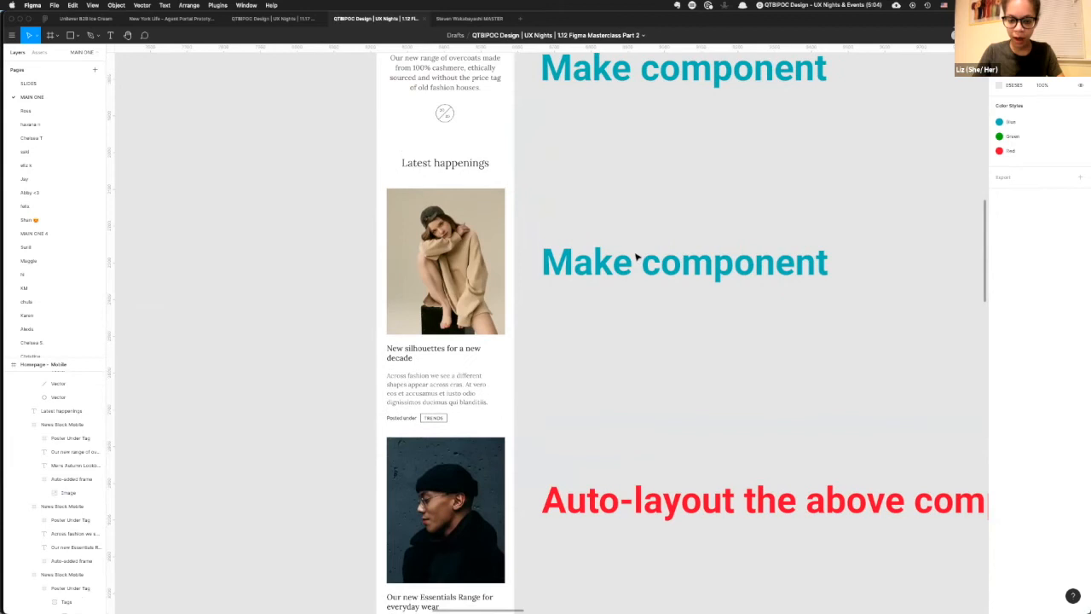
scroll(635, 254, up, 1)
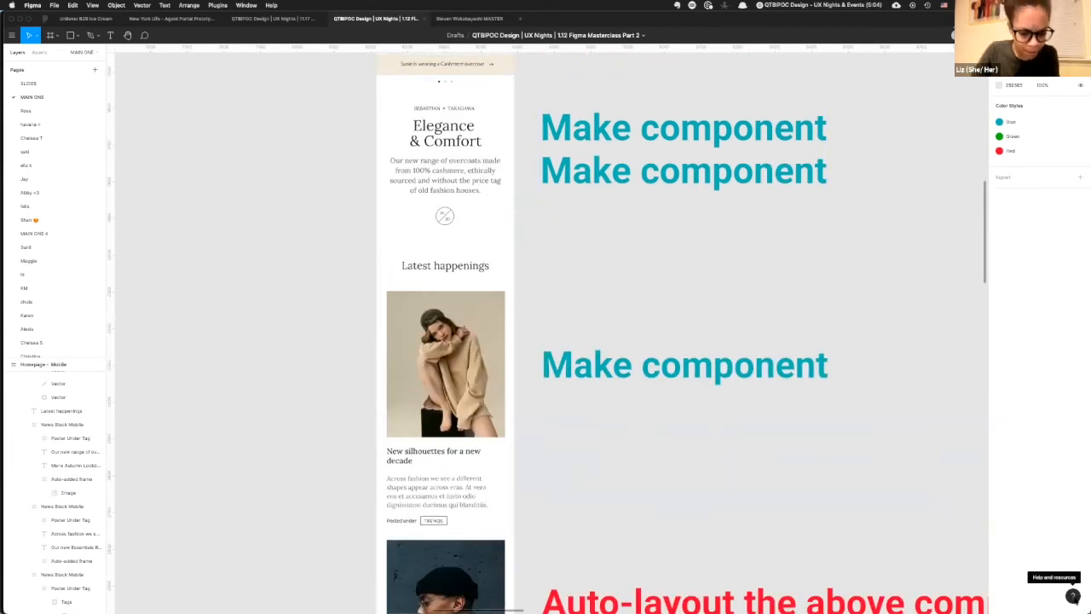
- Browse the View, Zoom and Shape categories of the keyboard shortcuts reference, close it and open it again
click(1072, 596)
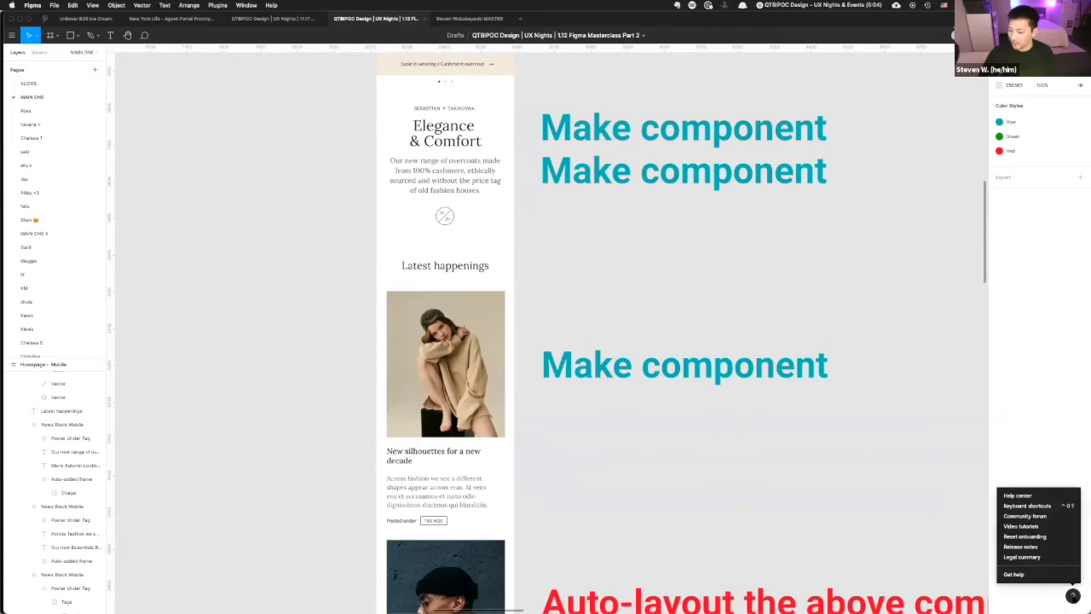
click(1063, 506)
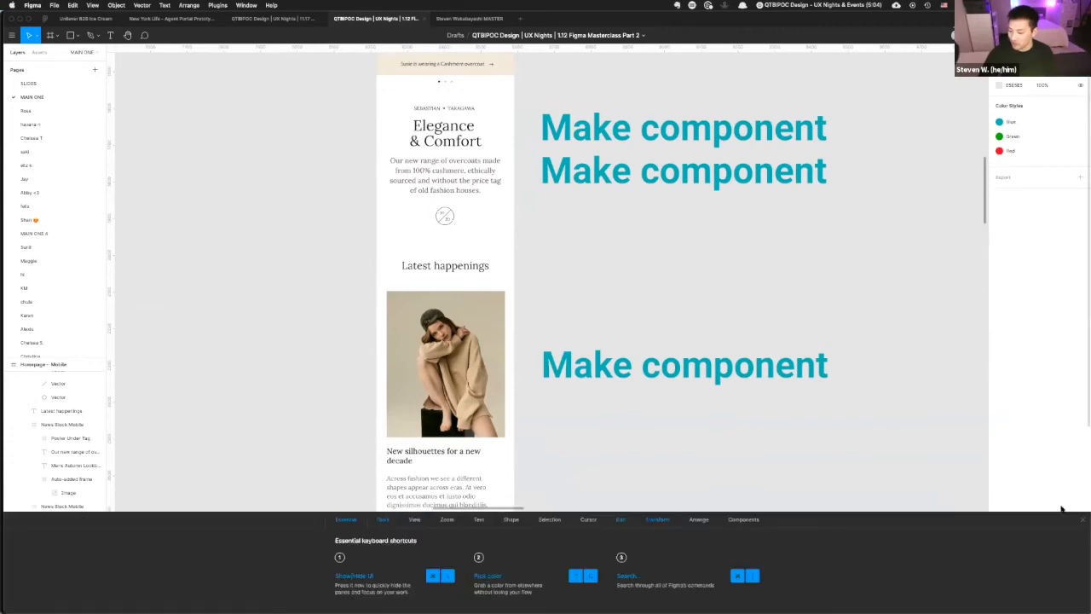
click(414, 520)
click(447, 520)
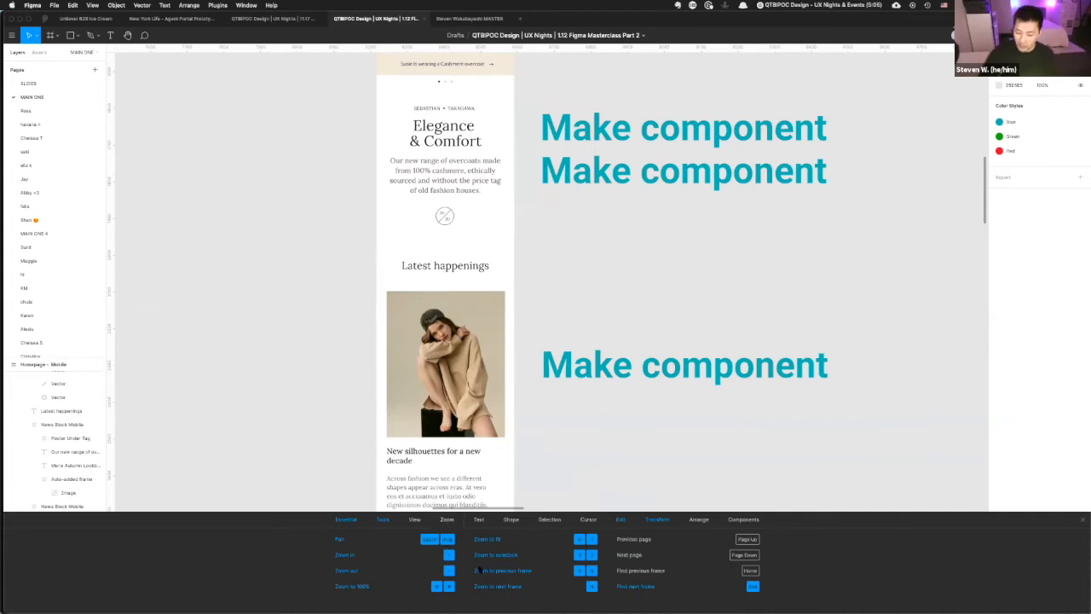
click(512, 520)
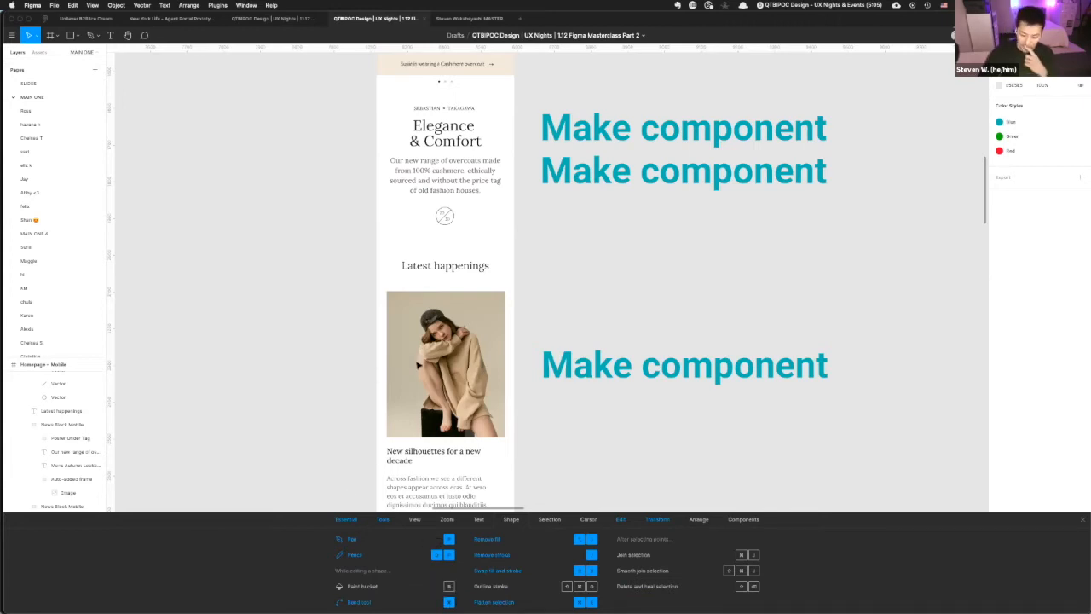
click(1082, 519)
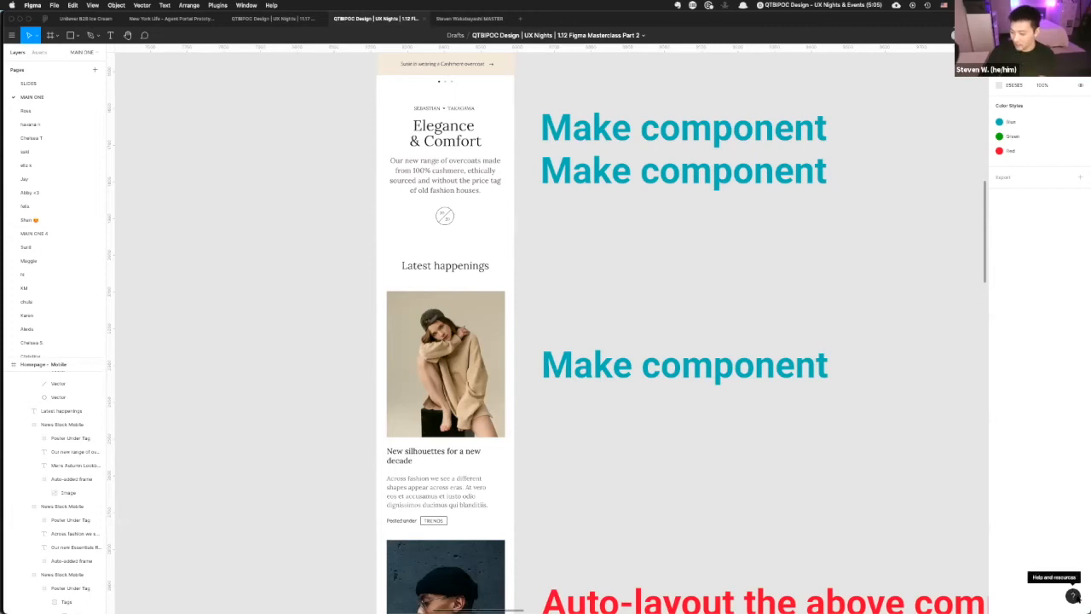
click(1073, 596)
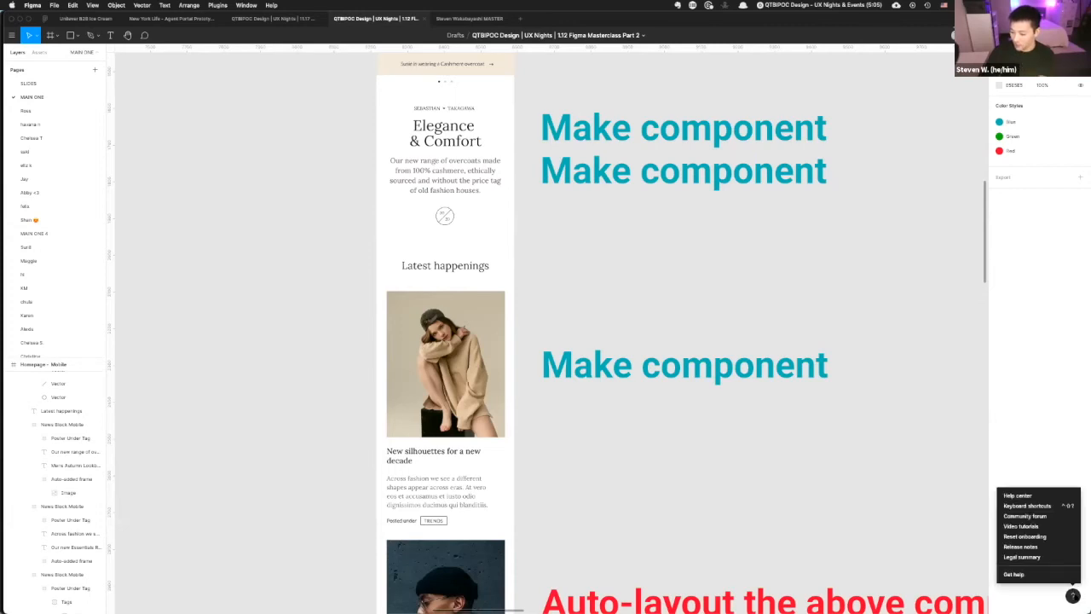
click(1032, 507)
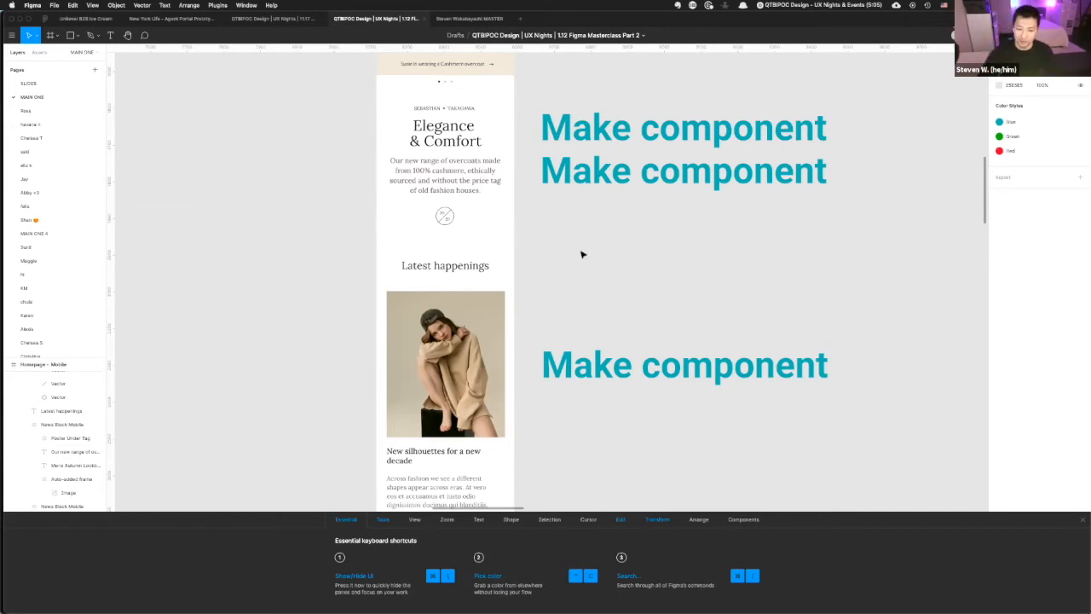
- Undo the recent component edits, restoring the main component's third label and original position and removing both instances below it
scroll(612, 238, down, 3)
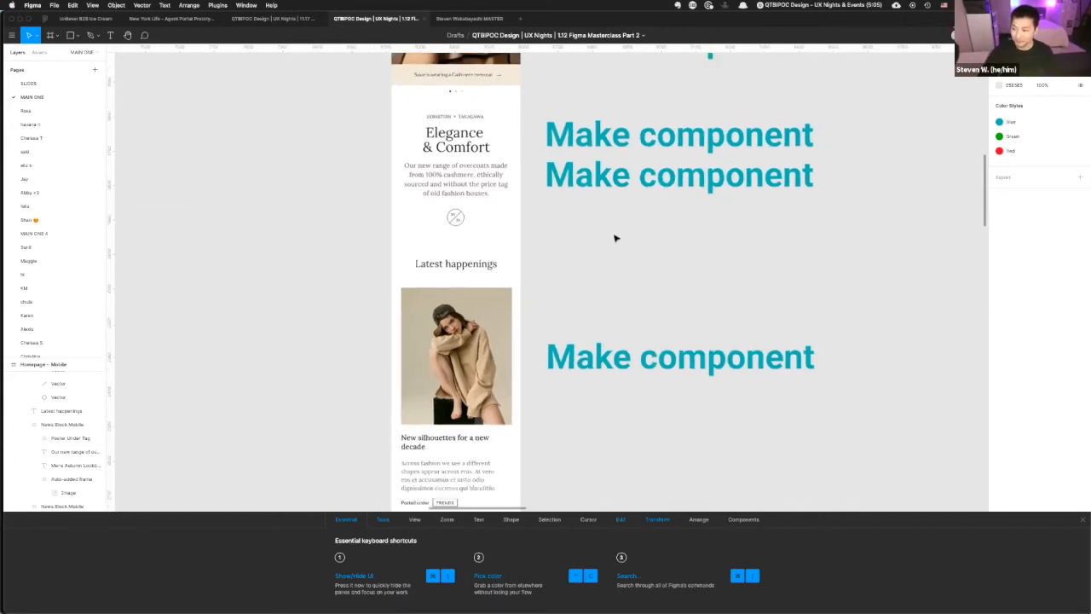
scroll(582, 248, down, 3)
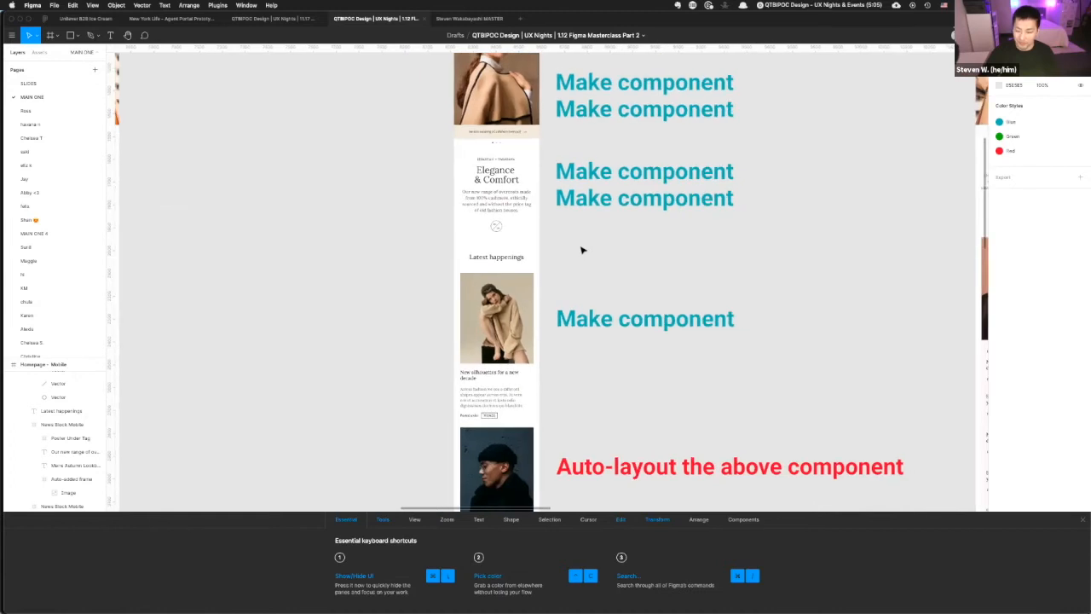
scroll(582, 249, down, 3)
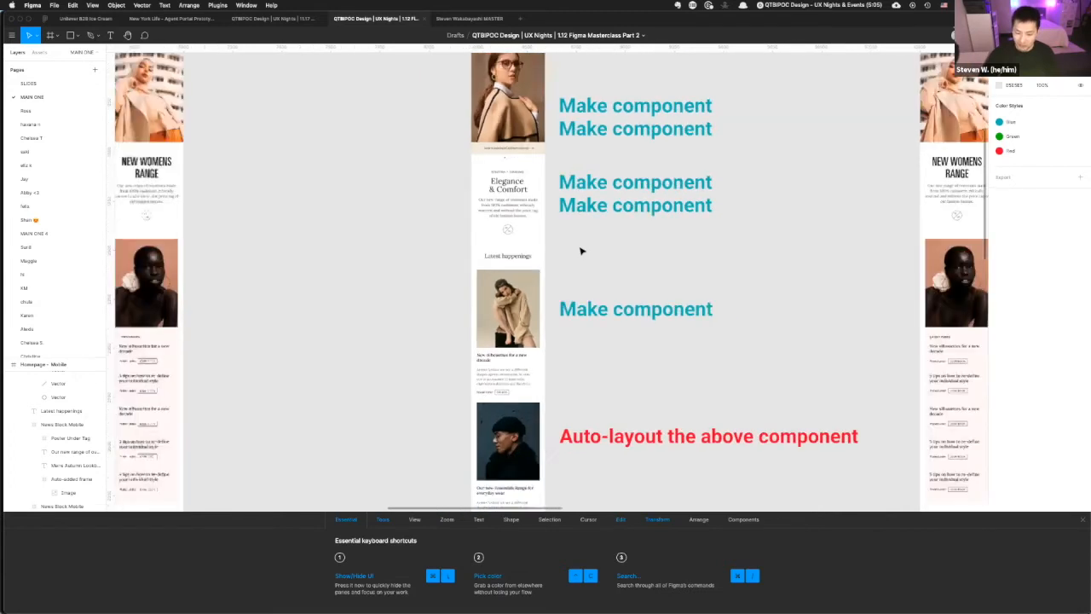
scroll(648, 241, up, 5)
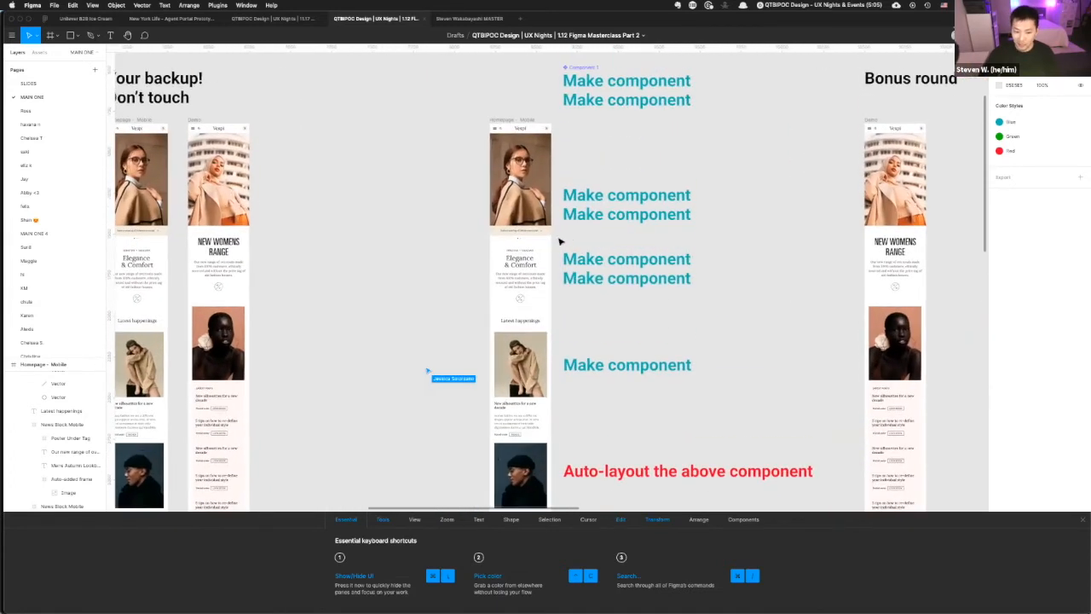
key(super+z)
key(super+z)
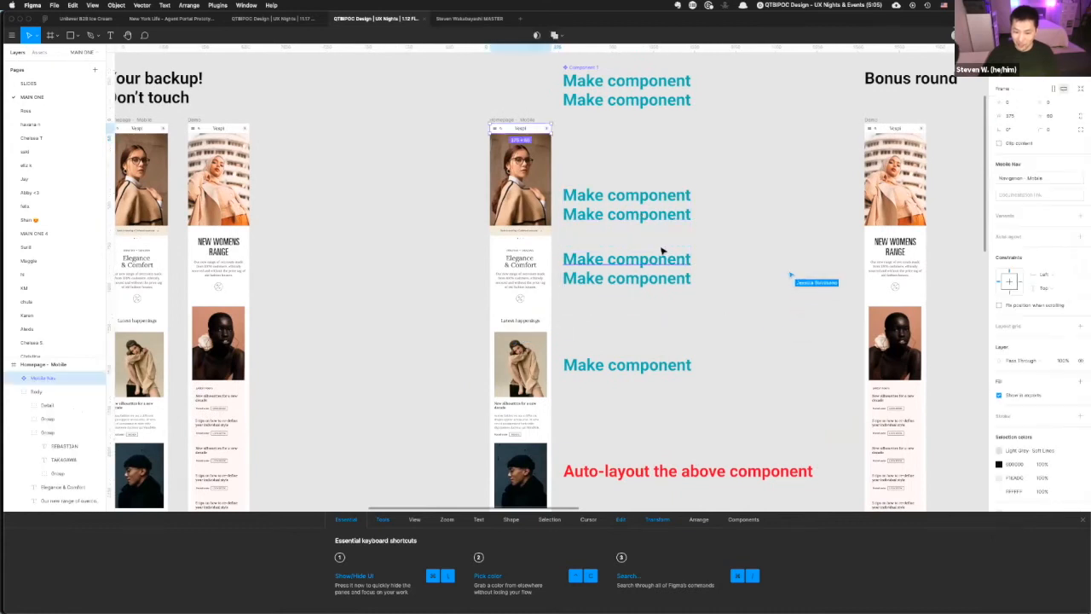
key(super+z)
key(super+z)
key(super+z)
key(super+z)
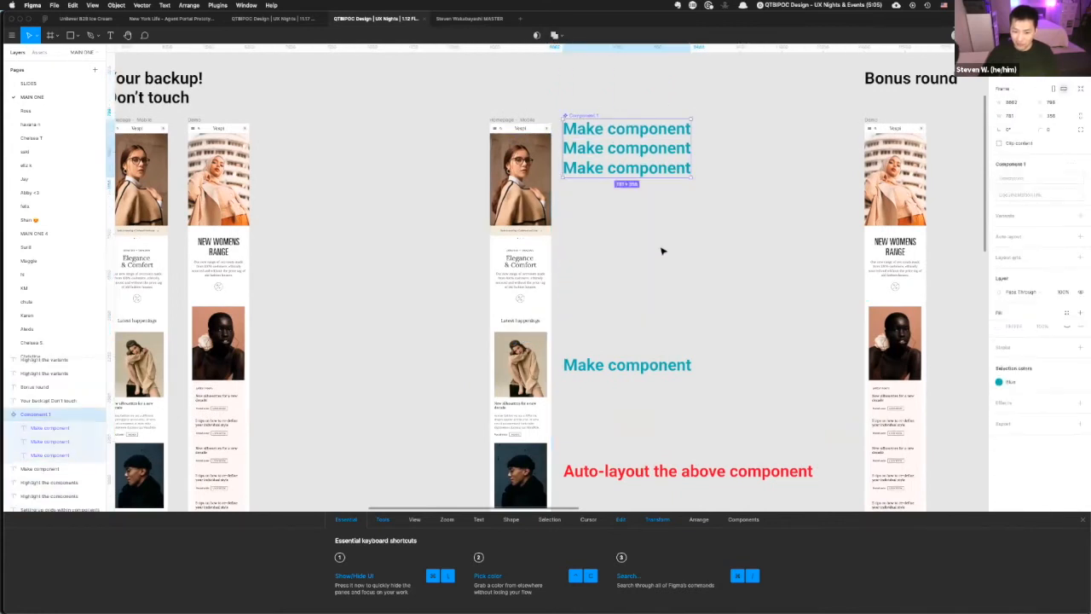
key(super+z)
key(super+z)
key(super+z)
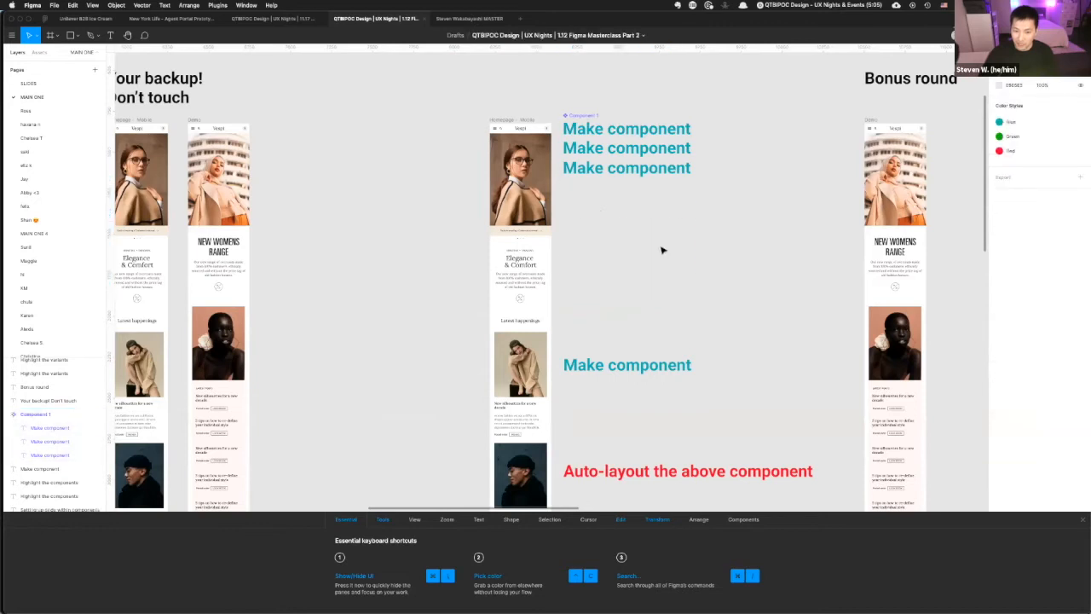
key(super+z)
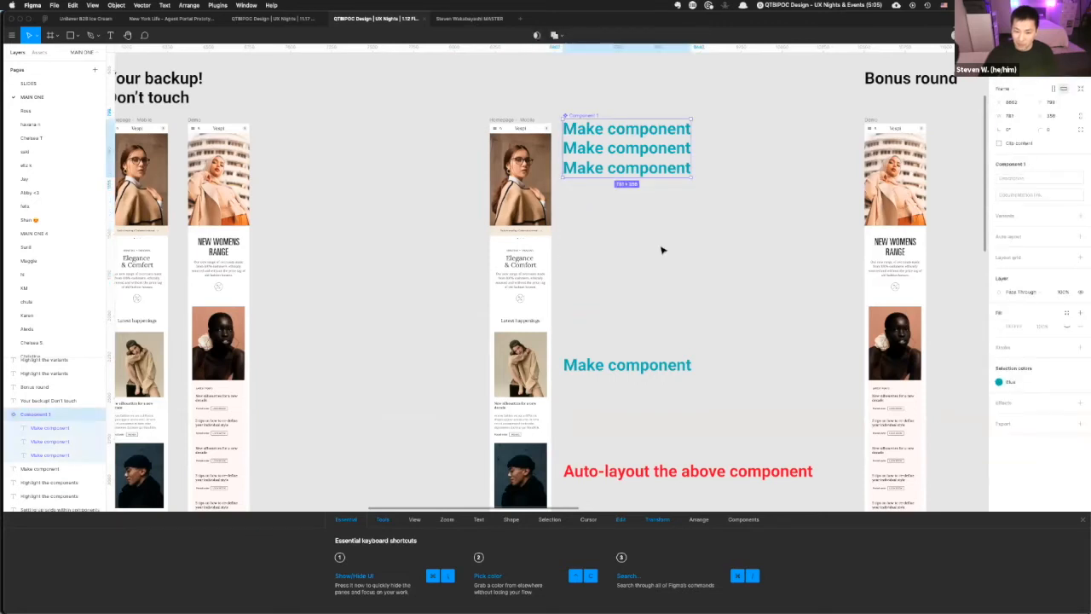
- Close the keyboard shortcuts reference and find the Follow us on the gram button in the mobile mockup
scroll(653, 248, down, 1)
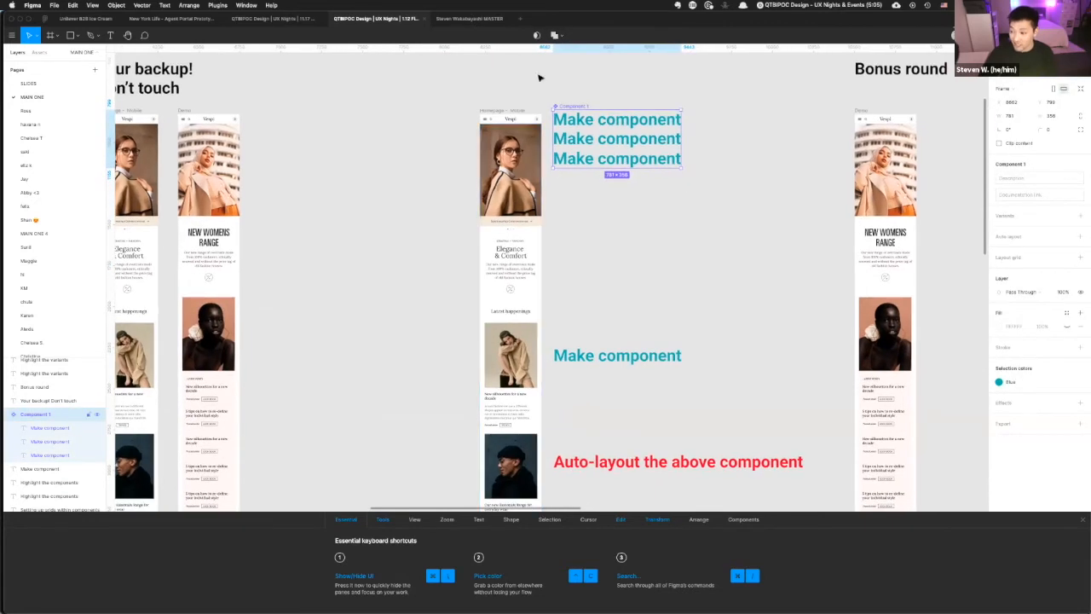
scroll(586, 151, up, 3)
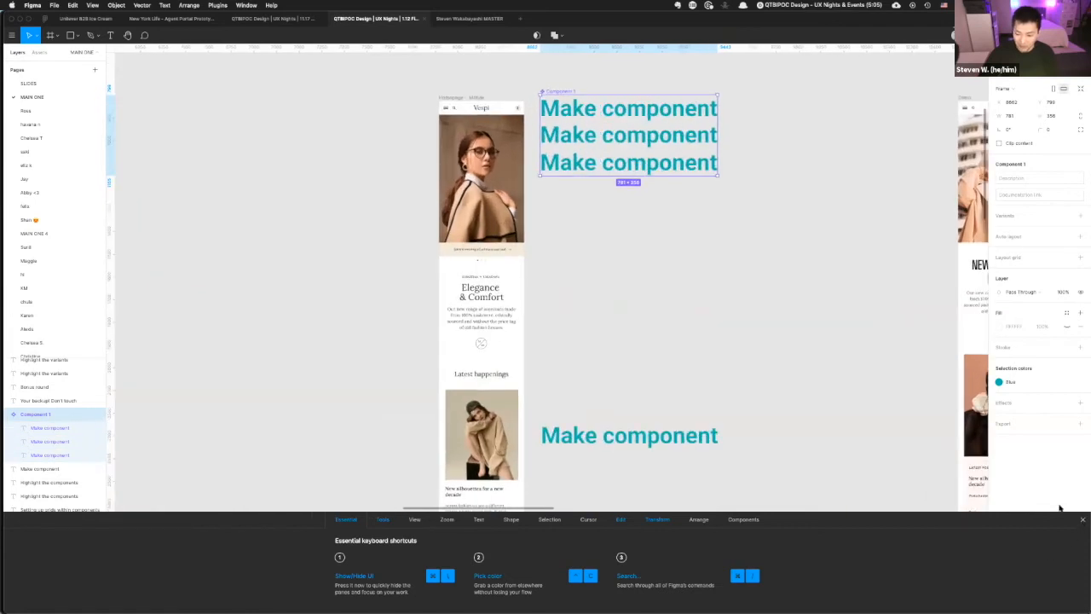
click(1083, 519)
click(627, 231)
scroll(482, 92, up, 1)
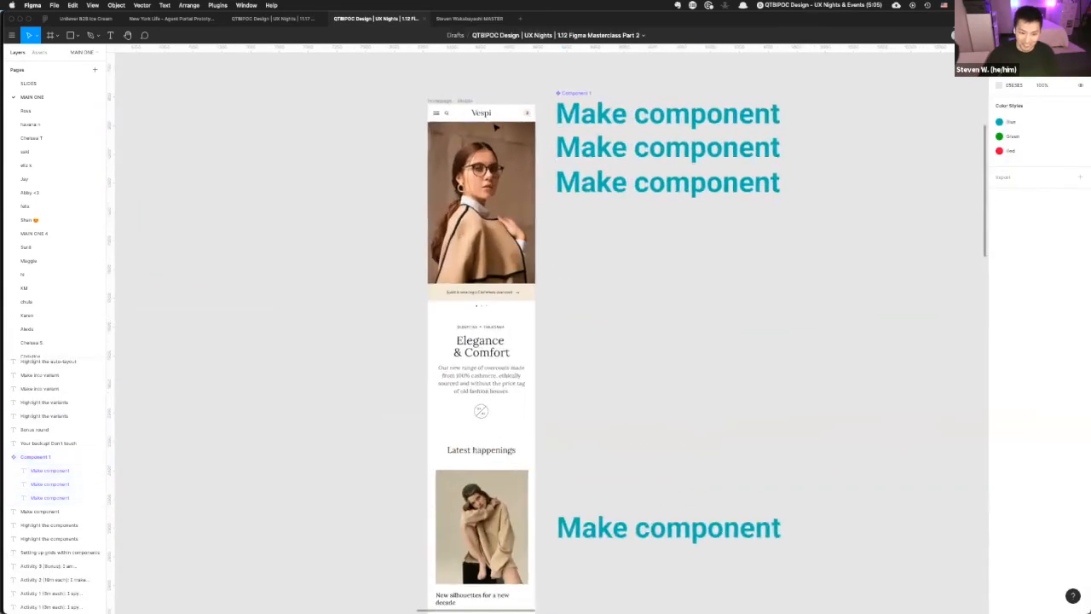
click(500, 115)
scroll(499, 120, down, 5)
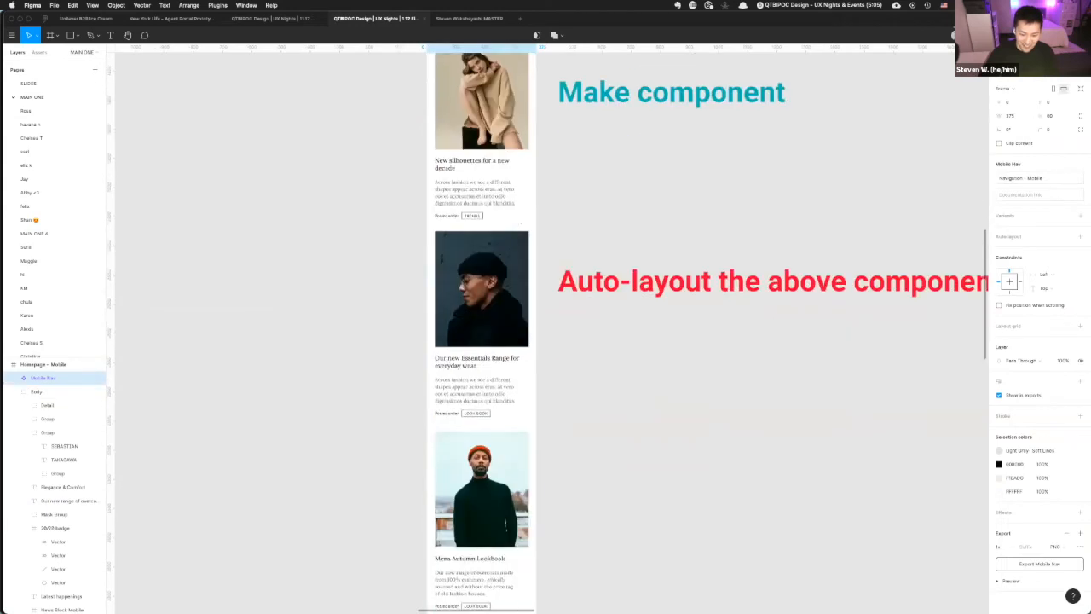
scroll(482, 275, down, 10)
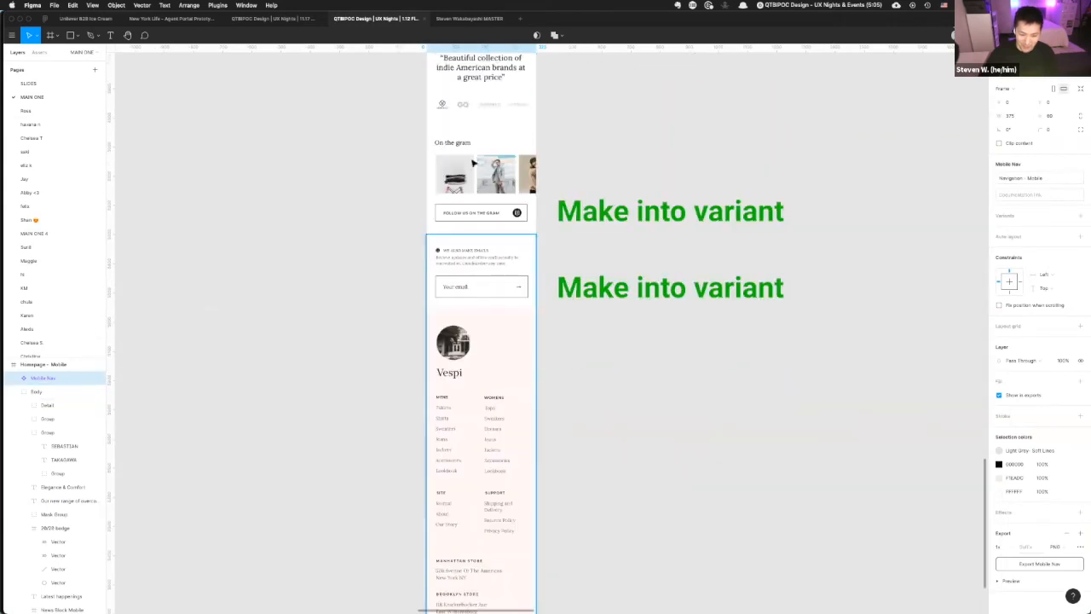
scroll(483, 186, up, 3)
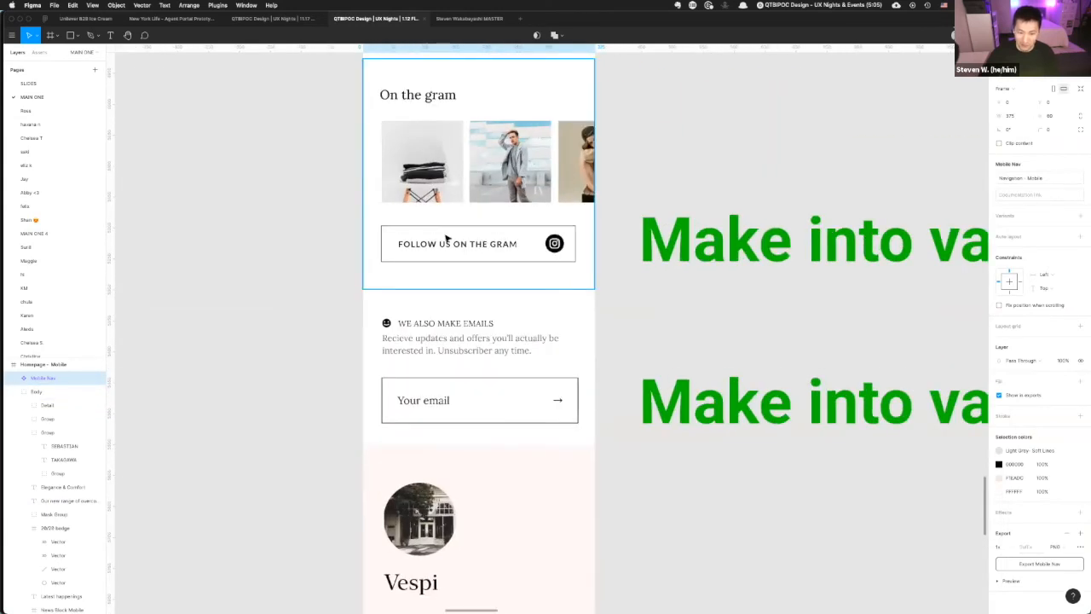
double_click(452, 244)
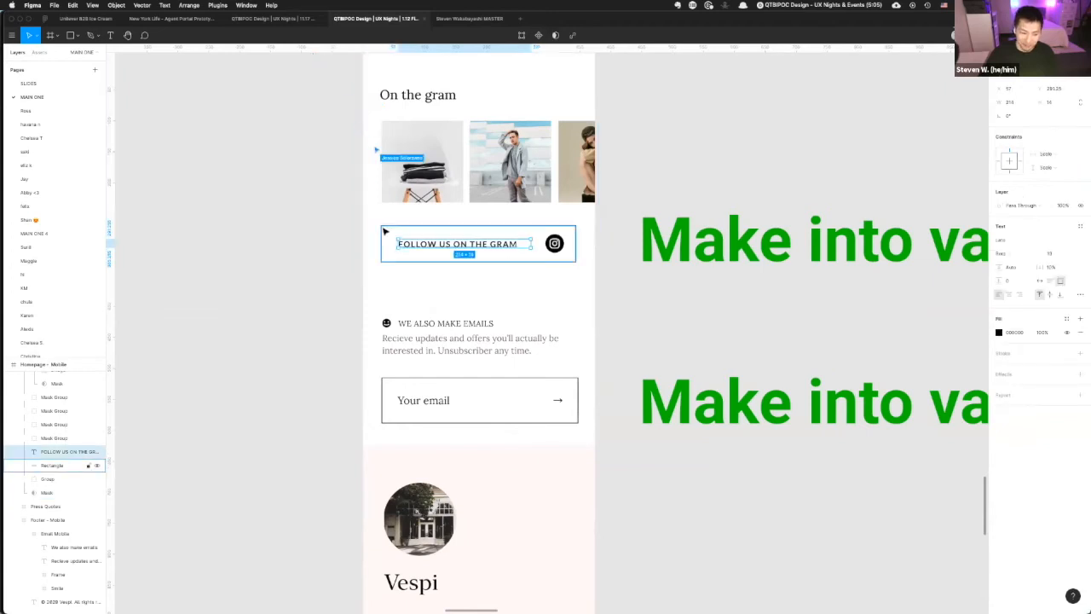
key(Escape)
double_click(554, 245)
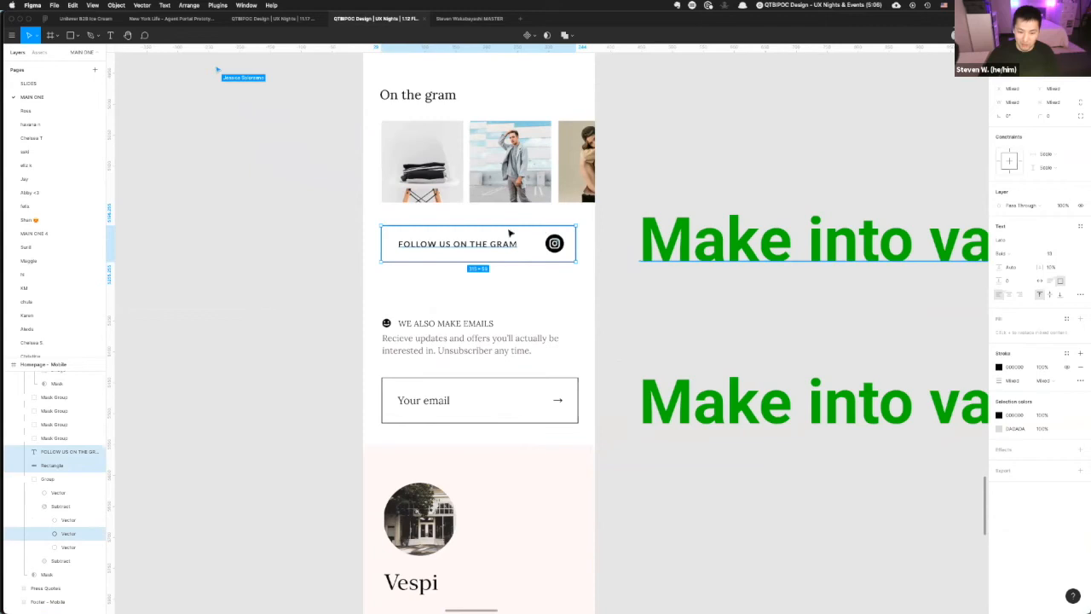
click(665, 247)
click(383, 244)
- Break up the Instagram block and group the Follow us on the gram button's text, rectangle and icon
drag(310, 228, 474, 270)
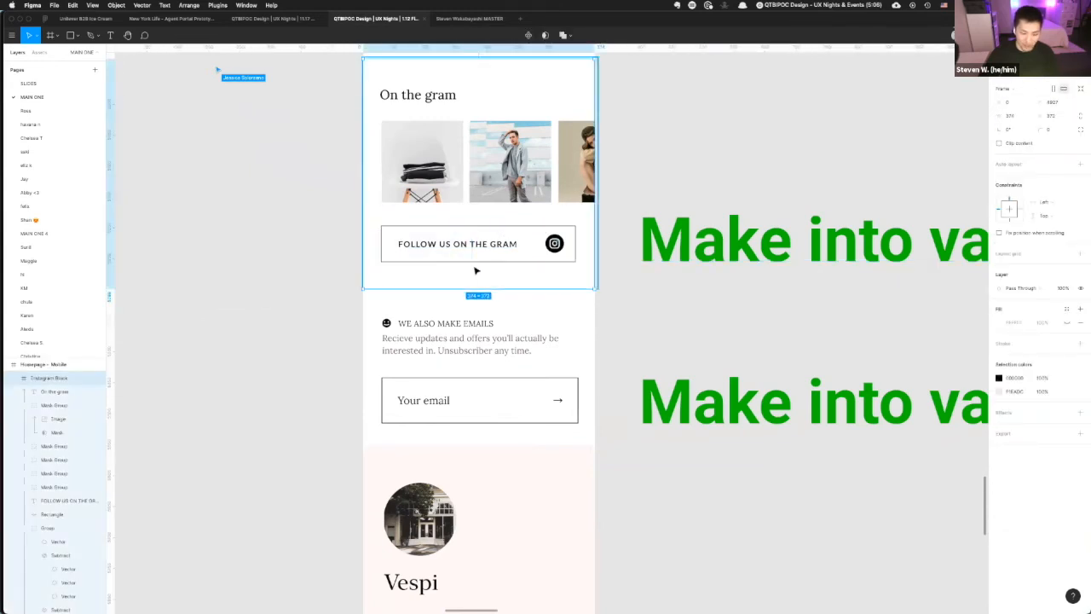
click(444, 245)
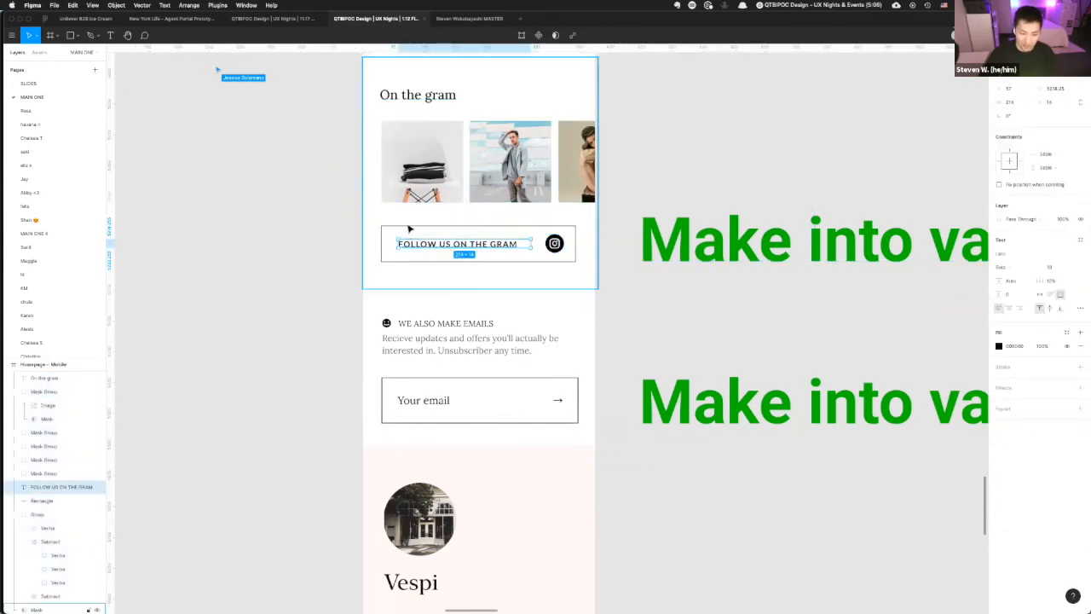
shift+click(409, 235)
shift+click(555, 245)
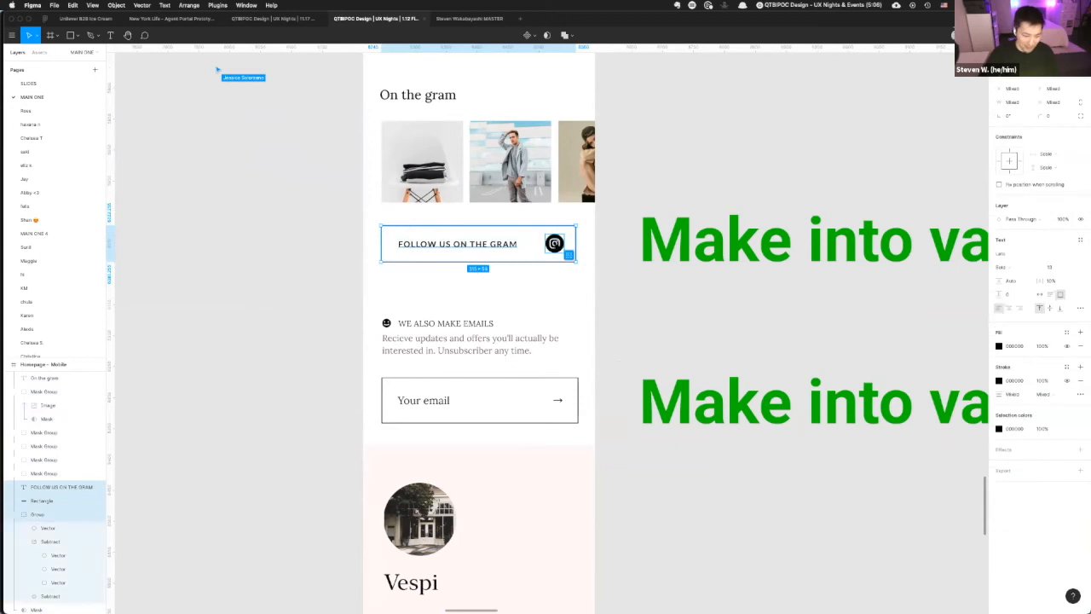
key(super+g)
- Move the button group onto the empty canvas left of the mockup and turn it into a component with a second variant
drag(466, 244, 221, 244)
scroll(311, 225, left, 3)
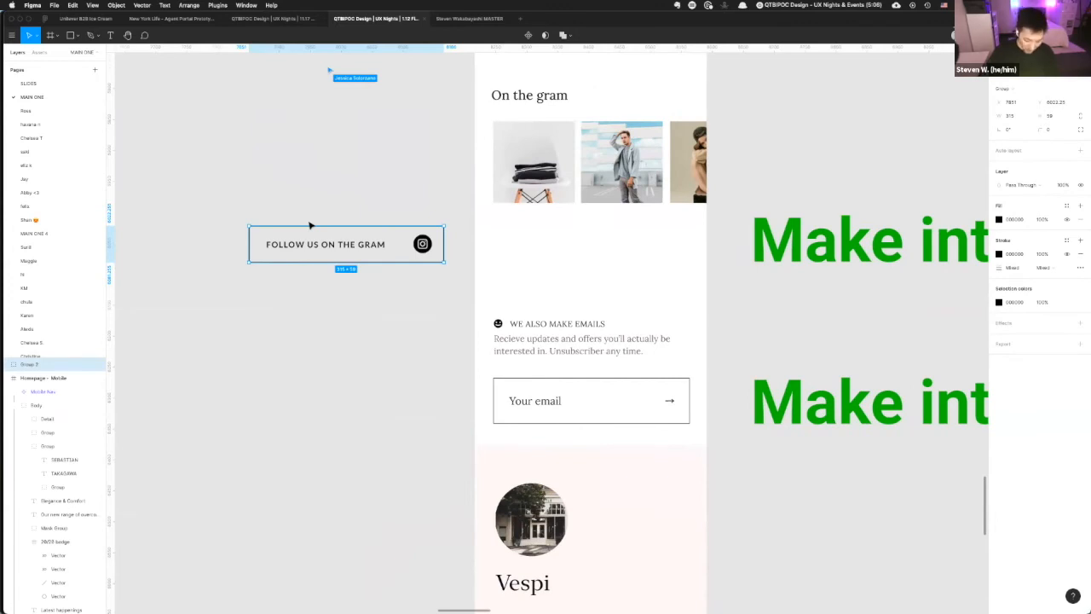
key(super+alt+k)
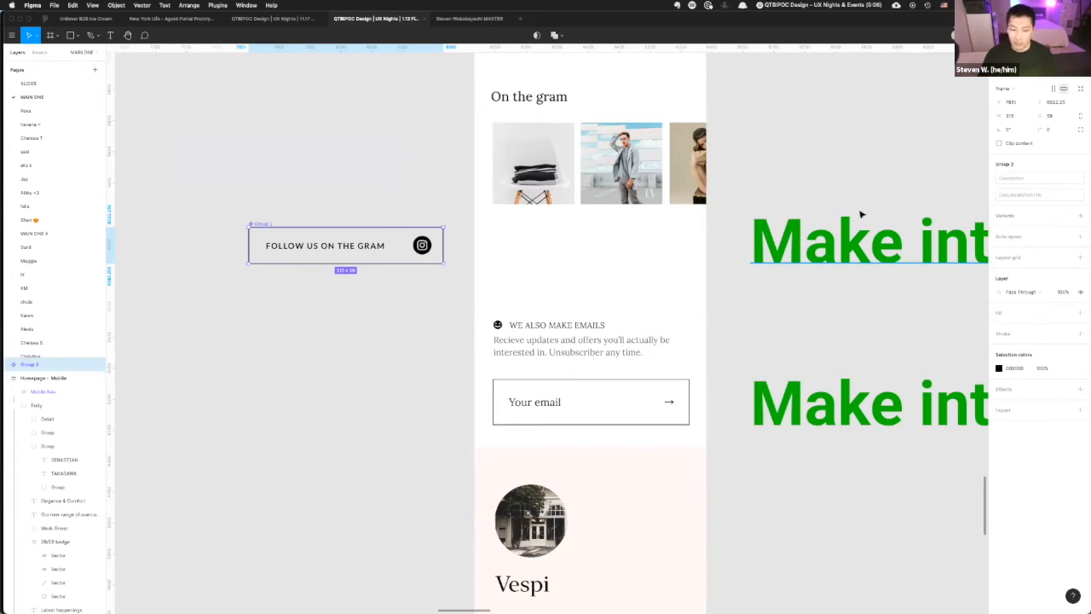
click(1079, 214)
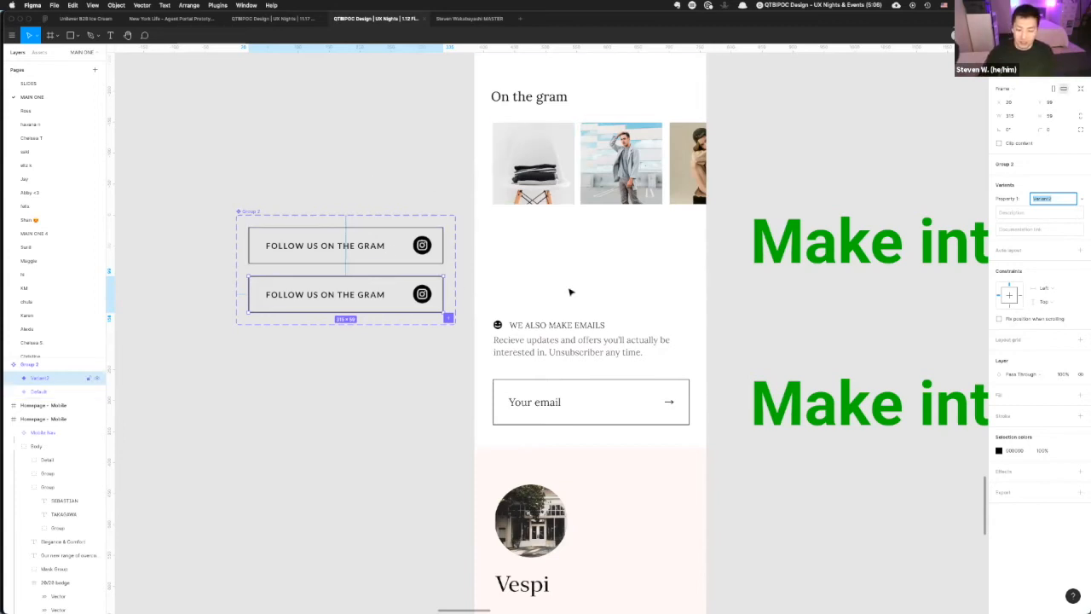
- Delete the Instagram icon from the second variant of the button component
click(275, 349)
key(f)
scroll(344, 294, up, 3)
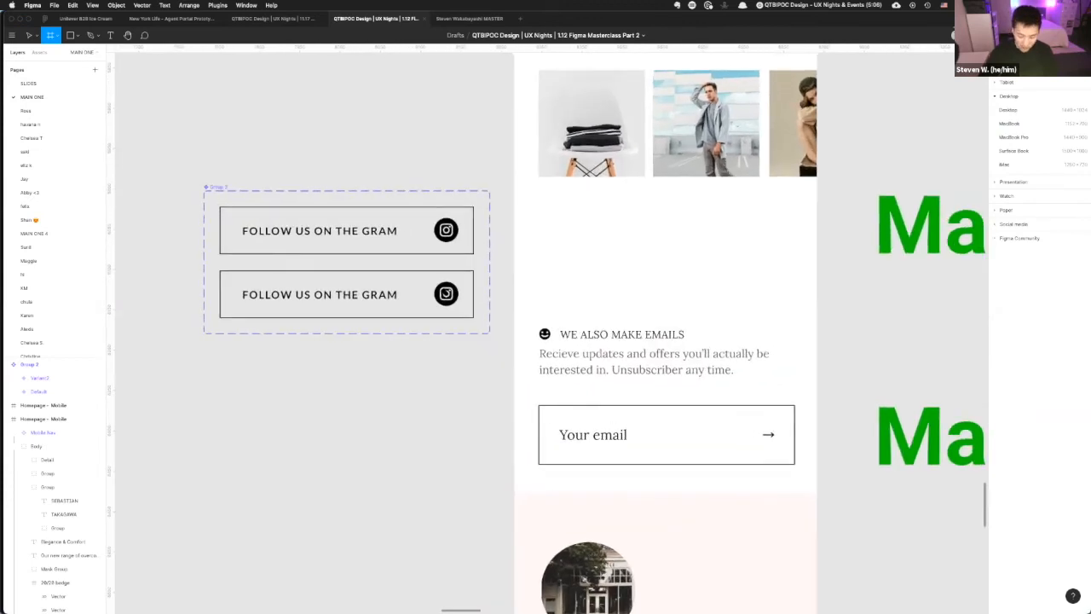
scroll(456, 319, up, 1)
key(Escape)
click(453, 328)
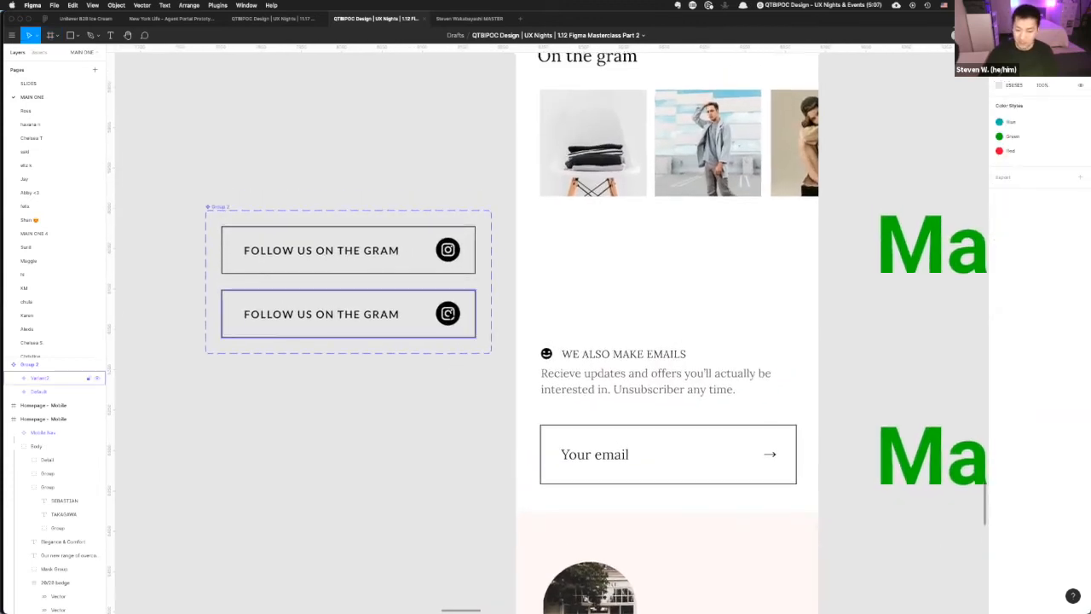
super+click(448, 313)
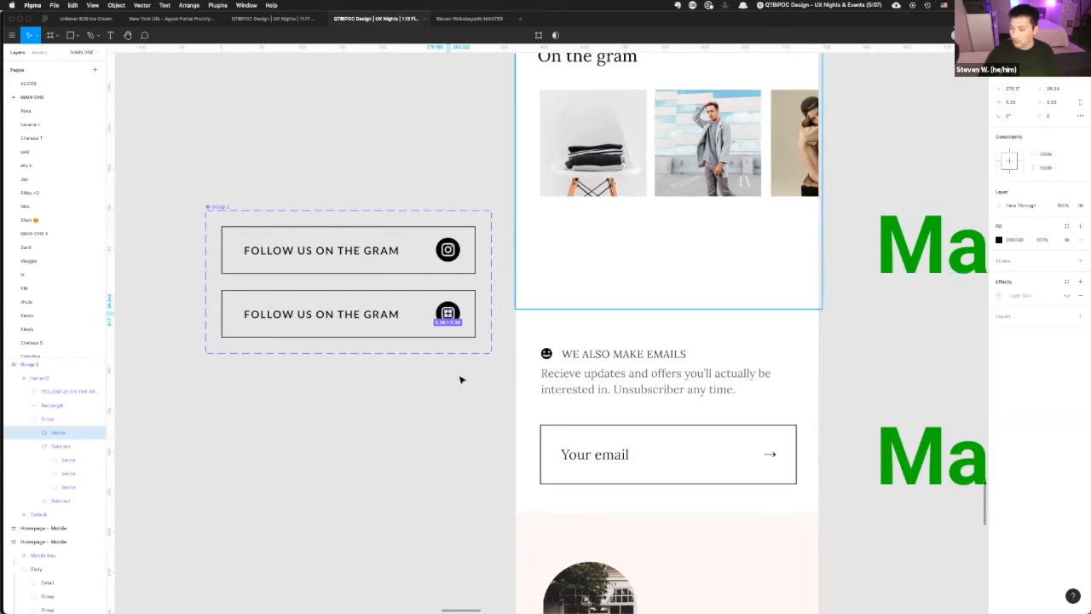
click(460, 329)
double_click(435, 312)
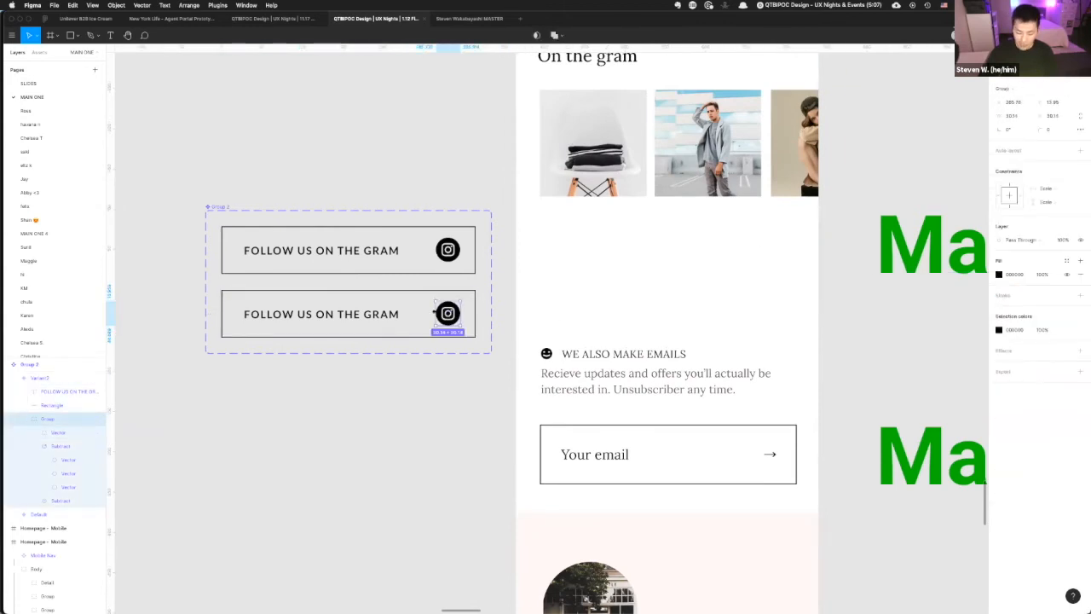
key(Delete)
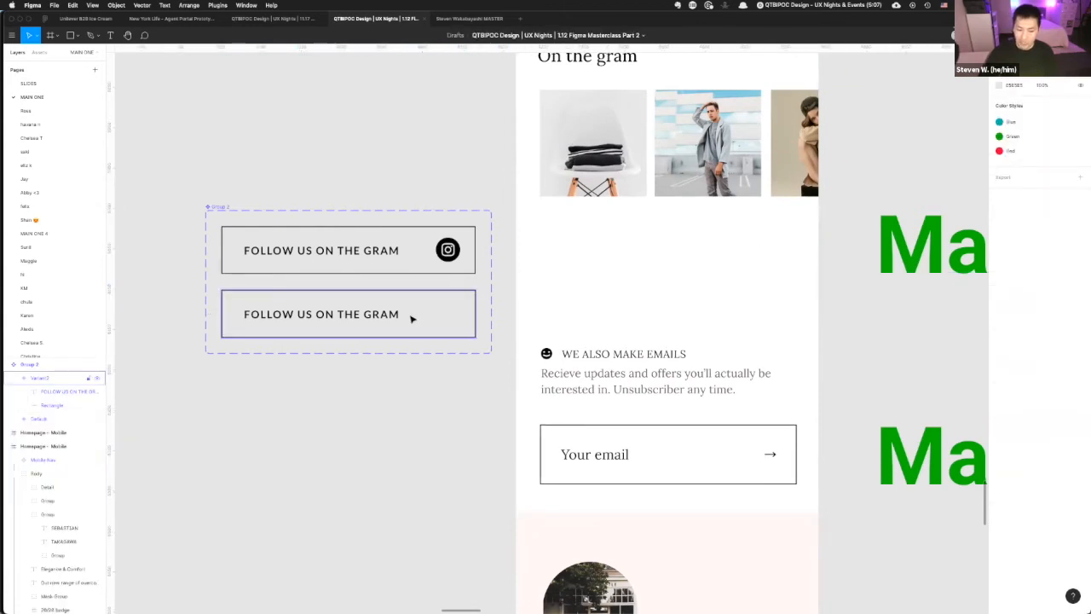
- Shift the Follow us on the gram text in the second variant rightward to centre it within the button outline
double_click(298, 317)
drag(319, 315, 346, 316)
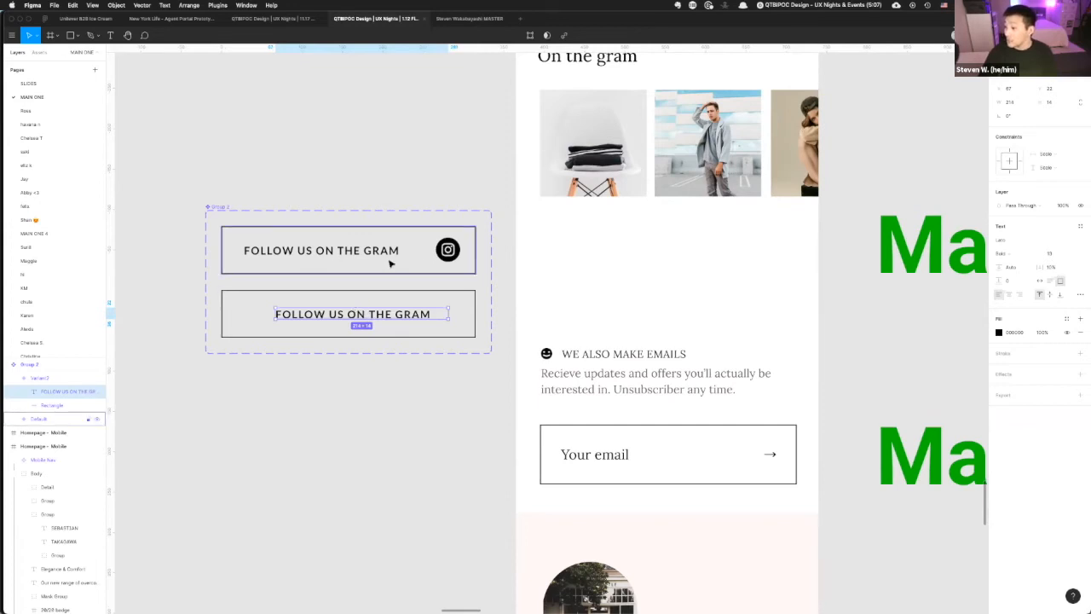
click(367, 356)
drag(347, 316, 343, 318)
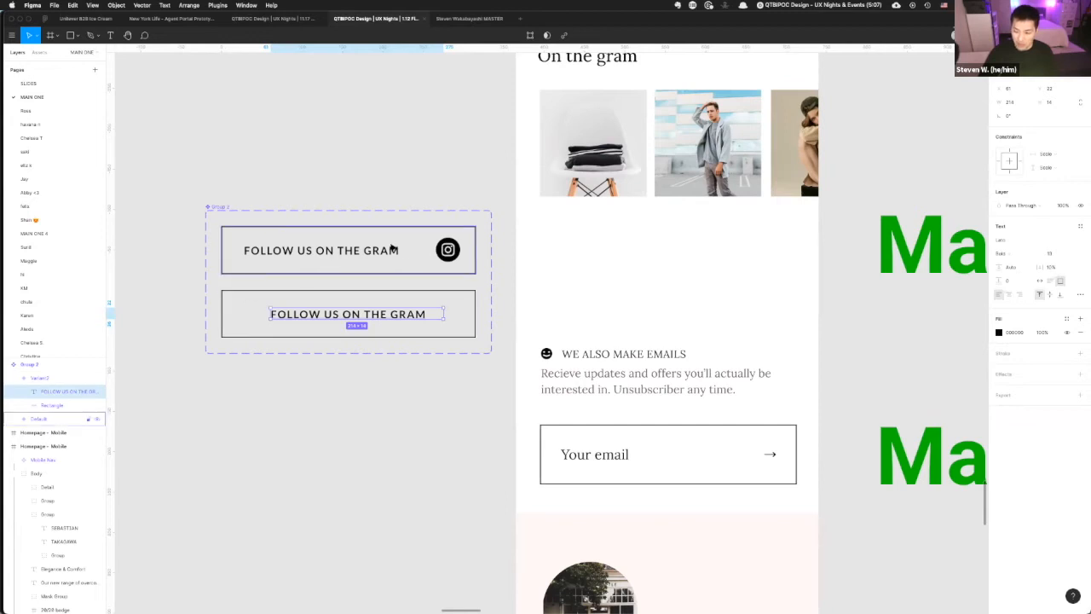
click(409, 218)
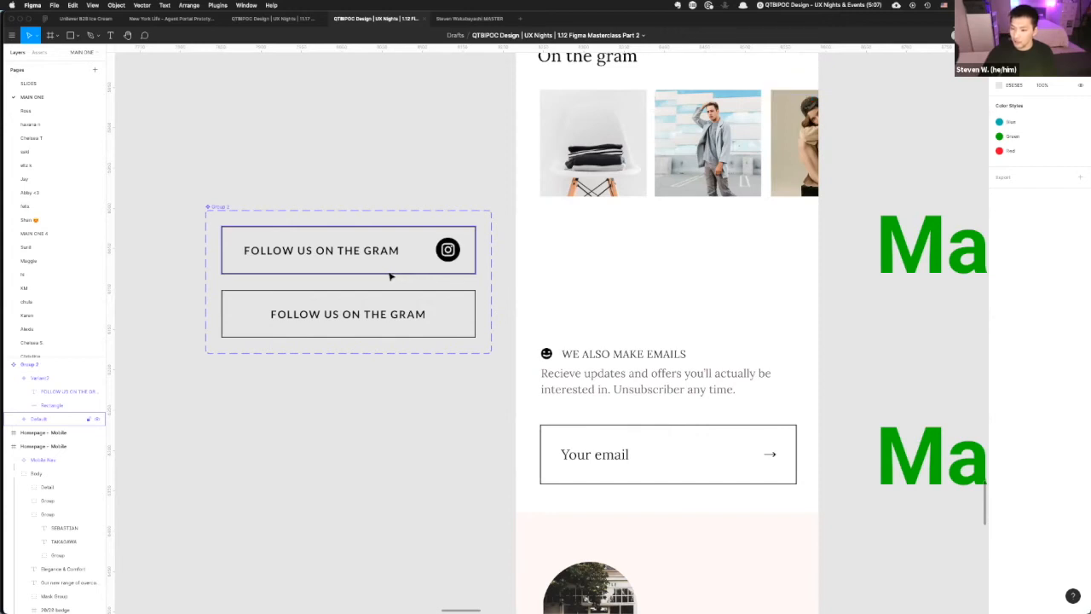
scroll(461, 280, right, 2)
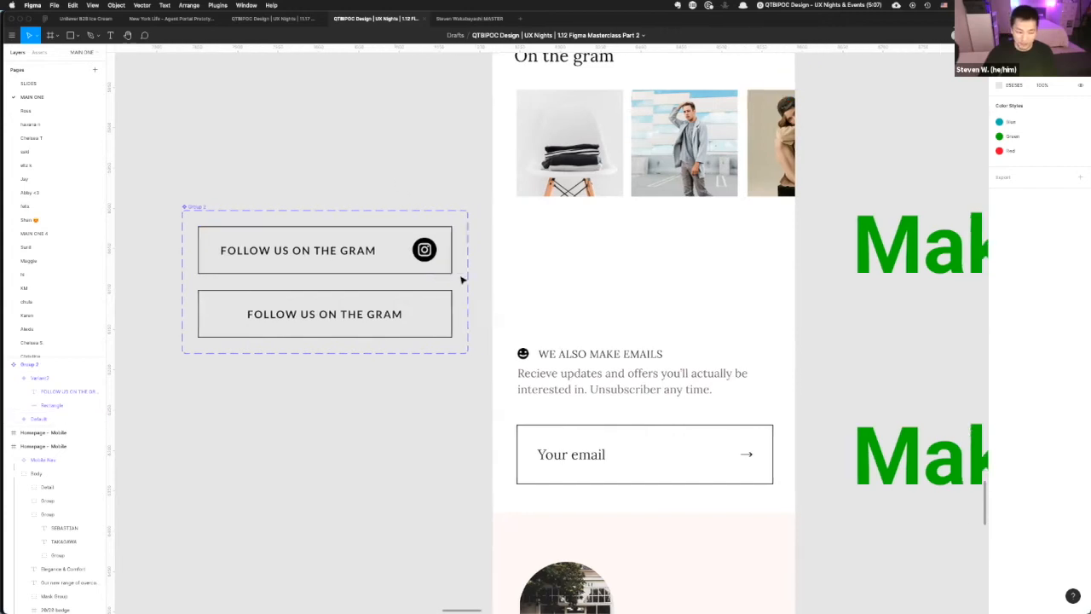
click(346, 315)
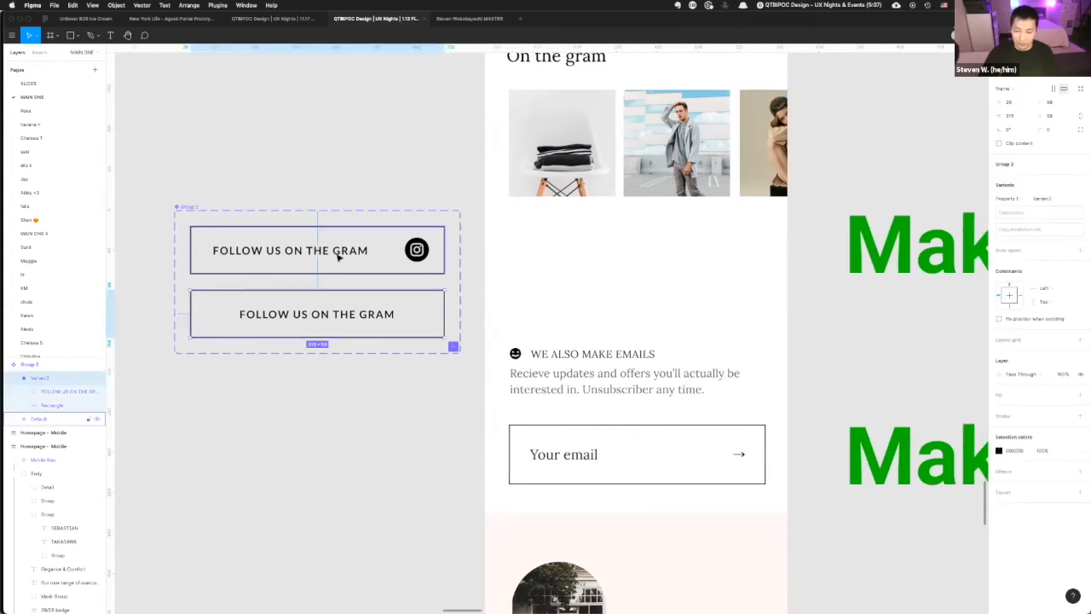
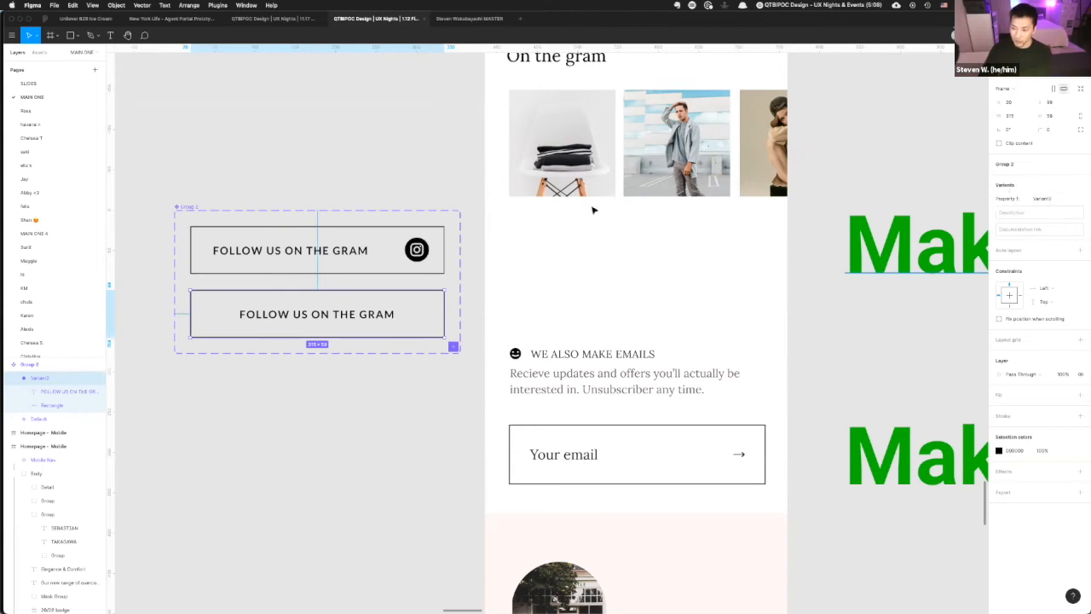
double_click(48, 380)
drag(78, 379, 58, 382)
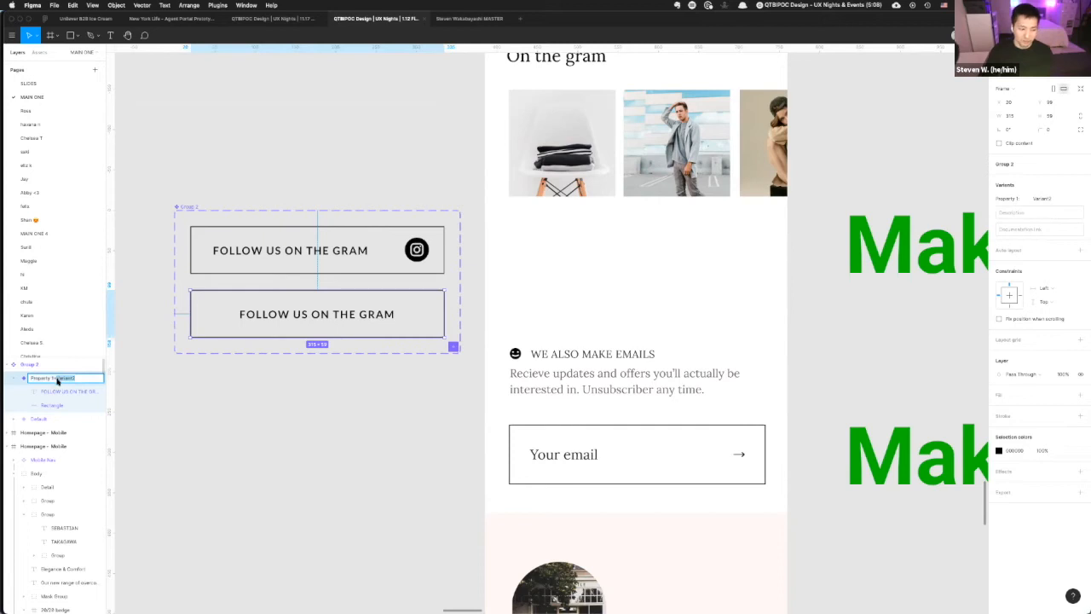
click(326, 265)
click(311, 254)
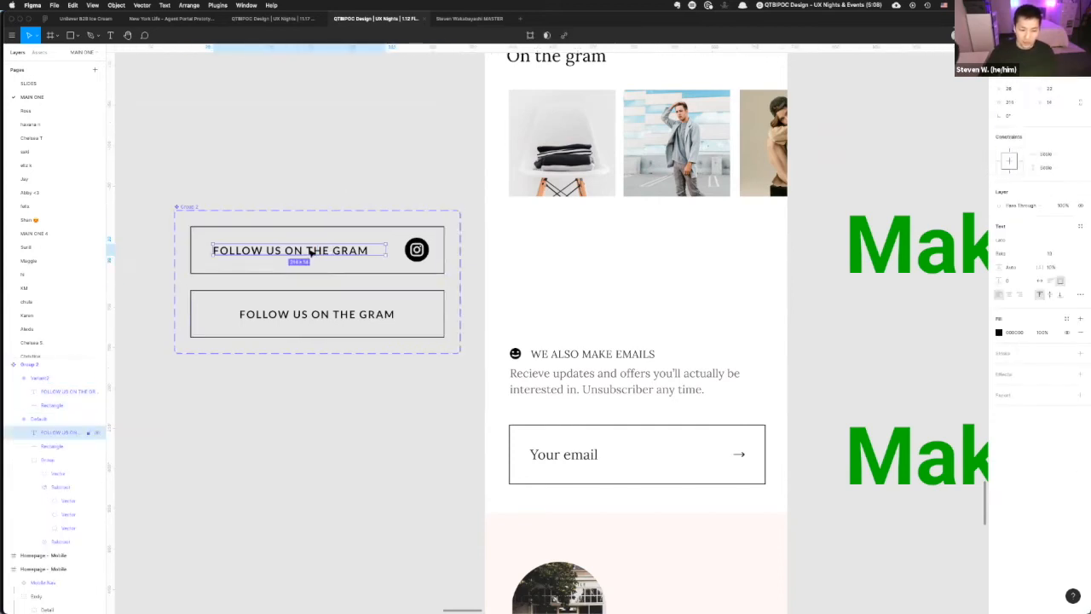
click(360, 171)
double_click(359, 245)
click(371, 236)
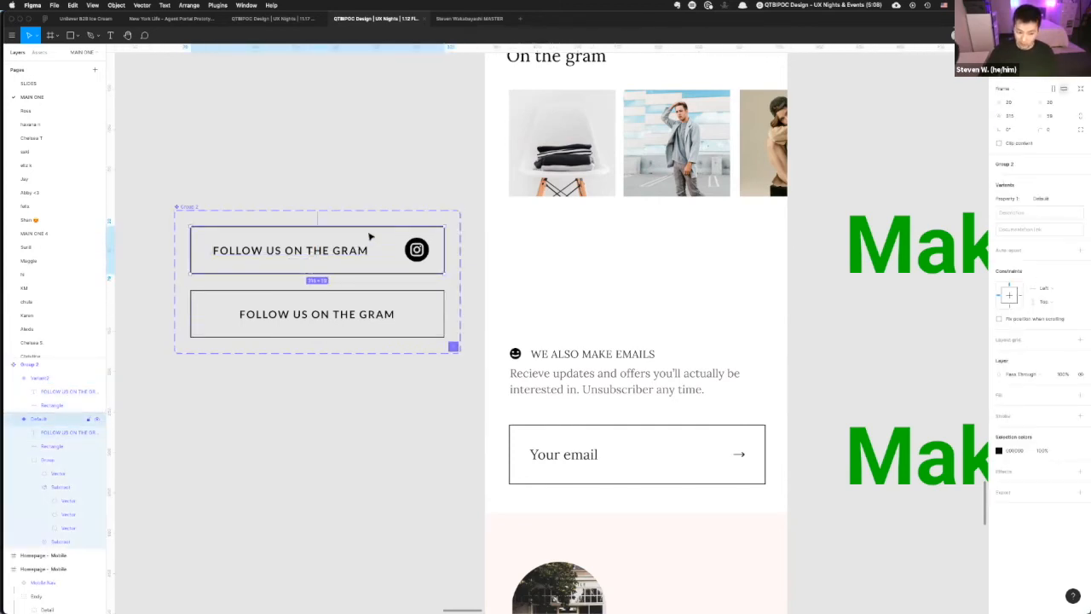
- Rename the Default variant that has the Instagram icon to Image=on
click(38, 381)
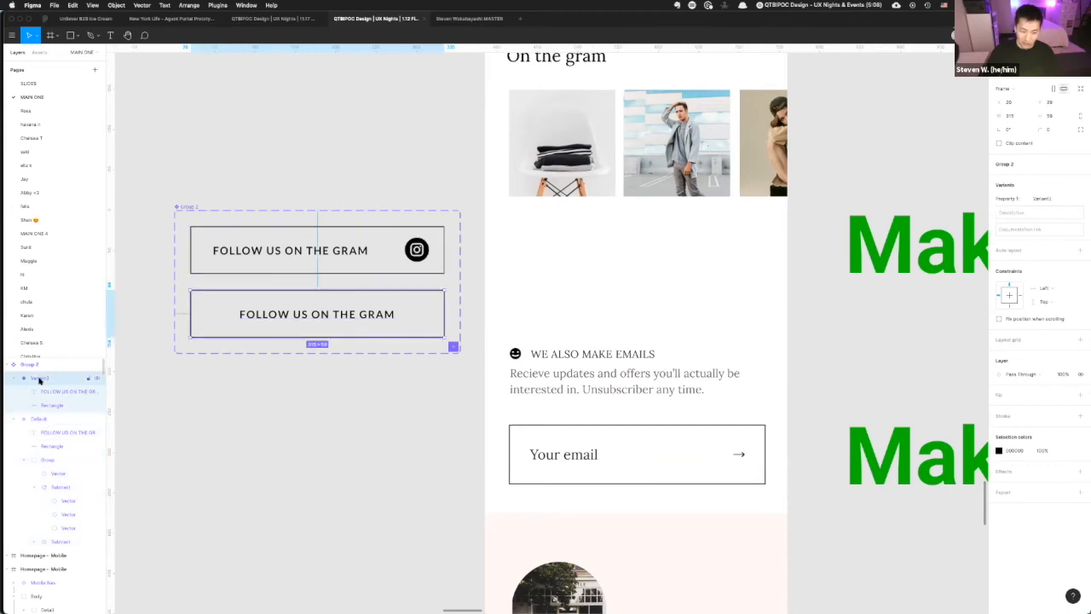
click(39, 419)
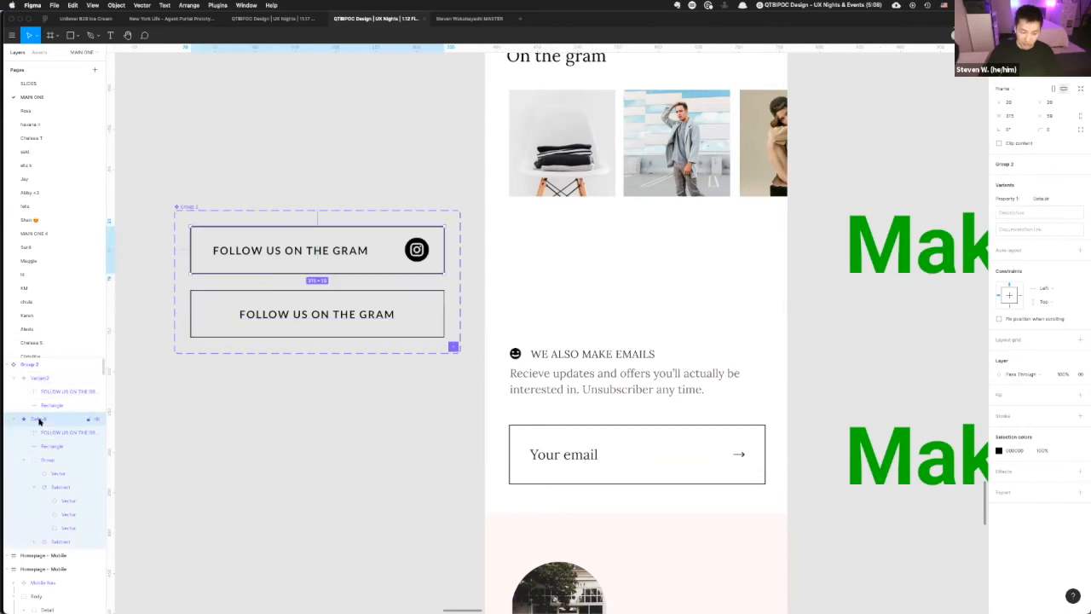
double_click(44, 420)
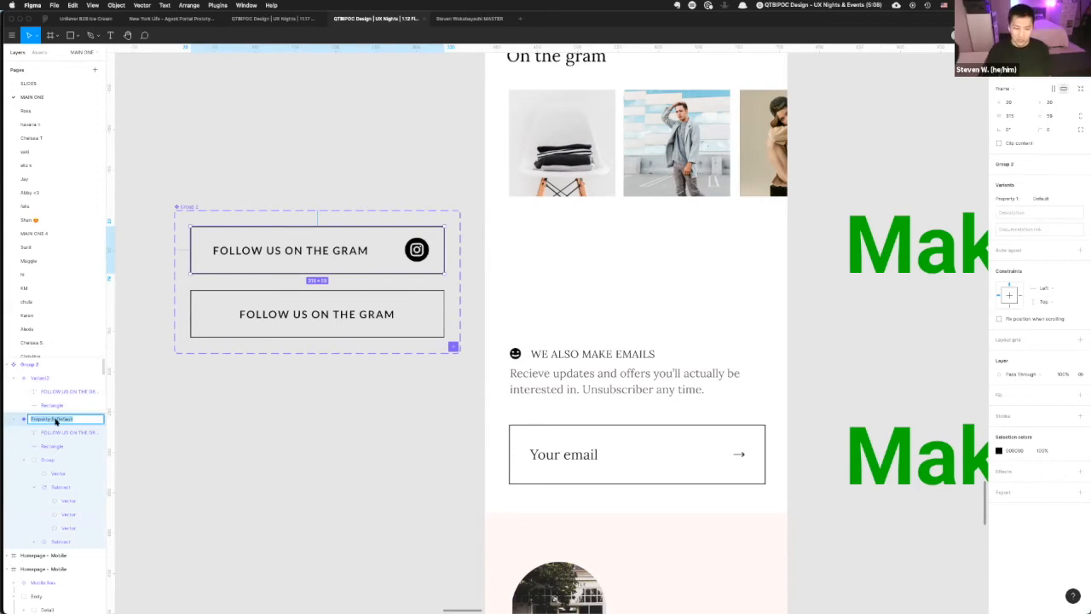
key(Right)
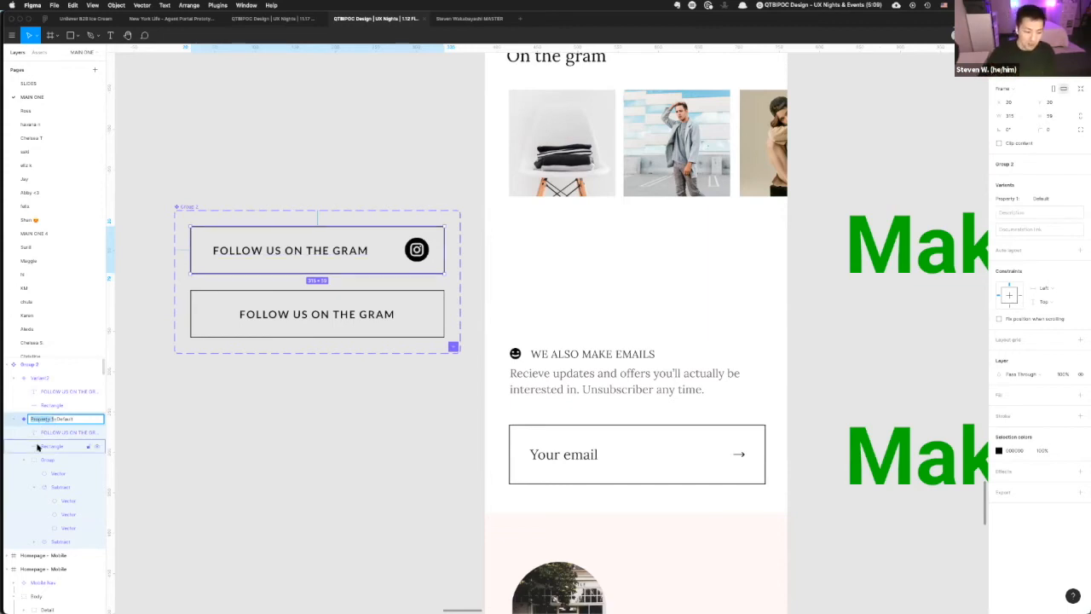
text(Is)
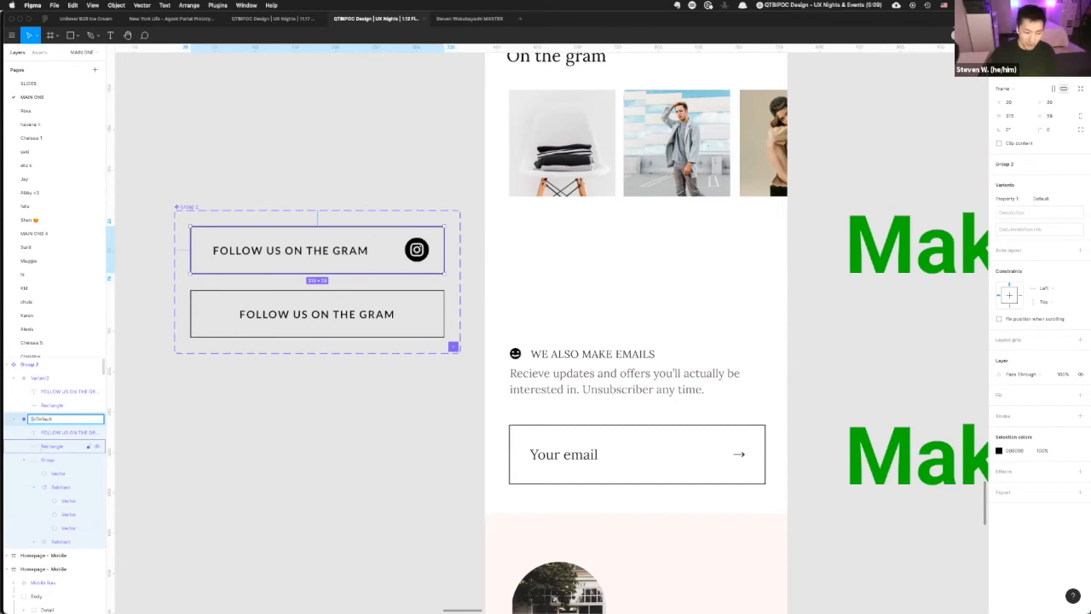
text(age)
key(shift+End)
text(on)
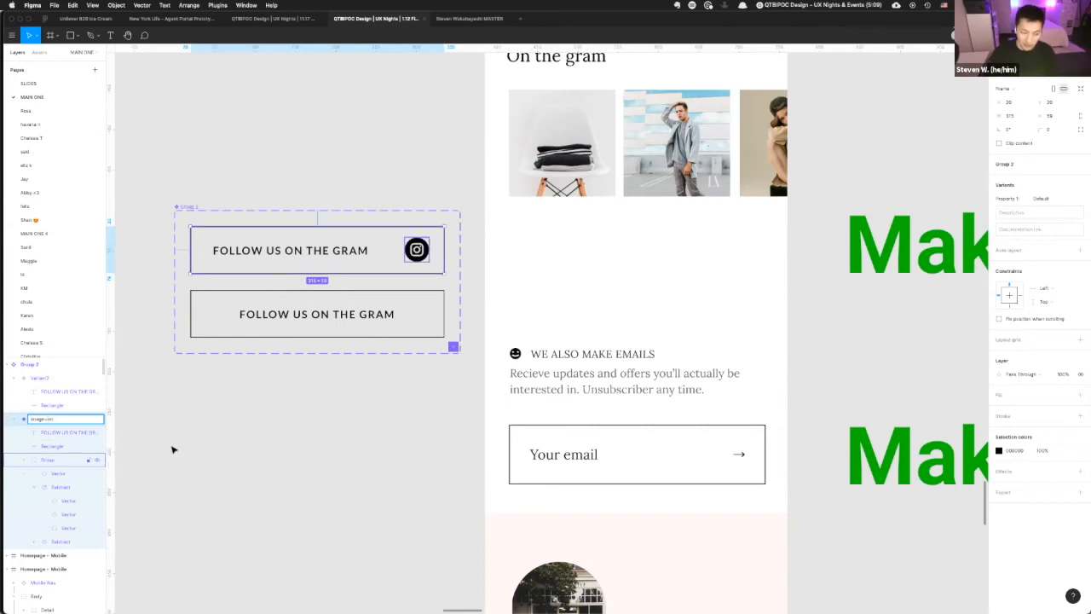
click(136, 437)
- Rename the second variant, the one without the Instagram icon, to Image=off
double_click(41, 379)
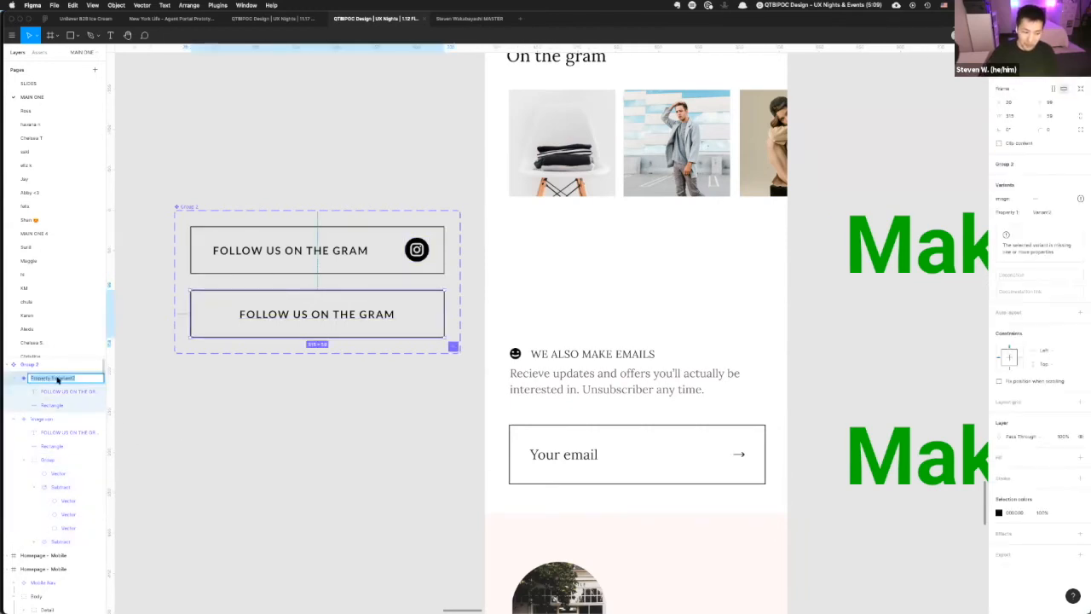
text(image)
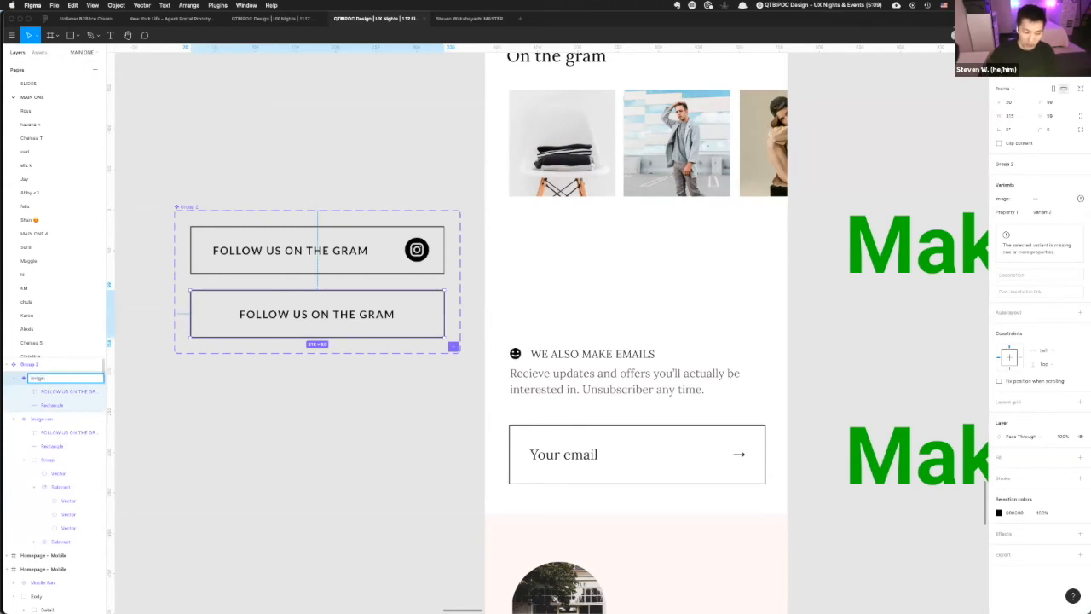
text(=off)
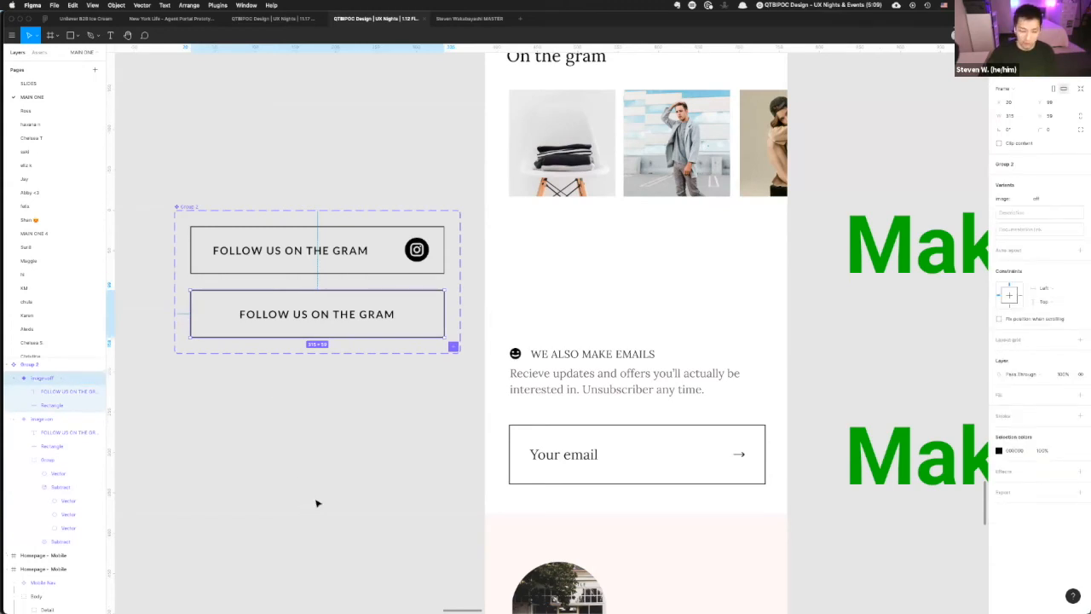
click(316, 503)
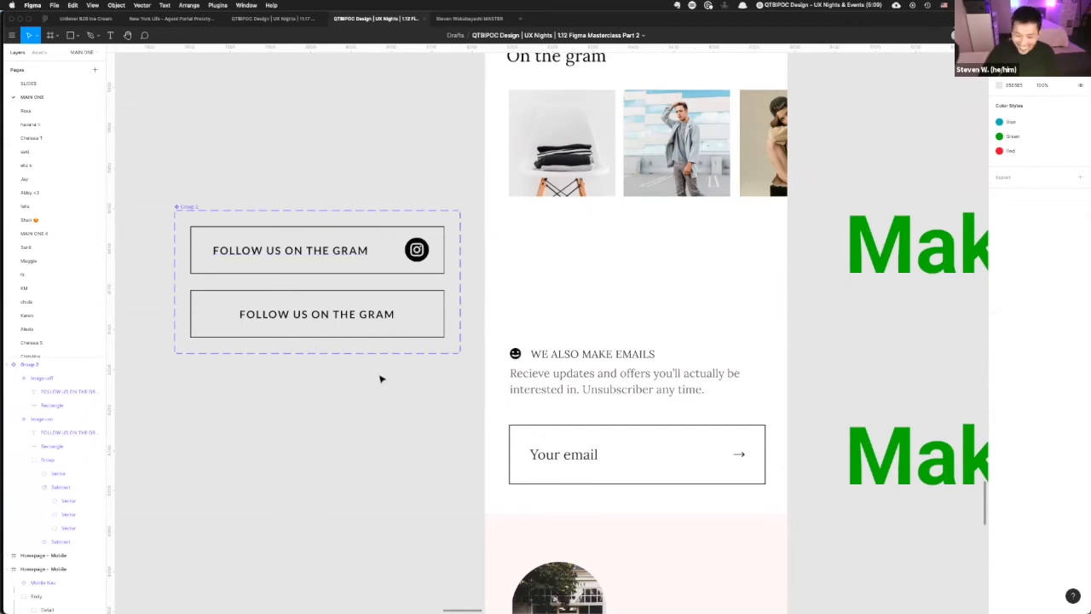
click(313, 318)
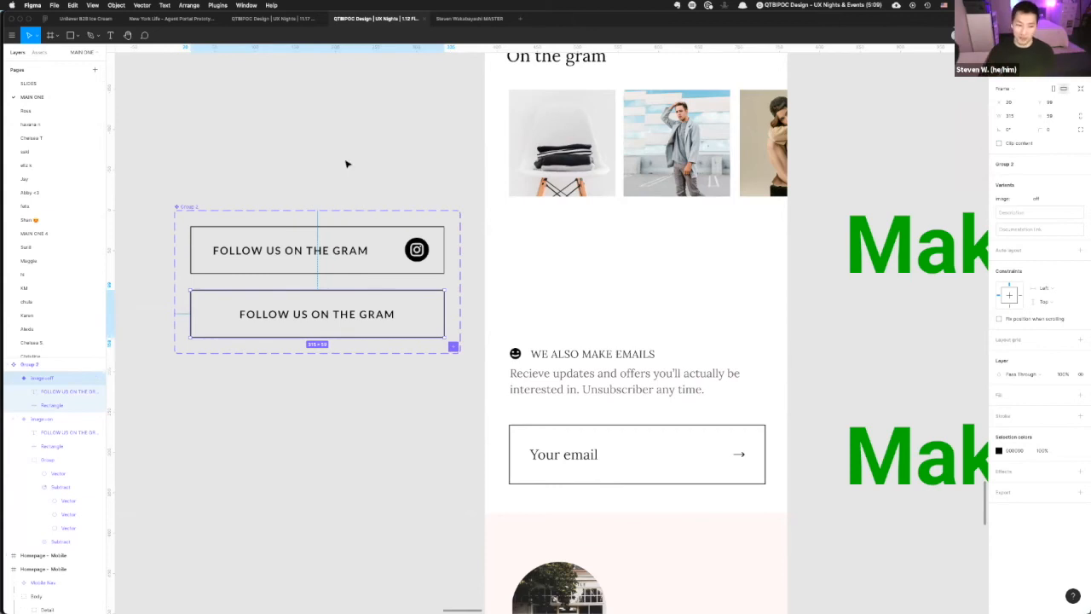
- Place an instance of the Image=on button below the mockup's gram photos and shift the component set slightly left to make room
click(312, 253)
drag(280, 253, 607, 256)
key(Escape)
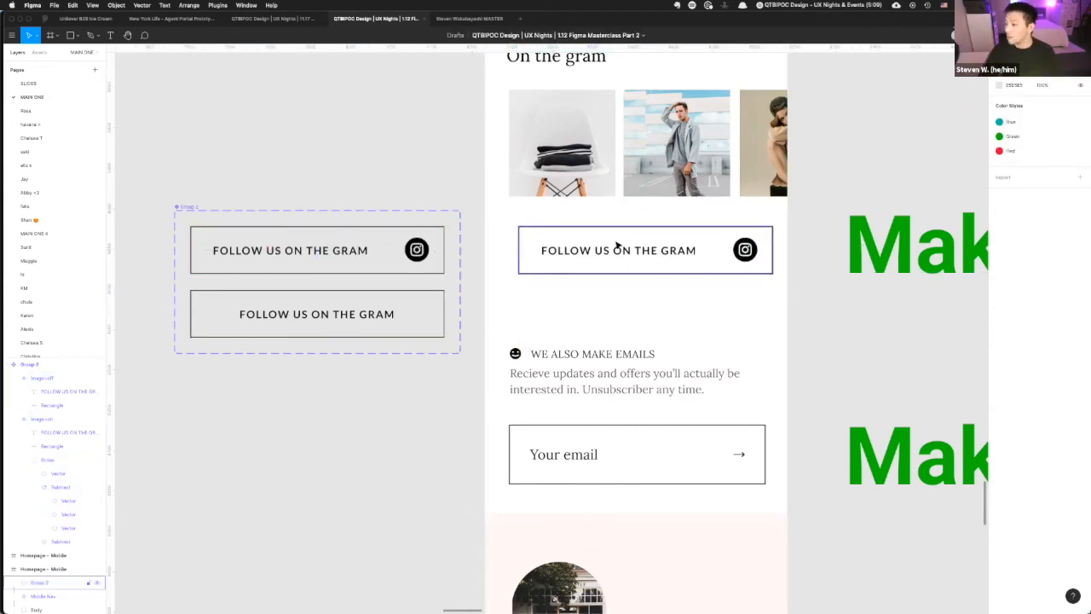
drag(190, 212, 148, 213)
drag(630, 248, 623, 248)
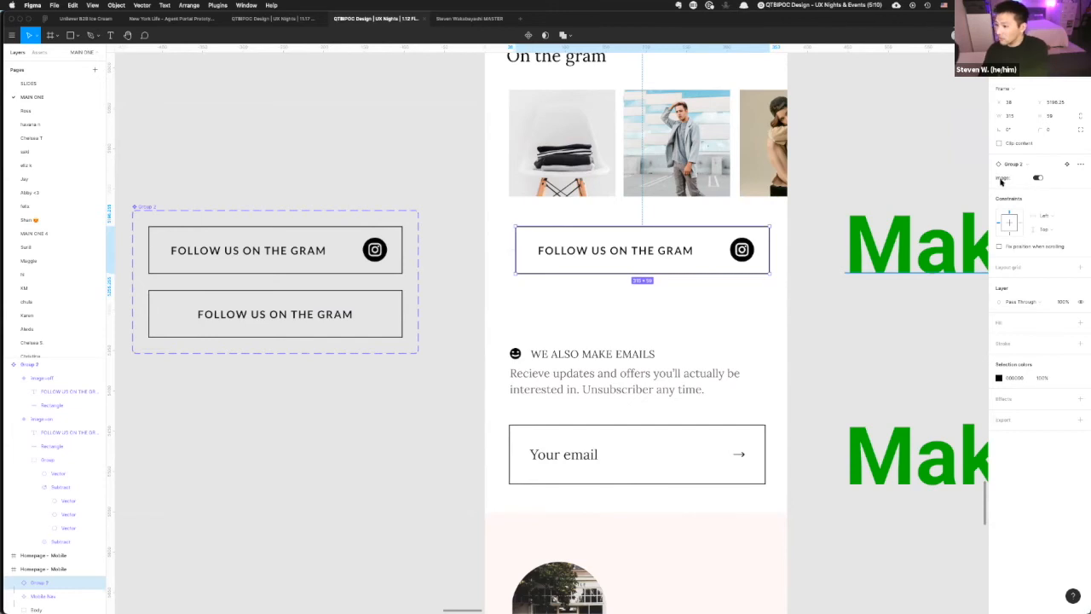
- Toggle the Image property of the mockup's button instance on and off repeatedly, leaving it off
click(1037, 179)
click(1038, 179)
click(1037, 179)
click(1037, 179)
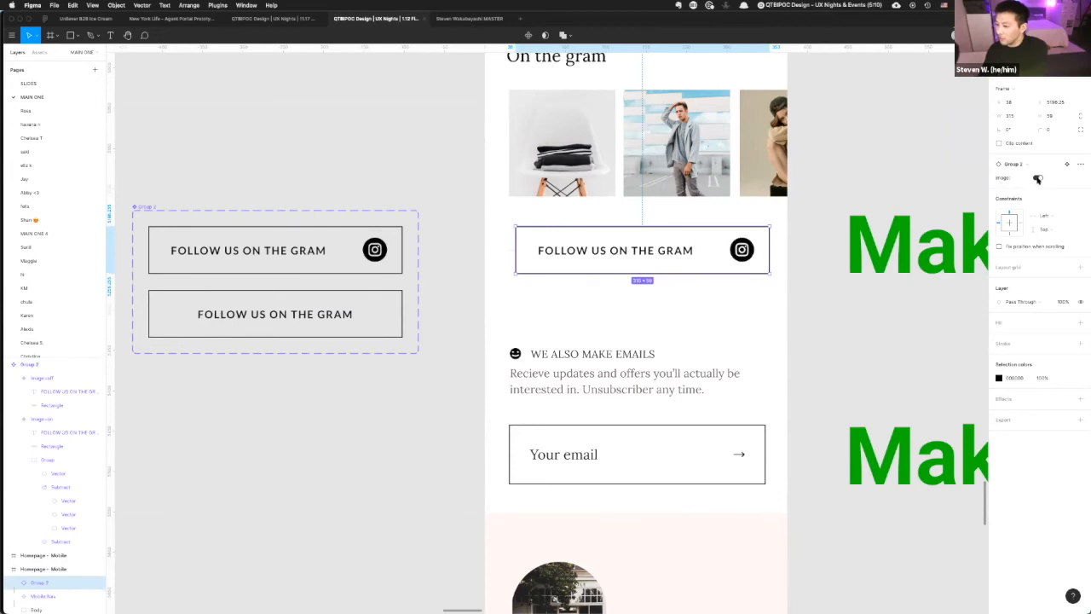
click(1038, 179)
click(1038, 179)
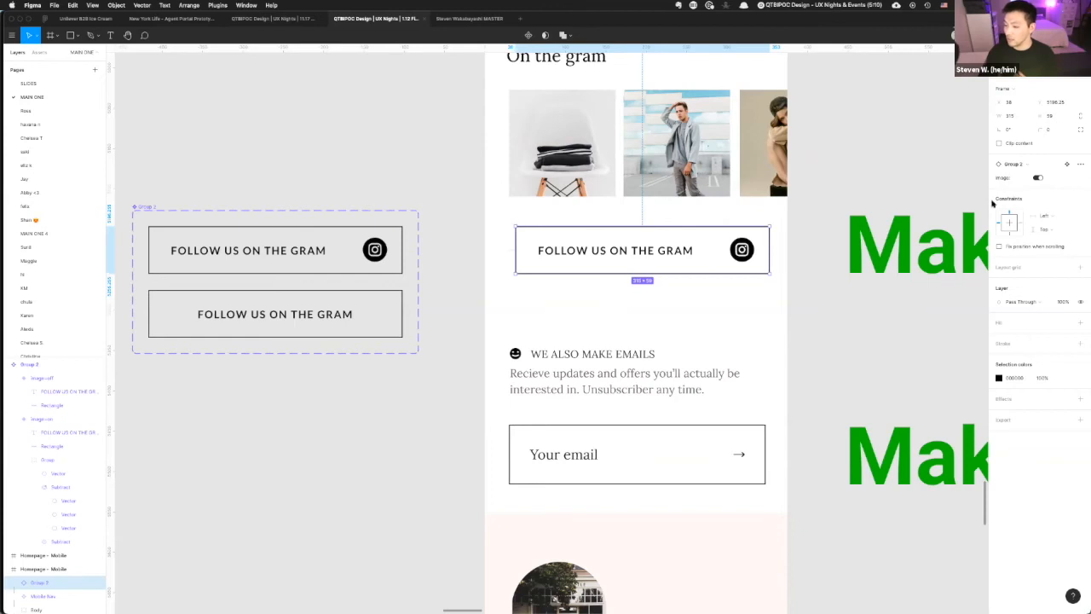
click(1038, 178)
click(1038, 179)
click(1038, 178)
click(1039, 178)
click(1039, 178)
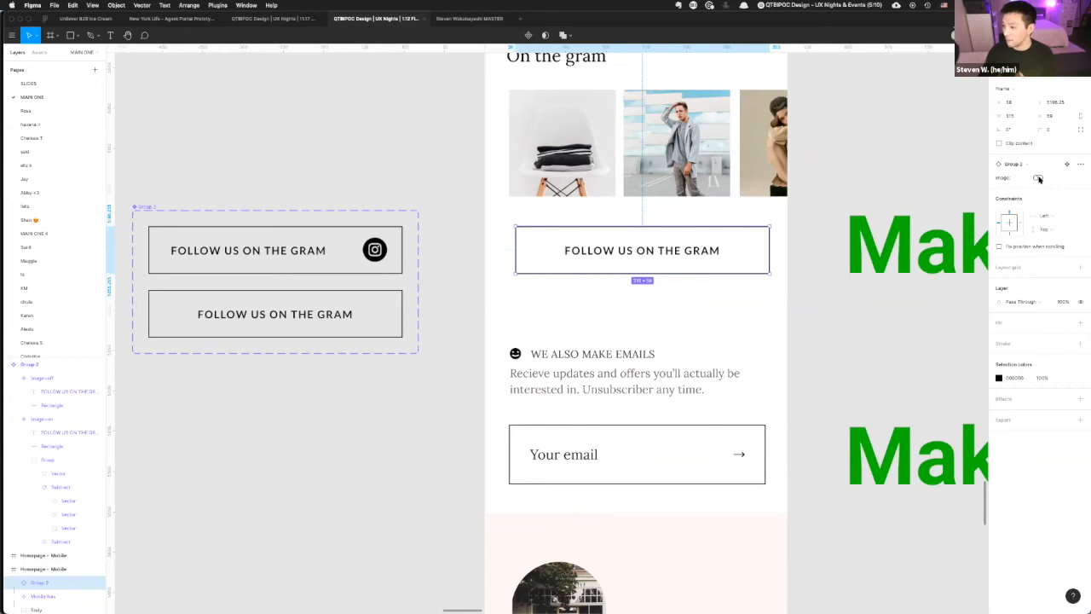
- Rename both button variants, replacing the on and off image values with playful drawn-out words for yes and no
click(43, 421)
double_click(43, 420)
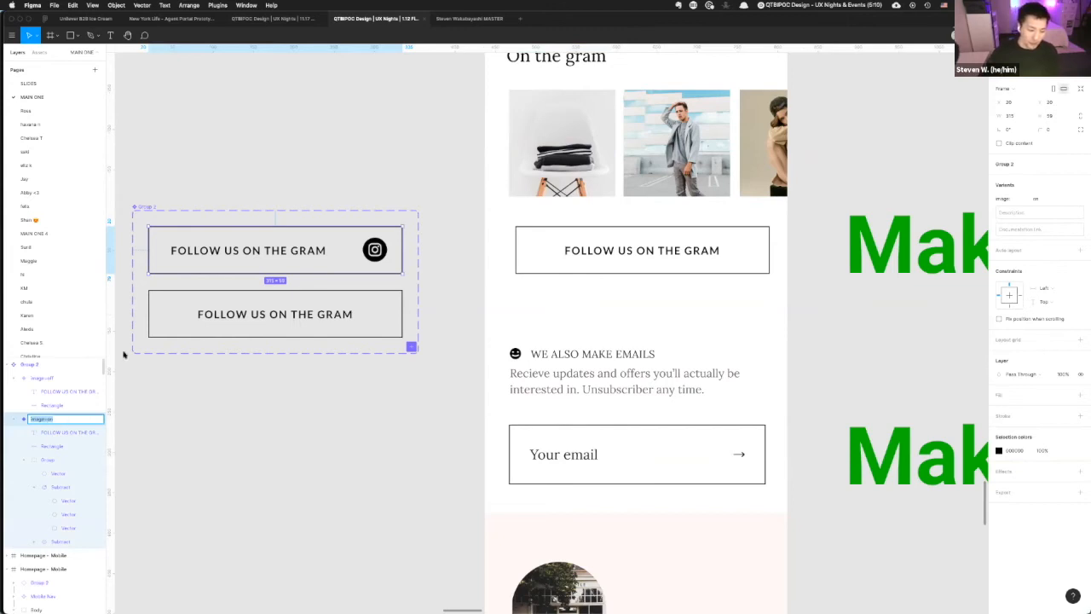
scroll(243, 222, left, 3)
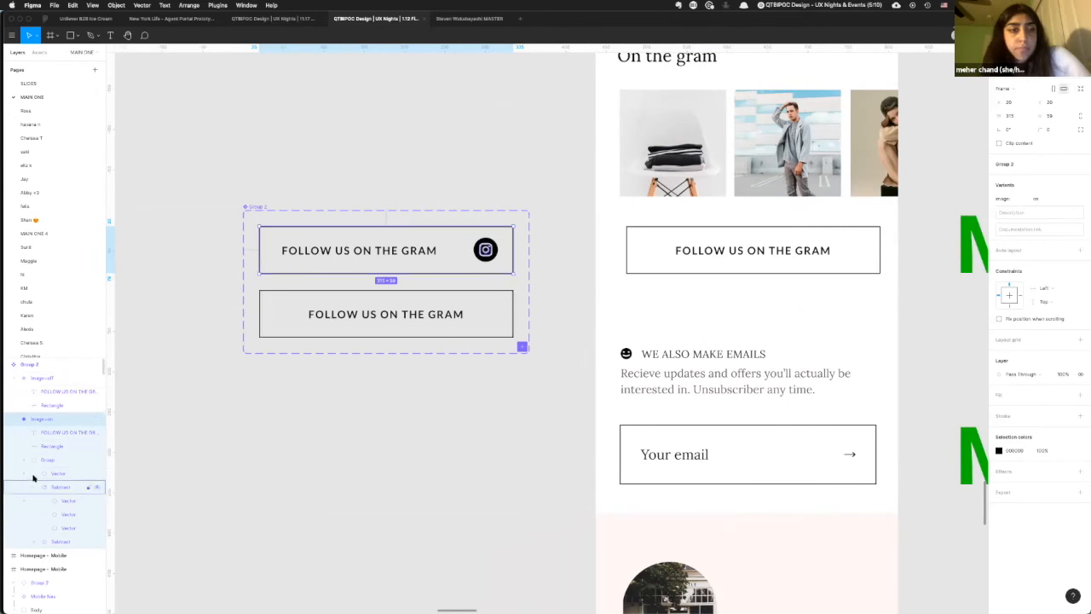
double_click(46, 380)
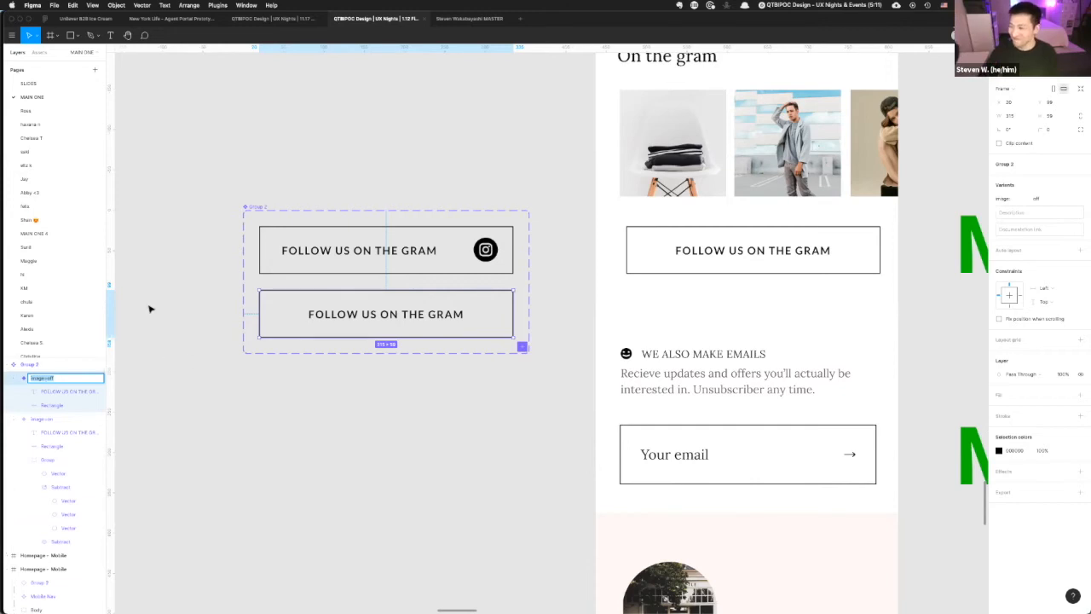
double_click(54, 419)
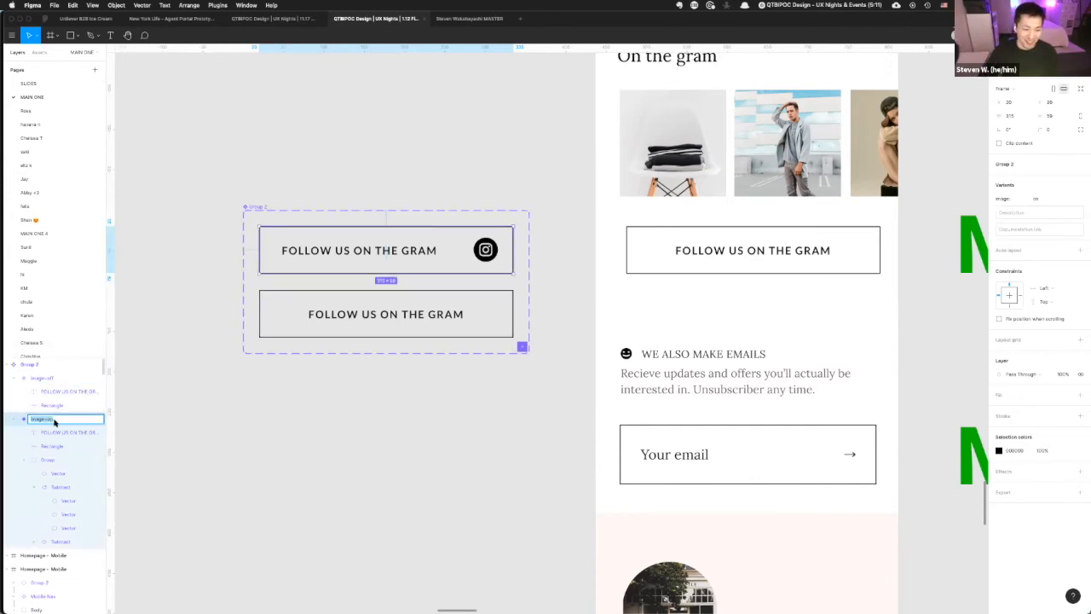
key(Right)
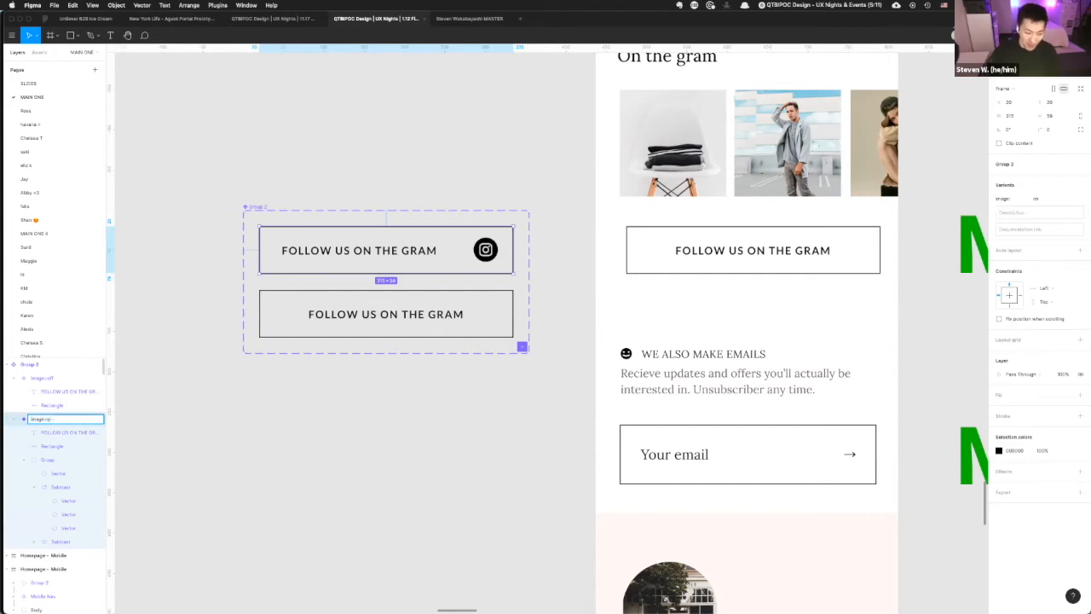
double_click(52, 381)
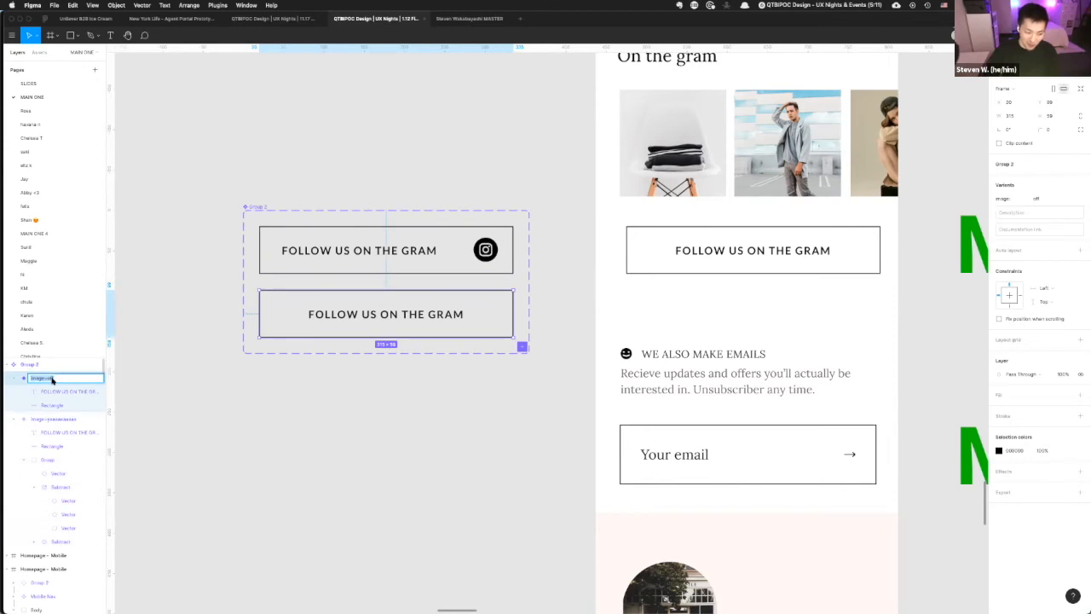
key(Right)
click(214, 389)
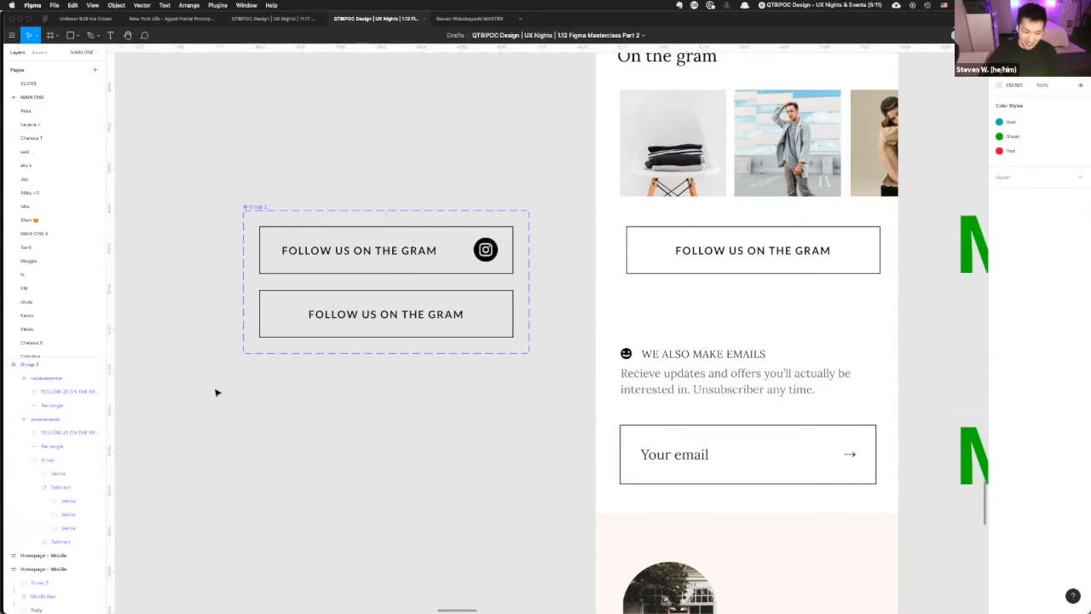
- Check the renamed image value on the iconless variant and open the list of image values for the mockup's button instance
click(396, 307)
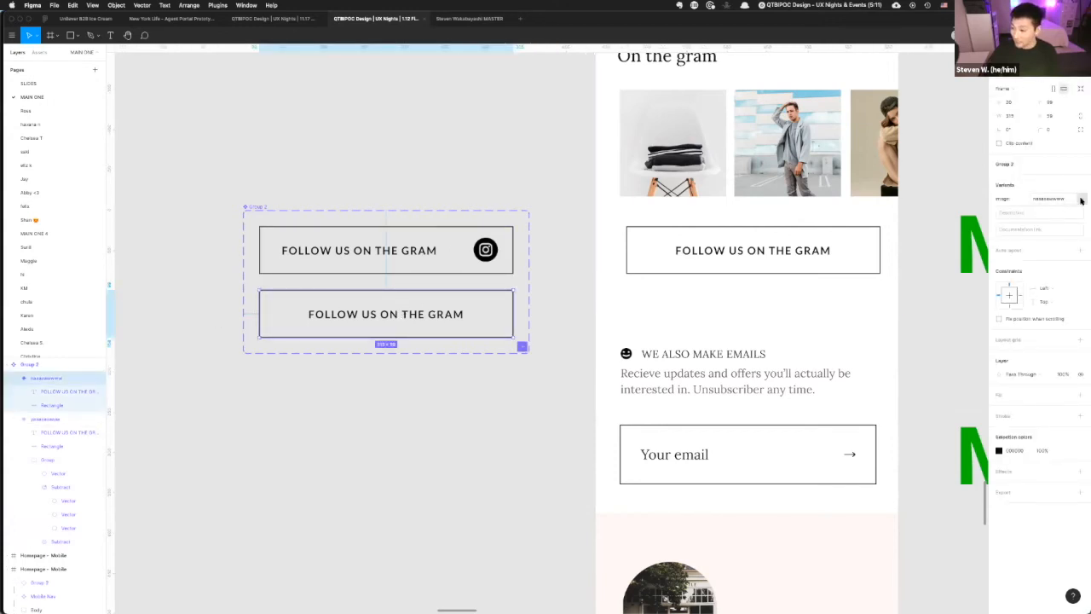
click(859, 232)
scroll(779, 235, right, 3)
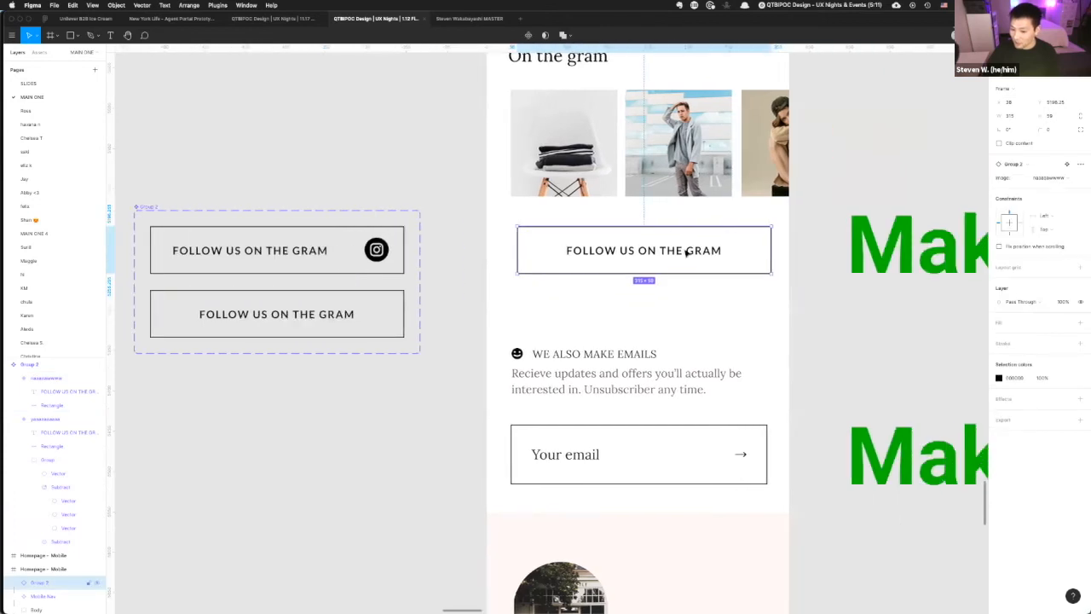
click(1072, 180)
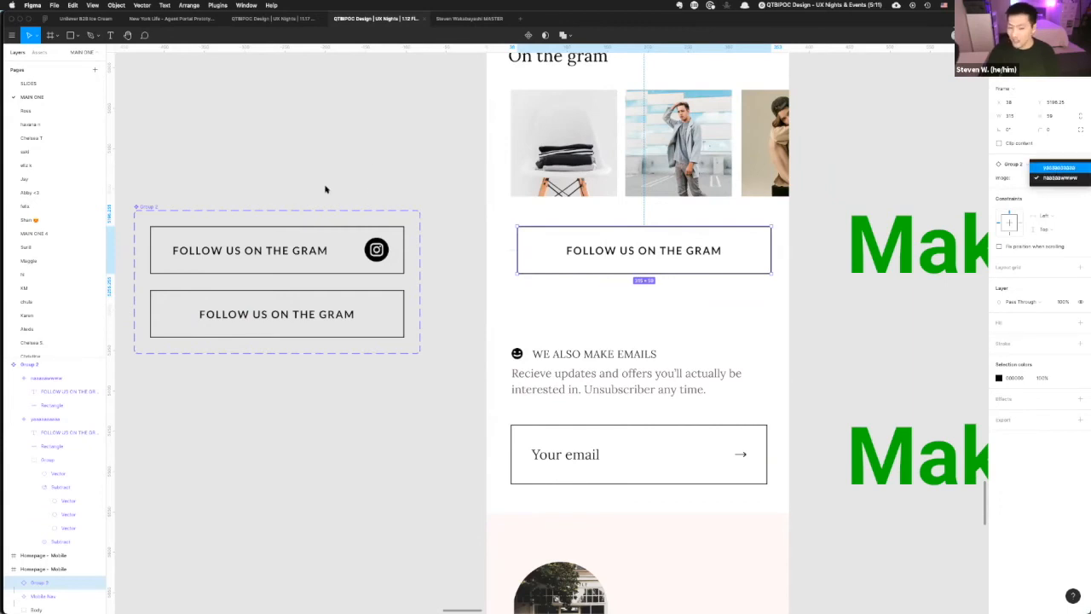
- Duplicate the icon-less button variant in the component set and open the copy's layer name for editing
key(Escape)
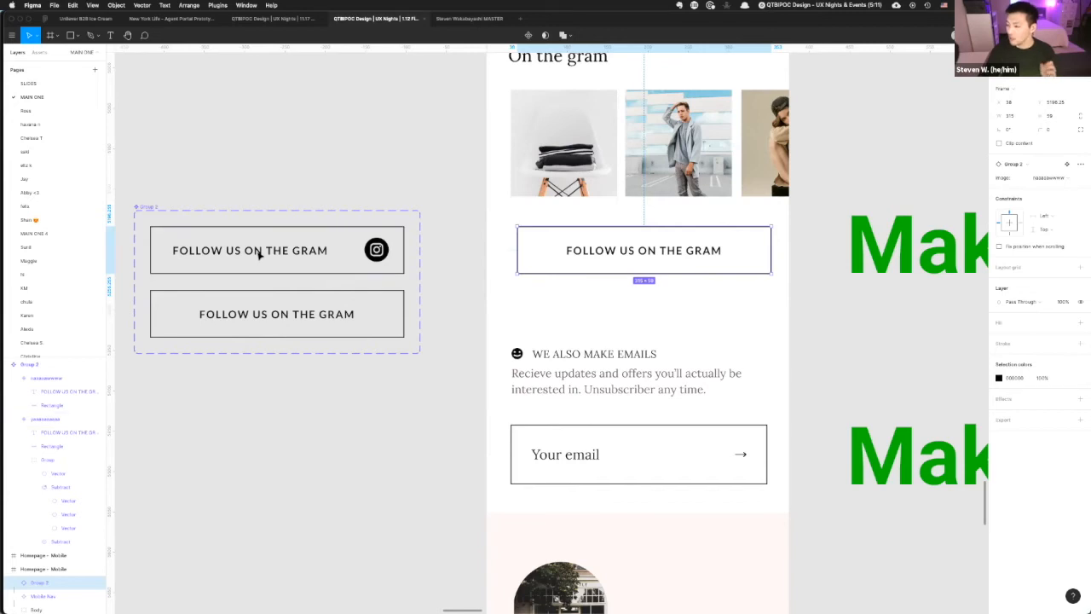
click(288, 315)
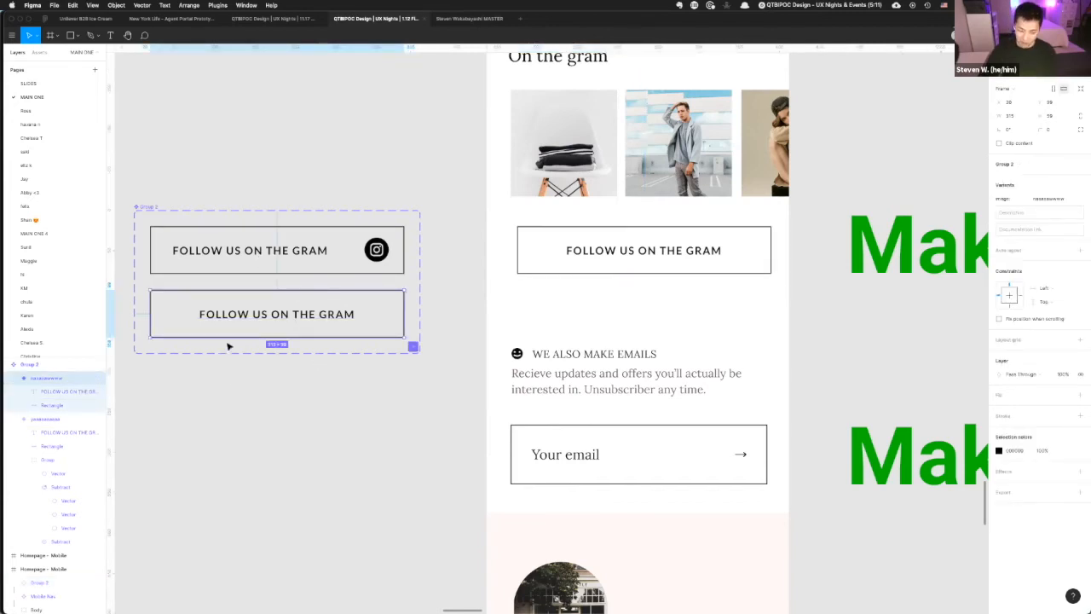
key(ctrl+d)
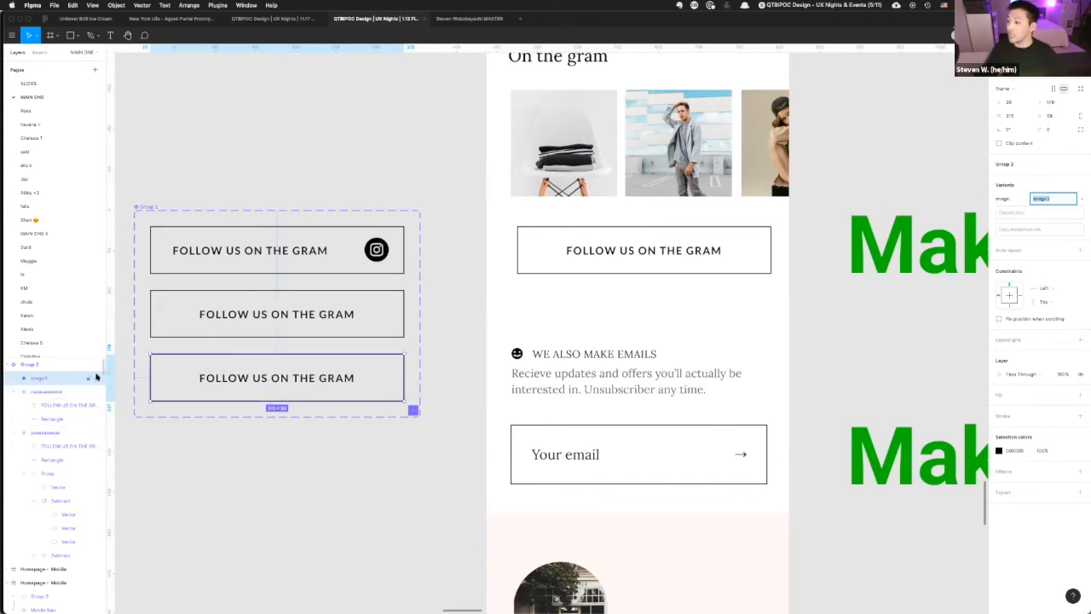
double_click(47, 379)
click(70, 381)
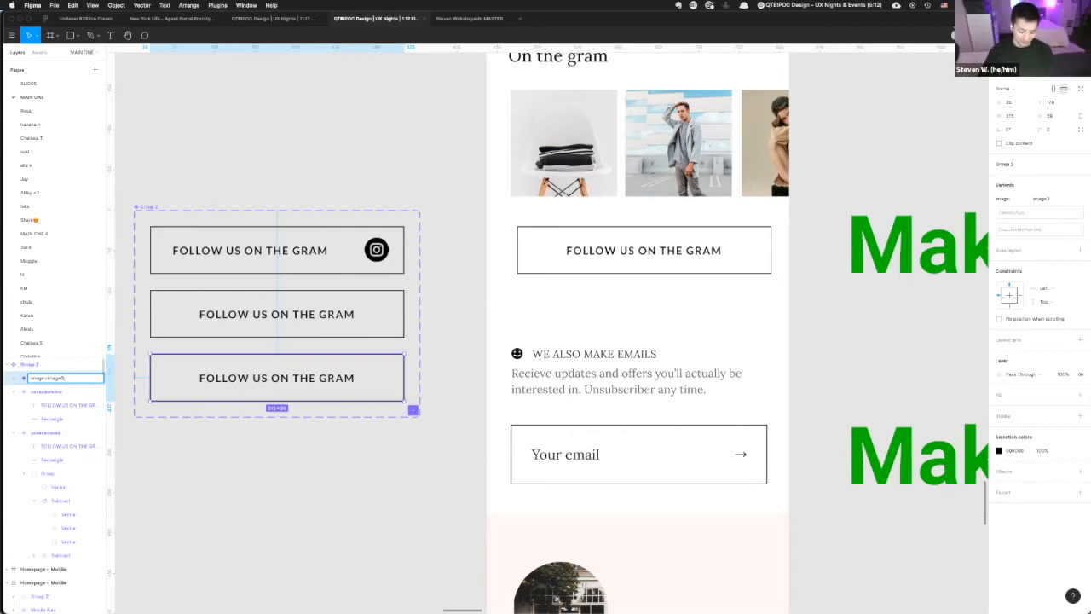
key(super+z)
key(super+z)
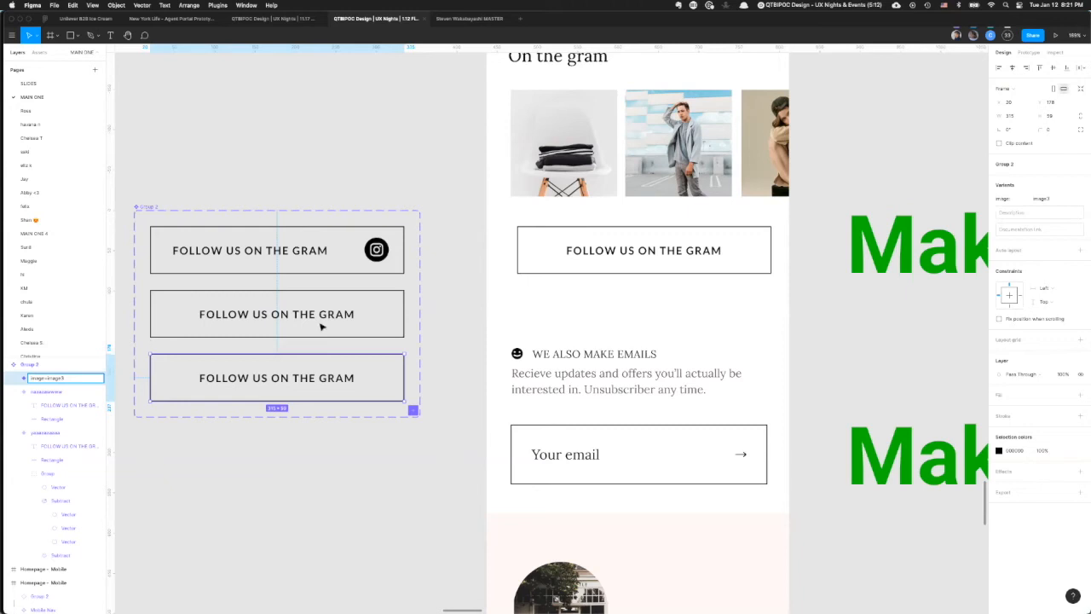
key(Return)
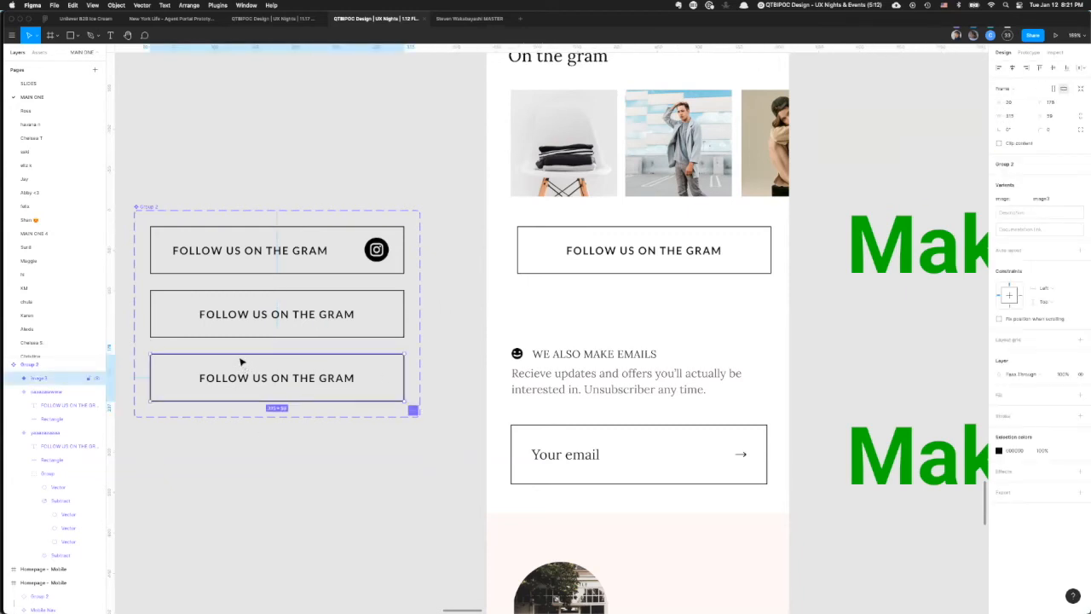
- Delete the duplicated button variant from the component set
key(BackSpace)
key(super+z)
key(BackSpace)
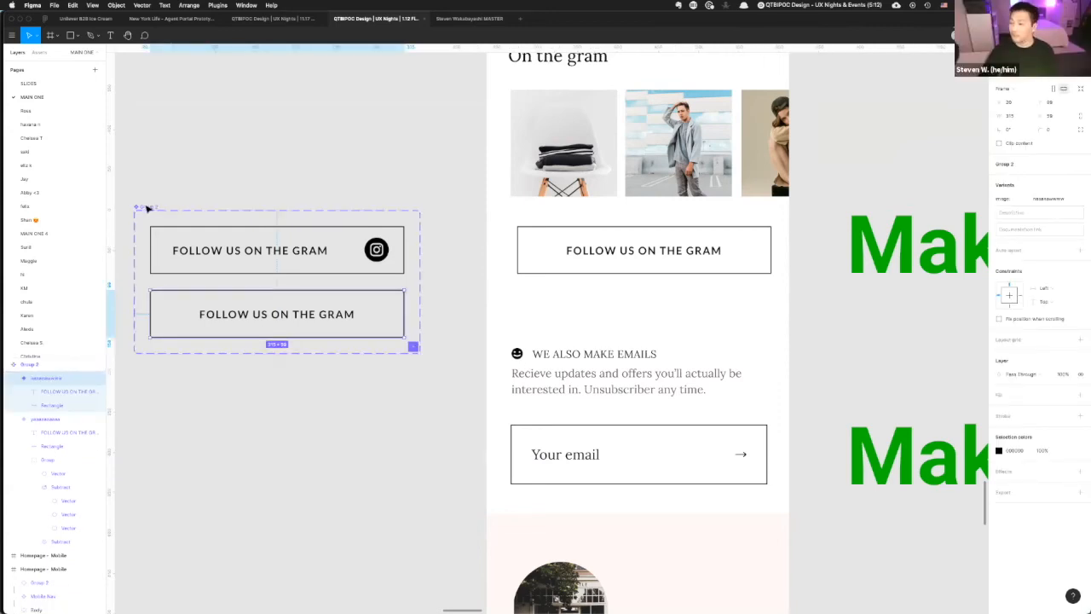
scroll(147, 209, left, 4)
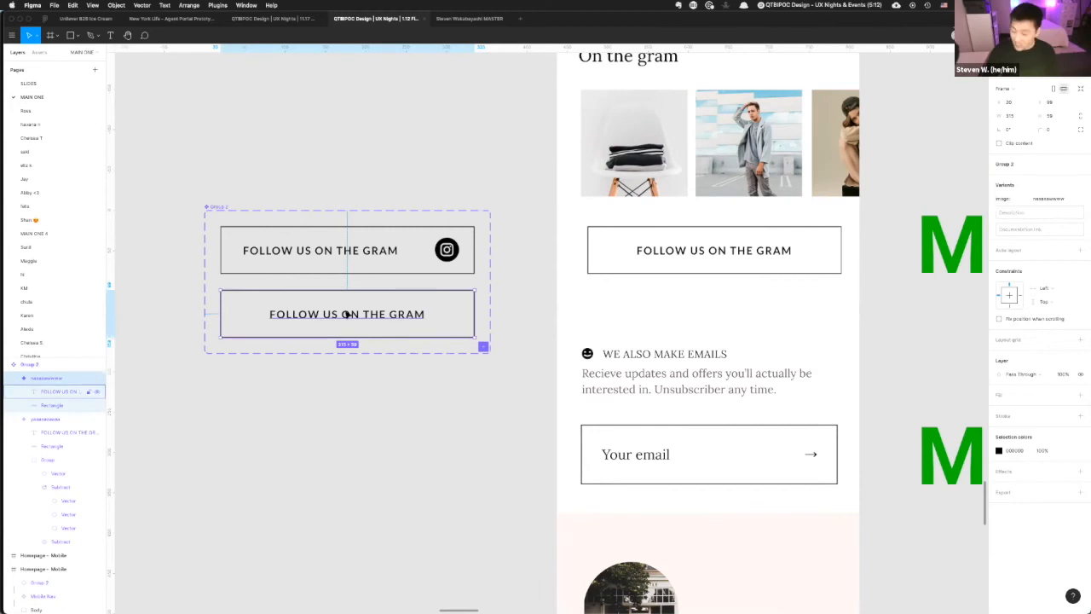
- Try adding a third variant by duplicating the icon-less button, and remove the copy again
key(super+d)
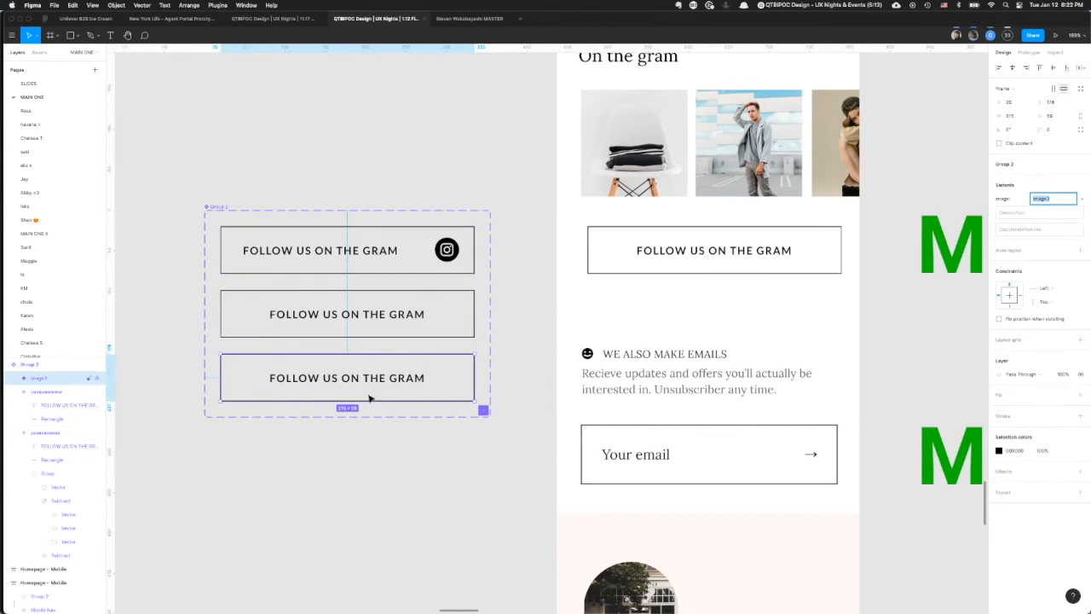
double_click(284, 378)
key(Escape)
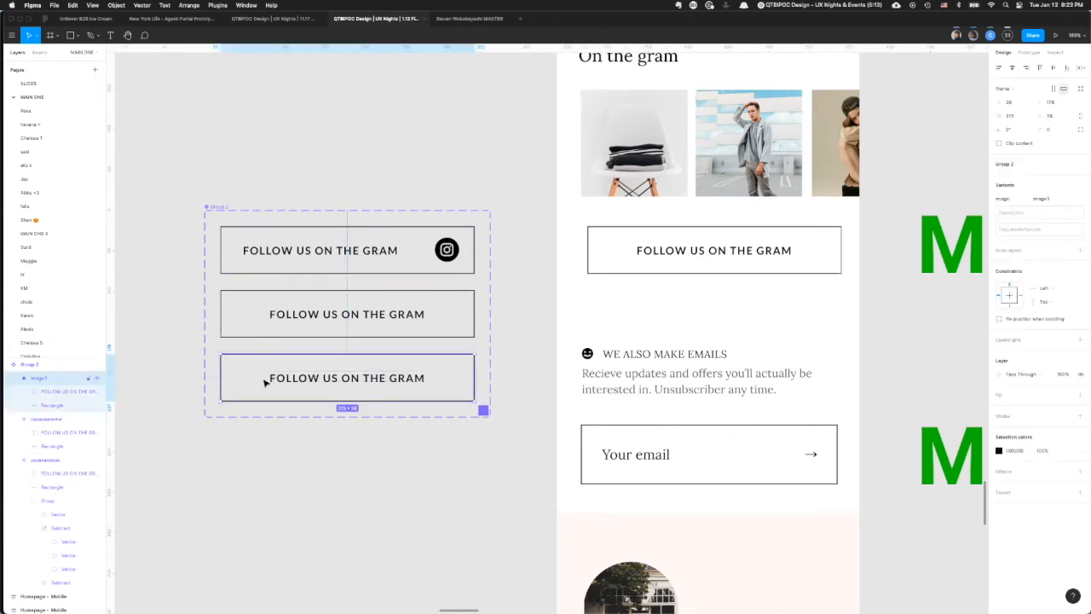
scroll(266, 389, down, 2)
drag(236, 251, 151, 253)
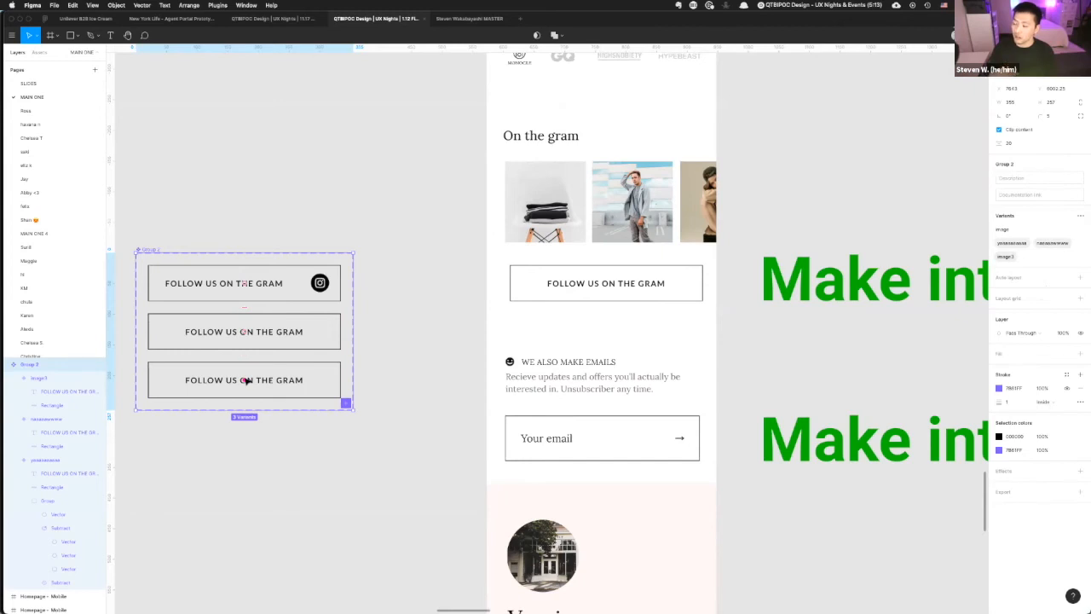
click(271, 381)
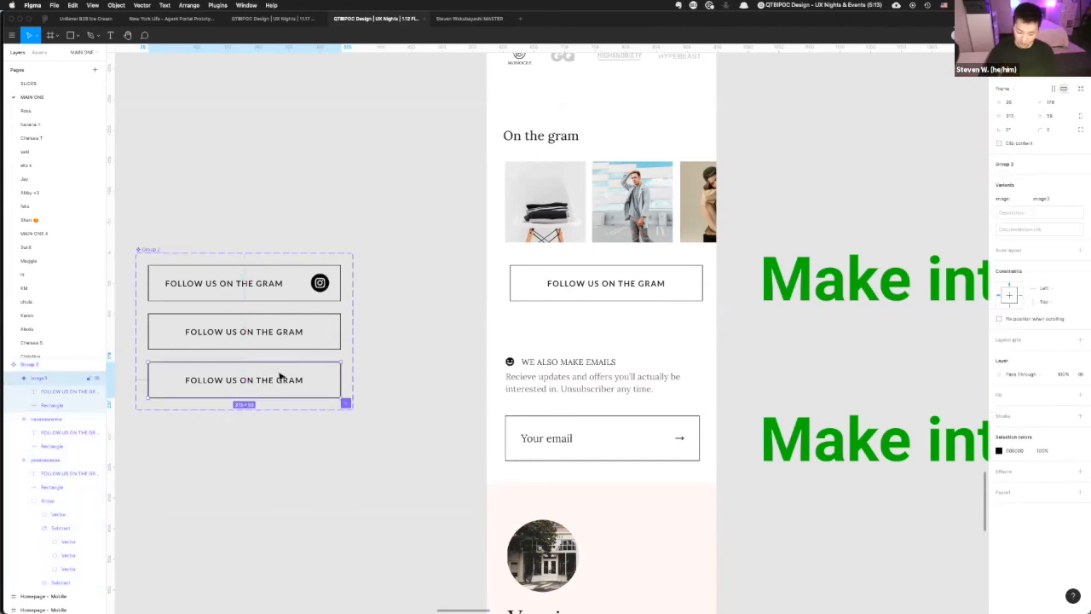
key(Delete)
- Try to place copies of both button variants beside the component set, and undo it
double_click(277, 337)
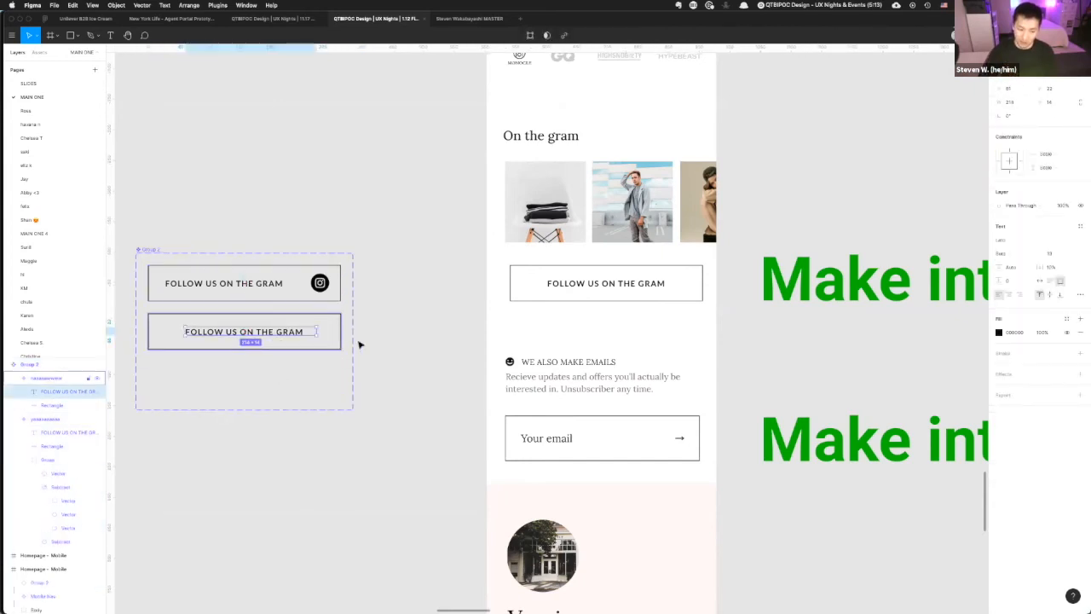
click(360, 345)
click(304, 322)
shift+click(280, 276)
drag(209, 287, 378, 290)
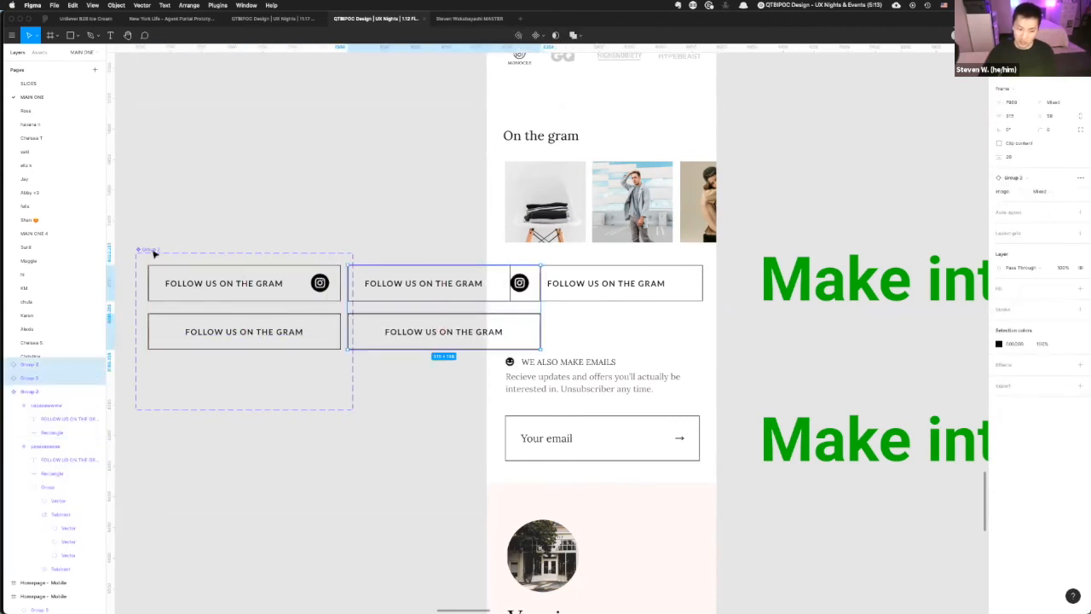
key(ctrl+z)
- Duplicate both button variants together inside the component set
click(195, 287)
shift+click(208, 337)
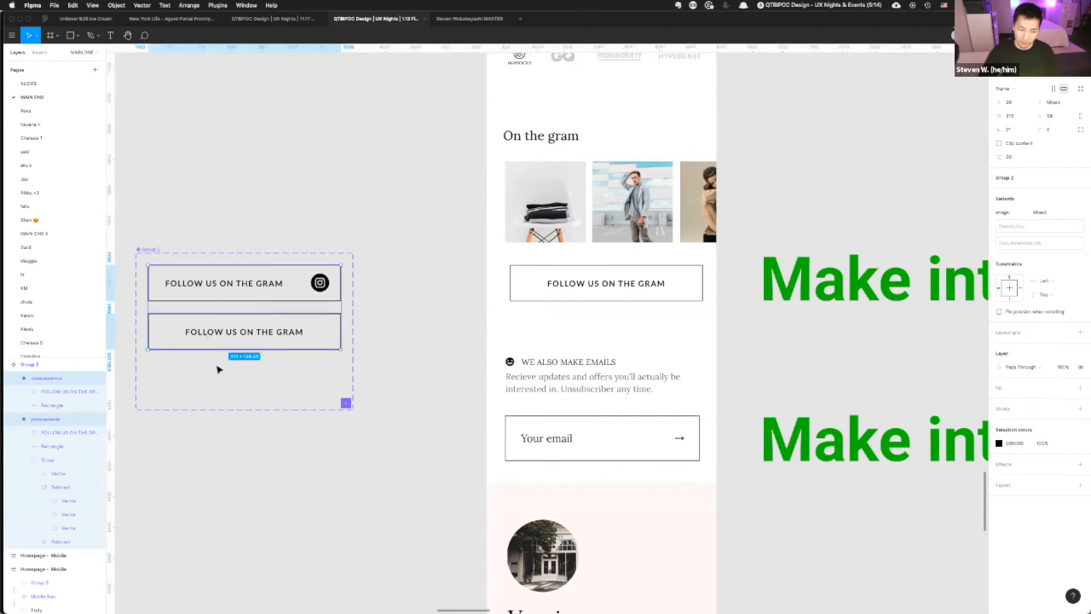
key(super+d)
- Recolour the labels of both duplicated buttons to white by sampling the page's white background
click(282, 377)
click(271, 383)
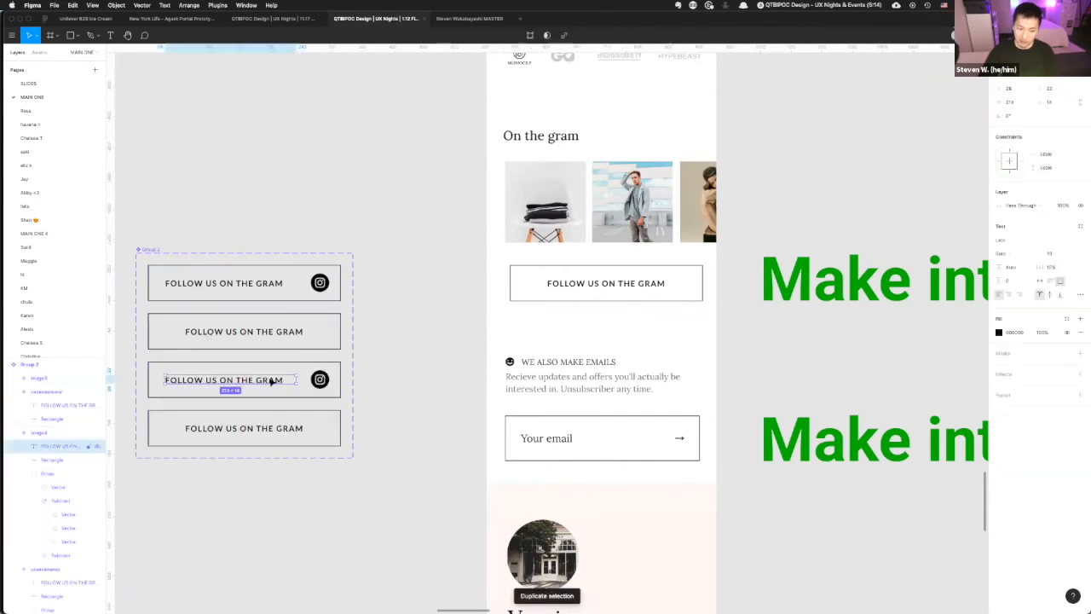
key(i)
click(561, 316)
click(264, 429)
click(264, 429)
click(567, 324)
- Fill the bottom duplicated button with a dark colour sampled from the screen
click(339, 416)
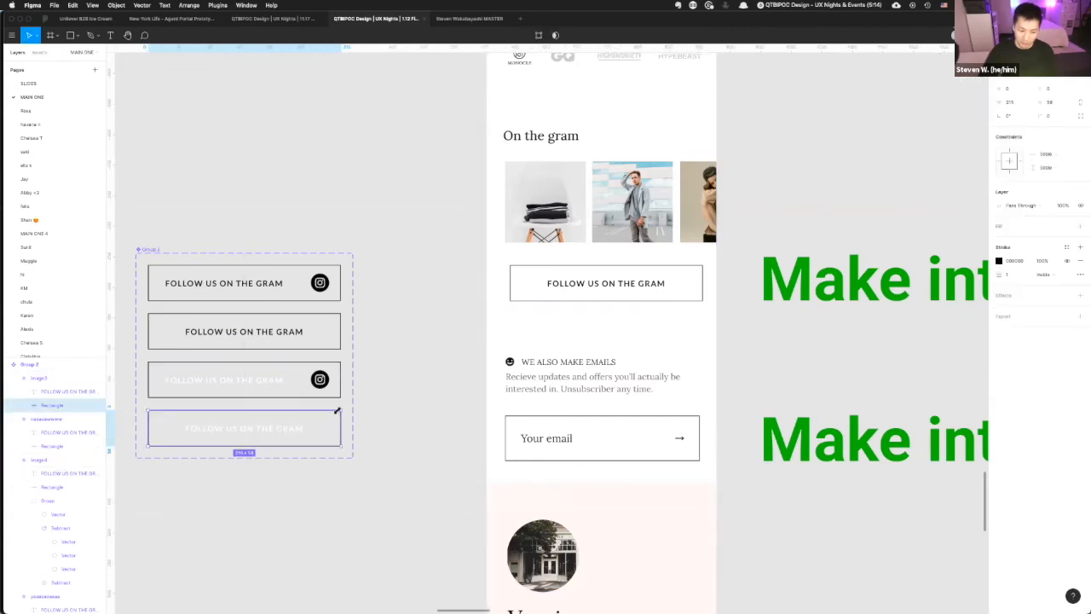
click(332, 365)
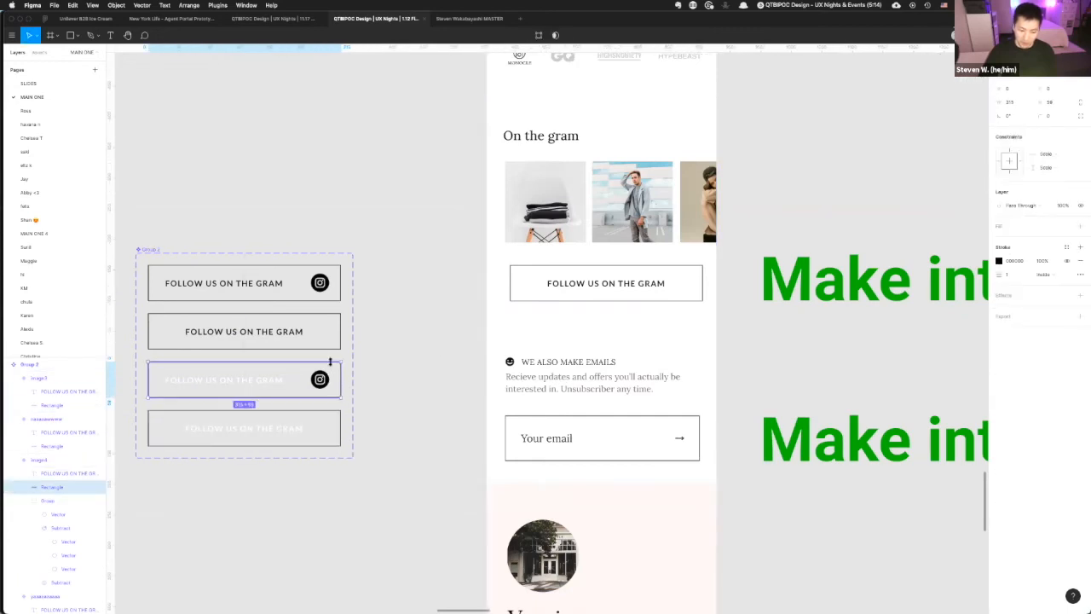
shift+click(339, 416)
key(i)
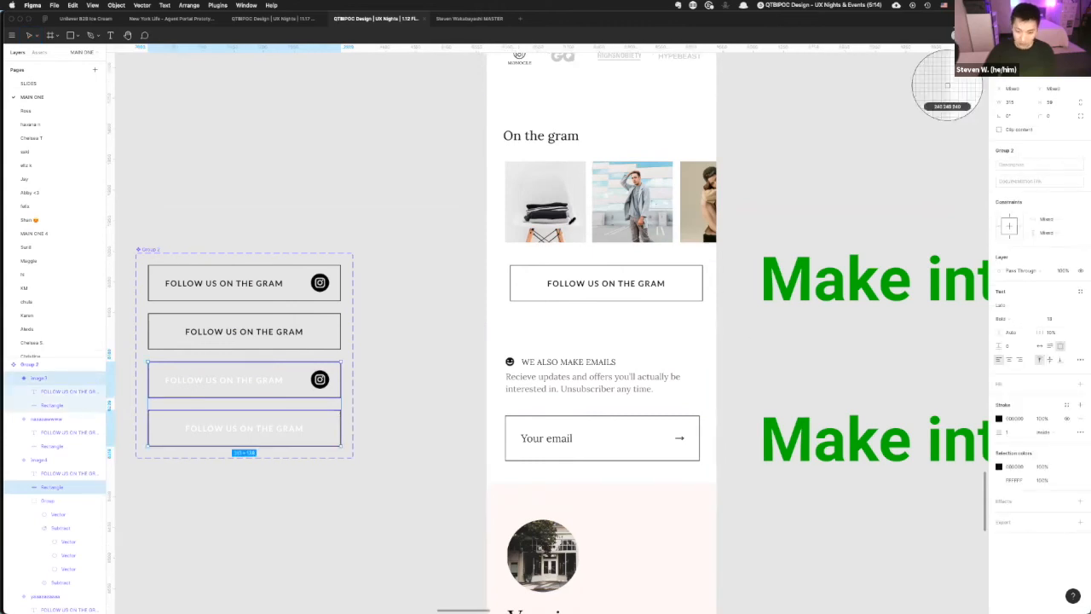
click(946, 85)
- Give the third button's rectangle a sampled dark colour as its fill instead of its stroke
click(298, 364)
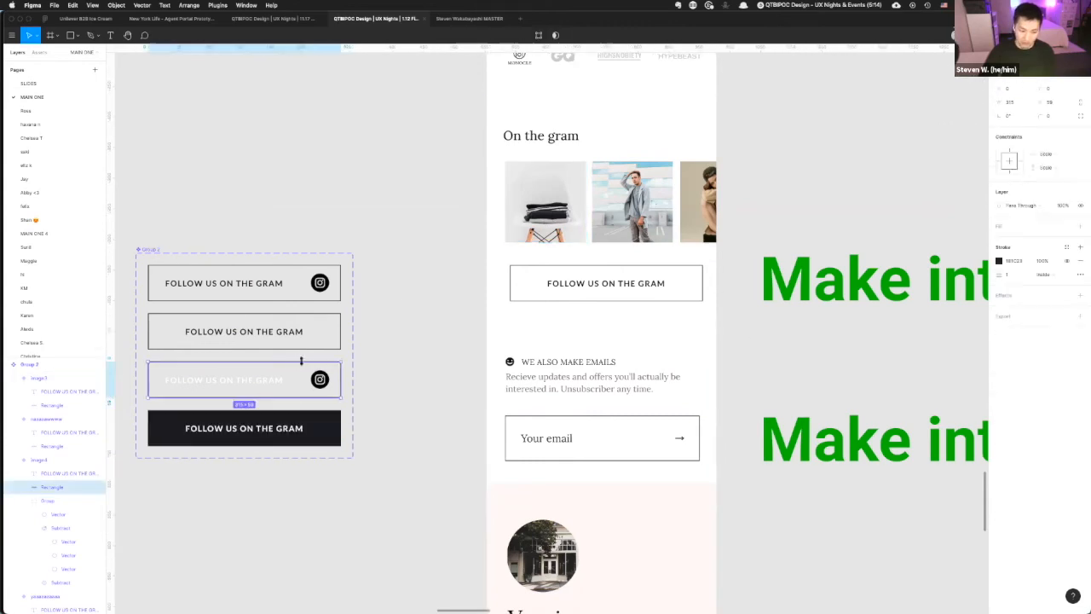
key(i)
click(944, 79)
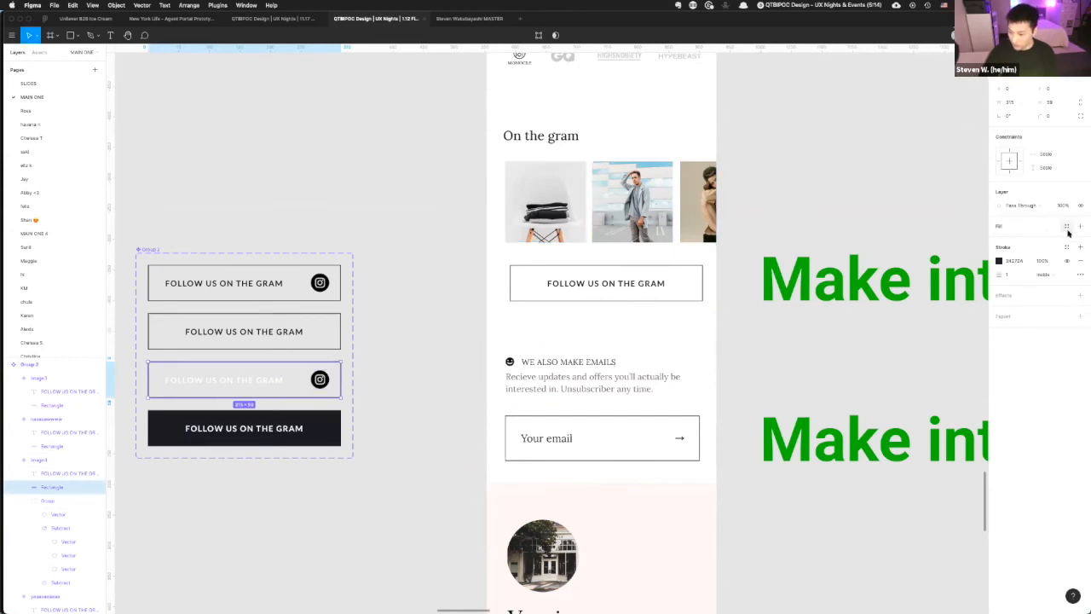
click(1068, 230)
click(426, 291)
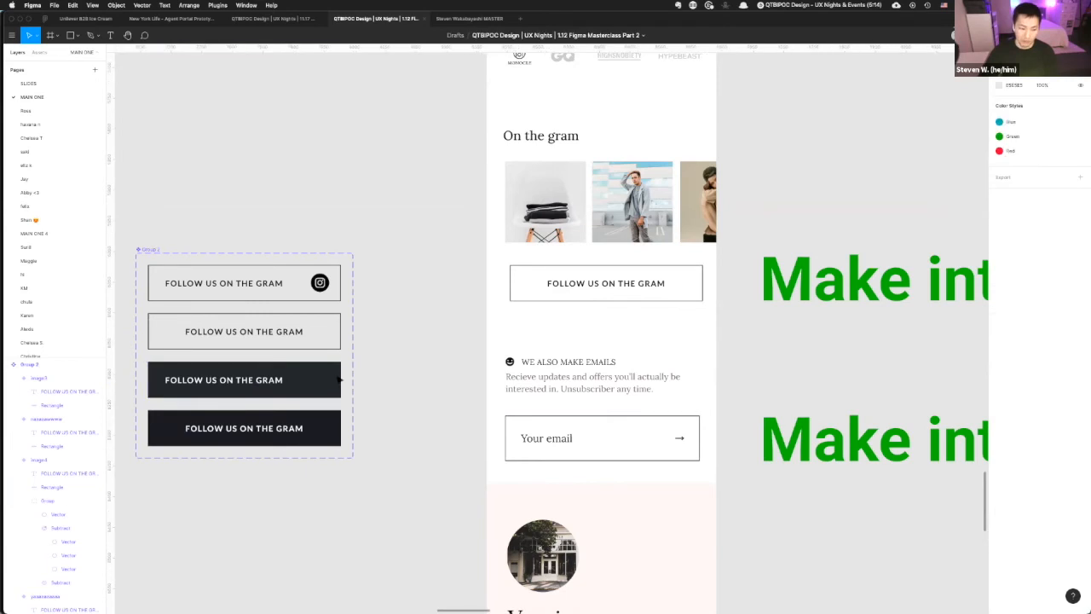
click(318, 383)
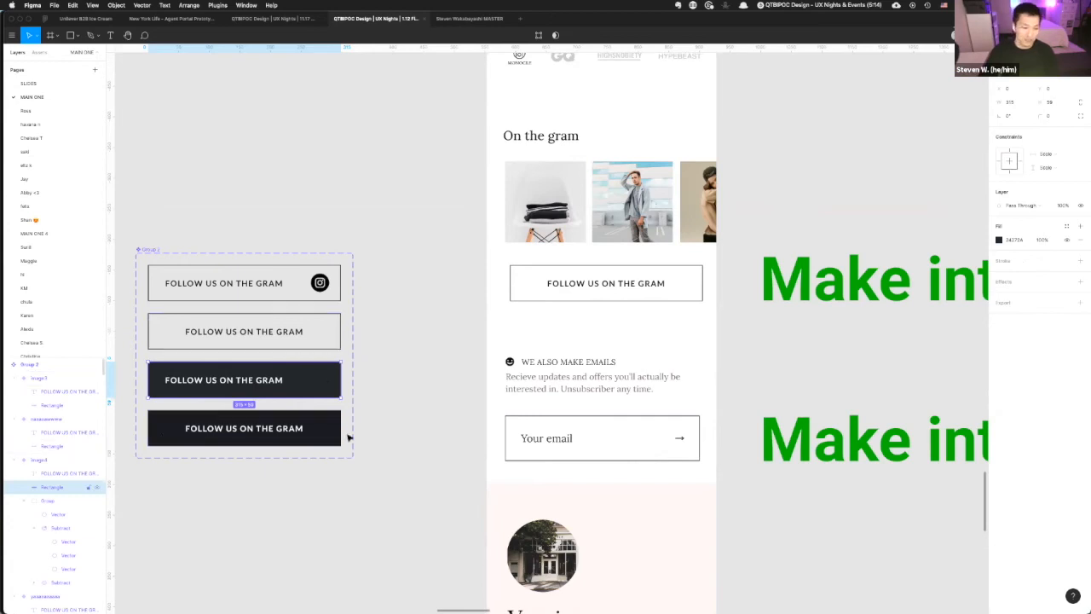
- Append the property "background=white" to the layer name of the outlined variant without the icon
click(255, 332)
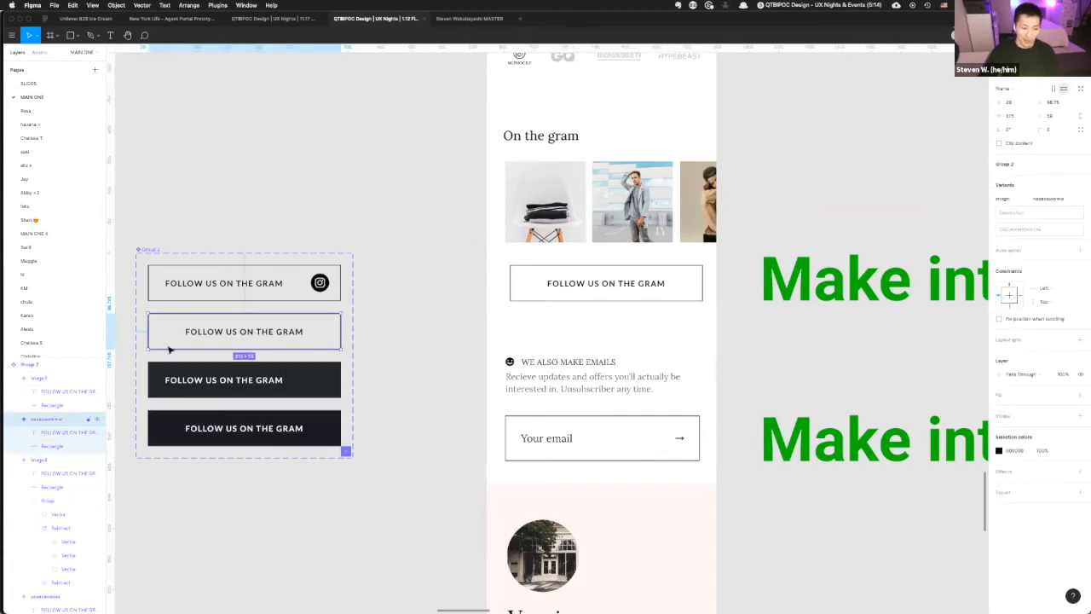
double_click(54, 420)
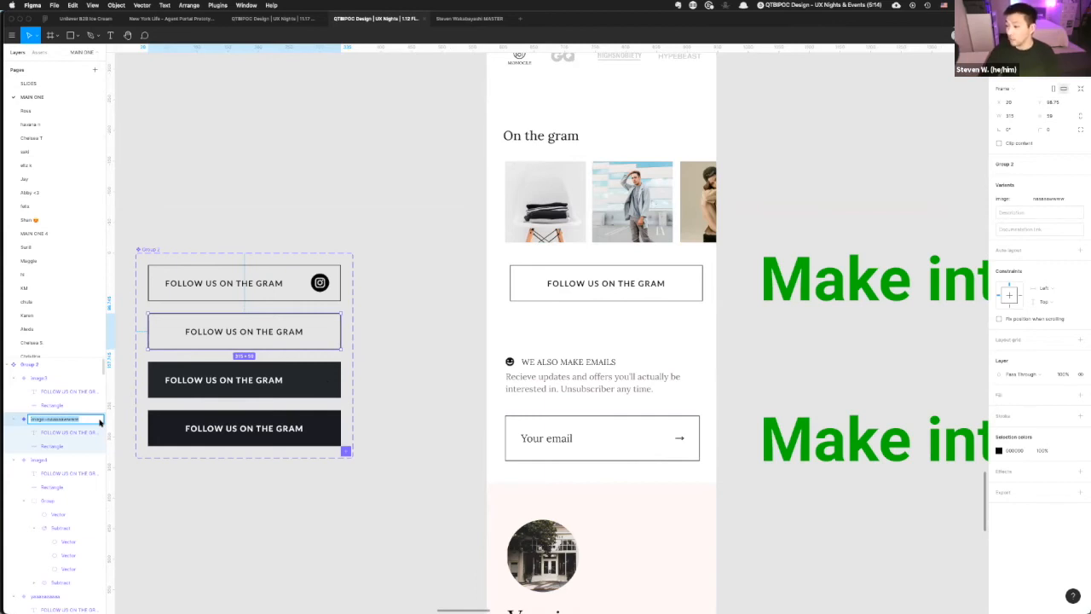
click(82, 420)
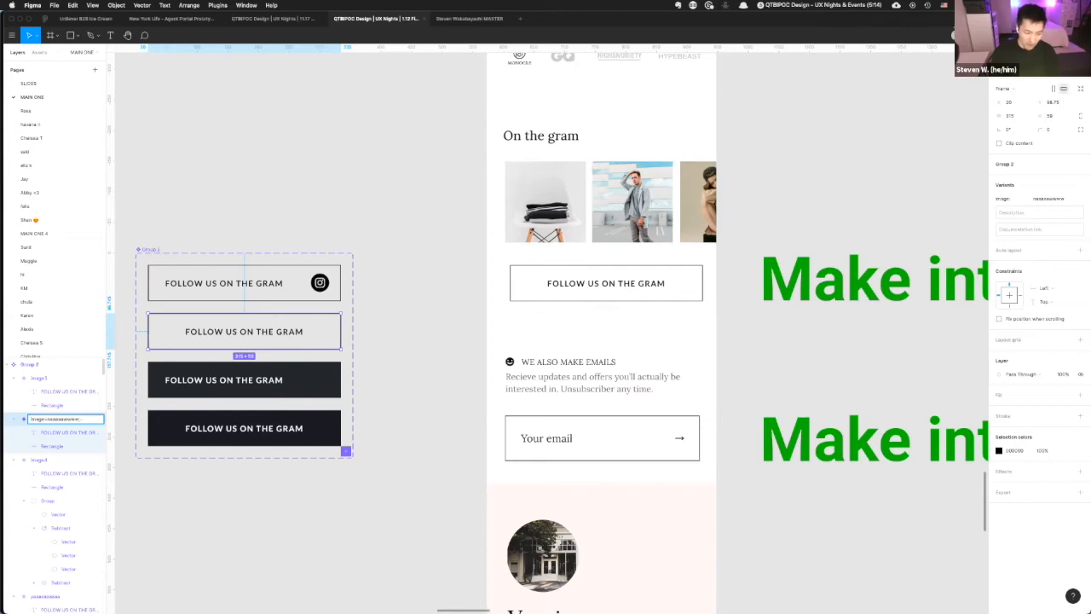
text(,backghro)
key(BackSpace)
key(BackSpace)
key(BackSpace)
text(round=white)
key(shift+alt+Left)
key(shift+alt+Left)
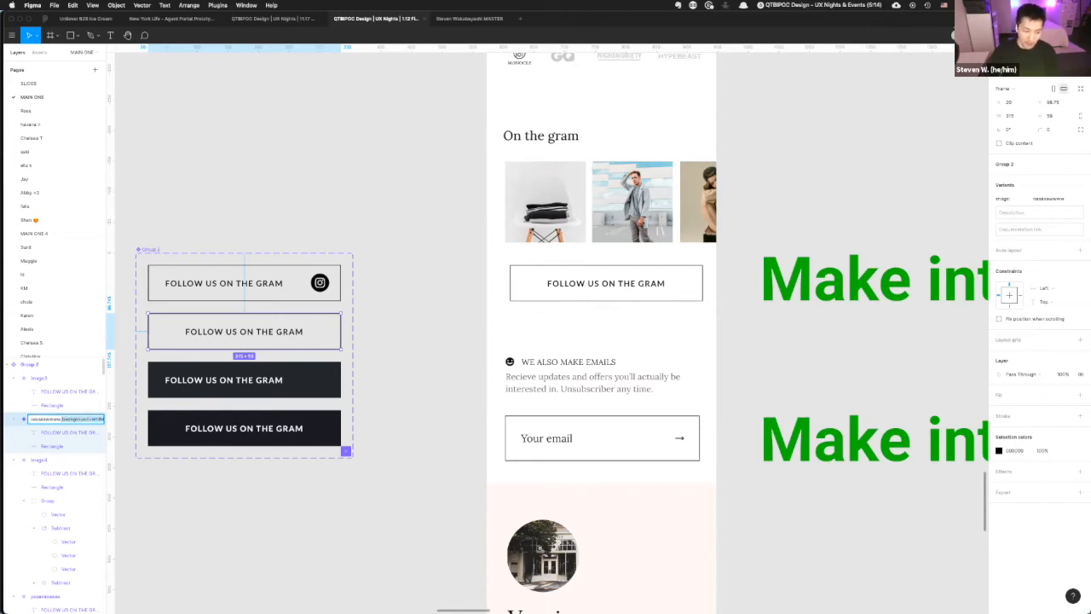
click(220, 295)
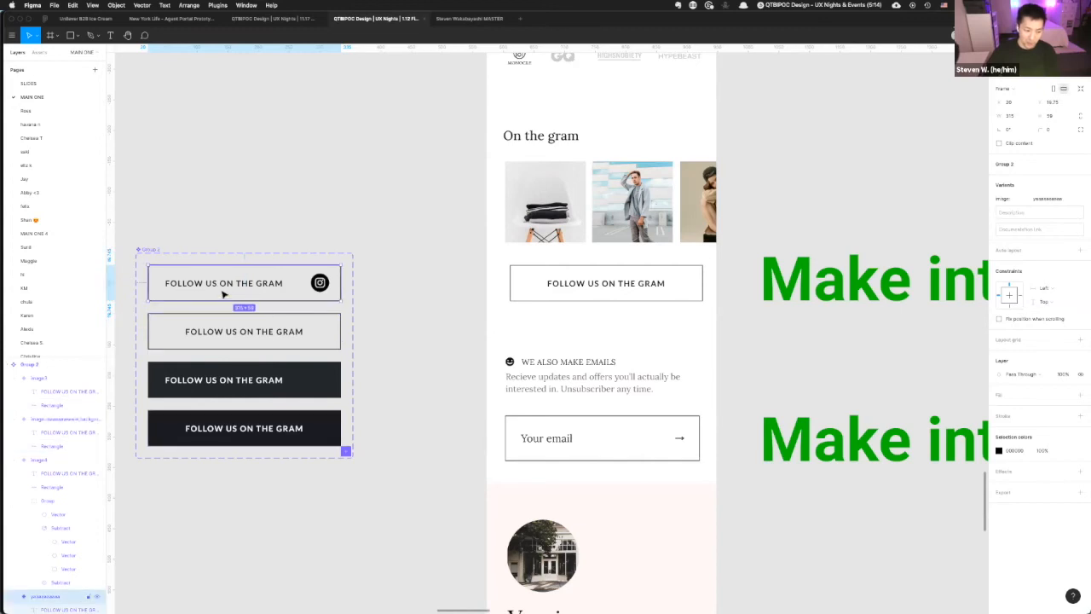
- Append ", background=white" to the layer name of the outlined variant with the Instagram icon
double_click(220, 288)
click(125, 293)
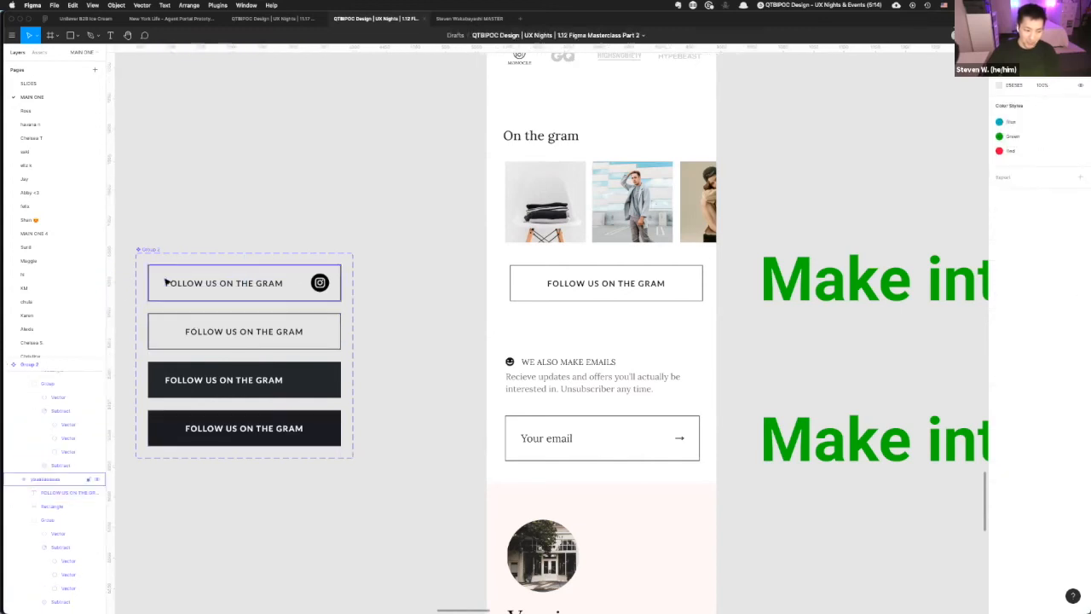
click(164, 282)
double_click(84, 480)
key(Right)
text(, background=white)
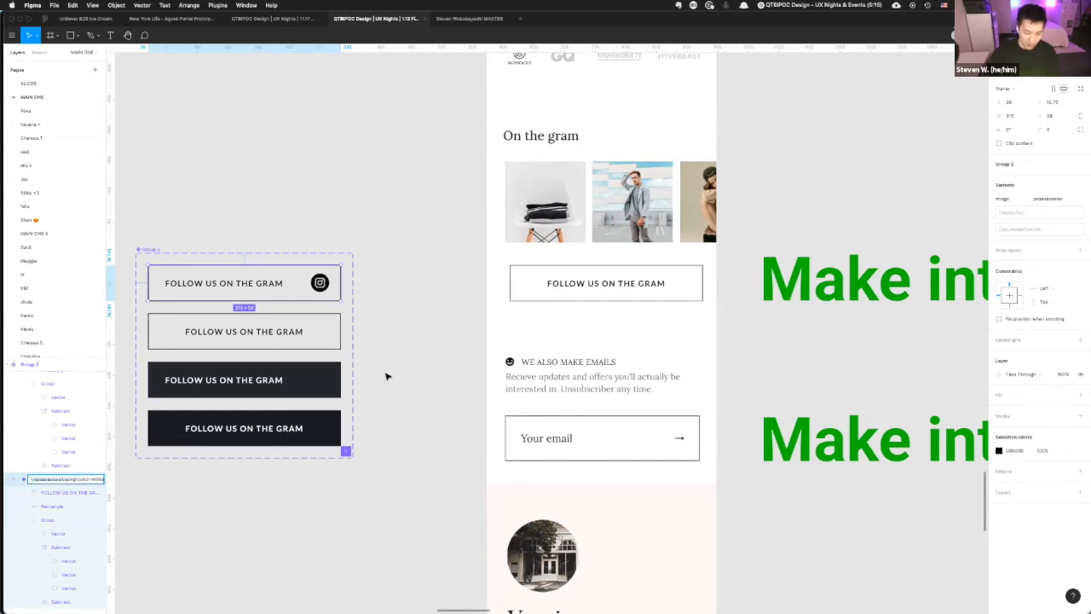
key(Return)
- Correct the icon-less outlined variant's layer name so its background property is white, and move on to the top variant
click(282, 379)
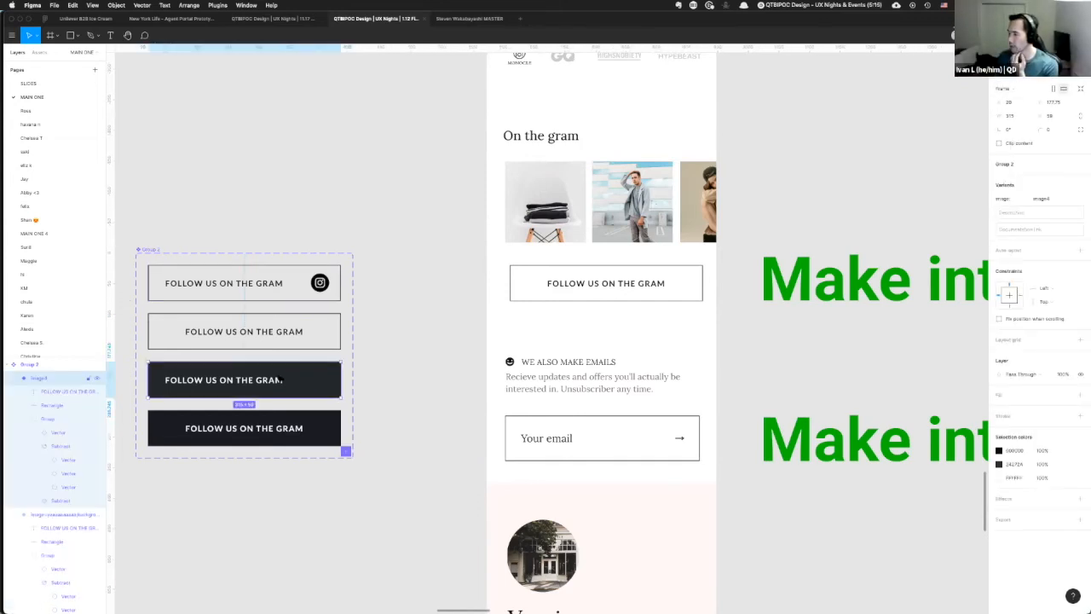
double_click(200, 334)
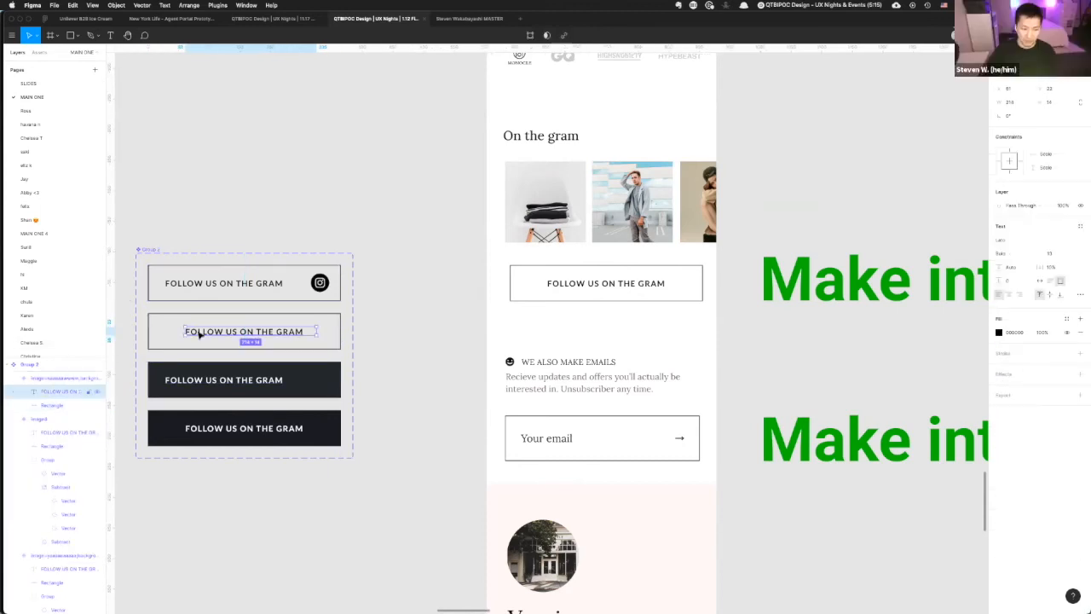
click(54, 379)
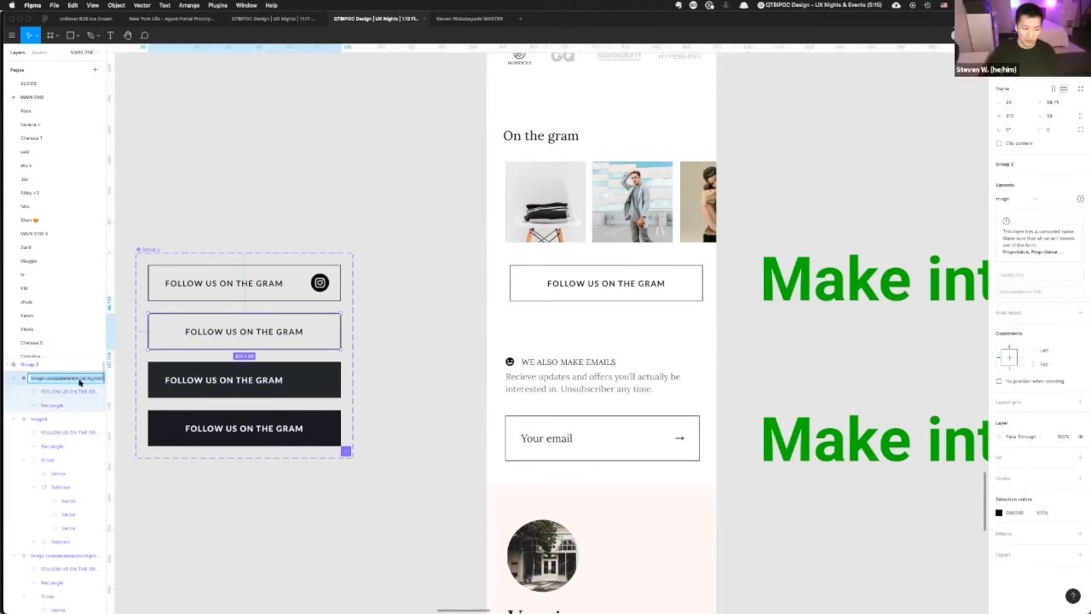
double_click(80, 381)
key(Return)
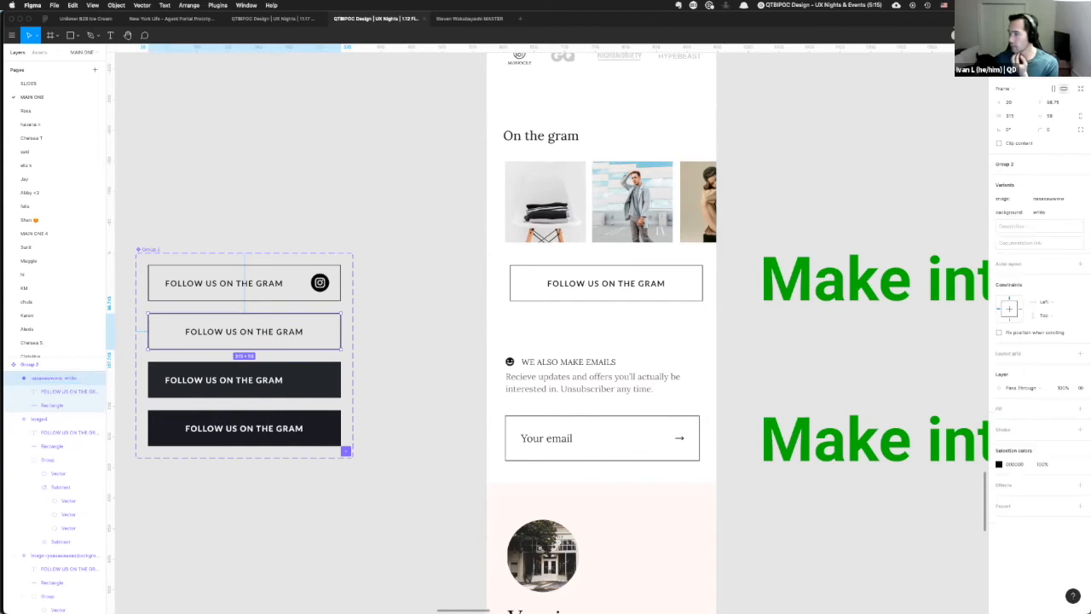
key(Tab)
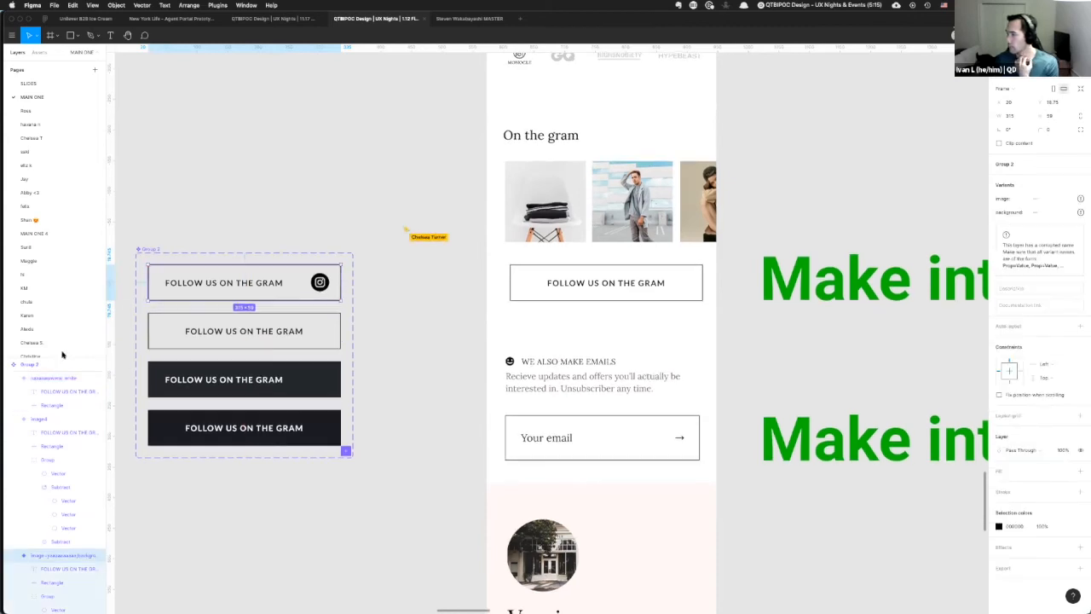
- Correct the top outlined variant's layer name so its background property is white
double_click(79, 556)
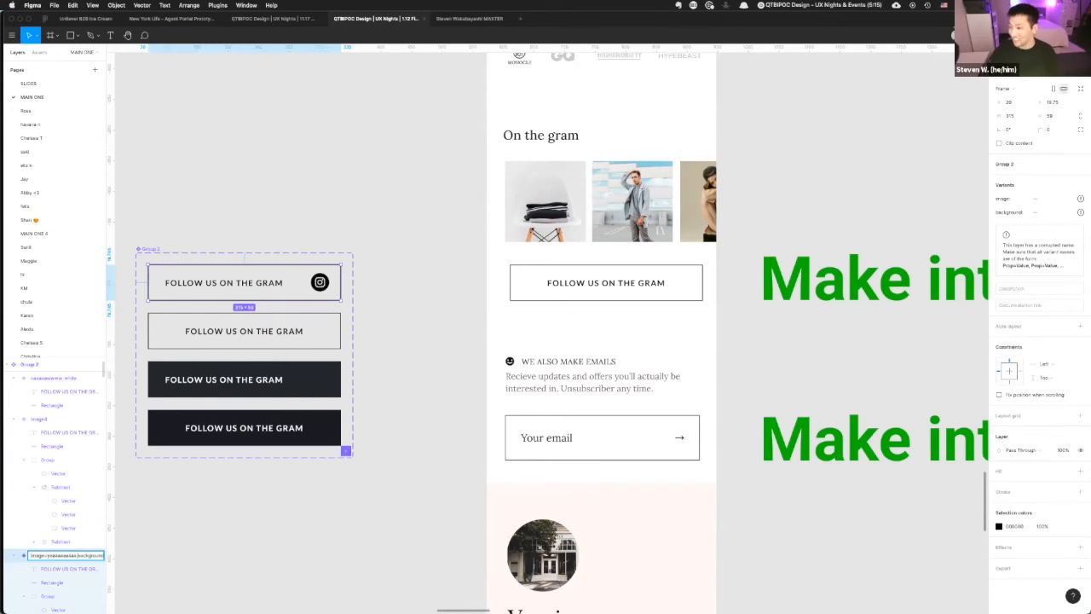
key(Return)
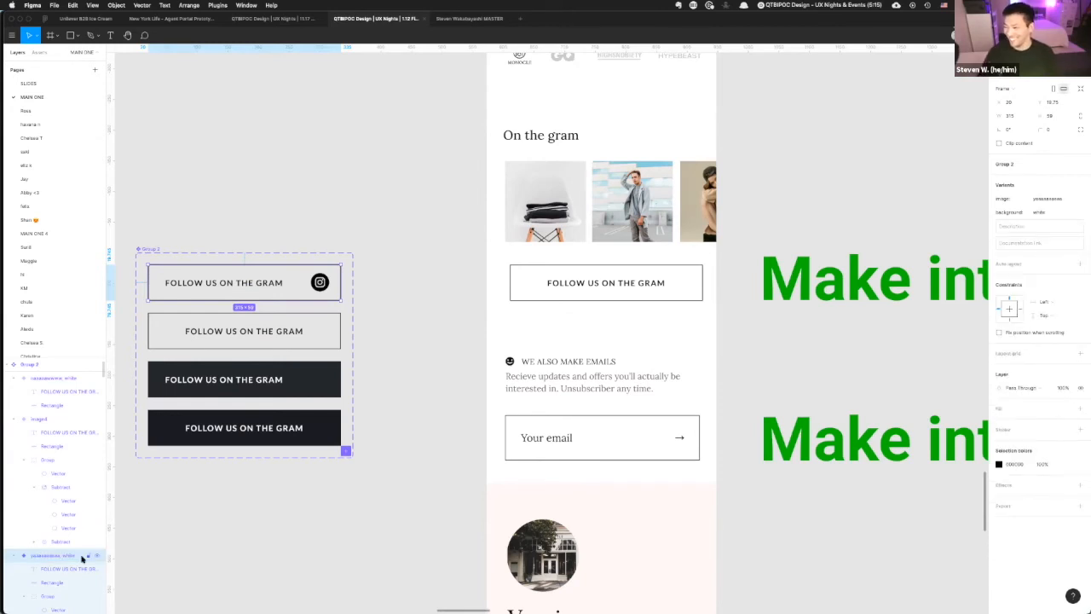
scroll(114, 590, left, 3)
click(310, 385)
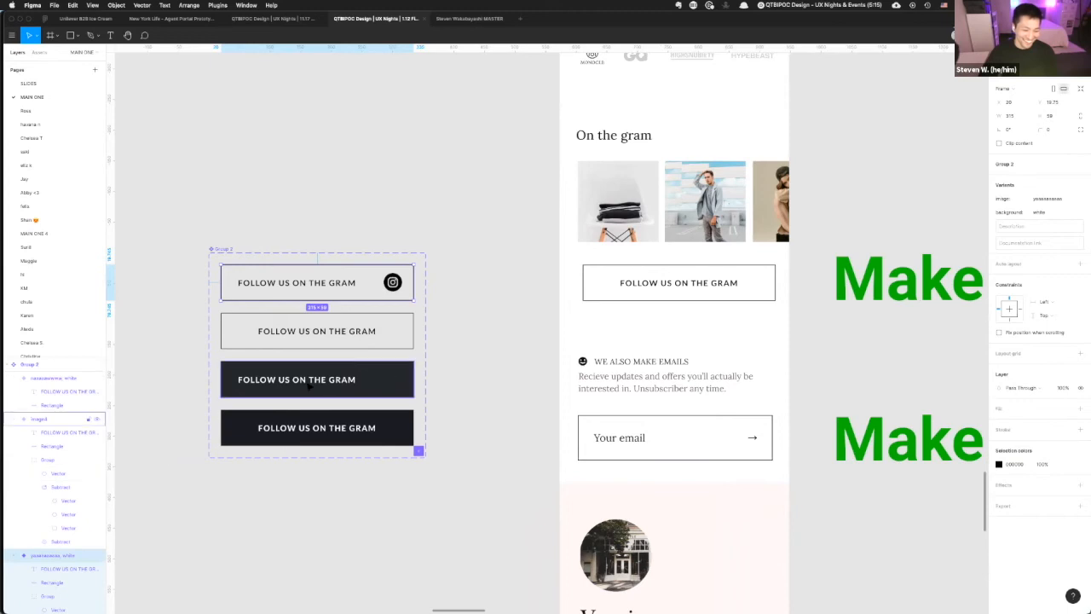
click(177, 387)
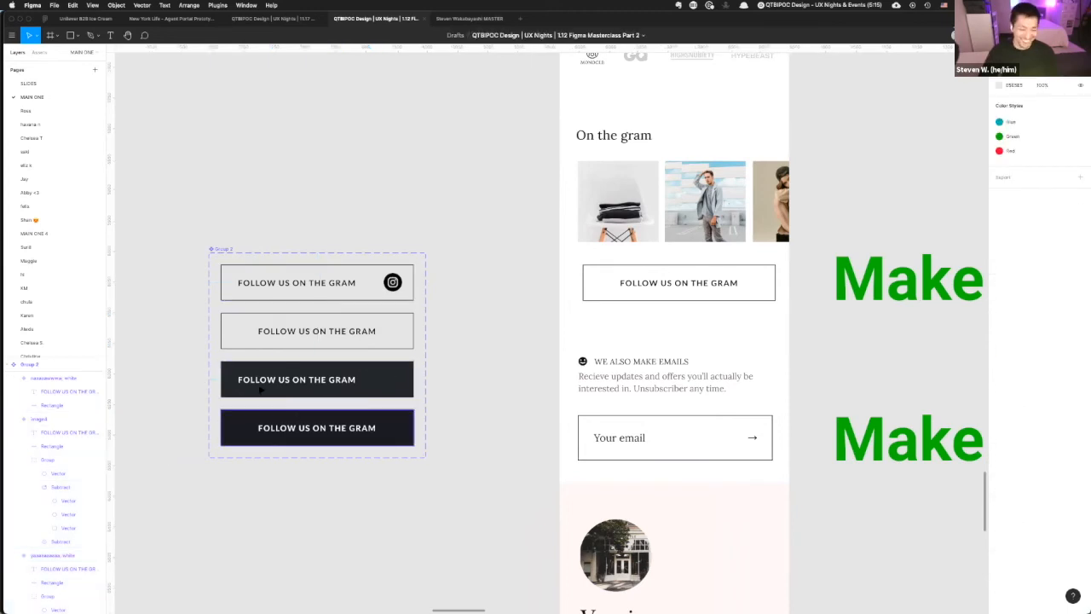
click(261, 385)
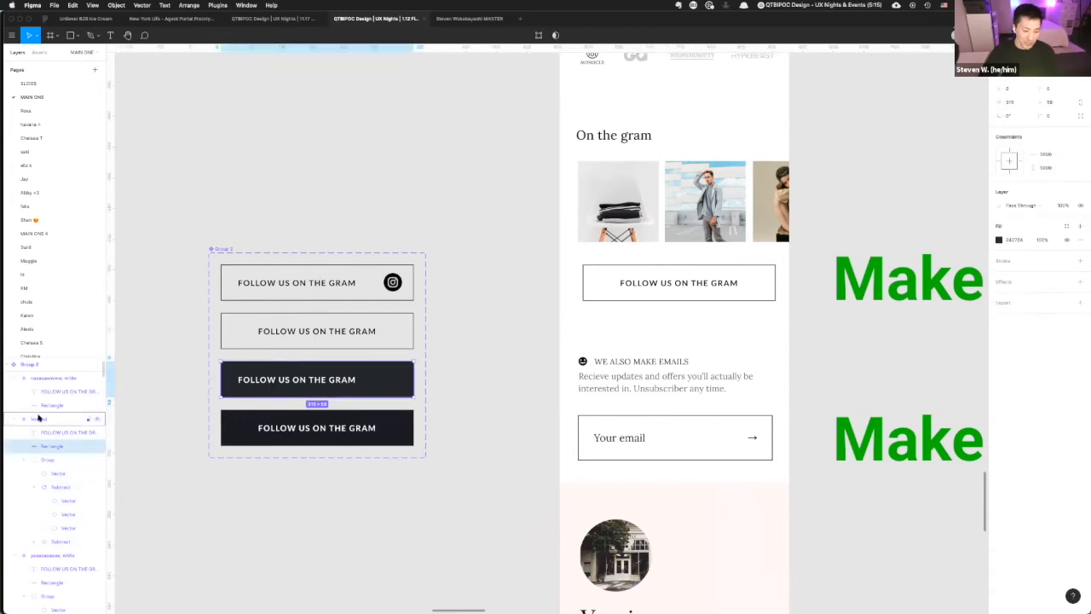
double_click(56, 419)
click(71, 419)
key(super+a)
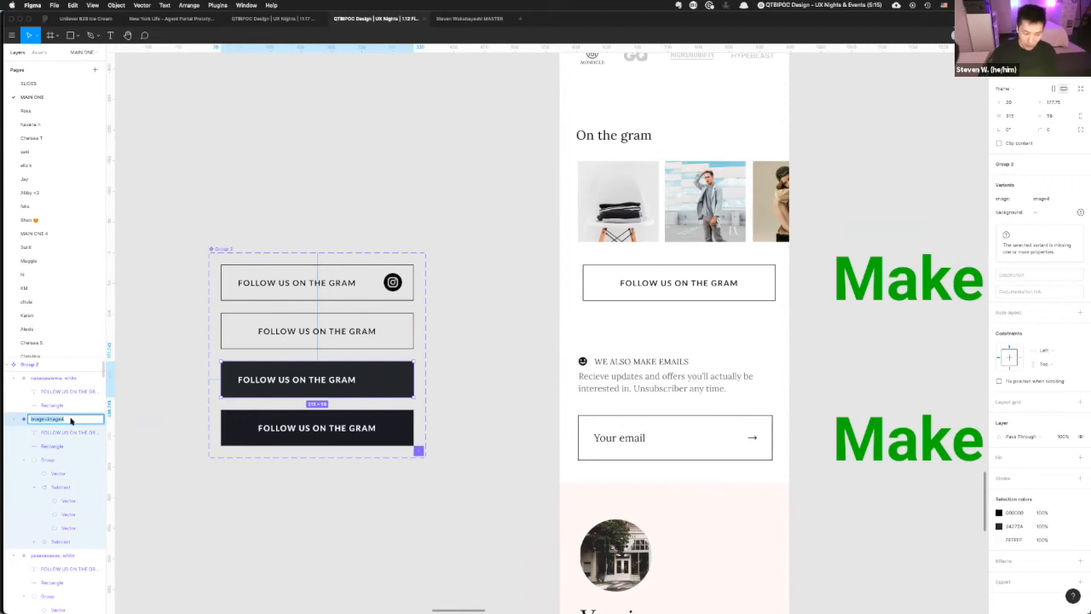
text(image)
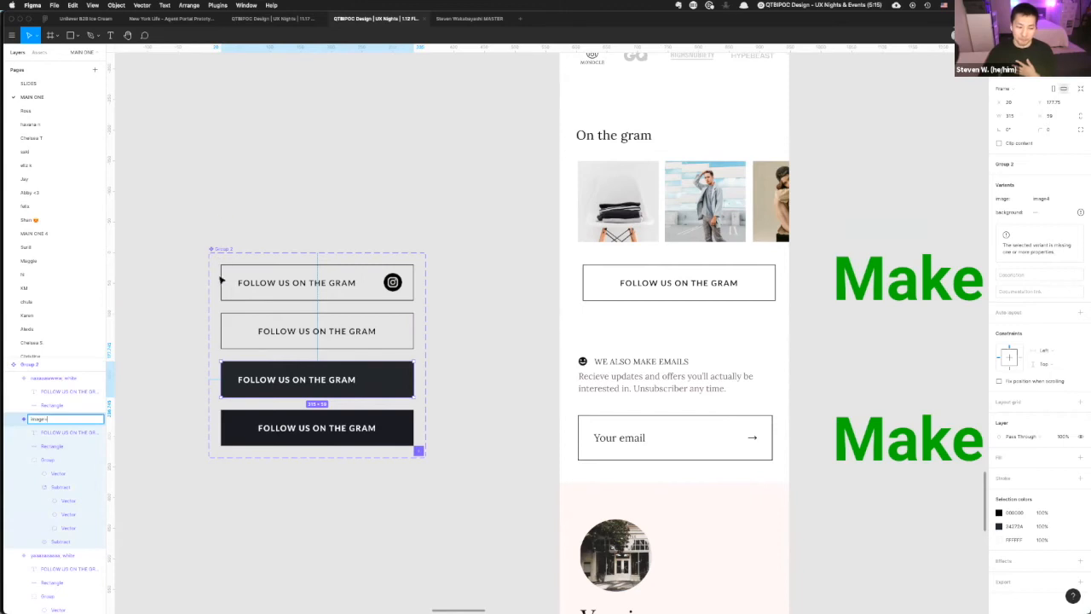
click(202, 298)
click(358, 391)
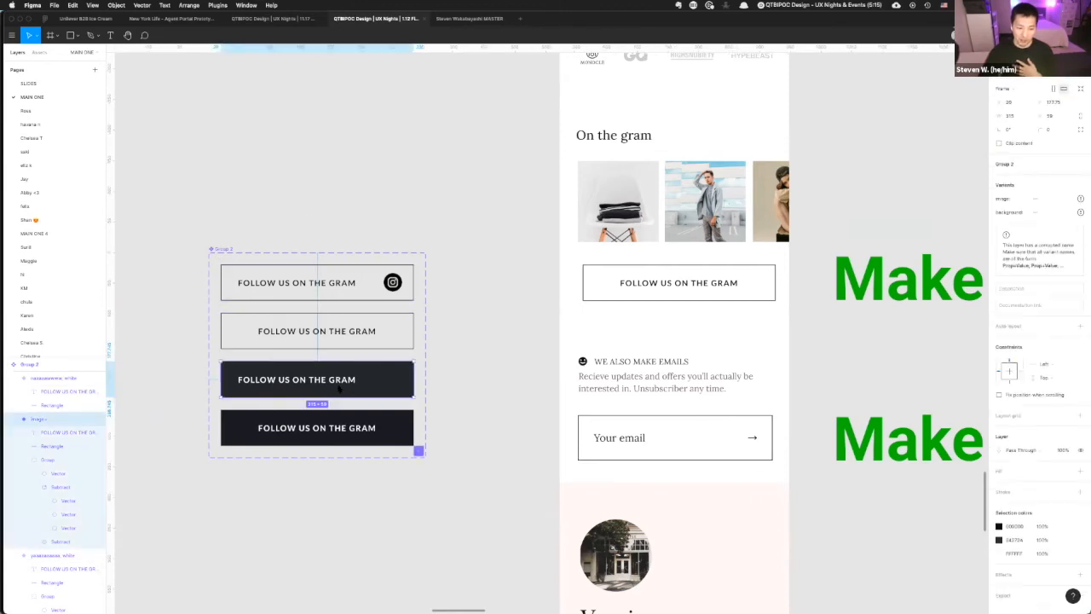
- Rename the layer of the third variant, the upper dark button, as "background=black"
double_click(38, 419)
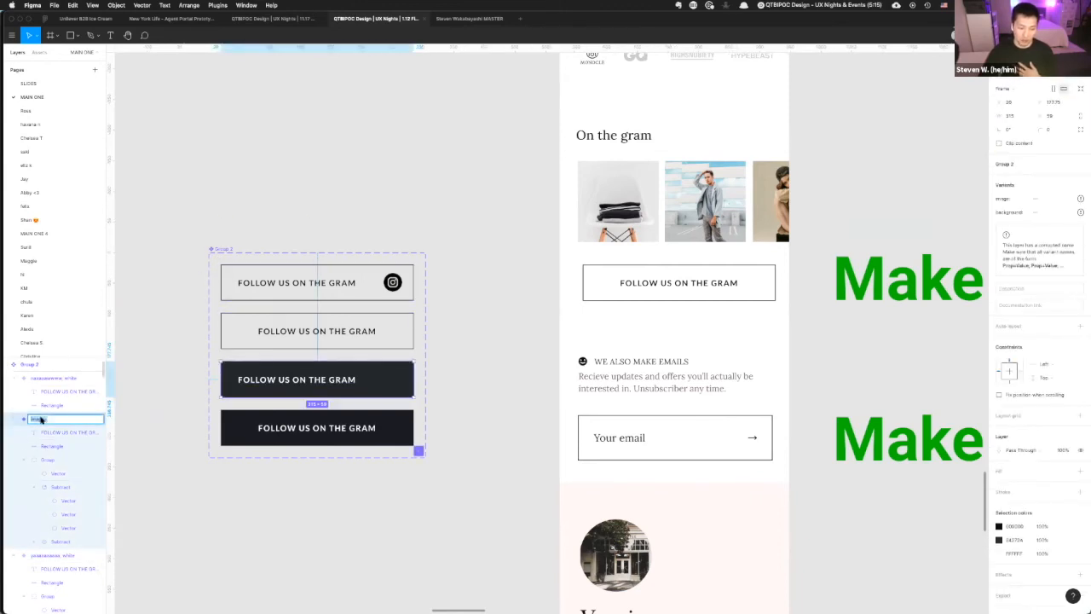
text(background)
text(=base)
key(Return)
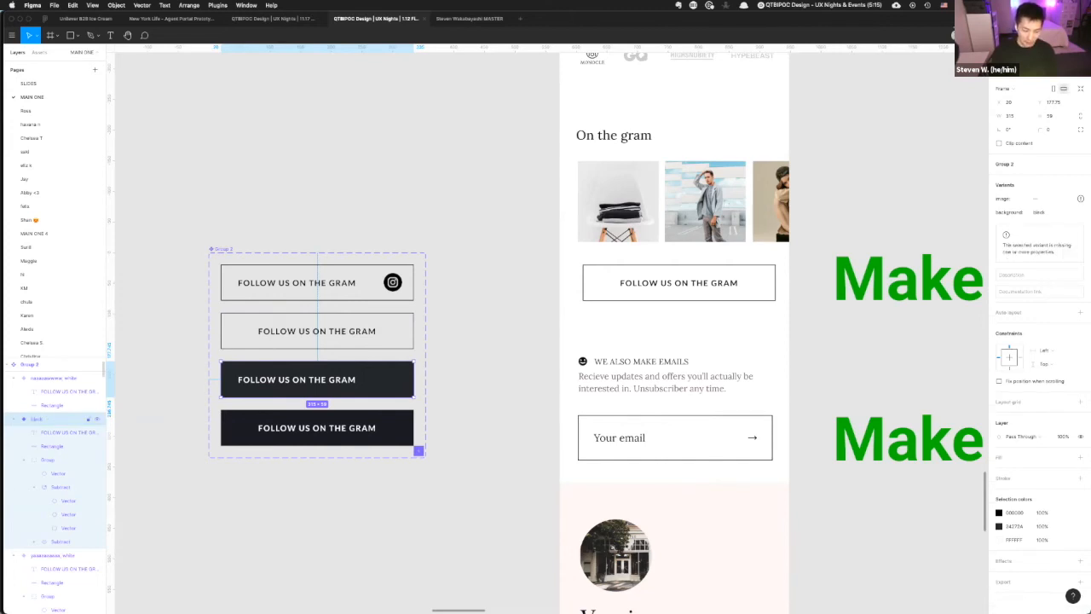
- Set the background property of the button instance under "On the gram" to black and check its available image options
click(410, 167)
click(690, 288)
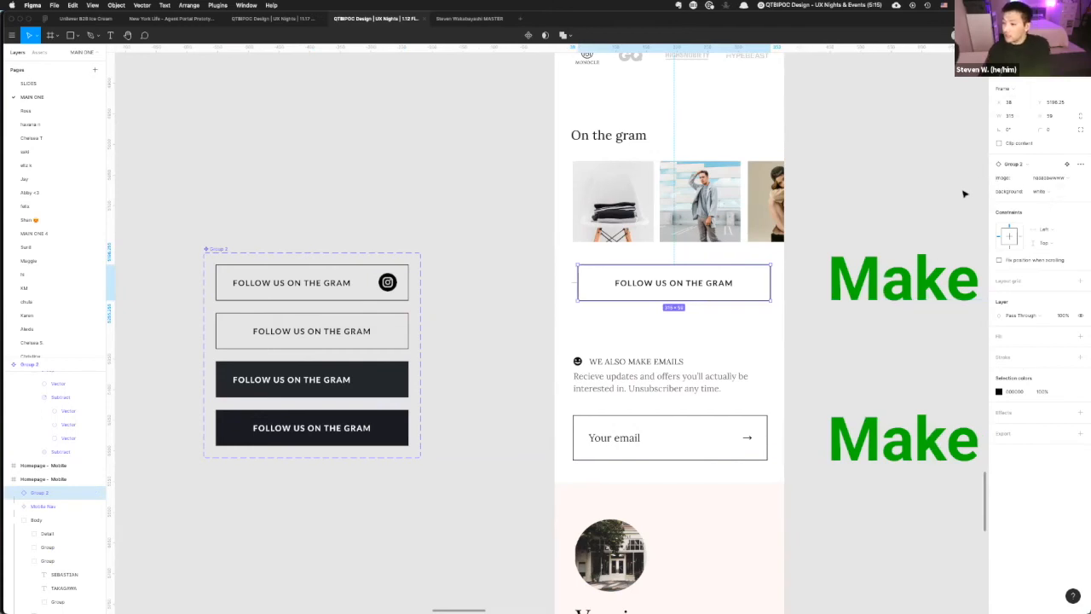
click(1048, 194)
click(1050, 203)
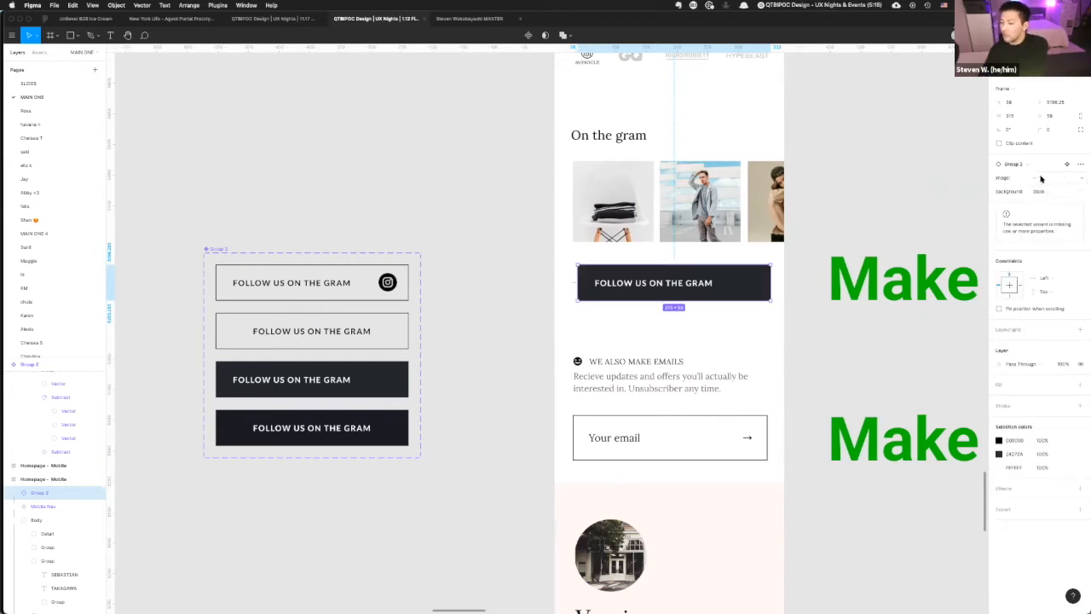
click(1041, 179)
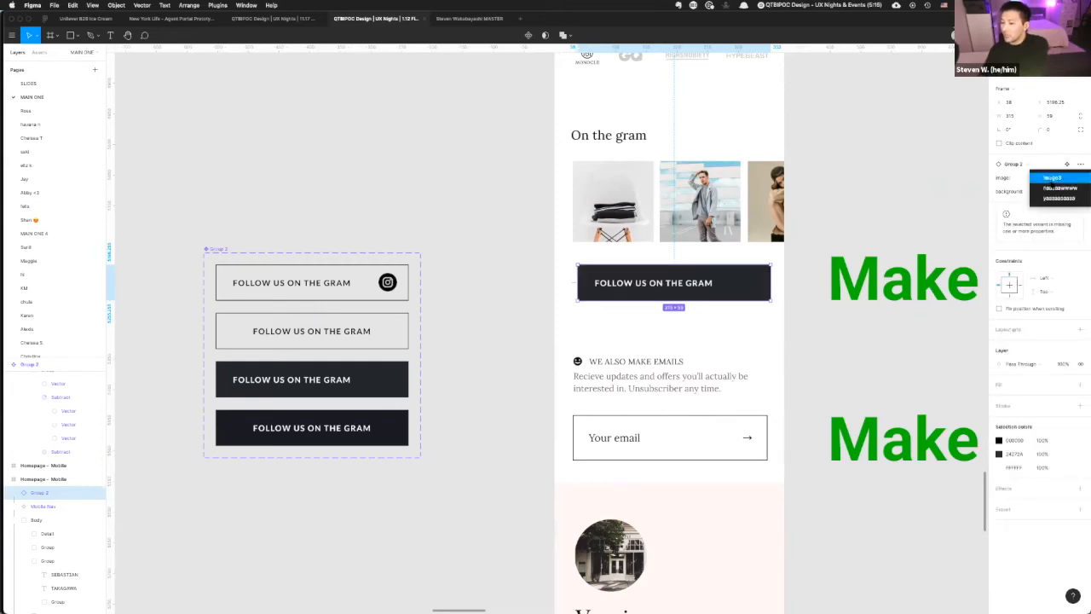
click(1017, 195)
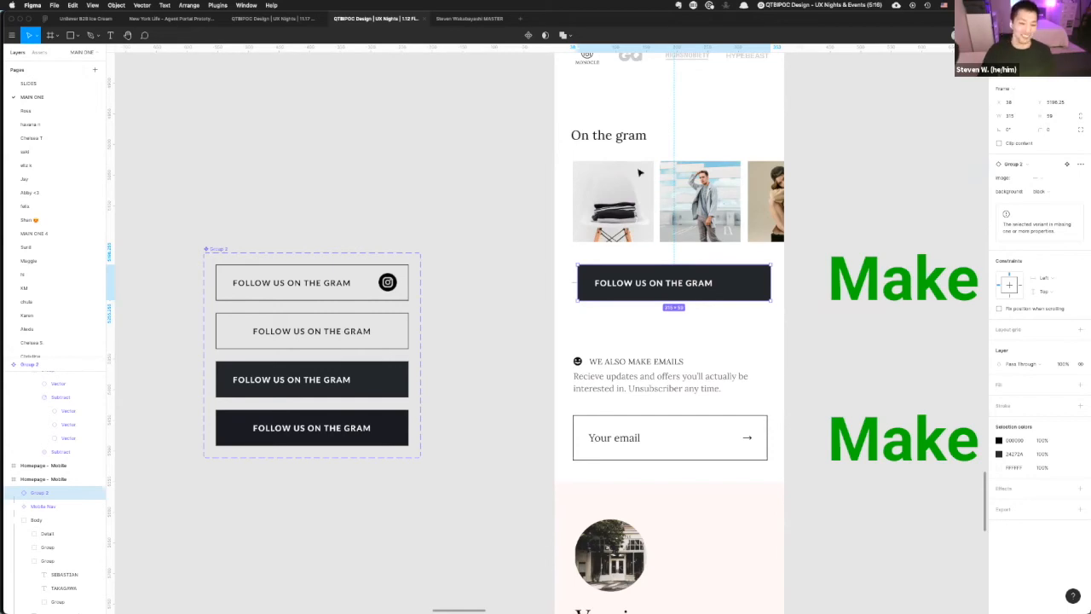
- Examine the variant properties of the upper dark button, the outlined icon button and the whole component set
click(459, 313)
scroll(460, 313, down, 2)
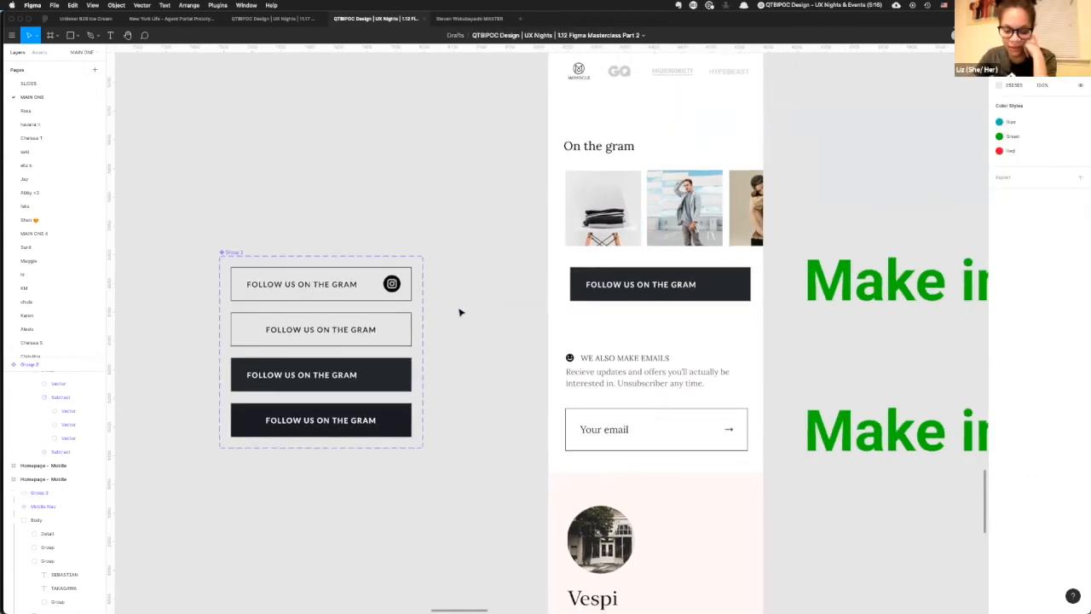
scroll(457, 312, right, 3)
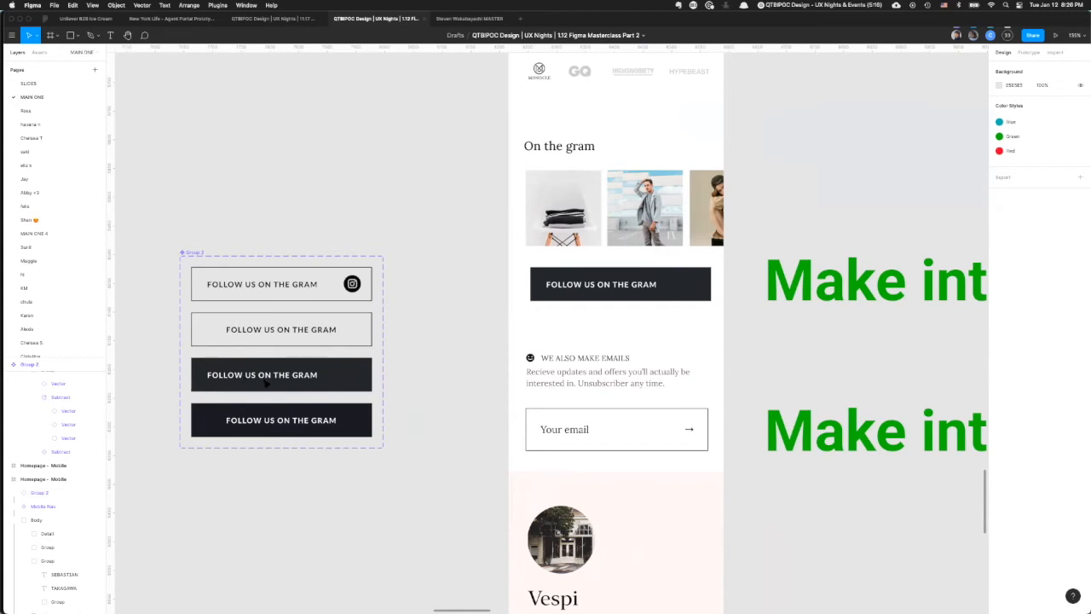
click(38, 379)
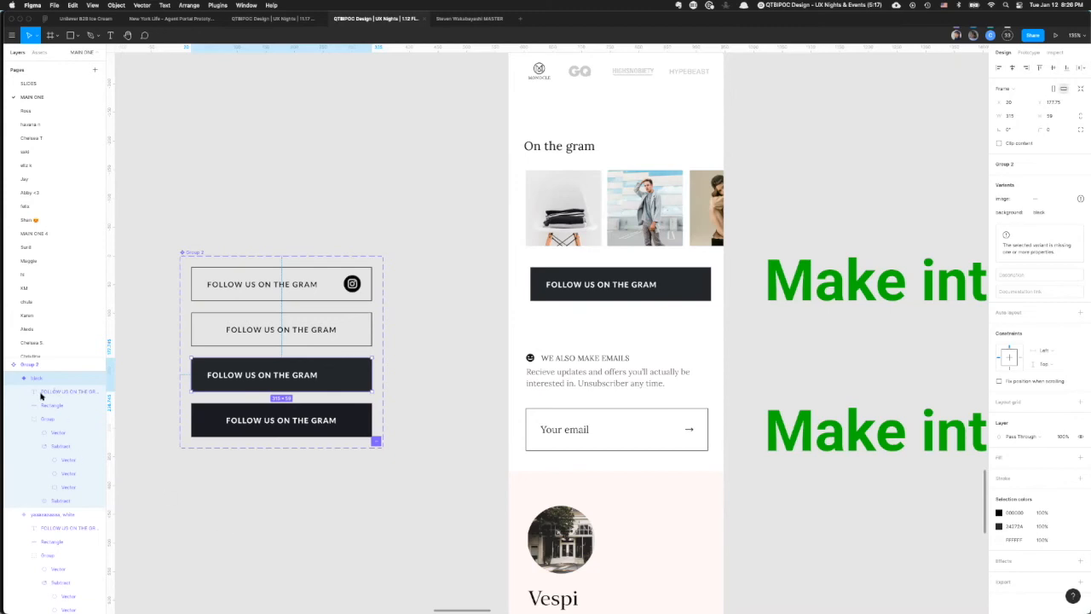
scroll(60, 395, up, 2)
click(243, 280)
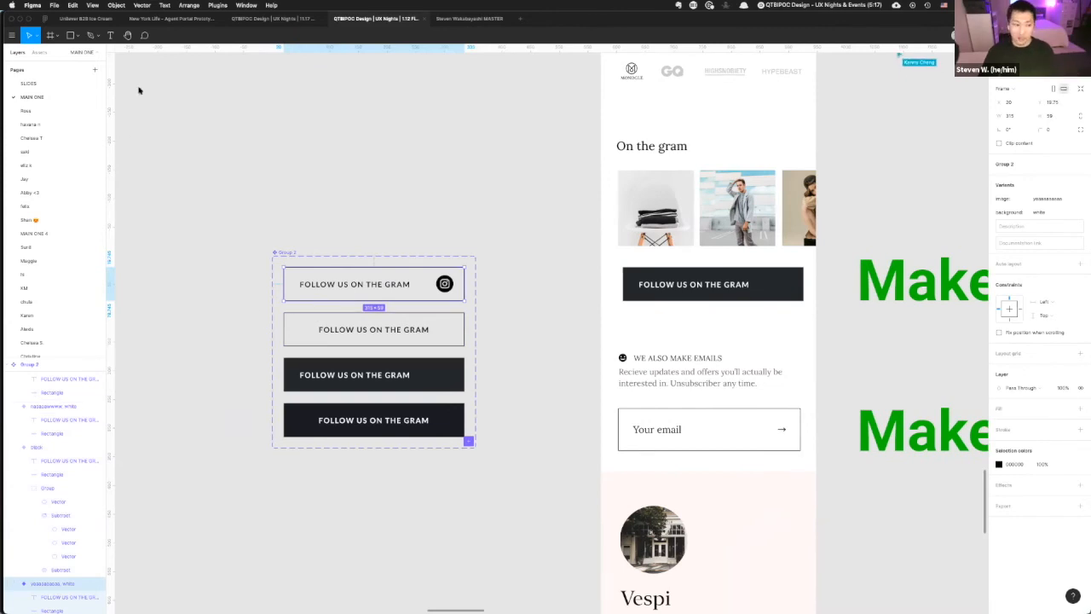
click(471, 443)
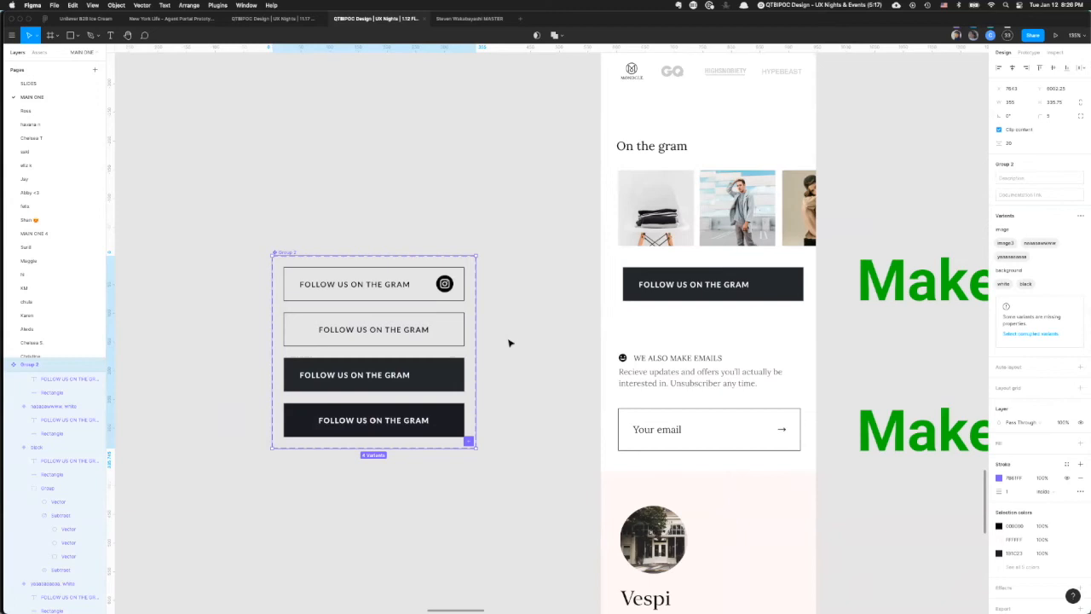
click(387, 196)
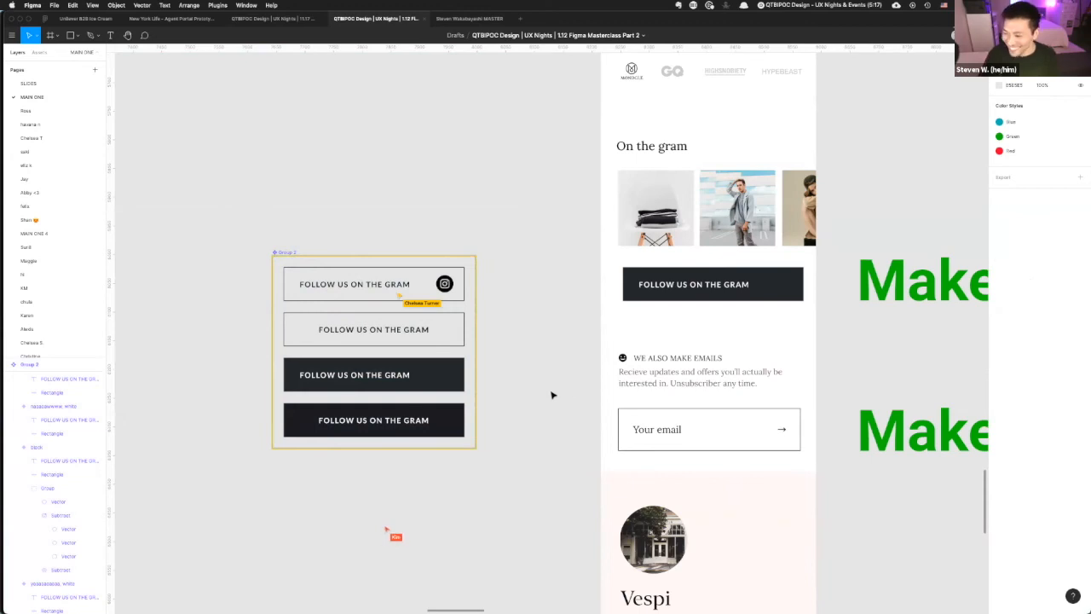
scroll(530, 396, down, 2)
scroll(530, 396, down, 1)
scroll(529, 396, right, 2)
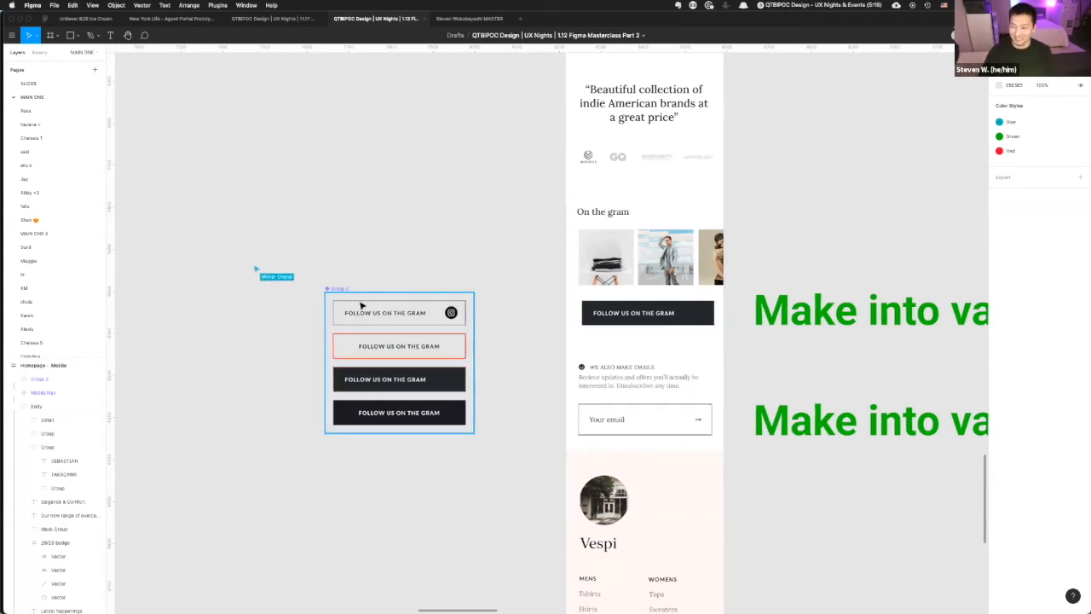
scroll(435, 305, down, 2)
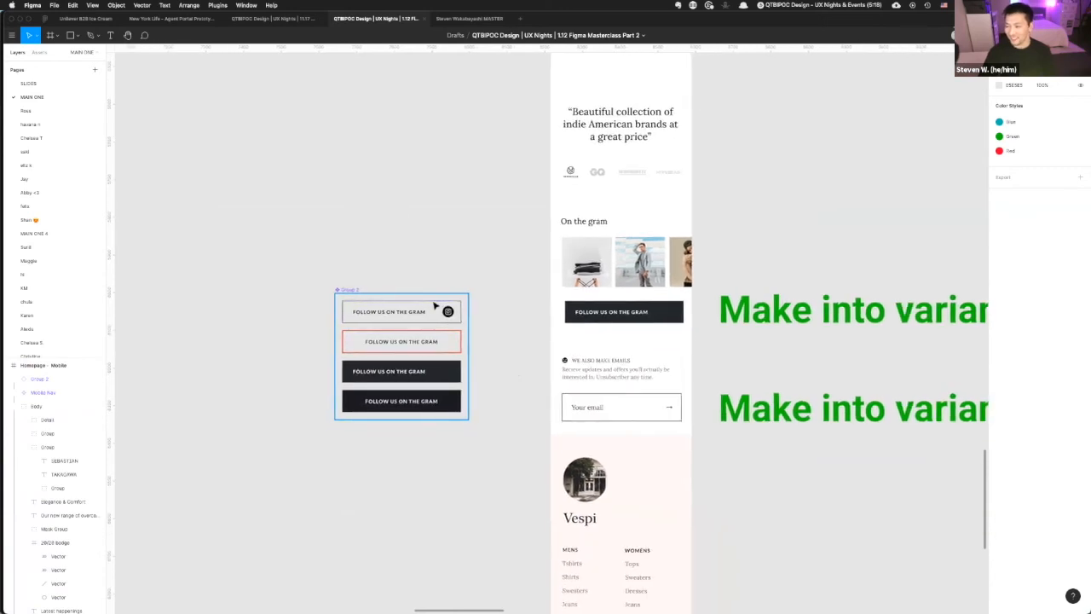
scroll(435, 306, right, 2)
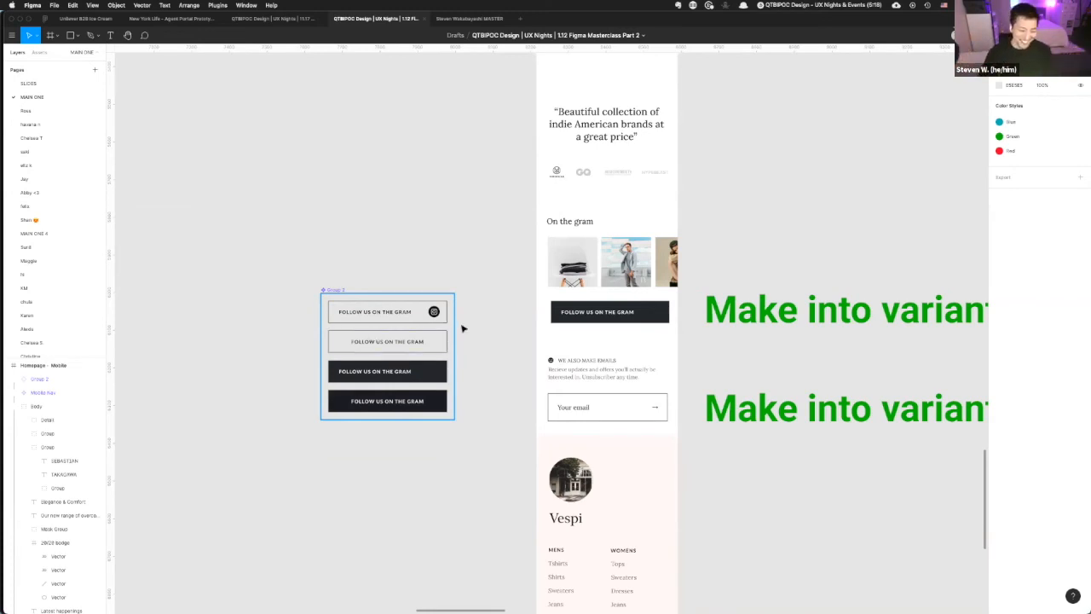
- Try to move the backup "Homepage - Mobile" frame beside the working homepage frame, and undo the move
scroll(484, 331, down, 3)
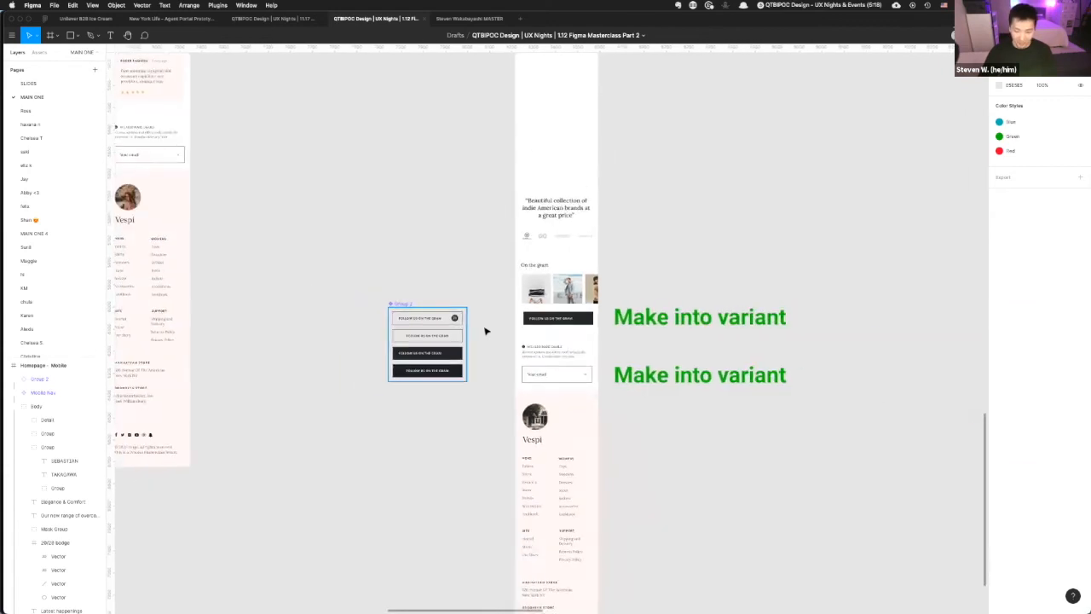
scroll(512, 320, right, 5)
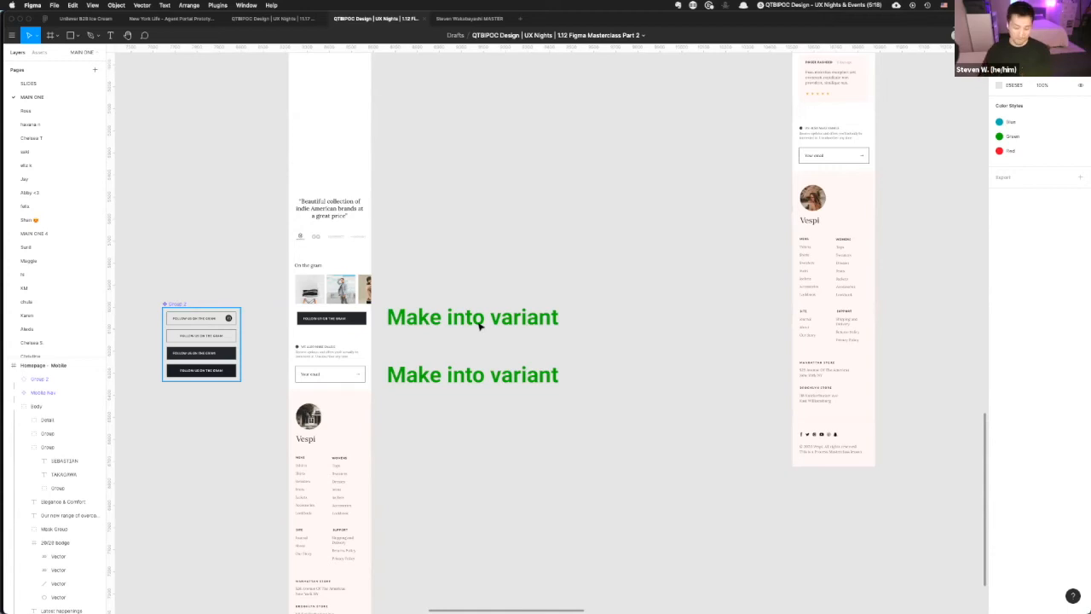
scroll(487, 303, down, 4)
scroll(475, 296, right, 3)
scroll(452, 289, up, 2)
scroll(443, 288, down, 3)
scroll(444, 288, up, 10)
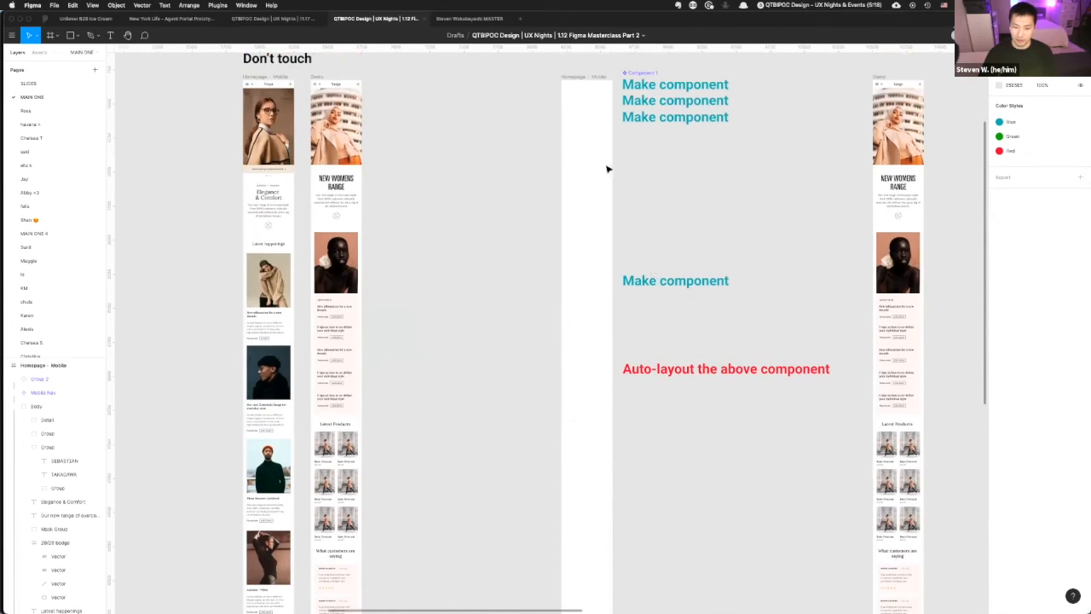
click(585, 77)
shift+click(264, 77)
drag(469, 77, 486, 128)
scroll(296, 123, down, 5)
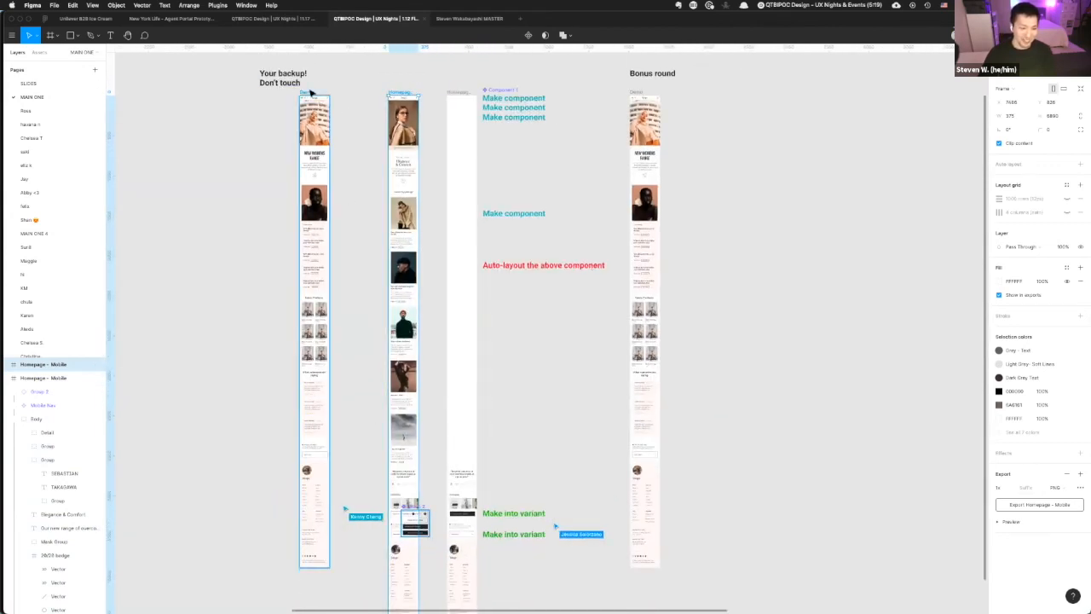
key(super+z)
- Duplicate the backup "Homepage - Mobile" frame and place the copy beside the Demo frame under "Bonus round"
drag(277, 92, 700, 94)
ctrl+scroll(746, 117, up, 10)
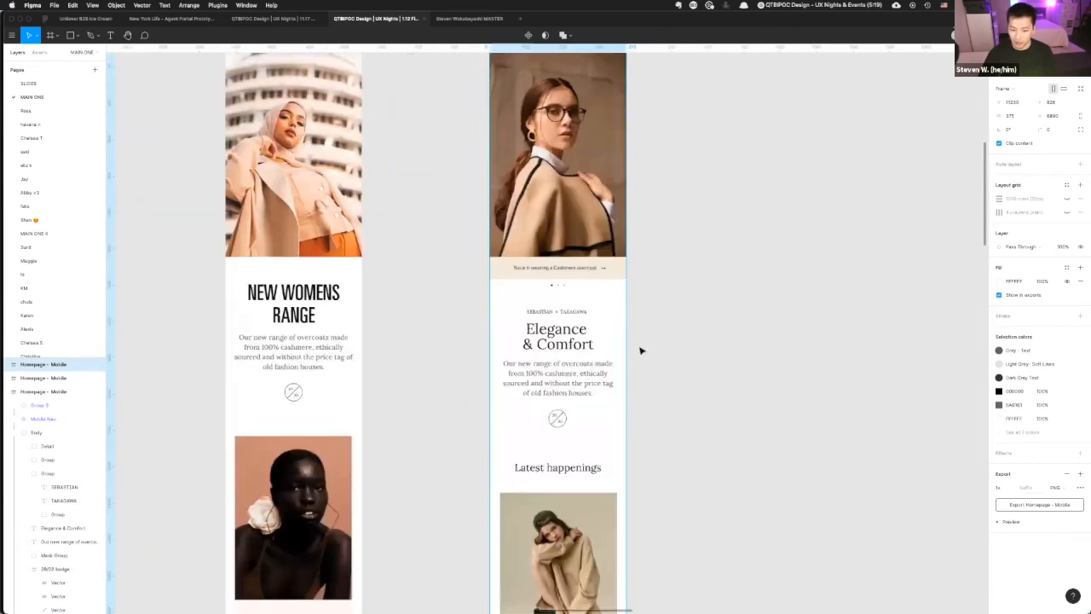
scroll(640, 348, down, 5)
- Select the layers of the first "Latest happenings" news block in the copied homepage and compare the page's blocks with the Demo frame
key(Return)
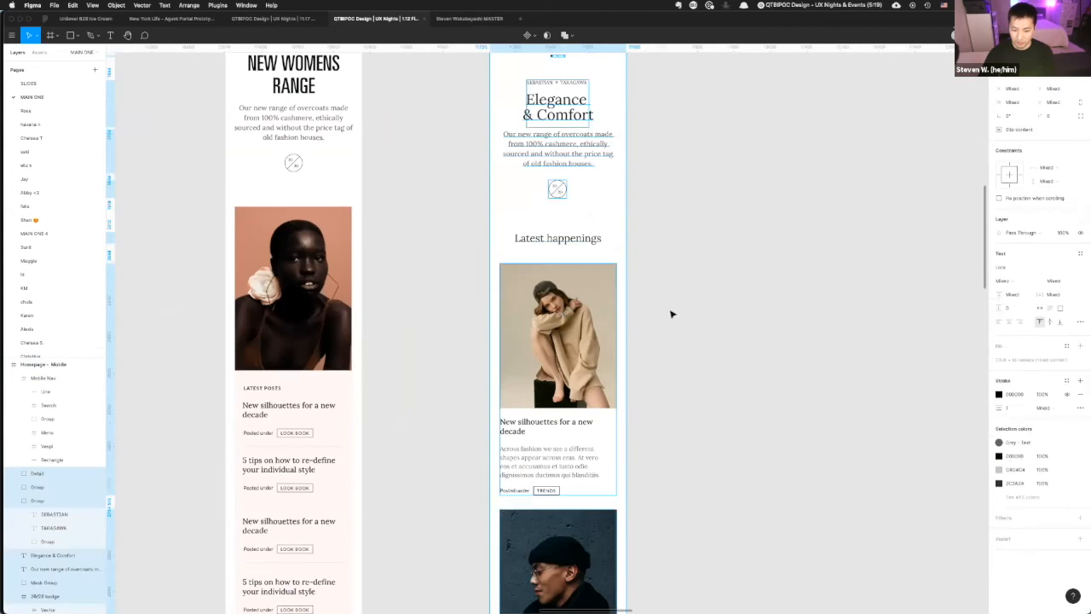
key(Return)
click(655, 489)
drag(510, 287, 499, 260)
scroll(629, 352, down, 3)
ctrl+scroll(628, 353, down, 5)
scroll(623, 349, right, 2)
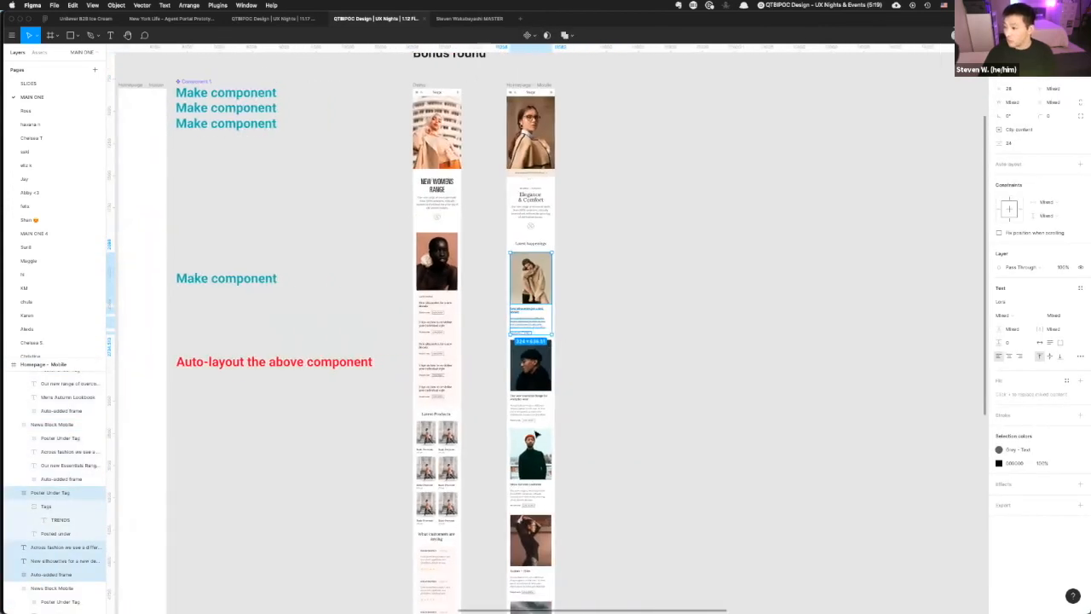
ctrl+scroll(610, 335, up, 3)
scroll(611, 336, down, 1)
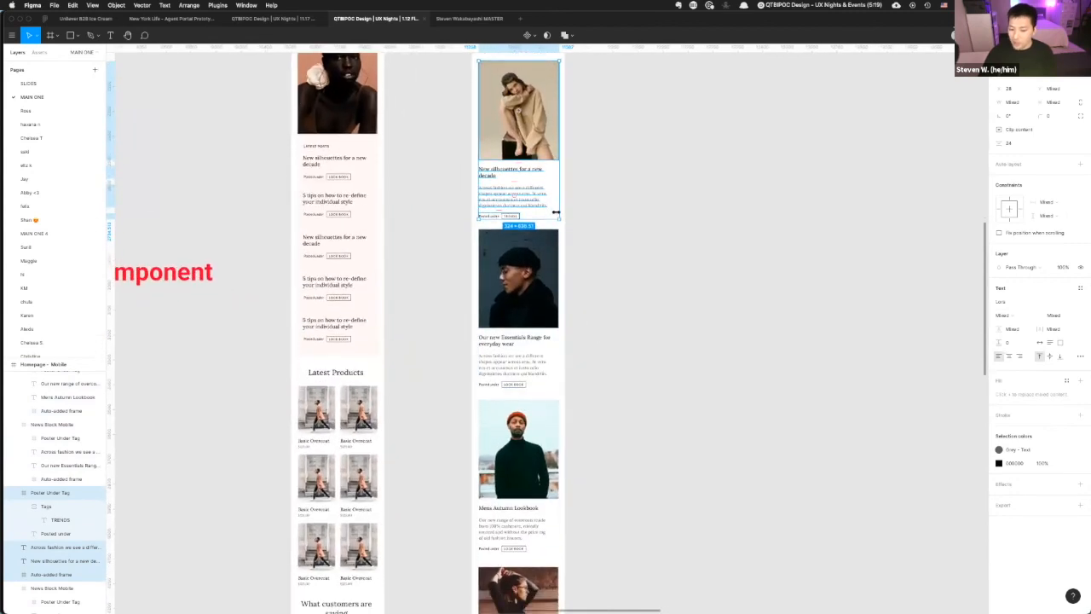
ctrl+scroll(607, 230, up, 2)
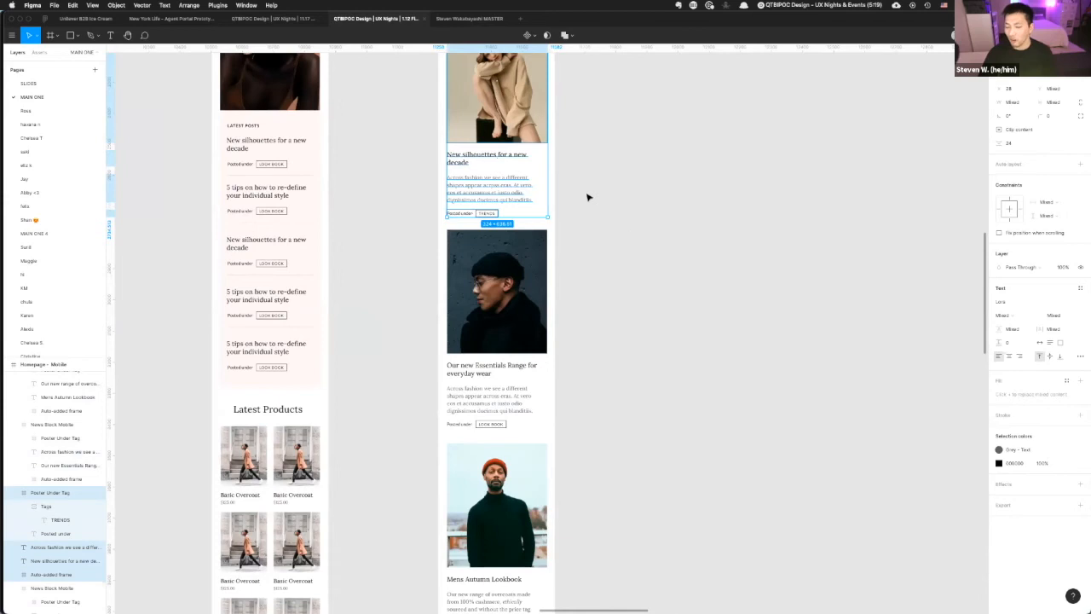
scroll(568, 397, down, 3)
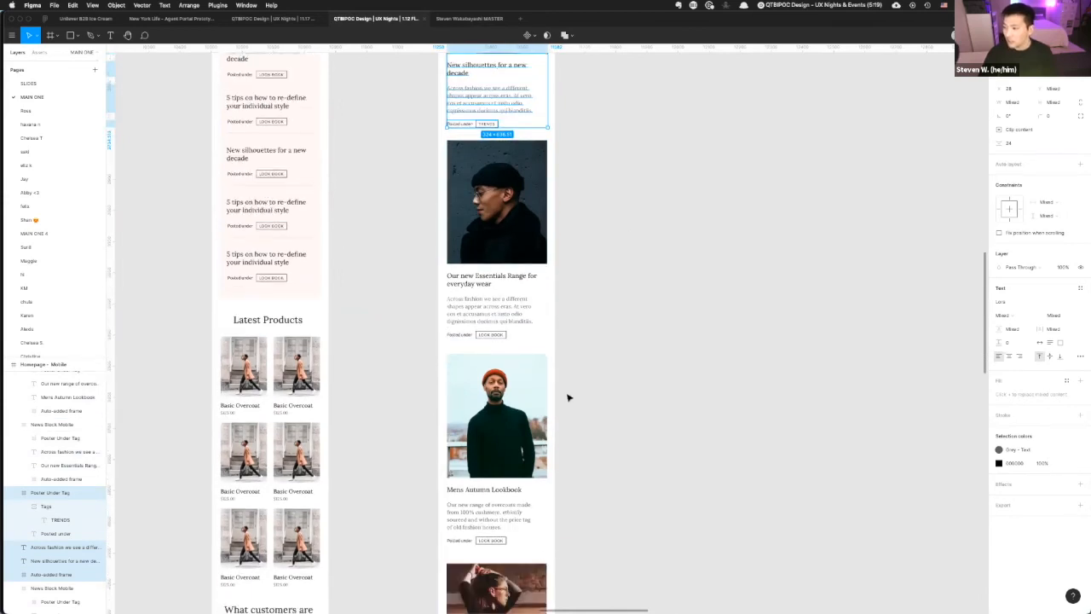
scroll(568, 398, up, 1)
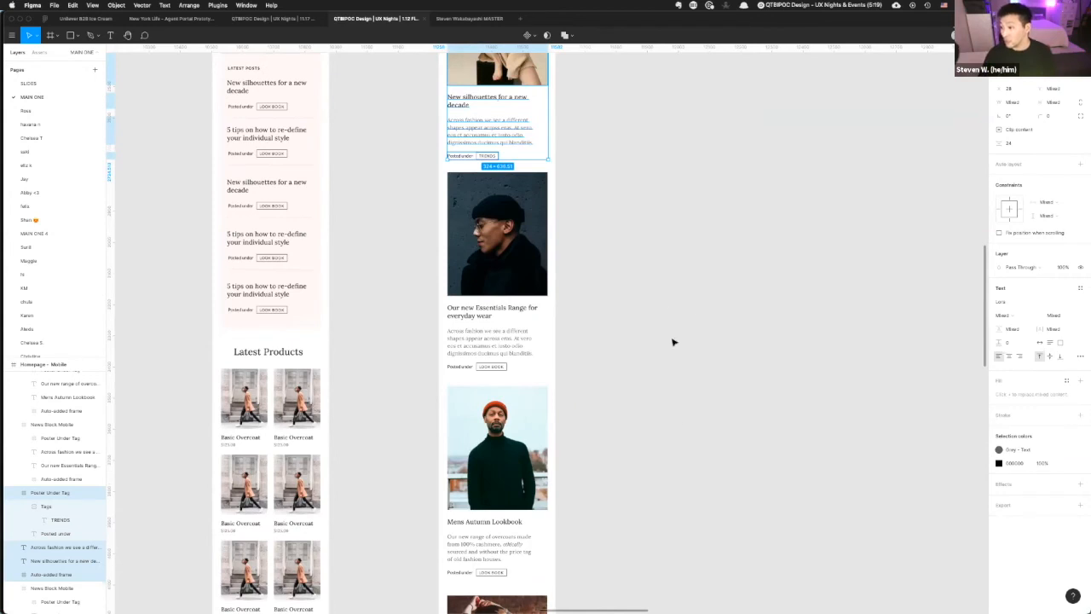
scroll(656, 330, down, 5)
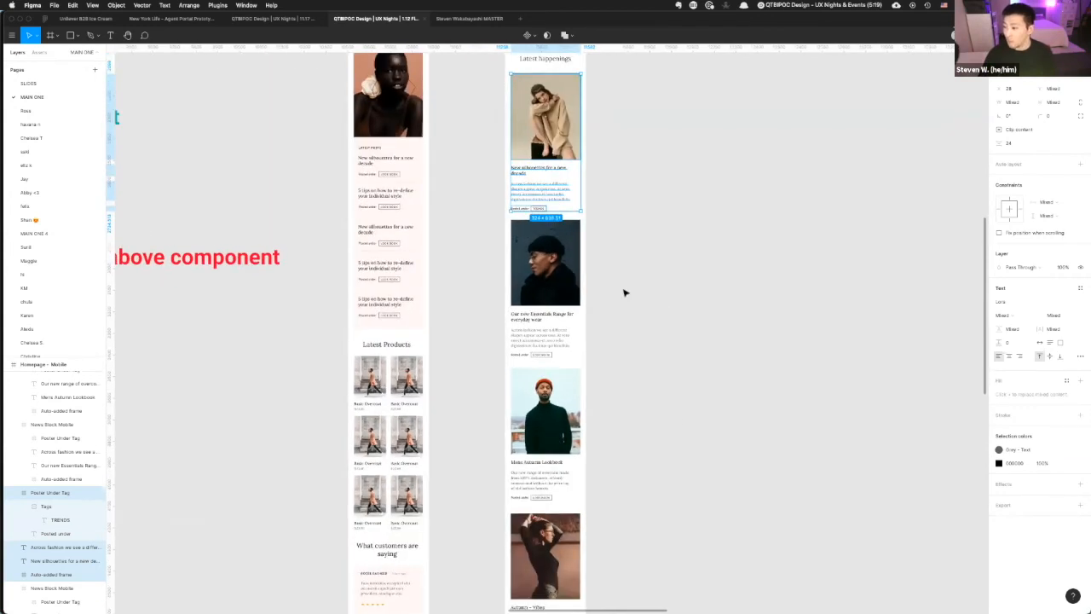
- Add a 100 × 100 grey square beside the copied homepage and place a duplicate directly beneath it with a gap of about 15
scroll(626, 290, up, 3)
scroll(626, 285, right, 1)
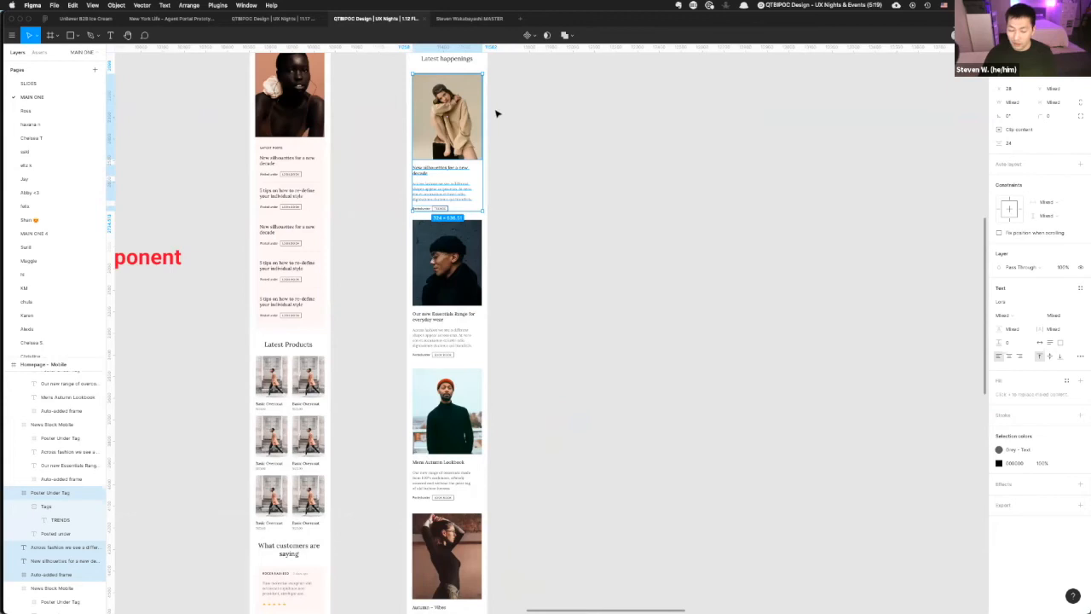
key(r)
click(540, 121)
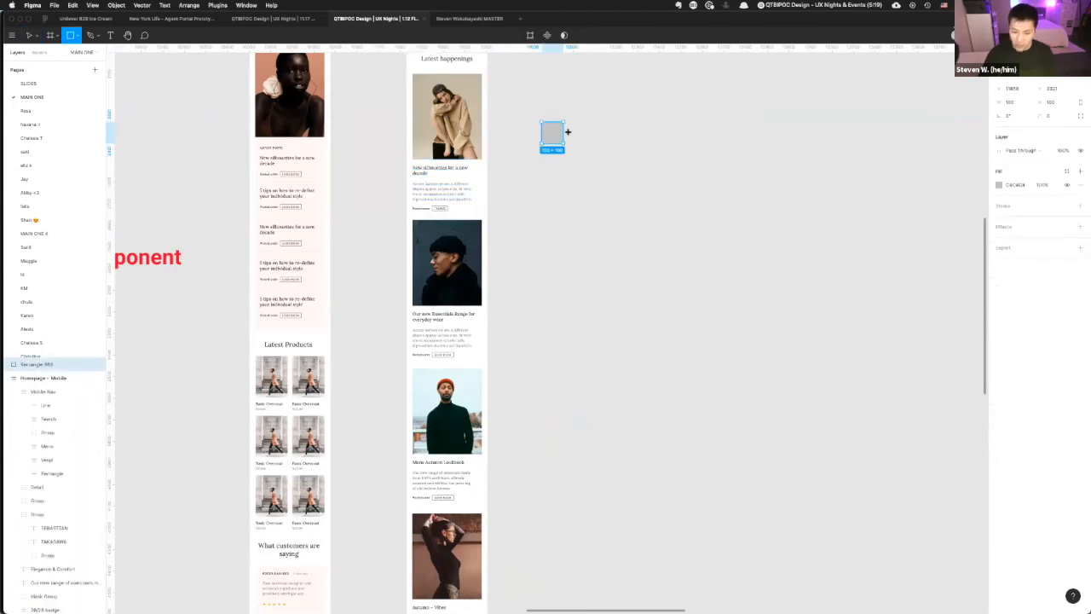
scroll(589, 146, up, 5)
key(super+d)
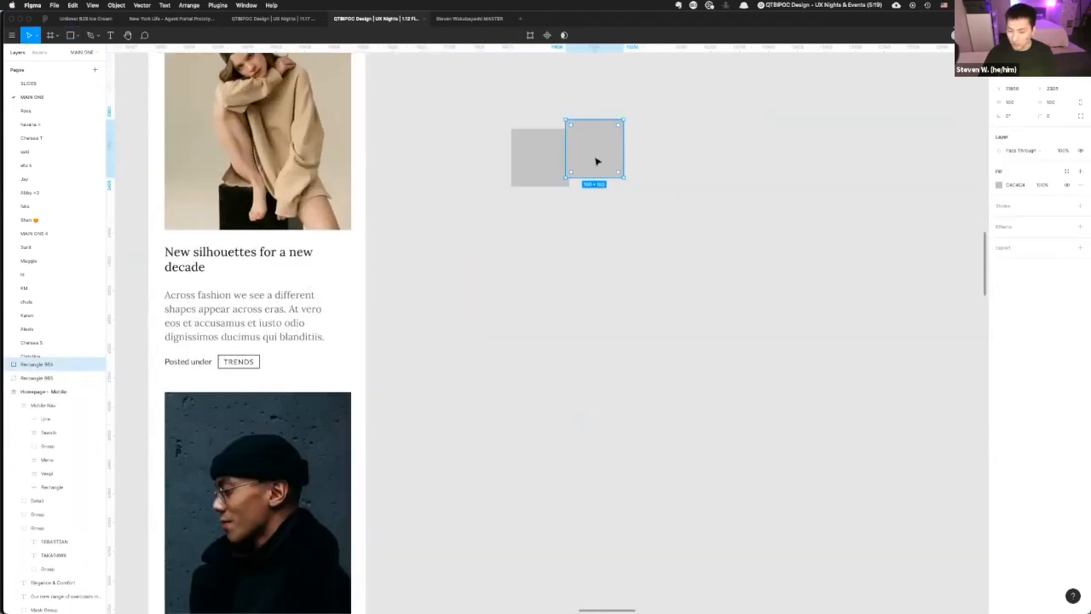
drag(597, 161, 714, 300)
drag(691, 261, 535, 217)
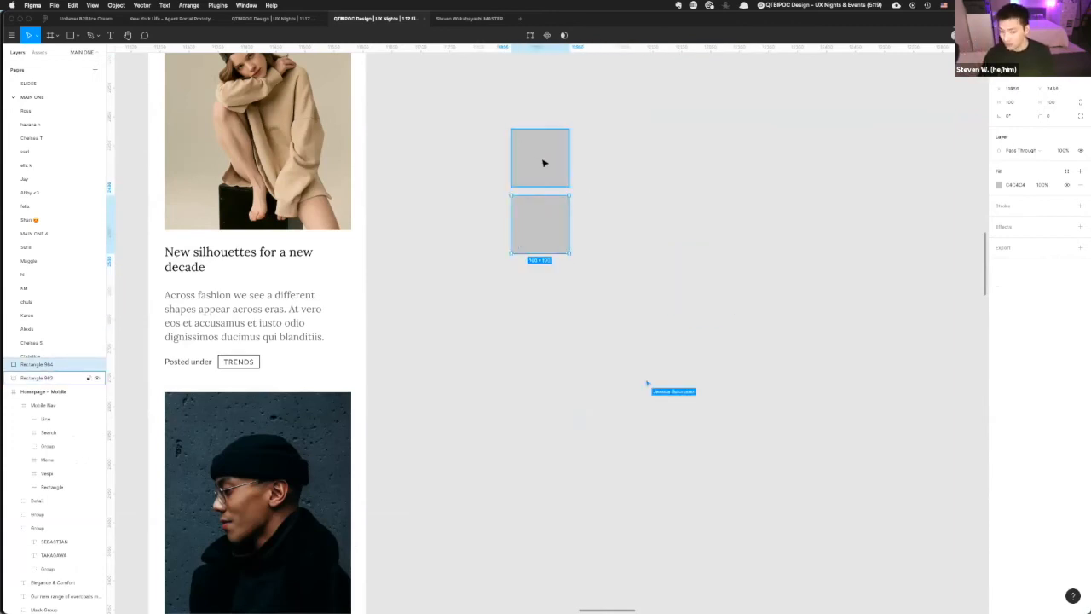
- Select both stacked squares and apply auto layout to them
shift+click(543, 162)
click(554, 187)
click(549, 159)
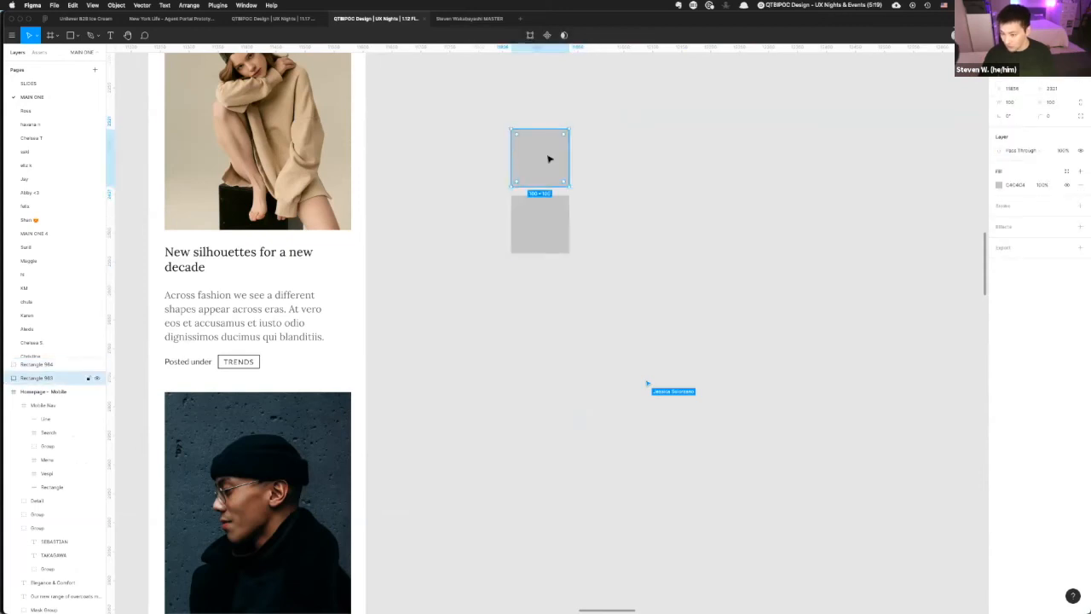
shift+click(547, 231)
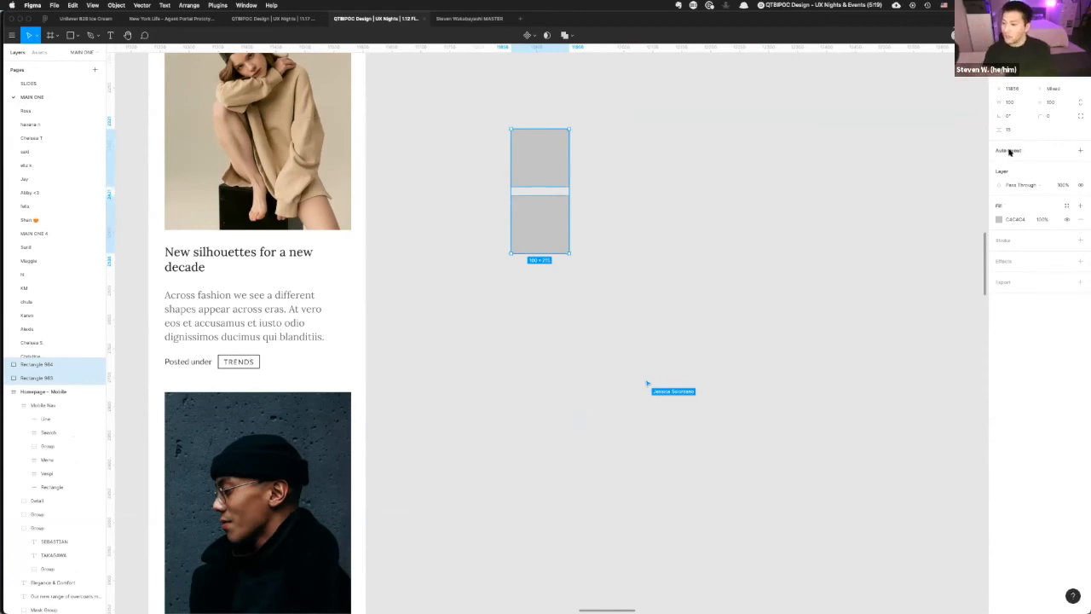
click(1081, 151)
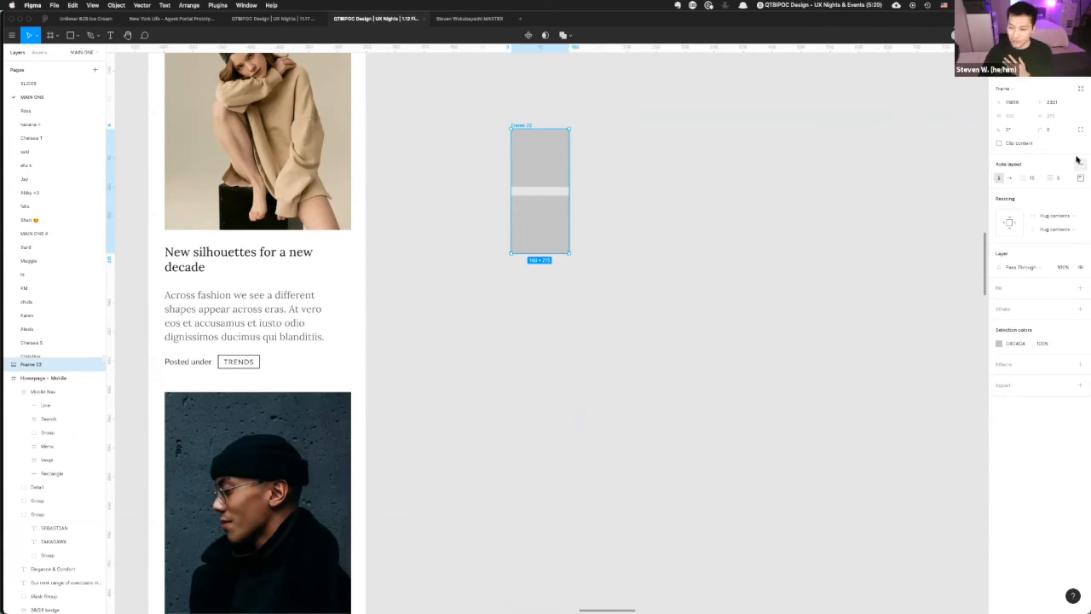
- Duplicate the lower square five times inside the vertical auto layout frame to extend the column to seven squares
click(539, 214)
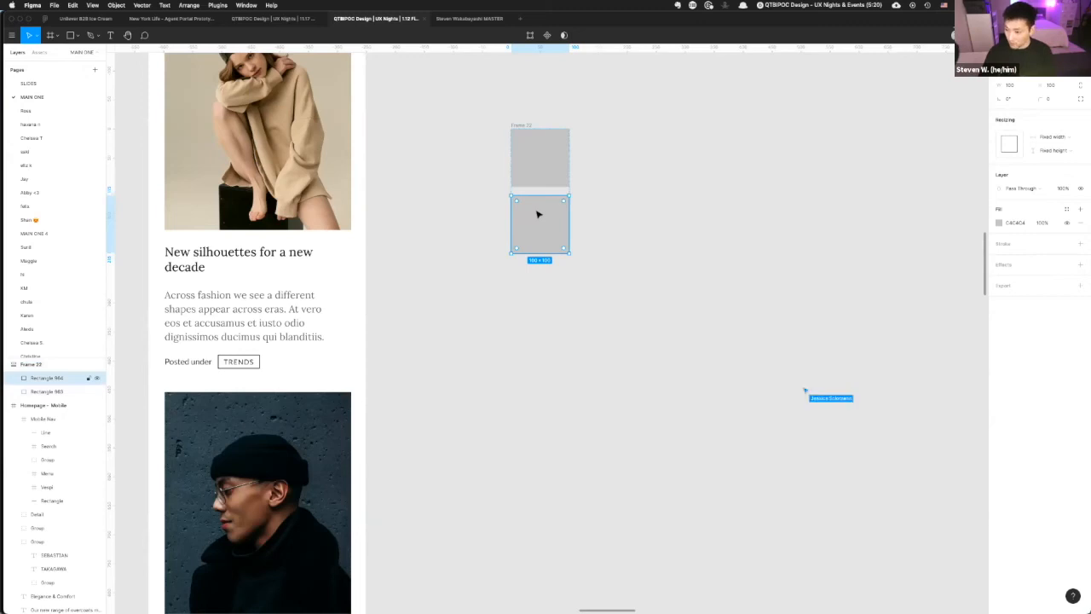
key(super+d)
key(super+d)
key(super+d)
key(super+d)
key(super+d)
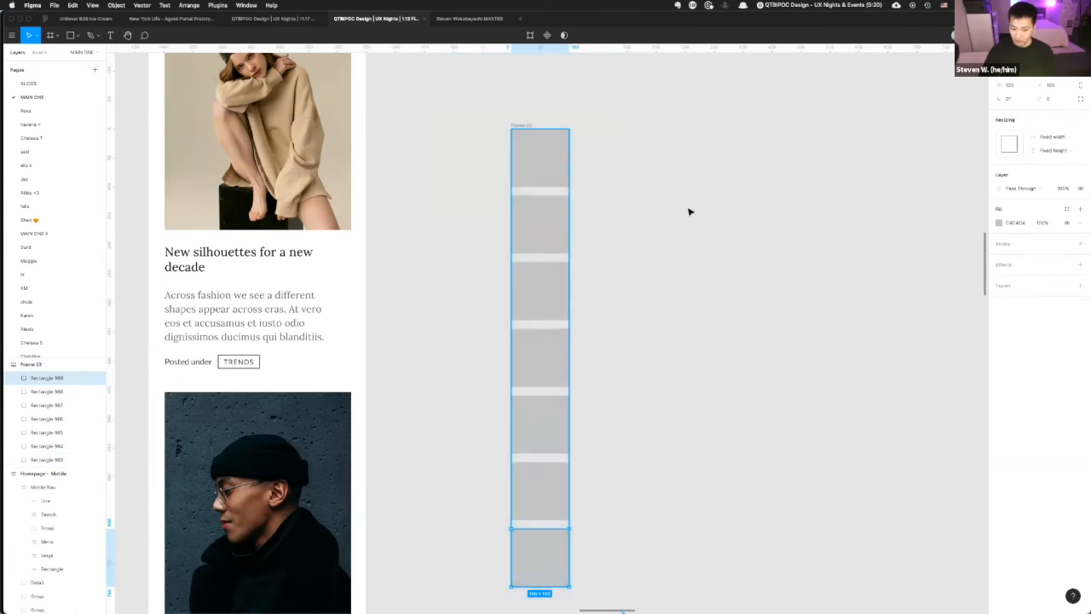
- Create two stacked squares of about 102 × 102 beside the column, then combine them in an auto layout with horizontal direction
scroll(716, 215, down, 3)
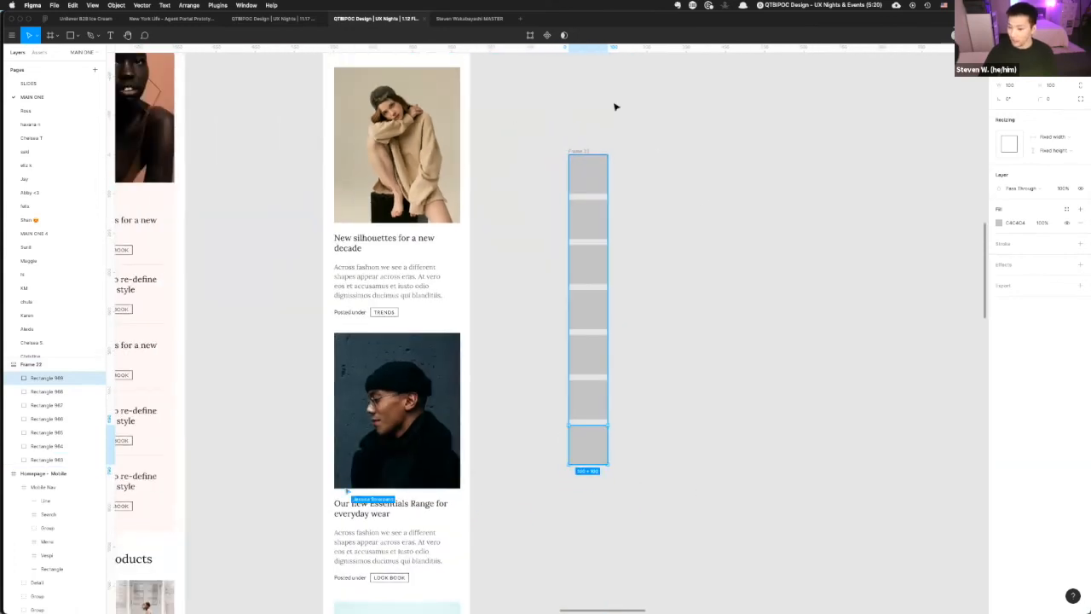
key(r)
mouse_move(631, 154)
mouse_down()
mouse_move(672, 197)
mouse_move(653, 224)
mouse_move(691, 178)
mouse_move(645, 224)
mouse_up()
shift+click(666, 184)
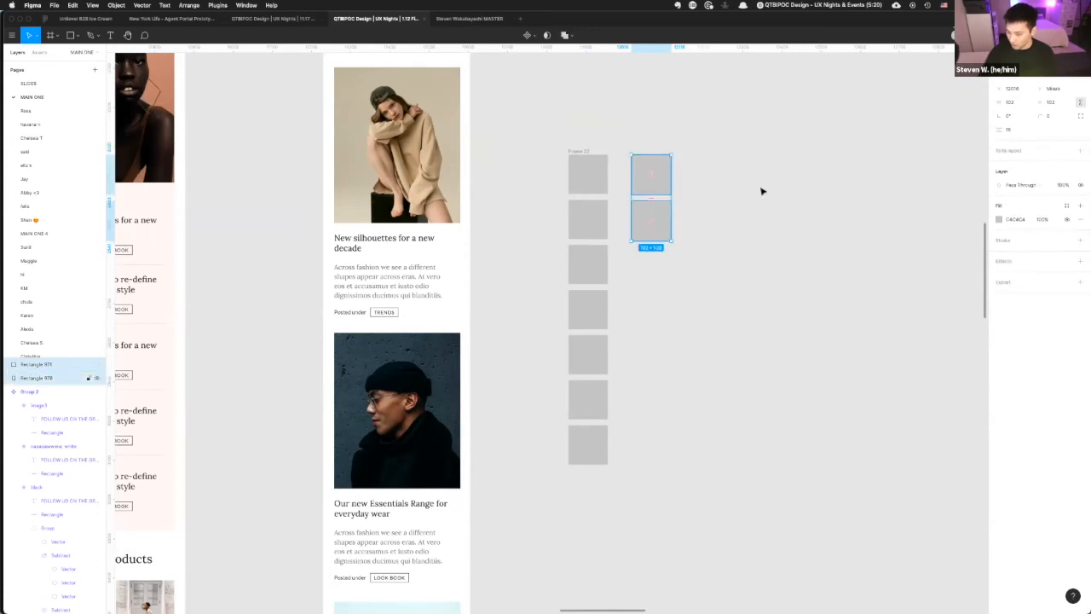
click(1075, 151)
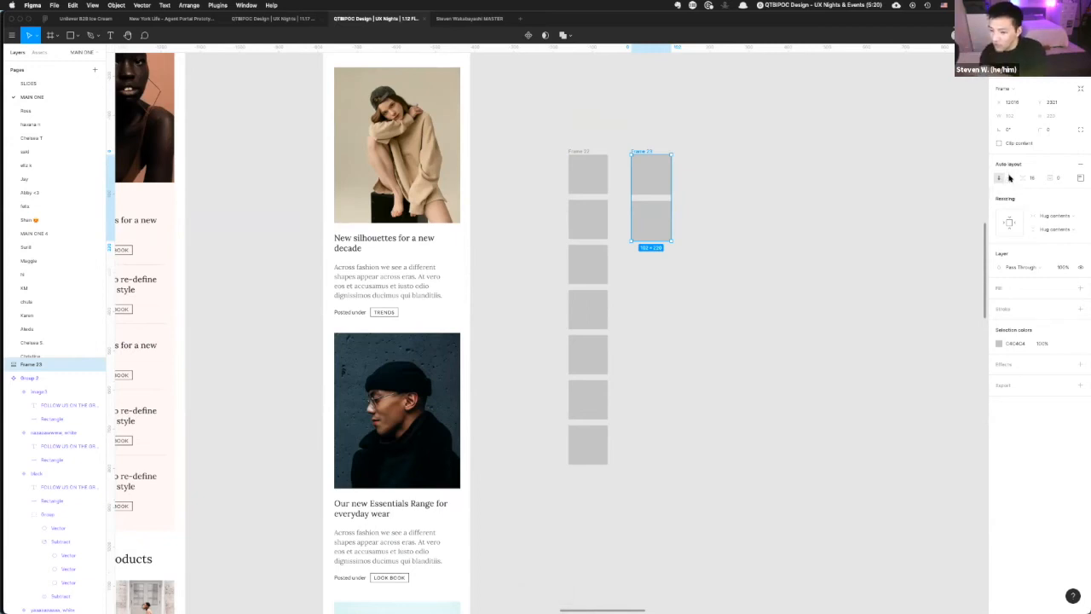
click(1009, 178)
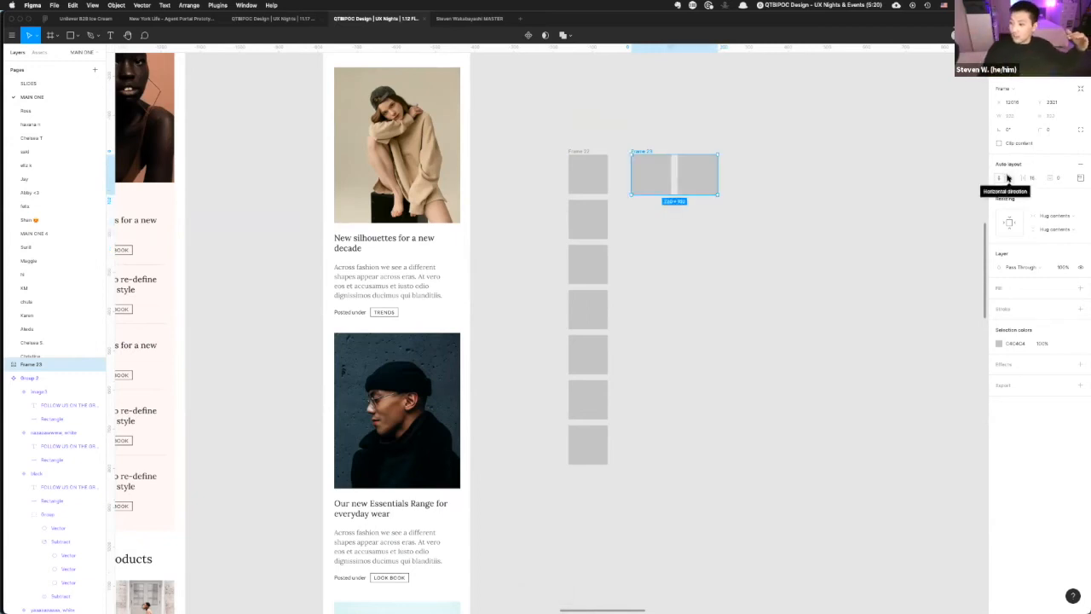
- Duplicate the second square four times inside the horizontal auto layout frame to extend the row to six squares
double_click(686, 170)
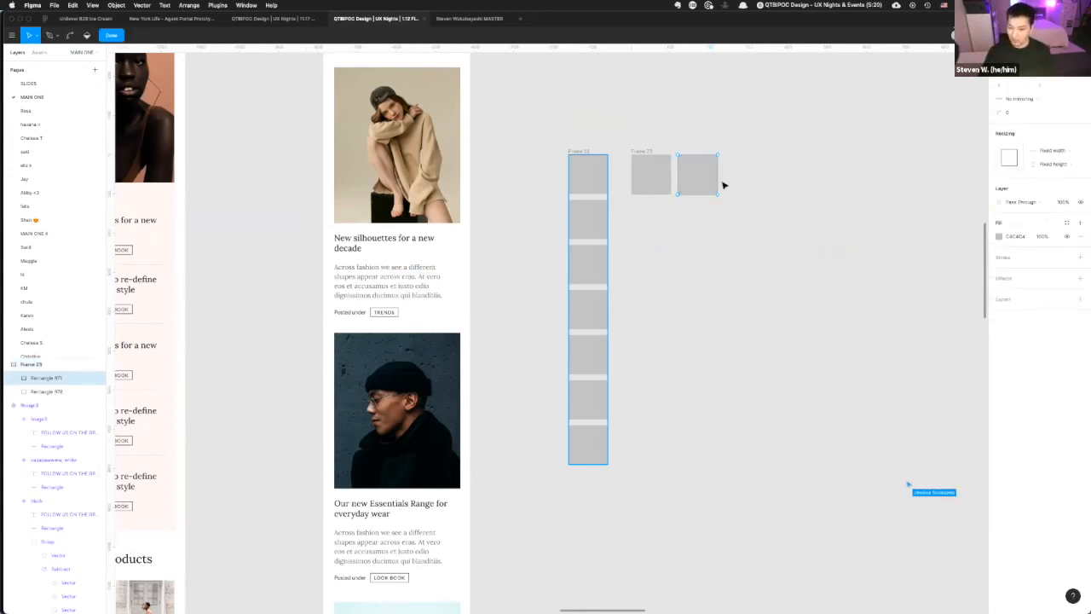
key(super)
key(Escape)
key(super+d)
key(super+d)
key(super+d)
key(super+d)
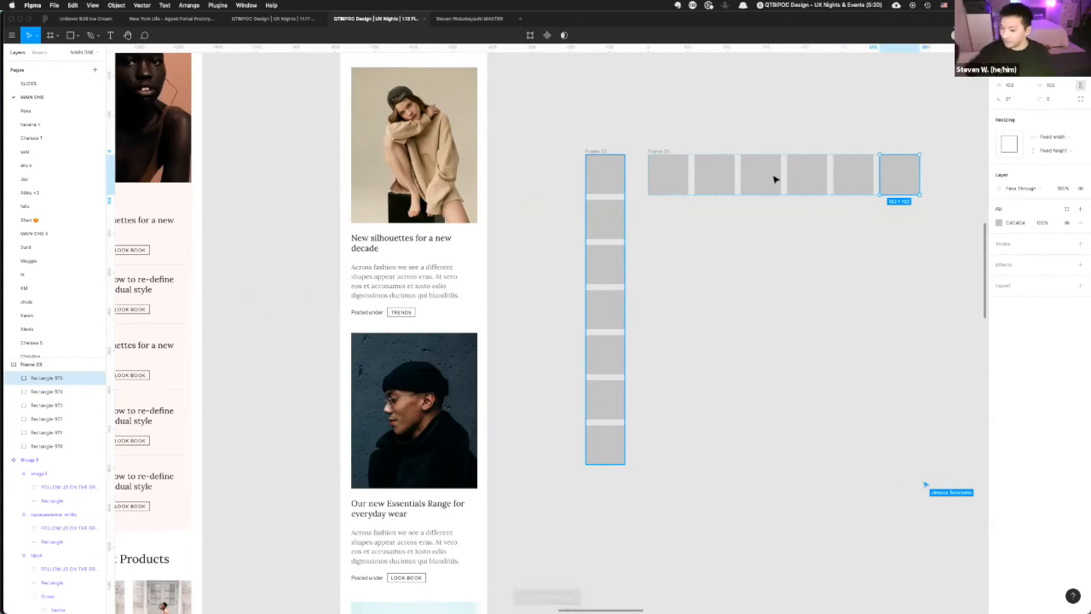
- Try a wider spacing between the squares of the horizontal row and bring it back to 16
click(685, 141)
click(664, 167)
click(658, 151)
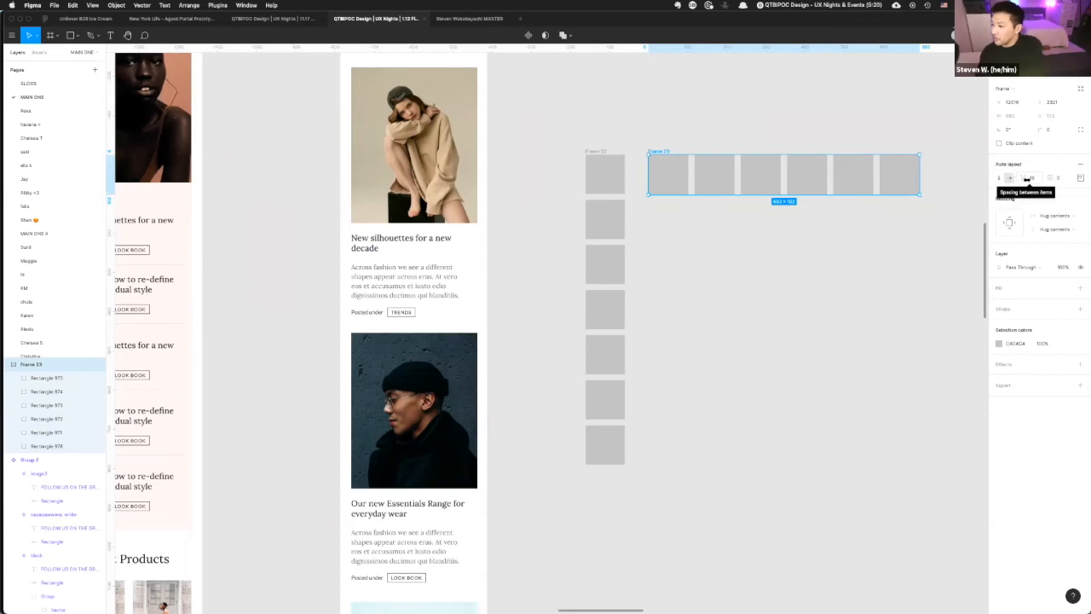
drag(1027, 177, 1040, 182)
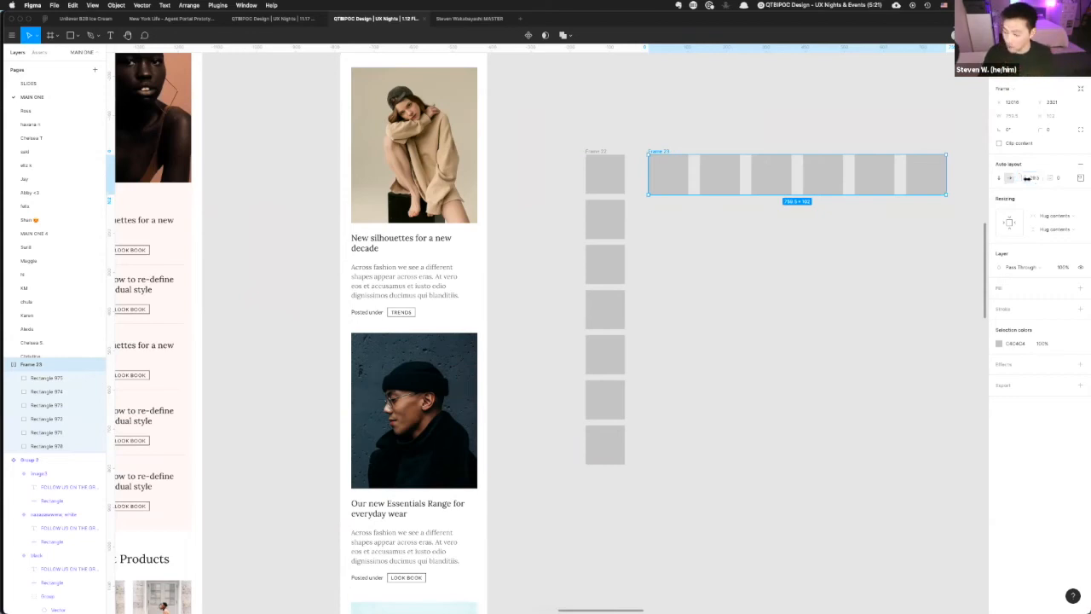
drag(1027, 179, 1023, 180)
- Draw a square of about 96 × 96 below the row, place a copy 10 px beside it, and apply auto layout to both
scroll(686, 121, up, 10)
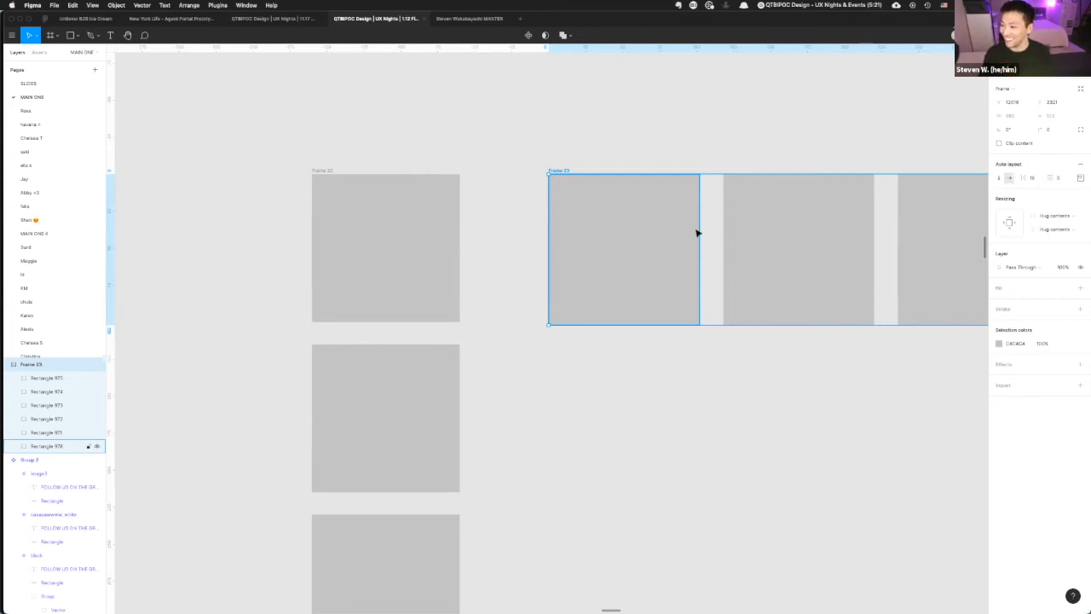
click(743, 246)
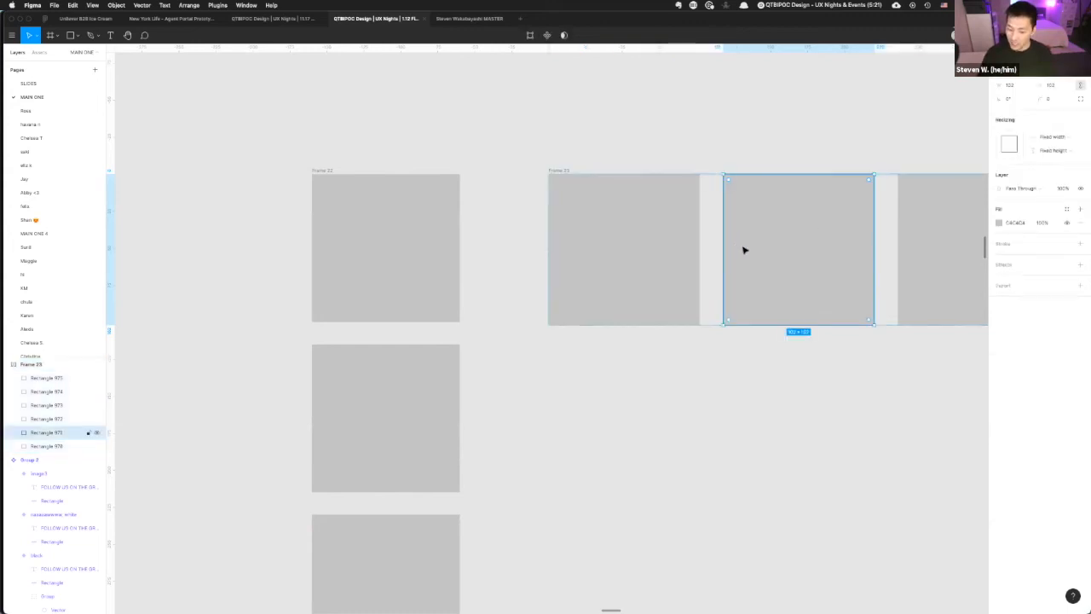
key(r)
mouse_move(548, 358)
mouse_down()
mouse_move(611, 450)
mouse_move(691, 500)
mouse_up()
drag(615, 431, 755, 421)
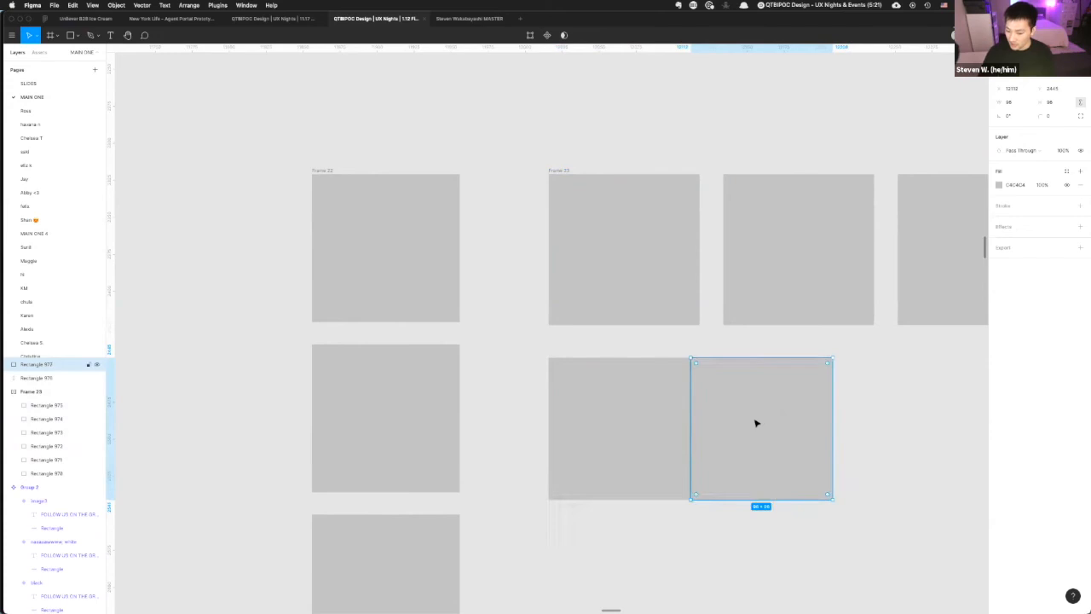
key(shift+Right)
shift+click(633, 412)
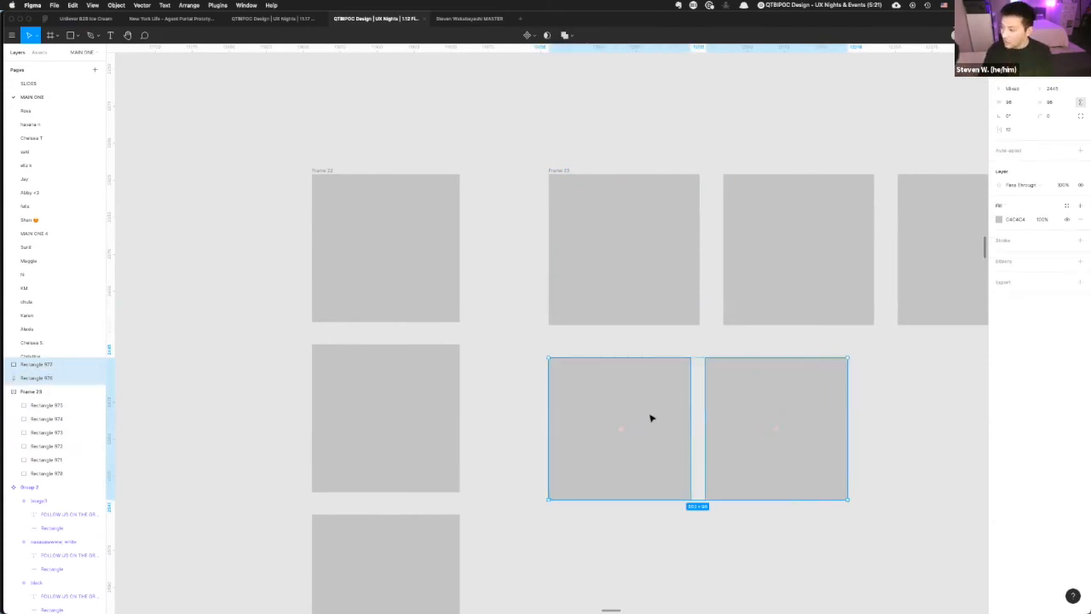
click(1079, 151)
- Examine the resizing, spacing and padding settings of the new two-square auto layout frame
double_click(755, 429)
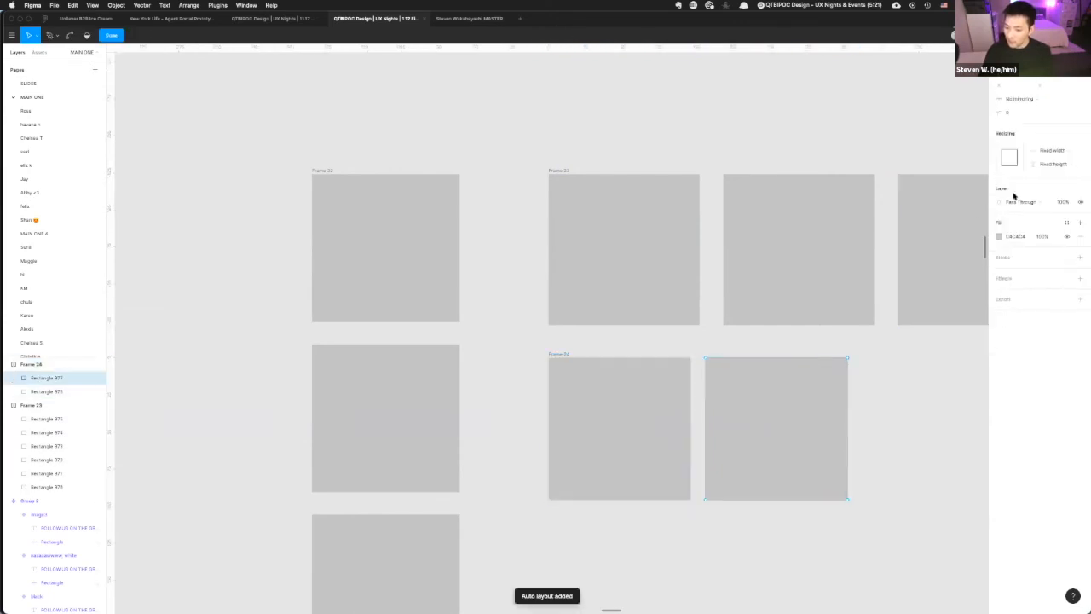
key(Escape)
click(881, 440)
click(771, 404)
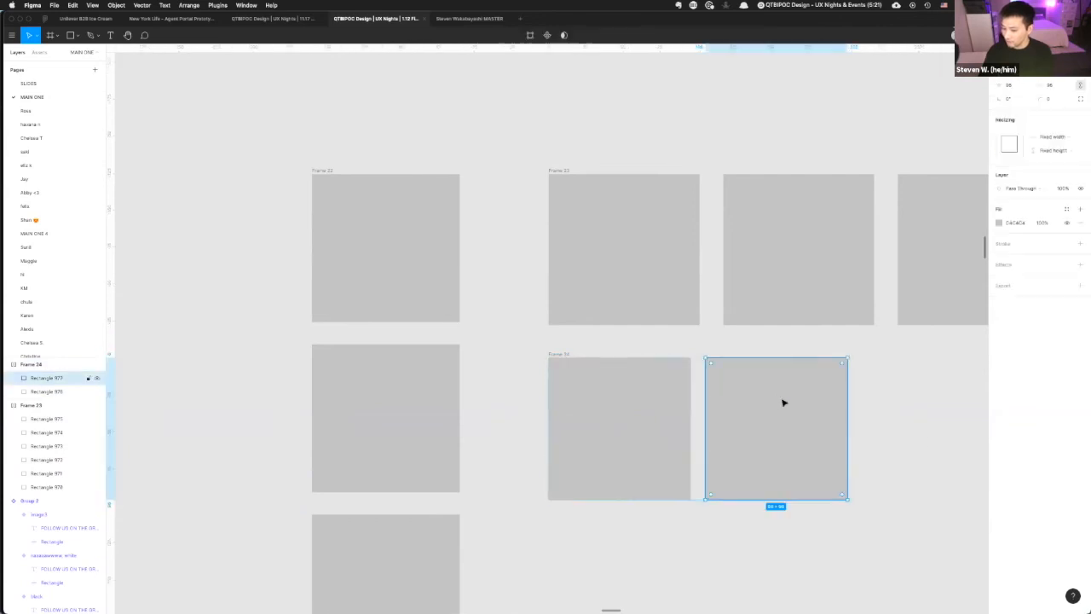
click(556, 356)
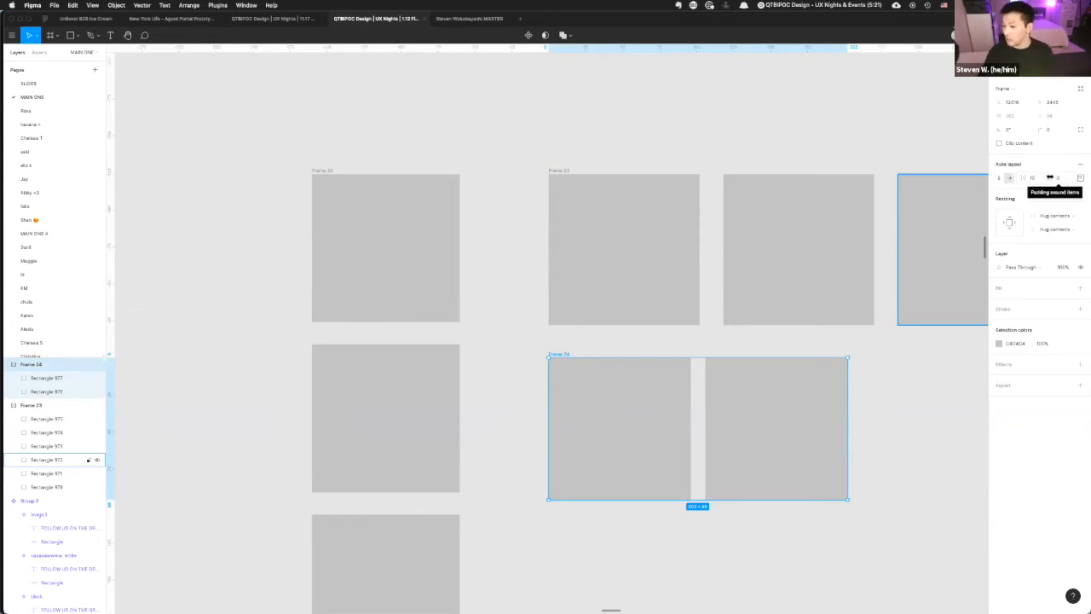
- Move the six-square horizontal frame higher on the canvas, clear of the column and the two-square frame
scroll(823, 273, down, 5)
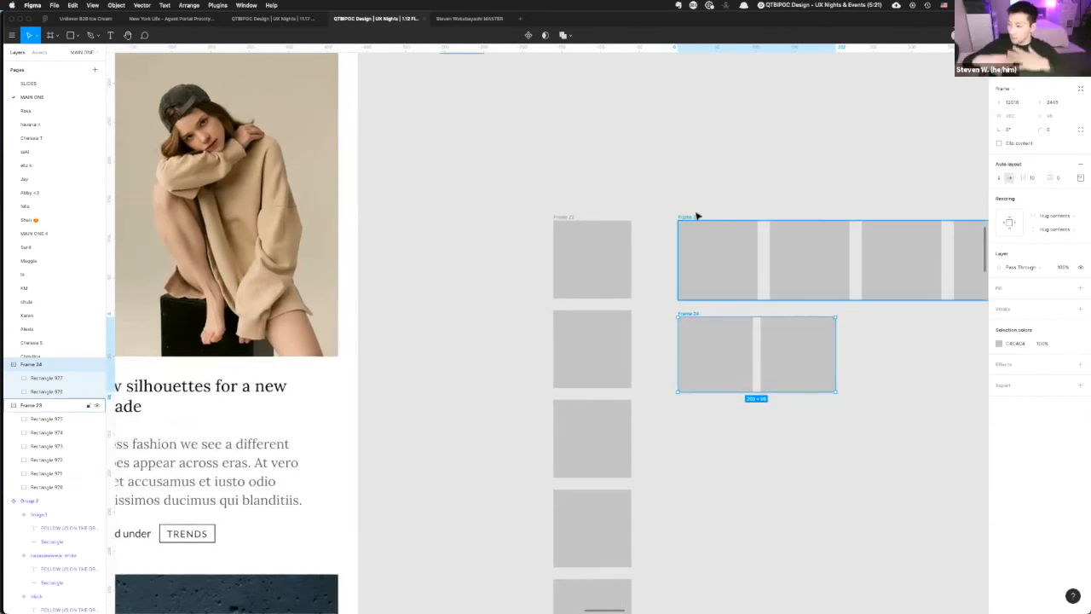
scroll(723, 212, up, 2)
scroll(723, 211, up, 2)
scroll(818, 305, down, 2)
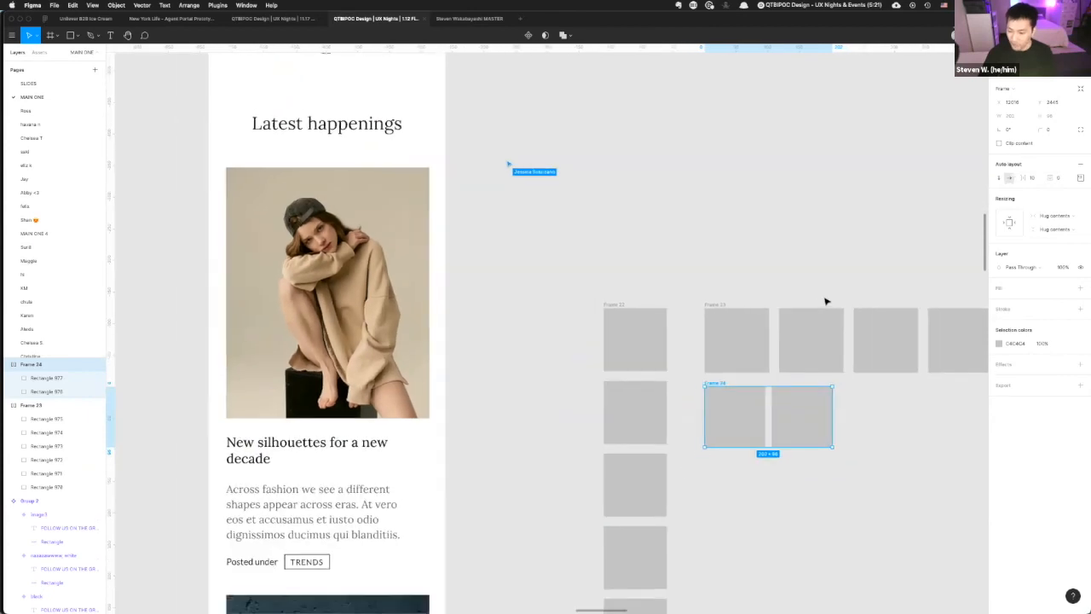
scroll(825, 299, right, 4)
drag(575, 305, 576, 156)
scroll(645, 219, down, 2)
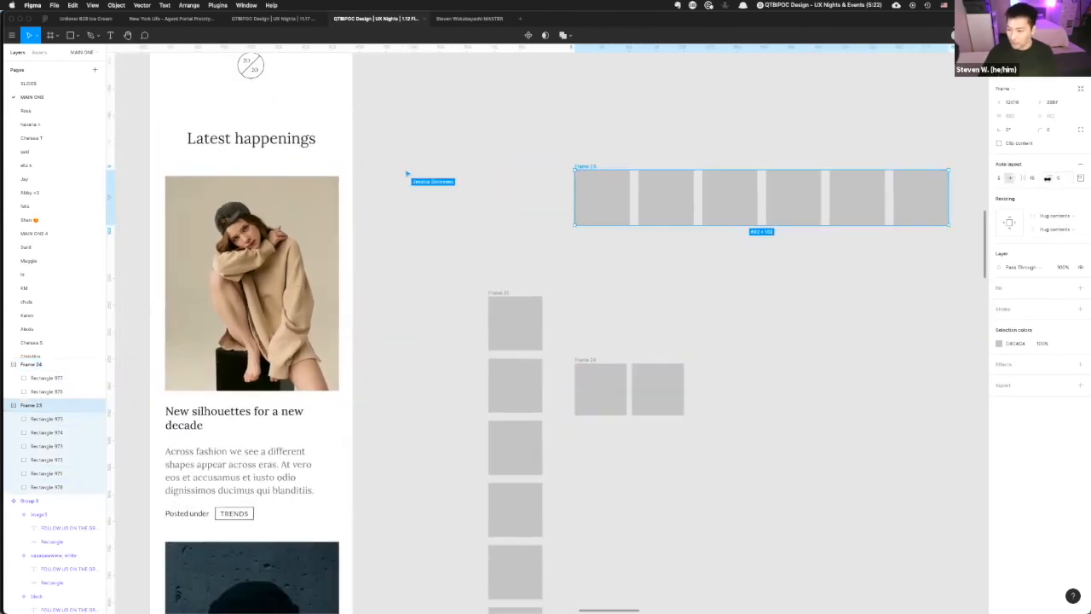
- Set the padding around the six-square row to about 28.5, and undo the rectangle drawn over it
drag(1047, 178, 1064, 178)
scroll(547, 148, right, 1)
key(r)
mouse_move(534, 139)
mouse_down()
mouse_move(964, 289)
mouse_move(885, 278)
mouse_up()
key(super+z)
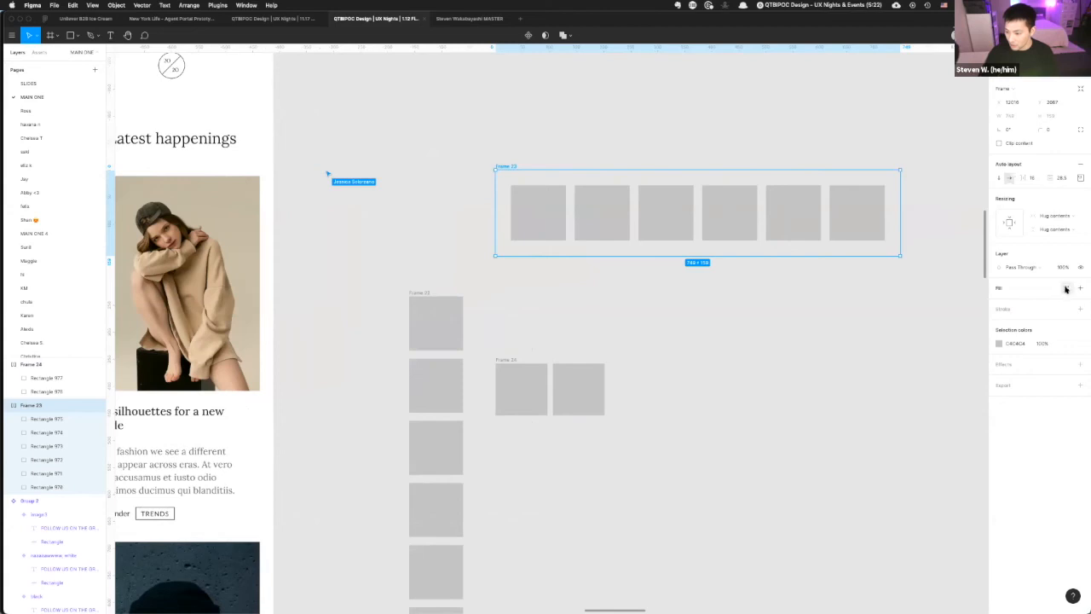
- Apply the Red color style as the fill of the six-square row's frame
click(1066, 287)
click(1033, 339)
click(779, 142)
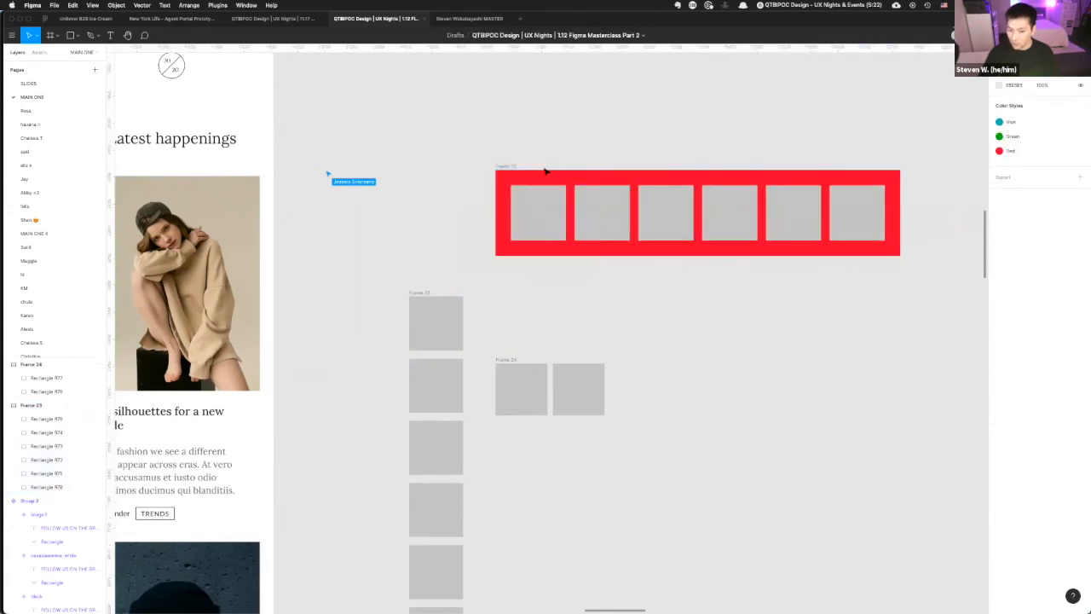
- Vary the padding around the red six-square row and leave it at 33
click(505, 166)
drag(1051, 178, 1032, 179)
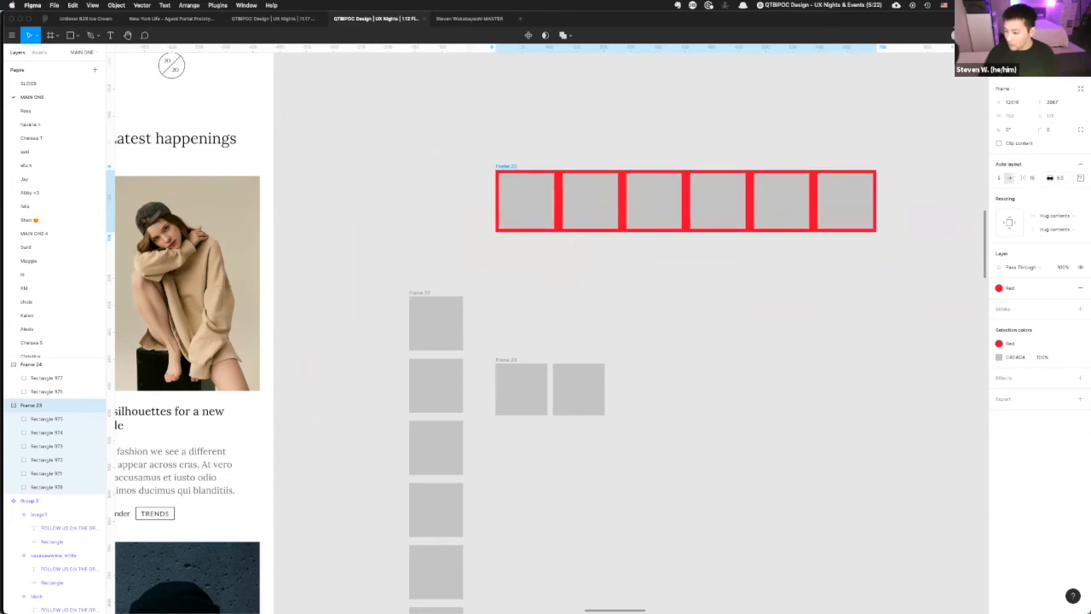
click(1053, 177)
mouse_move(1054, 177)
mouse_down()
mouse_move(1082, 184)
mouse_move(1072, 188)
mouse_up()
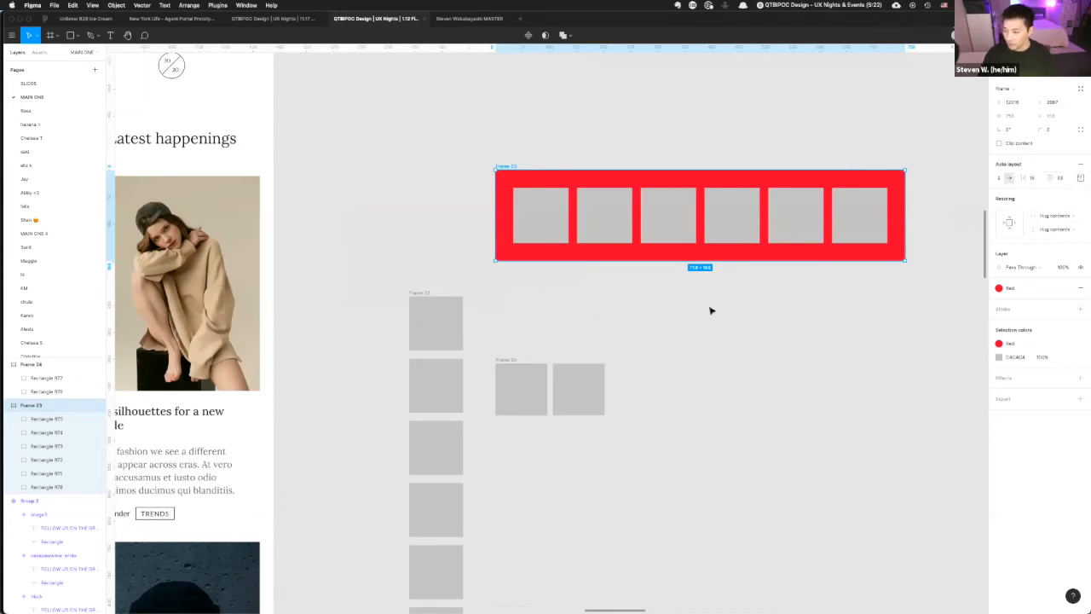
- Select the vertical column frame and examine its auto layout alignment and padding options
click(418, 293)
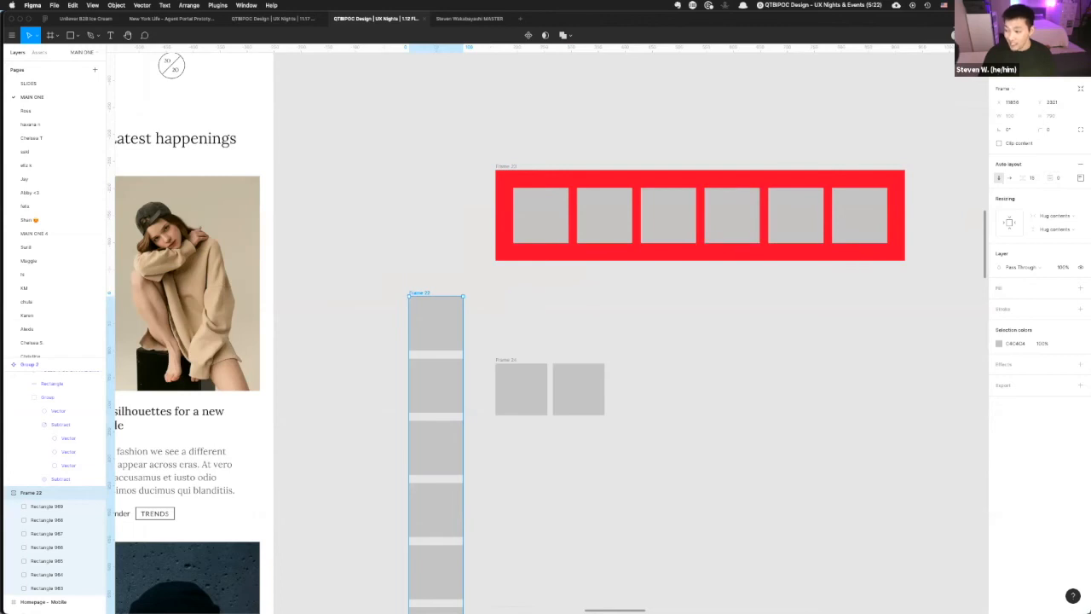
click(1080, 177)
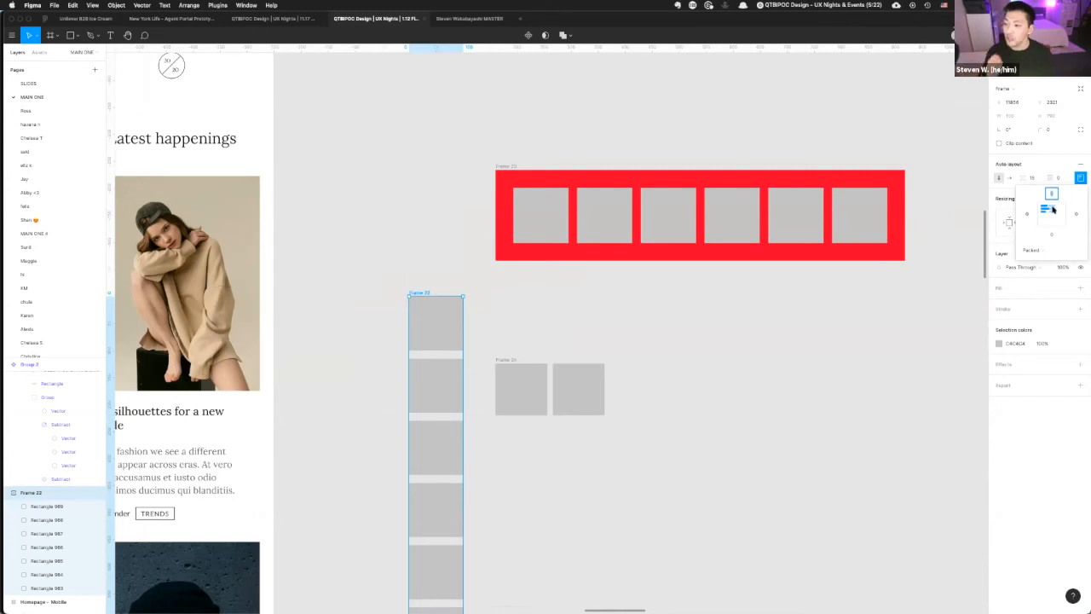
click(470, 365)
- Narrow the second, third and fourth squares of the vertical column to different widths, the fourth to about 61
scroll(404, 392, up, 5)
click(458, 379)
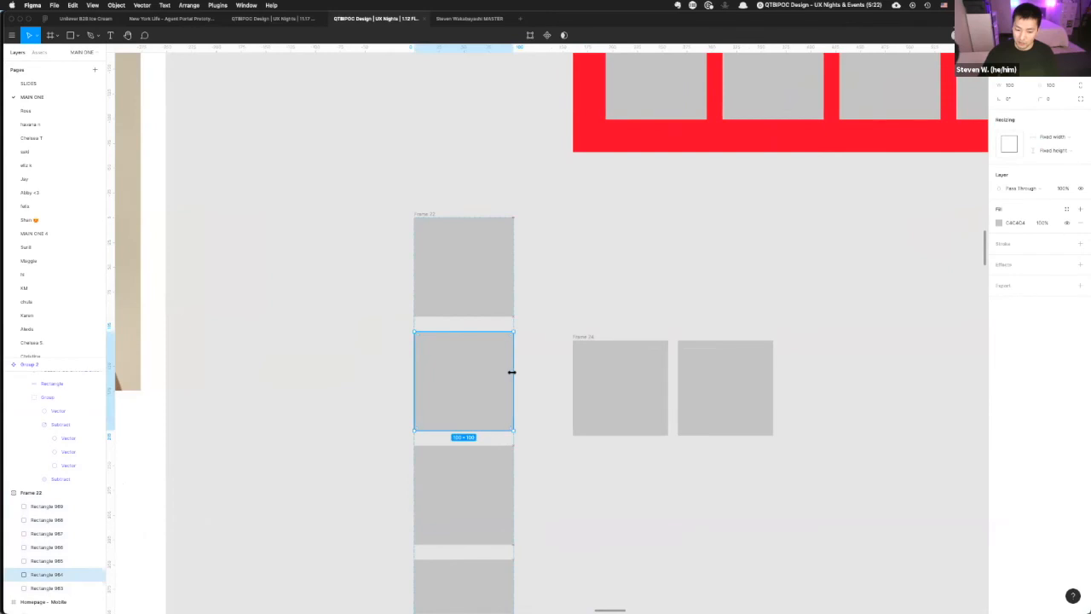
drag(511, 372, 468, 371)
click(499, 475)
drag(511, 474, 467, 493)
scroll(496, 493, down, 3)
click(506, 494)
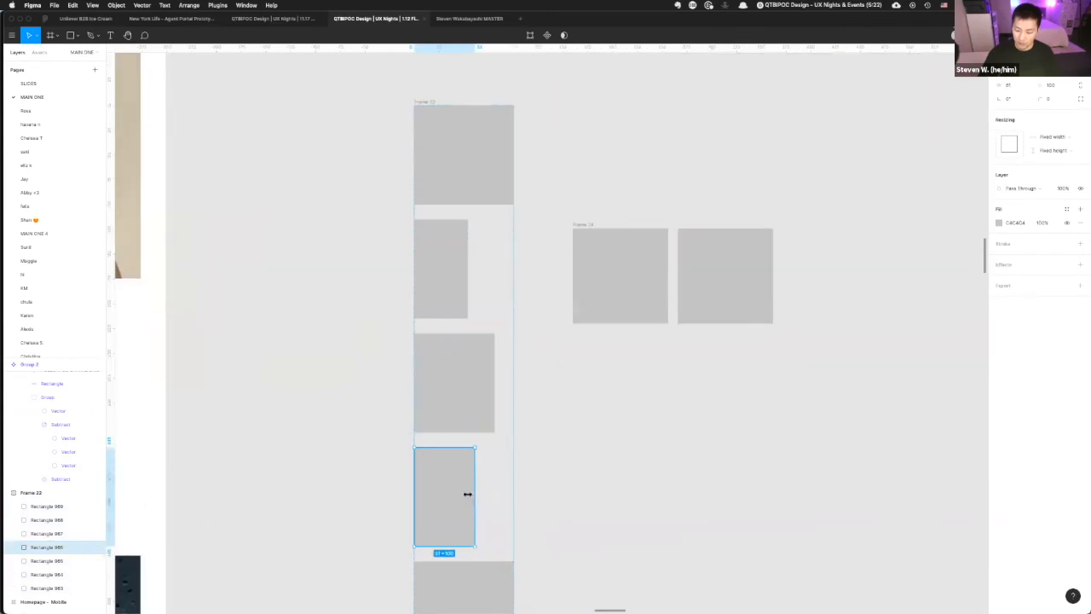
- Shorten the column's fifth square, narrow and slightly shorten the sixth to about 65 wide, and narrow the seventh to about 64
scroll(478, 461, down, 10)
click(465, 242)
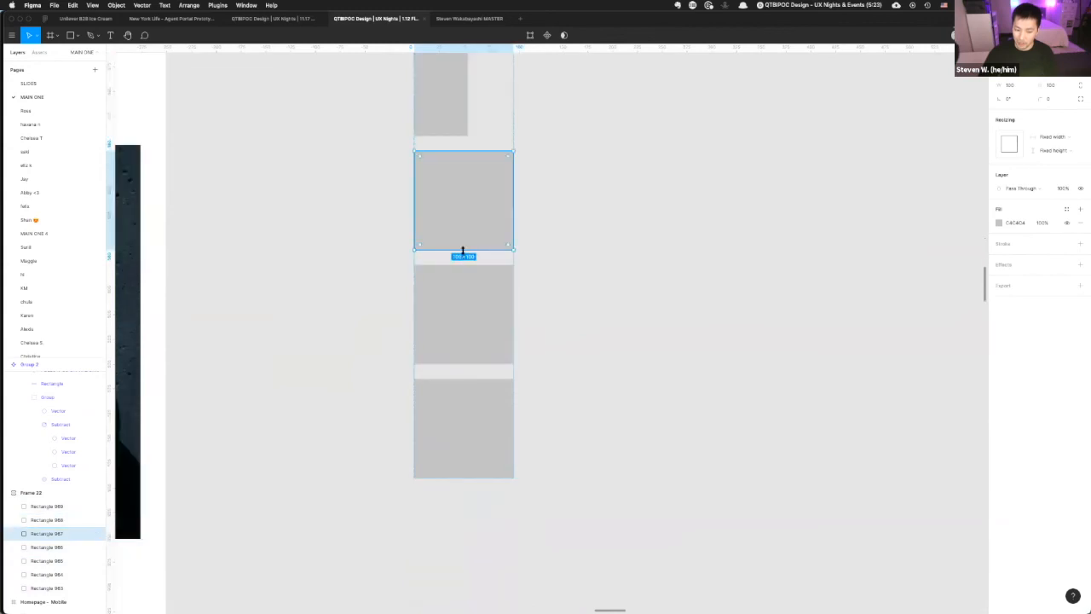
drag(463, 250, 462, 184)
click(479, 248)
drag(512, 248, 479, 247)
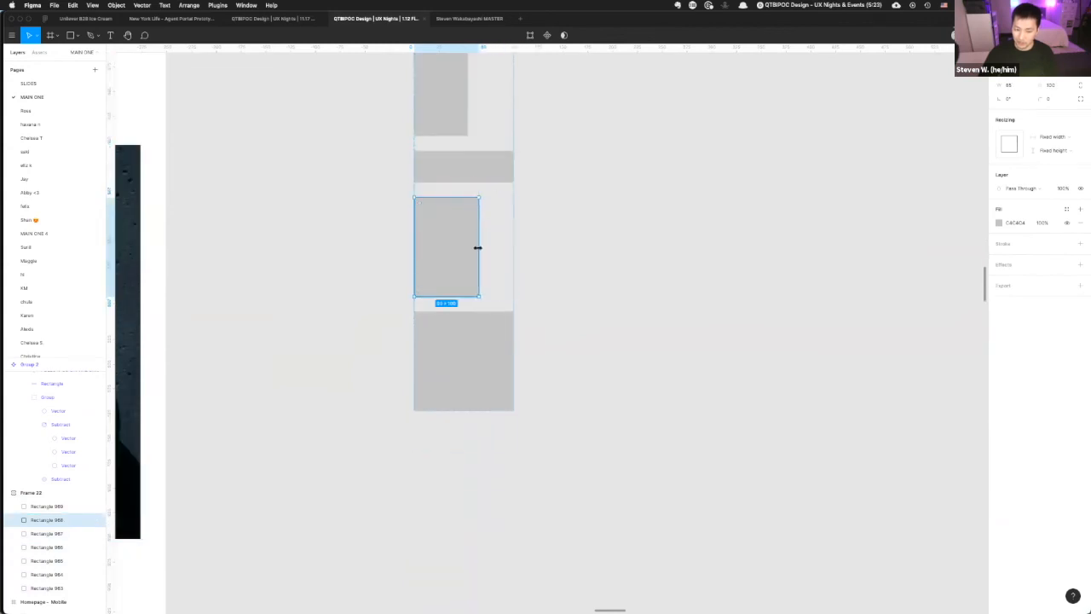
drag(446, 296, 446, 286)
click(513, 339)
drag(514, 339, 476, 341)
scroll(504, 275, down, 5)
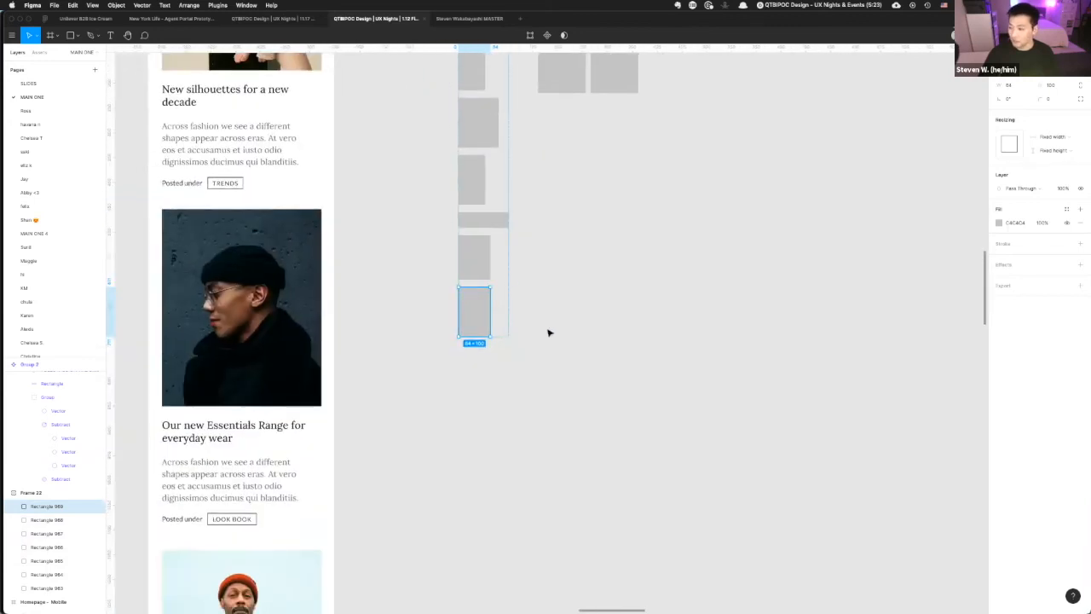
scroll(549, 332, up, 6)
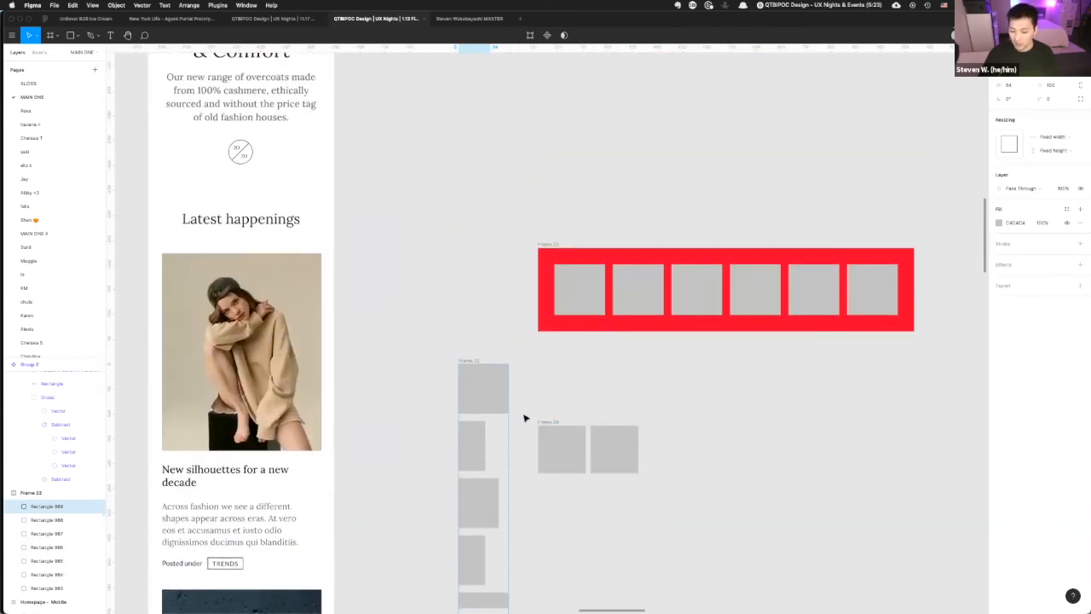
- Set the vertical column frame's auto layout alignment to top center
scroll(524, 417, up, 3)
click(680, 432)
key(shift+a)
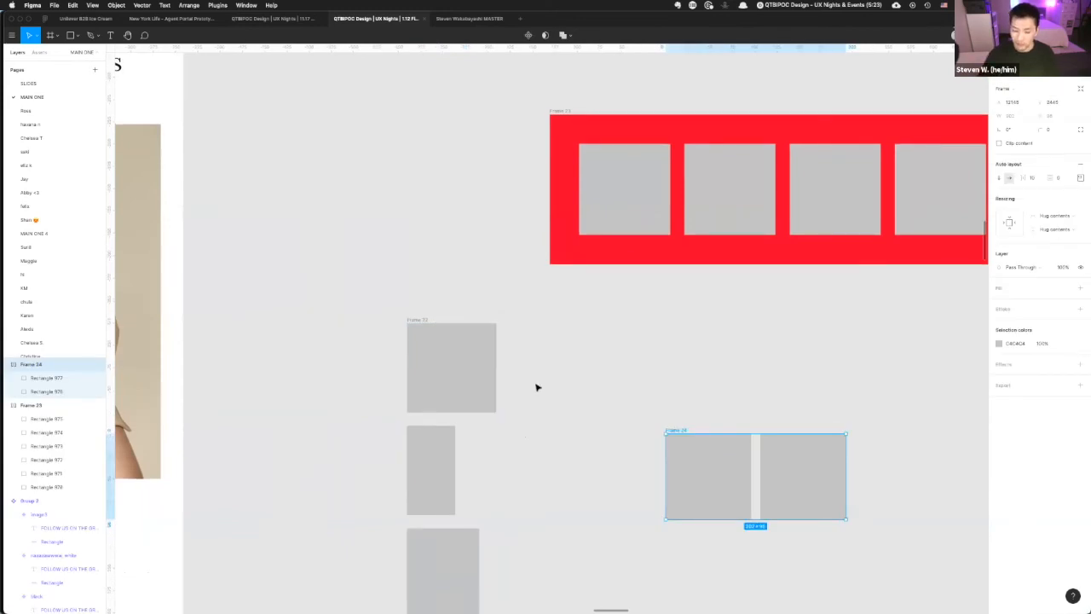
scroll(512, 358, down, 2)
click(415, 288)
scroll(453, 343, down, 1)
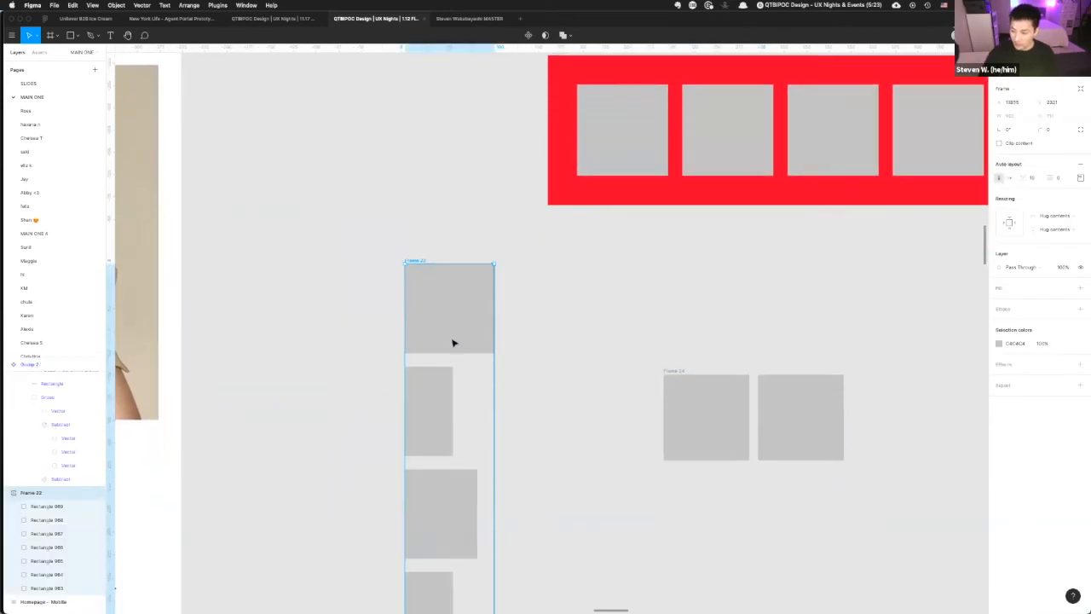
click(1080, 178)
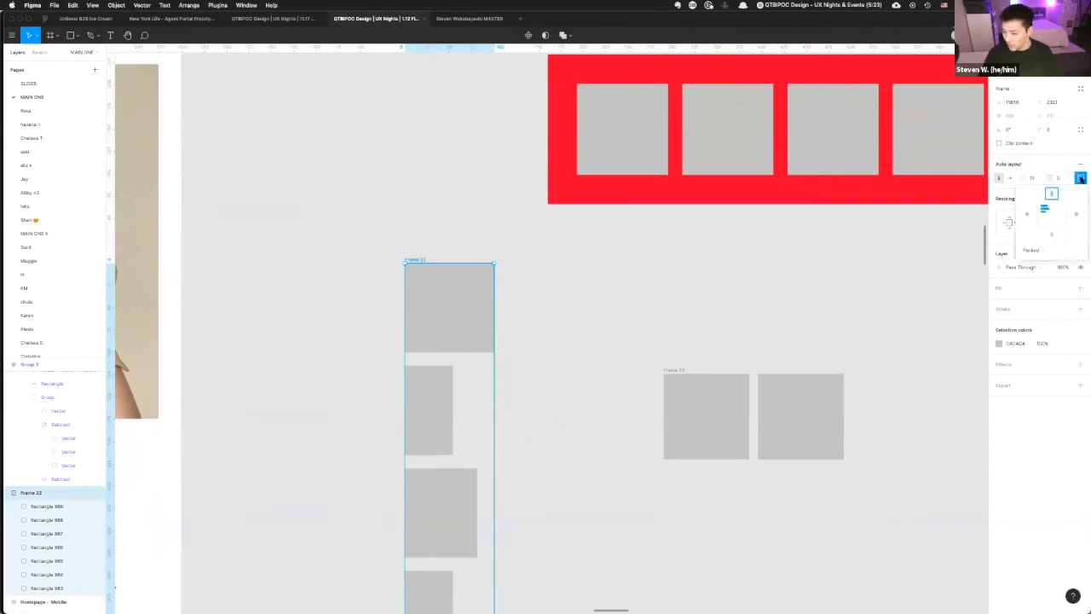
click(1054, 210)
scroll(503, 309, down, 3)
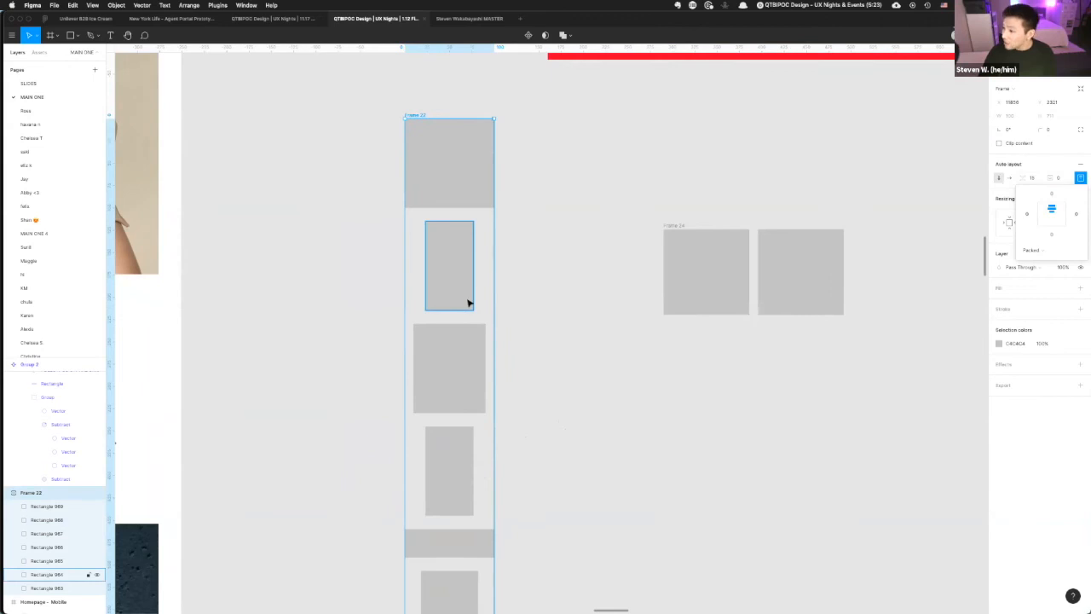
- Align the vertical column's rectangles to the top right in its auto layout, comparing with center alignment, and deselect the frame
click(1063, 212)
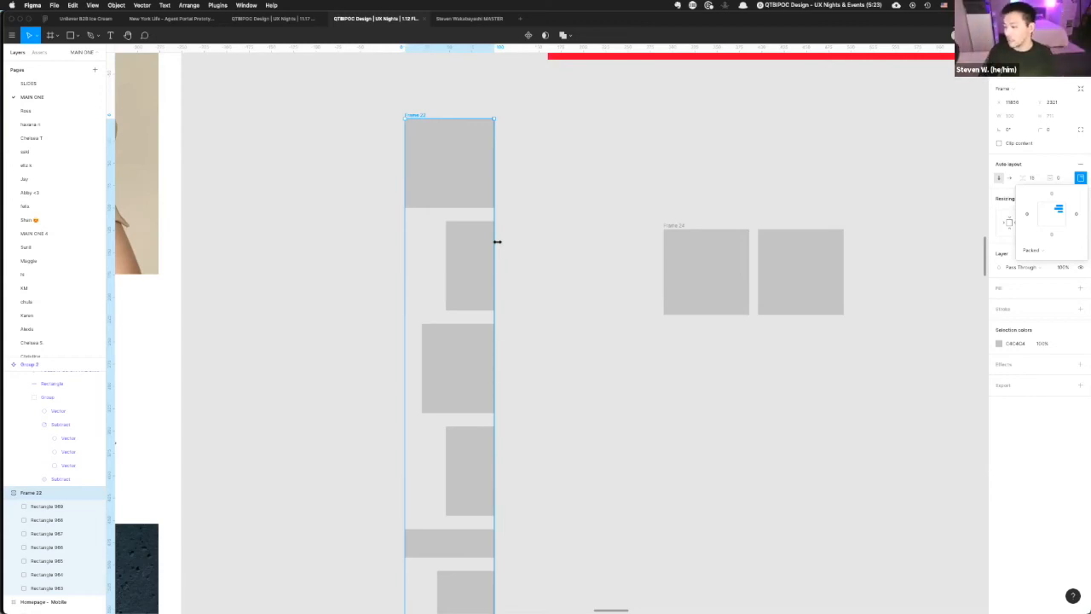
scroll(498, 245, right, 5)
scroll(452, 265, left, 4)
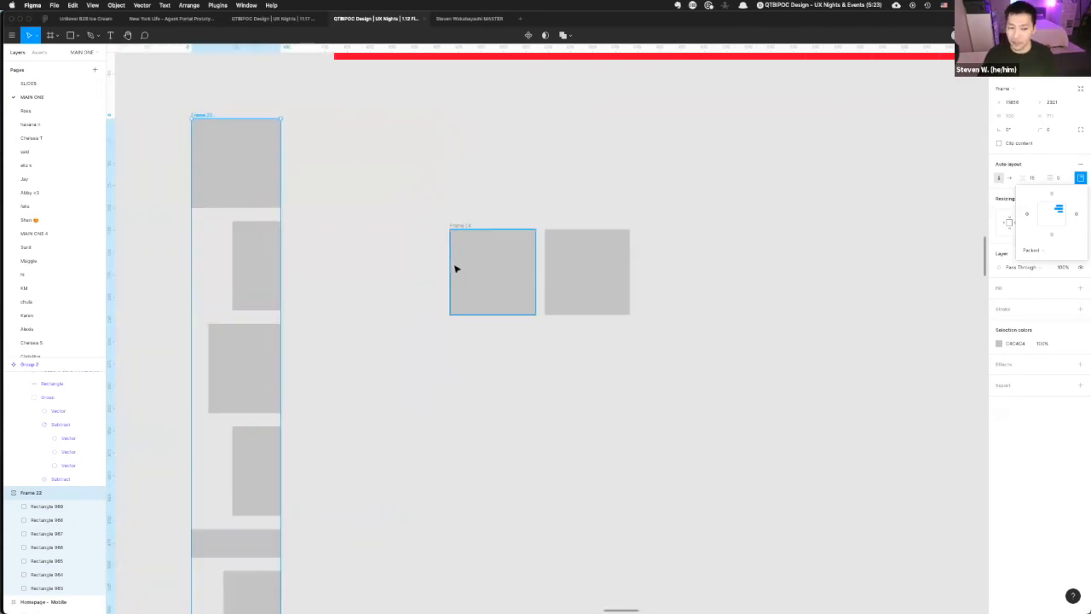
scroll(454, 265, left, 3)
scroll(477, 270, down, 1)
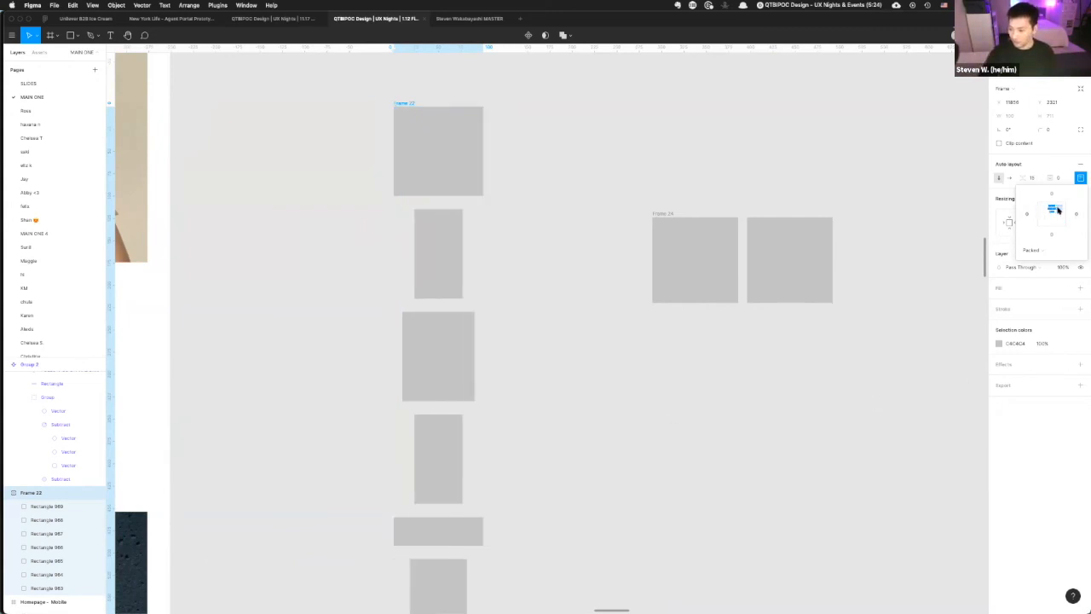
scroll(646, 156, down, 5)
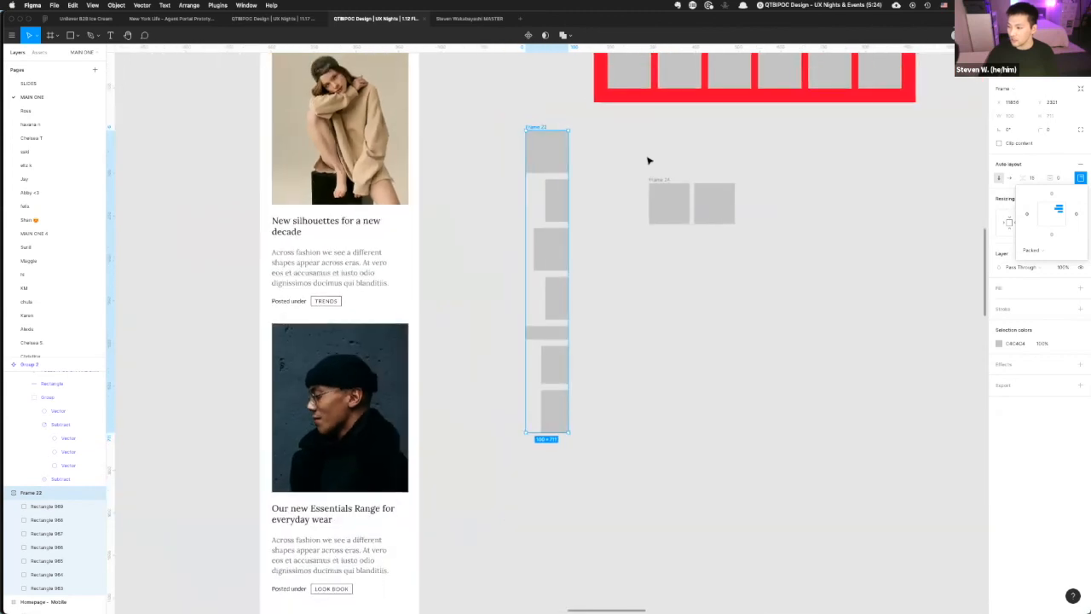
scroll(635, 173, down, 2)
click(634, 170)
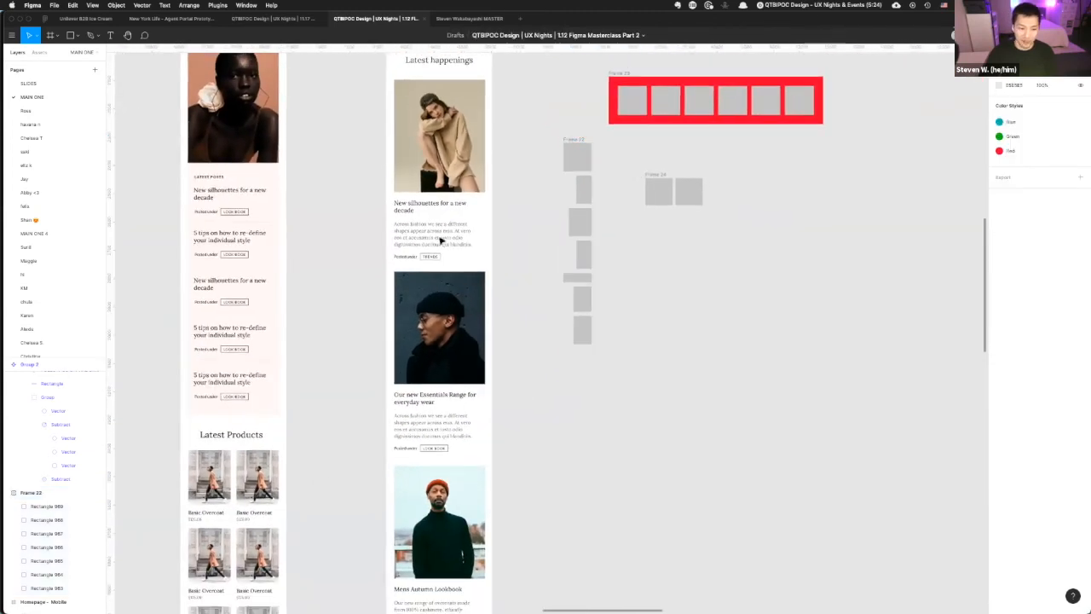
scroll(353, 170, up, 5)
drag(339, 161, 633, 405)
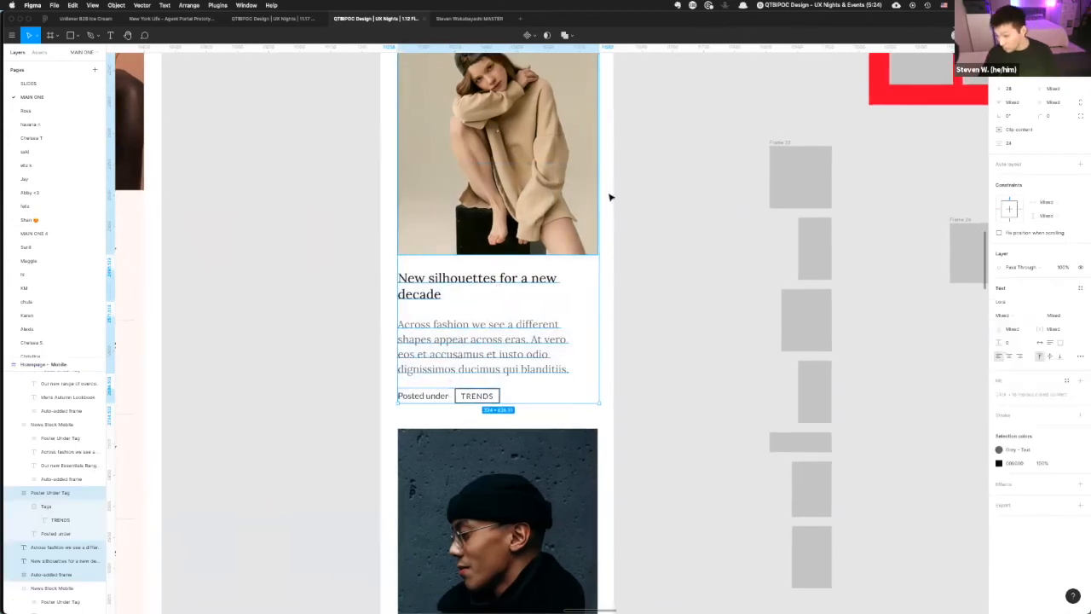
scroll(635, 238, down, 2)
scroll(635, 238, down, 2)
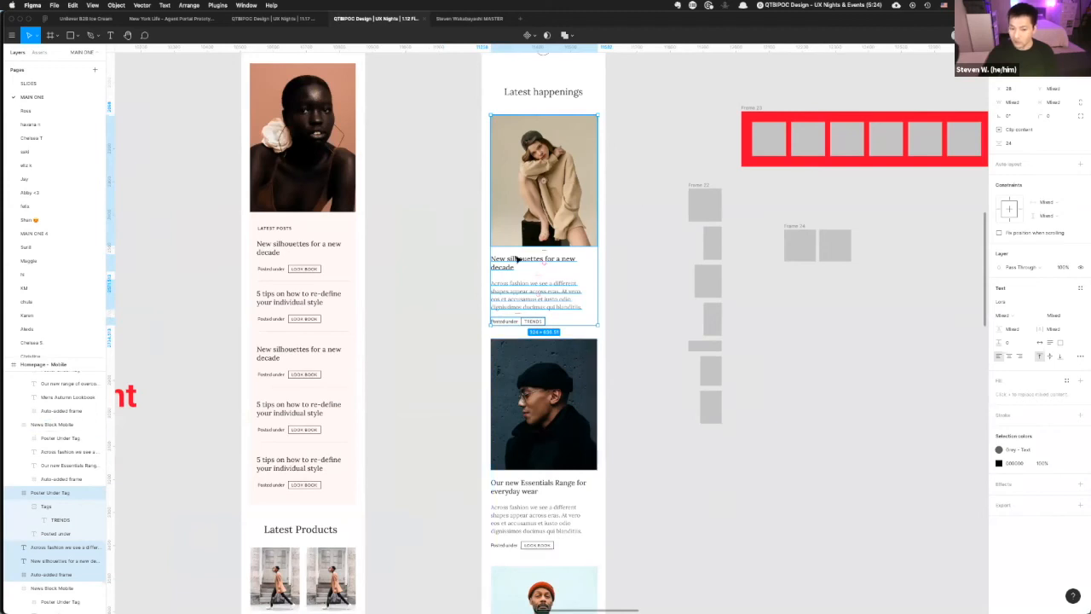
click(615, 239)
scroll(614, 238, up, 3)
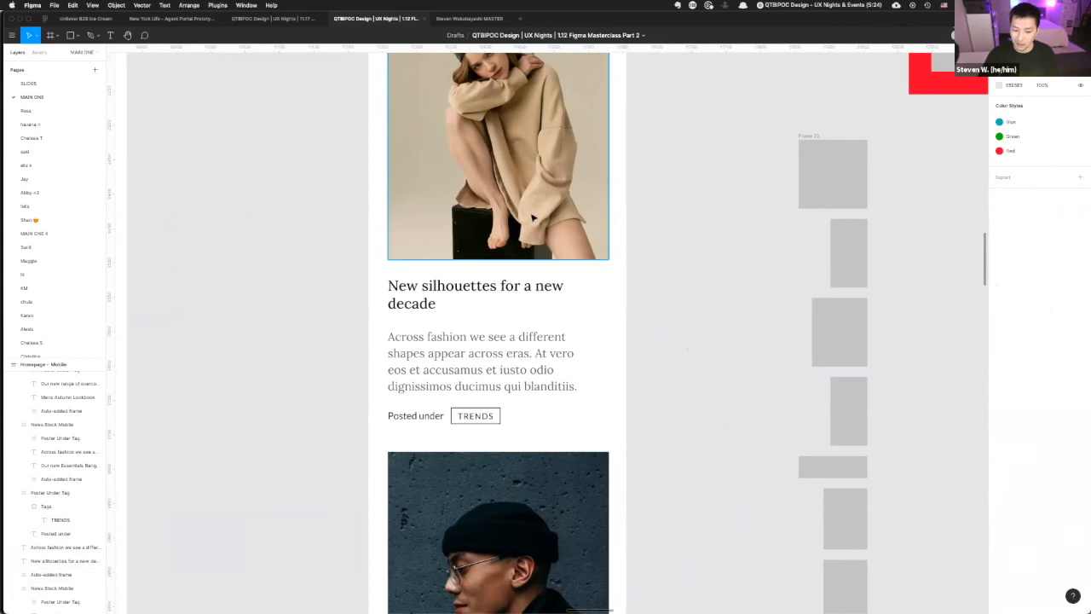
scroll(533, 218, down, 3)
click(512, 222)
shift+click(488, 261)
shift+click(485, 312)
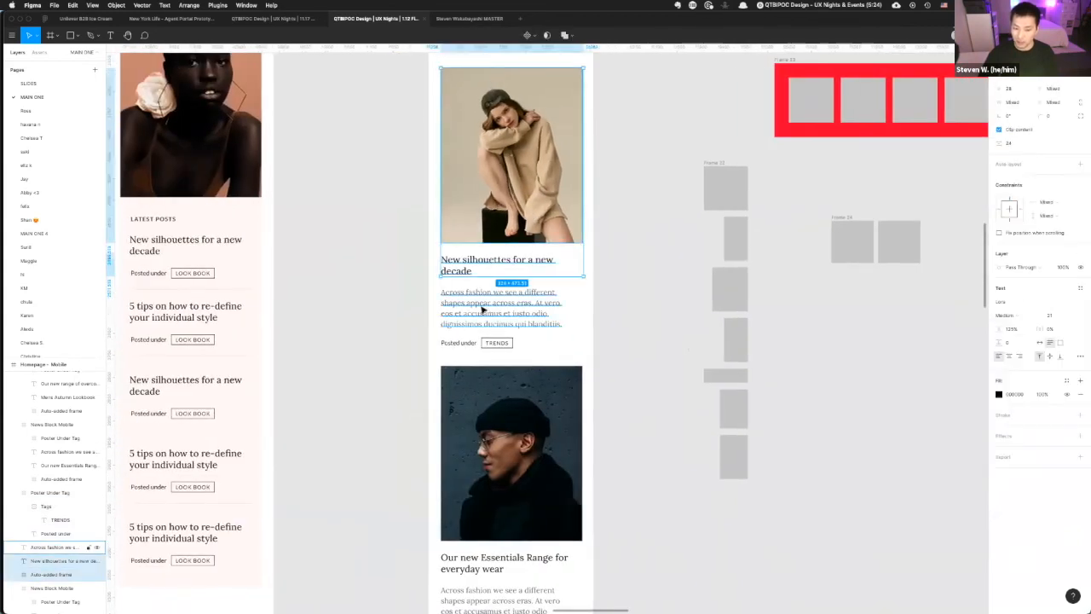
shift+click(463, 344)
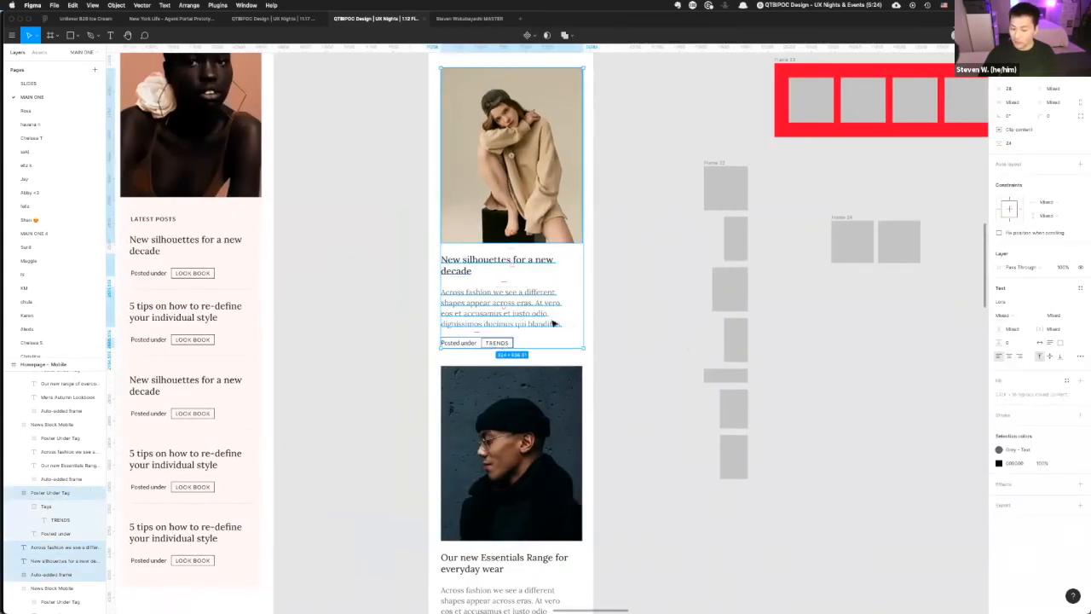
scroll(529, 291, up, 1)
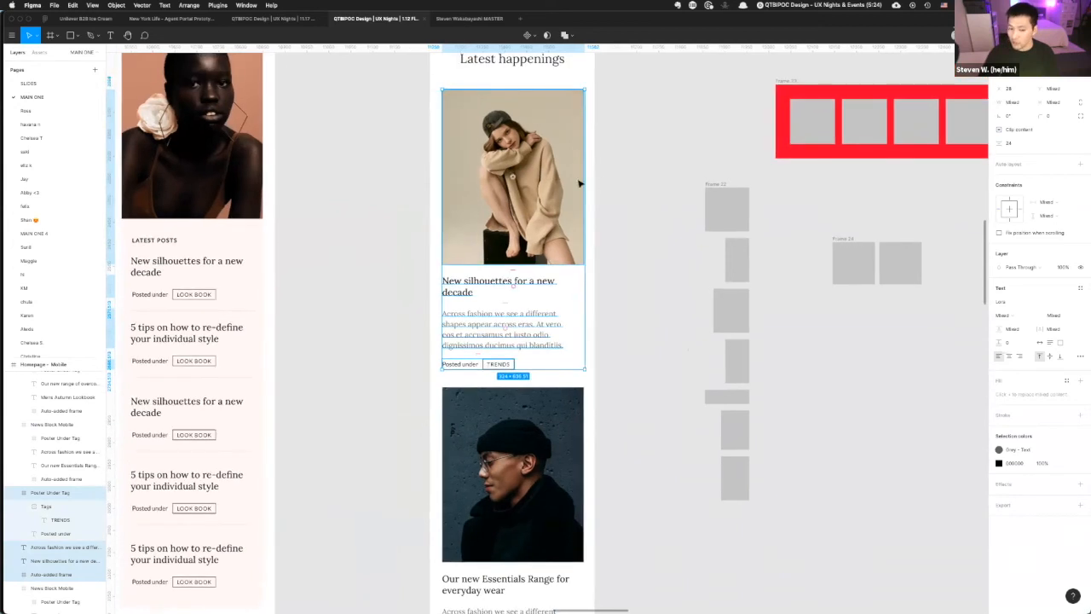
key(Escape)
- Add one auto layout around the first Latest happenings article's image, heading, description and Posted under tag
click(503, 247)
shift+click(481, 285)
shift+click(490, 324)
shift+click(500, 364)
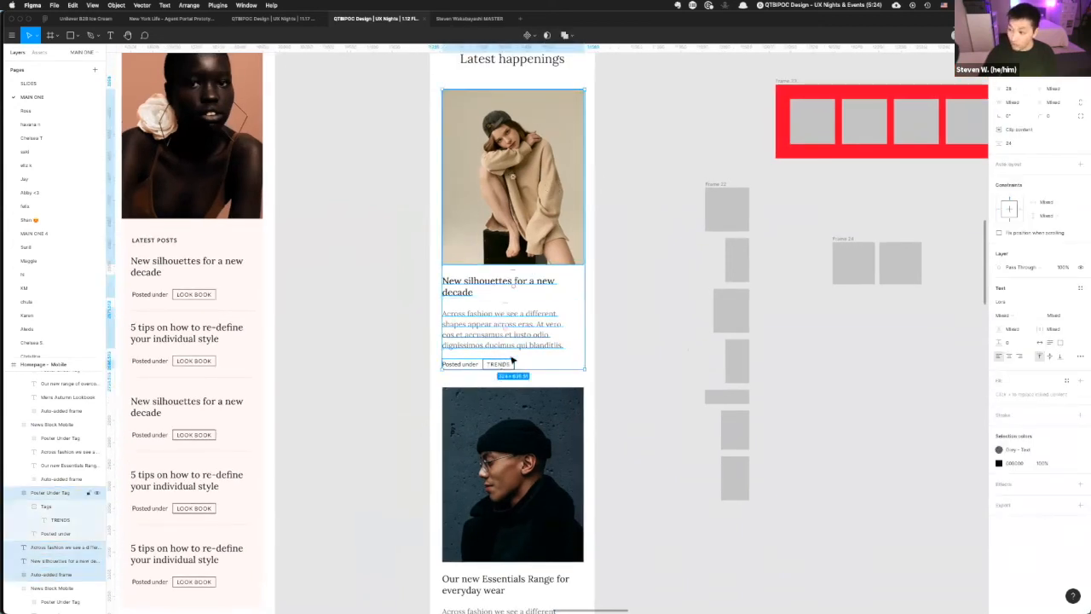
click(1080, 166)
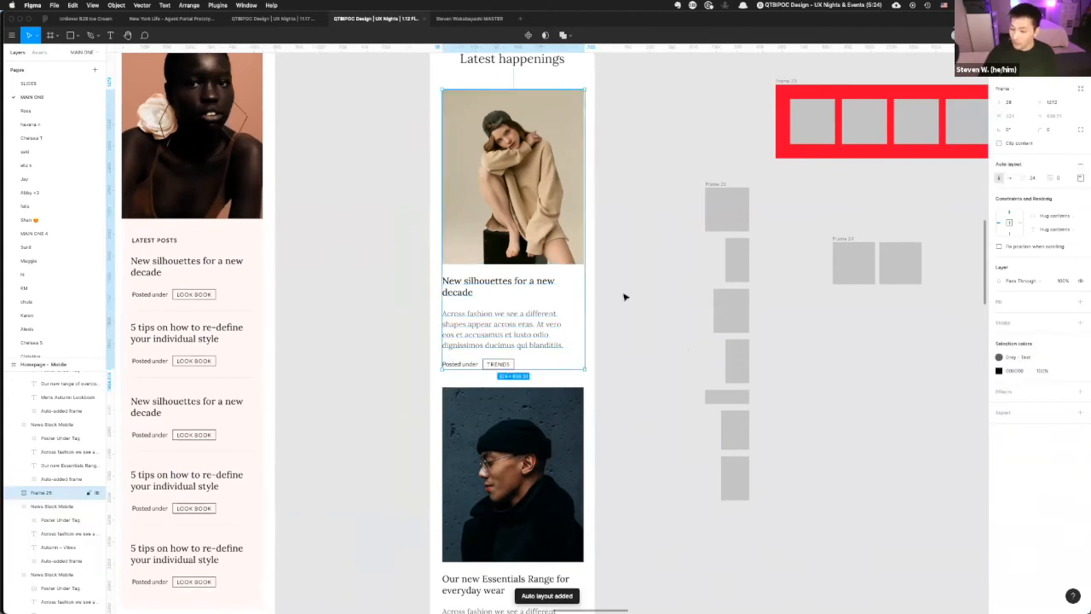
- Delete the description paragraph from the first article's auto layout, then undo the deletion
double_click(509, 327)
key(Delete)
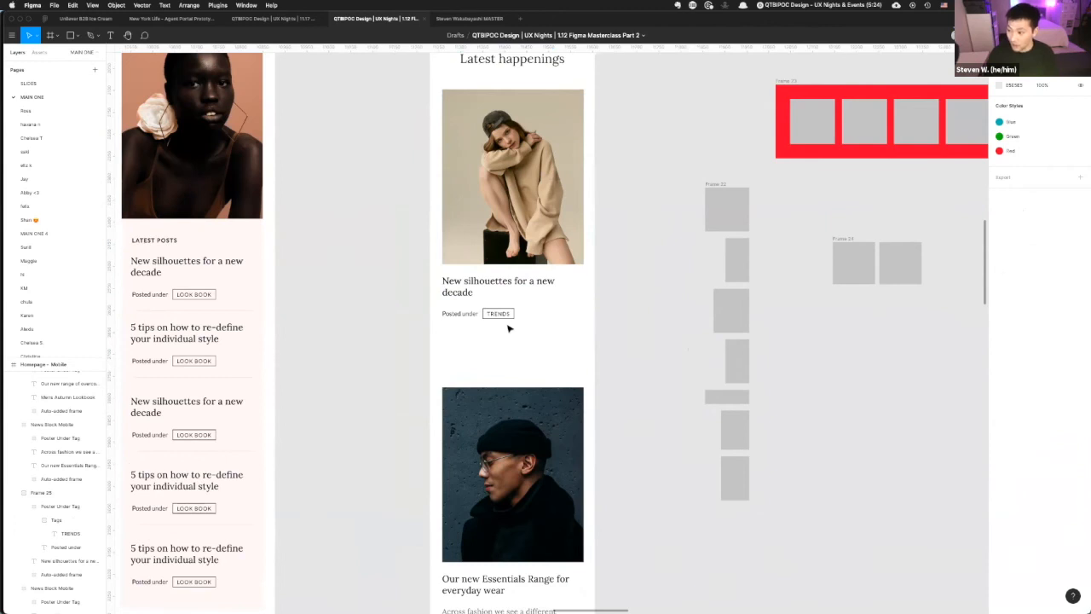
key(ctrl+z)
scroll(508, 328, up, 3)
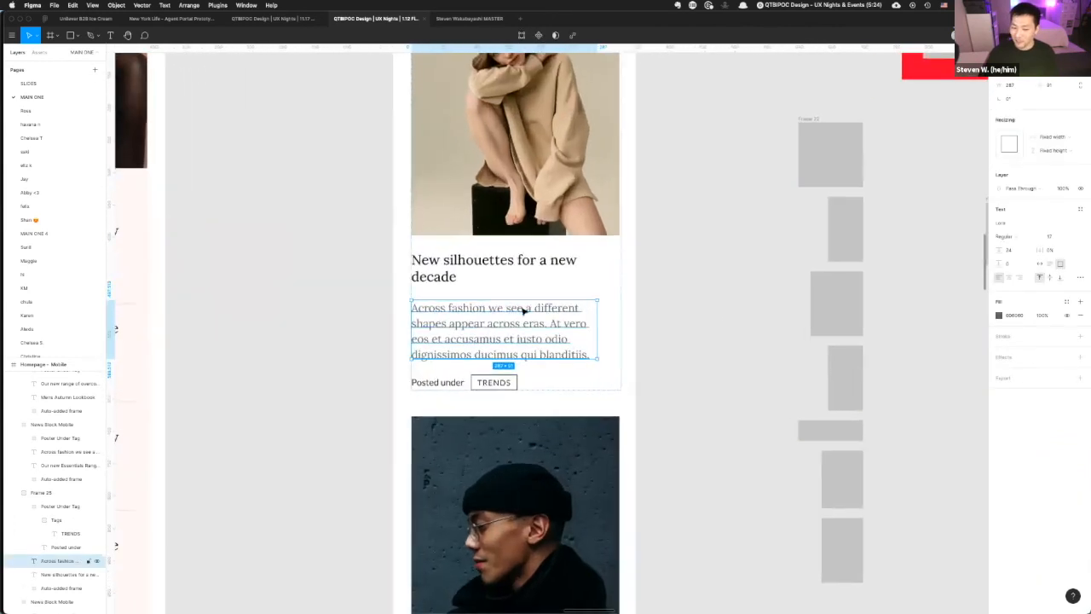
click(722, 319)
- Delete the heading "New silhouettes for a new decade" from the article's auto layout, then undo the deletion
click(438, 258)
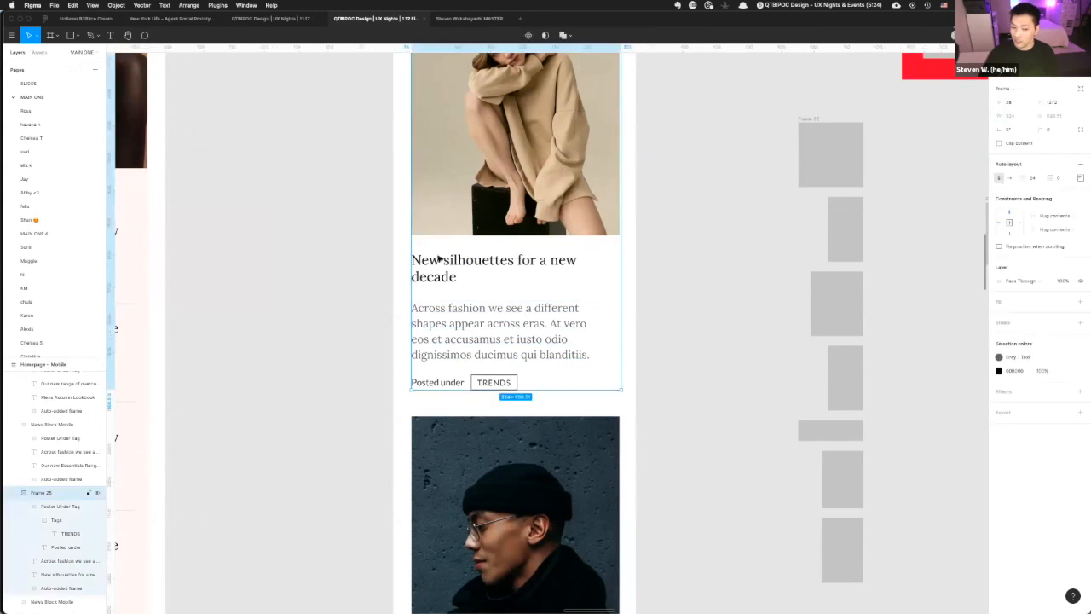
click(438, 265)
key(Delete)
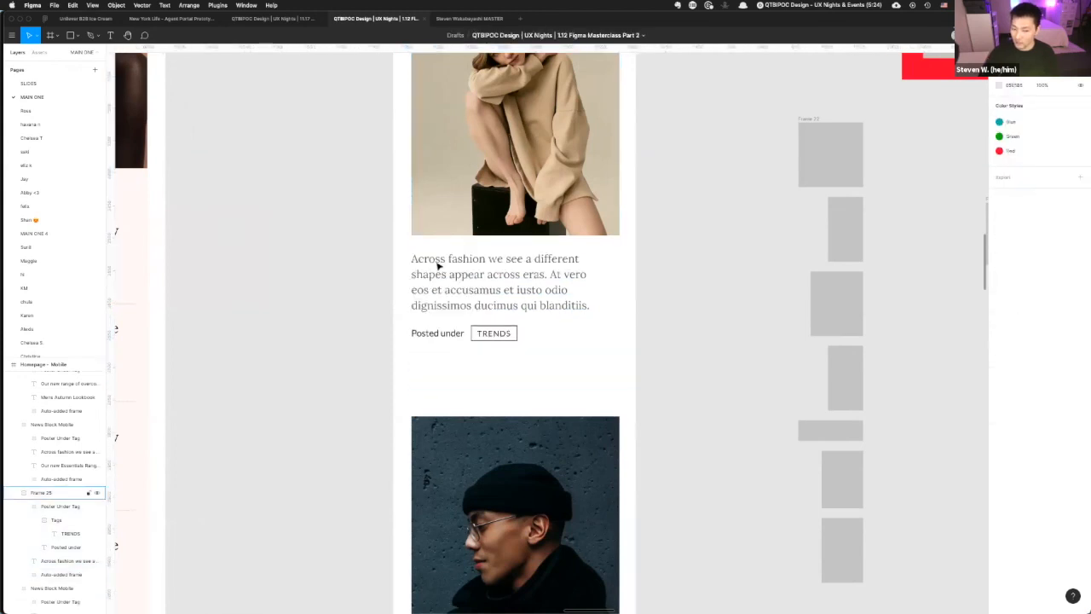
key(ctrl+z)
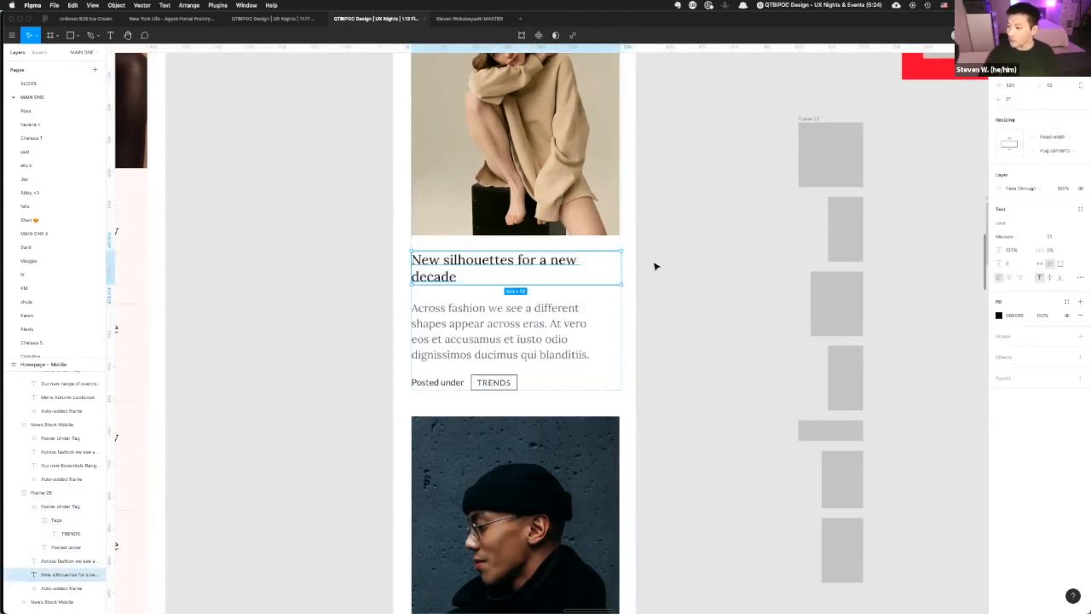
- Select the first article's Posted under row and examine its label and TRENDS tag up close
scroll(655, 267, down, 3)
click(535, 351)
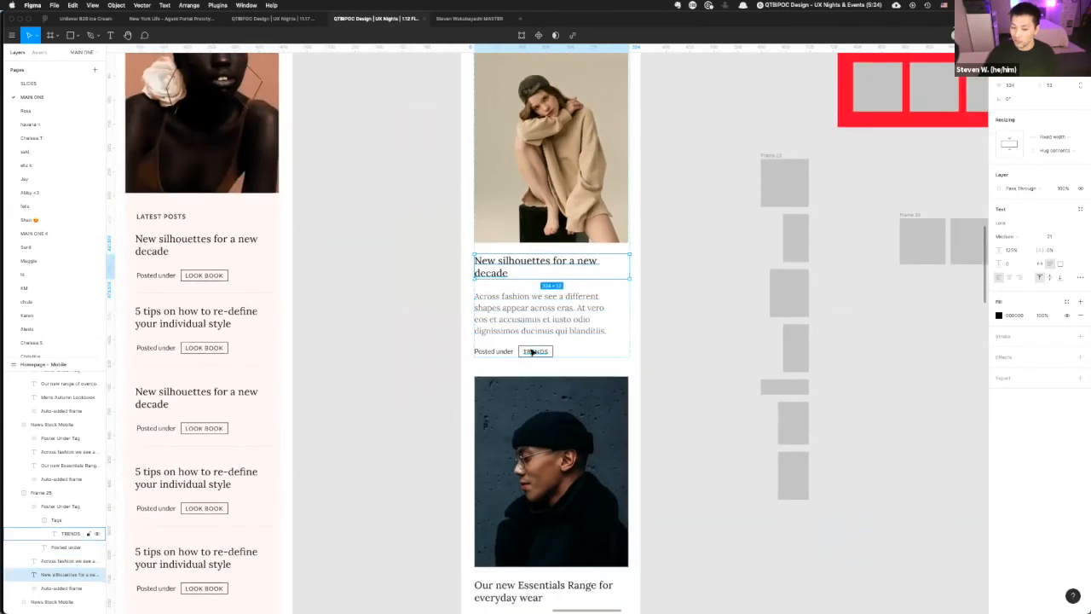
click(447, 351)
double_click(486, 351)
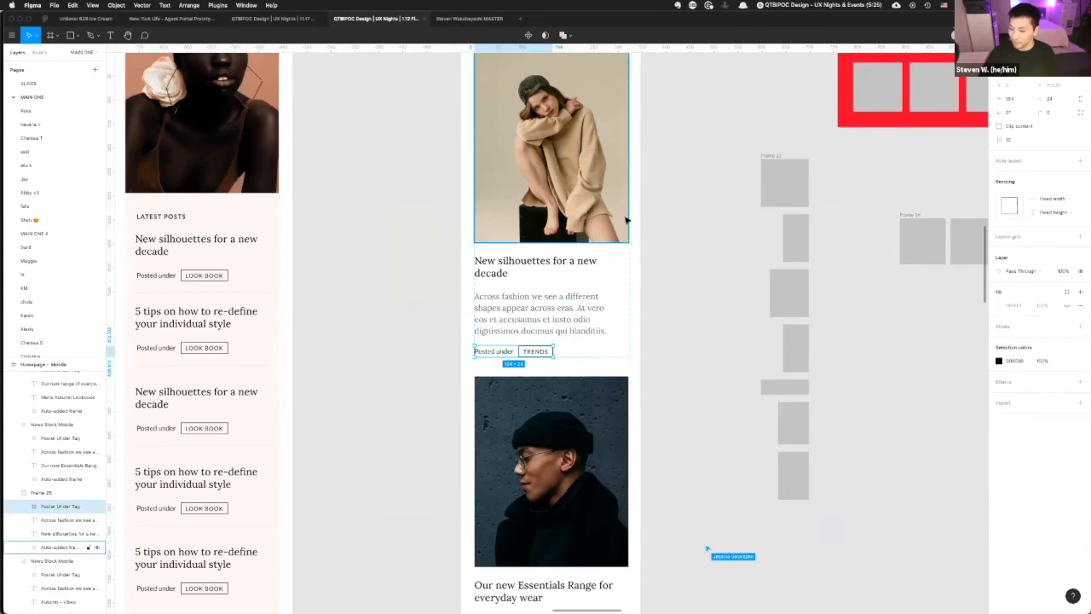
scroll(648, 231, down, 3)
scroll(648, 231, down, 1)
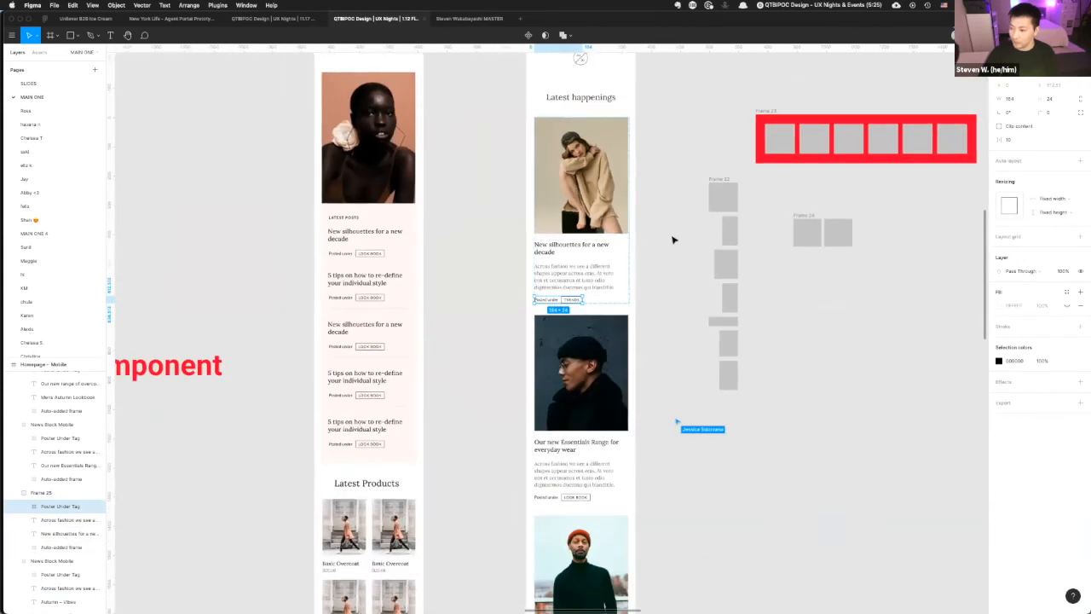
scroll(674, 239, right, 5)
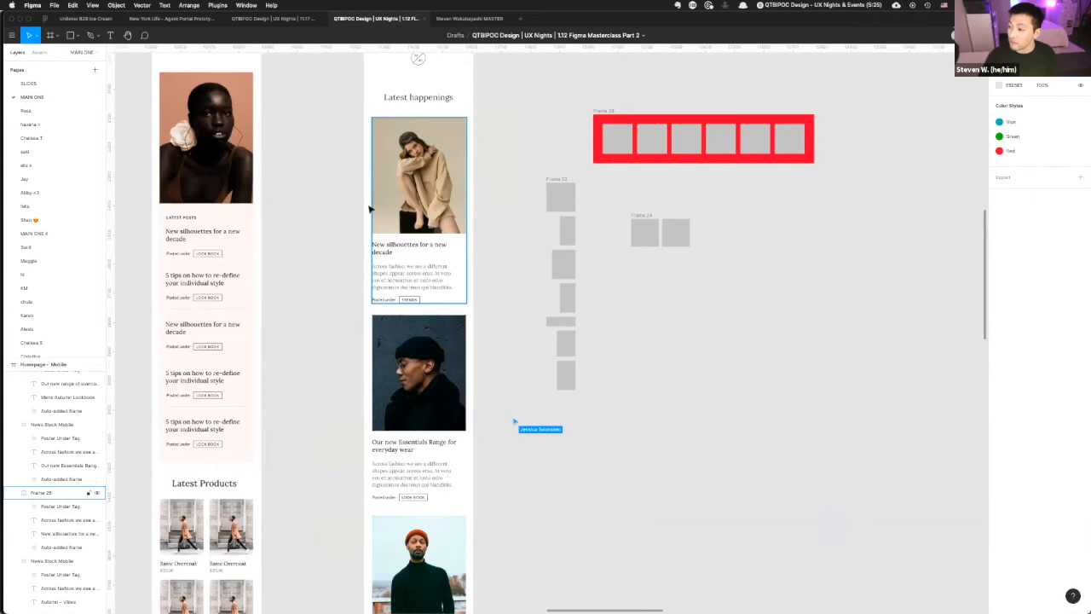
scroll(346, 307, up, 5)
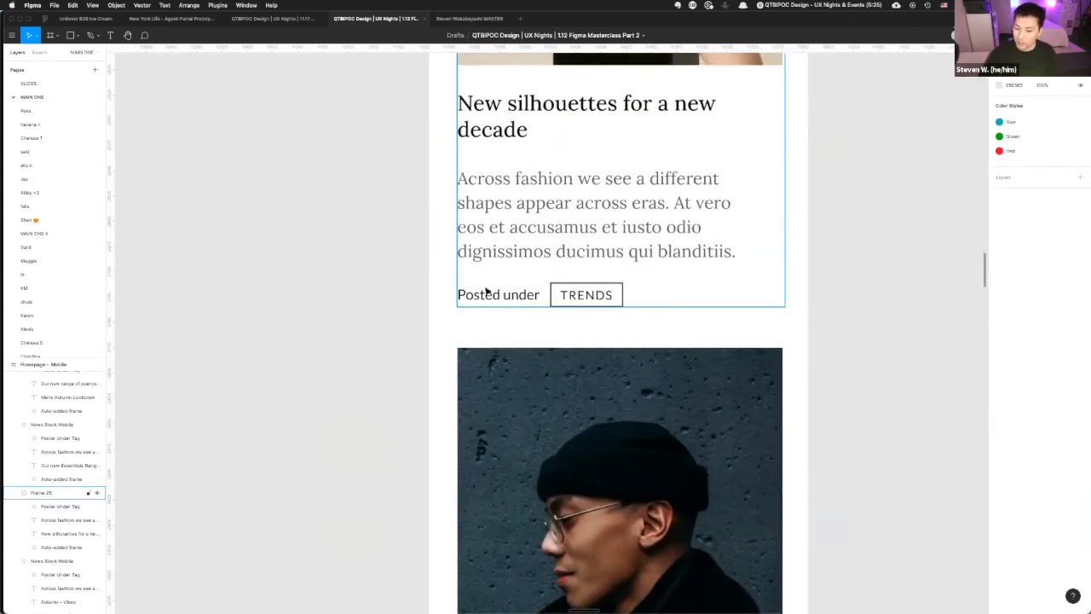
scroll(571, 294, up, 3)
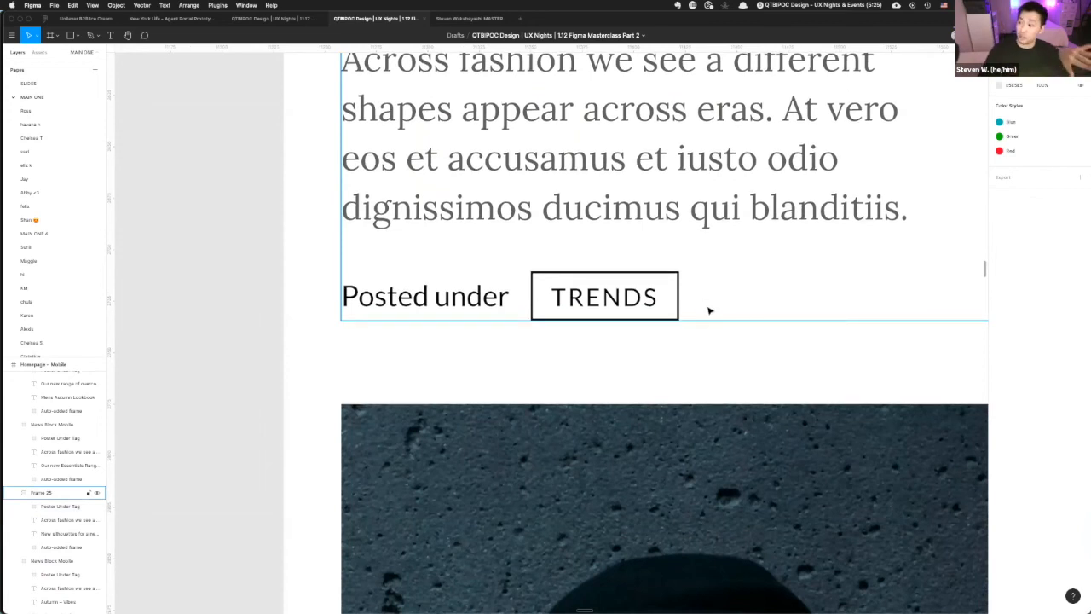
click(420, 295)
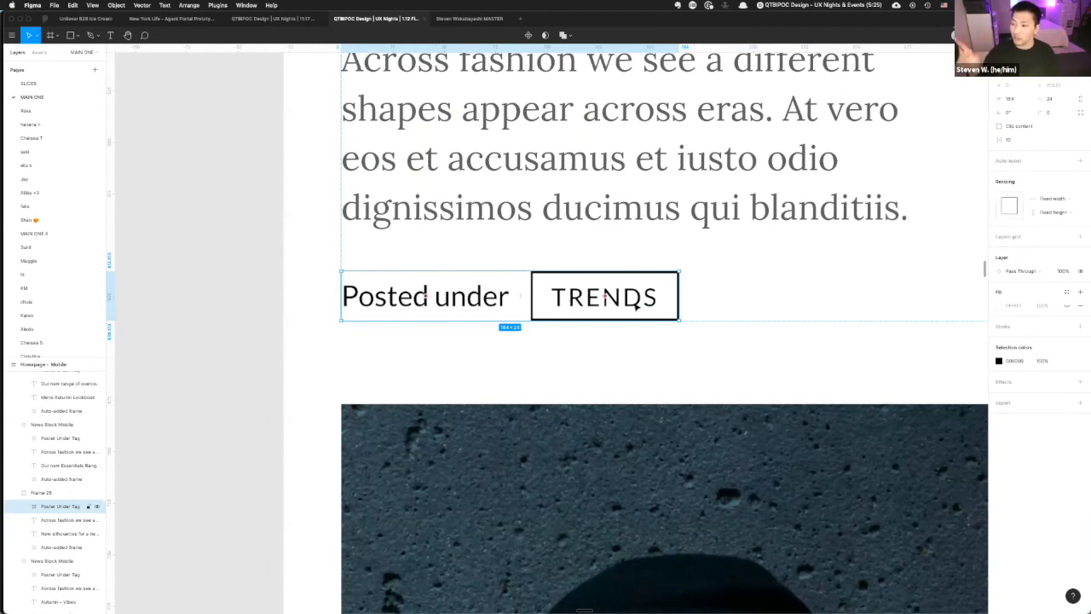
- Add a horizontal auto layout around the first article's Posted under label and TRENDS tag, aligned left and vertically centred
double_click(434, 298)
shift+click(582, 298)
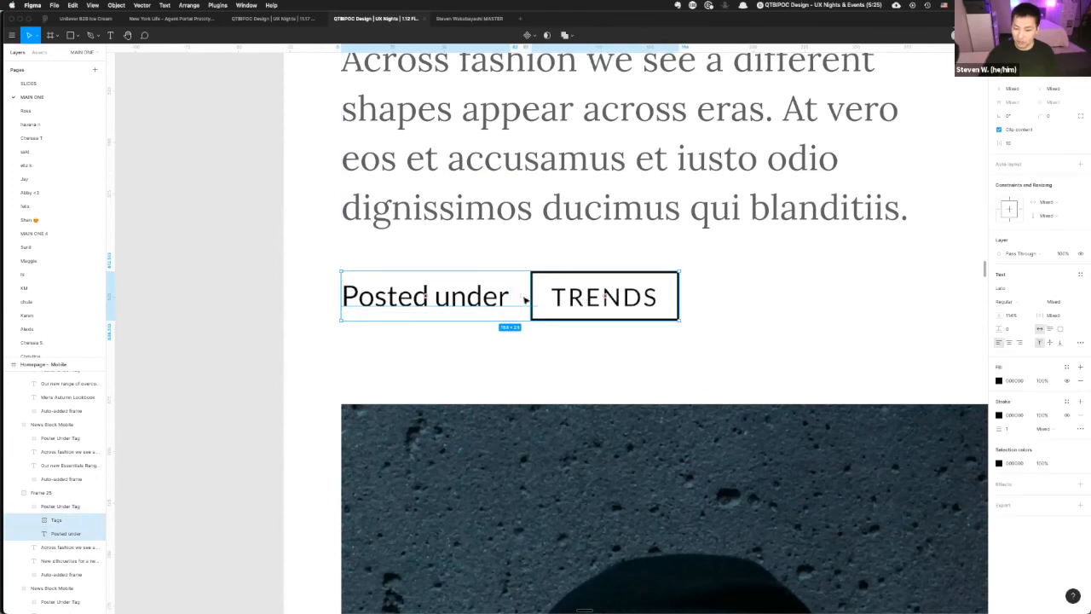
click(1080, 164)
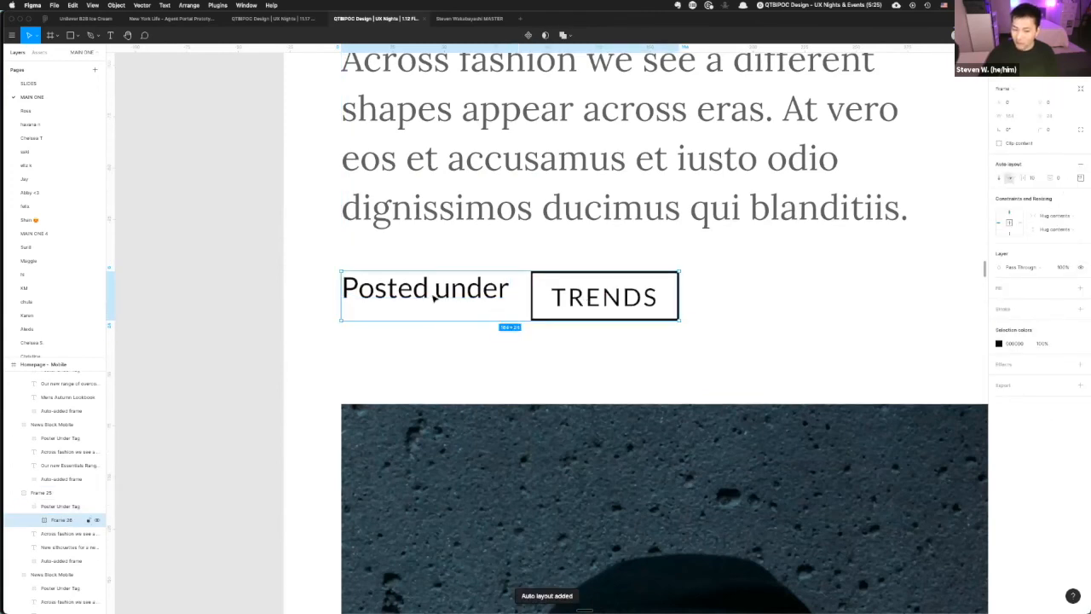
click(1081, 177)
click(1046, 214)
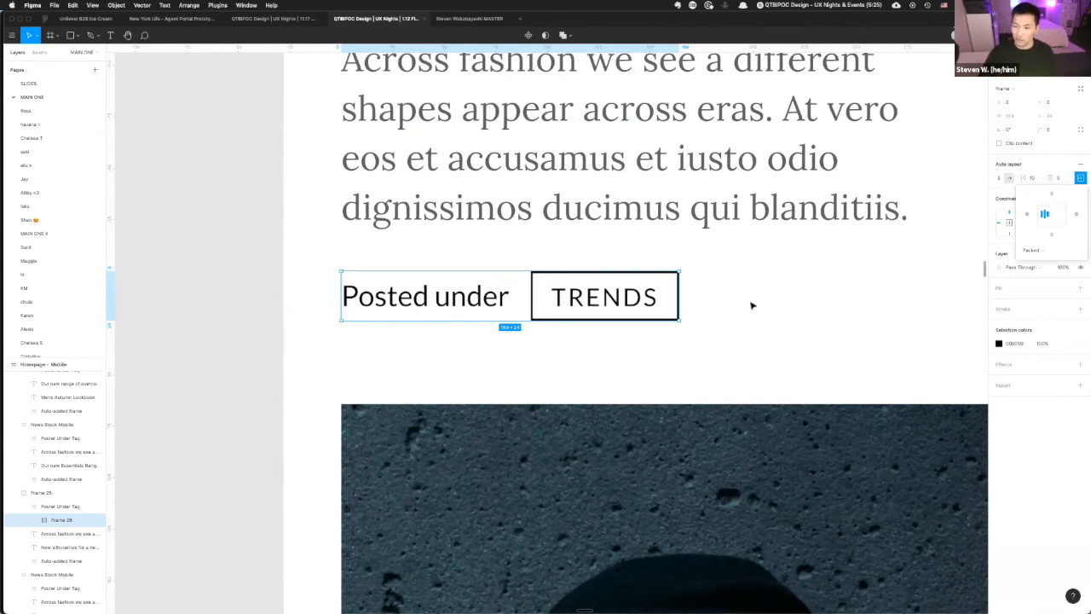
click(600, 324)
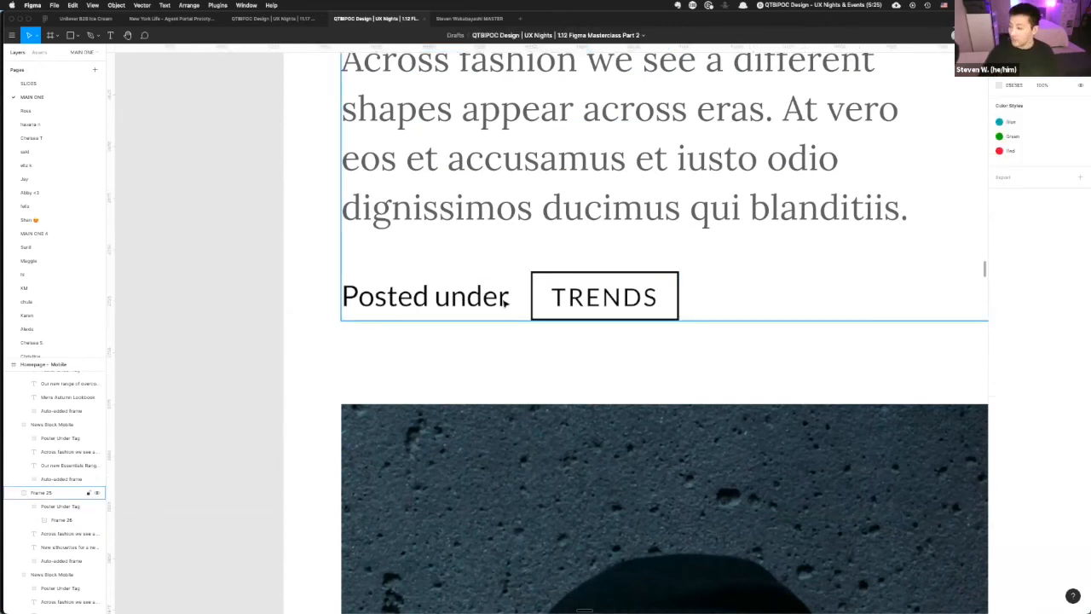
- Delete the Posted under label from the first article's tag row, then undo the deletion
scroll(505, 300, down, 5)
click(471, 298)
click(470, 298)
click(470, 299)
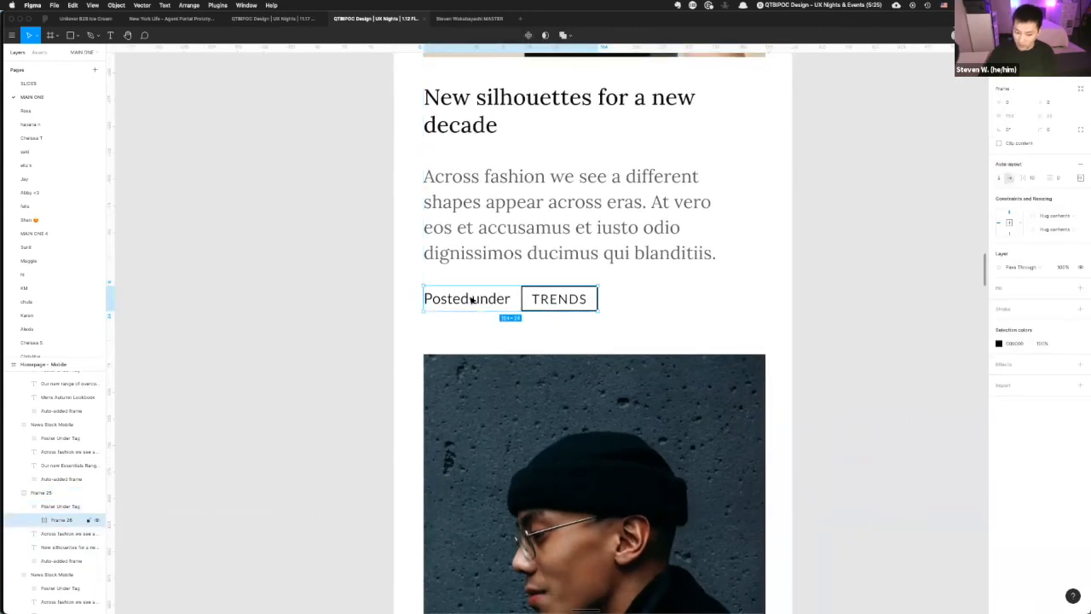
click(471, 298)
key(Delete)
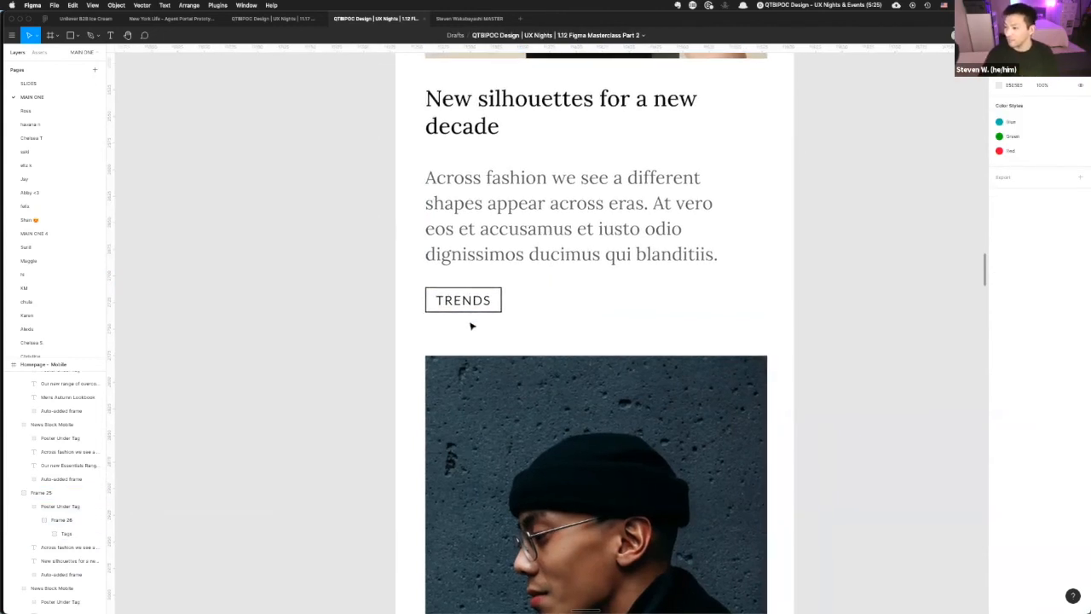
scroll(627, 413, down, 3)
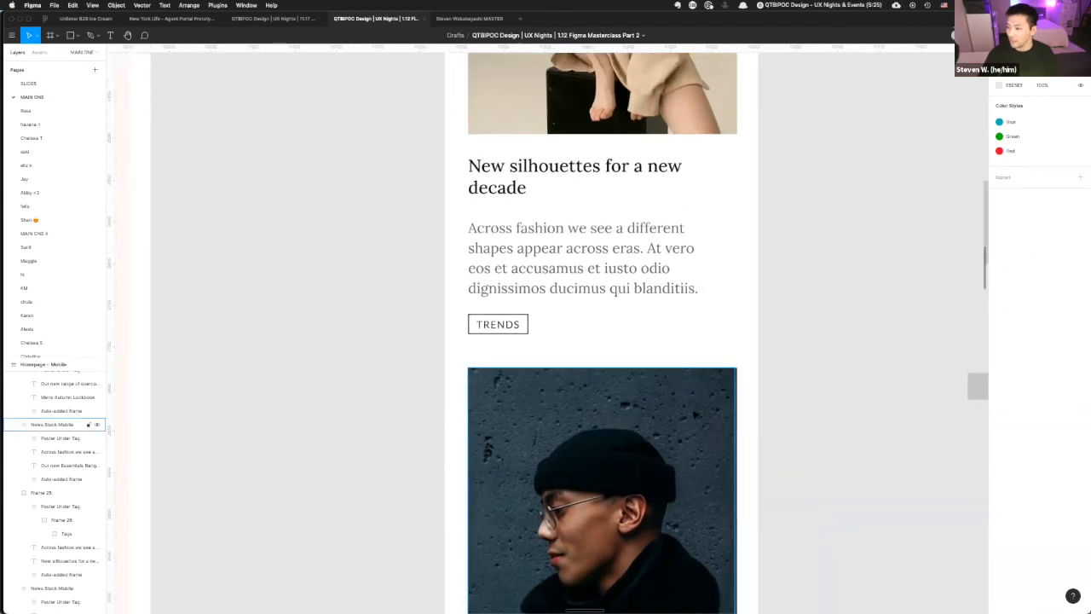
scroll(695, 414, up, 2)
scroll(695, 413, right, 2)
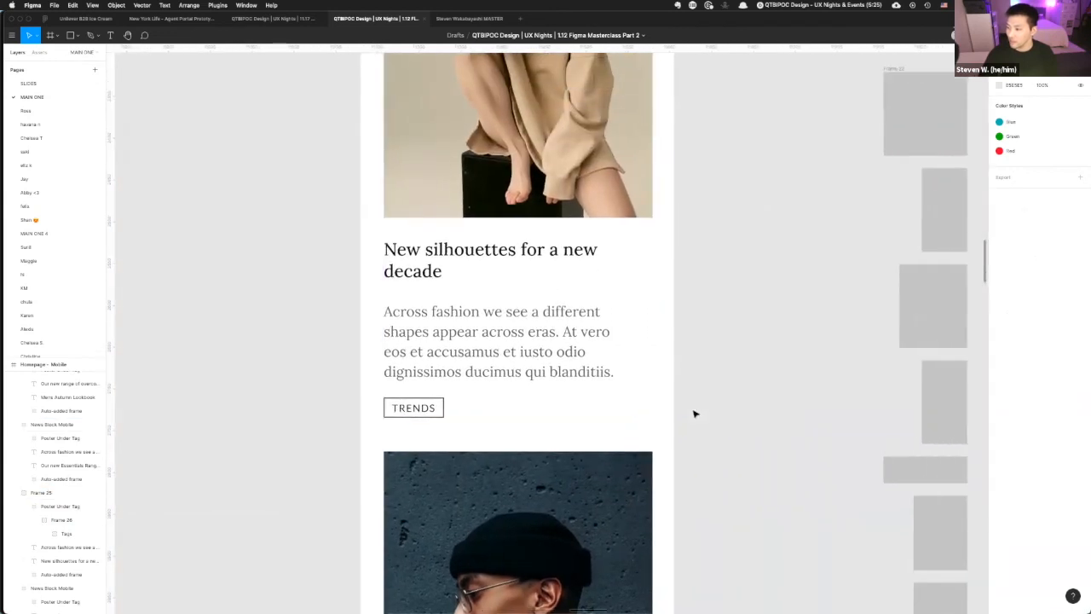
scroll(694, 413, down, 2)
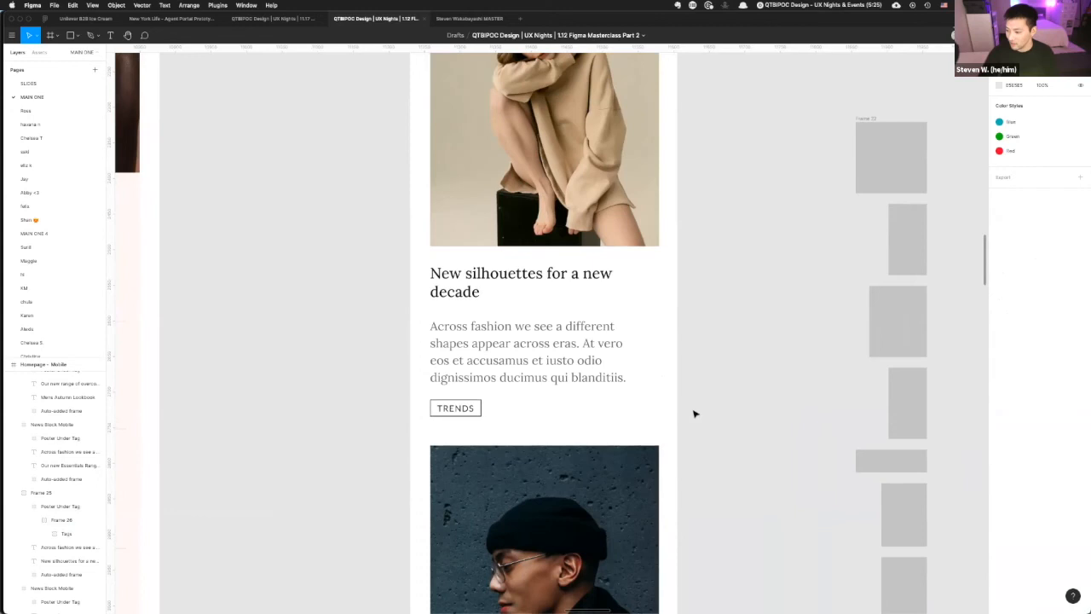
key(super+z)
scroll(695, 413, down, 2)
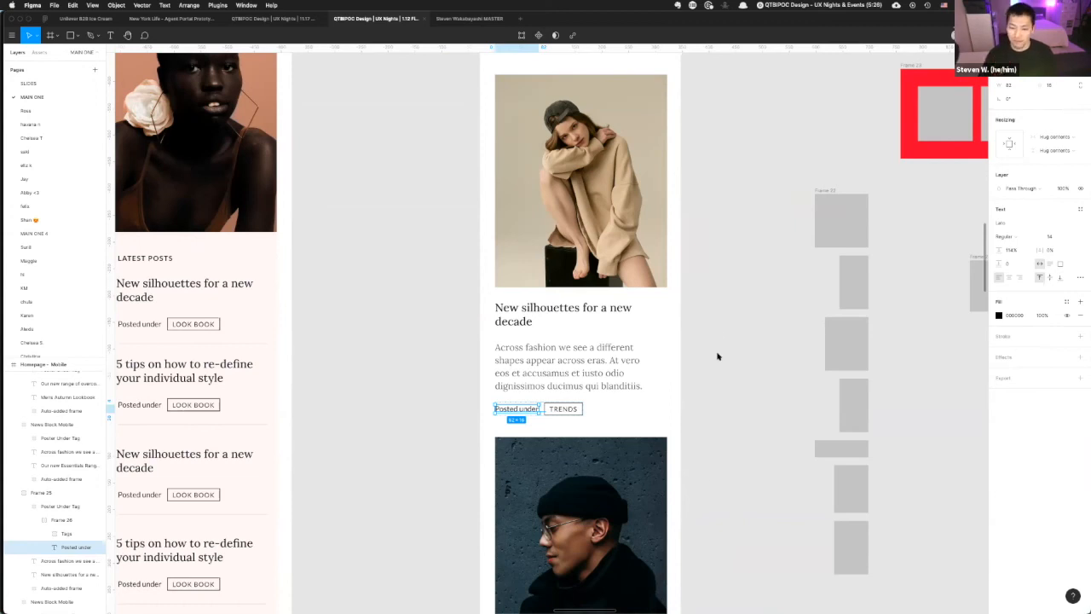
- Select the first article's tag row, description, heading and image together to review the parts of its auto layout
click(567, 380)
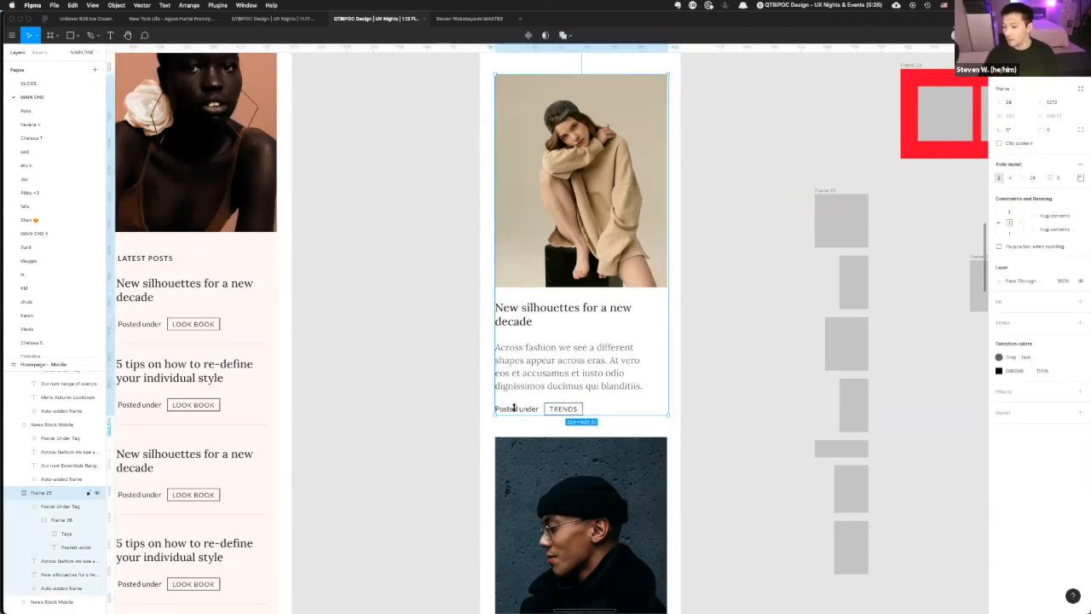
scroll(675, 365, up, 3)
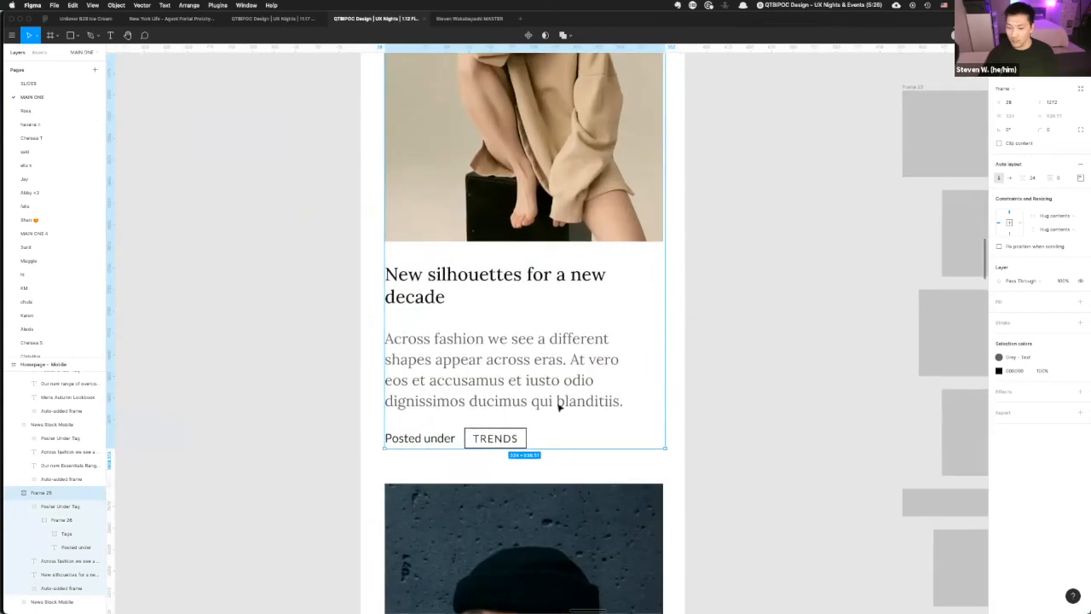
click(499, 439)
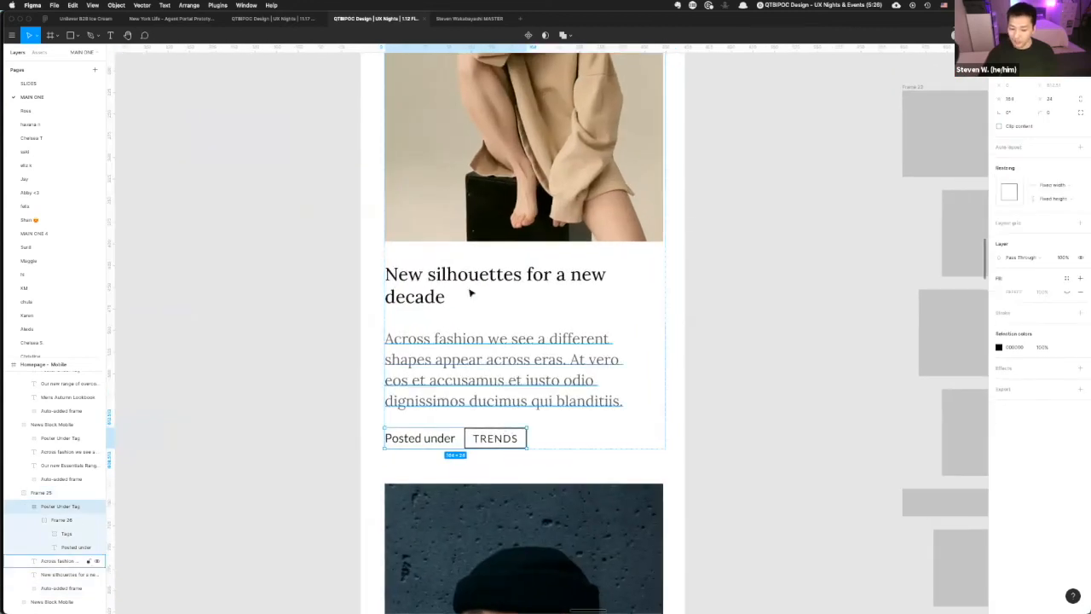
shift+click(503, 375)
shift+click(401, 284)
shift+click(655, 237)
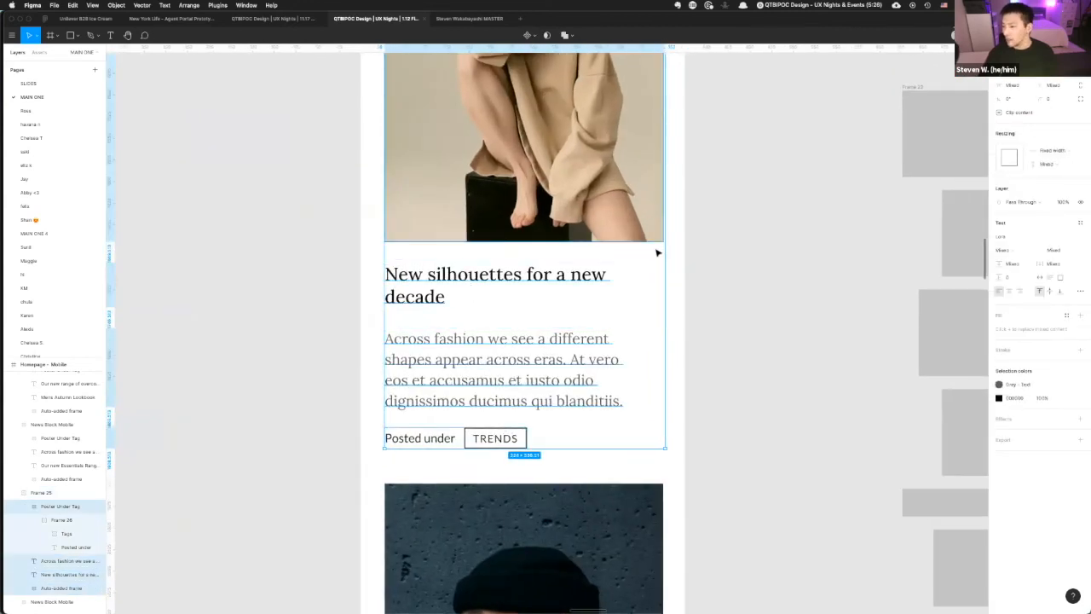
scroll(657, 252, down, 5)
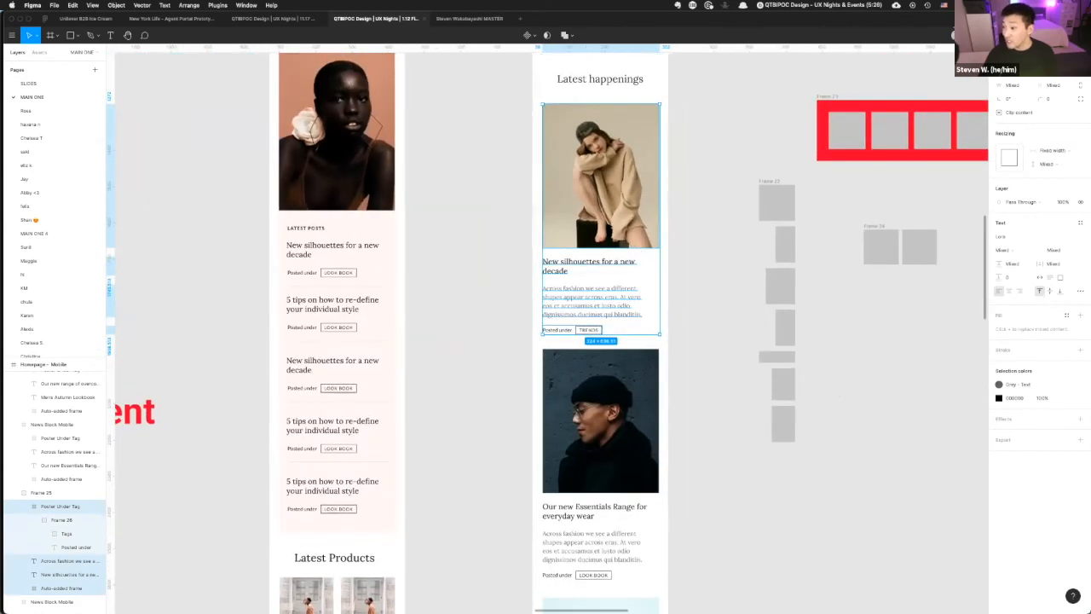
- Open the SLIDES page and examine the Welch's Fruit Snacks product card on the Comparison slide up close
click(34, 82)
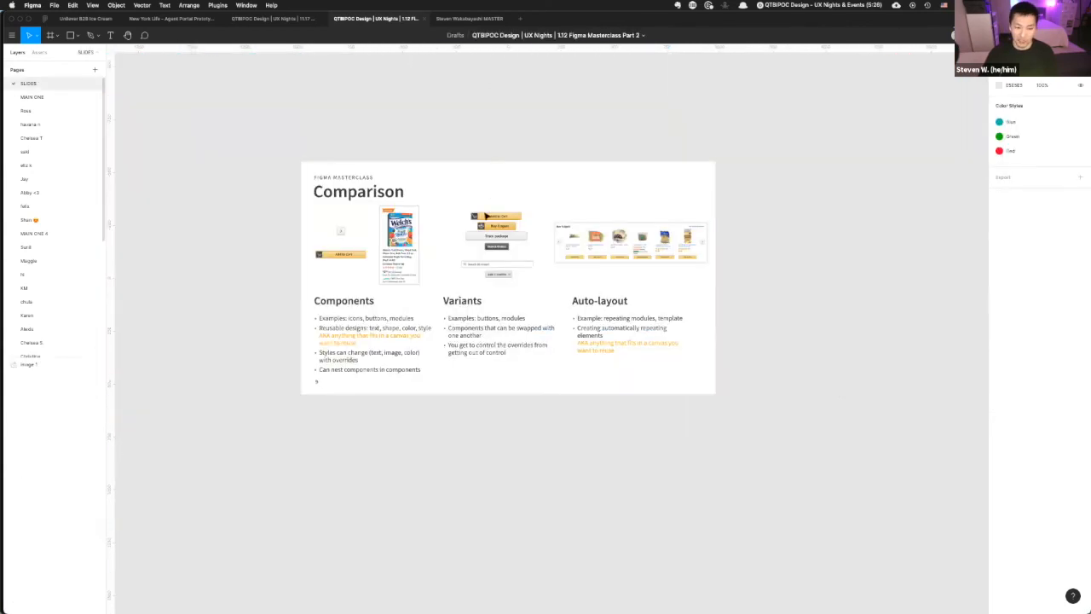
click(402, 234)
scroll(402, 233, up, 5)
scroll(402, 234, up, 3)
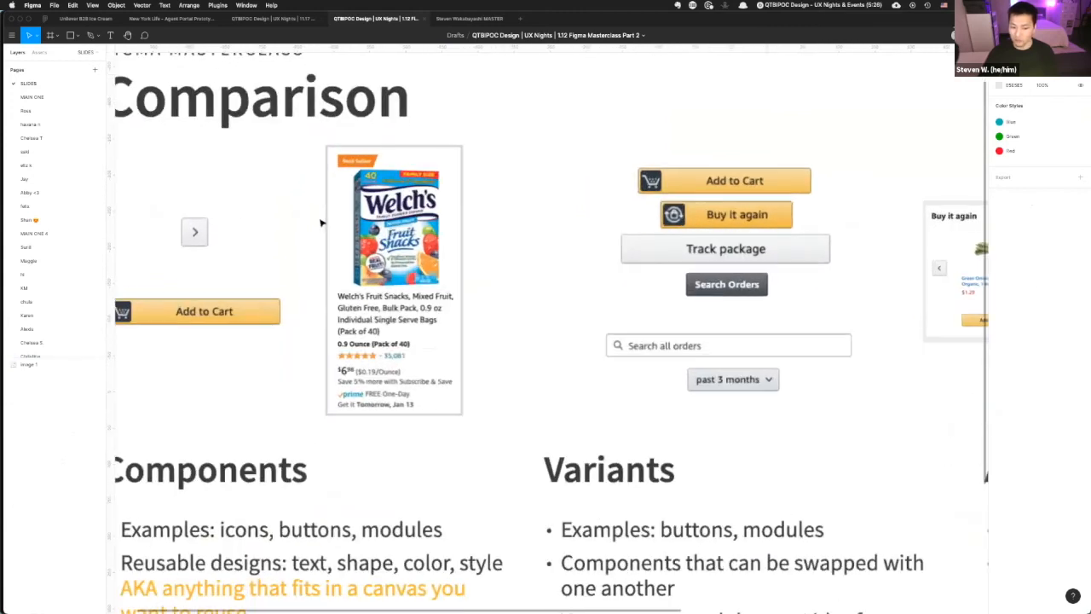
scroll(324, 222, up, 3)
scroll(393, 261, down, 2)
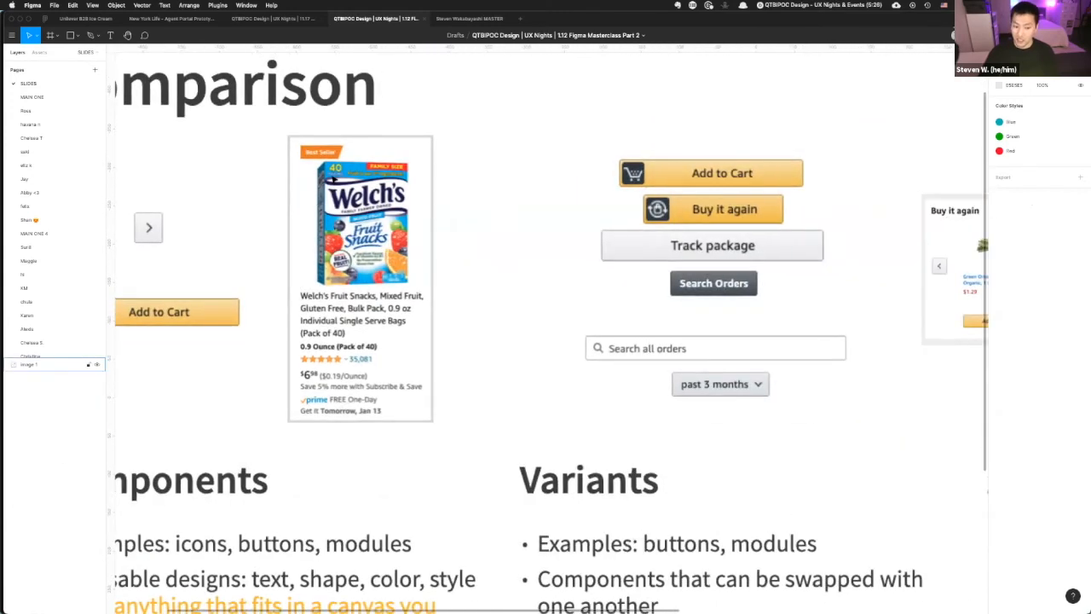
scroll(337, 178, left, 3)
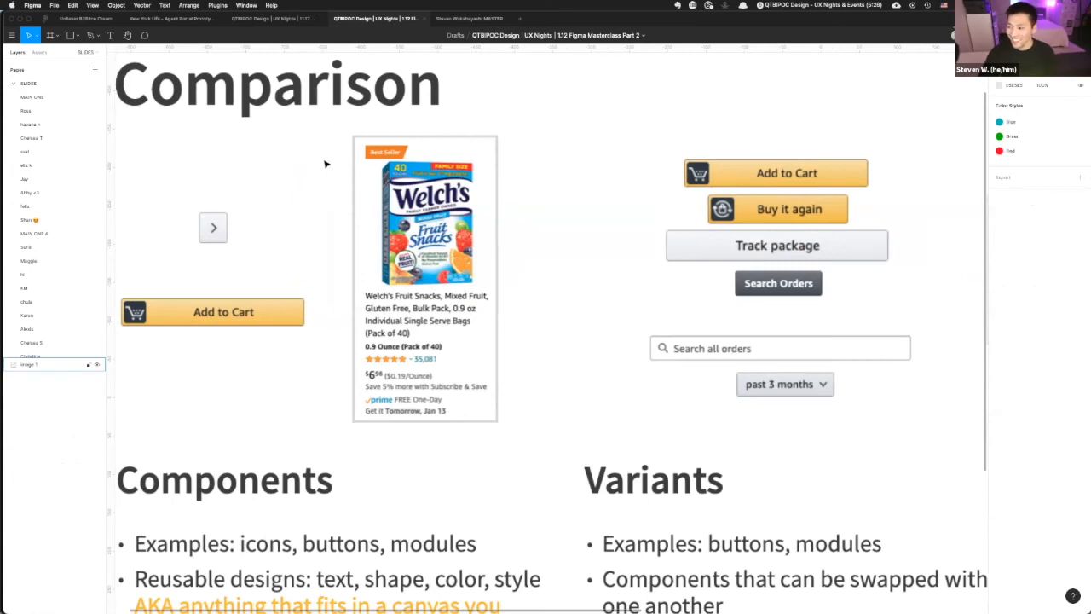
scroll(328, 163, up, 2)
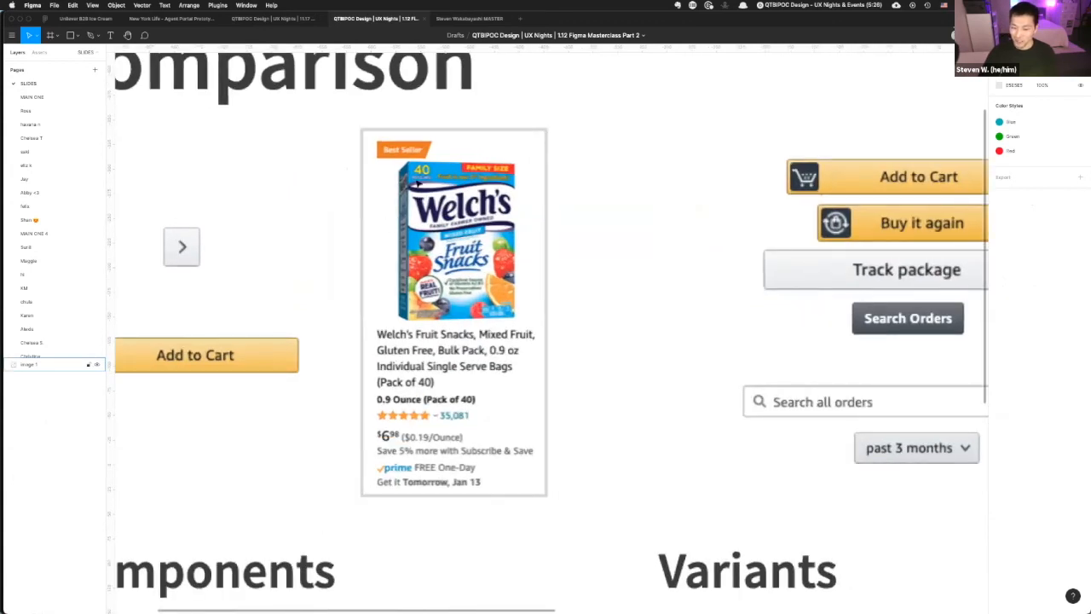
- Cover the product card's image, title, size, rating, price and delivery lines with grey placeholder rectangles, duplicating them for the repeated lines
key(r)
mouse_move(391, 160)
mouse_down()
mouse_move(517, 323)
mouse_move(463, 418)
mouse_up()
drag(456, 468, 452, 386)
drag(517, 350, 533, 351)
drag(370, 344, 443, 411)
drag(450, 449, 418, 484)
key(ctrl+d)
key(ctrl+d)
key(ctrl+d)
key(ctrl+d)
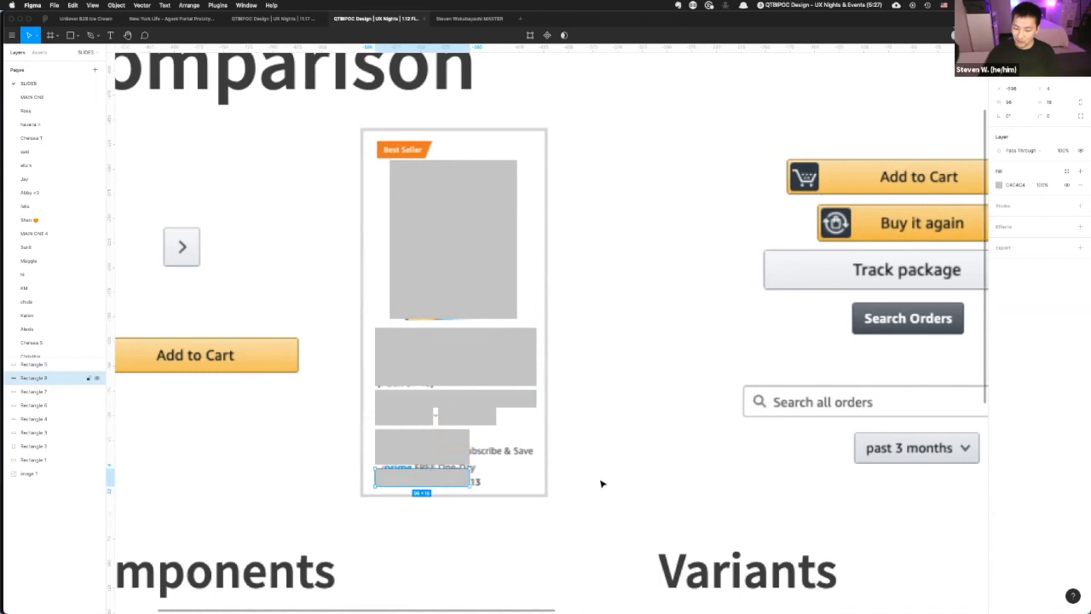
- Even out the placeholder spacing by nudging the wide bar up toward the title block and moving the lowest two lines down
click(466, 401)
key(Up)
key(Up)
key(Up)
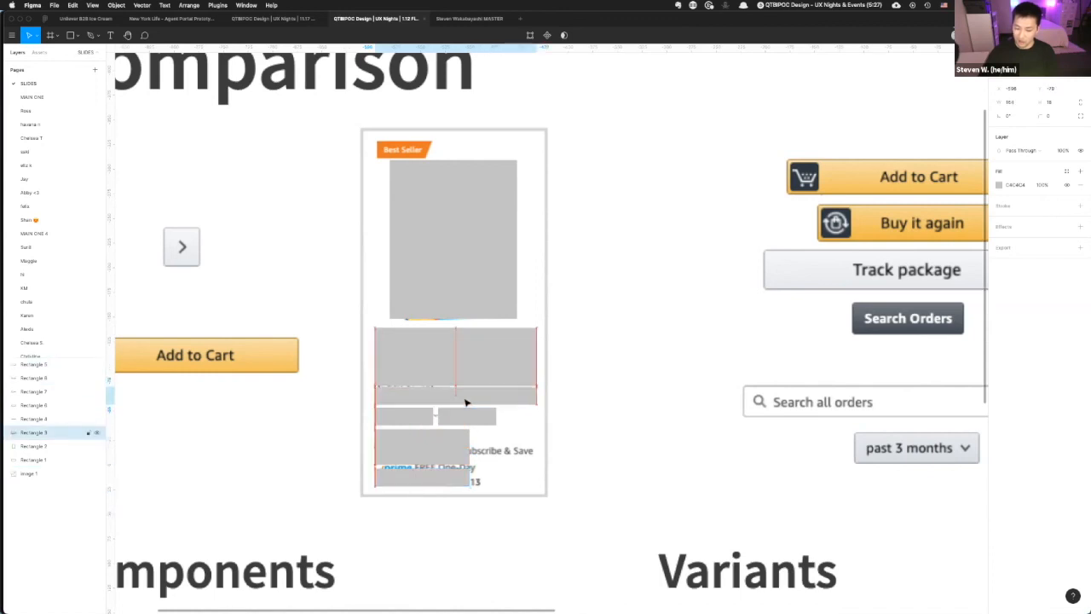
click(438, 455)
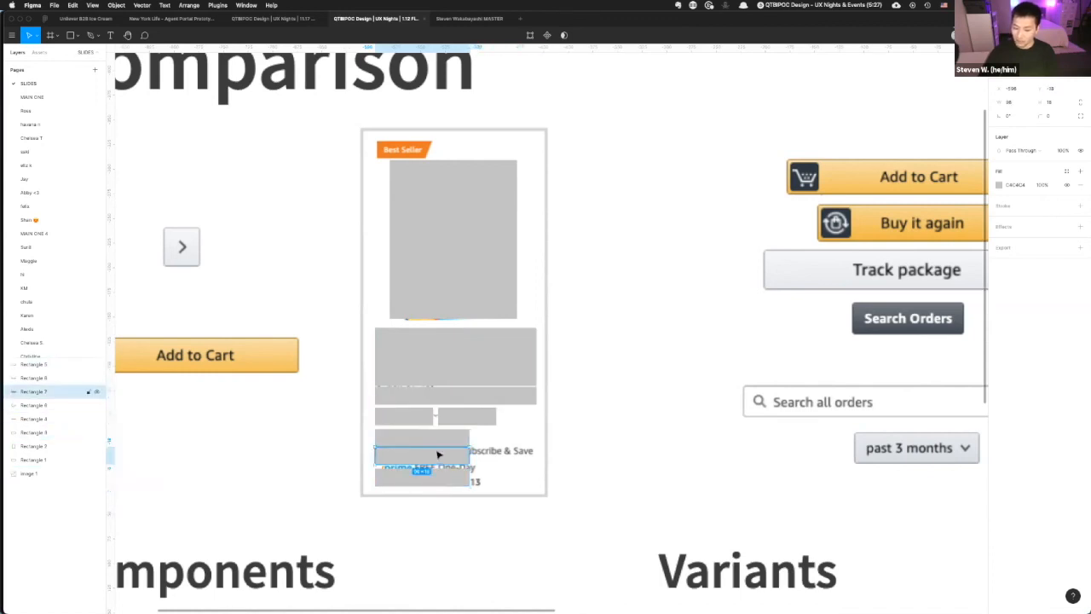
drag(438, 454, 434, 459)
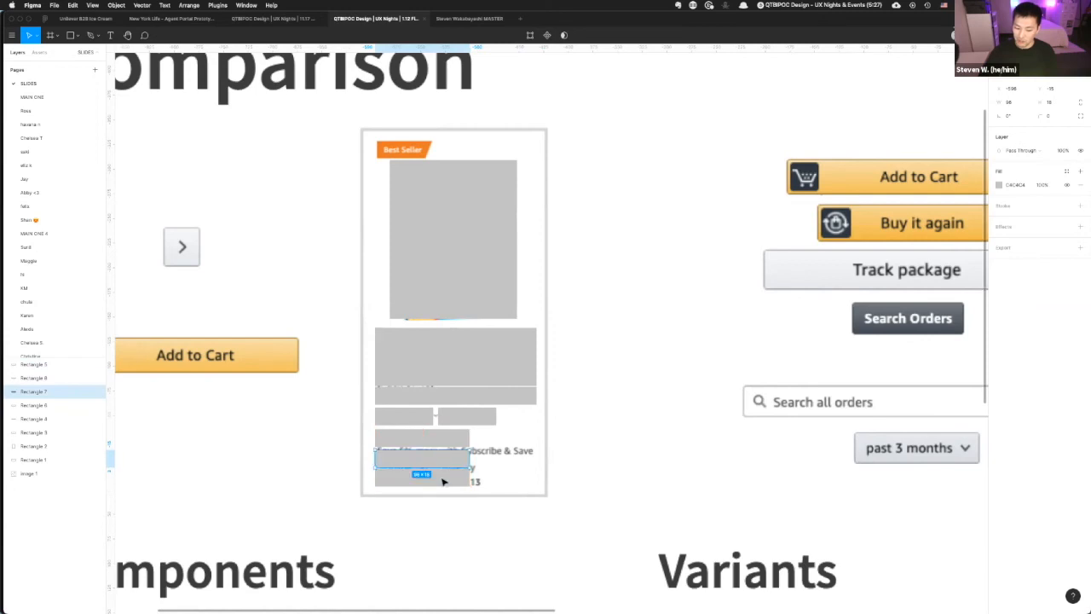
click(443, 483)
scroll(443, 480, left, 2)
shift+click(456, 461)
- Group the two side-by-side rating rectangles, and select the group with all the other placeholder rectangles on the product card
click(443, 415)
shift+click(500, 419)
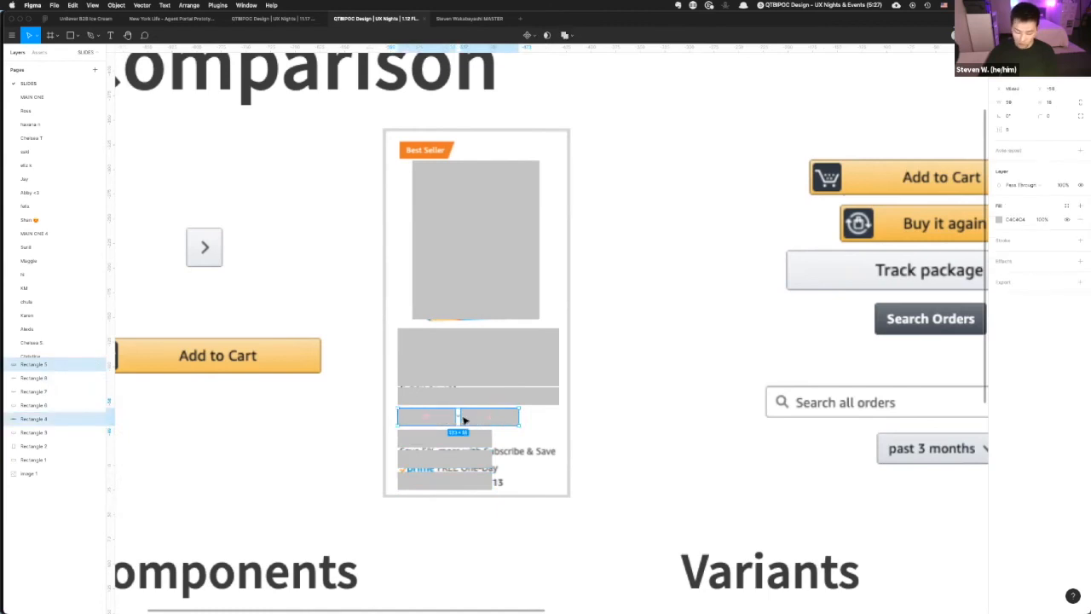
click(460, 480)
shift+click(461, 461)
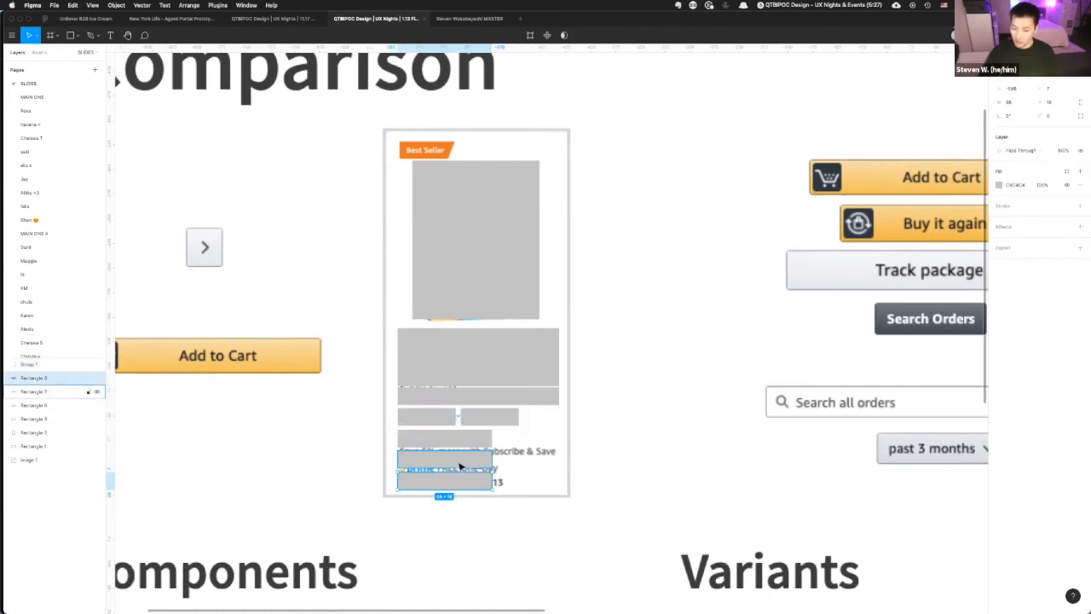
shift+click(456, 445)
shift+click(462, 417)
shift+click(471, 395)
shift+click(477, 375)
shift+click(458, 232)
shift+click(459, 232)
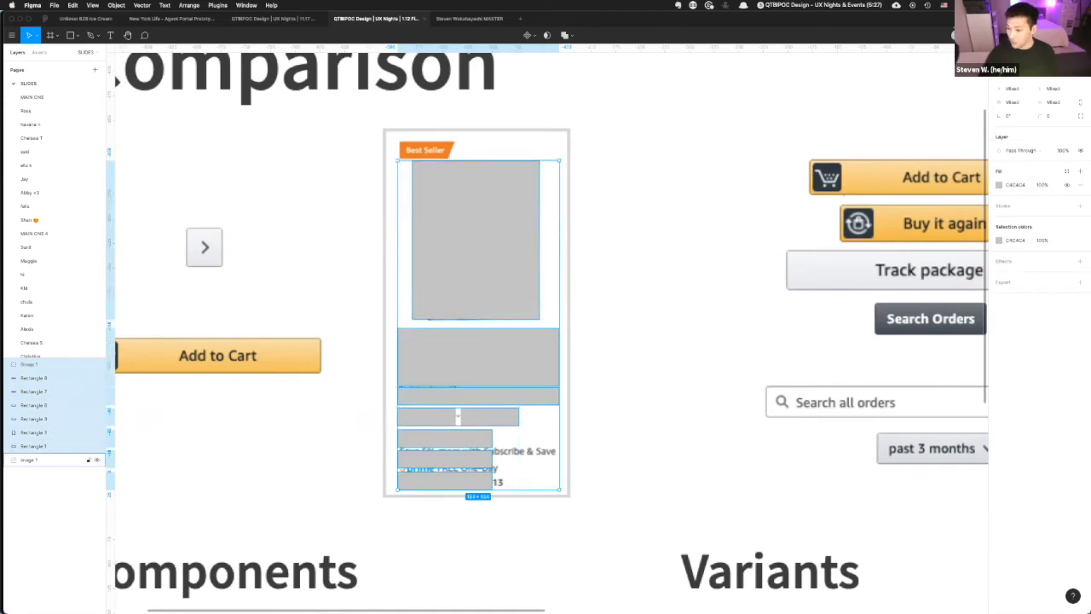
scroll(452, 234, right, 2)
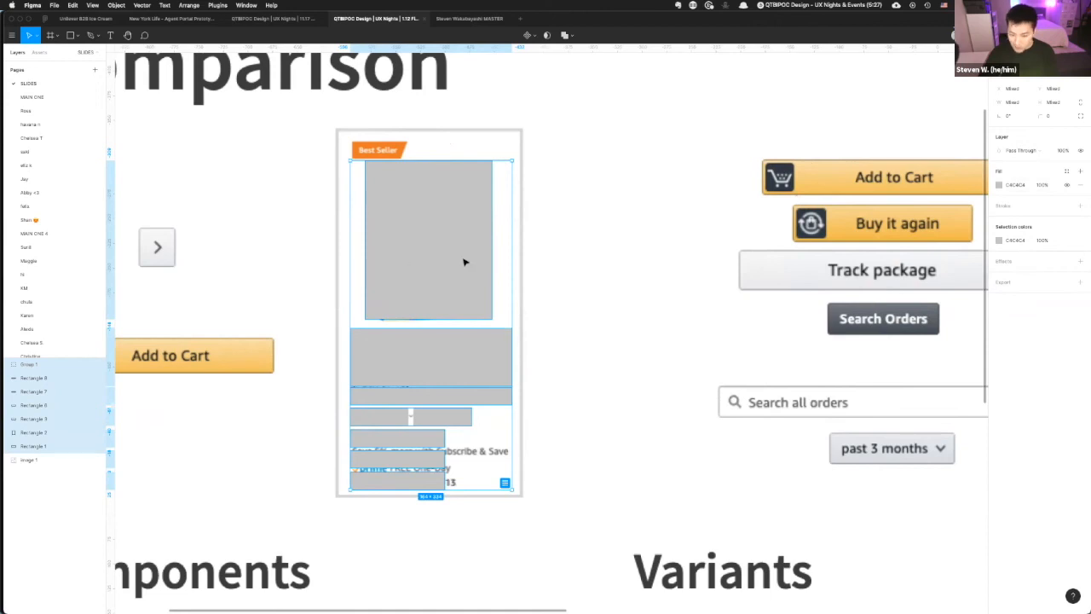
- Convert the group holding the two side-by-side rating rectangles into a frame
click(589, 435)
click(30, 365)
key(super+alt+g)
- Select the framed rectangle pair with the three lines below it, then examine the frame alone up close
click(412, 479)
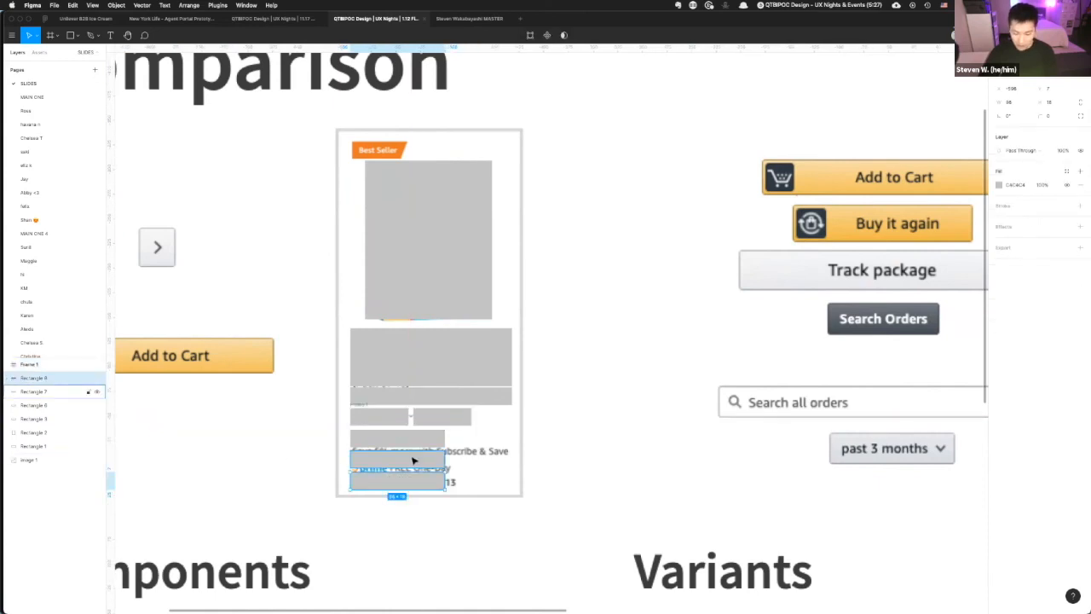
shift+click(412, 461)
shift+click(419, 434)
shift+click(434, 419)
scroll(431, 419, up, 5)
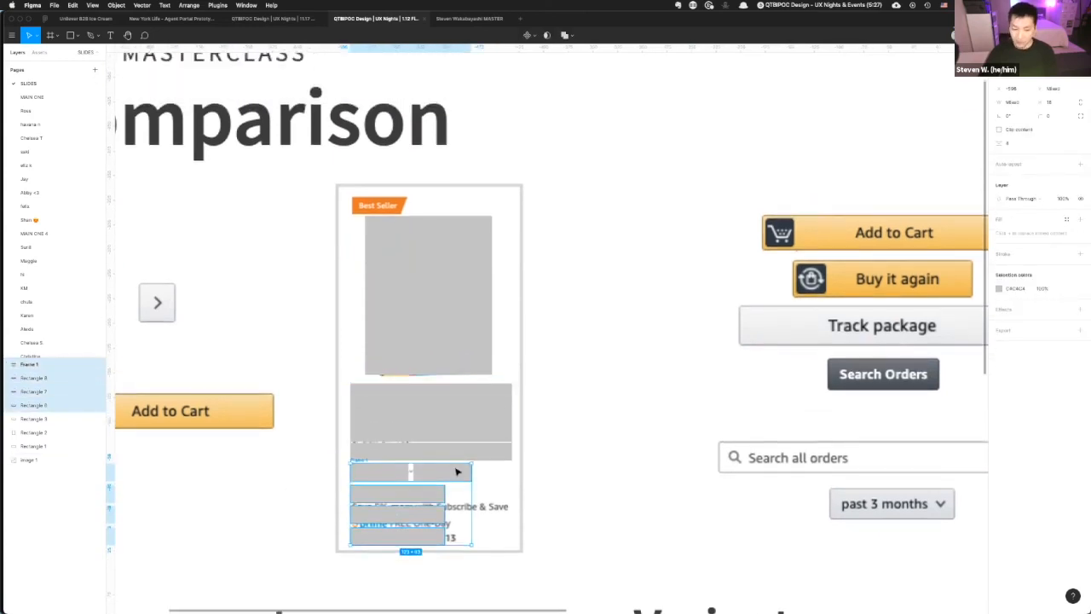
scroll(492, 500, down, 3)
scroll(543, 486, up, 3)
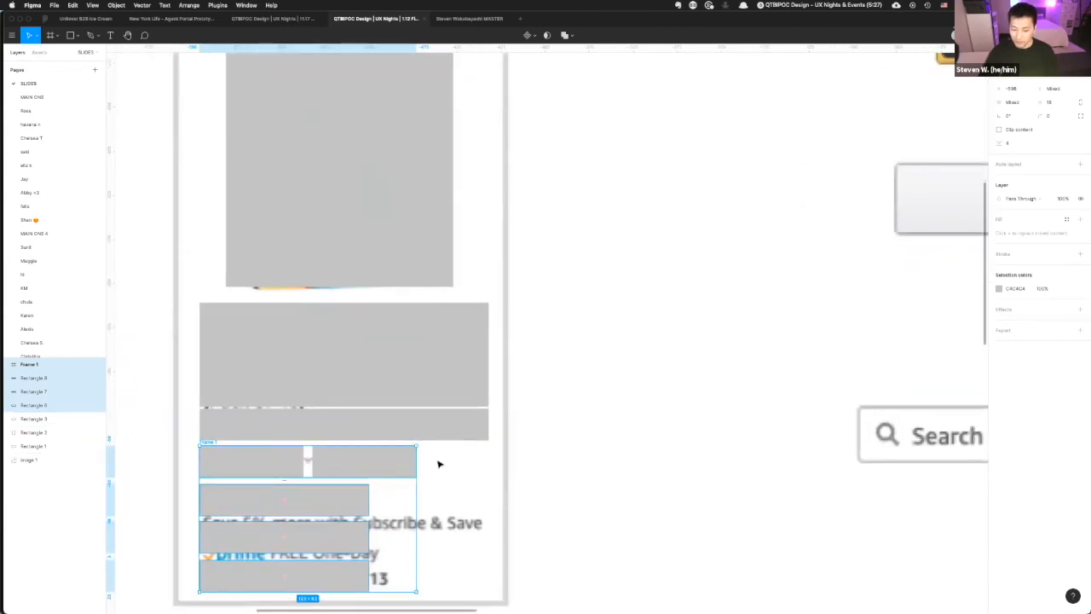
click(341, 470)
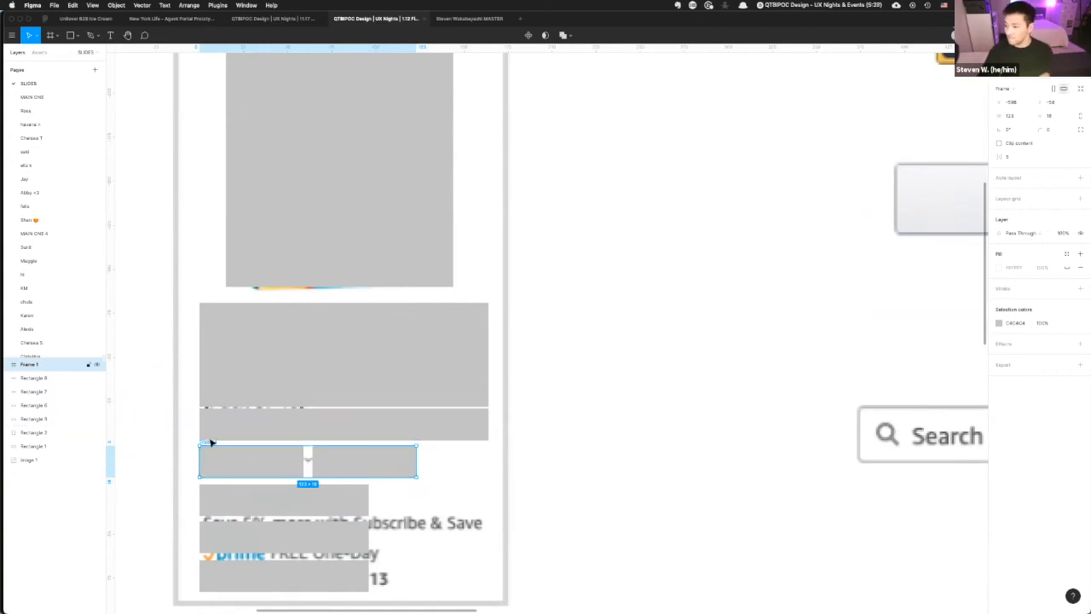
scroll(231, 440, down, 2)
click(300, 539)
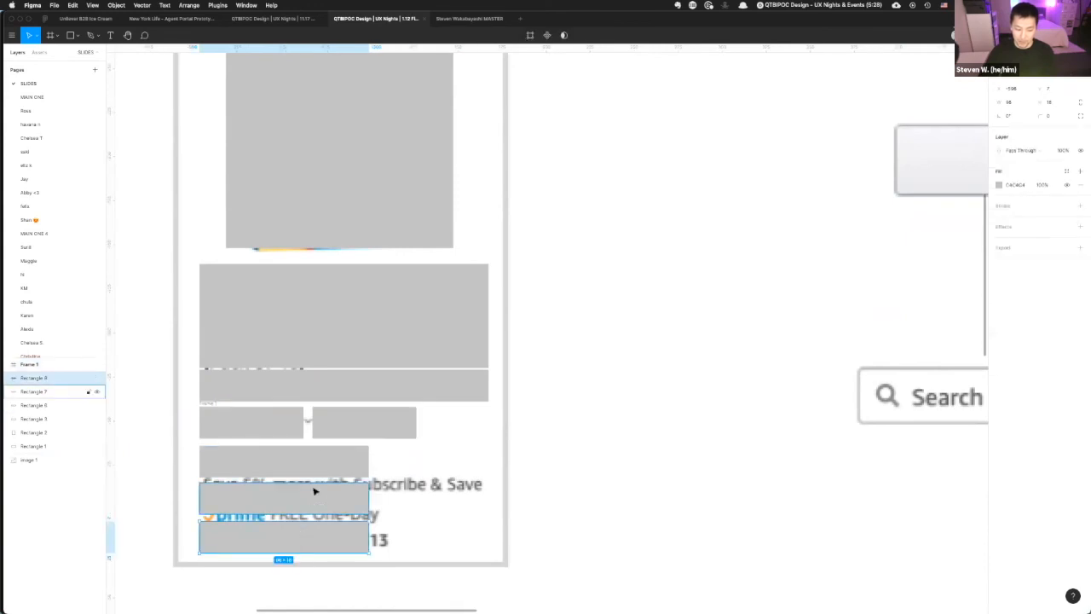
shift+click(315, 493)
shift+click(320, 455)
shift+click(326, 430)
shift+click(335, 388)
shift+click(343, 364)
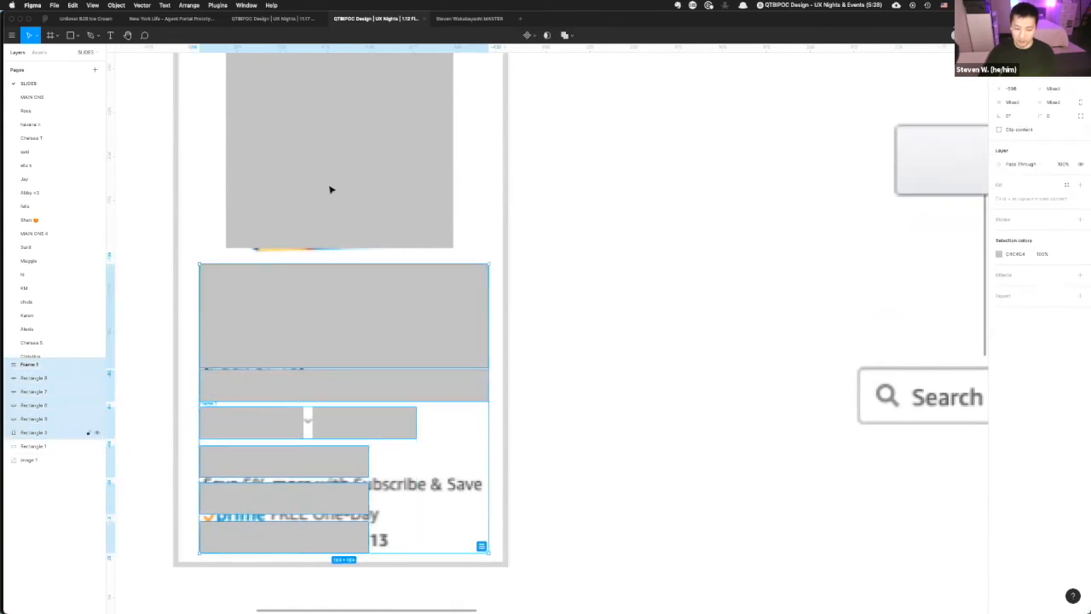
shift+click(329, 188)
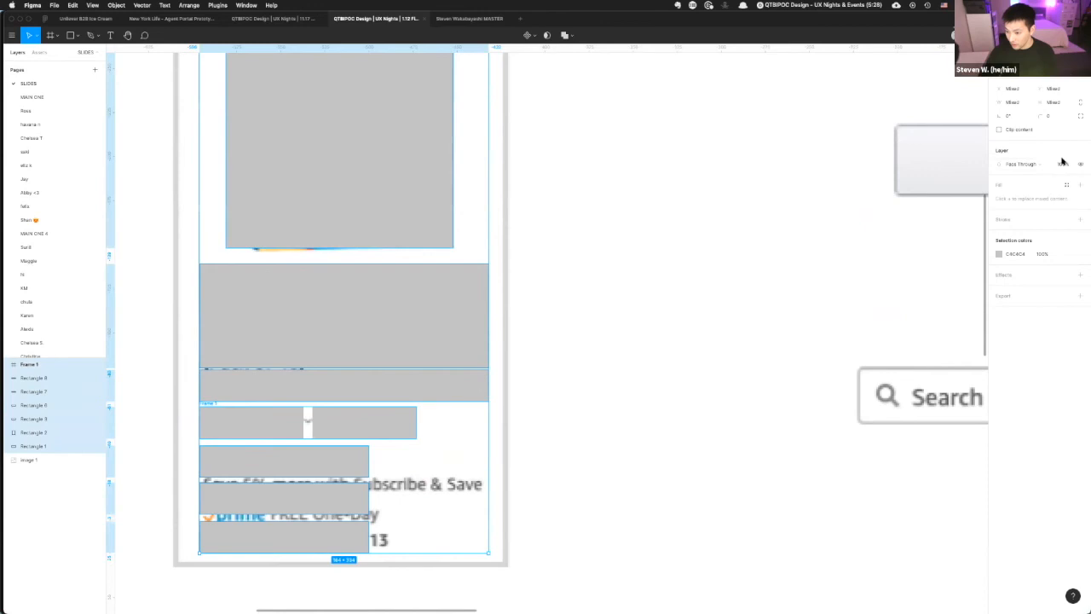
scroll(436, 227, down, 5)
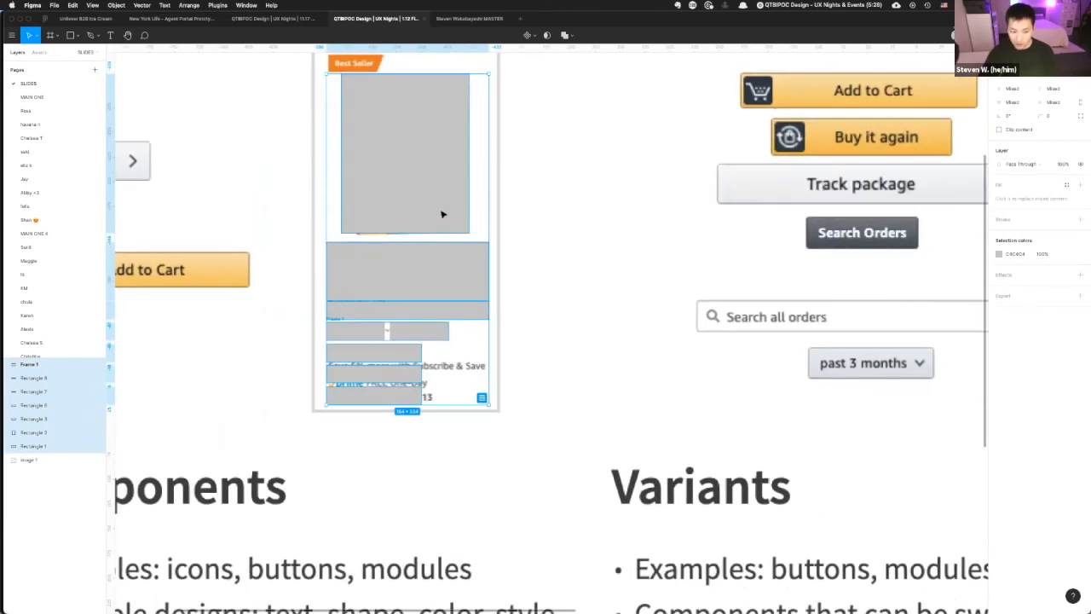
click(418, 208)
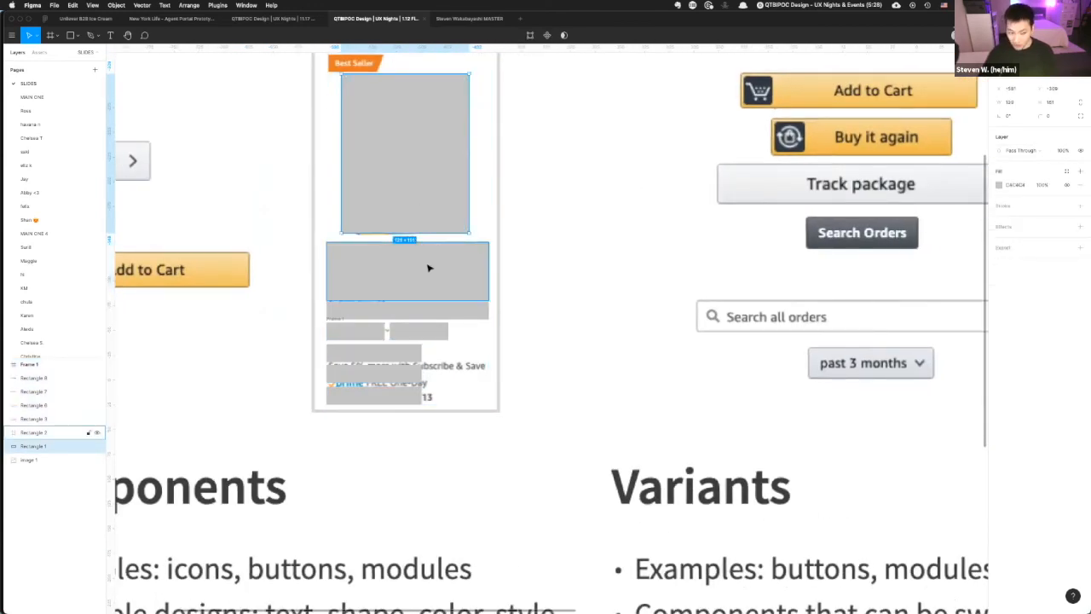
shift+click(429, 268)
shift+click(437, 313)
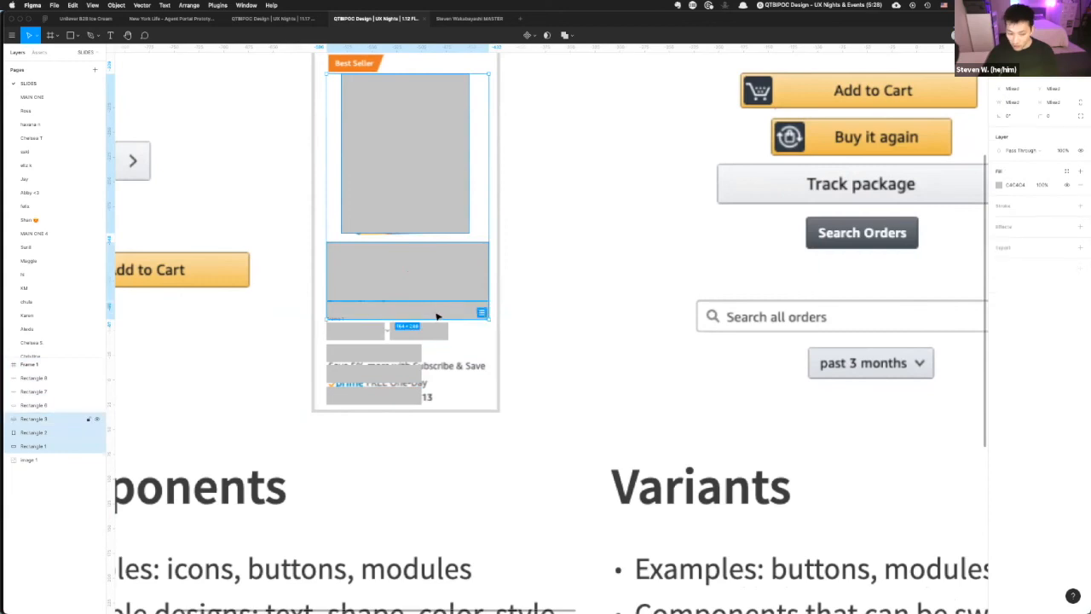
click(568, 285)
- Nudge the product card's title block slightly up toward the image block
drag(405, 272, 409, 267)
scroll(407, 267, up, 1)
click(390, 275)
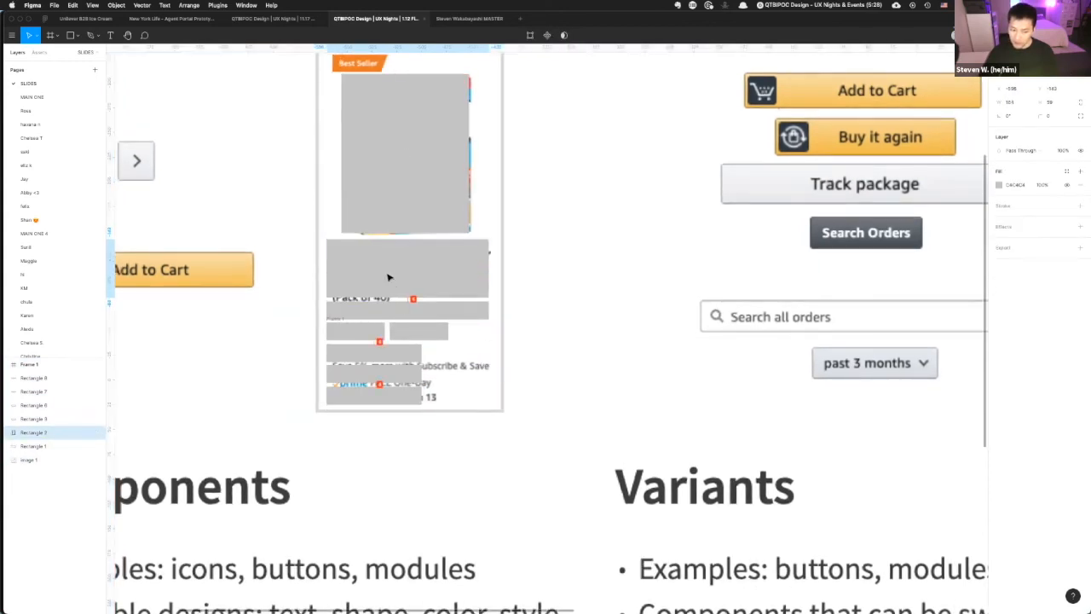
- Wrap all the product card placeholders below the image block, including the framed rating pair, in one vertical auto layout frame
click(360, 392)
shift+click(387, 373)
shift+click(403, 351)
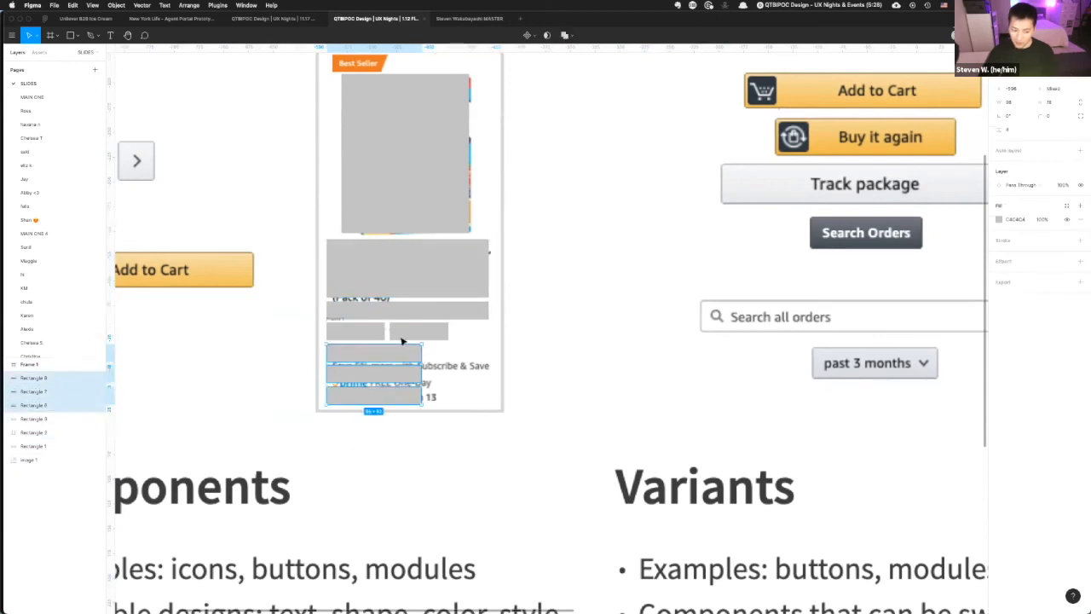
shift+click(409, 309)
shift+click(411, 284)
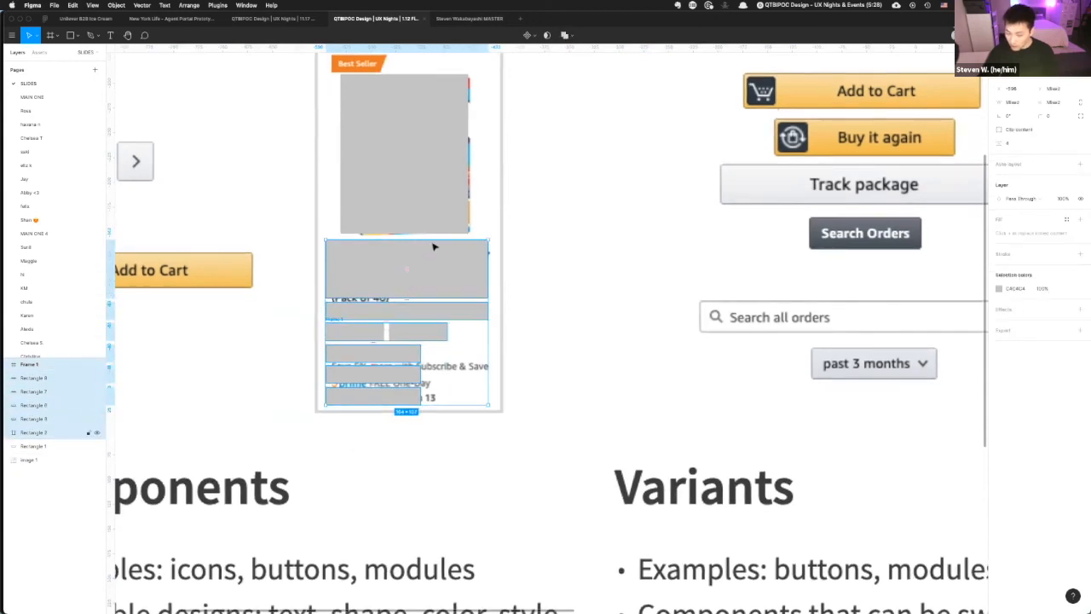
shift+click(419, 200)
shift+click(443, 127)
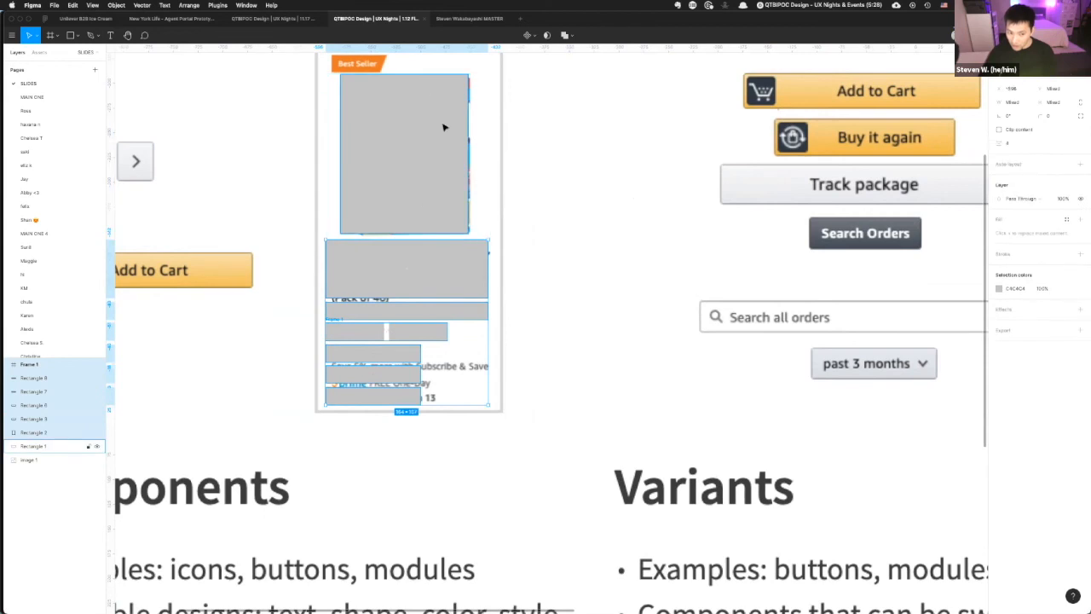
shift+click(410, 144)
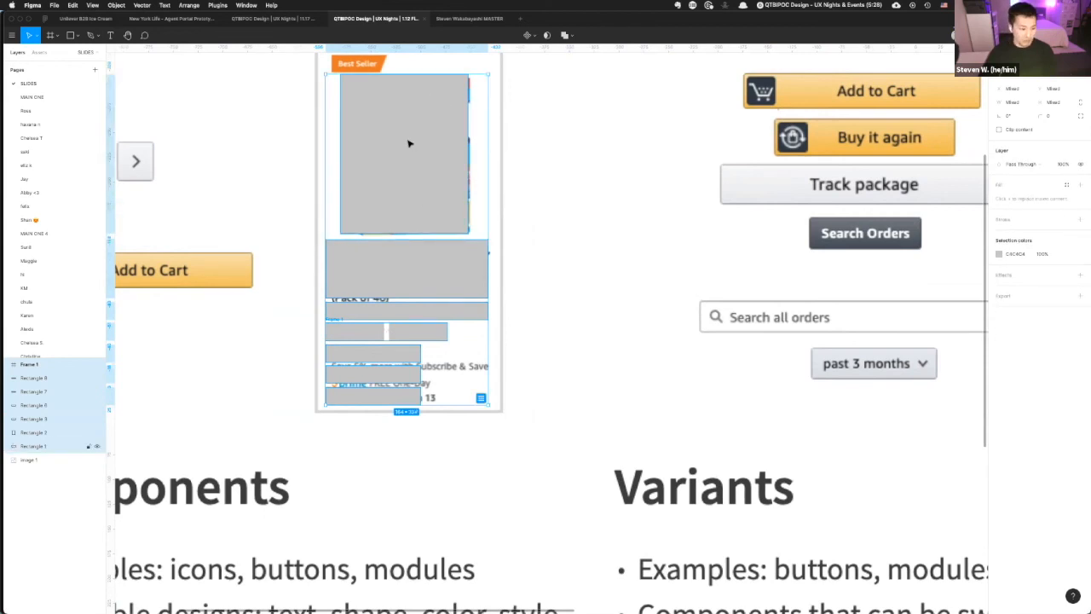
shift+click(410, 144)
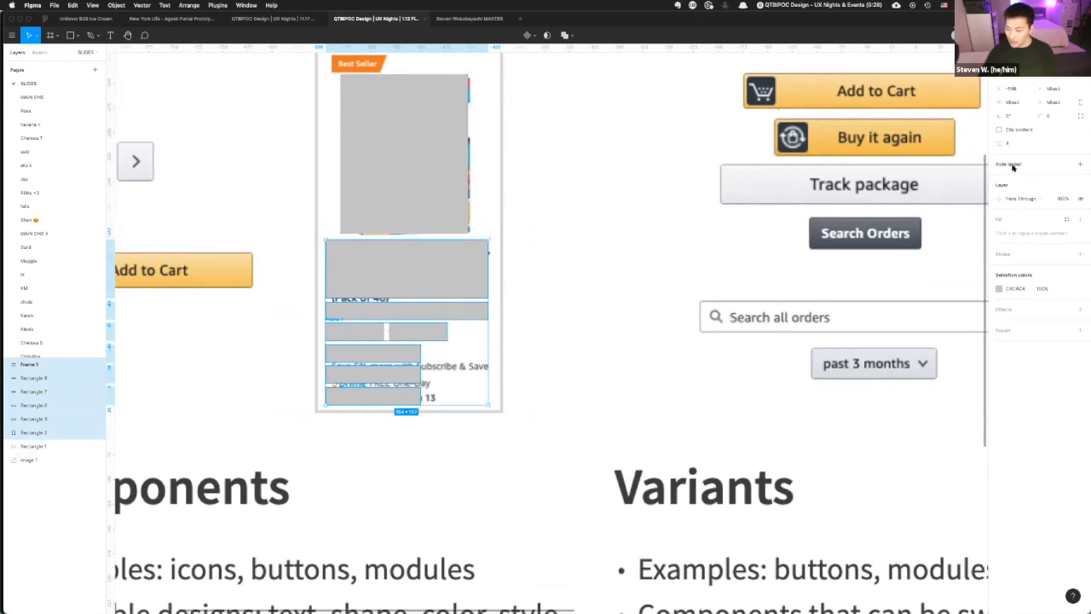
key(shift+a)
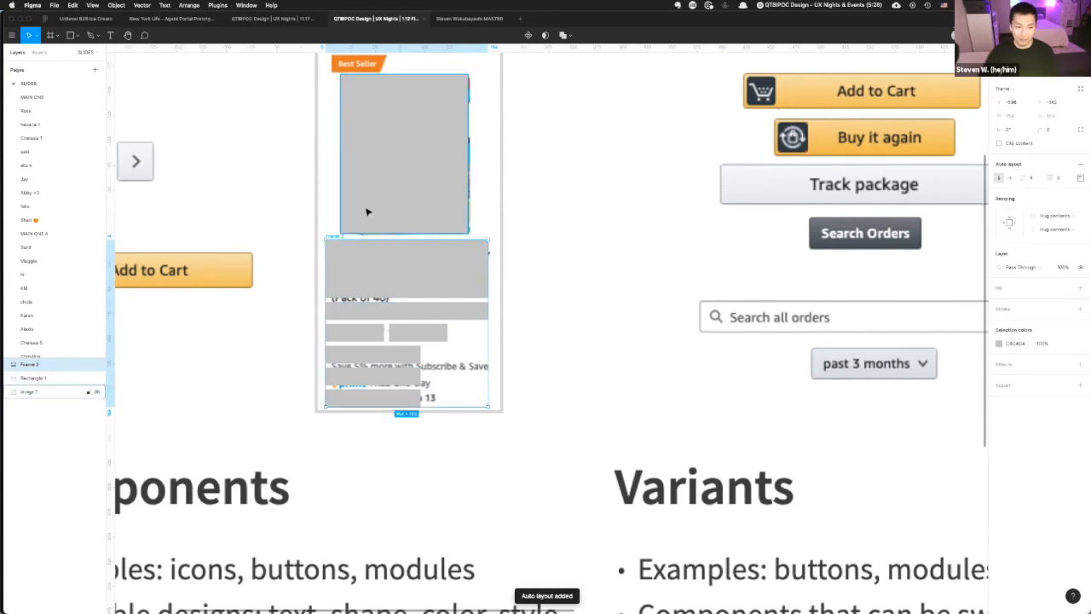
- Duplicate the title block inside the auto layout frame, and remove the copy
double_click(384, 271)
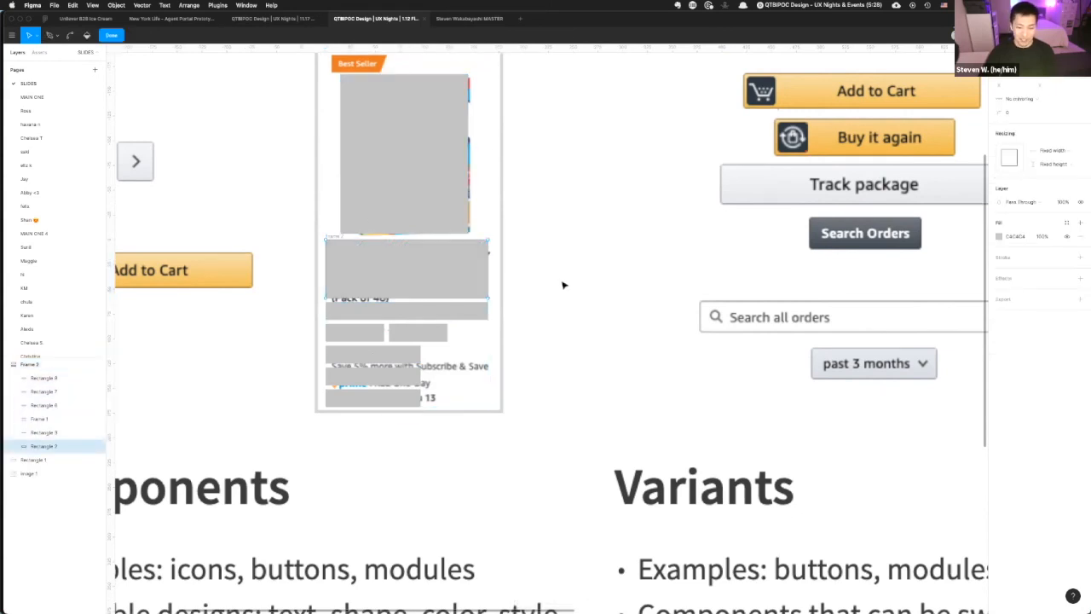
scroll(397, 265, left, 1)
key(super+d)
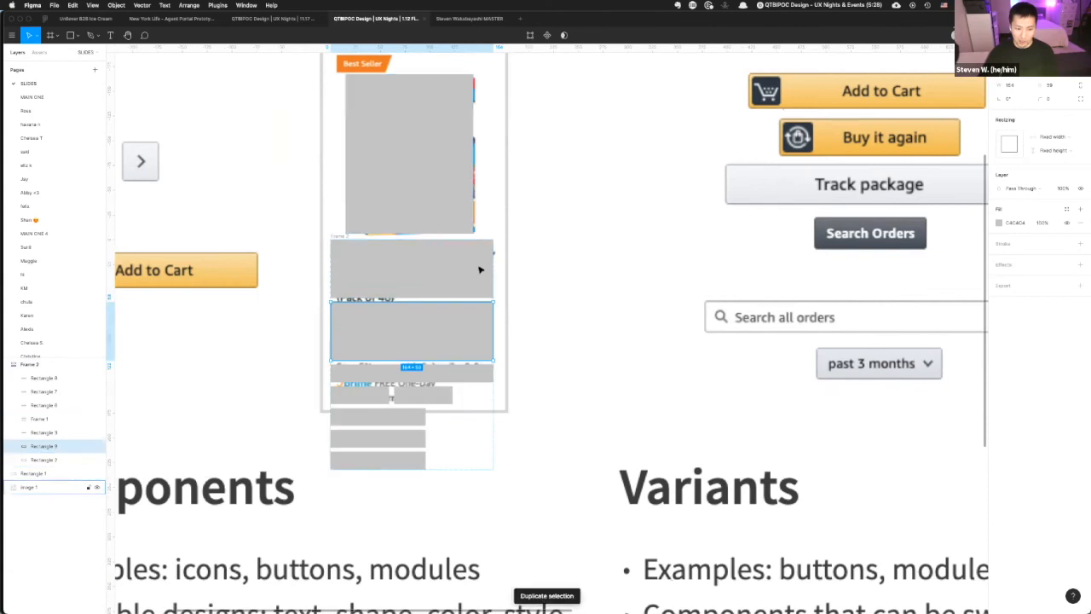
key(Delete)
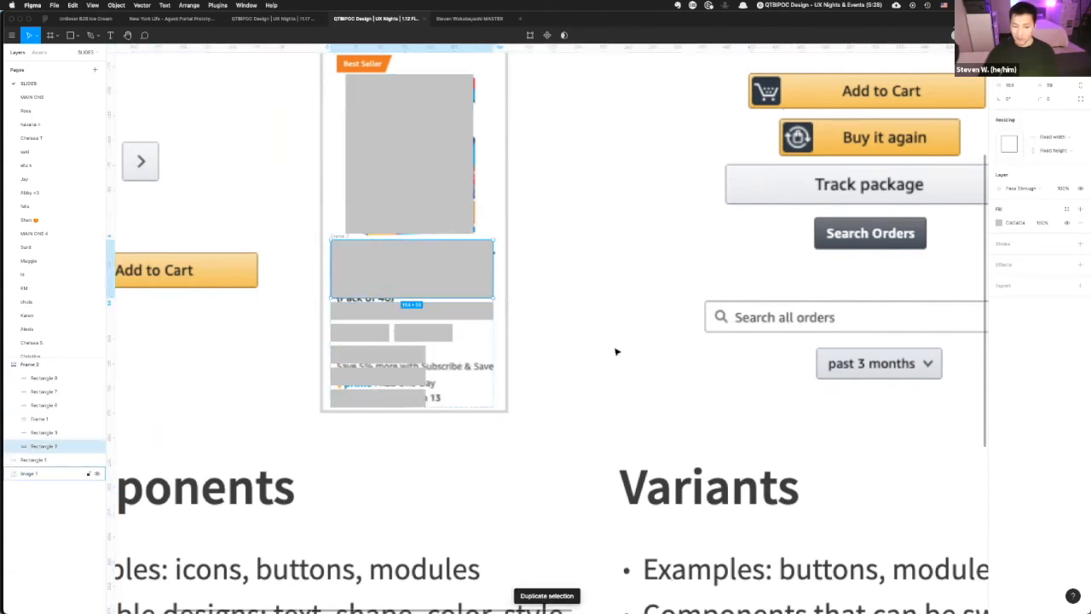
- Delete the wide bar below the title block from the auto layout frame, and undo the deletion
click(432, 290)
click(450, 311)
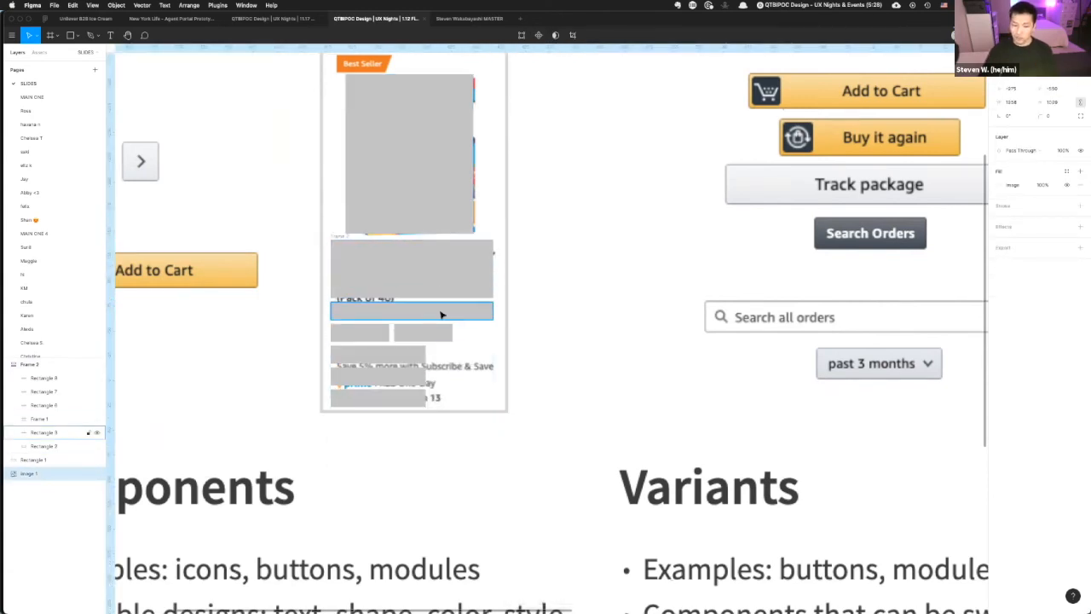
click(441, 314)
key(Delete)
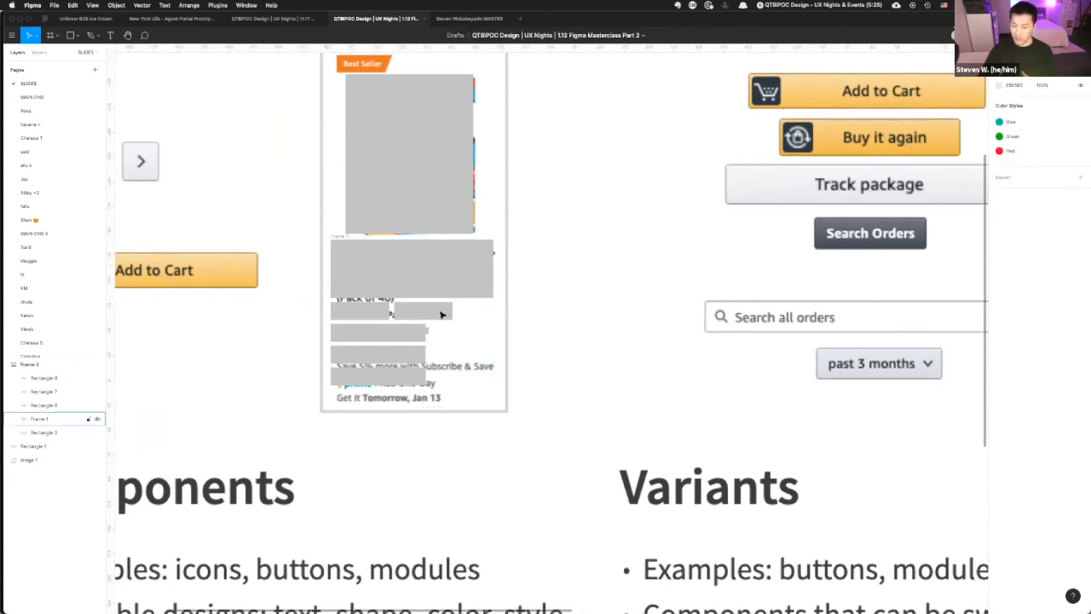
key(super+z)
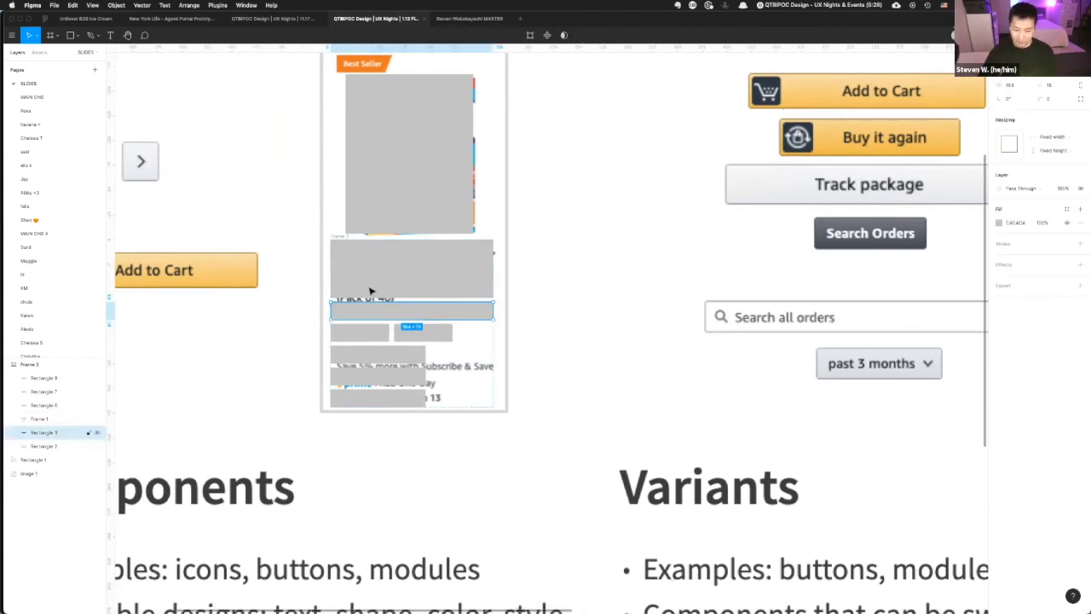
- On the MAIN ONE page, trim the "New silhouettes for a new decade" description to end at "eras." and shorten its text box to about 44 high
key(Page_Down)
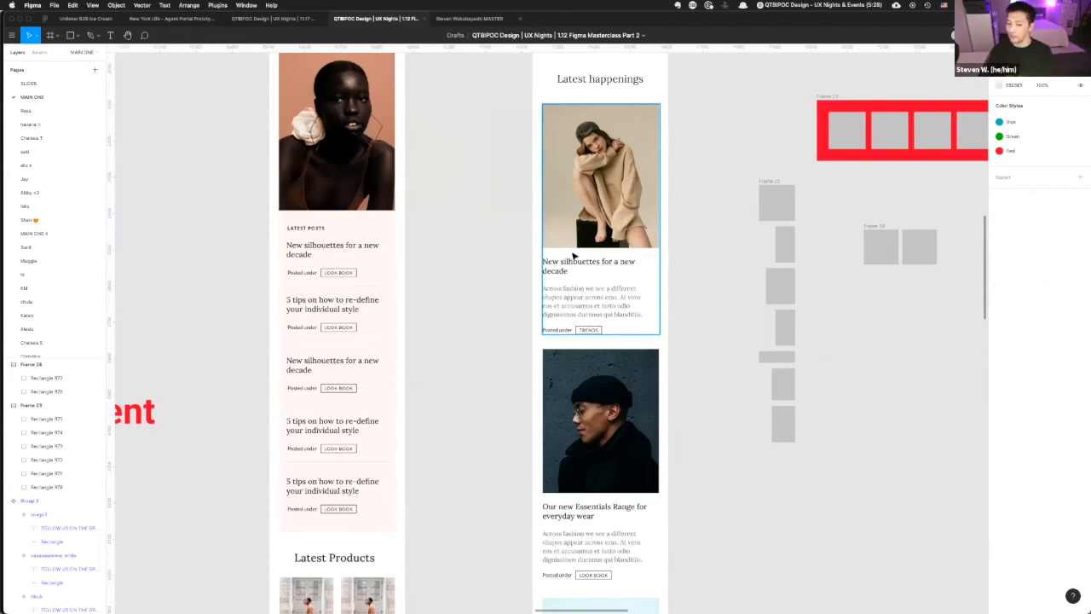
double_click(621, 302)
double_click(606, 300)
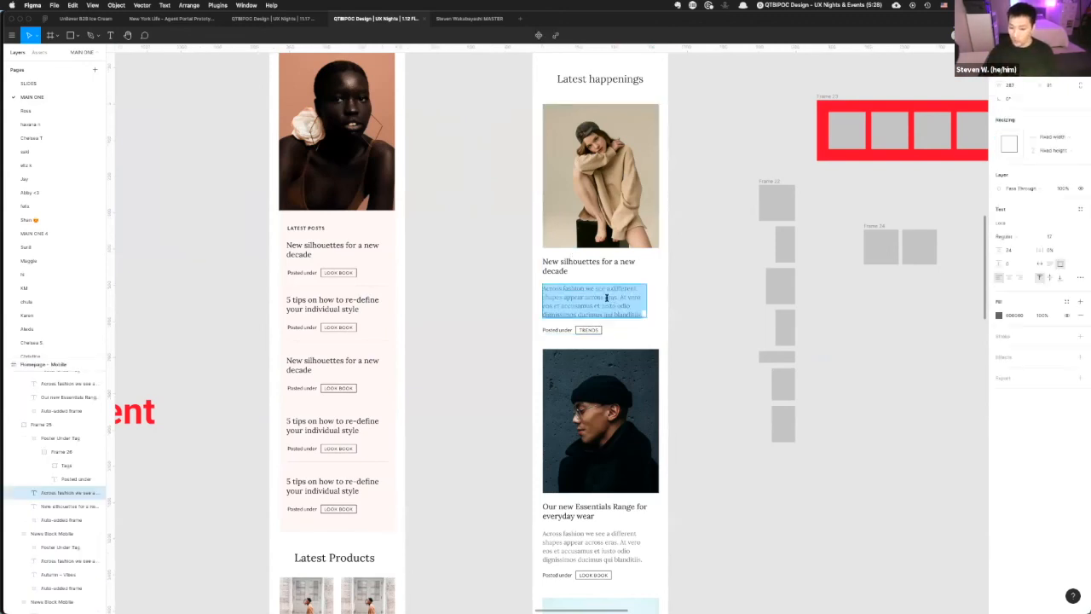
scroll(716, 308, up, 5)
drag(453, 288, 632, 364)
key(BackSpace)
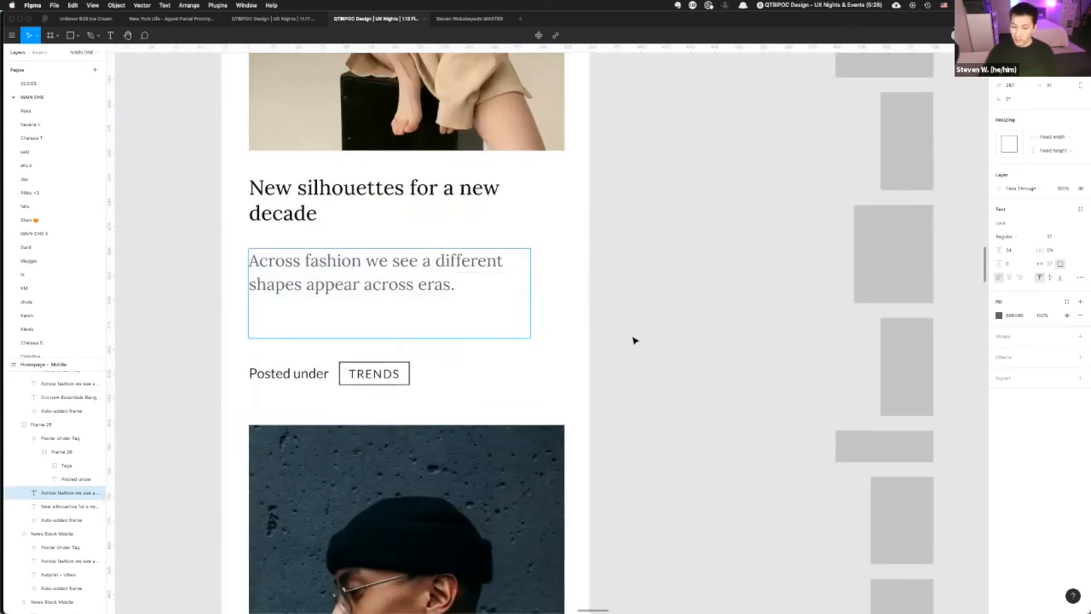
key(Escape)
drag(385, 338, 390, 292)
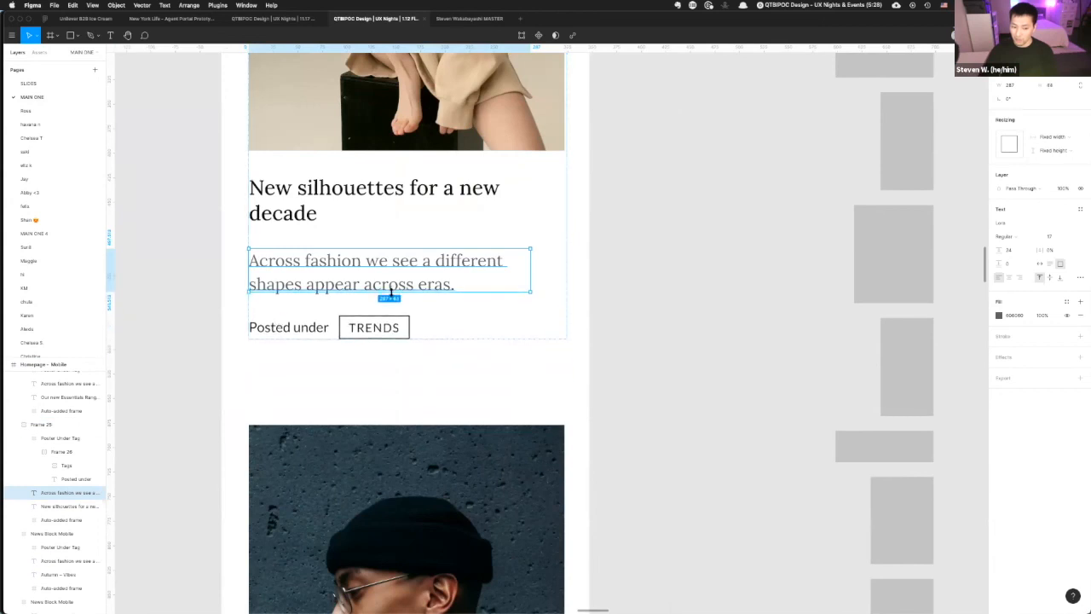
- Switch the description text from fixed size to automatic resizing, and set its width to about 297
double_click(455, 285)
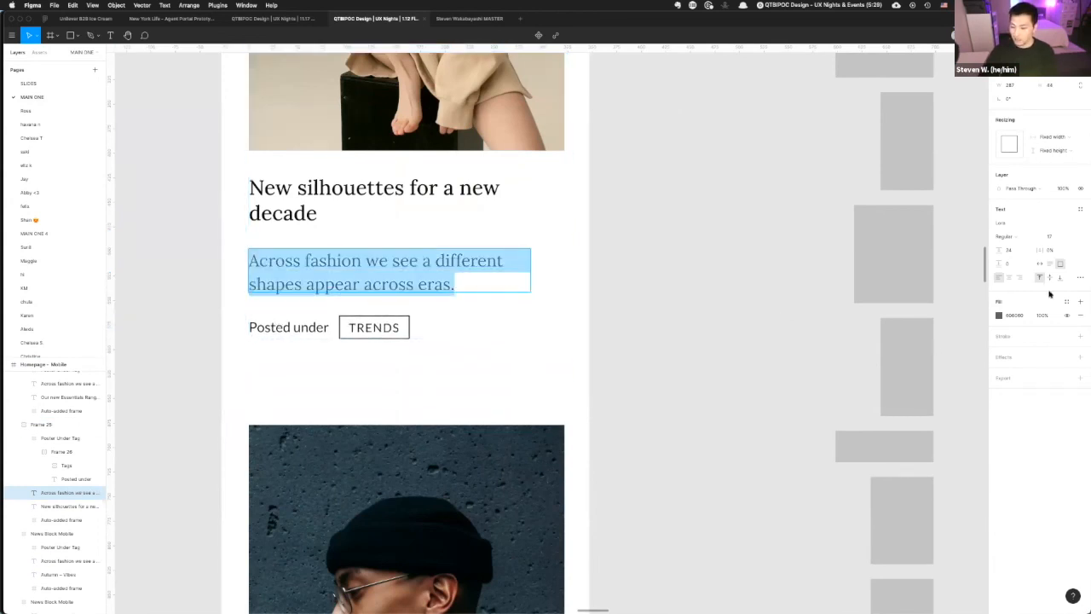
click(1078, 277)
click(1040, 263)
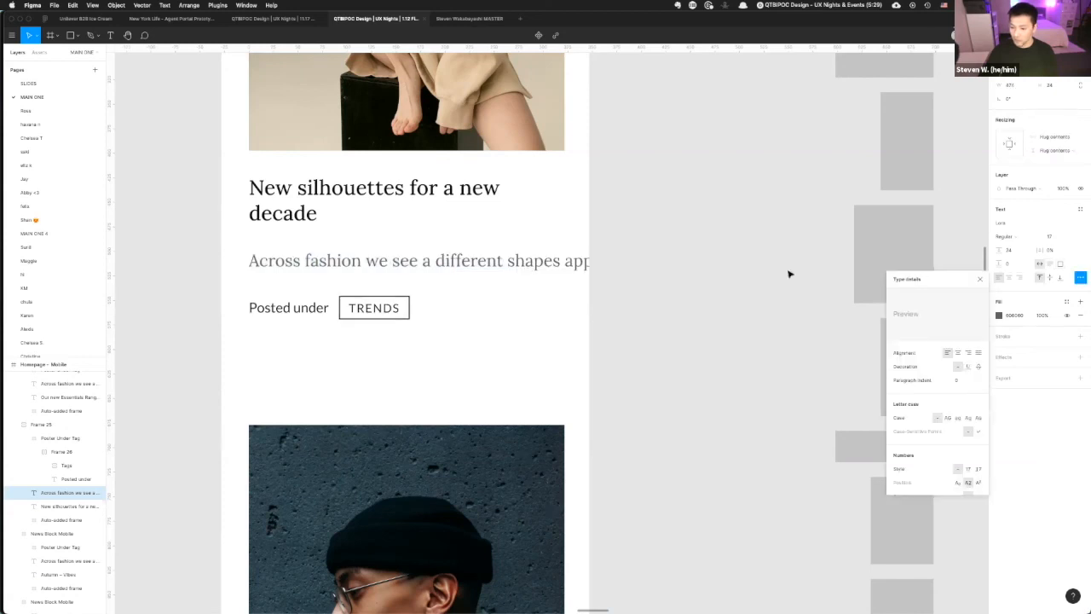
drag(623, 258, 540, 261)
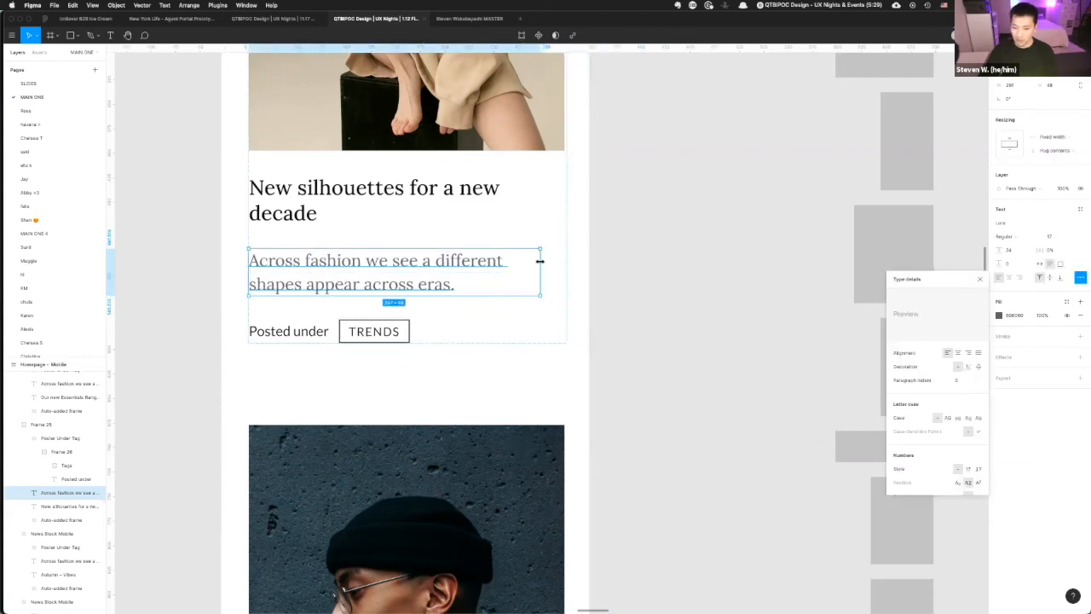
- Append several lines of "asdf" filler to the description to test its automatic height, and undo the addition
double_click(407, 278)
key(Right)
text(fasdf)
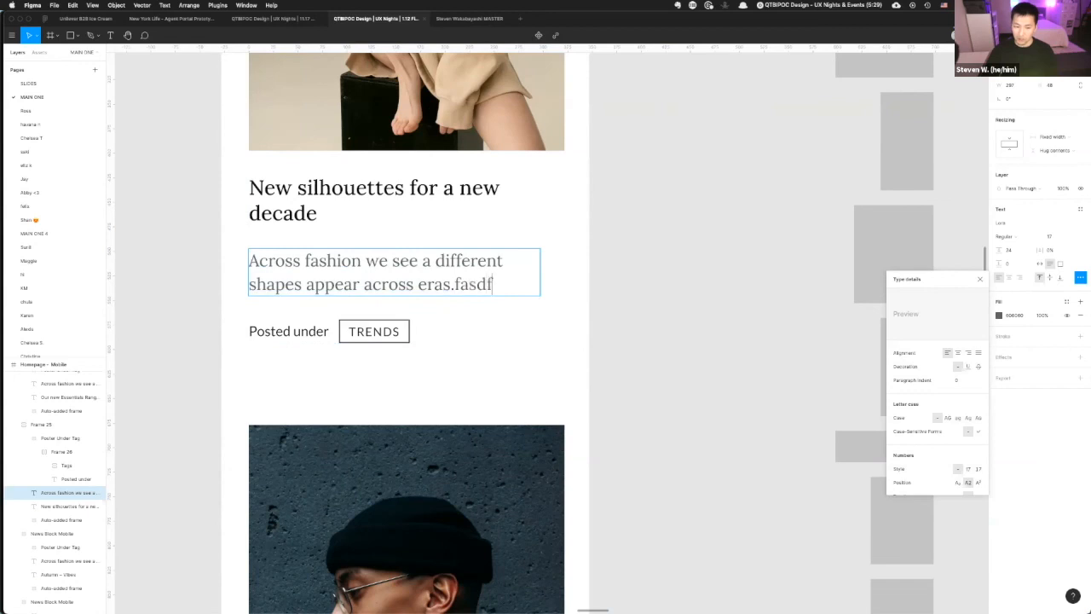
text(asdfasdfasdfasdfasdfasdfasdfasdfasdfa)
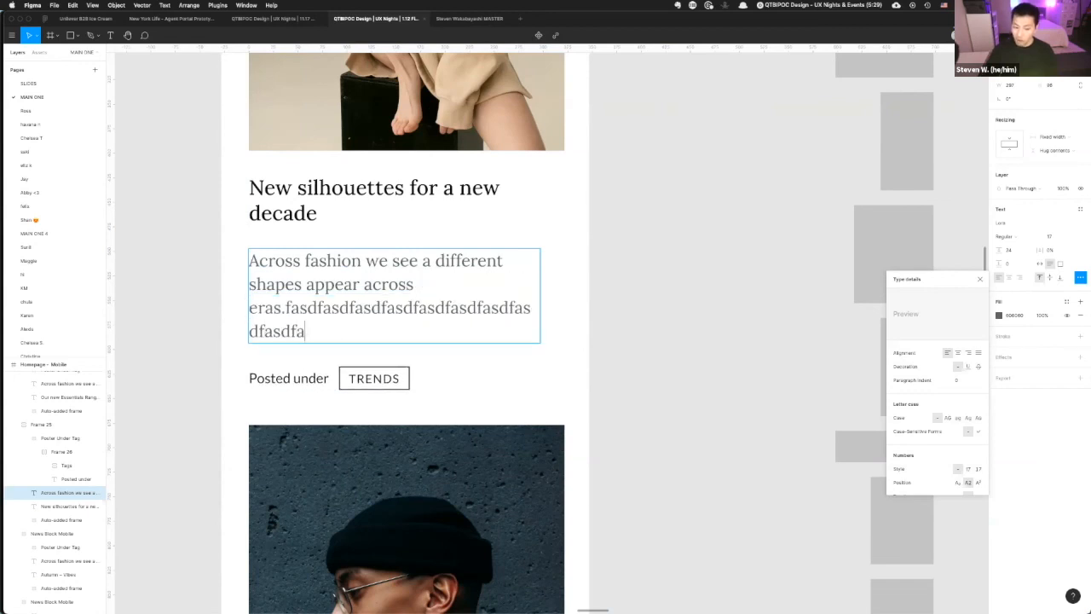
text(sdfasdfasdfasdfasdfasdf)
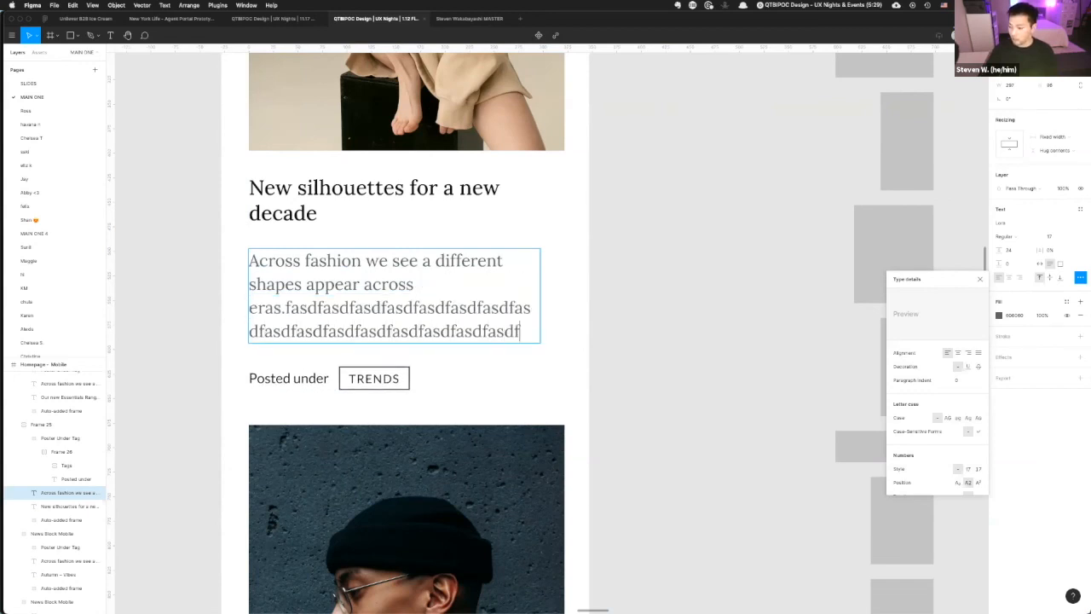
text(asdfasdfasdf)
key(Escape)
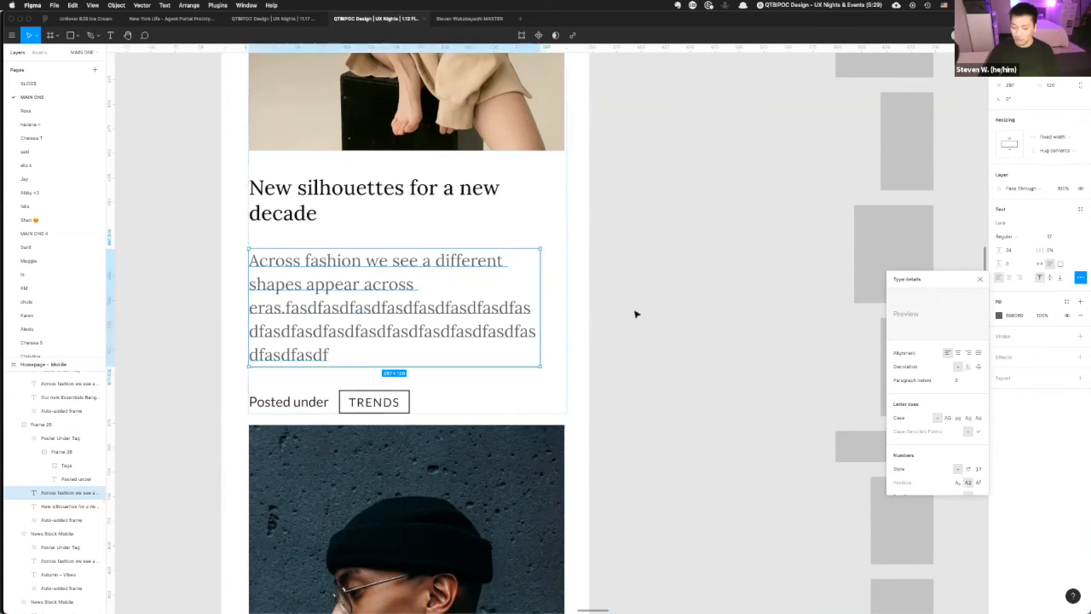
key(super+z)
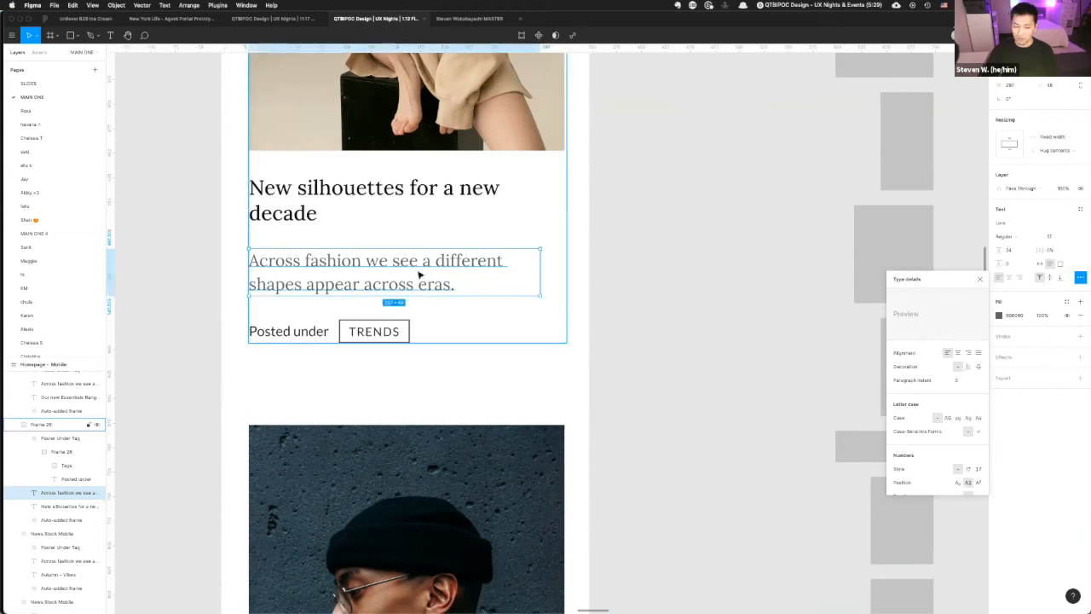
- Turn the article's description text into a component, and reselect it
click(682, 269)
click(363, 282)
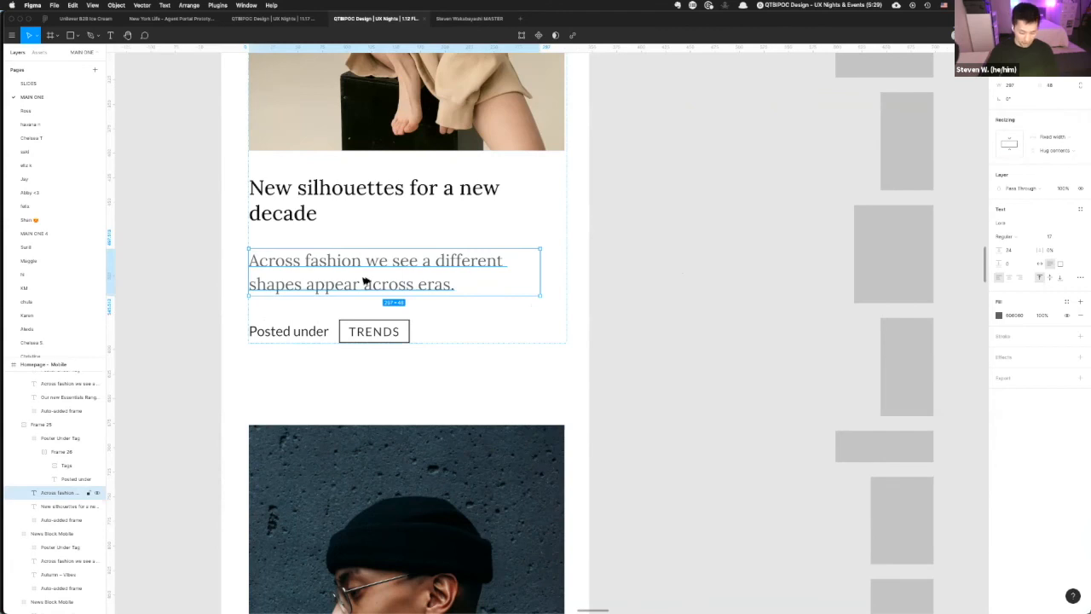
key(super+alt+k)
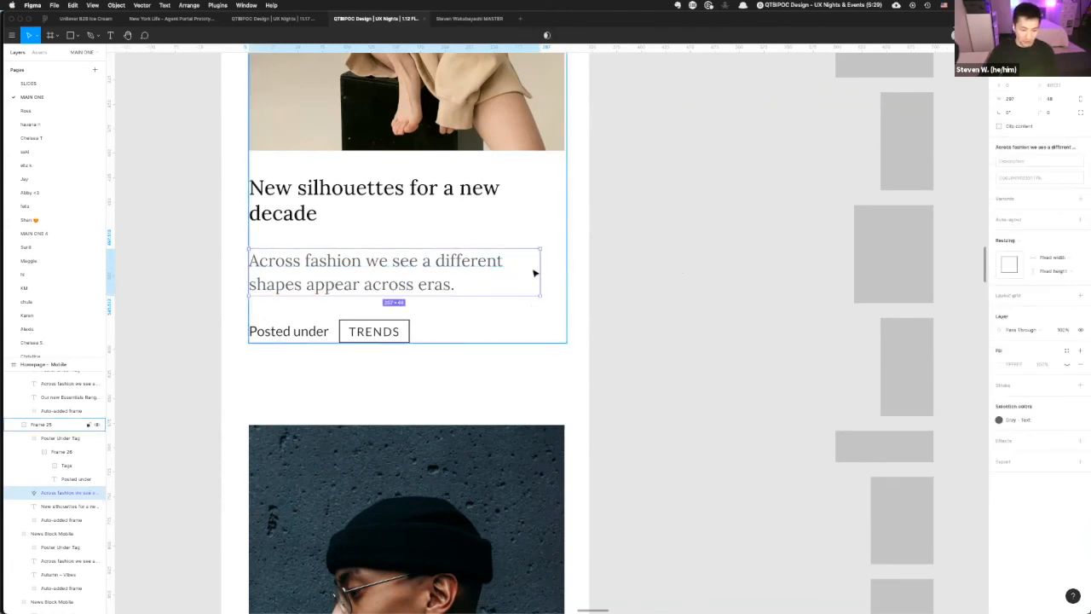
key(Escape)
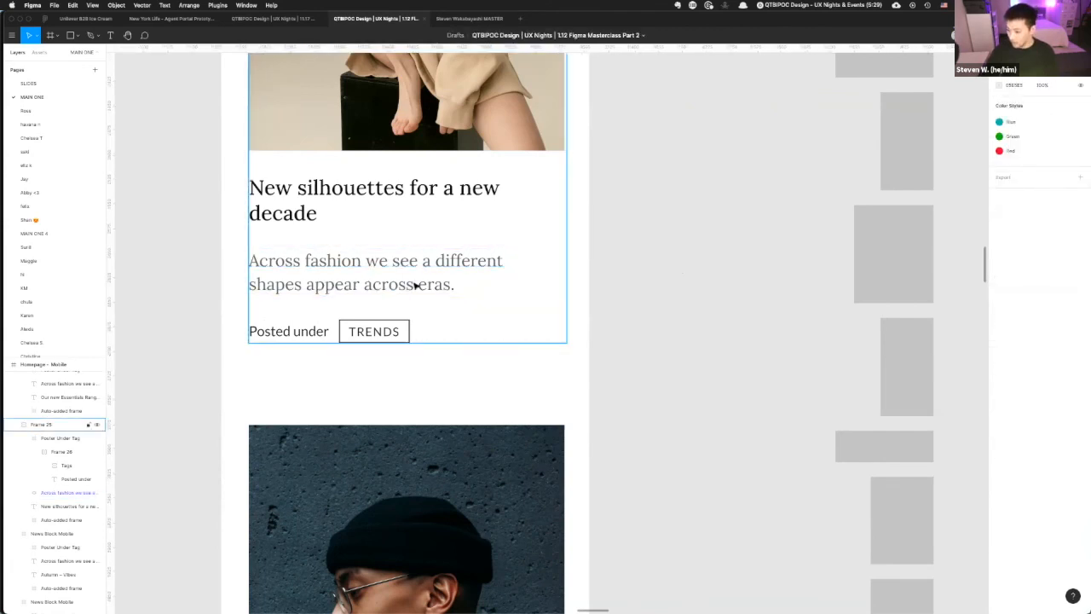
click(416, 285)
scroll(340, 258, down, 1)
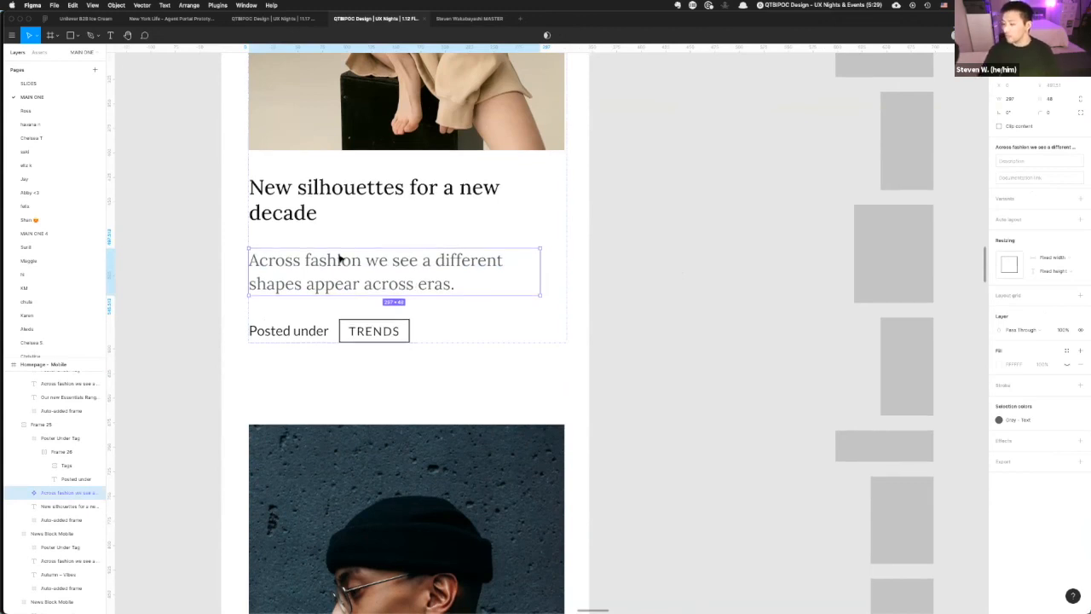
- Try to turn the article's heading and description together into a component, and undo it
scroll(399, 283, down, 2)
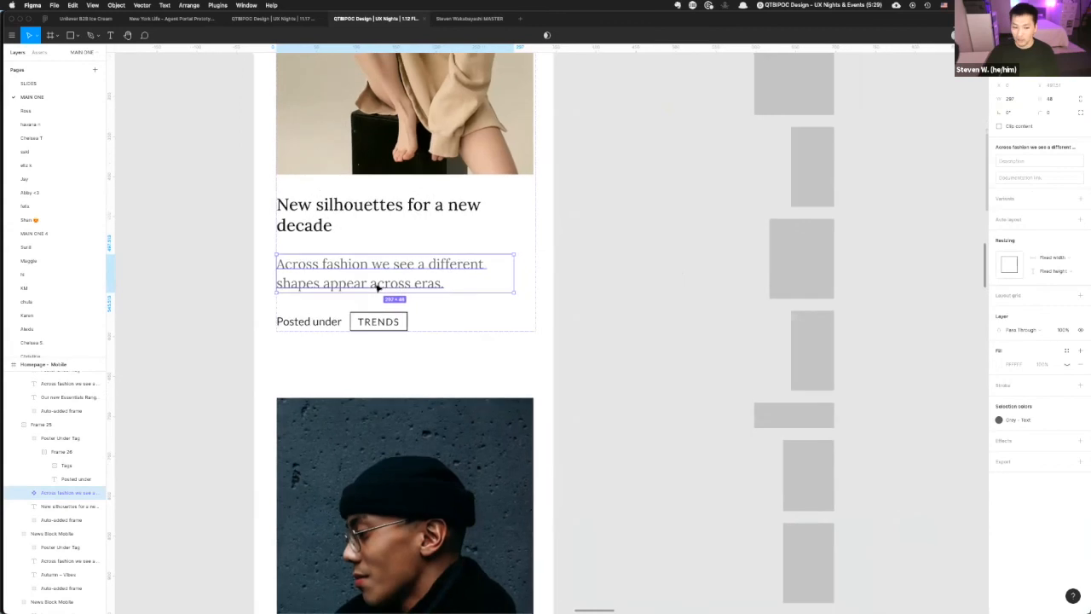
shift+click(307, 224)
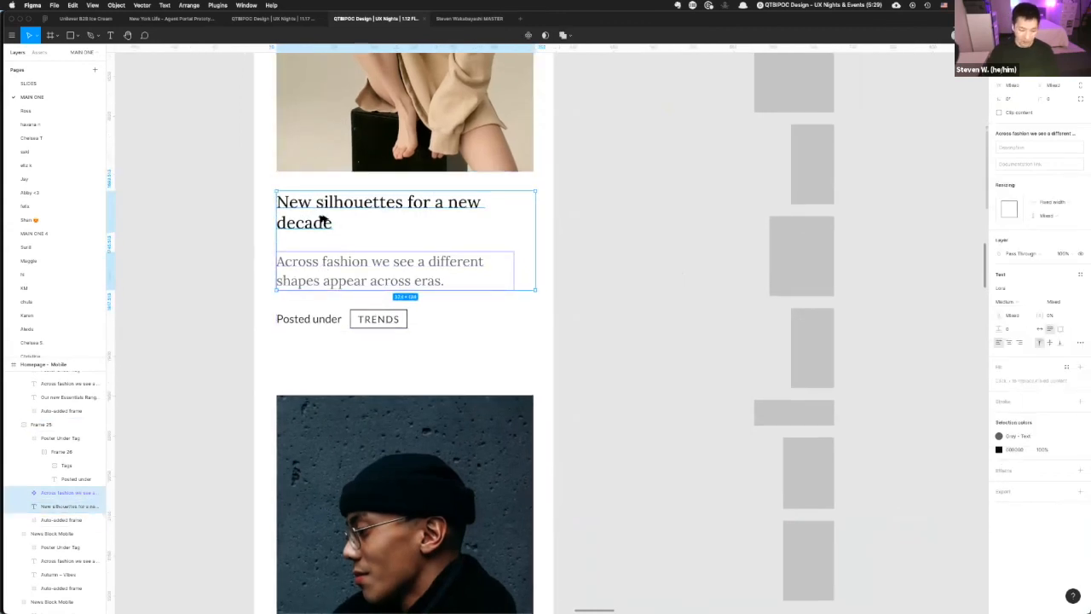
key(super+alt+k)
key(super+z)
- Turn only the "New silhouettes for a new decade" heading into its own component, and deselect it
click(452, 294)
click(324, 273)
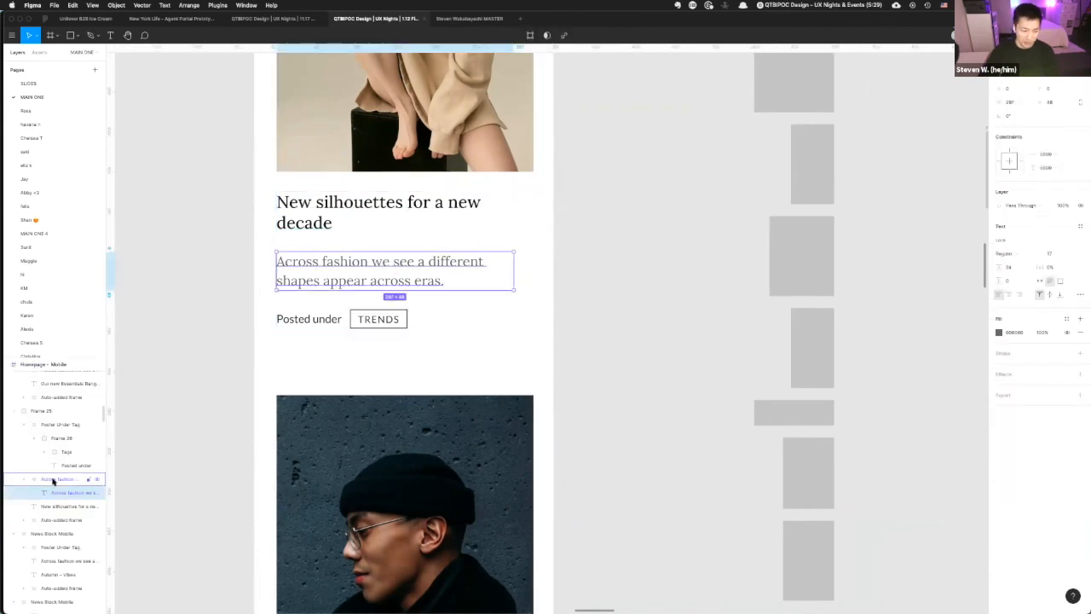
click(309, 224)
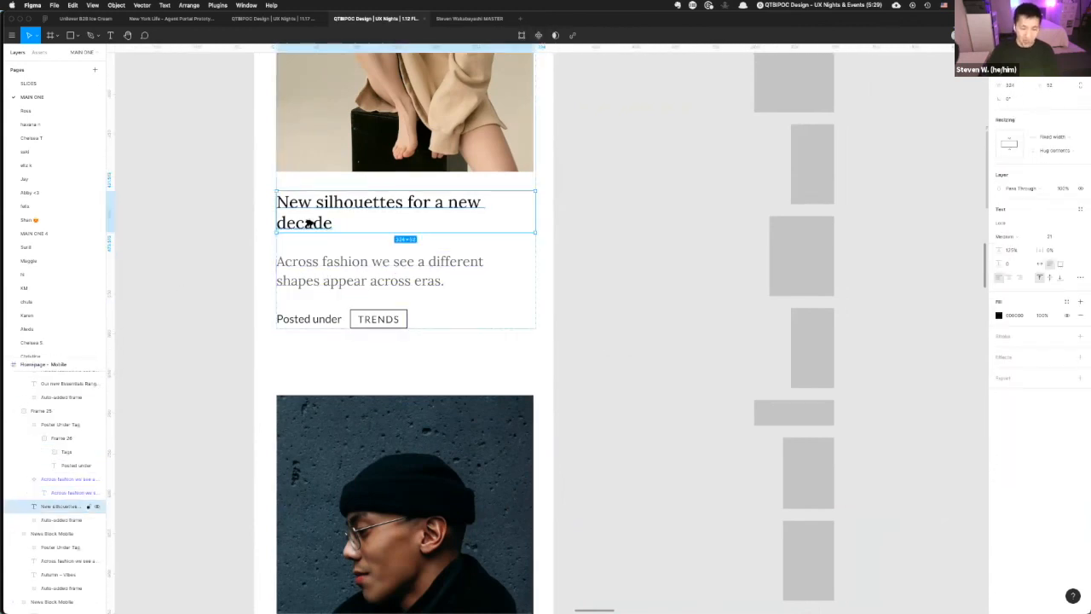
click(557, 239)
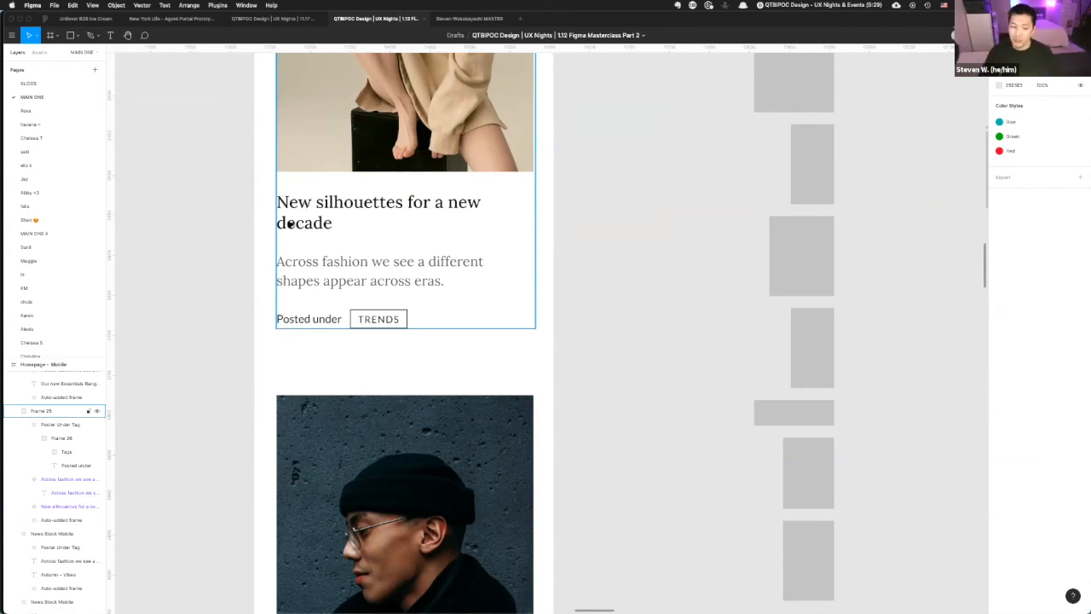
click(364, 269)
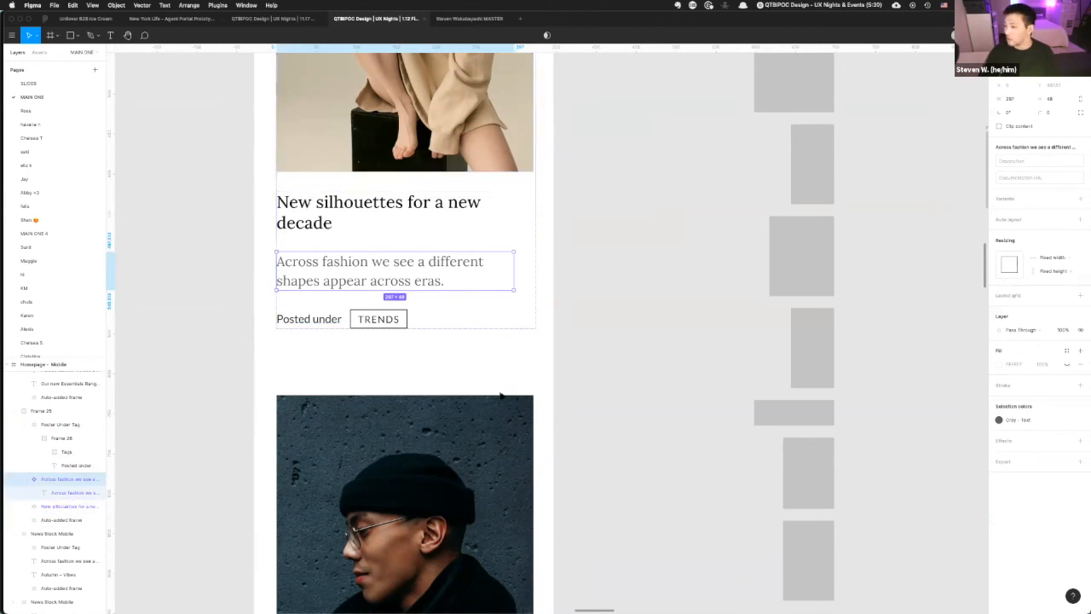
scroll(626, 251, down, 2)
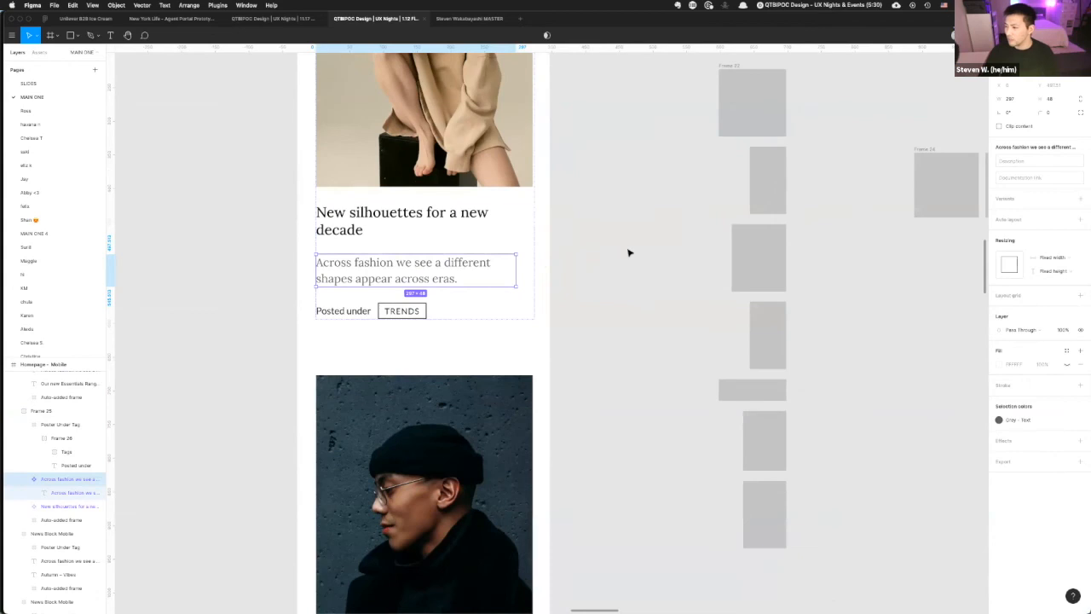
click(629, 250)
scroll(415, 329, down, 2)
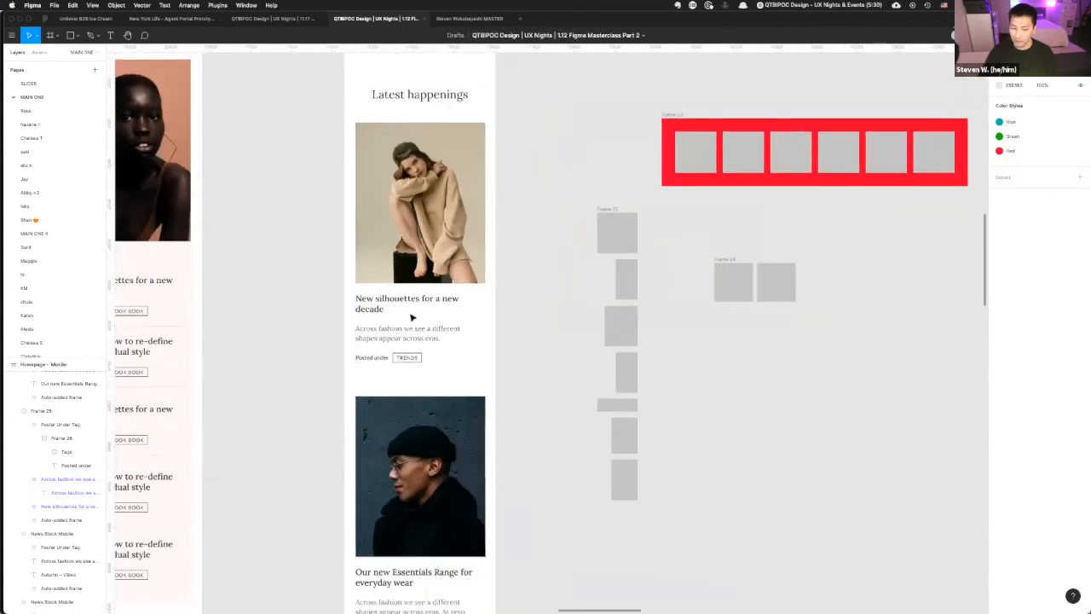
scroll(621, 287, up, 3)
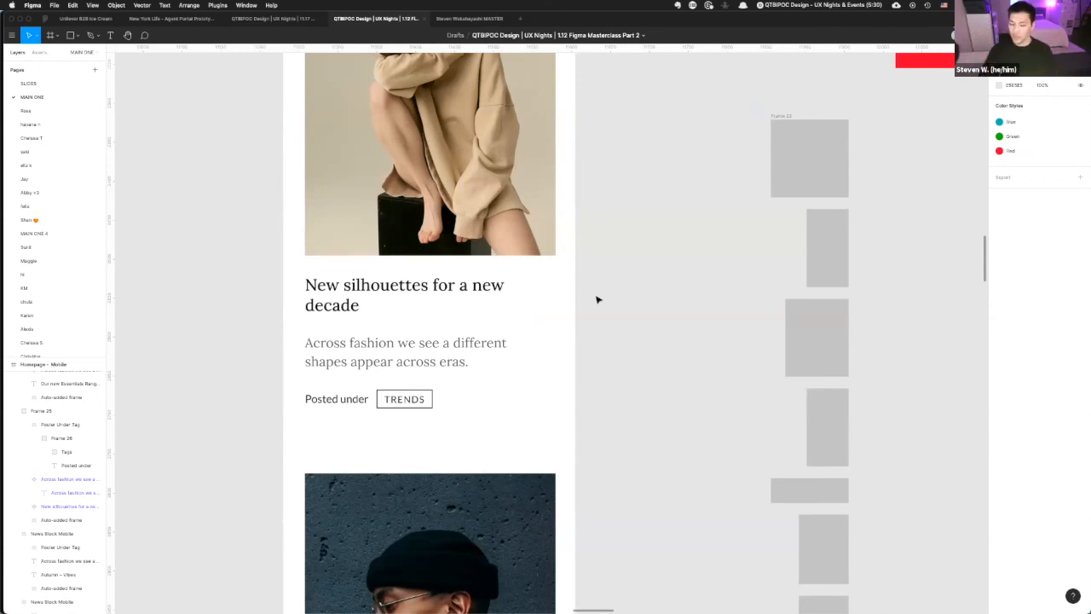
- Stretch the first article's auto layout frame to a height of about 618, and reset it to hug its contents
click(382, 324)
scroll(567, 354, down, 3)
scroll(565, 347, down, 1)
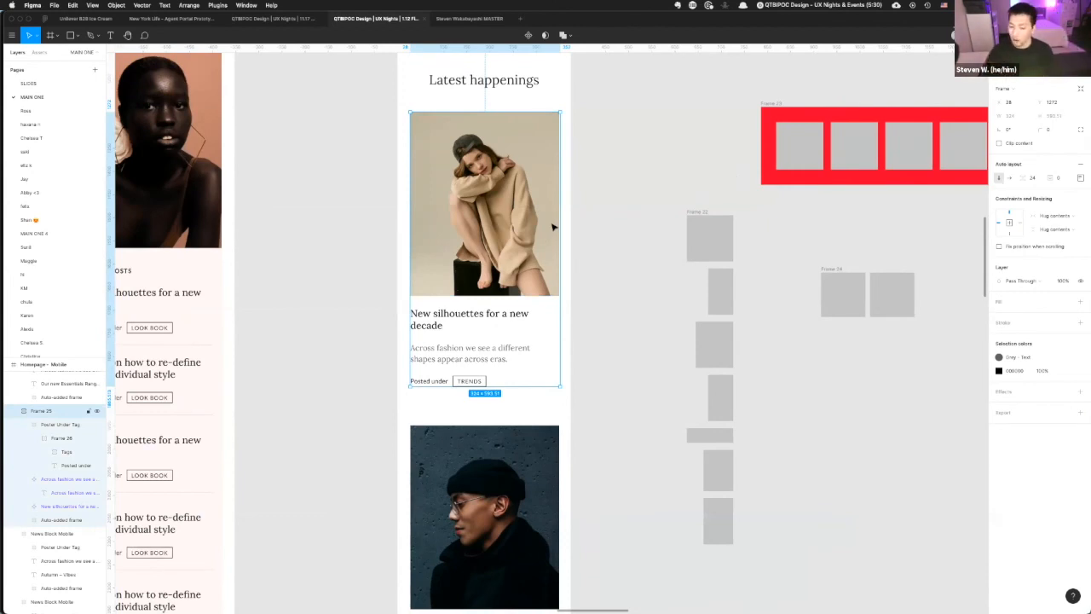
mouse_move(534, 398)
mouse_down()
mouse_move(534, 409)
mouse_move(534, 387)
mouse_move(536, 397)
mouse_up()
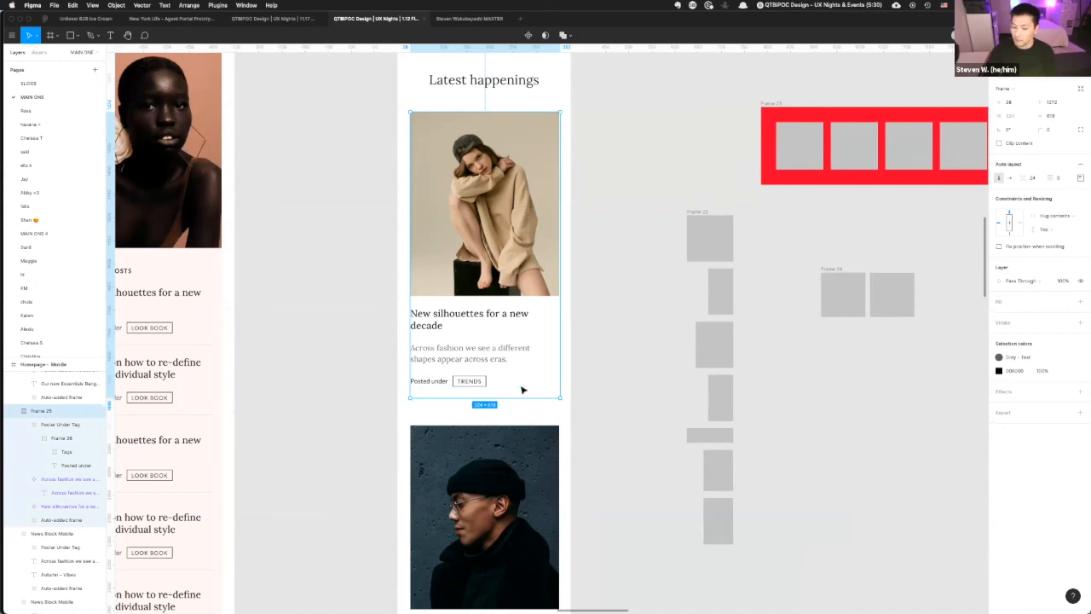
double_click(537, 399)
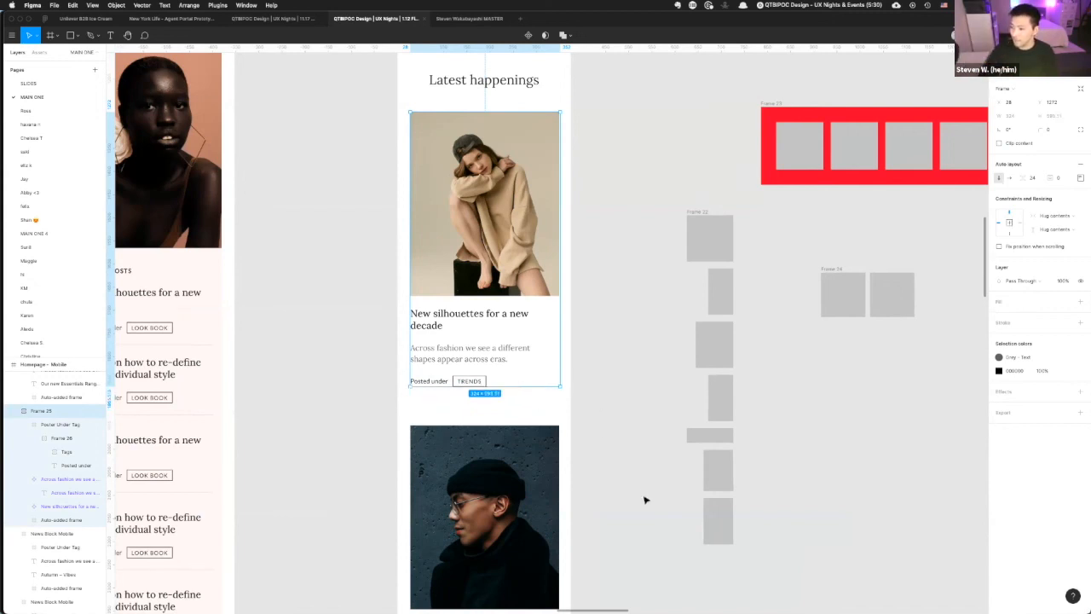
- Move the remaining News Block Mobile articles out of the homepage onto the empty canvas beside the grey placeholders
drag(757, 561, 646, 222)
click(634, 245)
scroll(578, 362, down, 5)
scroll(580, 361, down, 5)
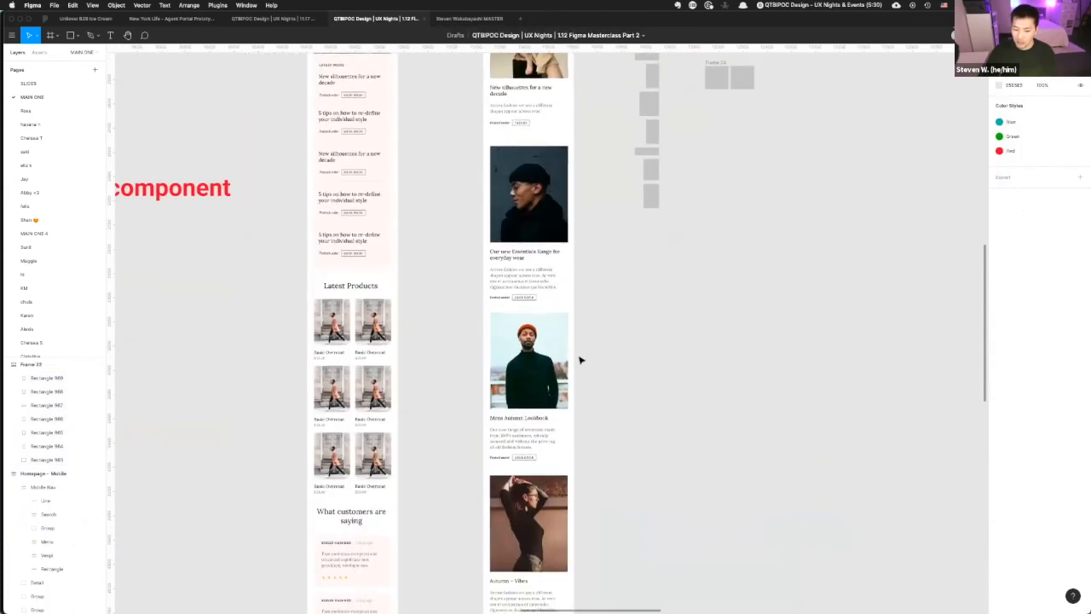
scroll(580, 358, down, 3)
scroll(580, 358, down, 1)
drag(585, 492, 669, 219)
scroll(565, 177, up, 5)
scroll(565, 179, up, 1)
- Turn the whole first article under "Latest happenings" into a component
click(567, 179)
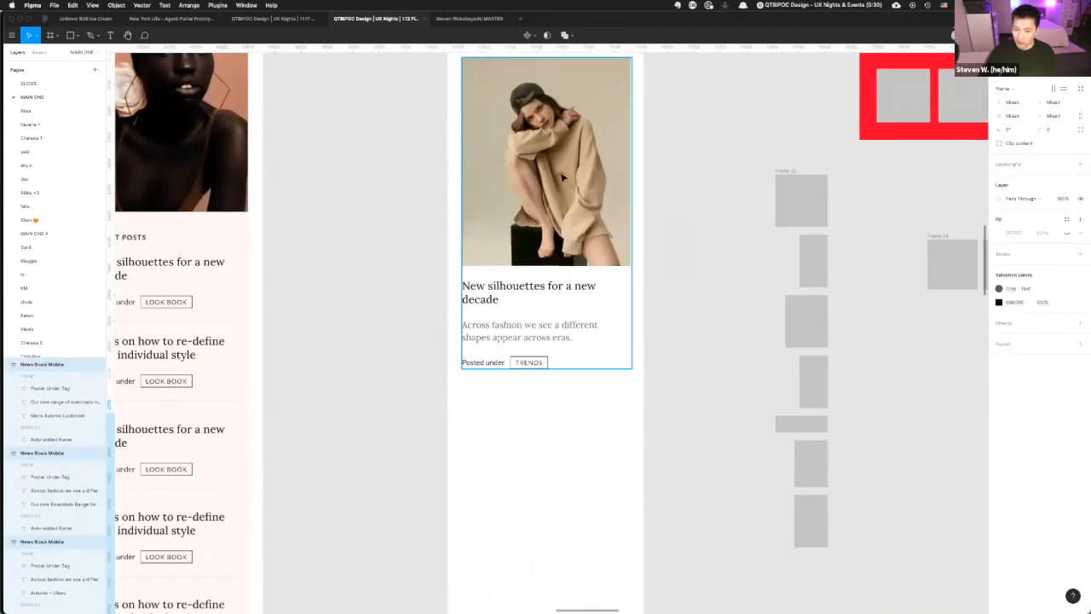
key(alt)
drag(541, 328, 729, 328)
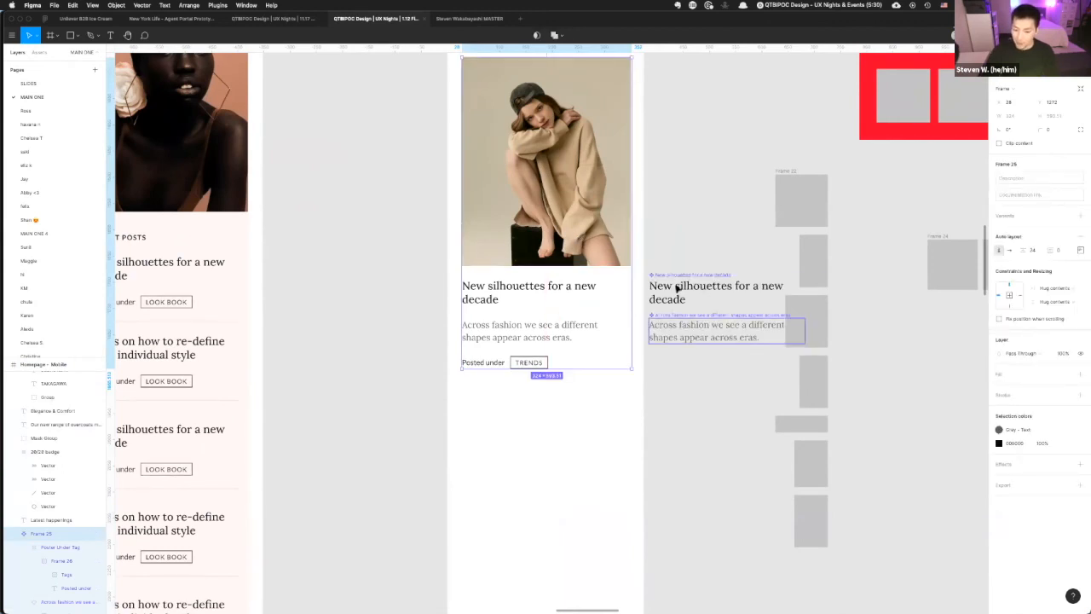
- Move the detached heading and description main components and the Frame 22 placeholder column farther away from the homepage
drag(666, 236, 661, 390)
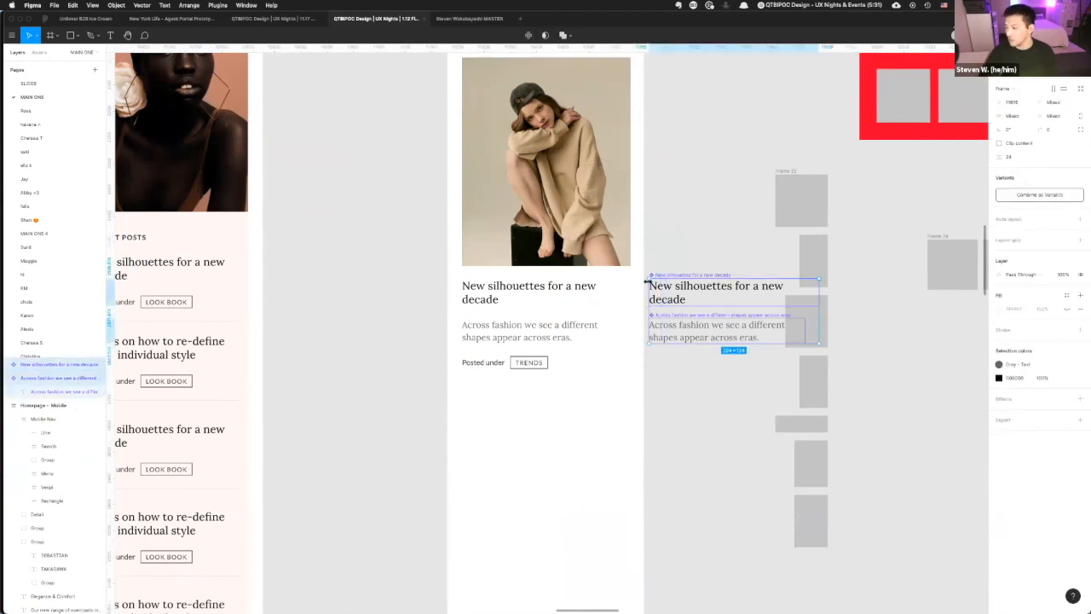
scroll(675, 312, down, 3)
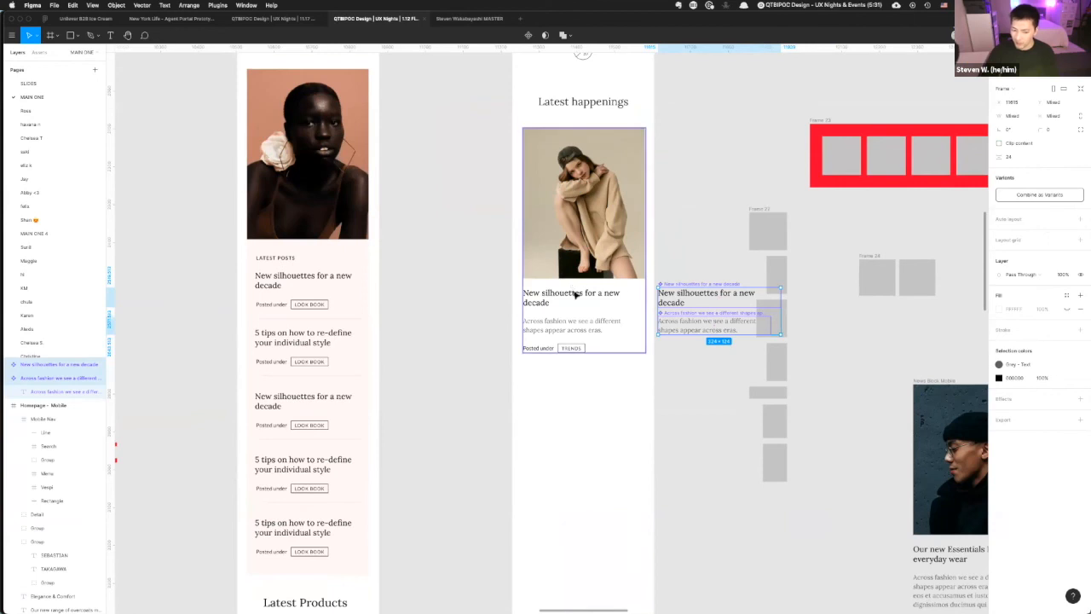
double_click(560, 301)
click(565, 332)
drag(689, 189, 803, 541)
drag(682, 299, 748, 299)
- Duplicate the article component twice, placing the copies one below the other under the original on the homepage
click(586, 238)
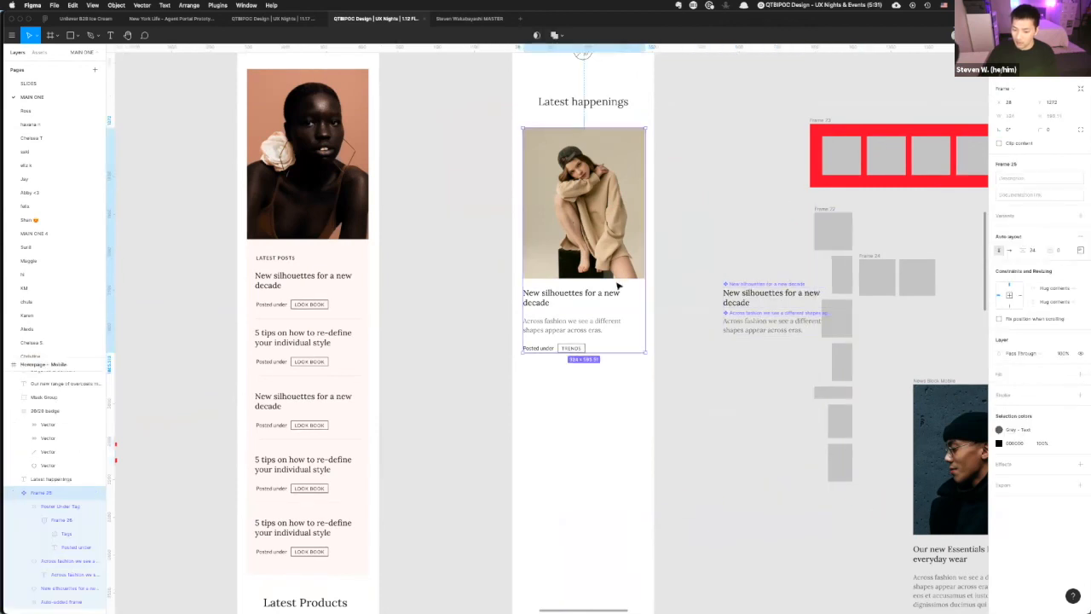
key(super+d)
drag(588, 160, 588, 389)
scroll(546, 335, down, 3)
key(super+d)
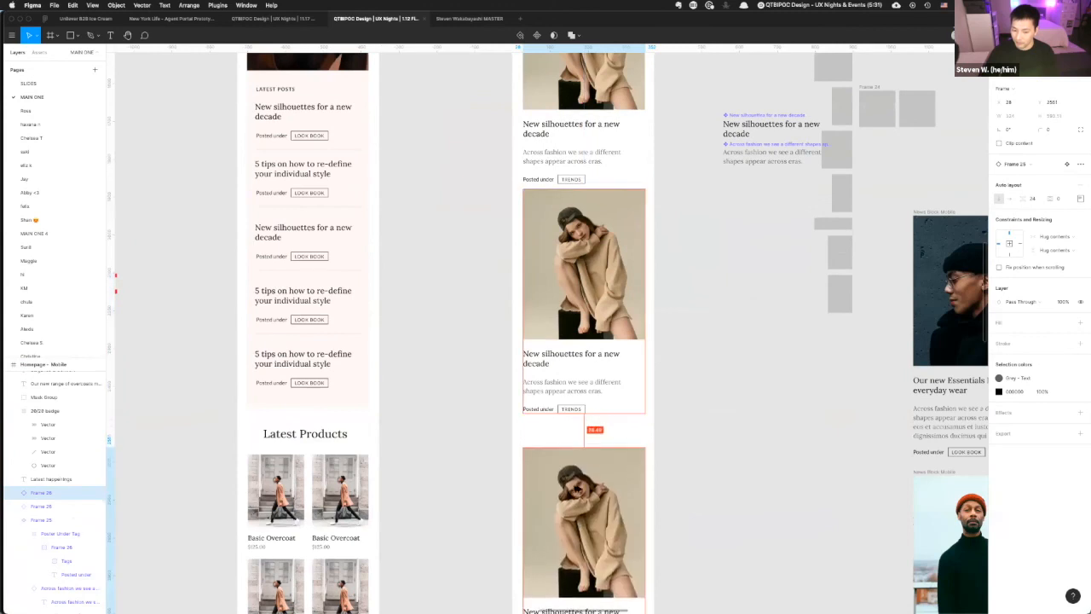
drag(553, 299, 555, 303)
- Wrap the first two articles in a vertical auto layout, and delete the third article left outside it
click(614, 465)
scroll(614, 465, down, 5)
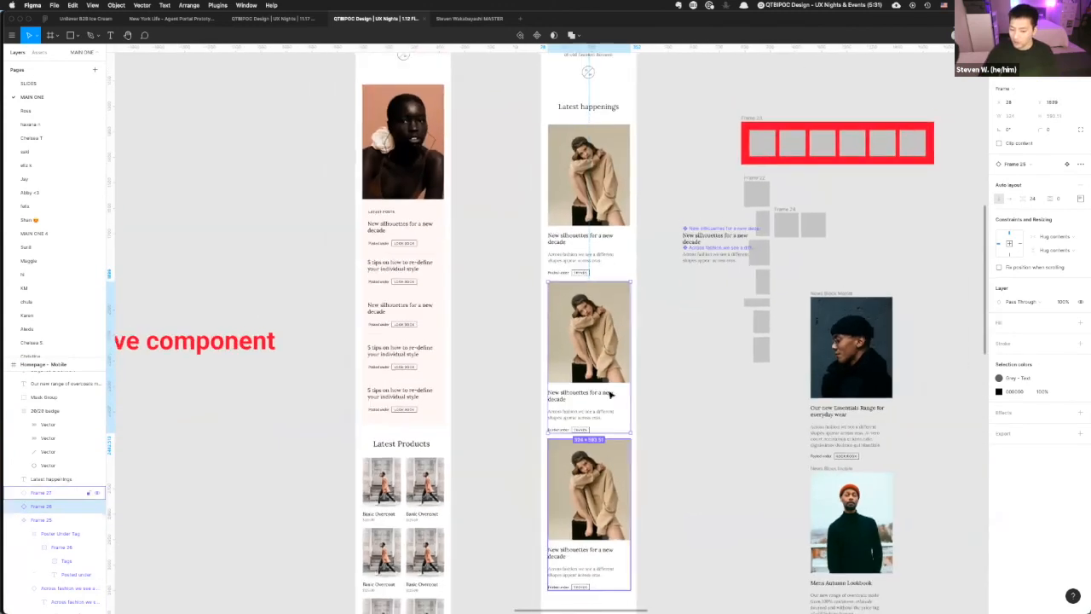
shift+click(575, 183)
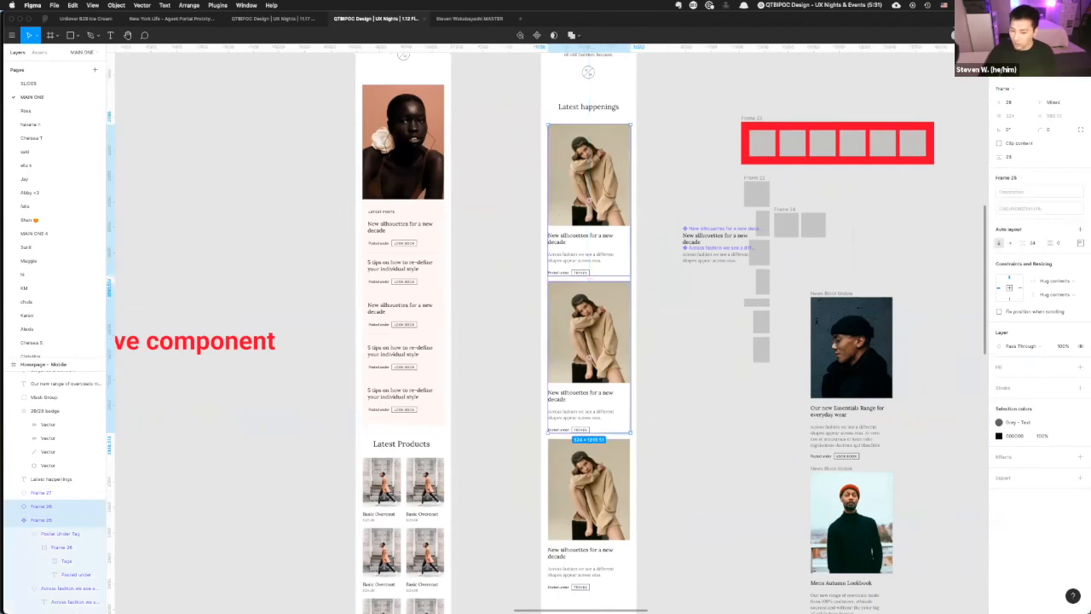
click(1078, 230)
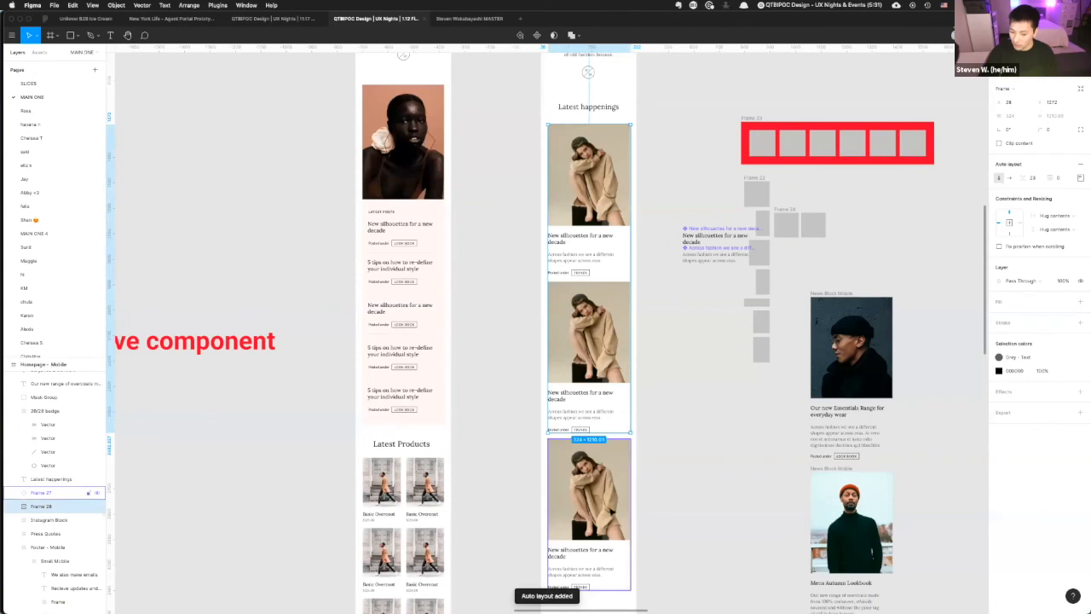
key(Delete)
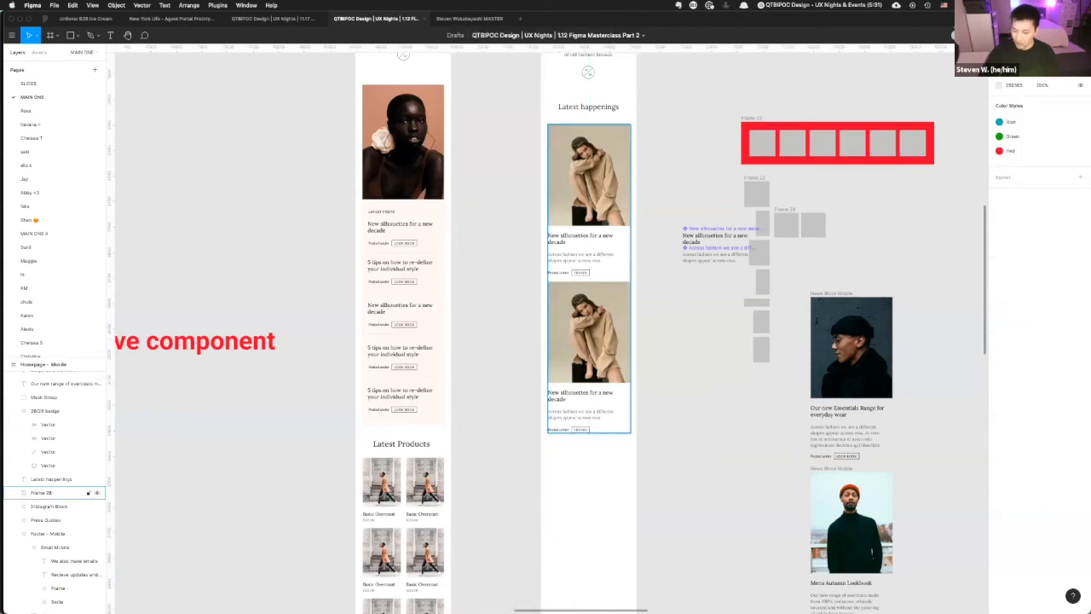
- Duplicate the second article inside the auto layout until the stack holds five articles, and clear the selection
double_click(587, 362)
key(ctrl+d)
scroll(668, 358, down, 3)
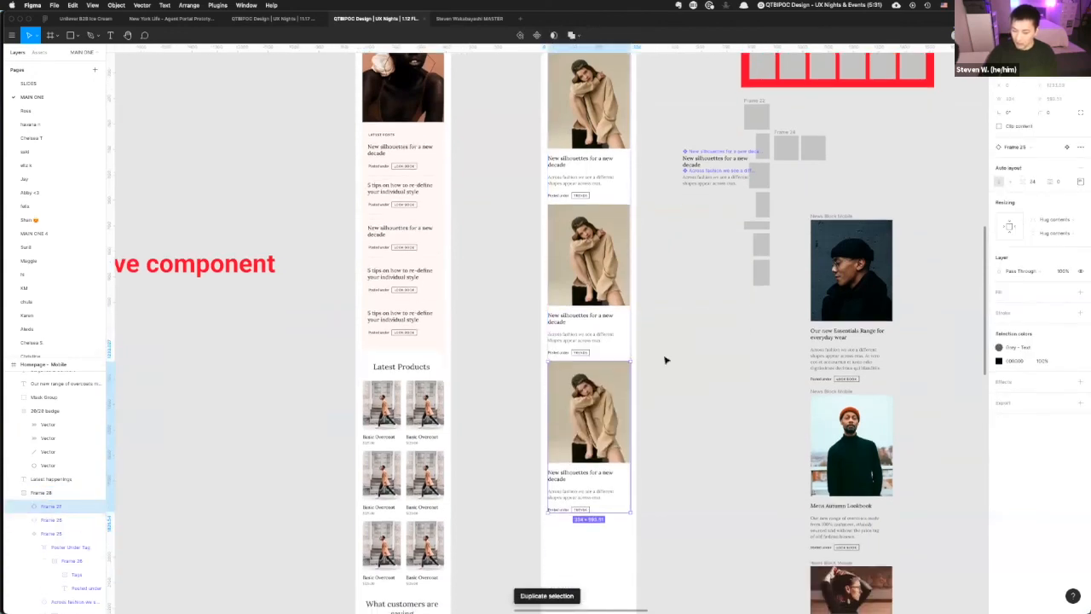
key(ctrl+d)
scroll(664, 362, down, 10)
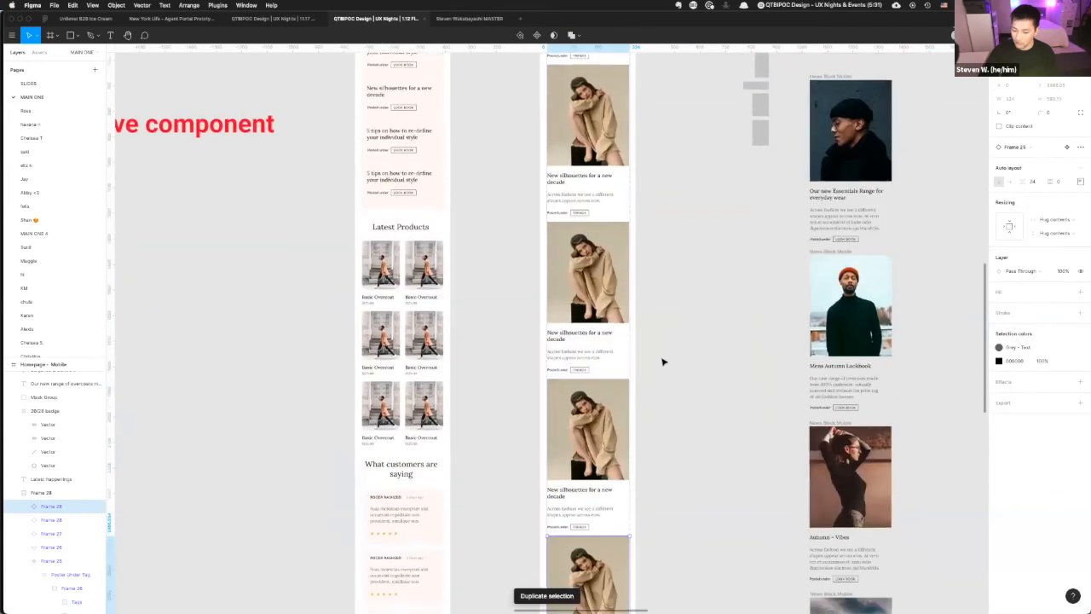
click(692, 361)
- Look over the stacked article copies under "Latest happenings" and the main article component at the head of the stack
scroll(673, 356, up, 10)
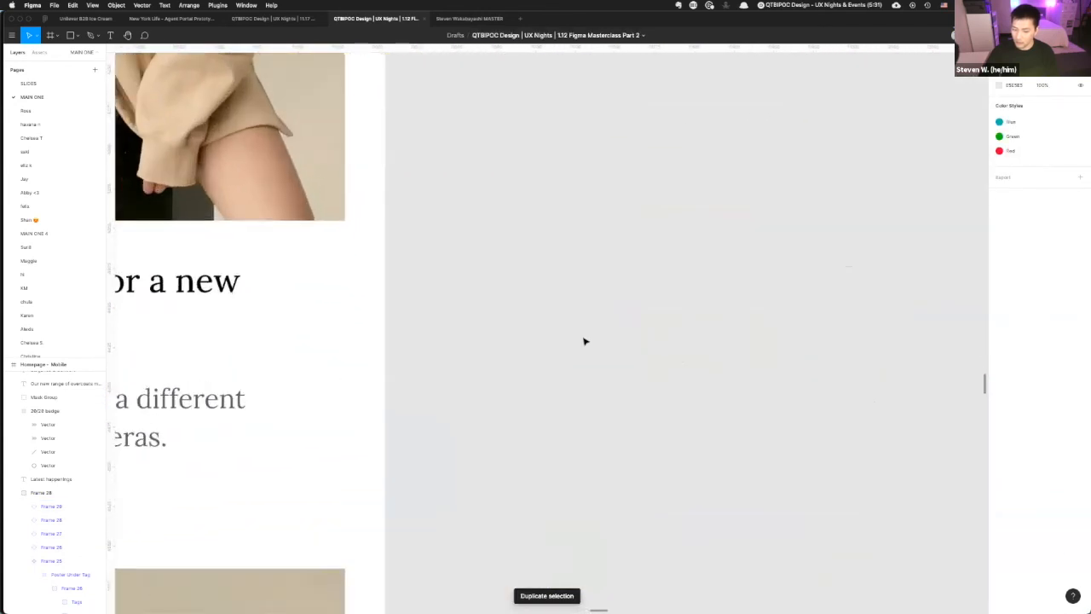
scroll(585, 341, down, 4)
scroll(556, 340, up, 10)
scroll(562, 344, down, 3)
scroll(563, 344, up, 10)
scroll(562, 343, down, 3)
click(505, 328)
scroll(507, 326, down, 3)
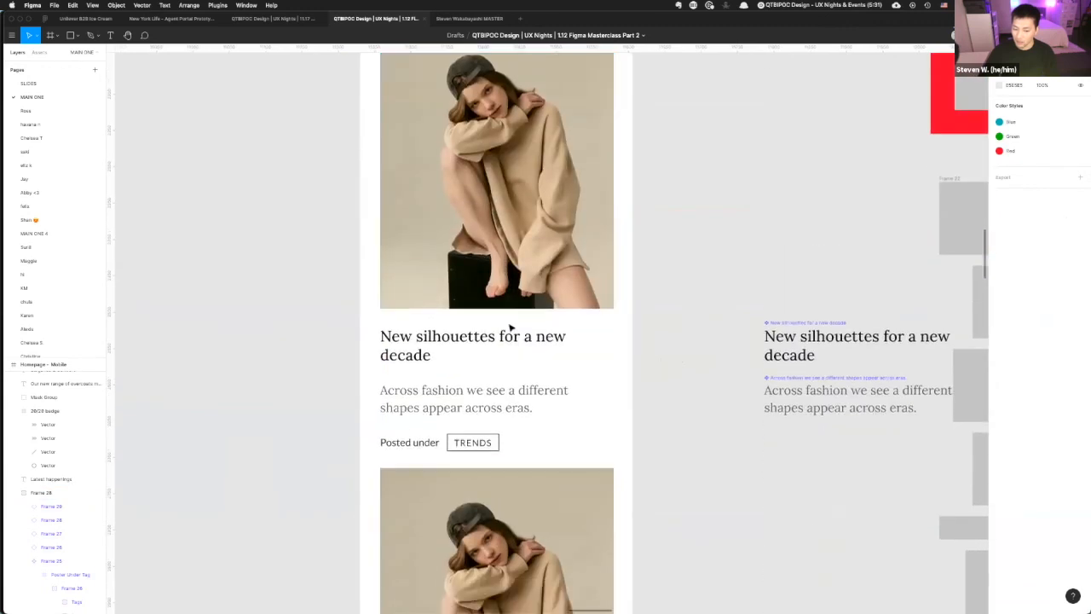
scroll(509, 324, down, 5)
scroll(512, 317, down, 1)
scroll(503, 328, up, 2)
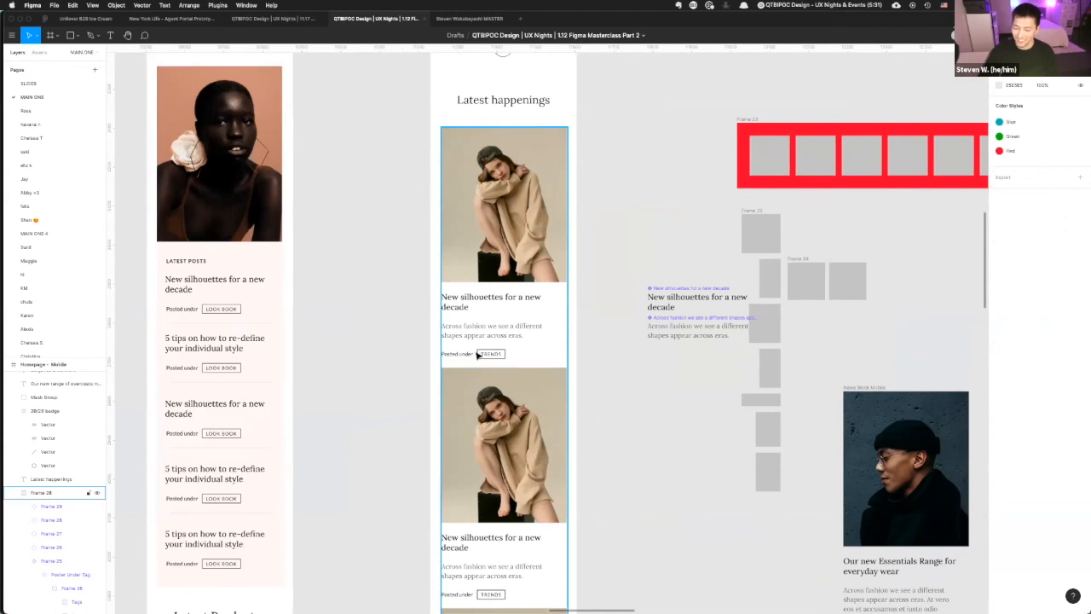
click(660, 394)
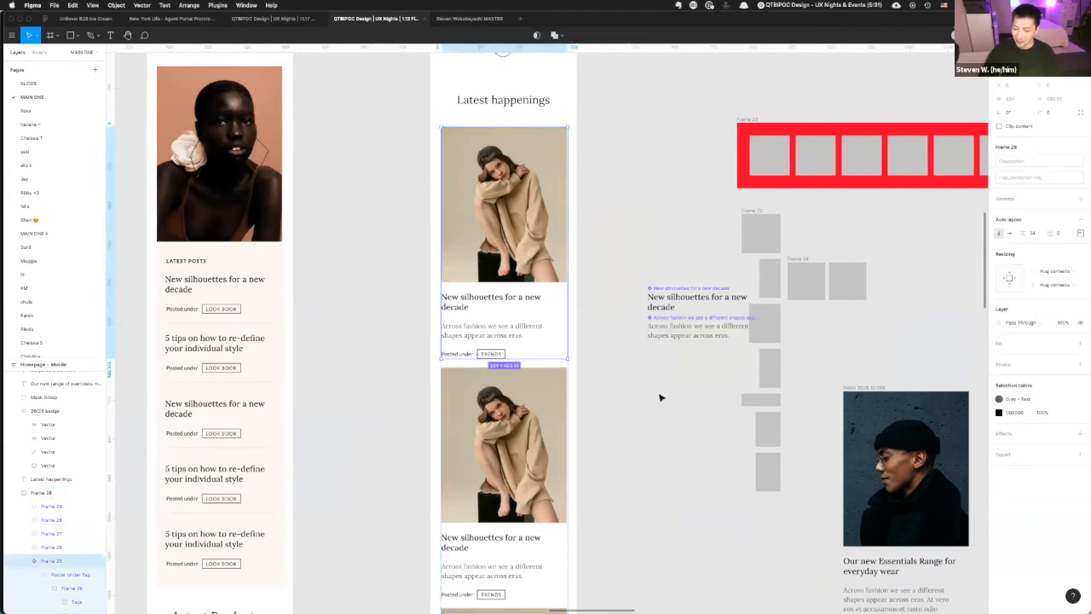
scroll(653, 394, down, 3)
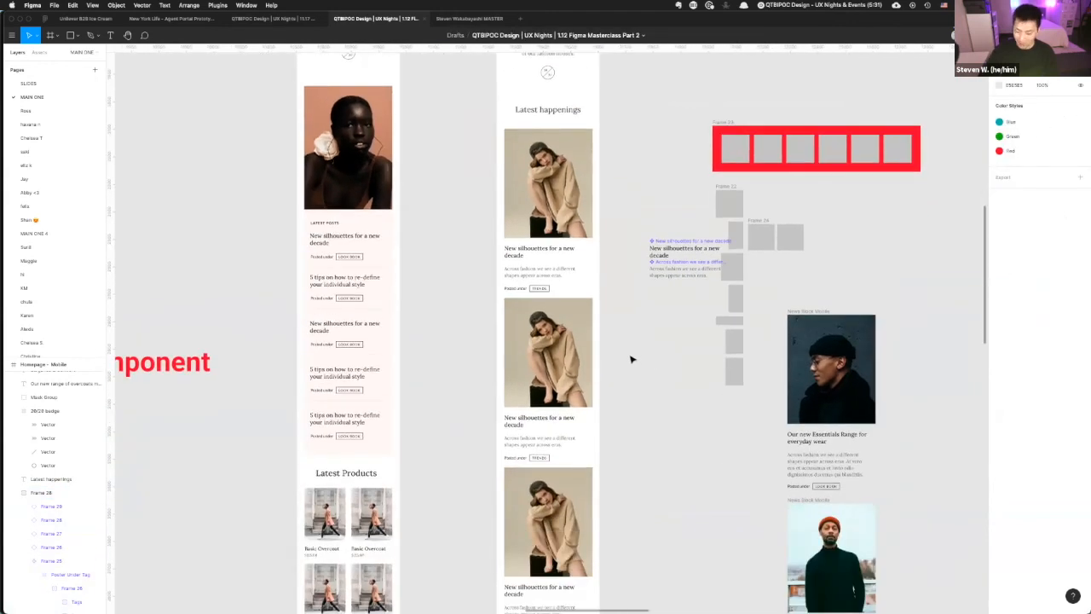
- Hide the interface, delete the description from the main article component to check its effect on the copies, and undo the deletion
key(ctrl+backslash)
click(535, 274)
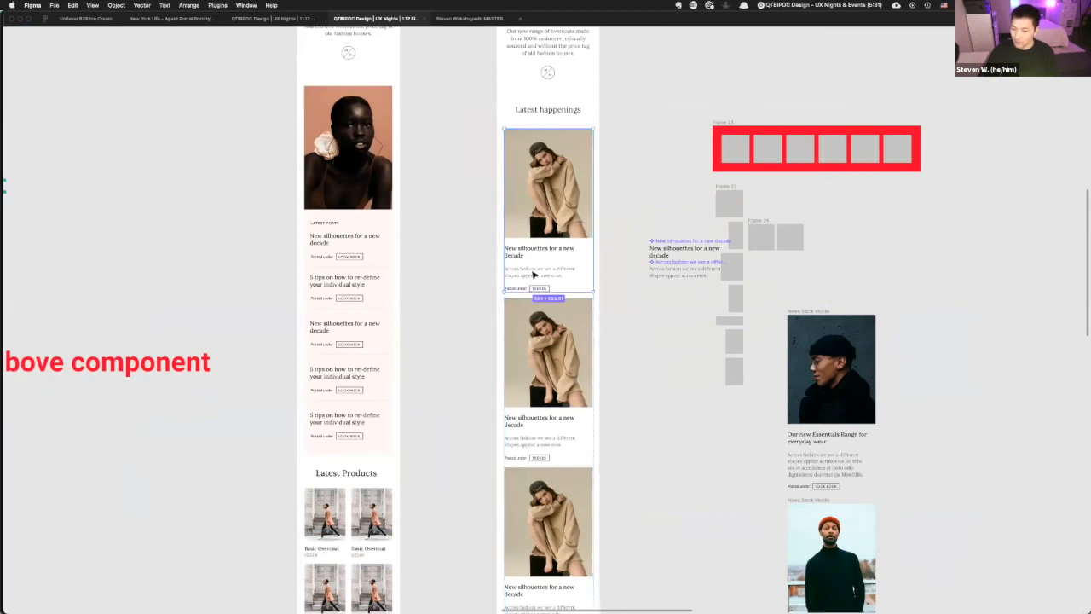
click(535, 274)
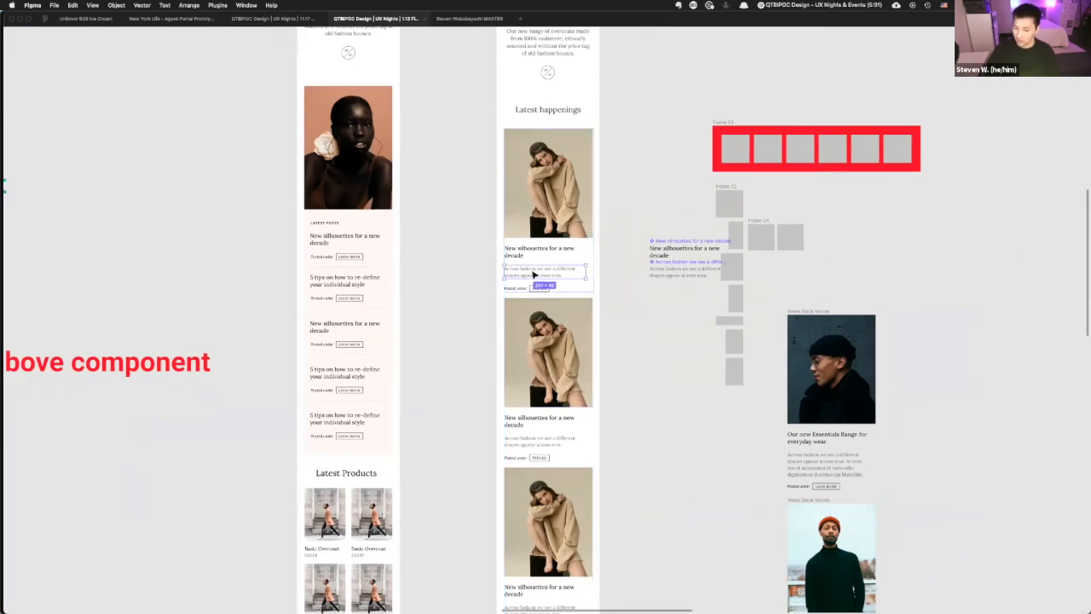
key(Delete)
scroll(703, 430, down, 2)
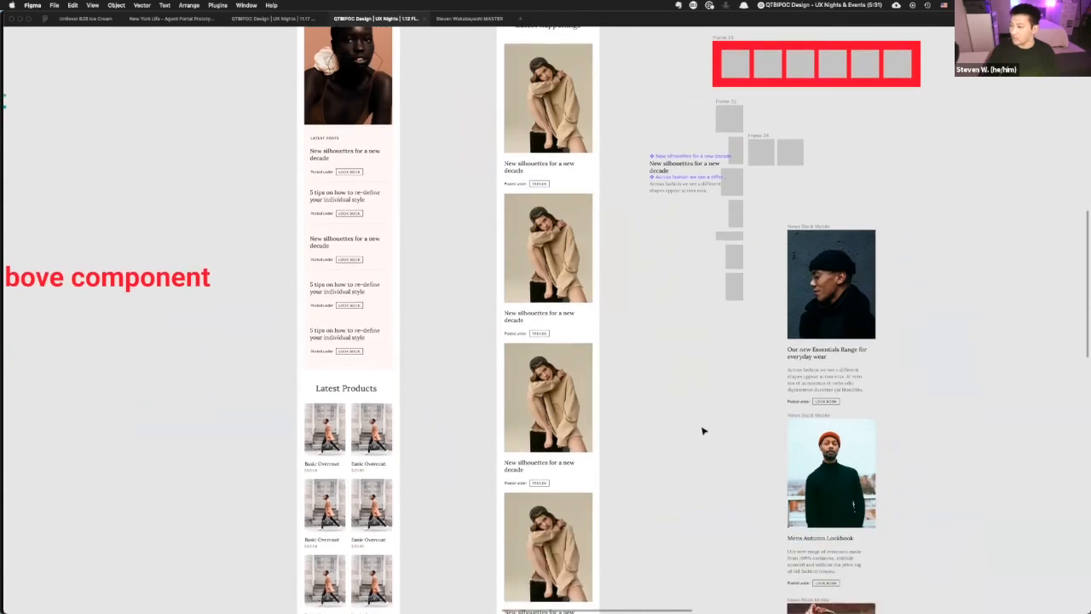
scroll(704, 431, down, 2)
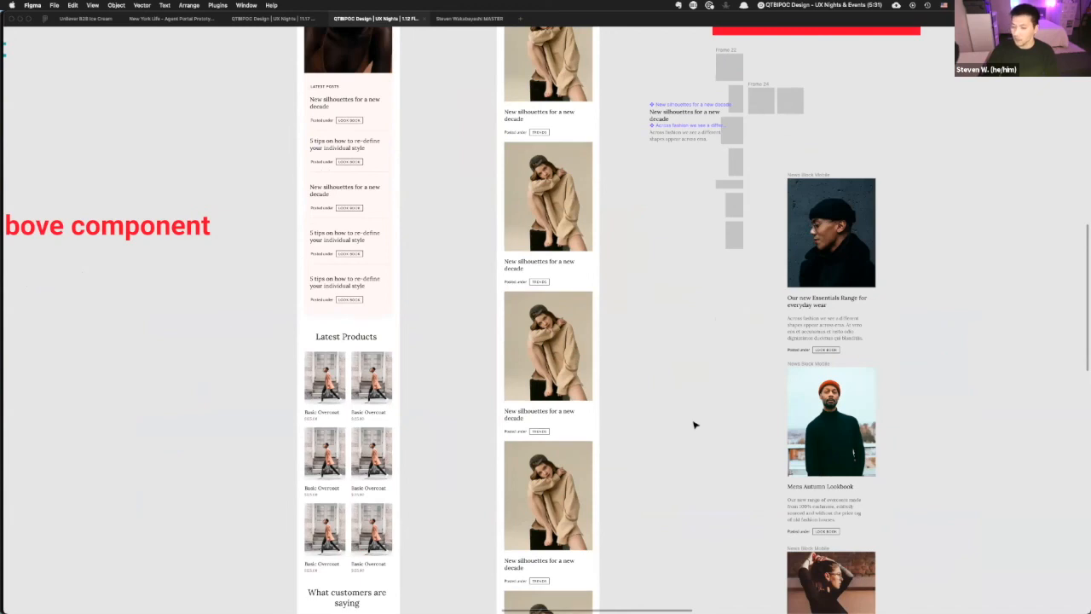
scroll(694, 424, right, 1)
key(super+z)
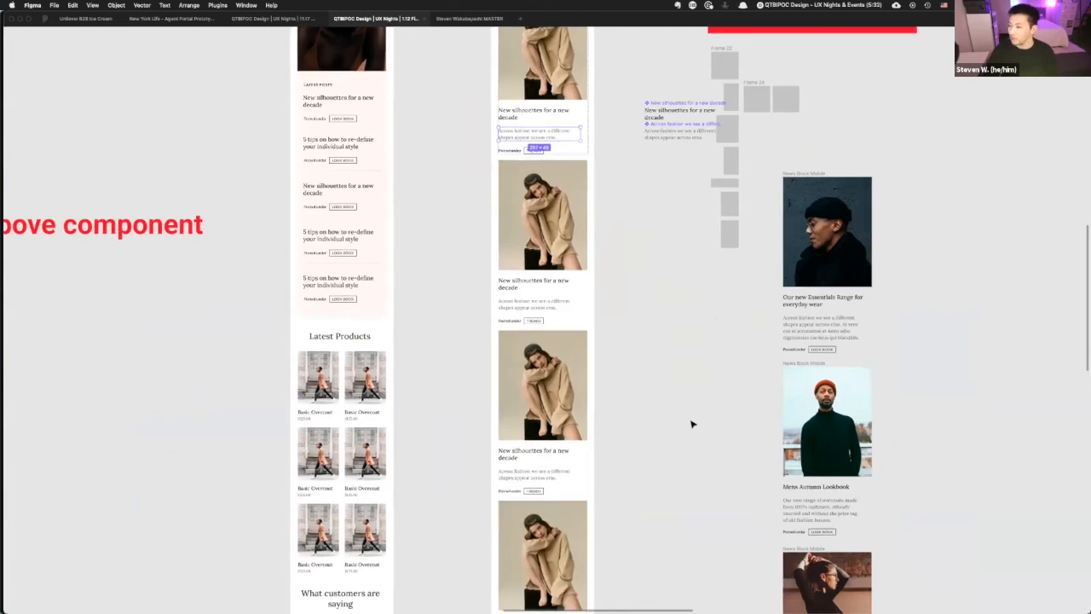
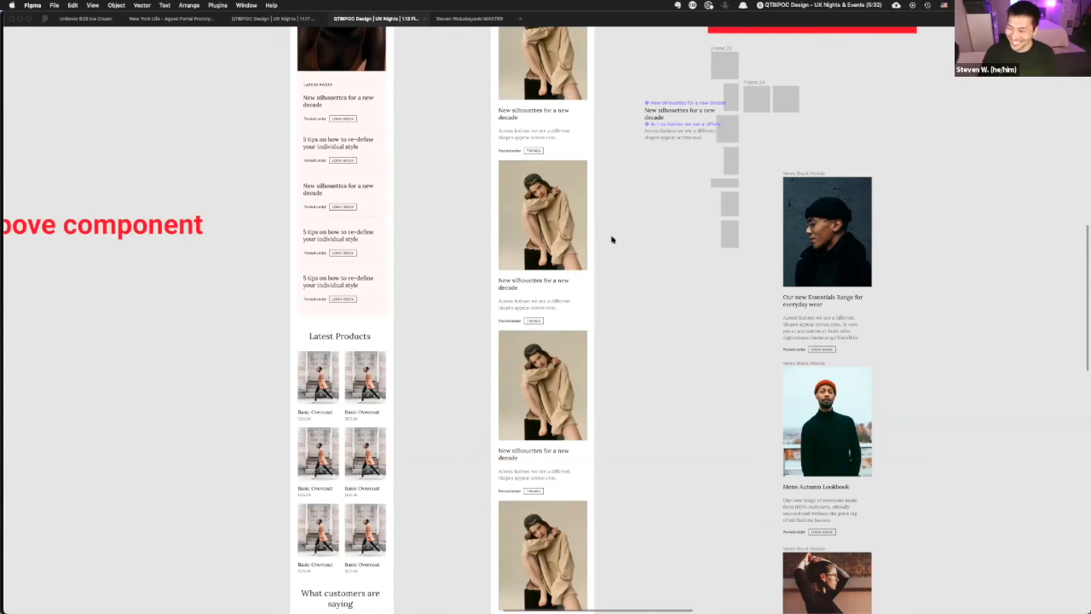
- Look over the two mobile homepages from the article stack to the footer, and the "Follow us on the gram" button variants
scroll(636, 239, down, 3)
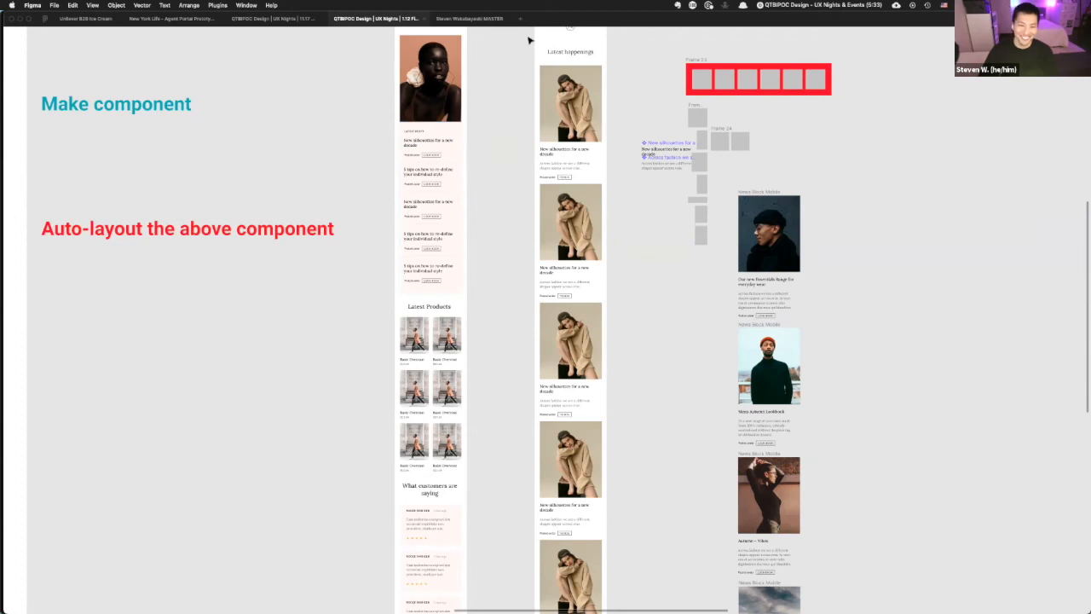
scroll(601, 155, up, 2)
scroll(596, 154, up, 10)
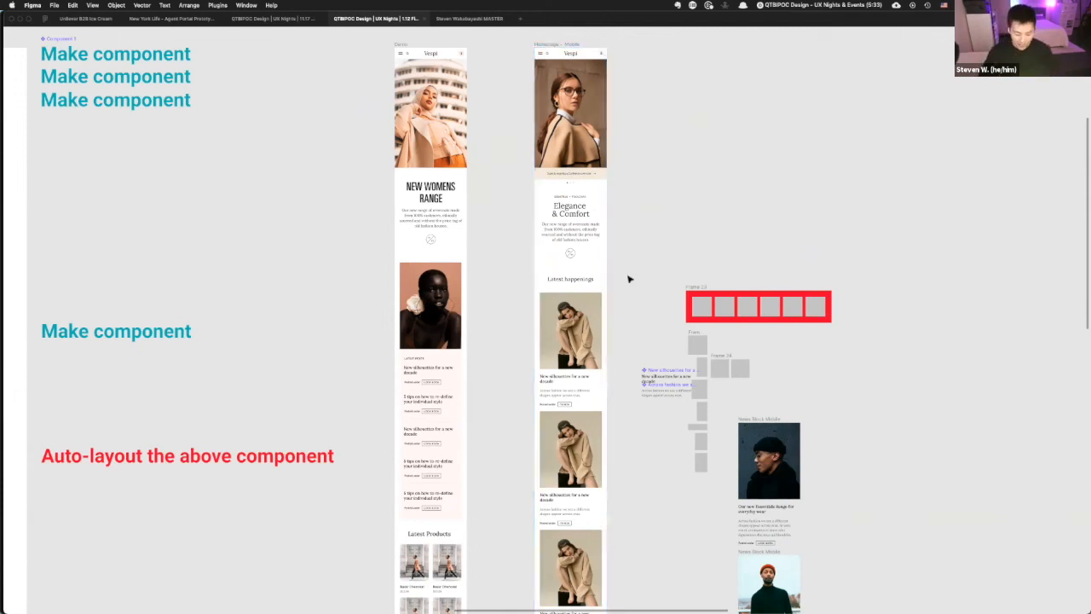
scroll(554, 343, up, 1)
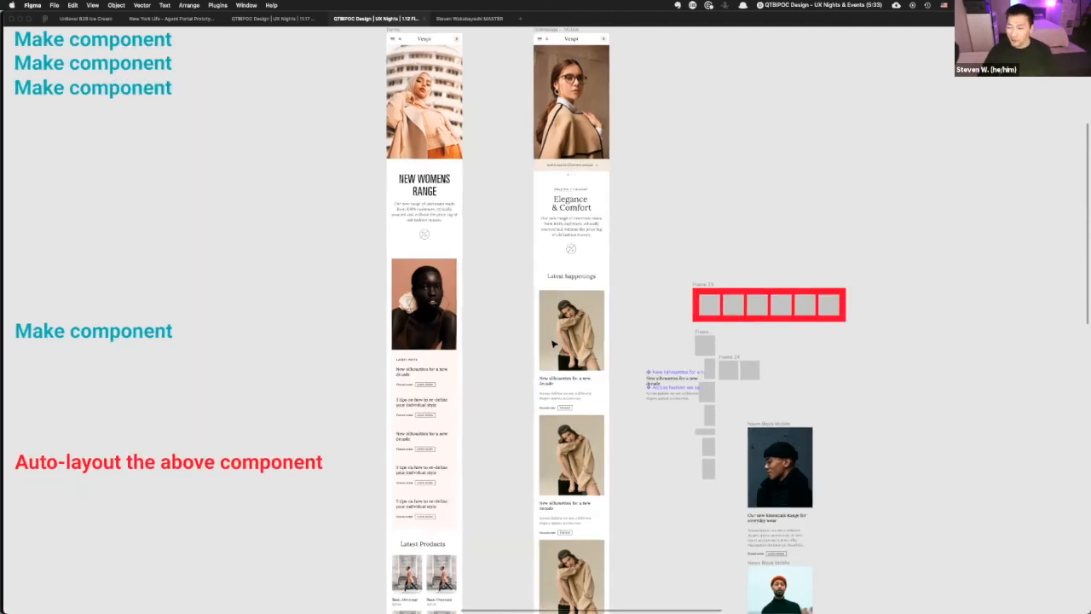
scroll(554, 342, up, 5)
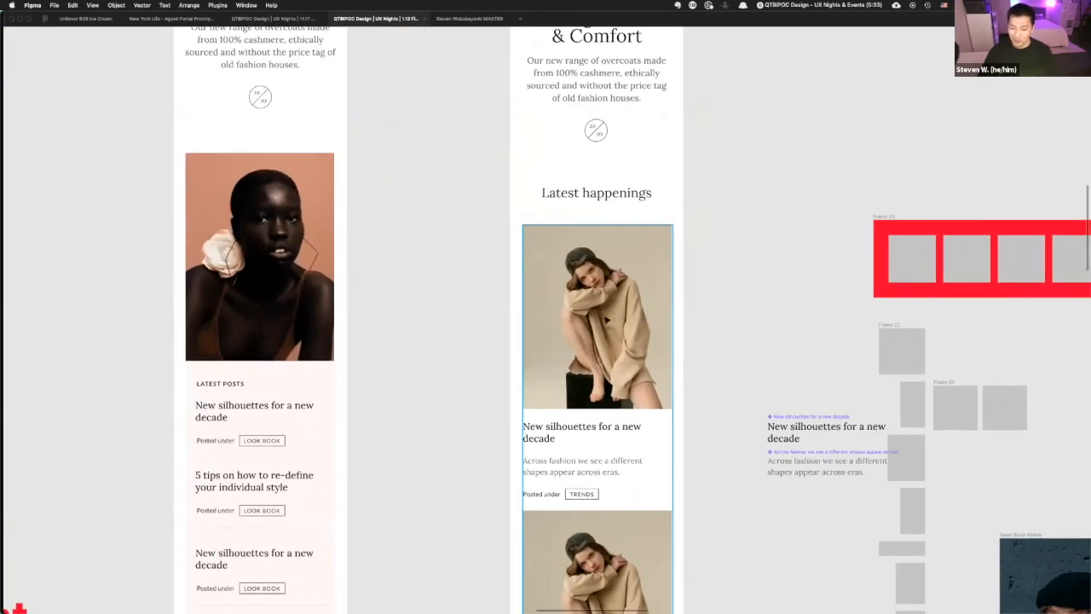
scroll(560, 292, down, 4)
scroll(532, 287, down, 10)
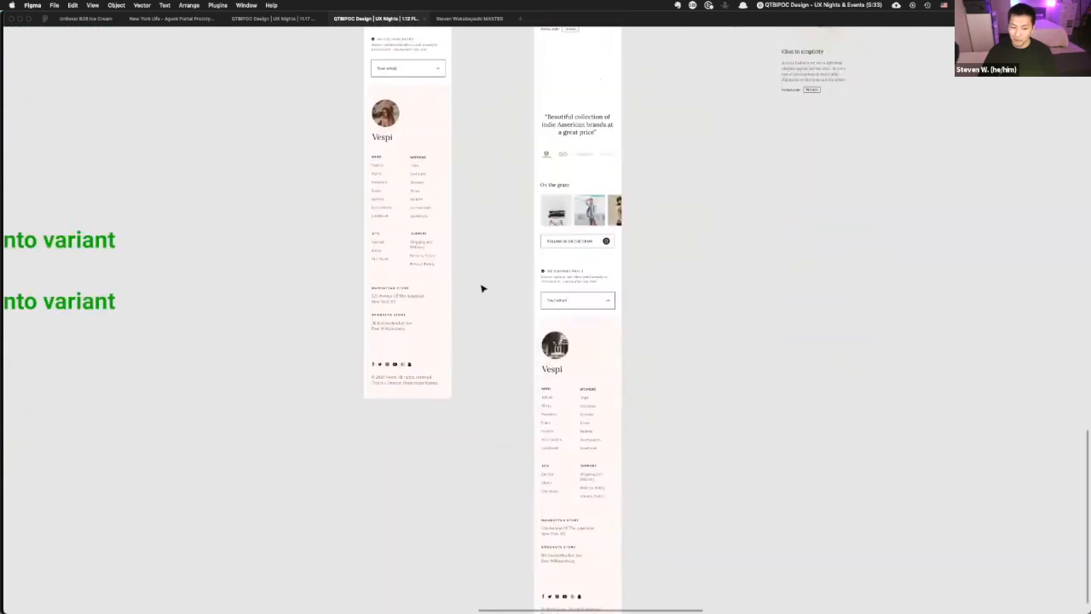
scroll(480, 294, up, 10)
scroll(485, 295, left, 8)
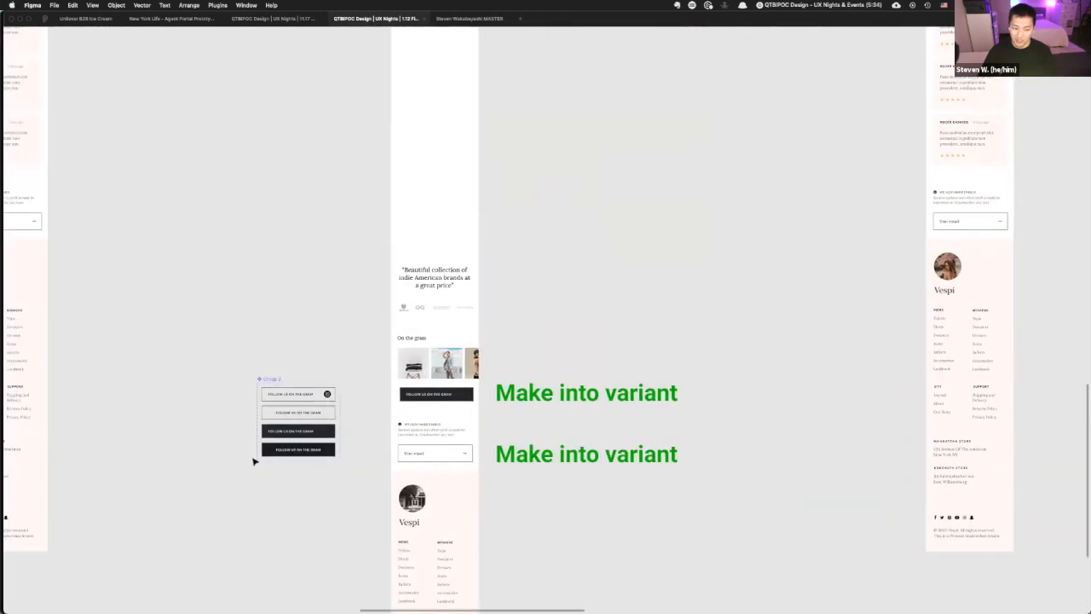
scroll(253, 458, up, 8)
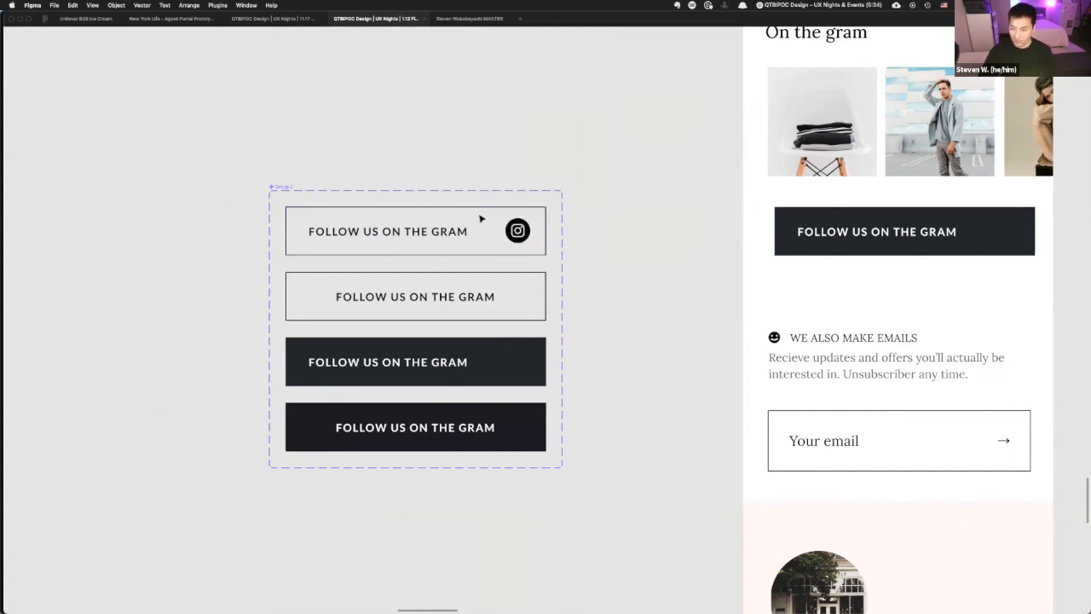
- Bring back the interface and add a layout grid to the white button variant with the Instagram icon
key(super+backslash)
click(488, 220)
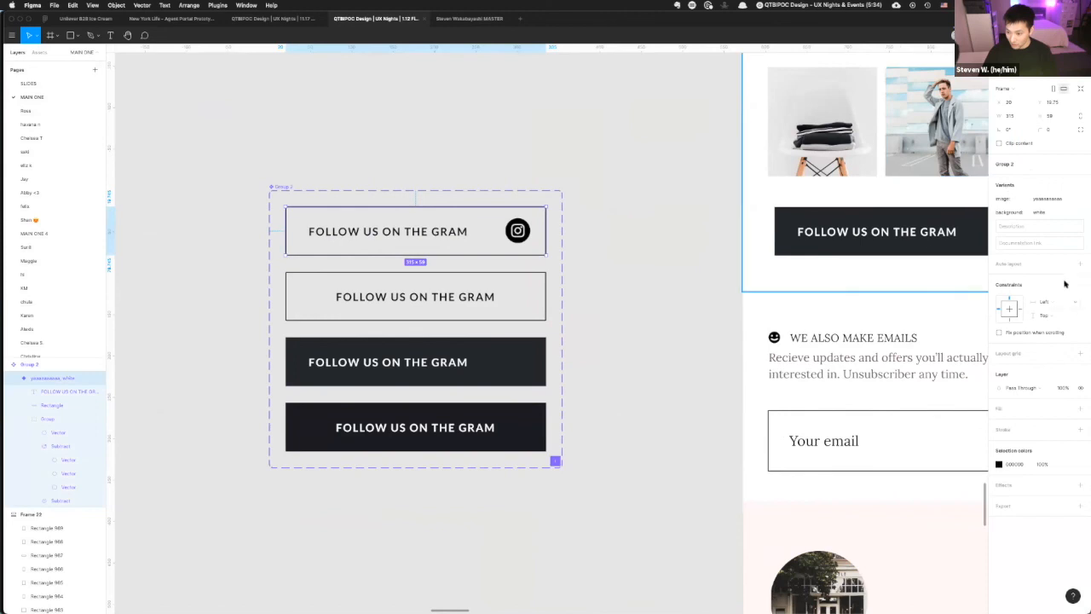
click(1067, 354)
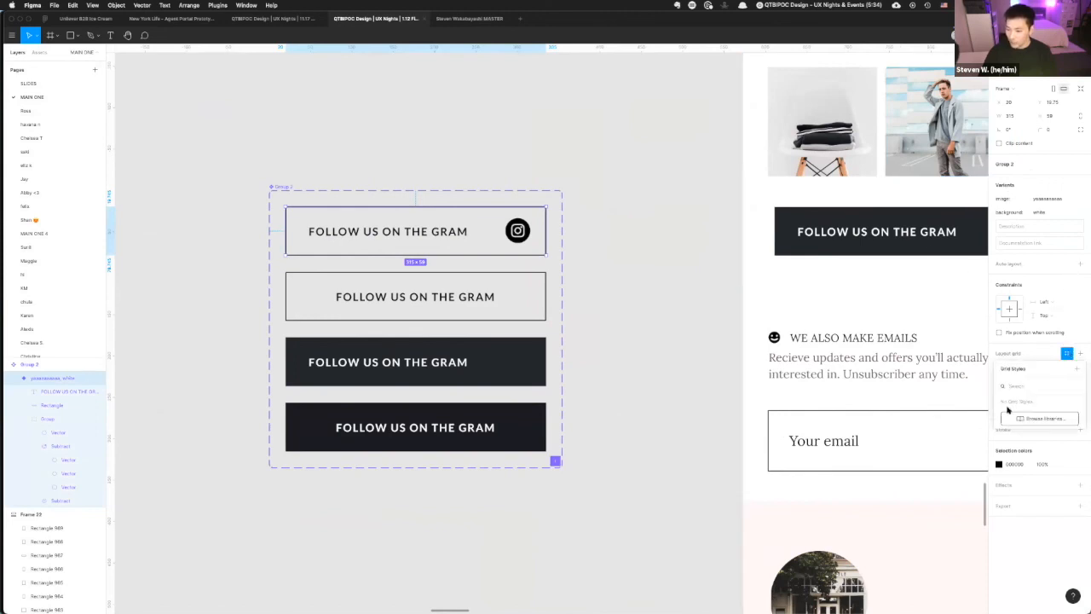
click(1080, 353)
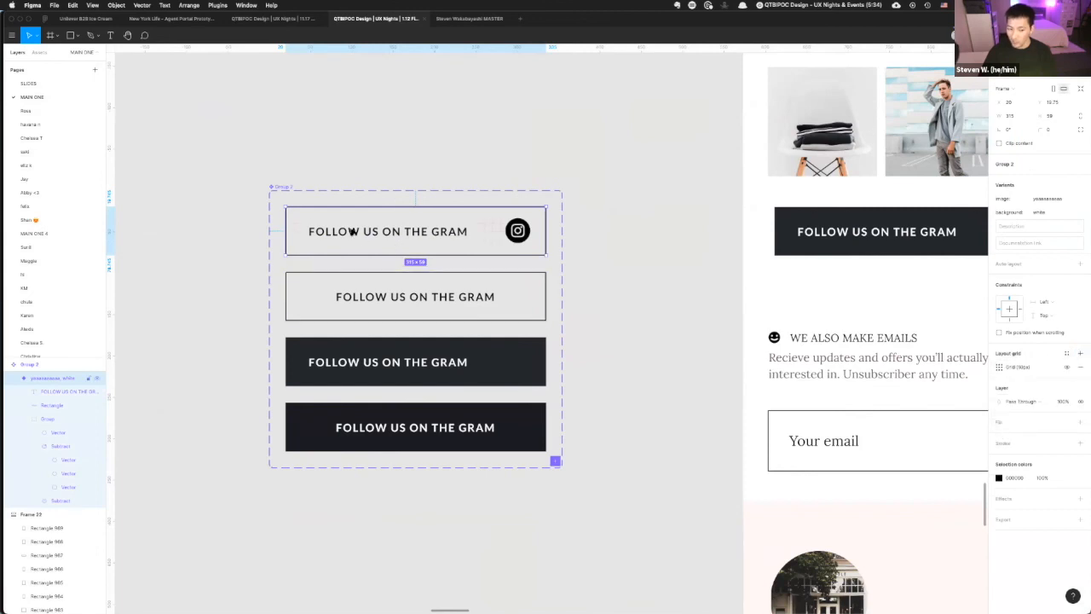
- Change the button variant's layout grid to columns with a count of 1 and a margin of 20, and clear the selection
click(1002, 368)
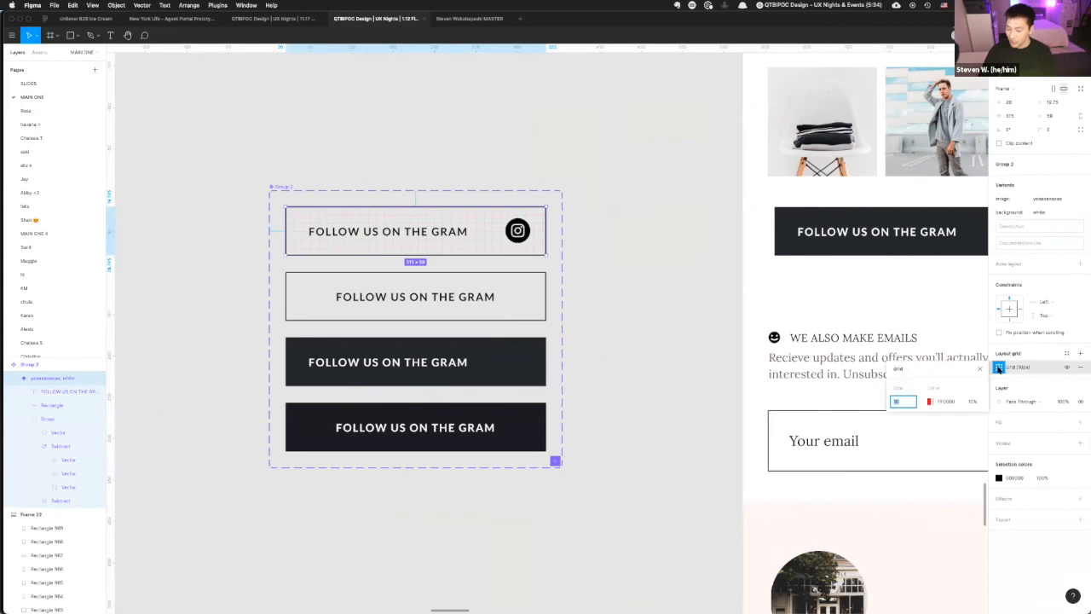
click(913, 369)
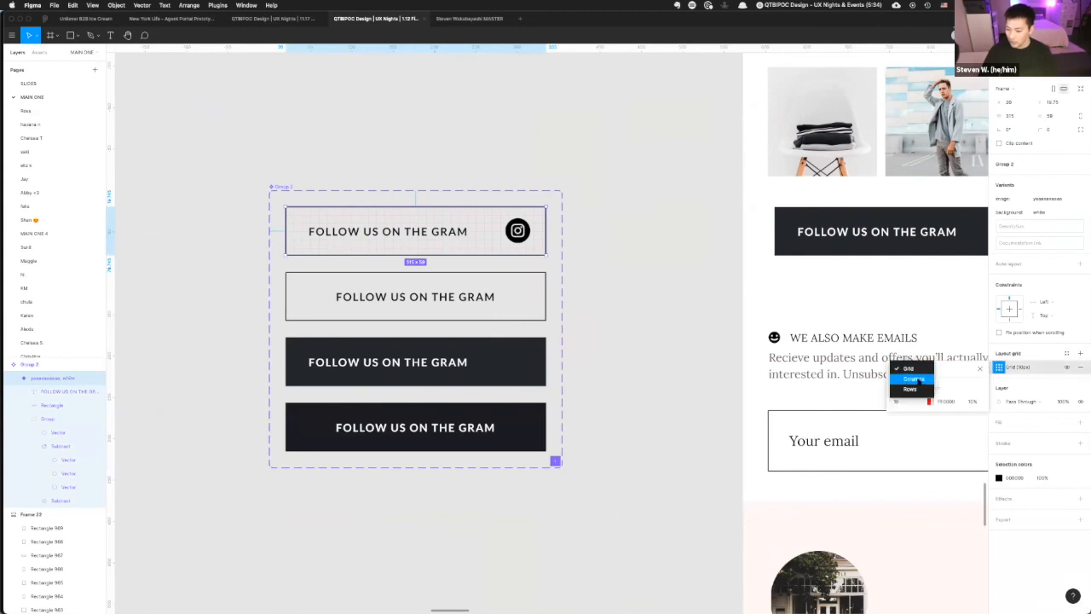
click(914, 380)
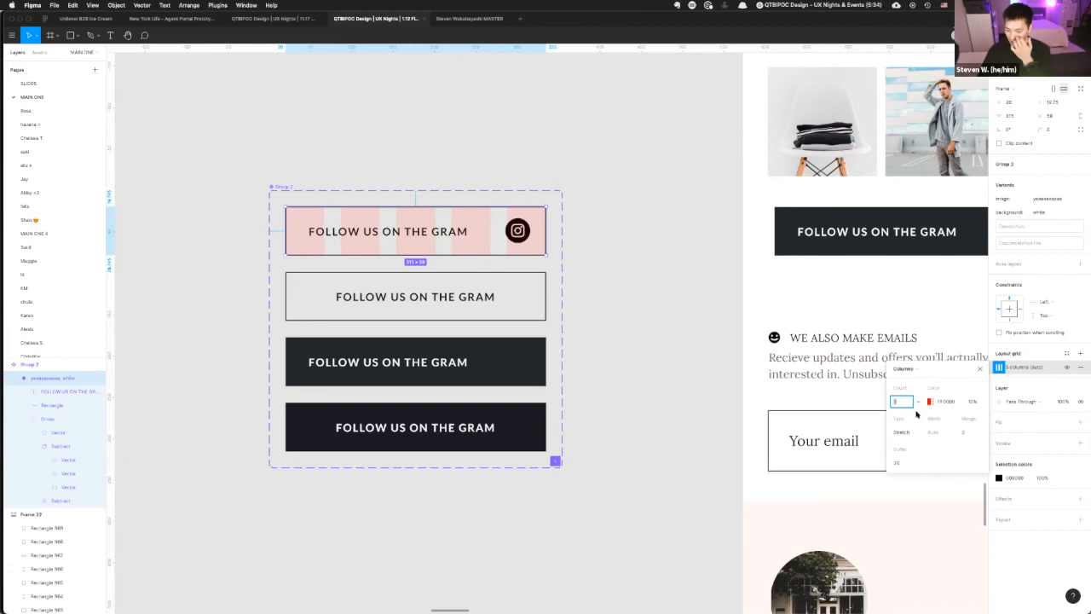
text(1)
click(971, 432)
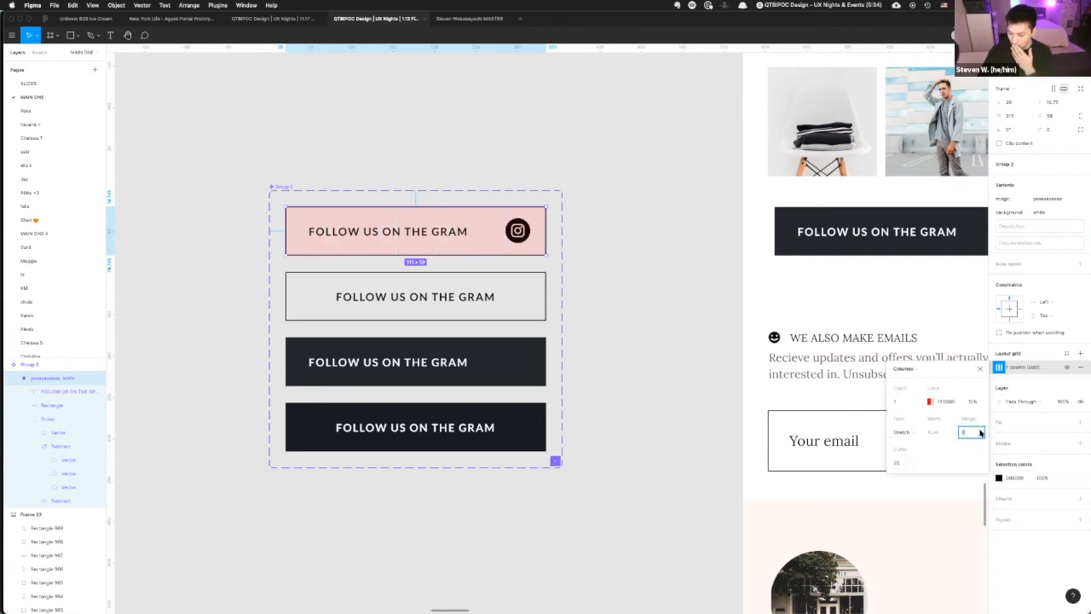
text(20)
key(Return)
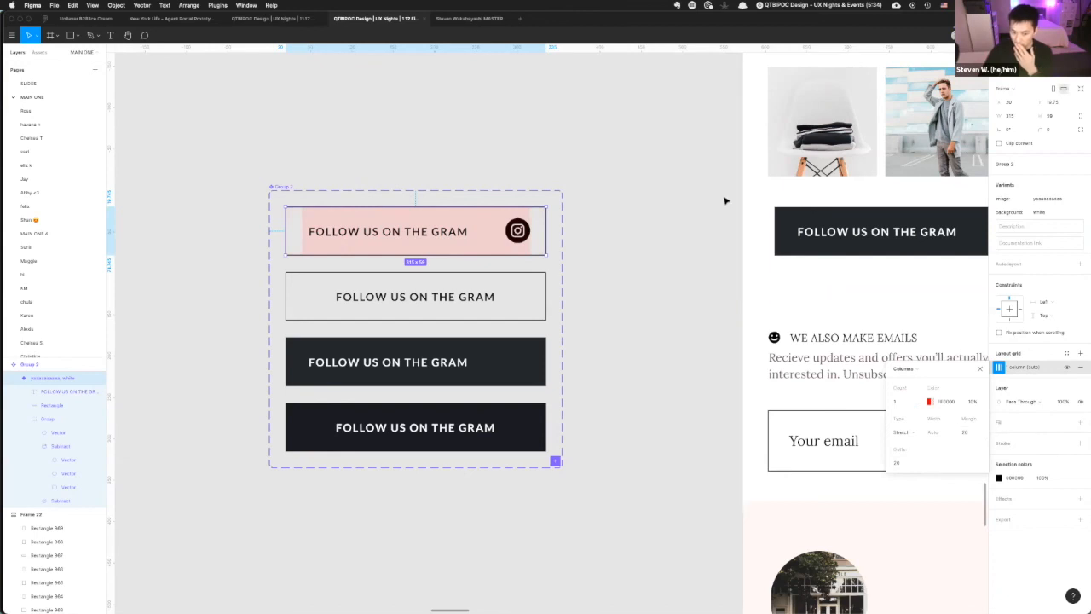
click(647, 161)
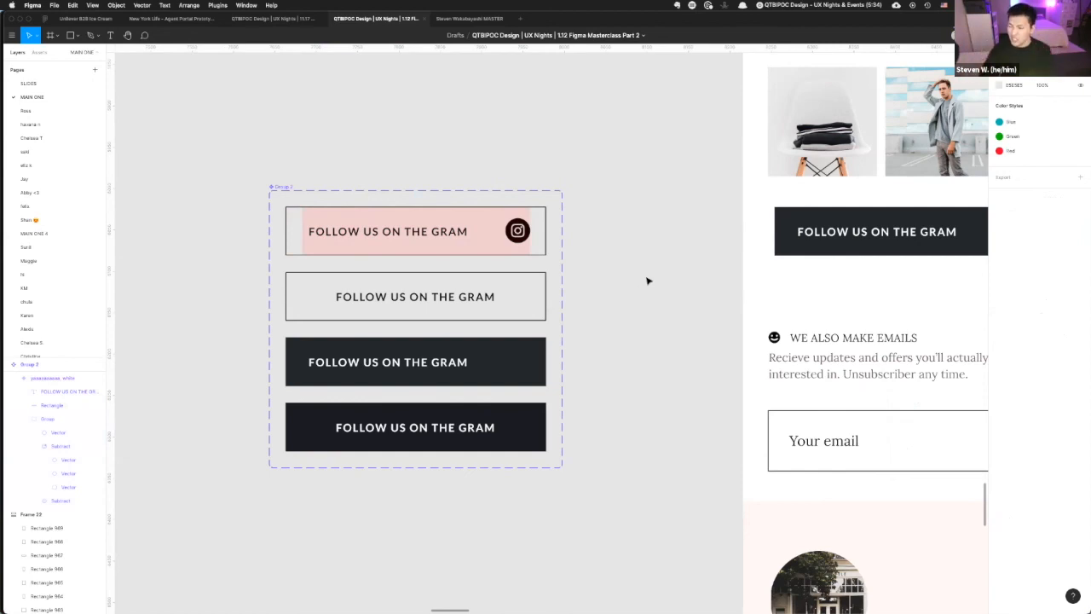
- Place a copy of the icon button variant below the component set and narrow it to about 215 px wide
click(360, 218)
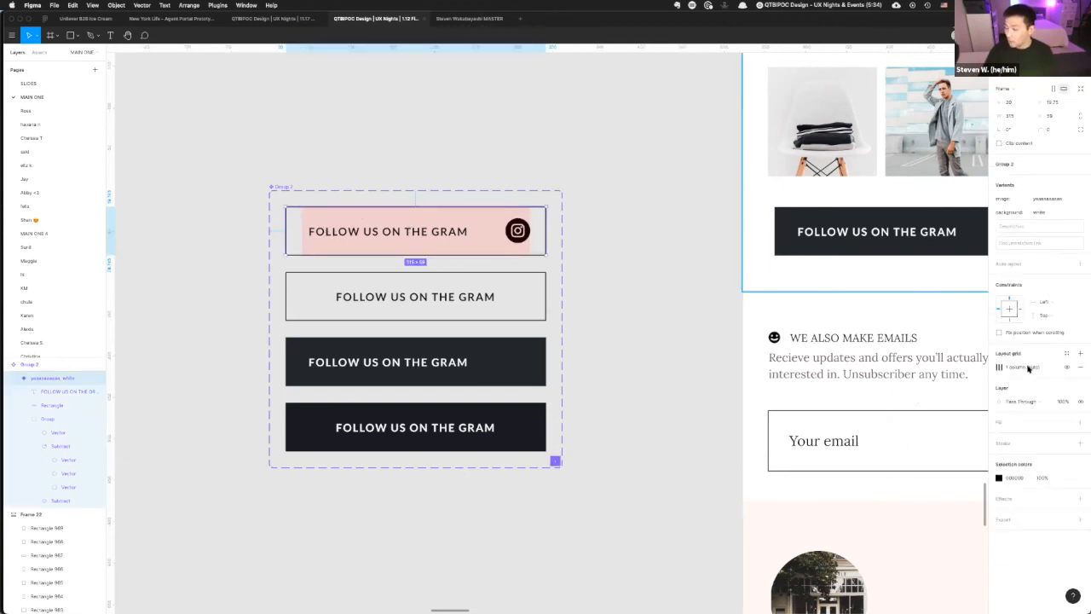
click(619, 179)
click(383, 220)
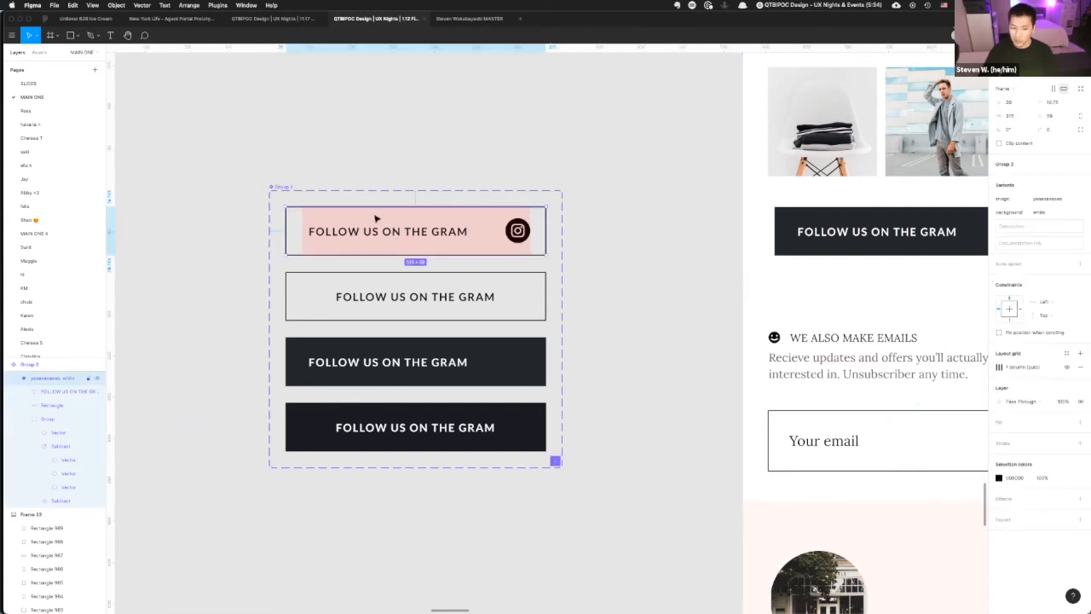
drag(691, 213, 429, 536)
scroll(554, 537, down, 3)
drag(517, 336, 531, 424)
drag(638, 416, 558, 424)
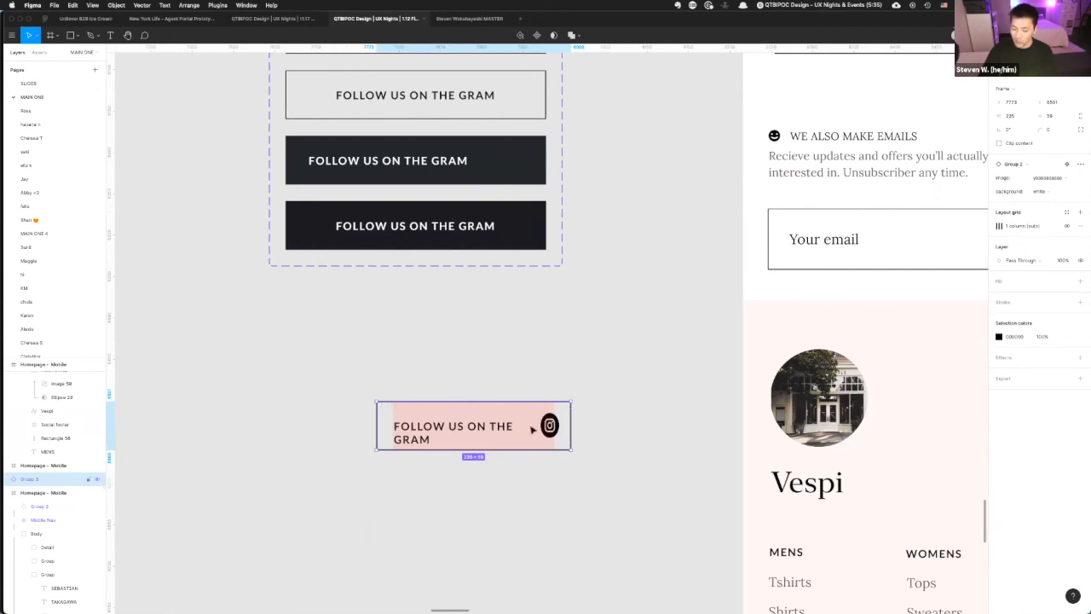
drag(531, 425, 554, 427)
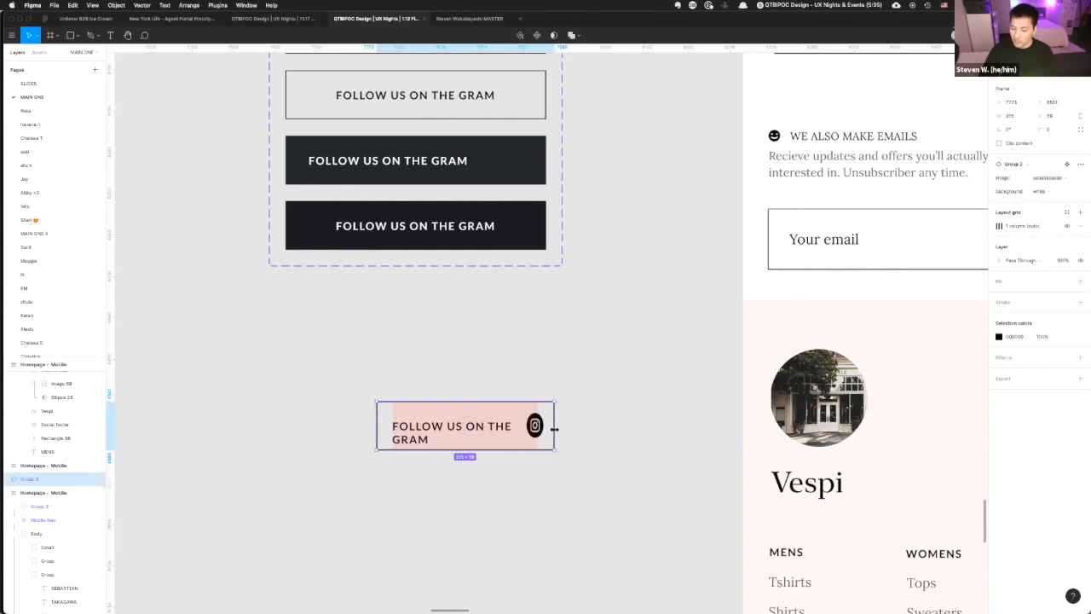
scroll(426, 341, down, 3)
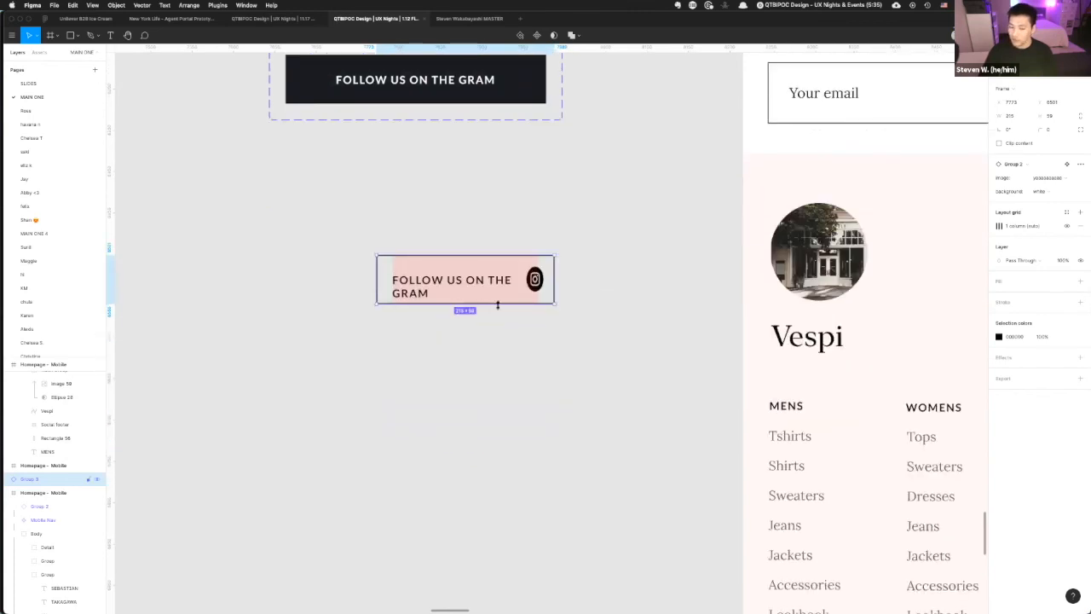
scroll(498, 305, up, 5)
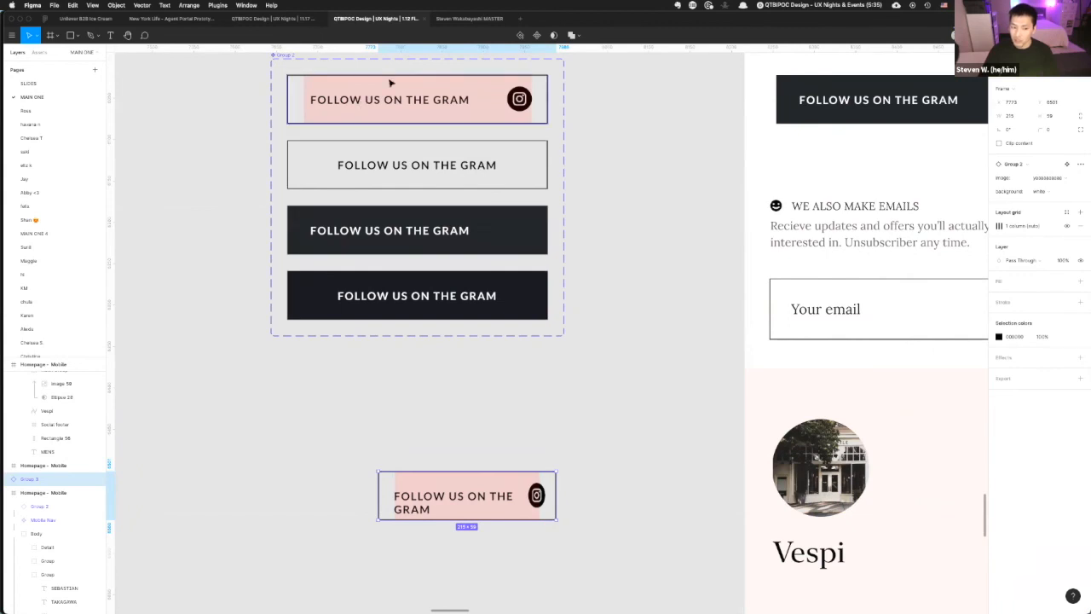
click(390, 83)
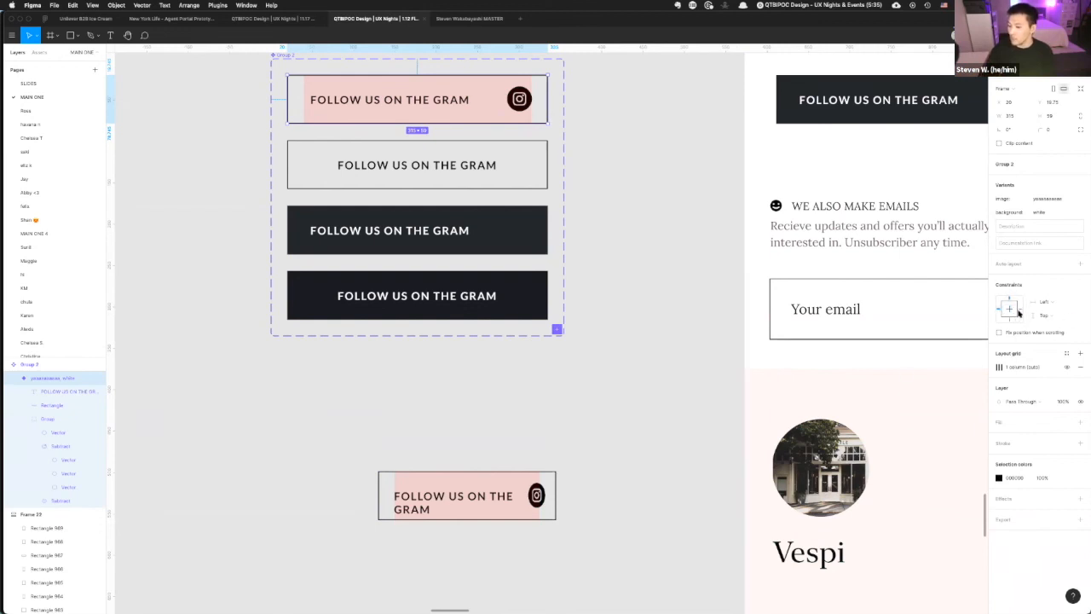
- Move the narrowed button copy beside the component set and add three resized copies, two of them about 114 × 122 px
scroll(619, 335, down, 3)
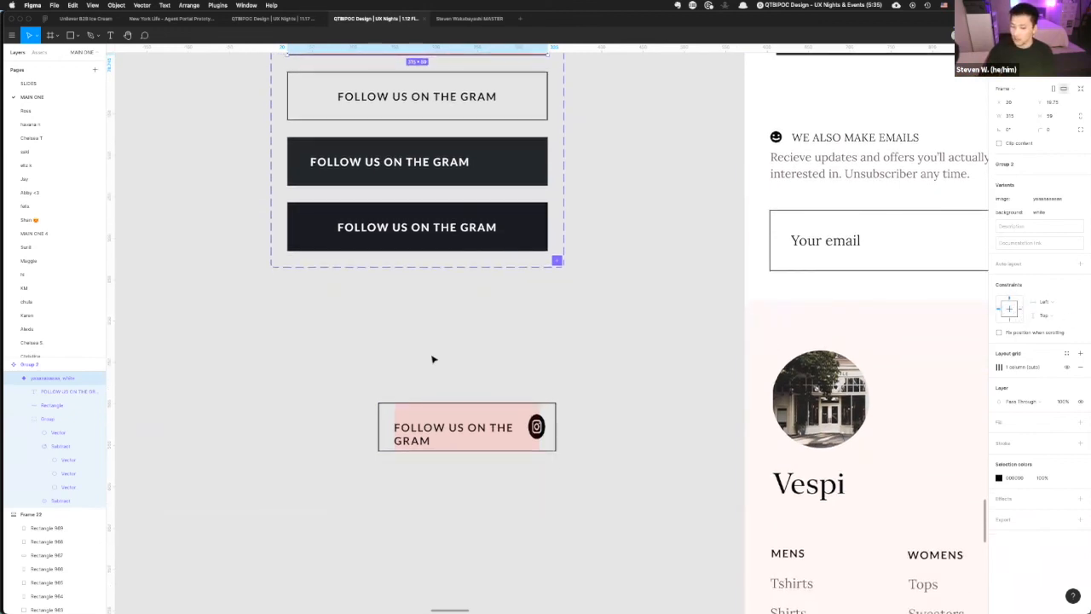
drag(493, 374, 361, 311)
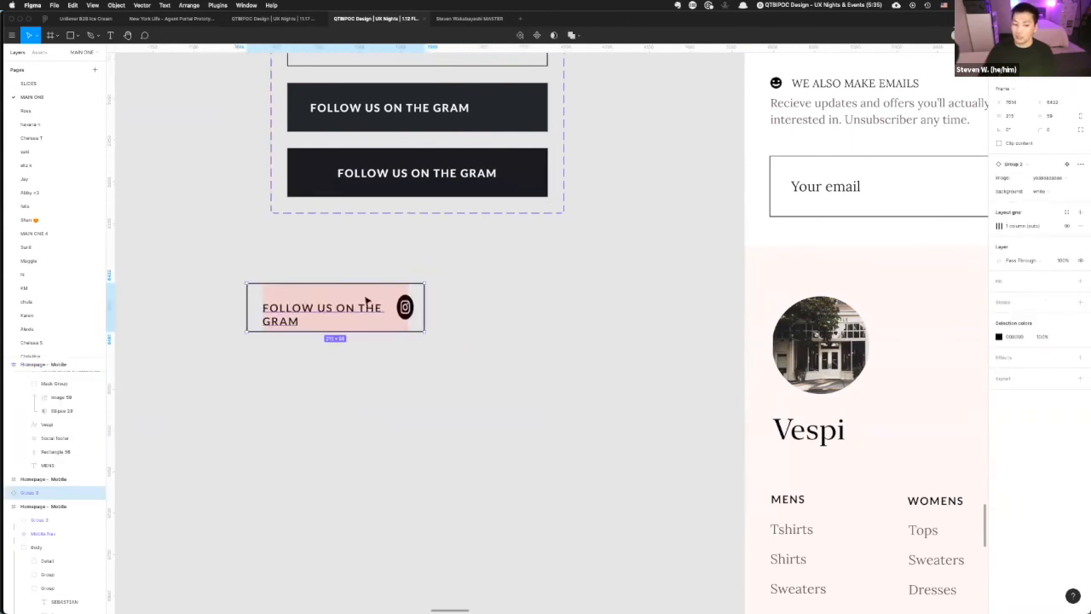
scroll(361, 311, down, 3)
drag(332, 100, 195, 111)
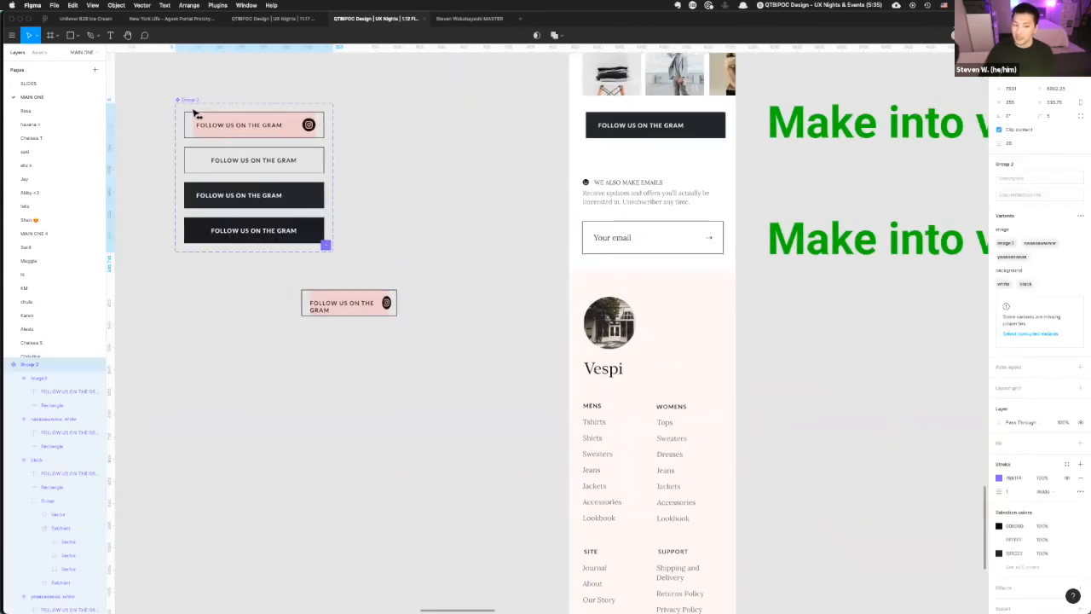
drag(334, 310, 503, 181)
alt+drag(394, 129, 474, 222)
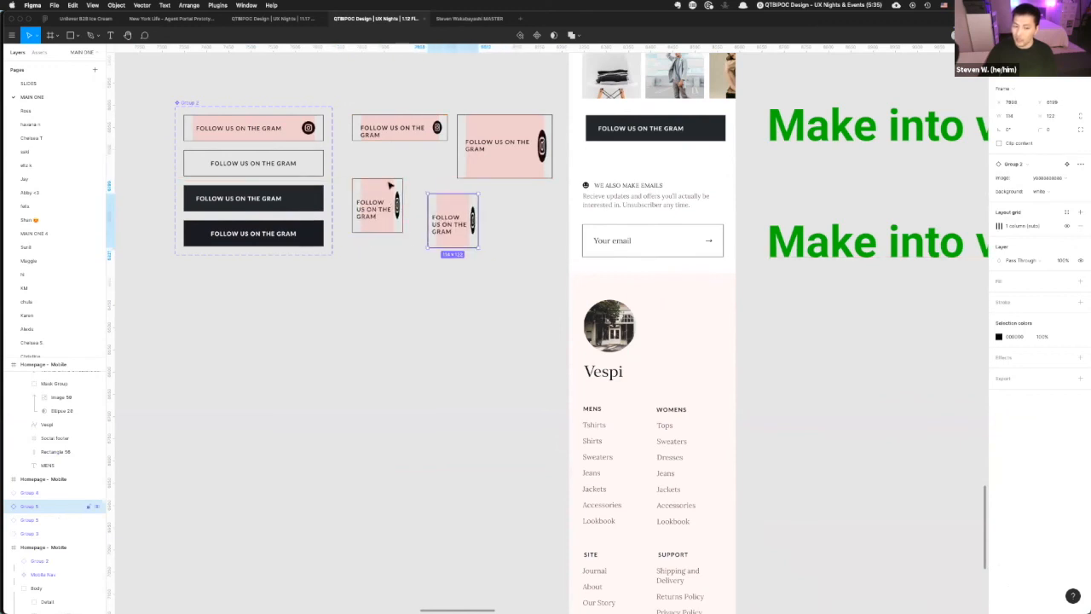
scroll(256, 132, up, 3)
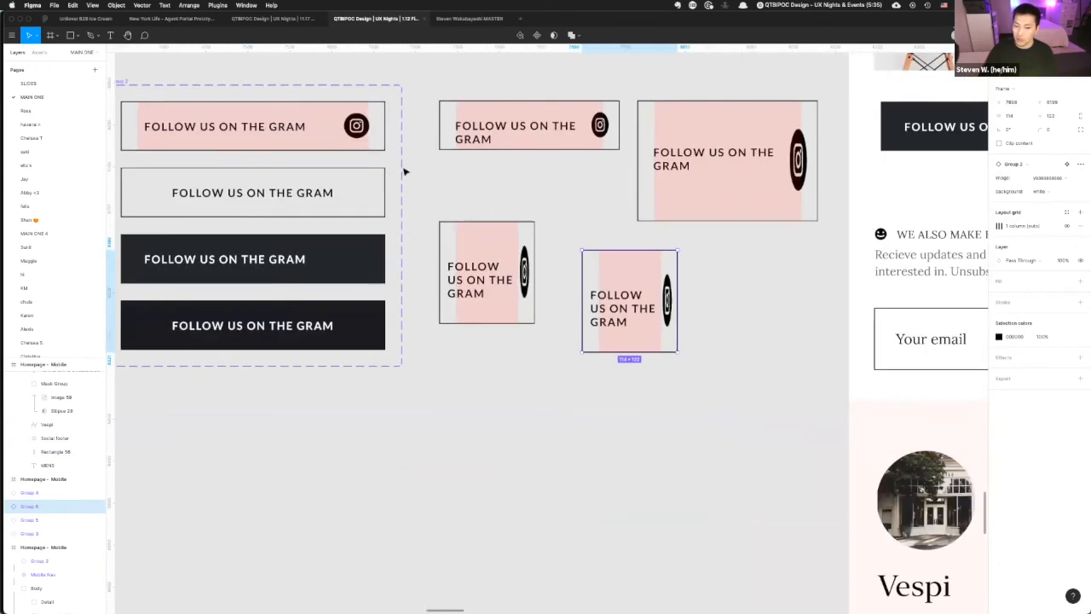
- Try left-top and right-bottom constraints on the icon variant's "FOLLOW US ON THE GRAM" text, and set them to Left and Bottom
double_click(179, 126)
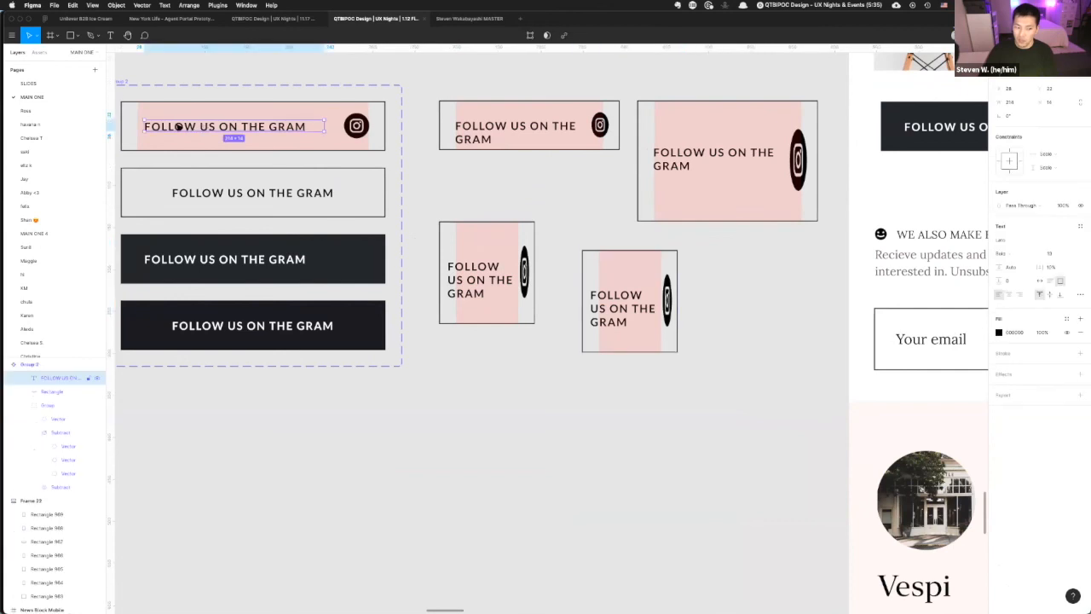
click(1001, 162)
click(1010, 151)
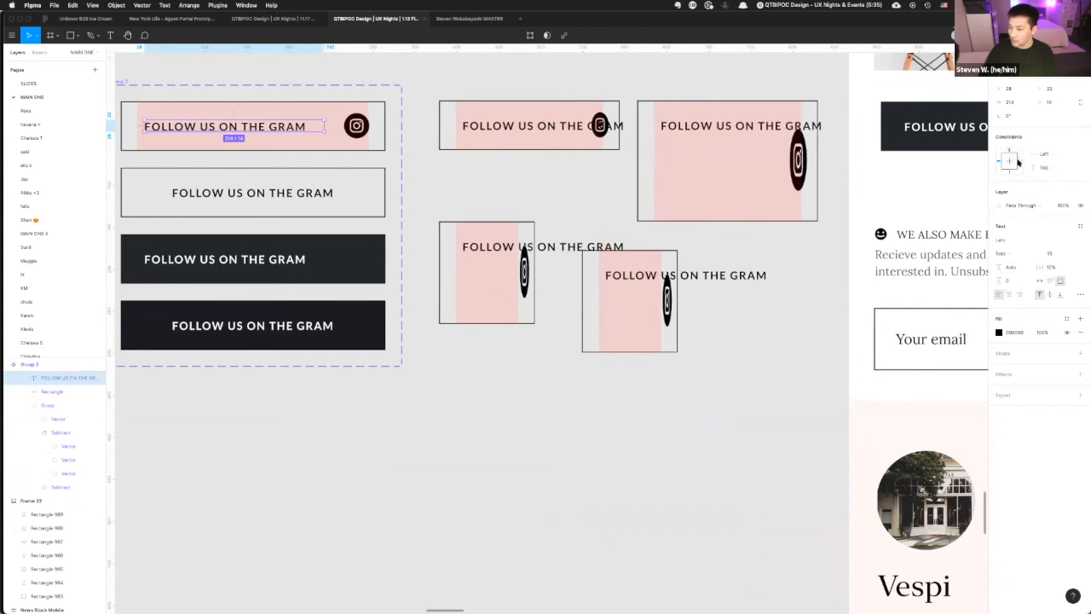
click(1018, 162)
click(1010, 173)
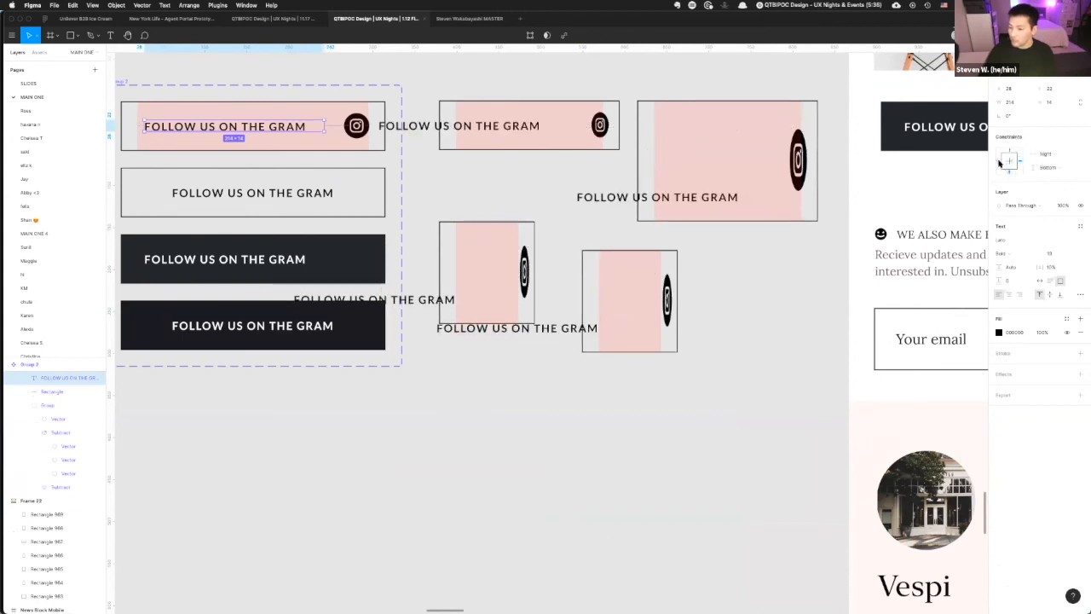
click(1000, 162)
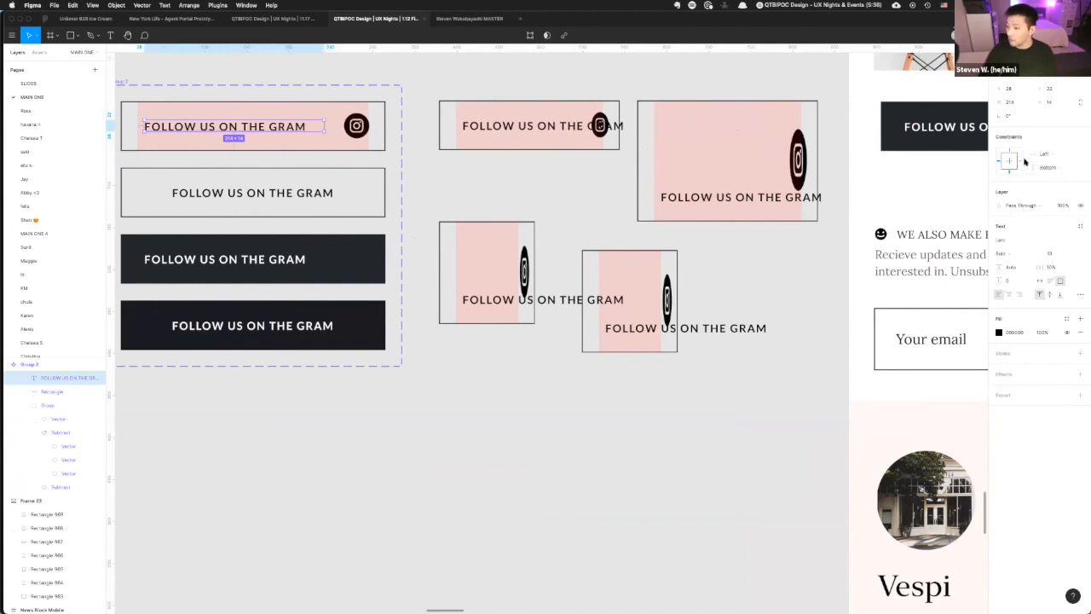
- Delete the four resized button copies beside the component set
scroll(623, 237, down, 5)
drag(551, 146, 700, 331)
key(Delete)
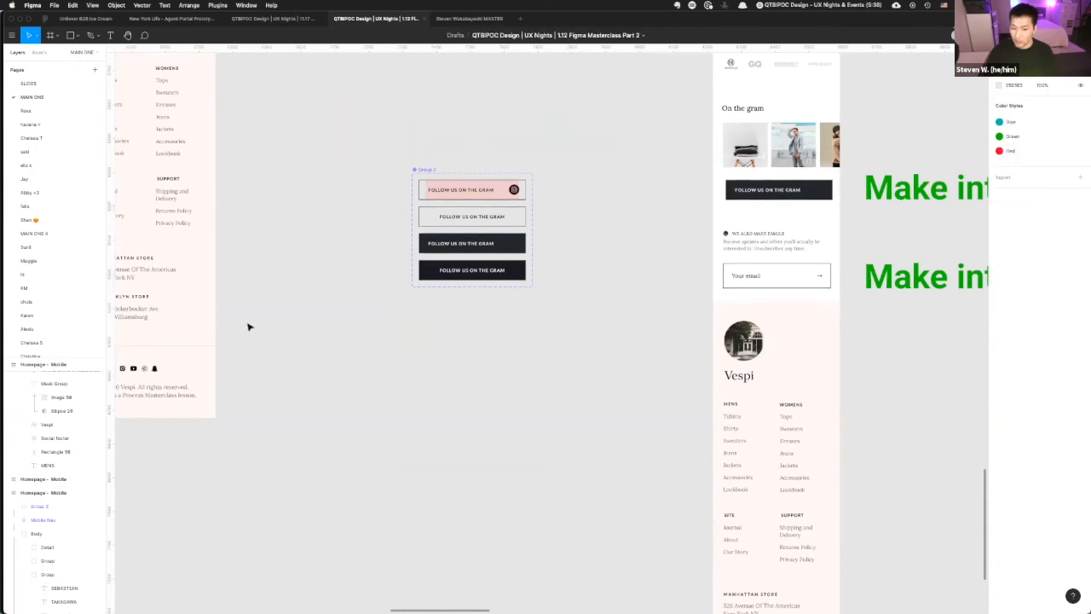
- Place four full-size copies of the icon button variant in a column beside the component set, and select the uppermost one
scroll(468, 169, up, 5)
drag(417, 214, 738, 159)
drag(762, 244, 753, 370)
click(861, 171)
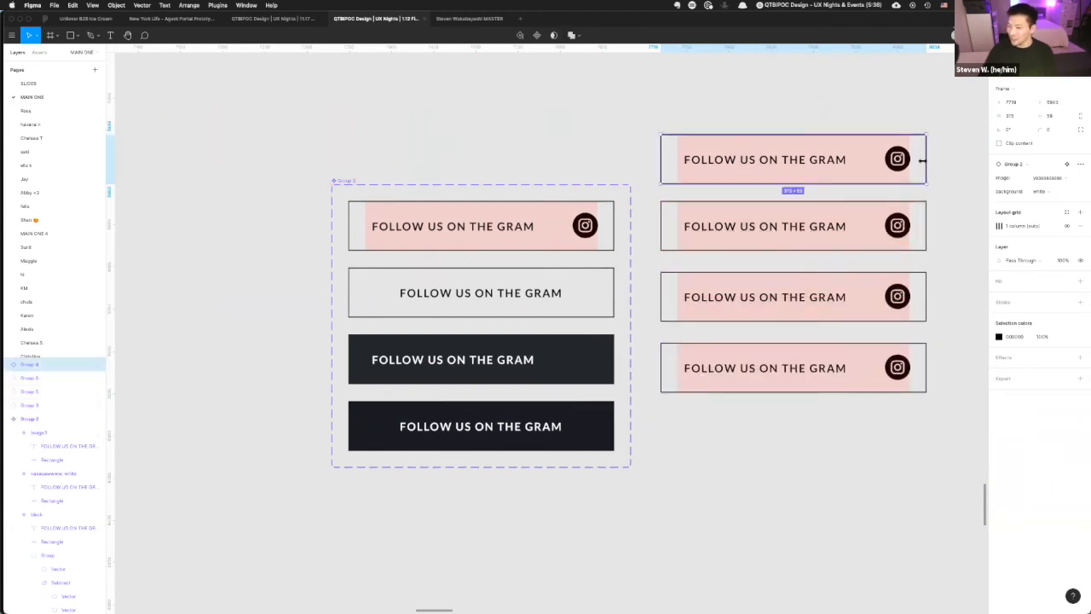
- Narrow the uppermost button copy to about 110 px wide and make the second copy narrower and taller
drag(922, 160, 753, 159)
click(844, 220)
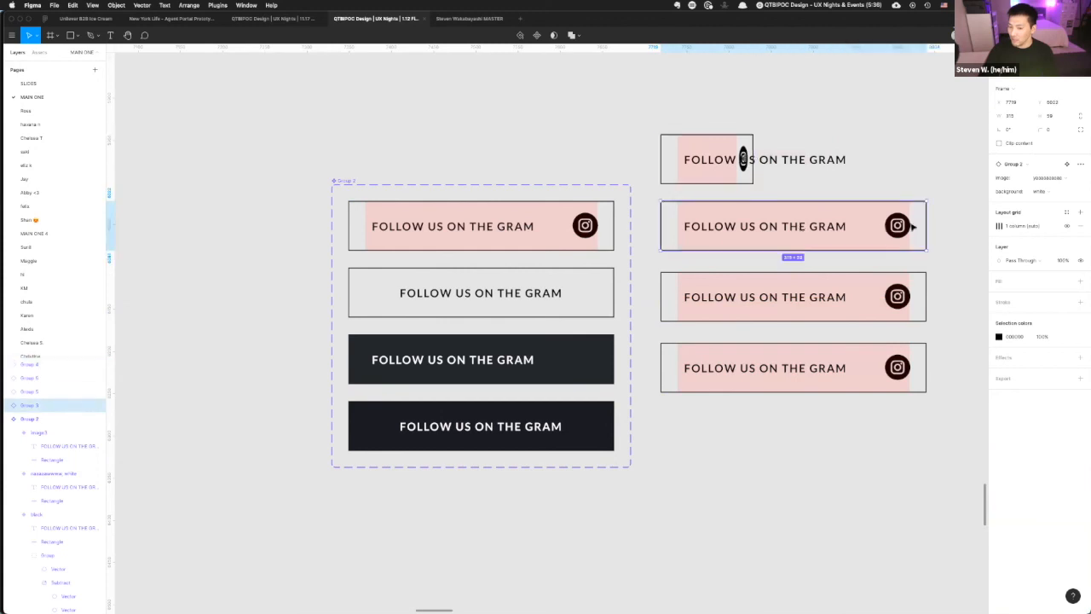
drag(921, 248, 789, 282)
- Make the third button copy taller and move it above the others, and resize the fourth to about 188 × 130 px beside the second
click(921, 304)
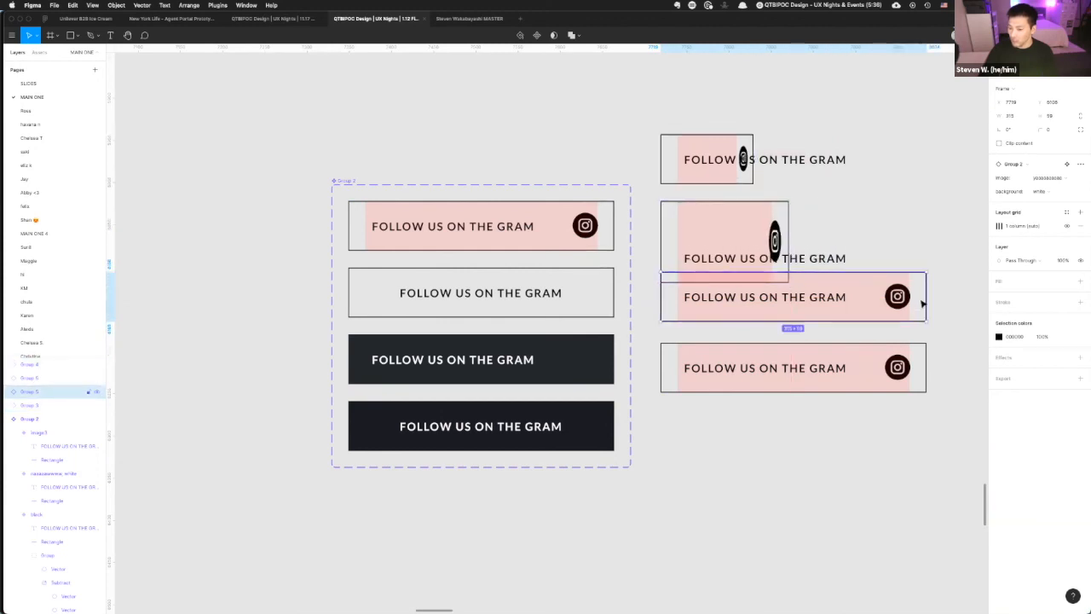
drag(928, 271, 883, 227)
drag(823, 244, 938, 136)
click(928, 344)
drag(866, 314, 802, 300)
drag(728, 341, 891, 281)
- Set the horizontal constraint of the Instagram icon group in the white icon variant to Right
scroll(921, 278, up, 3)
scroll(881, 261, right, 3)
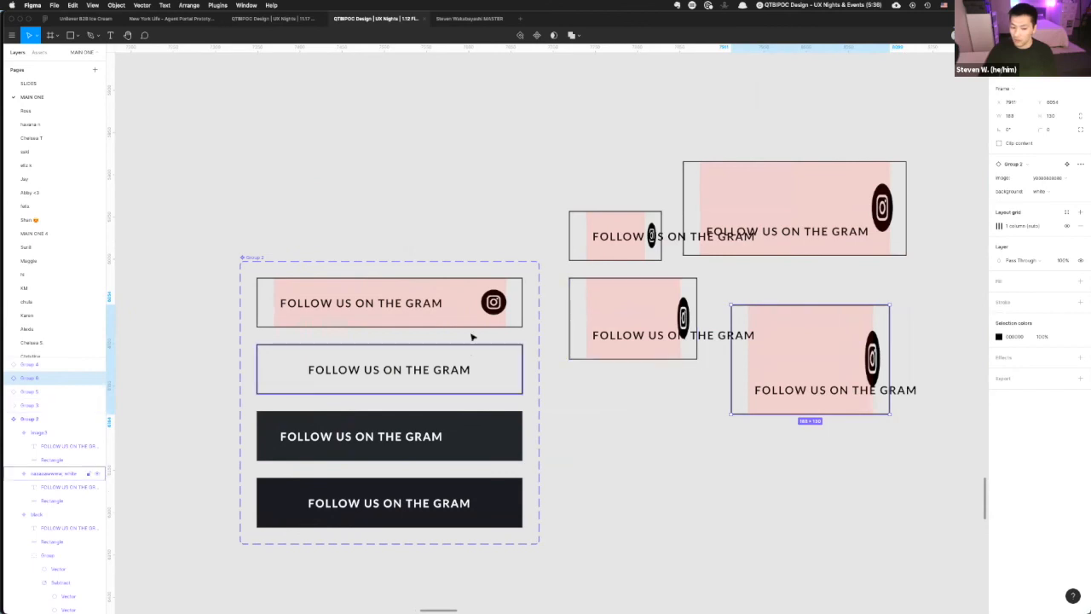
super+click(411, 308)
super+click(494, 302)
ctrl+scroll(494, 303, up, 5)
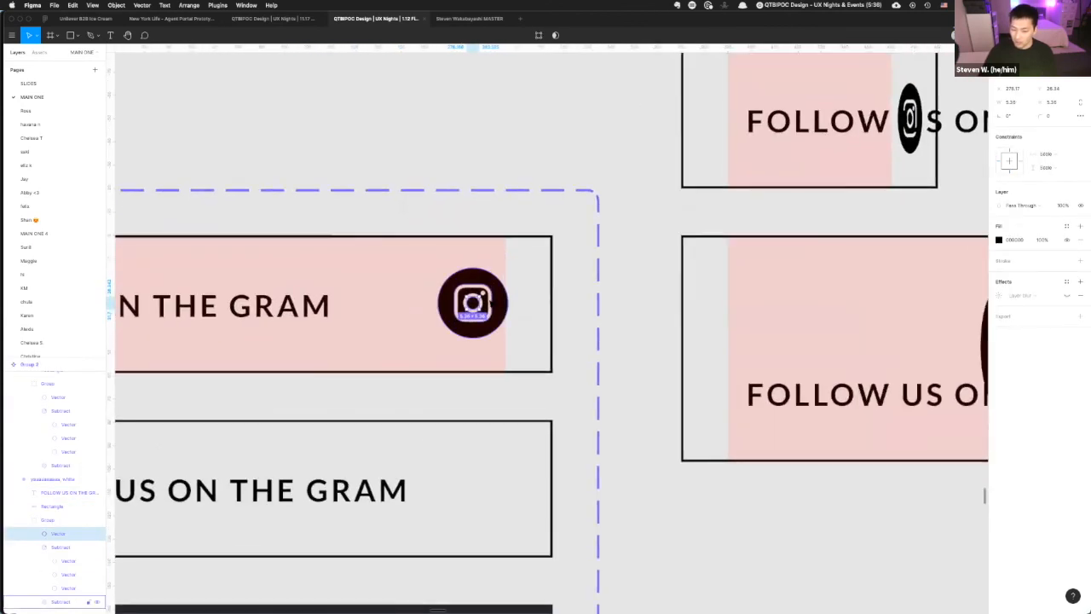
super+click(508, 304)
click(513, 306)
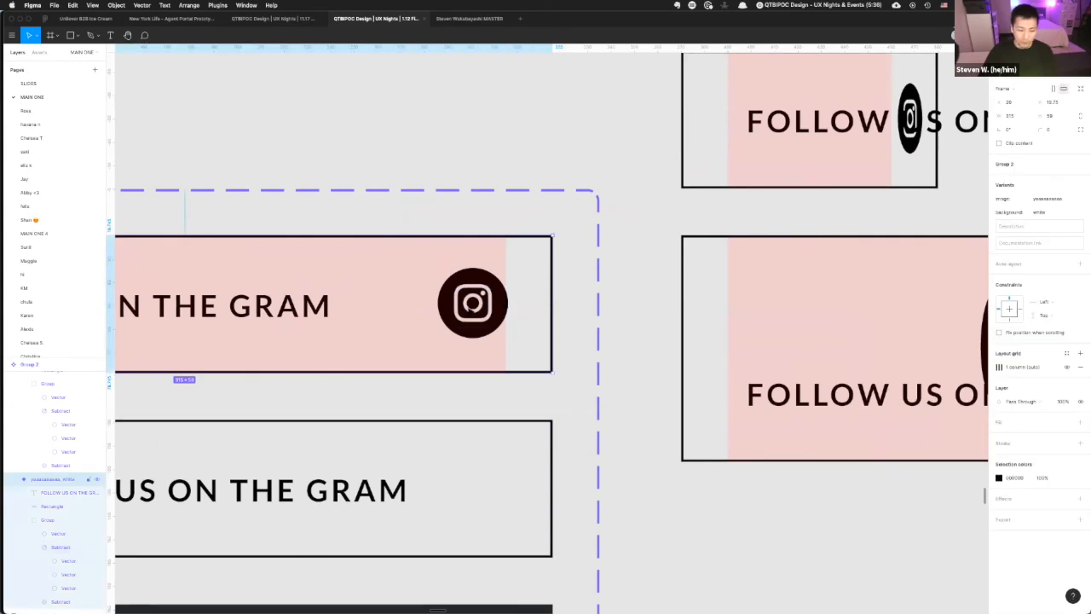
super+click(503, 304)
scroll(877, 210, right, 4)
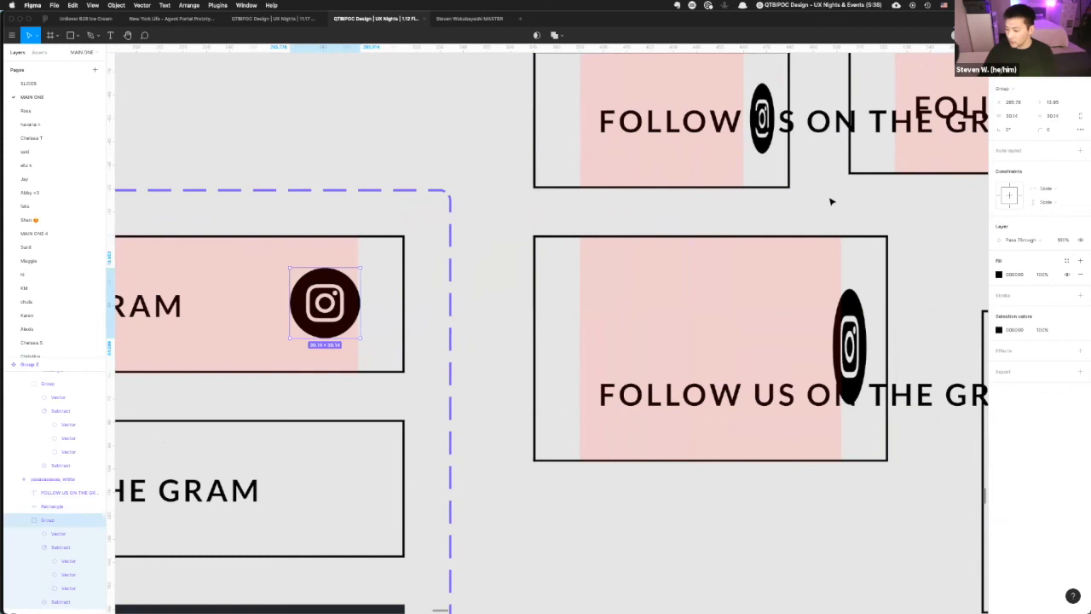
scroll(830, 202, down, 3)
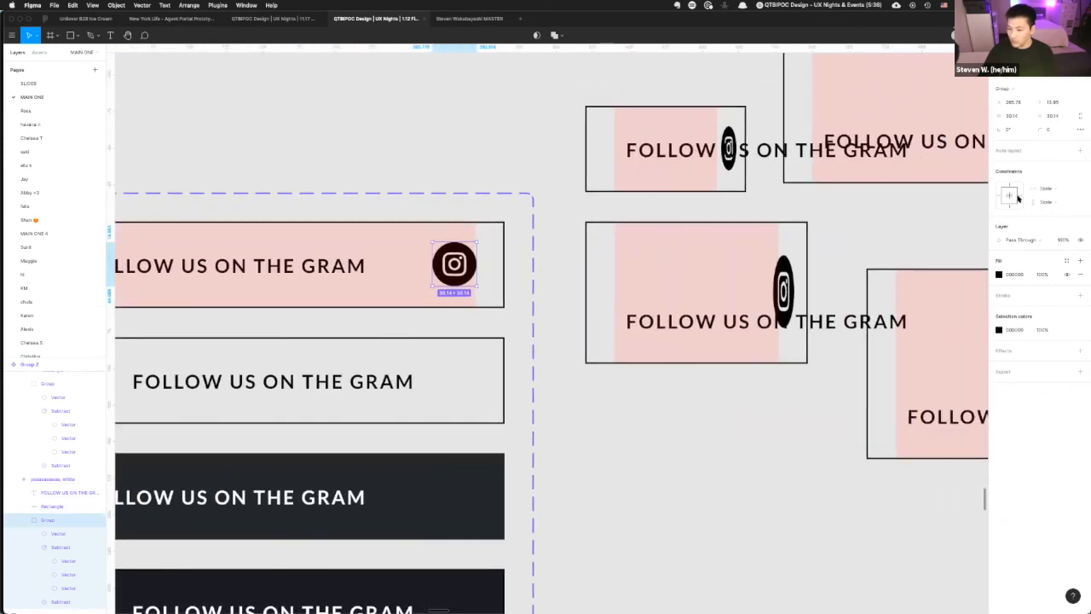
click(1017, 196)
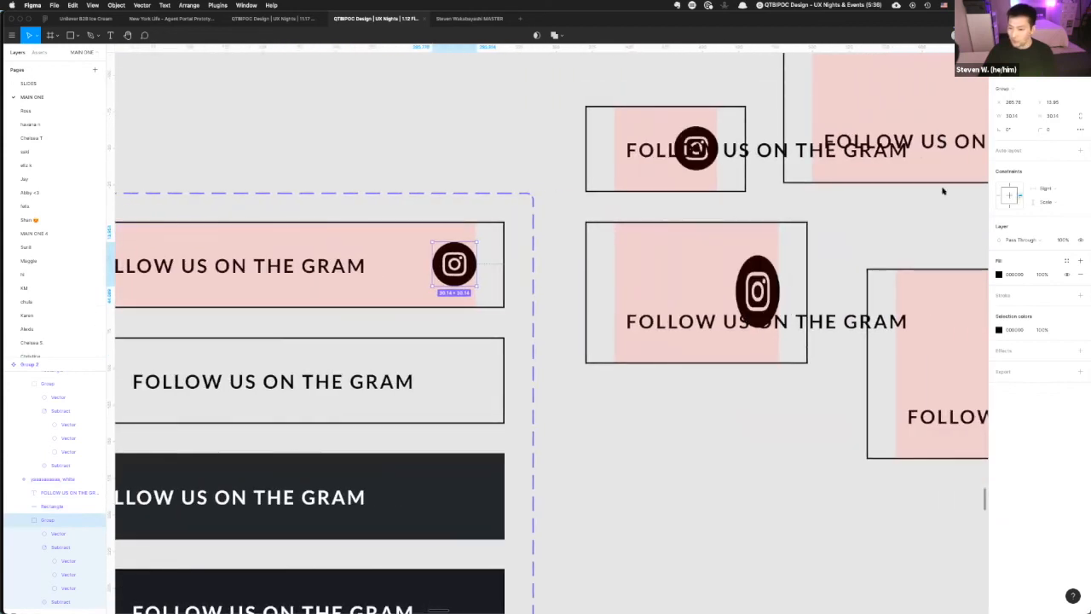
- Set the Instagram icon group's vertical constraint to Center in the white icon variant
scroll(746, 153, down, 3)
click(746, 153)
scroll(747, 153, right, 3)
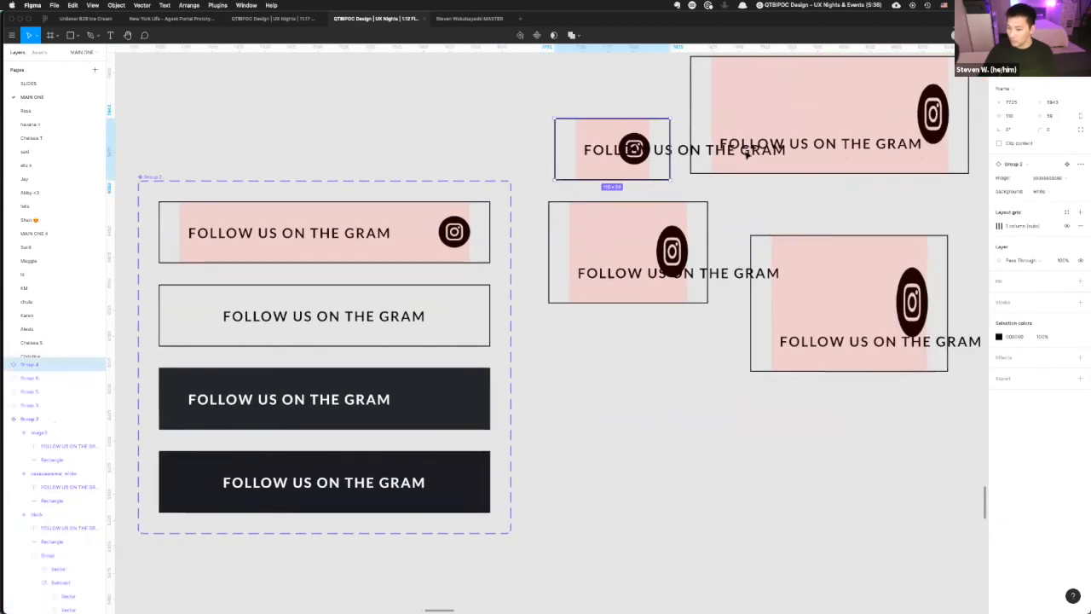
super+click(452, 232)
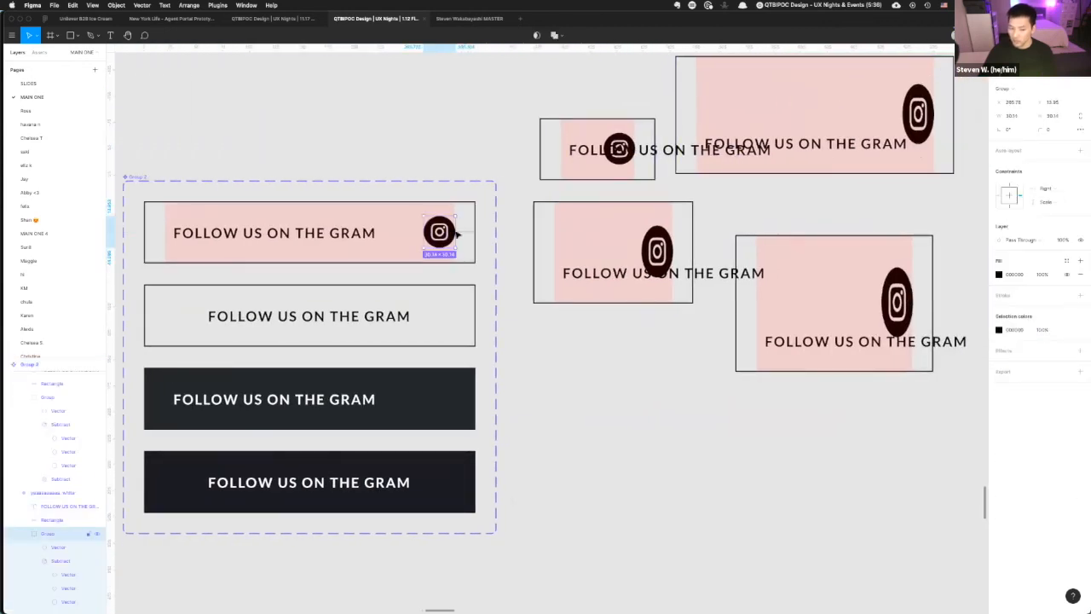
click(1057, 205)
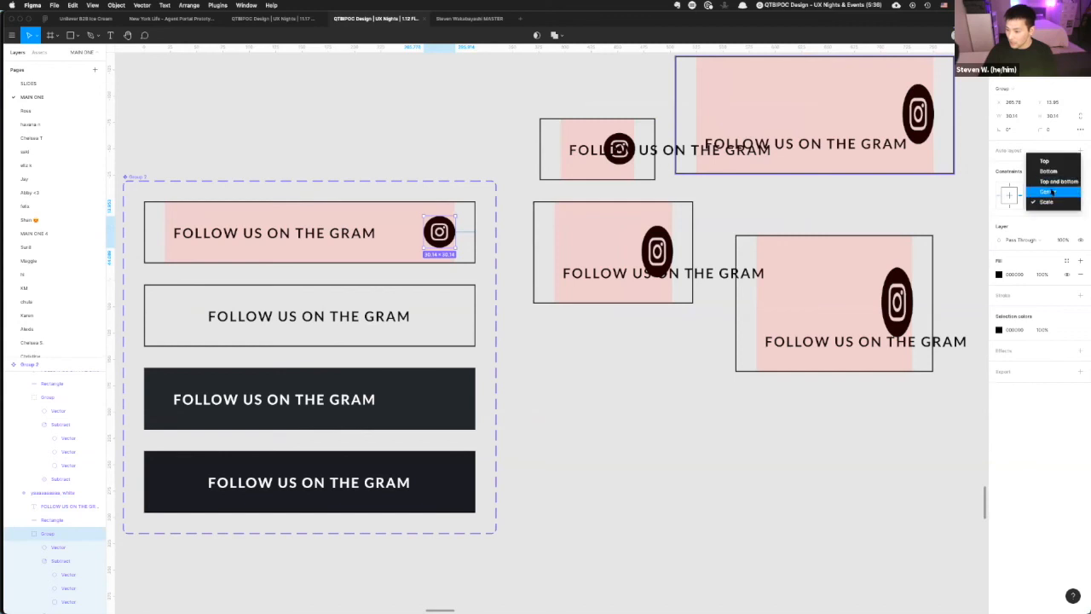
click(1052, 193)
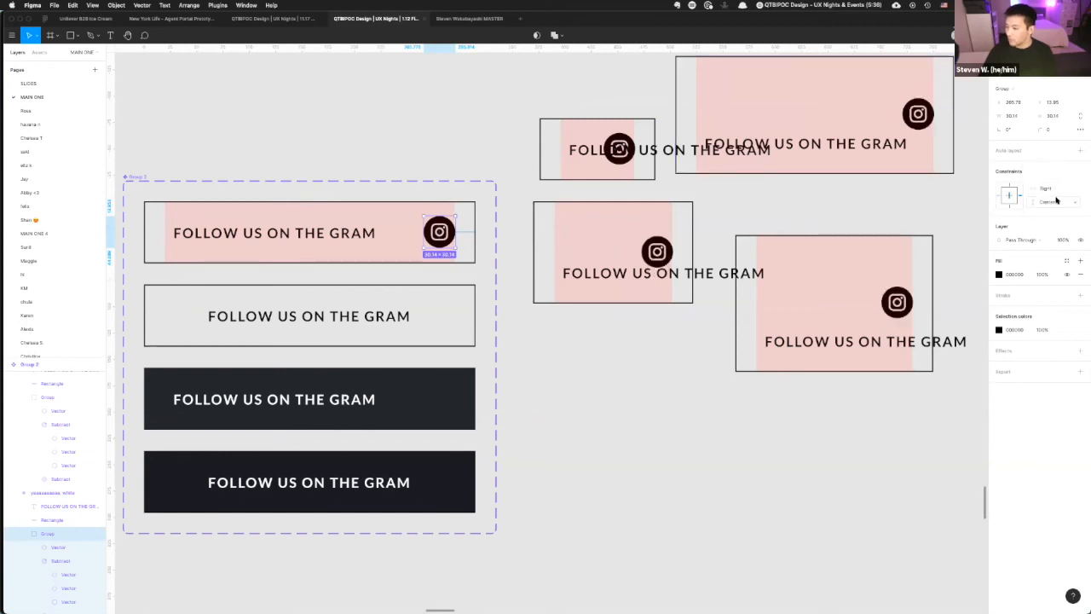
- Set the vertical constraint of the icon variant's "FOLLOW US ON THE GRAM" text to Center
click(311, 235)
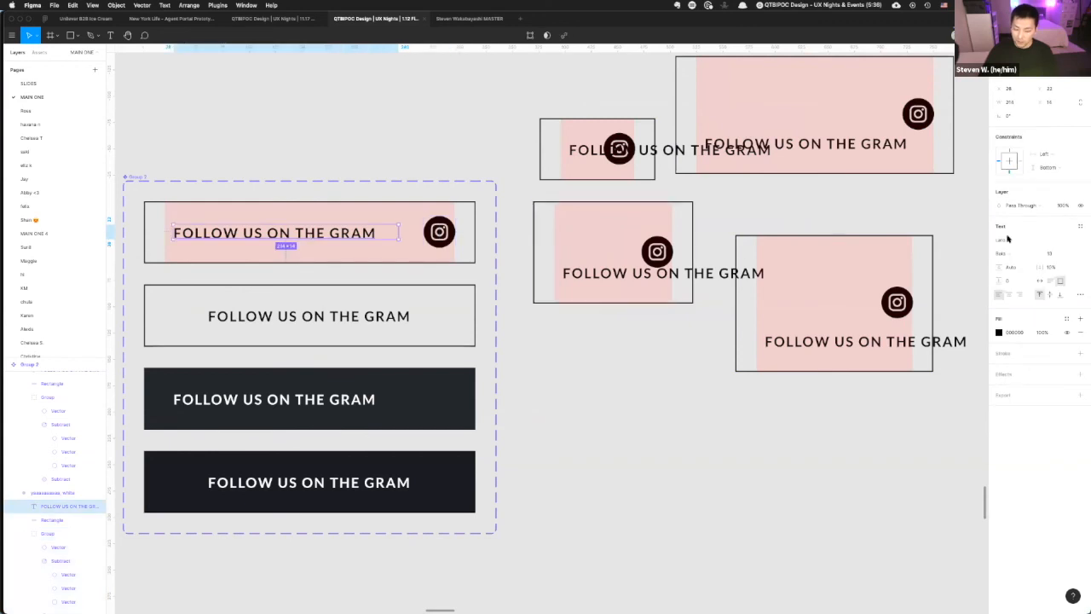
click(1056, 167)
click(1056, 188)
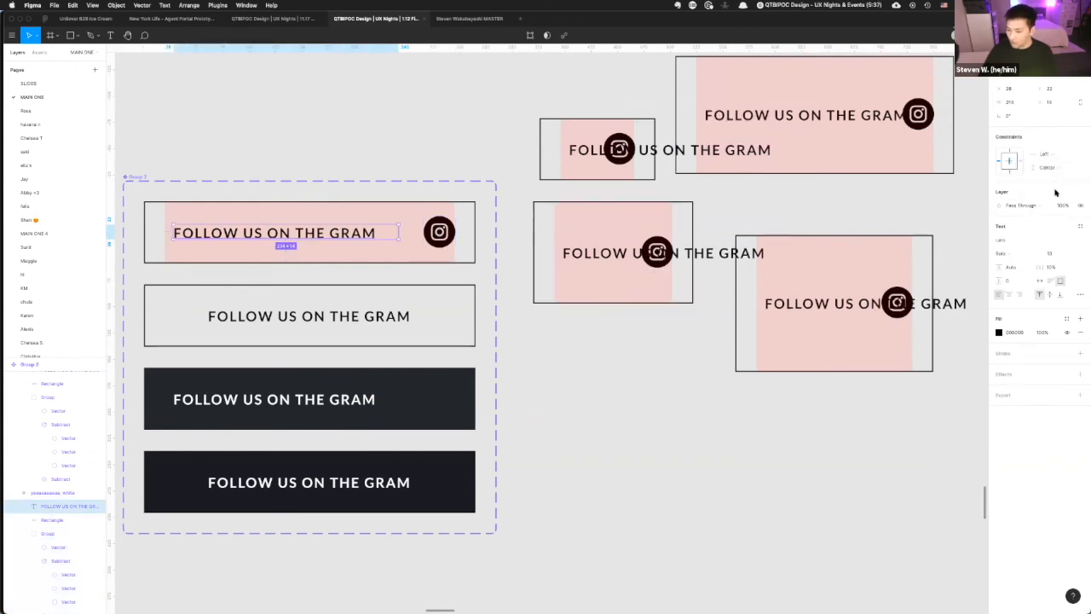
click(886, 384)
- Delete the four resized button copies beside the component set, and undo the deletion
scroll(752, 287, down, 5)
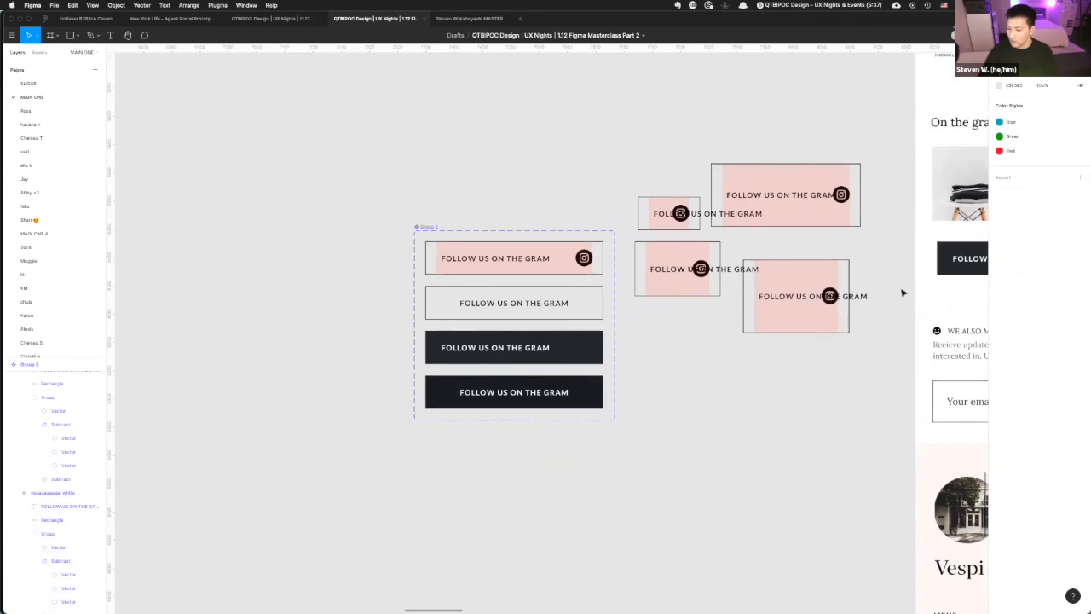
scroll(866, 292, right, 3)
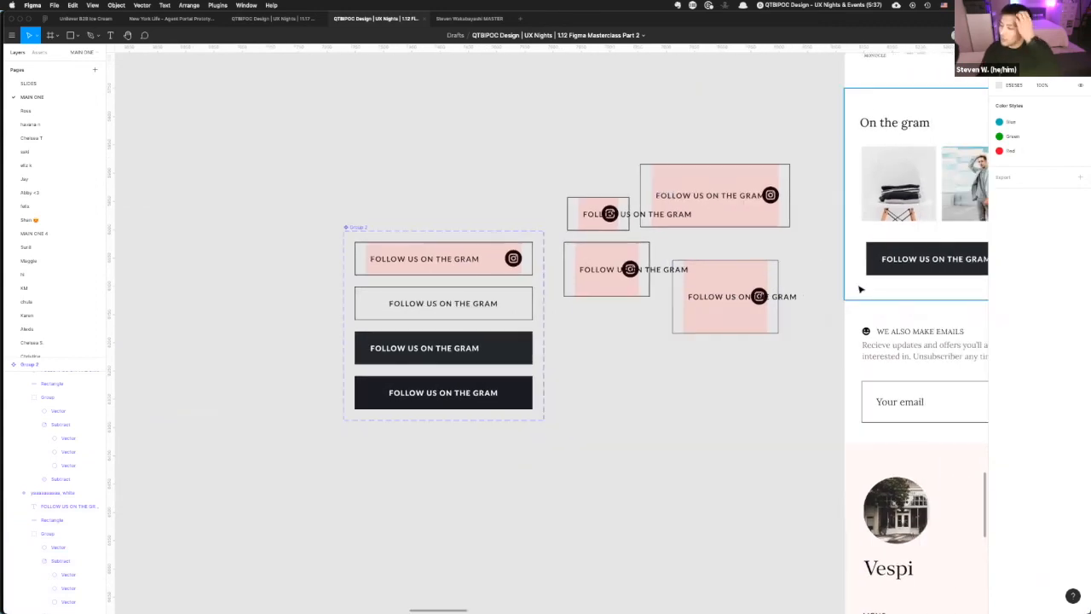
drag(812, 404, 577, 92)
key(Delete)
scroll(466, 262, left, 1)
scroll(437, 261, right, 1)
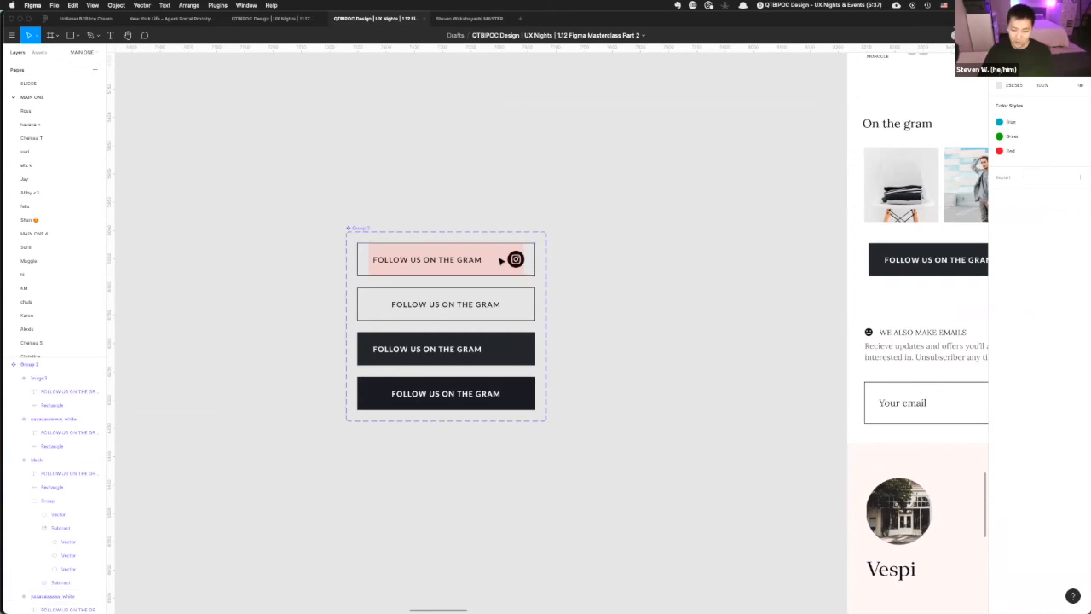
key(super+z)
click(762, 376)
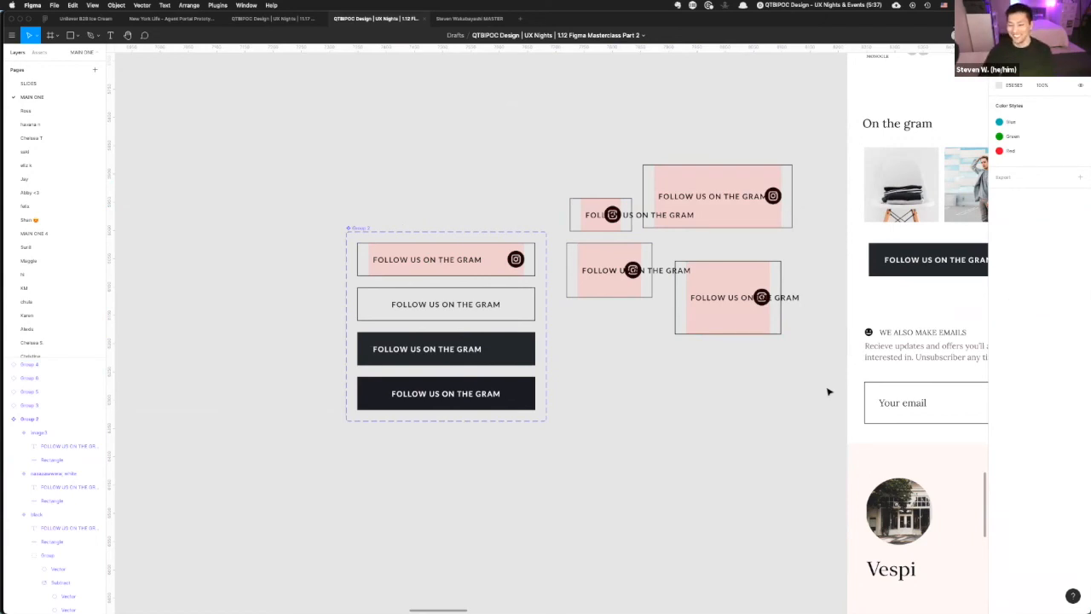
ctrl+scroll(821, 385, down, 2)
scroll(767, 380, right, 3)
drag(707, 383, 521, 192)
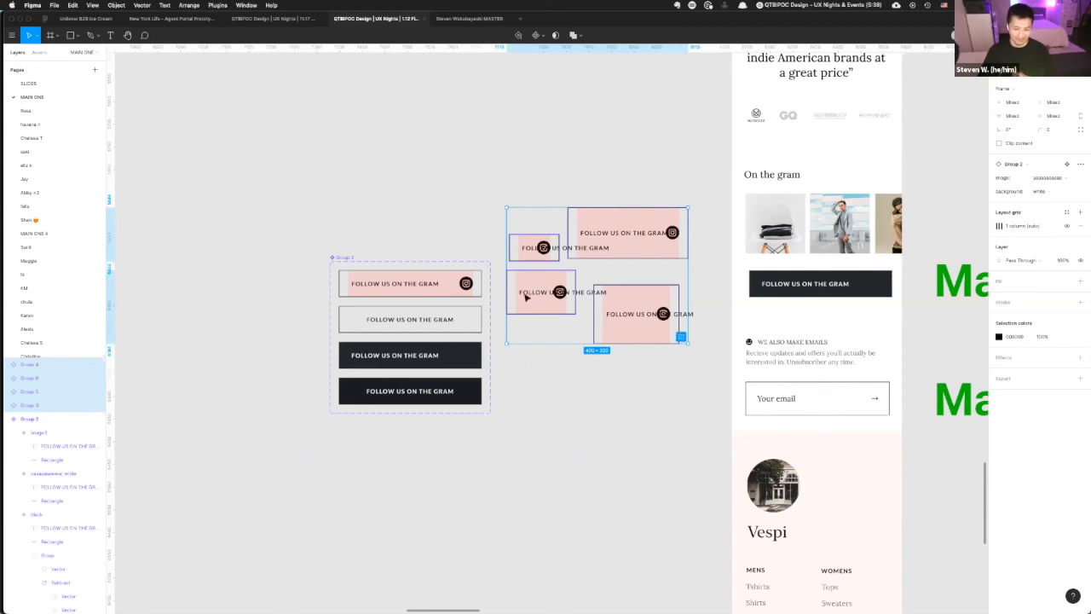
click(639, 189)
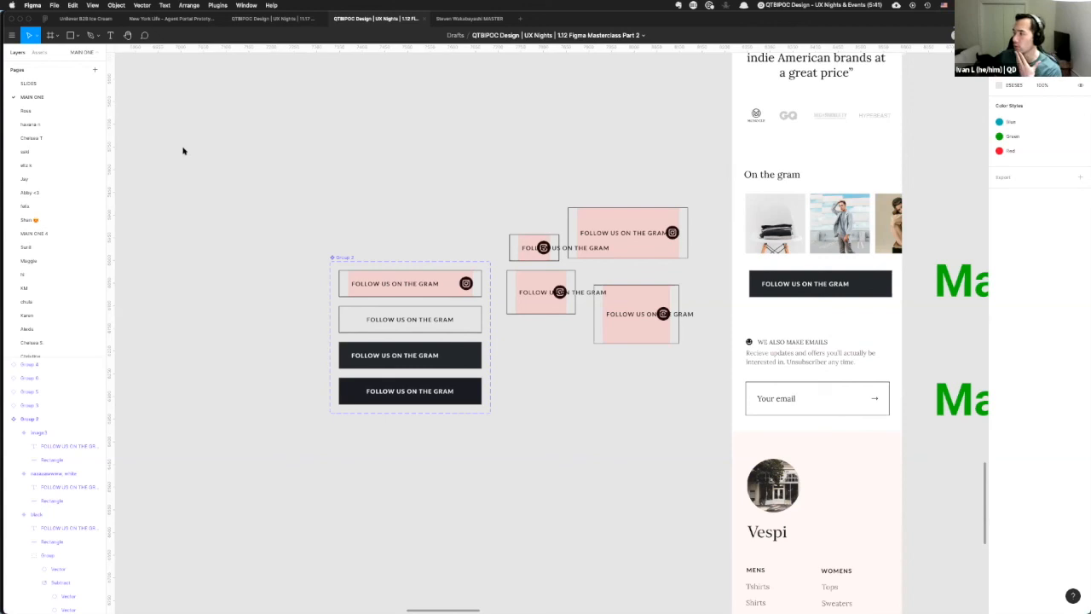
- Inspect the button component set's variant properties and the settings of its white icon variant
click(349, 259)
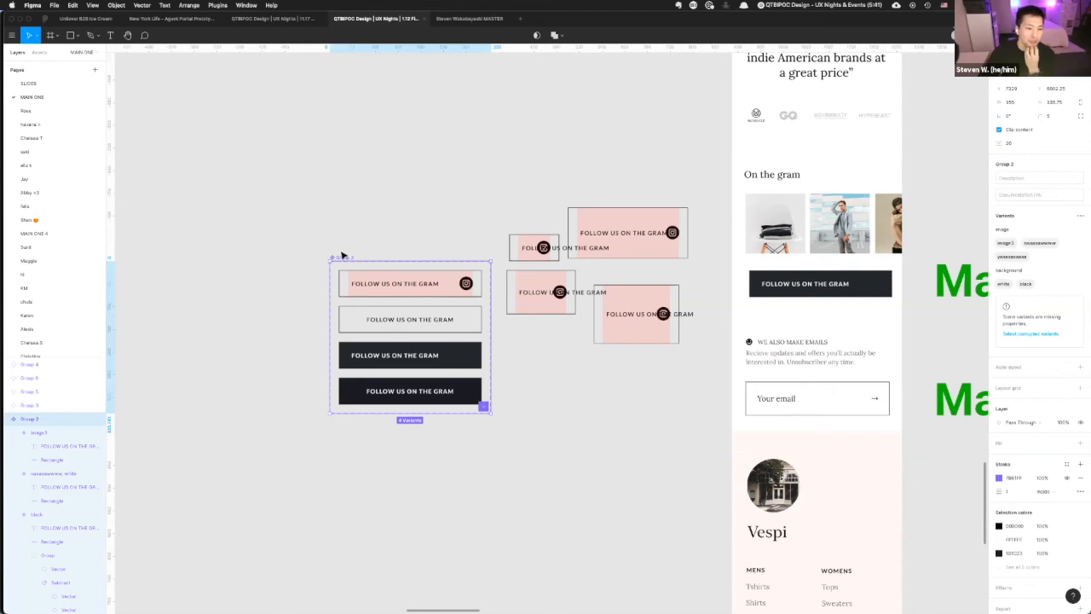
scroll(344, 254, left, 3)
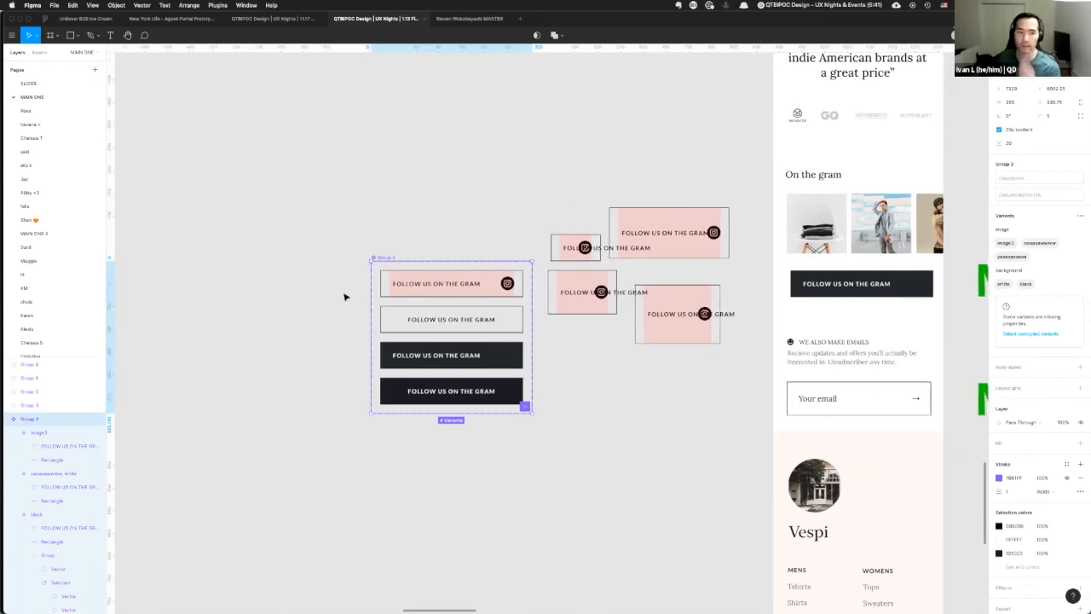
click(412, 292)
click(413, 293)
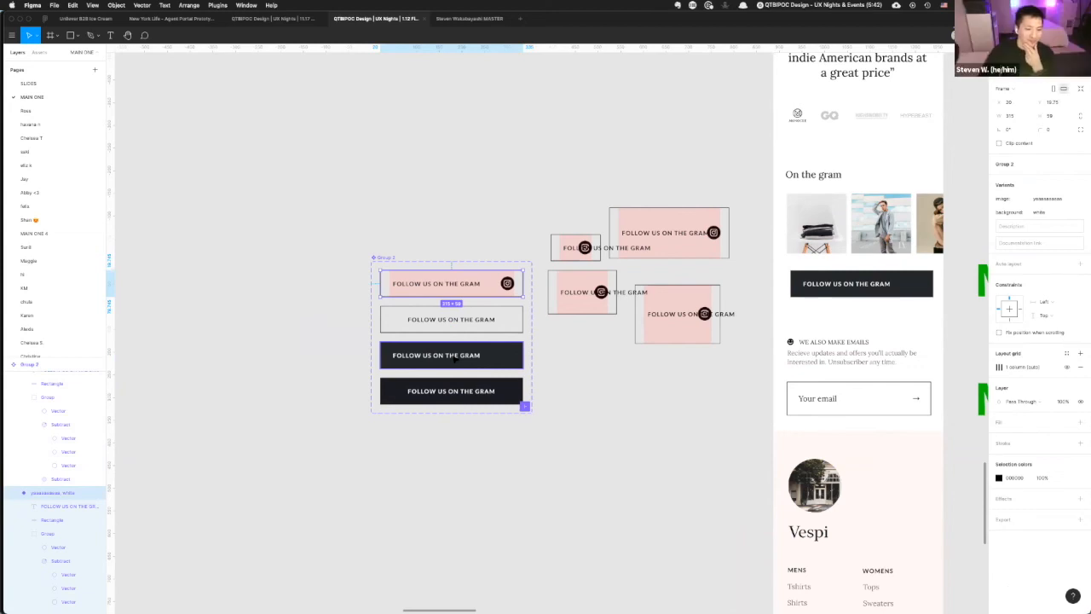
scroll(455, 360, up, 5)
scroll(454, 360, left, 2)
scroll(446, 355, right, 1)
scroll(446, 355, up, 1)
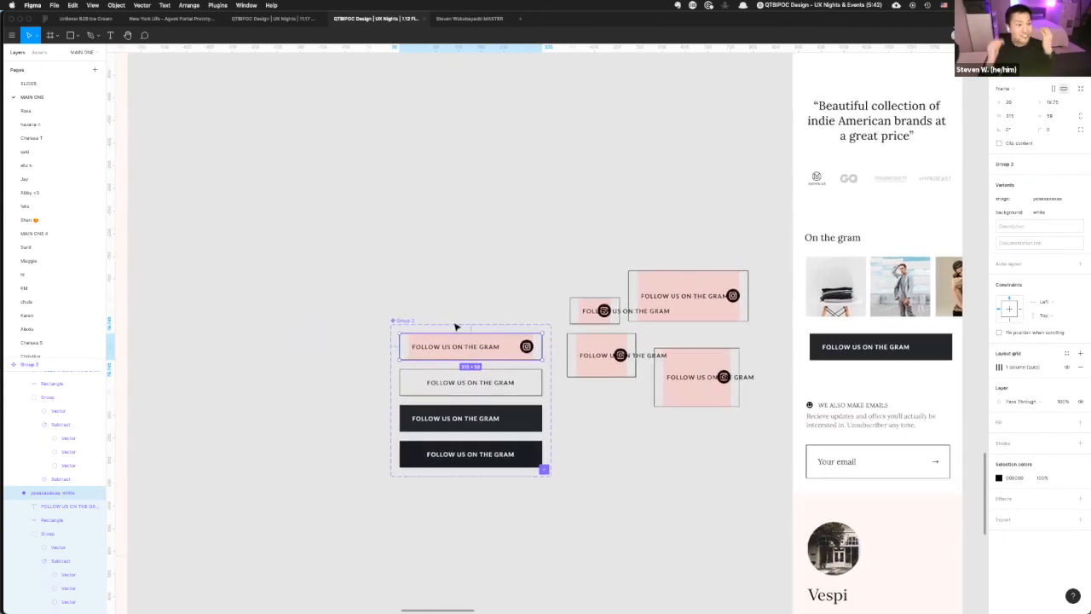